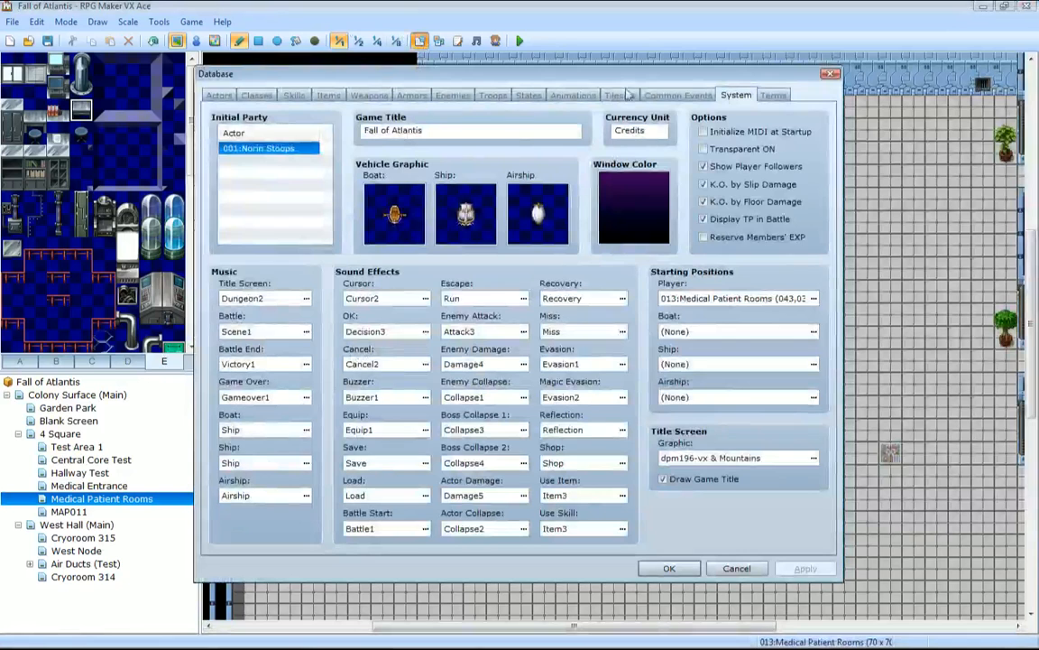
# Check which graphic files the Sci-Fi I tileset uses in the database.
pyautogui.click(621, 95)
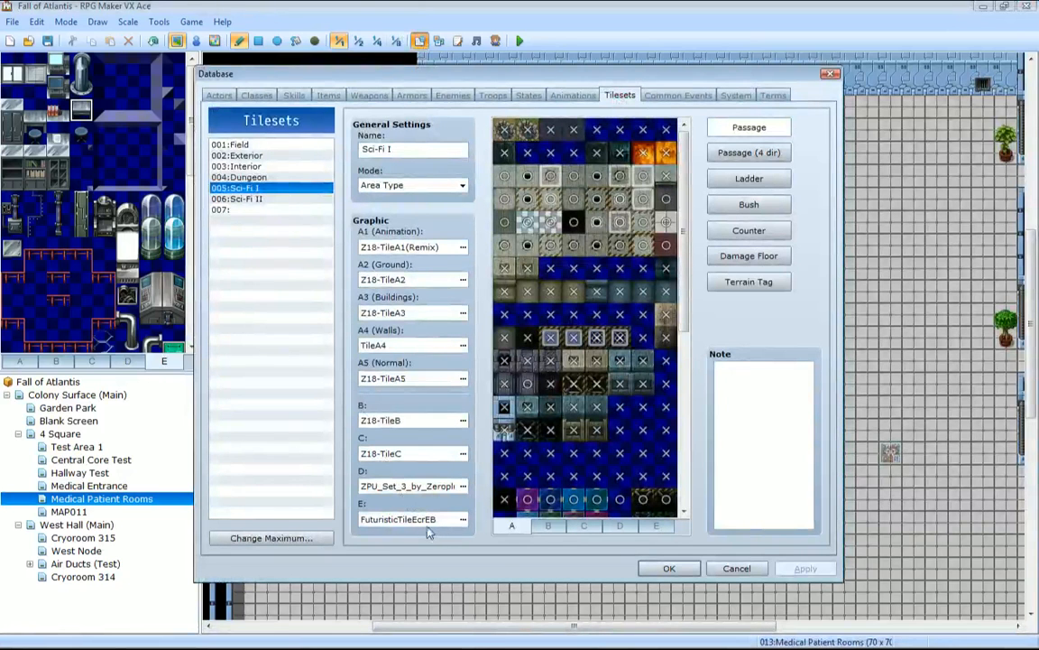
pyautogui.click(736, 566)
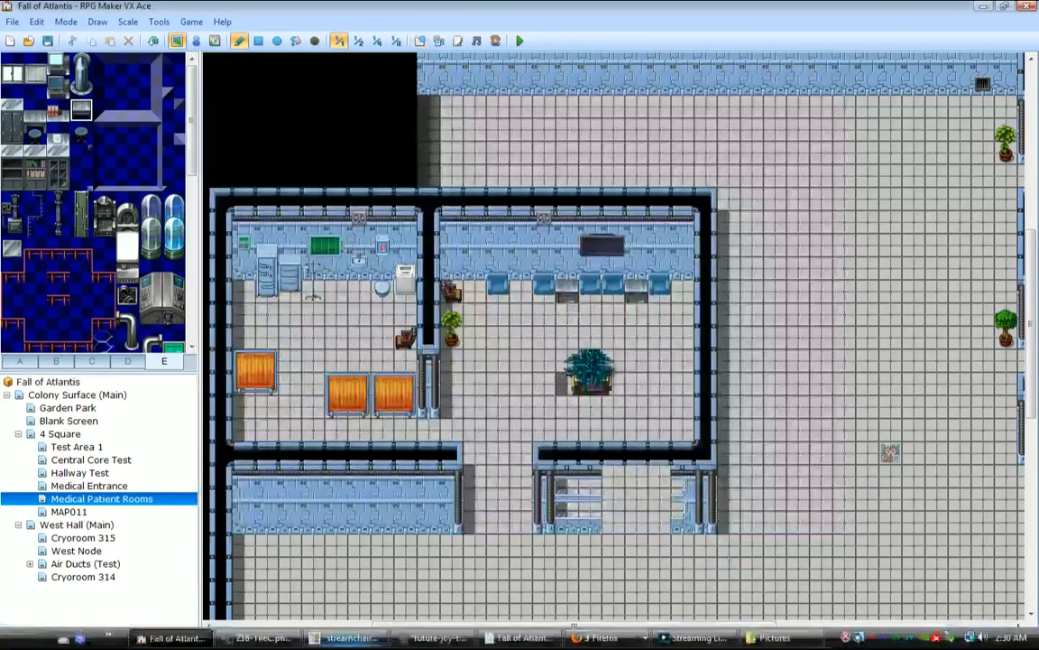
# Switch to GIMP and bring up the Z18-TileC.png and future-joy-tilee.png images.
pyautogui.click(266, 639)
pyautogui.rightClick(272, 641)
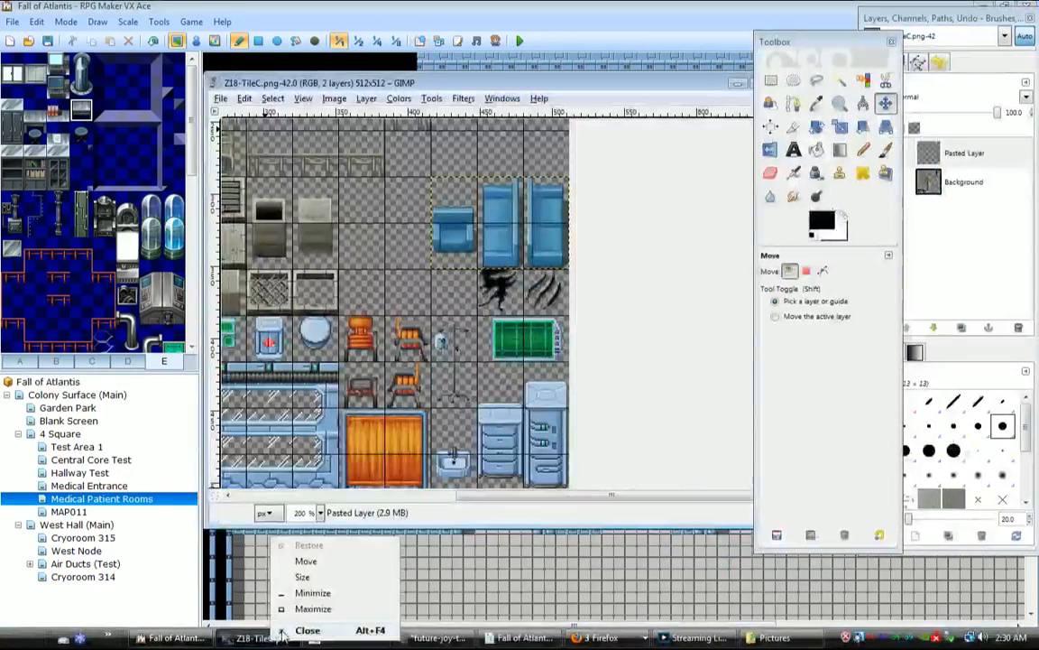
pyautogui.click(436, 638)
pyautogui.rightClick(440, 638)
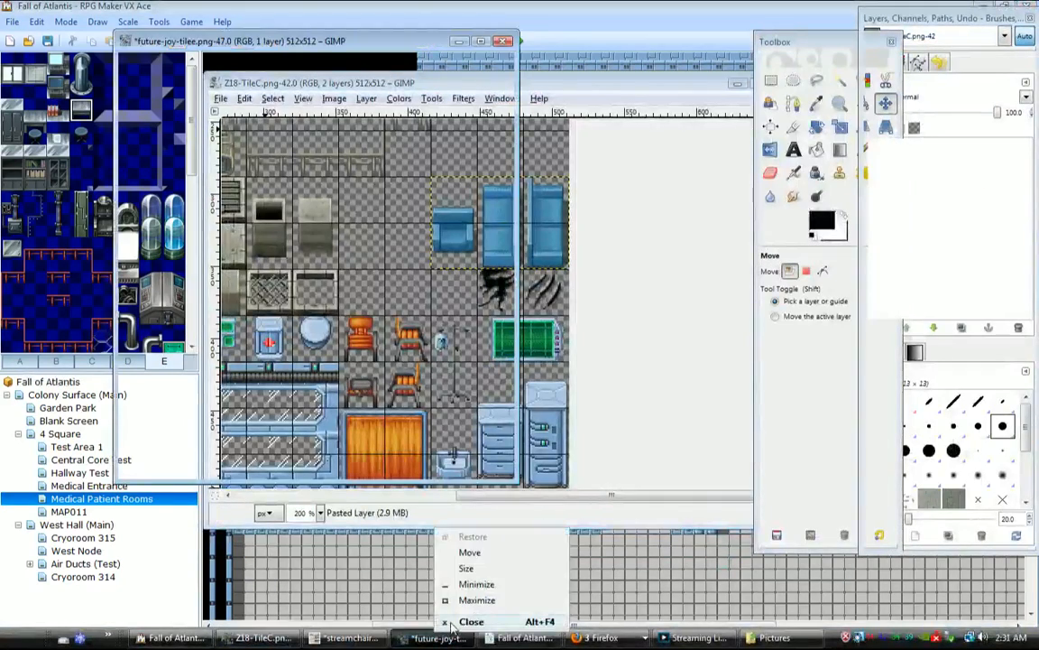
pyautogui.moveTo(339, 47); pyautogui.dragTo(403, 56)
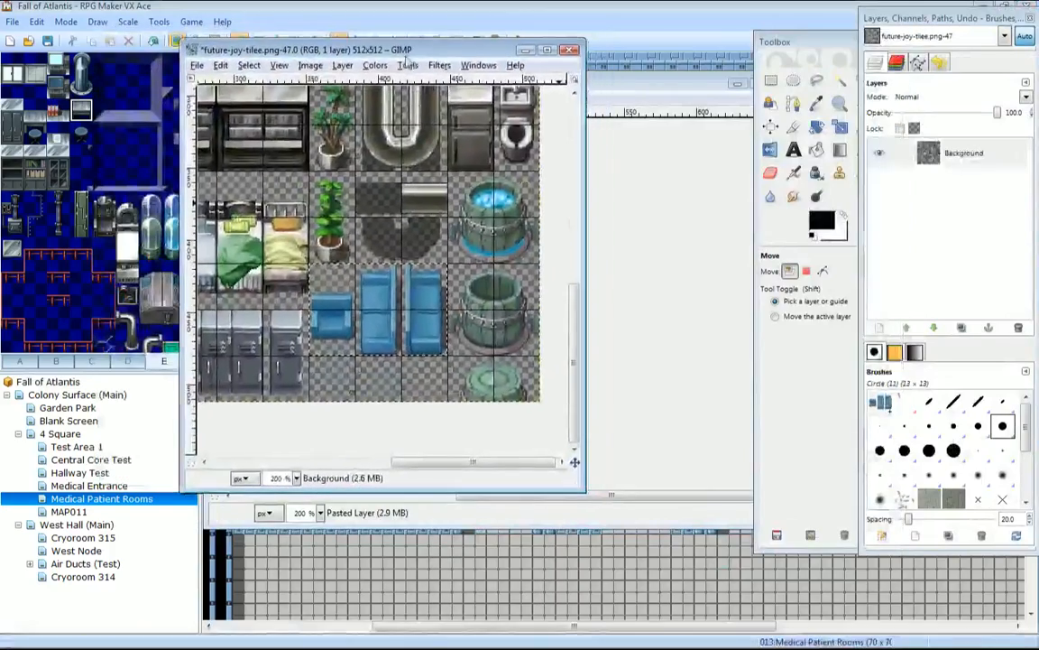
# Select the 32 × 32 px round table tile at position 160, 32 in future-joy-tilee.png.
pyautogui.moveTo(458, 464); pyautogui.dragTo(294, 461)
pyautogui.scroll(-10, 364, 362)
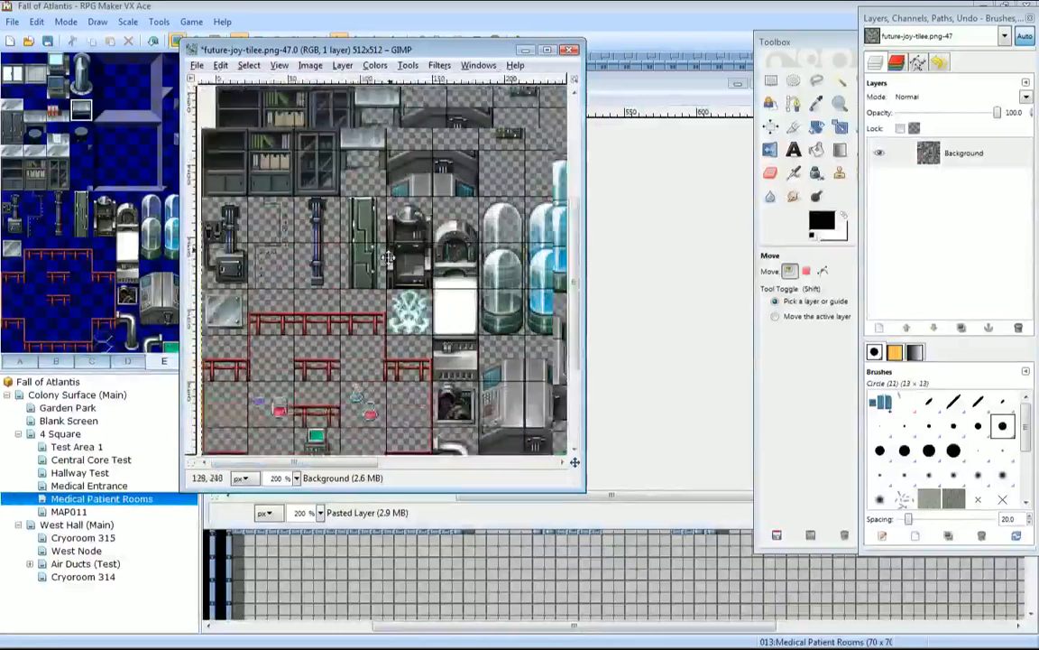
pyautogui.scroll(8, 433, 231)
pyautogui.hscroll(5, 341, 195)
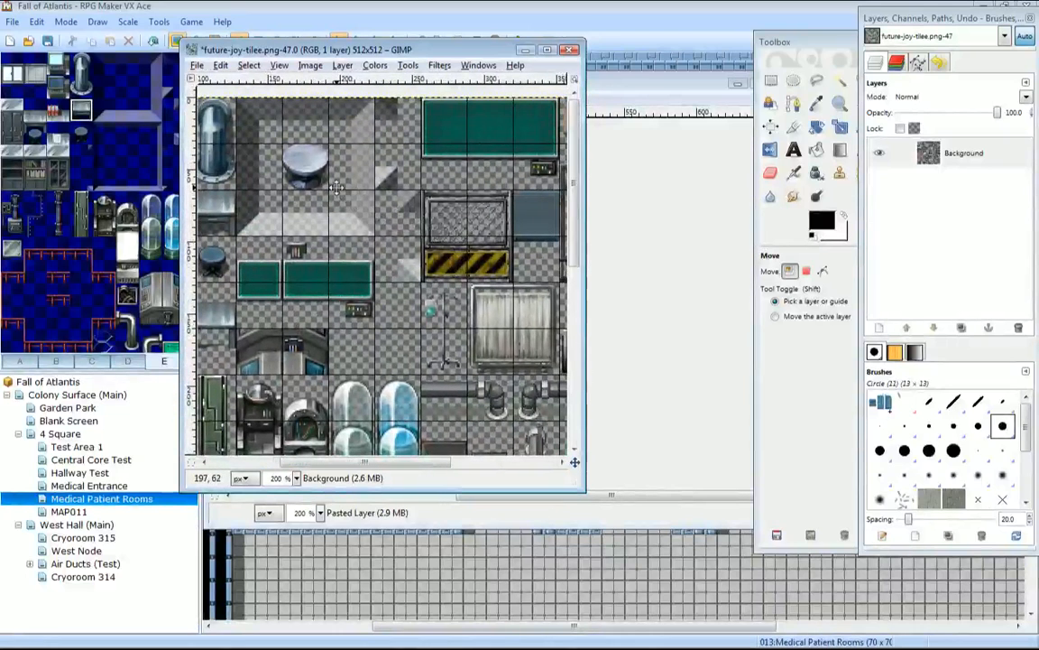
pyautogui.hscroll(-5, 336, 187)
pyautogui.press('r')
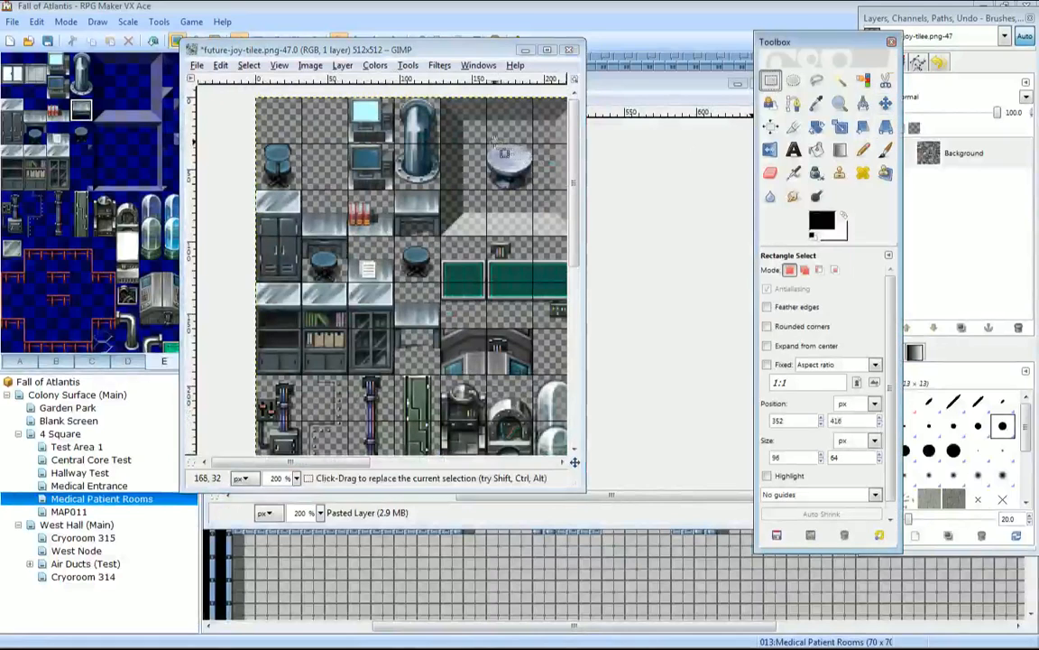
pyautogui.moveTo(492, 145); pyautogui.dragTo(541, 190)
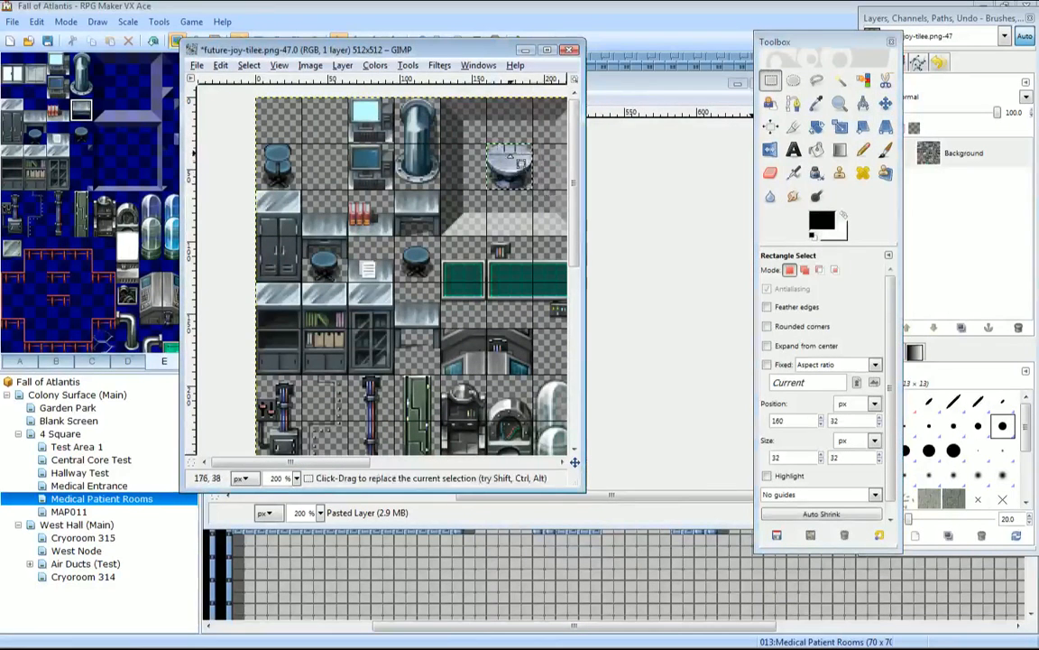
pyautogui.moveTo(487, 153); pyautogui.dragTo(506, 178)
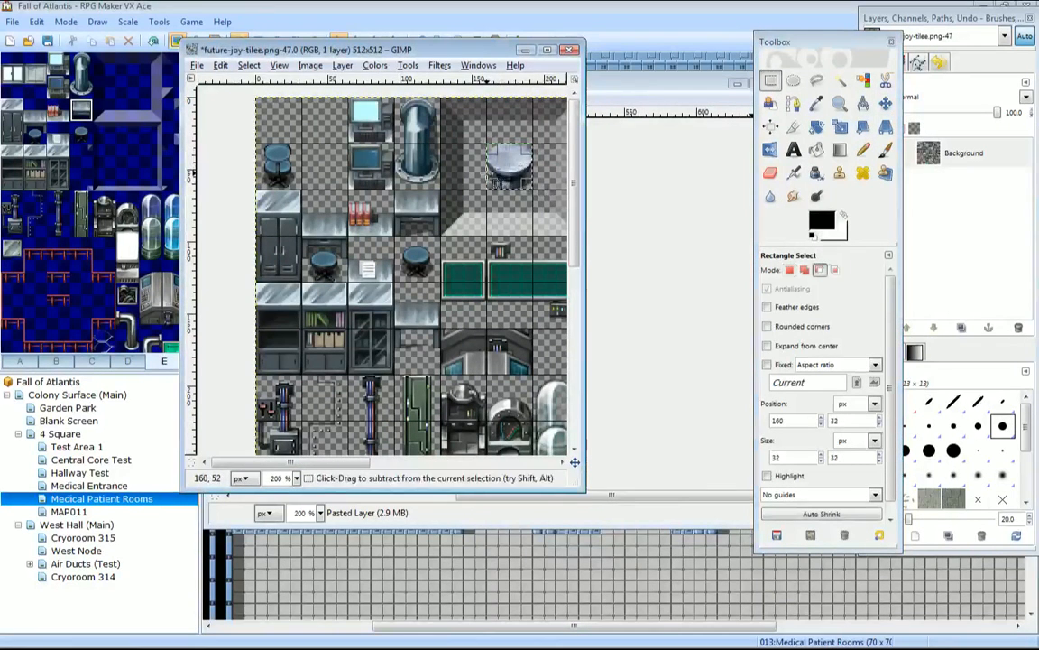
# Copy the round table and paste it into Z18-TileC.png as a new layer.
pyautogui.hotkey('ctrl', 'c')
pyautogui.click(648, 300)
pyautogui.hotkey('ctrl', 'v')
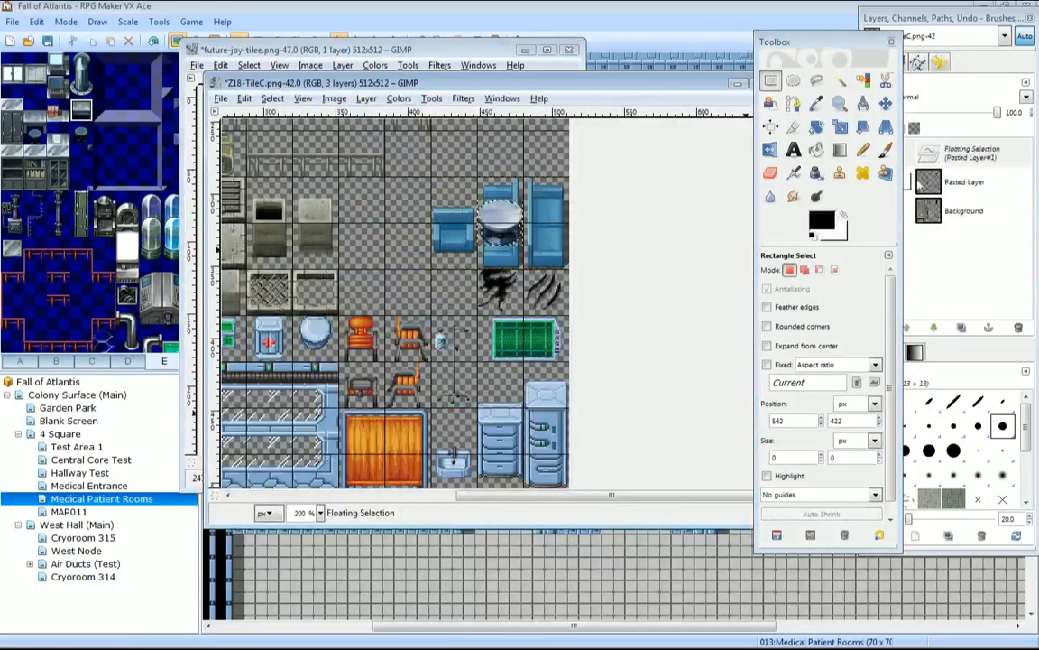
pyautogui.rightClick(938, 147)
pyautogui.click(857, 177)
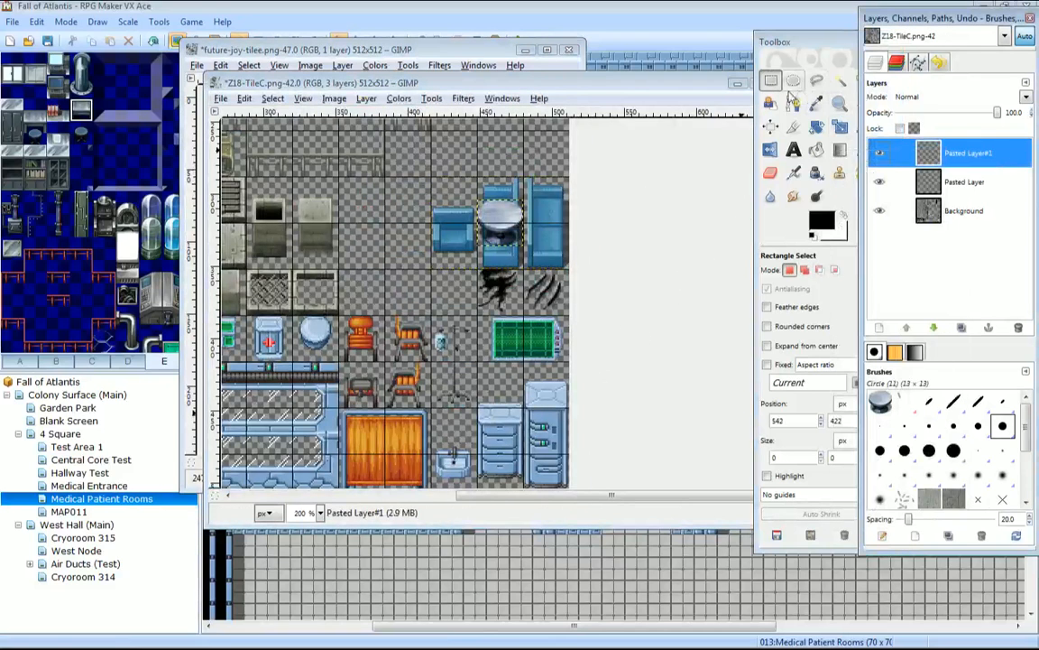
# Move the pasted round table into the empty grid cell directly below the blue armchair.
pyautogui.moveTo(816, 44); pyautogui.dragTo(802, 42)
pyautogui.click(870, 102)
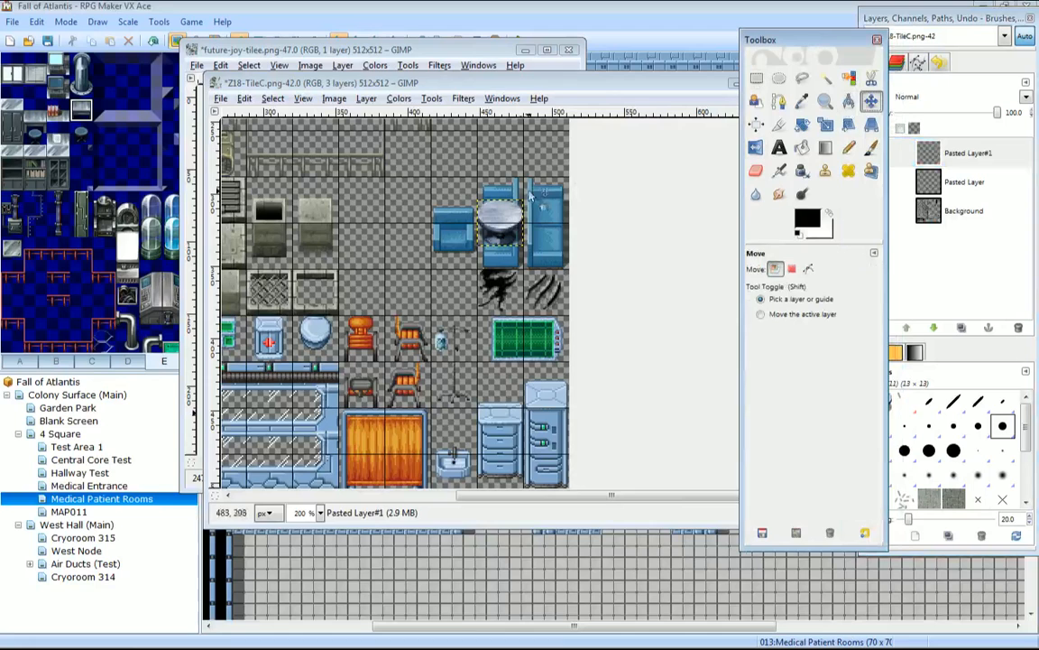
pyautogui.moveTo(495, 221); pyautogui.dragTo(429, 313)
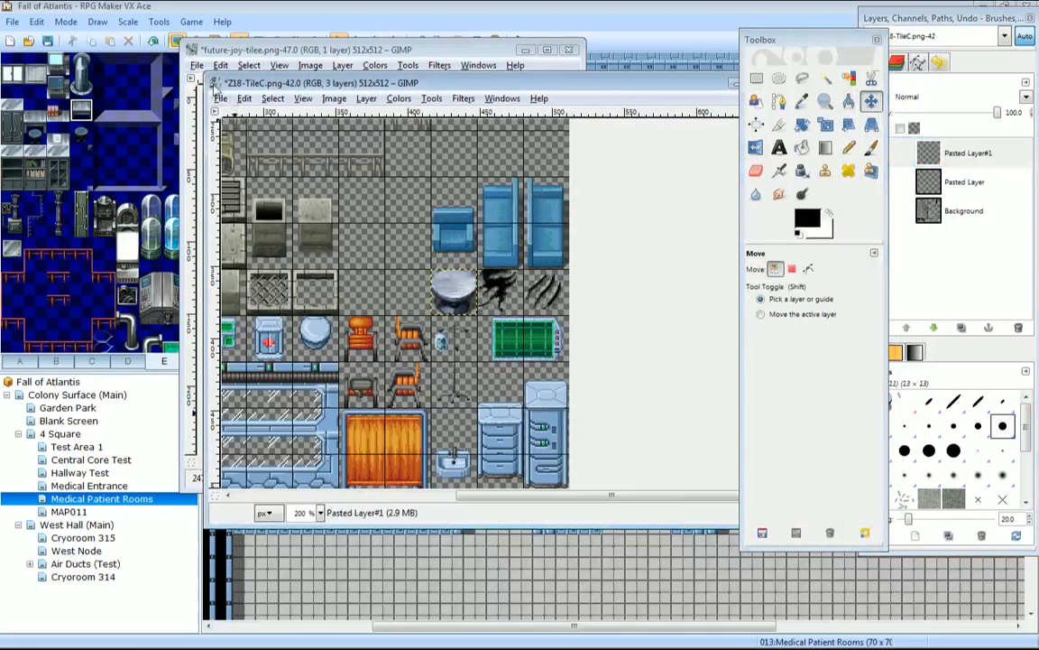
# Save Z18-TileC.png, exporting it with the visible layers merged.
pyautogui.click(219, 97)
pyautogui.click(239, 209)
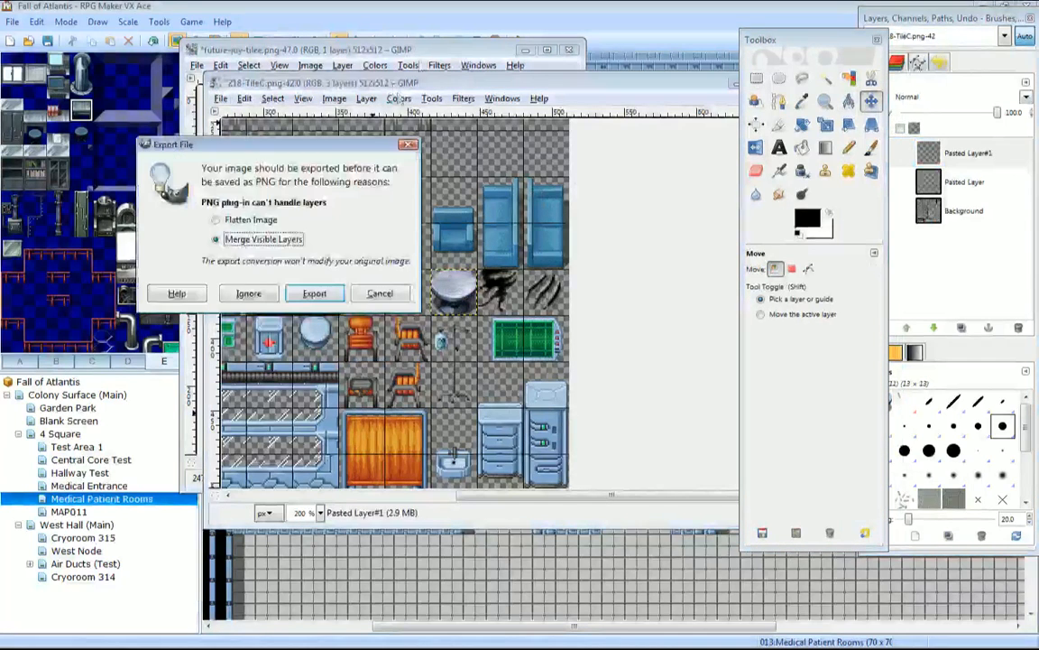
pyautogui.click(314, 294)
# Look through the rest of the future-joy-tilee.png sheet for other furniture tiles worth copying.
pyautogui.moveTo(476, 52); pyautogui.dragTo(462, 47)
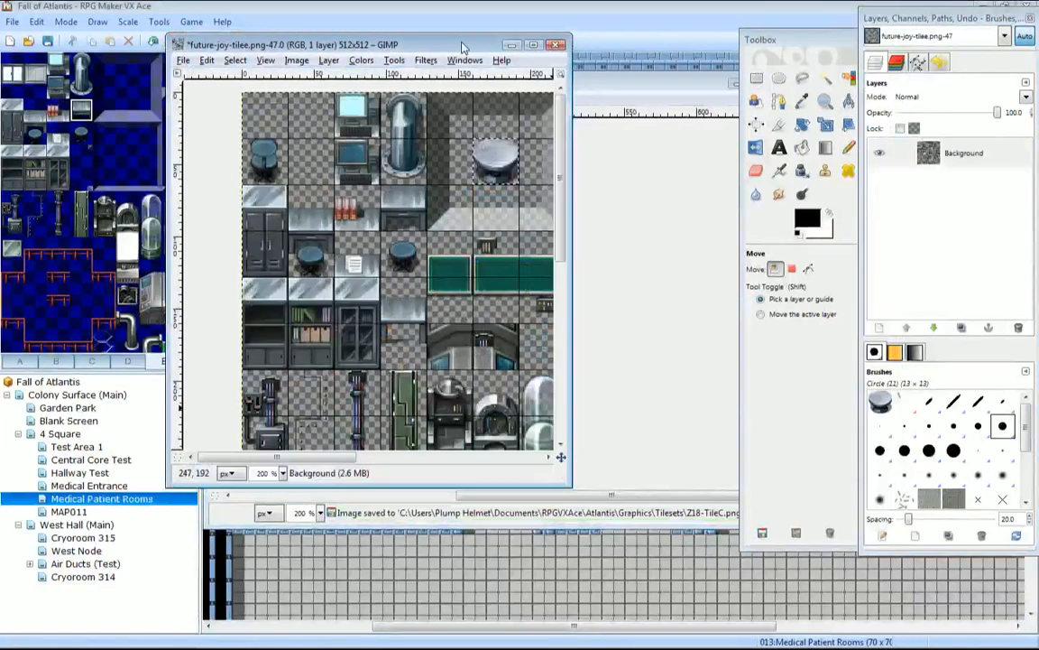
pyautogui.moveTo(480, 217); pyautogui.dragTo(247, 136, button='middle')
pyautogui.moveTo(451, 178); pyautogui.dragTo(340, 262, button='middle')
pyautogui.moveTo(463, 256); pyautogui.dragTo(445, 231, button='middle')
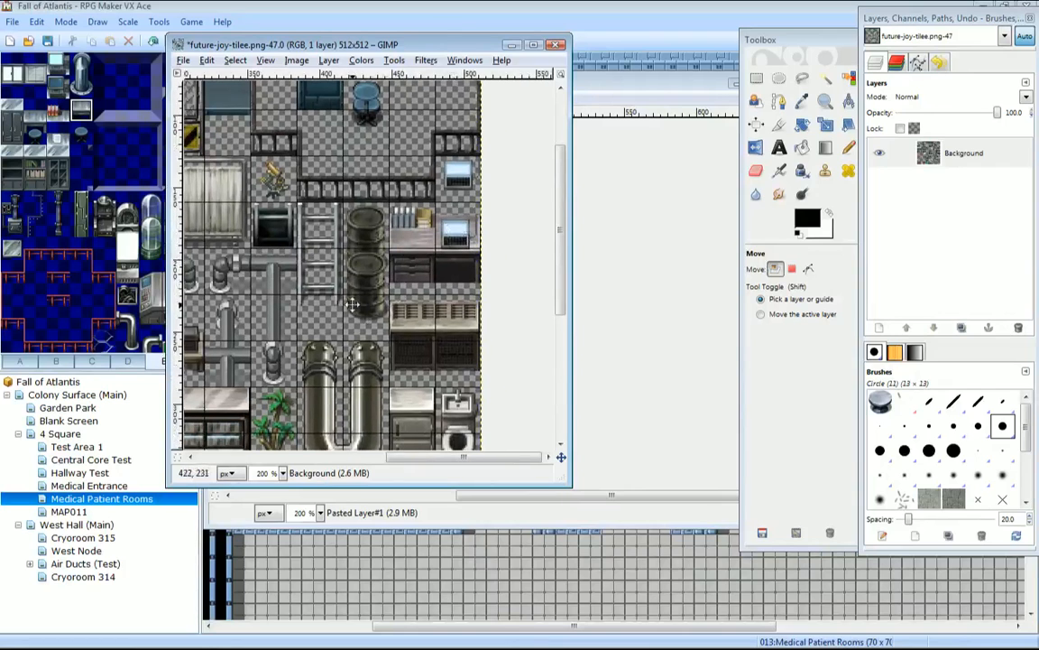
pyautogui.moveTo(352, 305); pyautogui.dragTo(415, 301, button='middle')
pyautogui.moveTo(319, 379); pyautogui.dragTo(388, 262, button='middle')
pyautogui.moveTo(481, 400); pyautogui.dragTo(284, 255, button='middle')
pyautogui.moveTo(422, 91); pyautogui.dragTo(369, 277, button='middle')
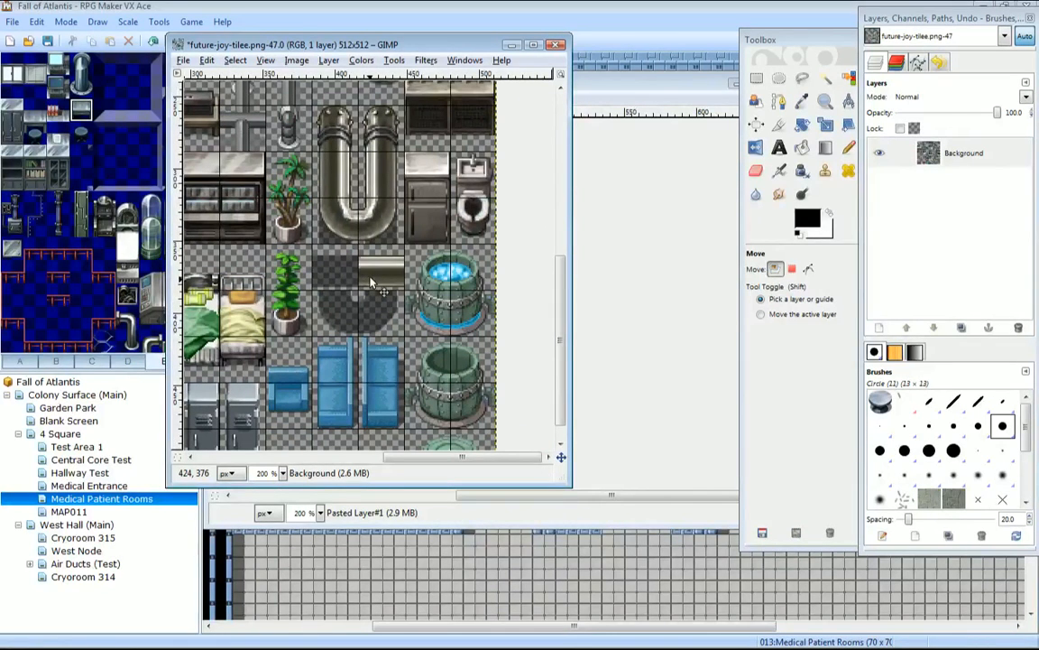
pyautogui.scroll(8, 370, 283)
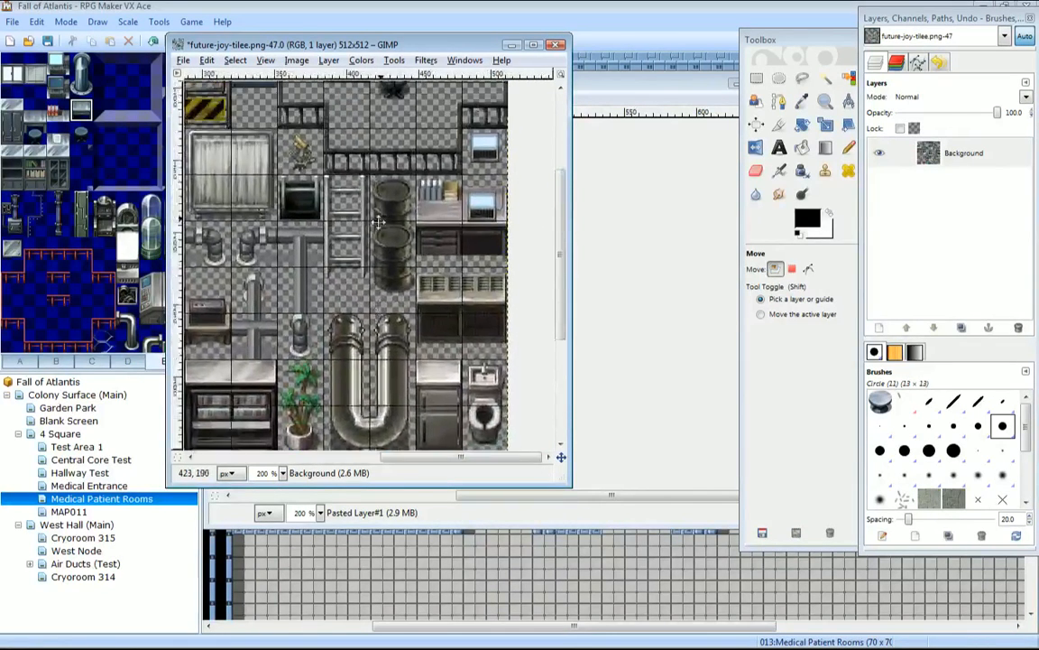
pyautogui.scroll(3, 367, 269)
# Close future-joy-tilee.png and open FuturisticTileEcrEB.png from the Tilesets folder.
pyautogui.click(556, 46)
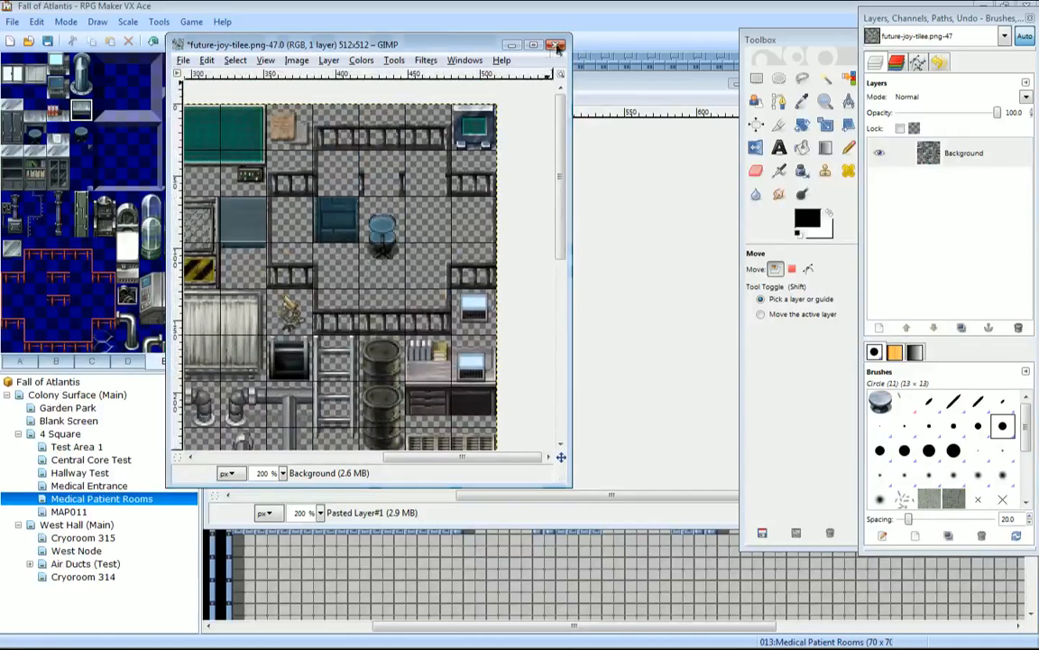
pyautogui.click(395, 324)
pyautogui.click(220, 98)
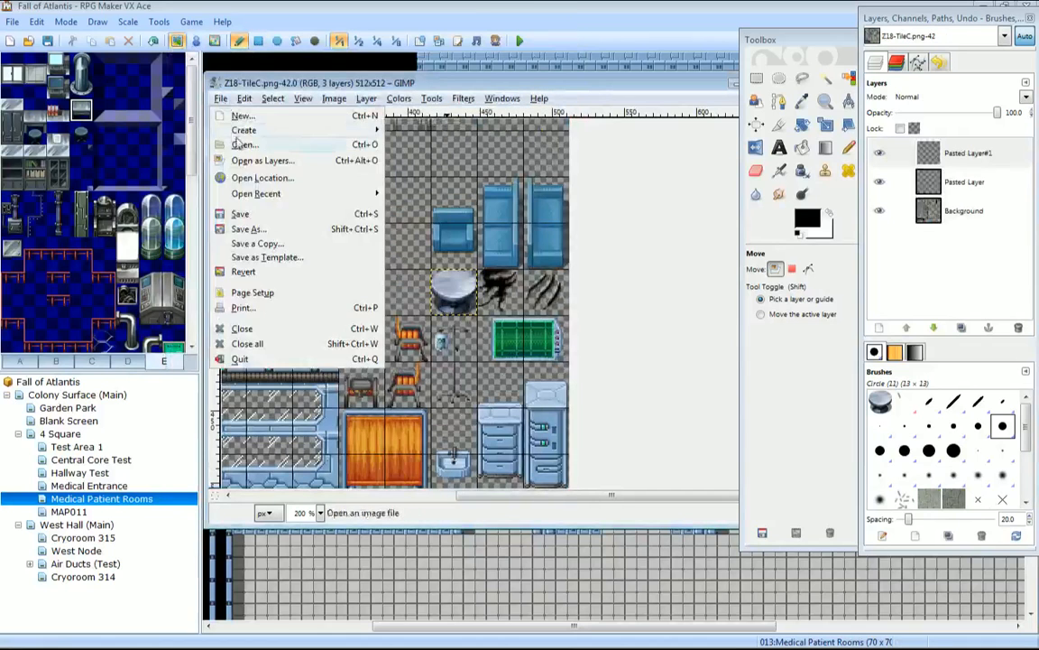
pyautogui.click(243, 140)
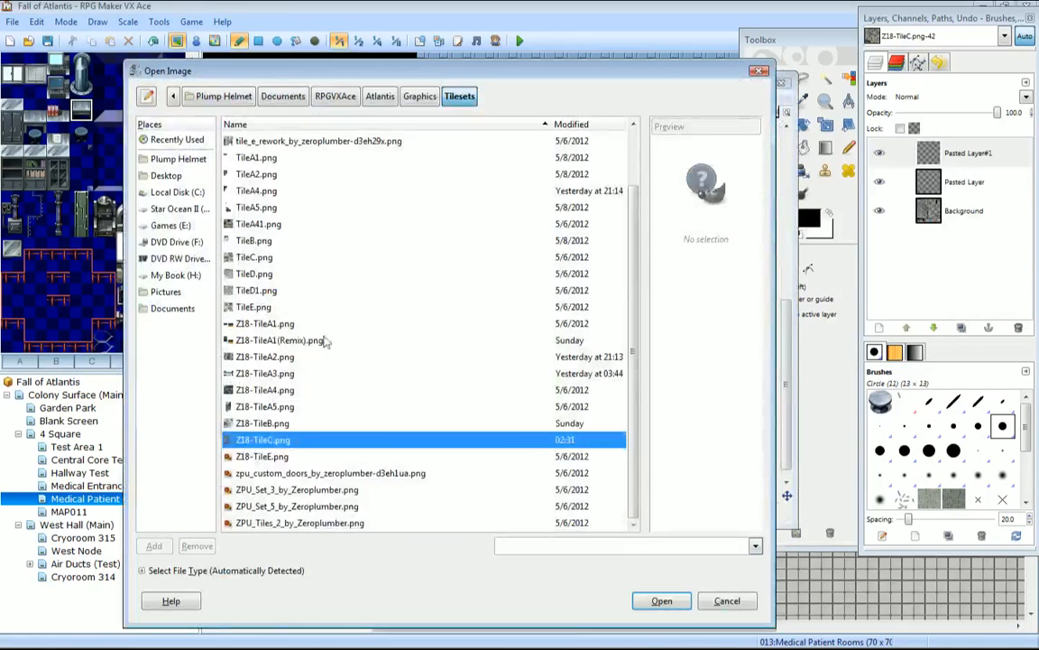
pyautogui.click(335, 390)
pyautogui.scroll(1, 338, 361)
pyautogui.click(311, 173)
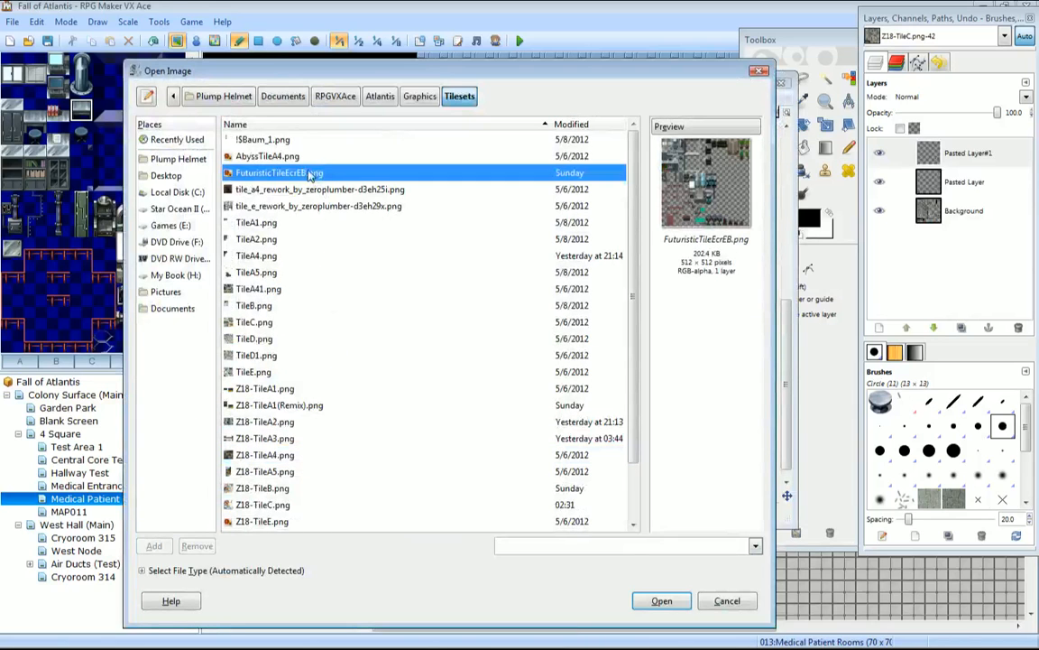
pyautogui.click(662, 600)
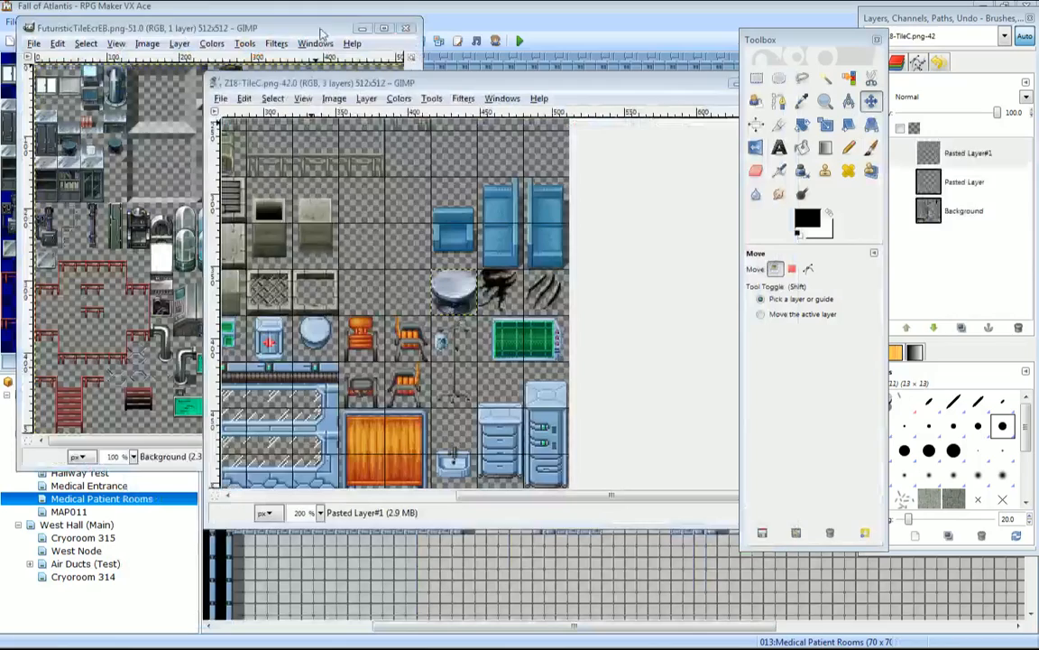
# Show the grid on FuturisticTileEcrEB.png and turn on snapping to it.
pyautogui.click(322, 31)
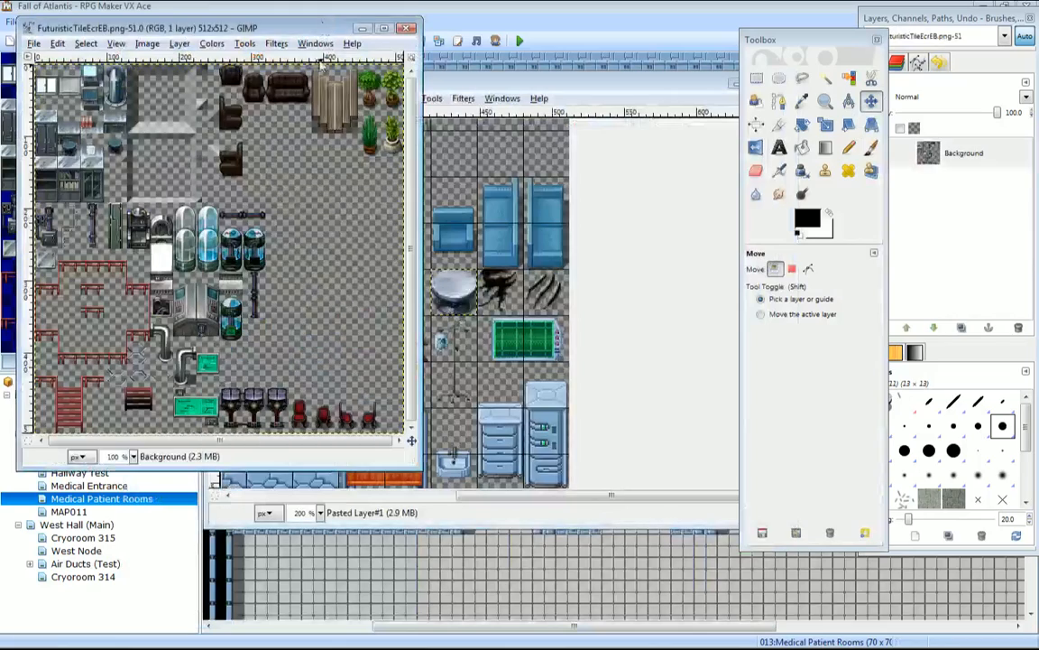
pyautogui.moveTo(390, 206); pyautogui.dragTo(388, 294, button='middle')
pyautogui.moveTo(223, 282); pyautogui.dragTo(301, 194, button='middle')
pyautogui.moveTo(285, 241); pyautogui.dragTo(296, 209, button='middle')
pyautogui.click(123, 45)
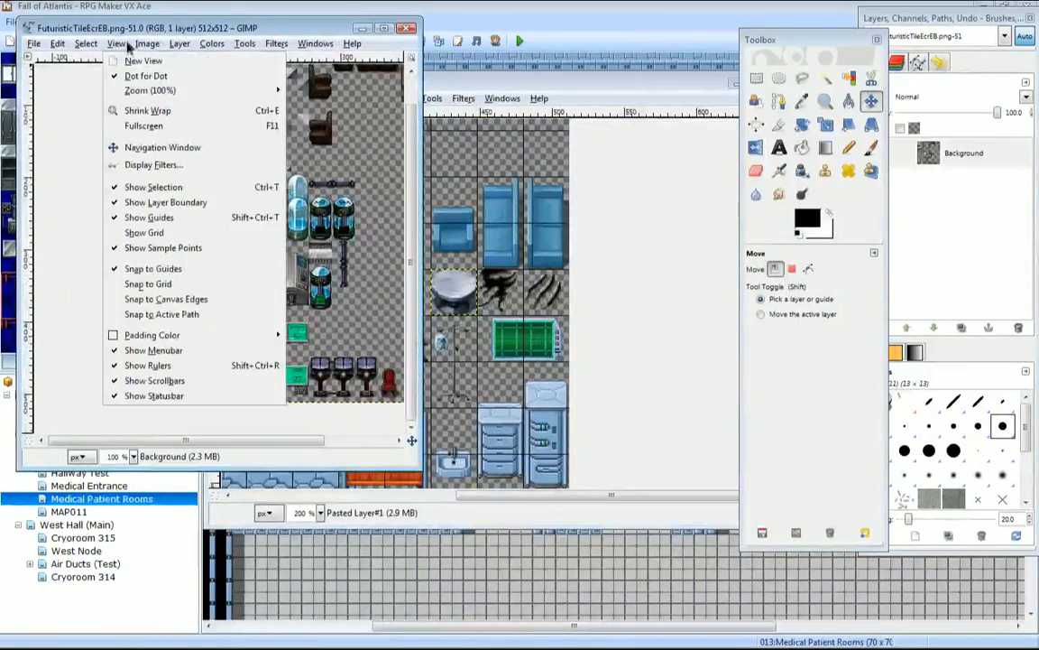
pyautogui.click(145, 232)
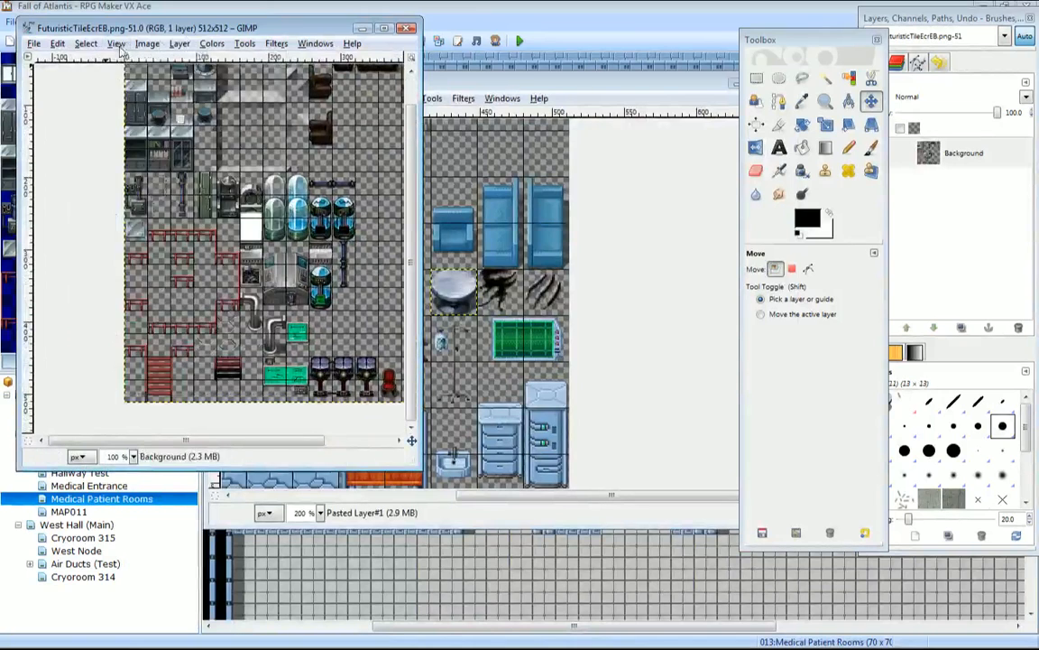
pyautogui.click(116, 44)
pyautogui.click(148, 284)
# Select the 32 × 32 px metal desk tile at position 96, 64 in FuturisticTileEcrEB.png.
pyautogui.moveTo(350, 236); pyautogui.dragTo(284, 246, button='middle')
pyautogui.scroll(4, 293, 228)
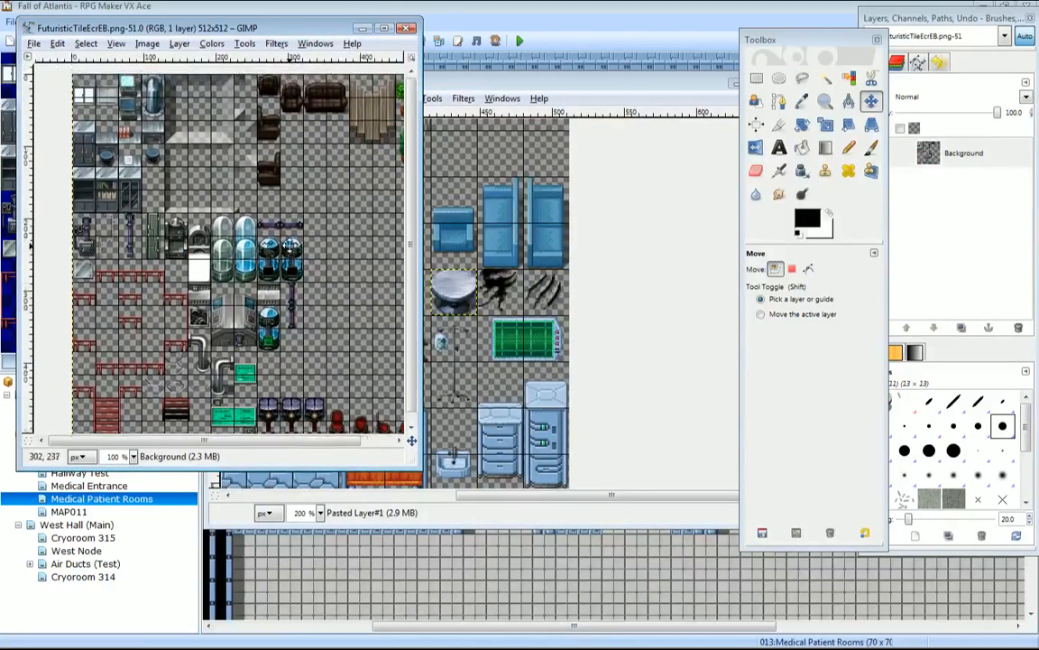
pyautogui.scroll(5, 188, 169)
pyautogui.hscroll(-3, 187, 168)
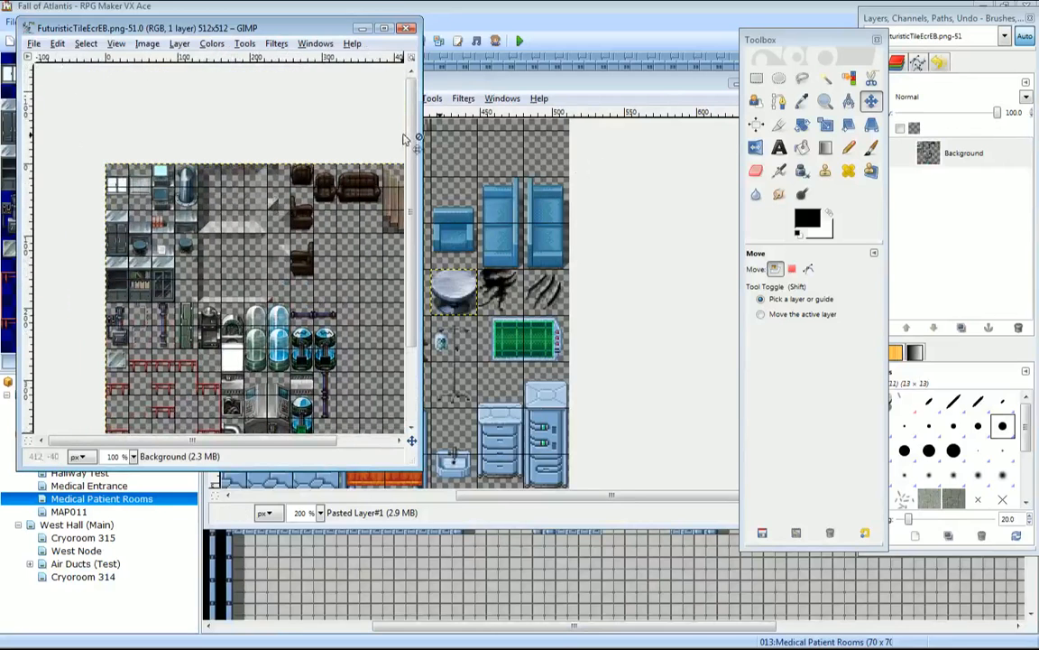
pyautogui.click(824, 101)
pyautogui.click(257, 231)
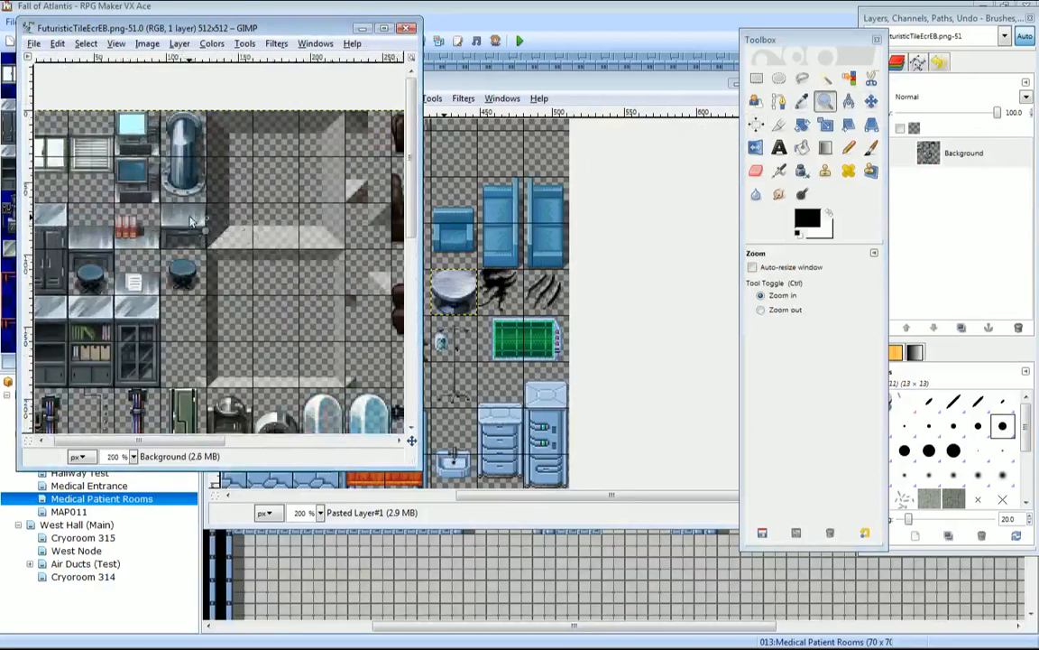
pyautogui.click(757, 78)
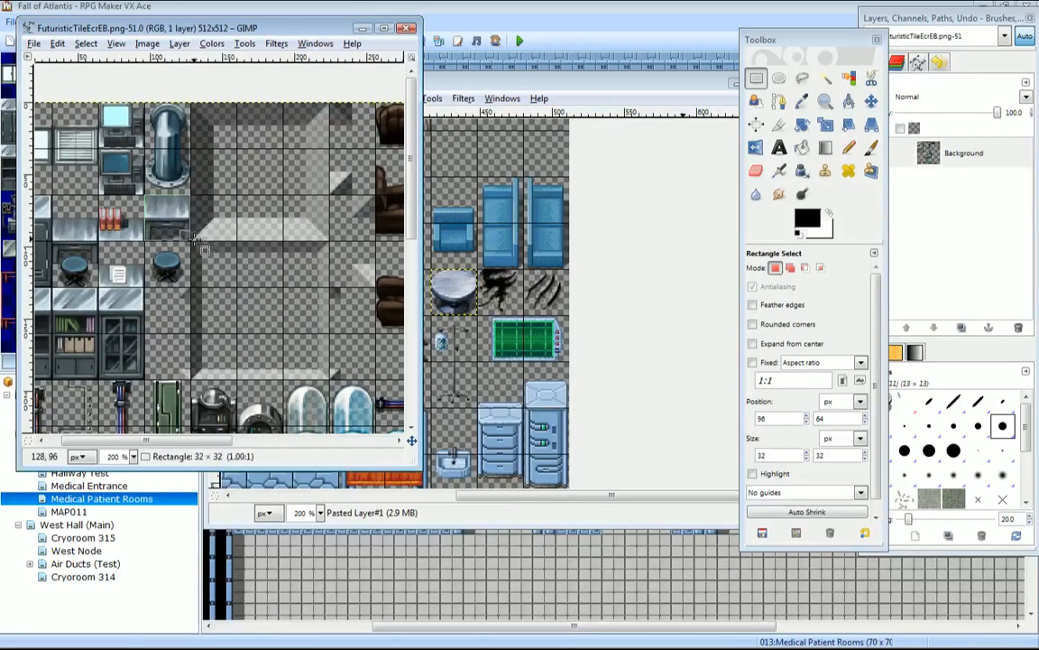
pyautogui.moveTo(193, 236); pyautogui.dragTo(192, 237)
# Try to move the selected desk tile sideways with the Move tool, and undo the move.
pyautogui.moveTo(330, 220); pyautogui.dragTo(298, 217, button='middle')
pyautogui.press('m')
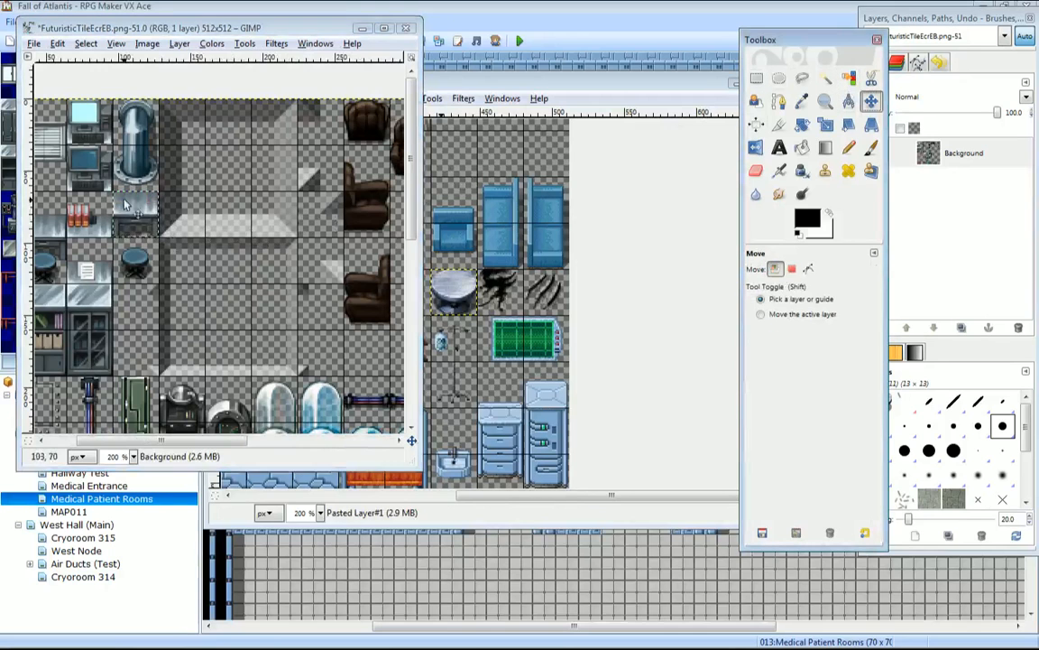
pyautogui.moveTo(125, 206); pyautogui.dragTo(189, 210)
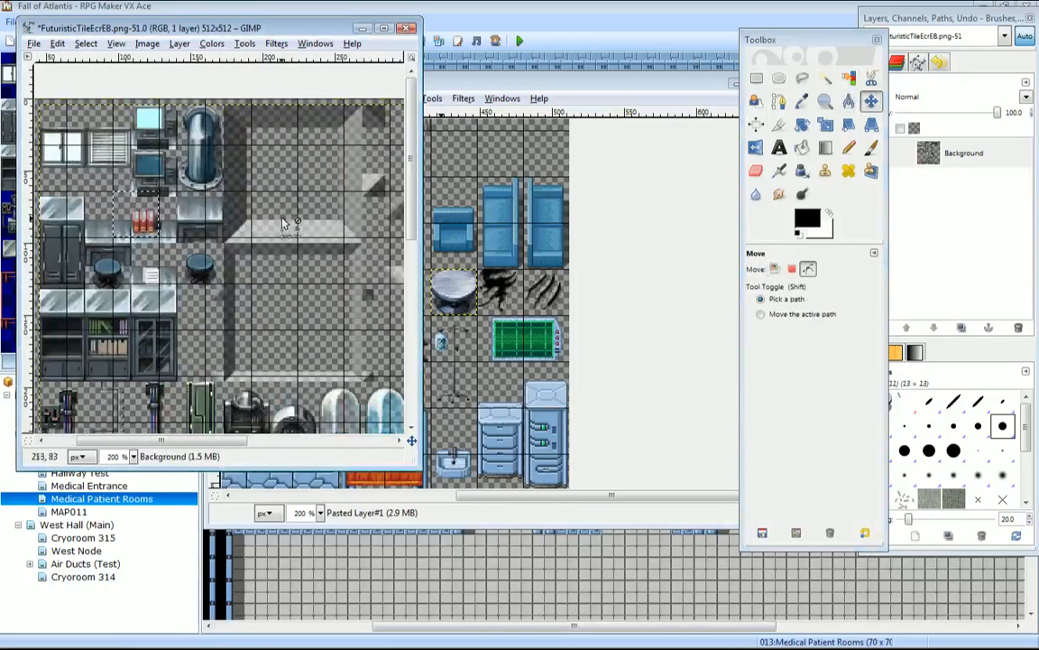
pyautogui.hotkey('ctrl', 'z')
# Copy the selected desk tile and paste it into the same image as a new layer.
pyautogui.hotkey('ctrl', 'c')
pyautogui.hotkey('ctrl', 'v')
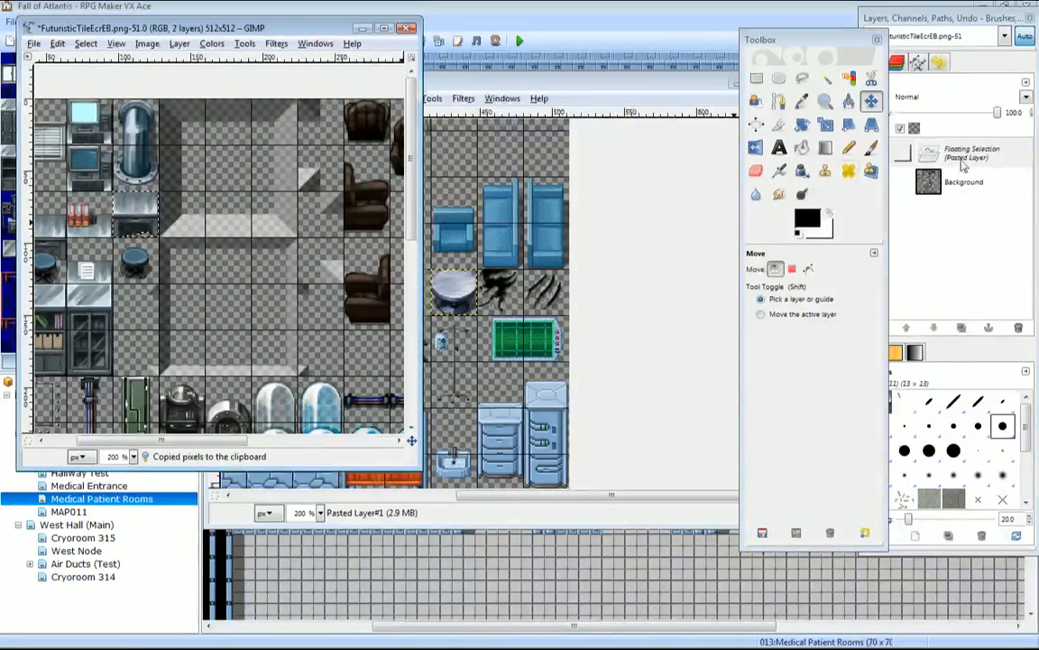
pyautogui.rightClick(963, 164)
pyautogui.click(824, 186)
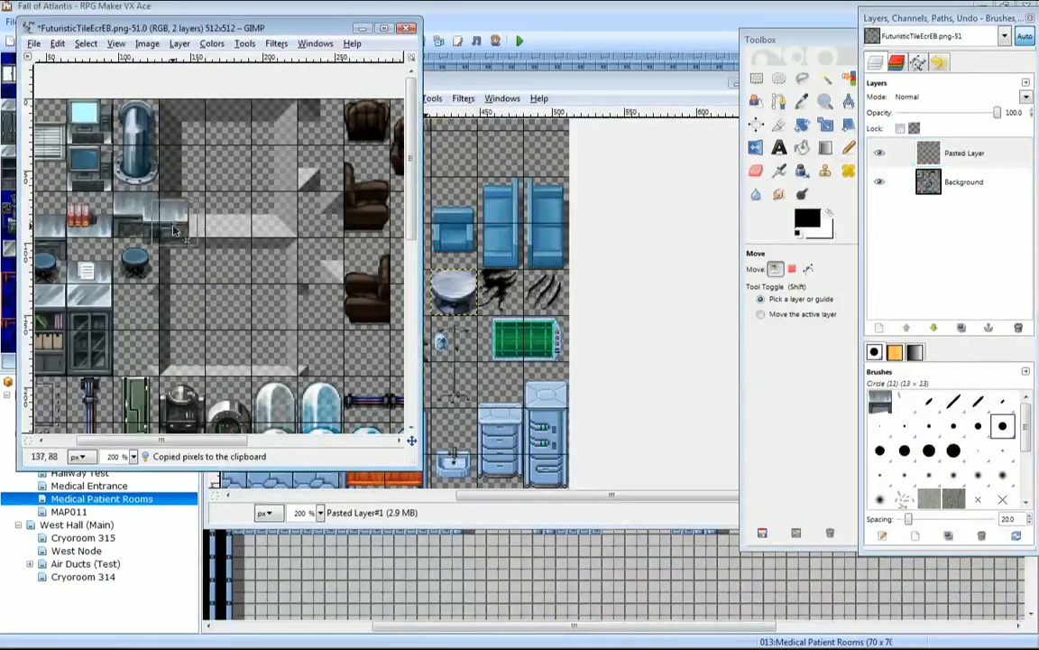
# Move the pasted desk layer into the empty area below the brown sofa, aligned to a column and straddling two grid rows.
pyautogui.moveTo(175, 230); pyautogui.dragTo(298, 270)
pyautogui.rightClick(156, 173)
pyautogui.click(263, 147)
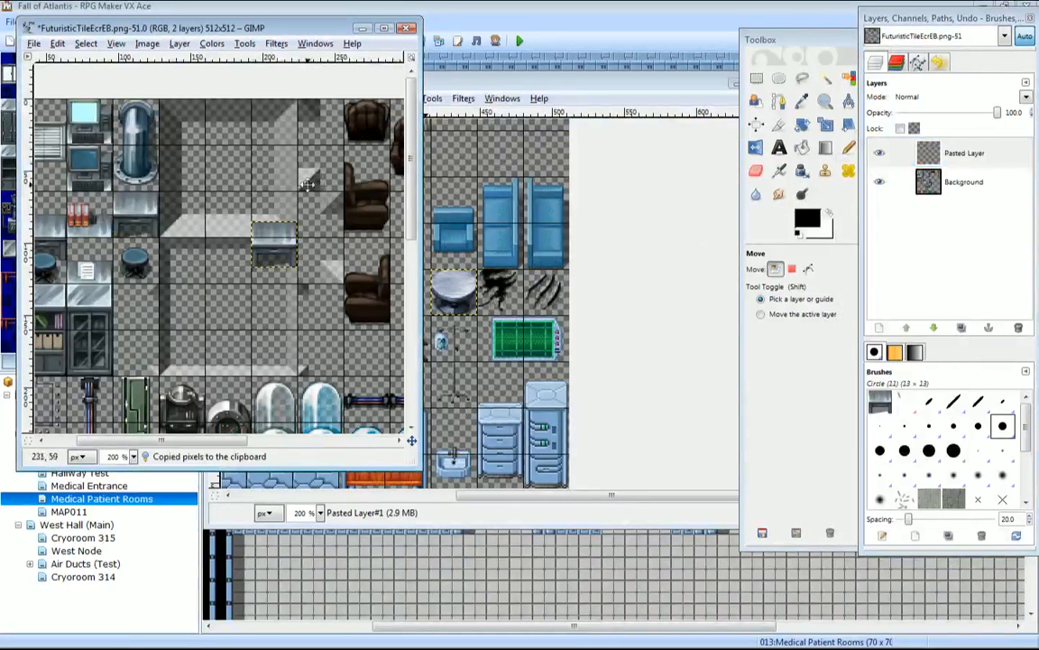
pyautogui.moveTo(262, 152); pyautogui.dragTo(142, 97, button='middle')
pyautogui.moveTo(138, 176); pyautogui.dragTo(325, 181)
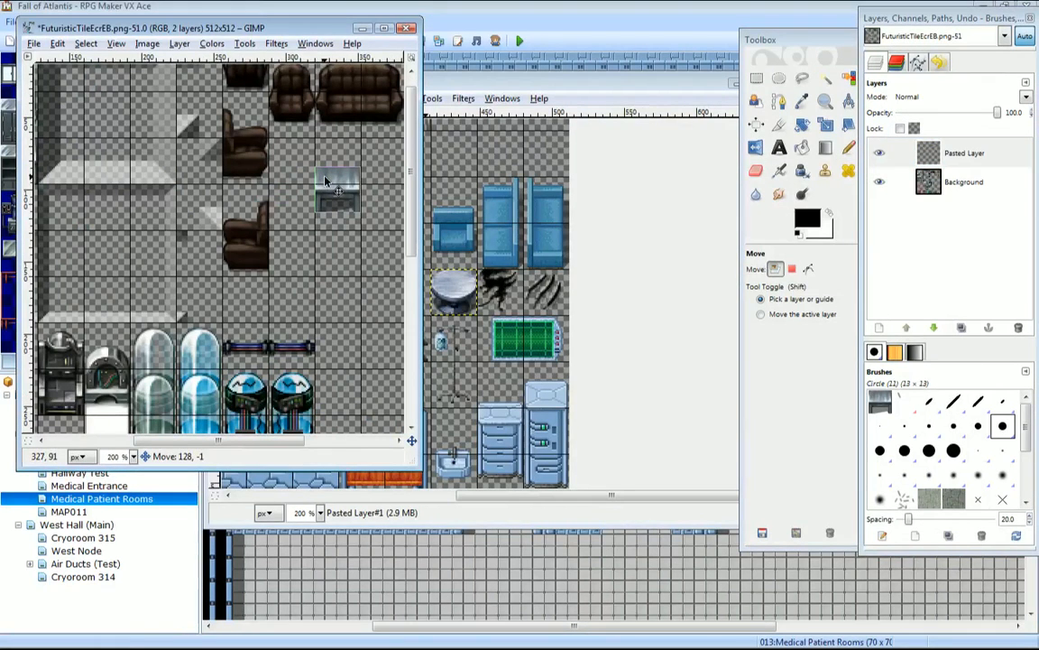
pyautogui.moveTo(325, 182); pyautogui.dragTo(327, 185)
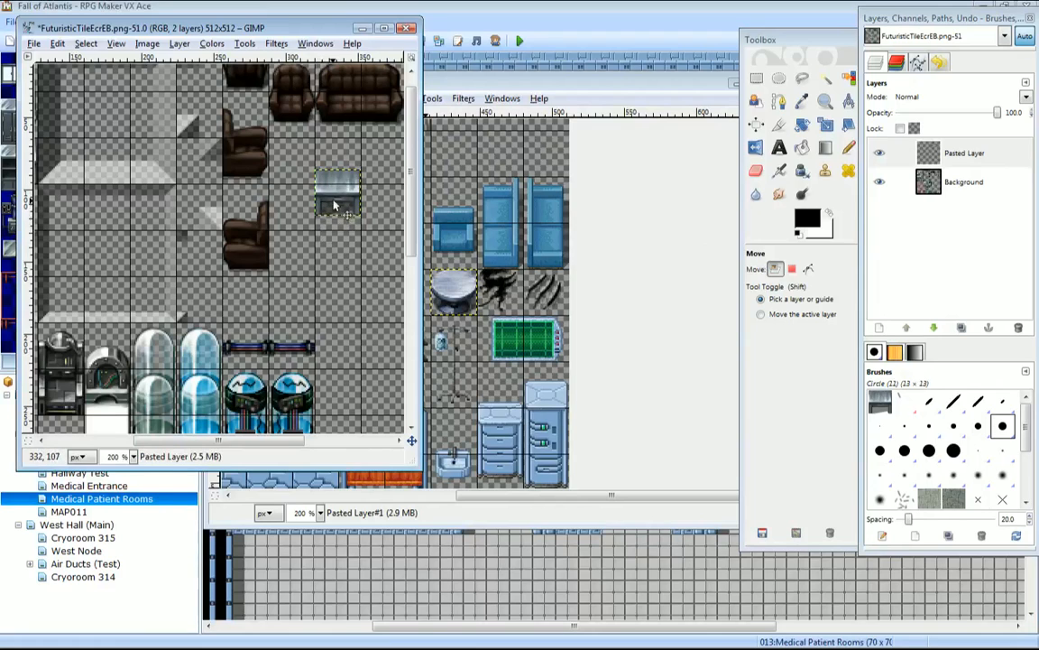
pyautogui.moveTo(333, 201); pyautogui.dragTo(333, 201)
pyautogui.moveTo(329, 295); pyautogui.dragTo(320, 191, button='middle')
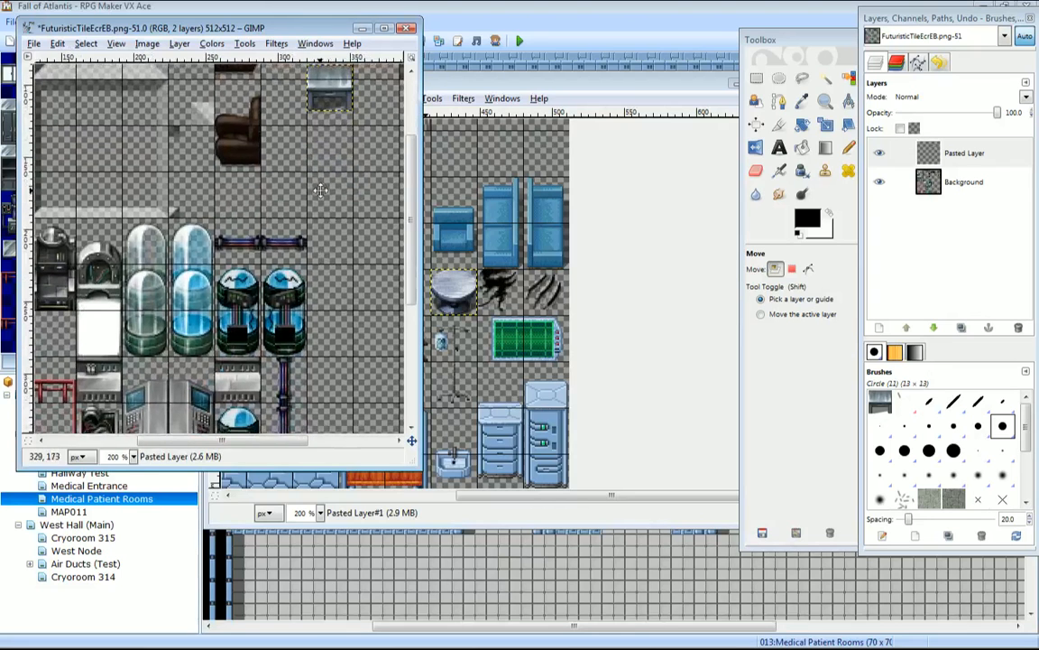
pyautogui.moveTo(411, 226); pyautogui.dragTo(415, 124)
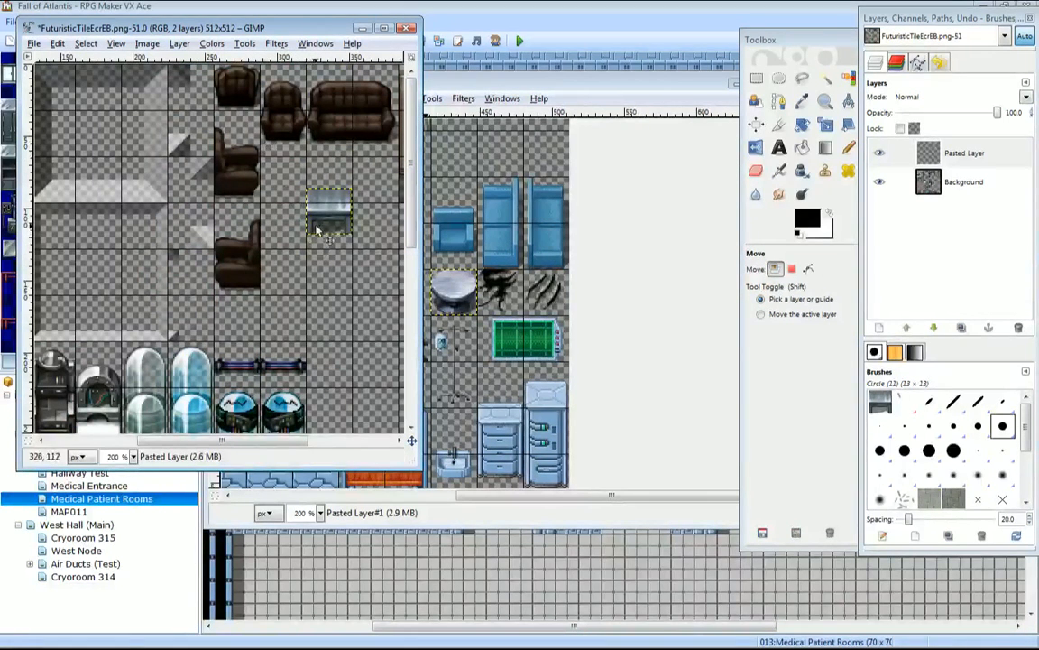
pyautogui.moveTo(323, 217); pyautogui.dragTo(324, 214)
pyautogui.hscroll(6, 285, 155)
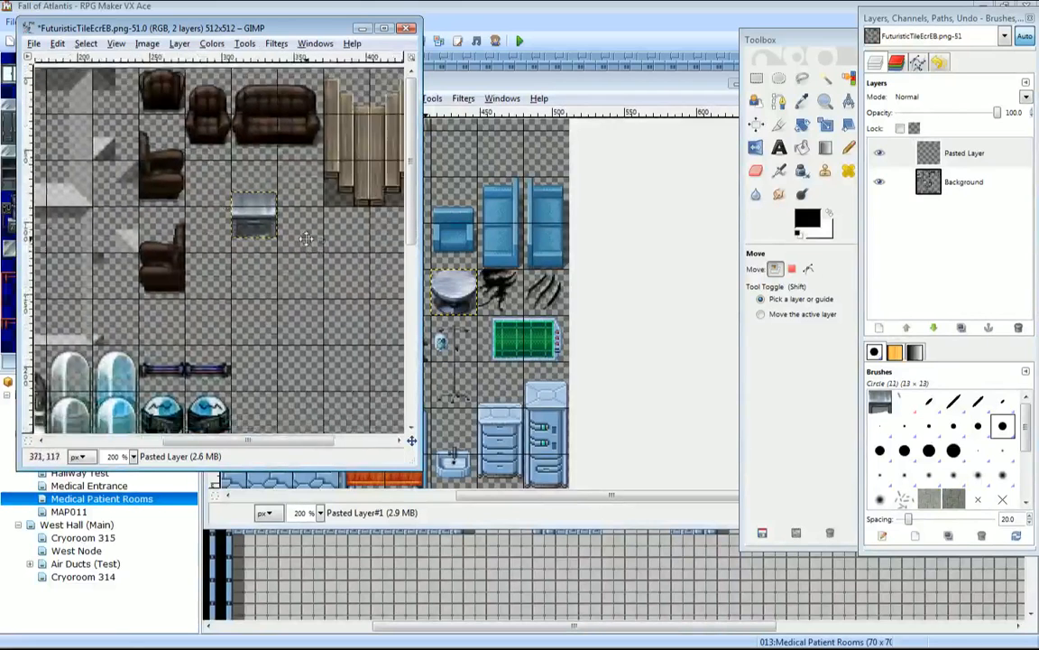
pyautogui.moveTo(180, 309); pyautogui.dragTo(298, 262, button='middle')
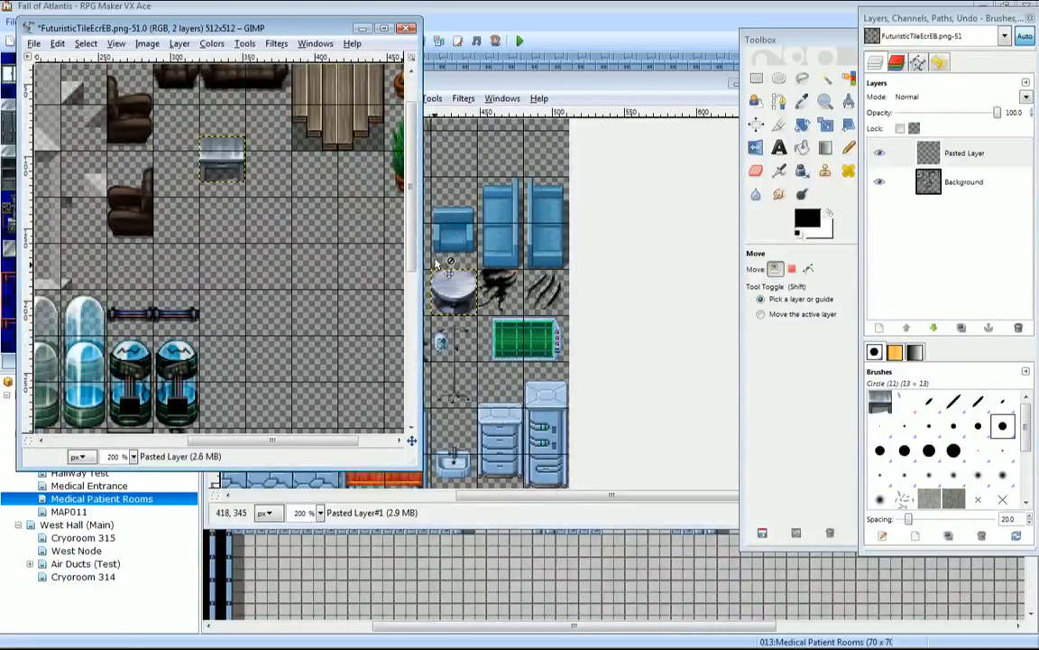
pyautogui.moveTo(200, 200); pyautogui.dragTo(214, 239, button='middle')
pyautogui.moveTo(226, 214); pyautogui.dragTo(231, 210)
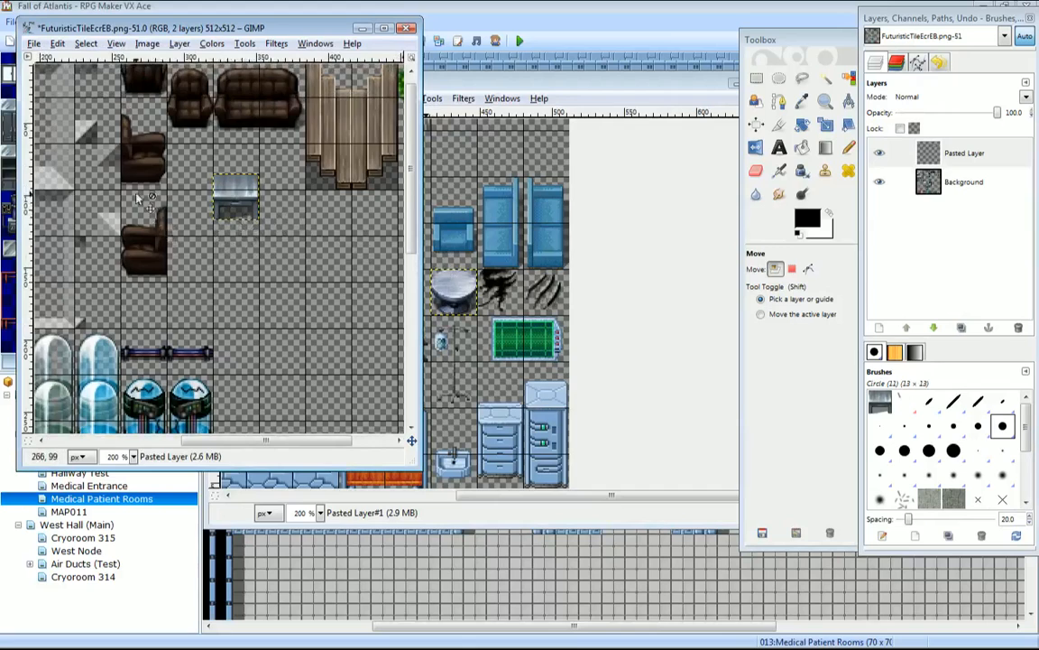
pyautogui.moveTo(137, 198); pyautogui.dragTo(236, 271, button='middle')
pyautogui.moveTo(149, 268); pyautogui.dragTo(205, 215, button='middle')
pyautogui.moveTo(129, 219)
pyautogui.mouseDown(button='middle')
pyautogui.moveTo(213, 212)
pyautogui.moveTo(216, 227)
pyautogui.moveTo(104, 211)
pyautogui.mouseUp(button='middle')
pyautogui.moveTo(238, 239); pyautogui.dragTo(104, 242, button='middle')
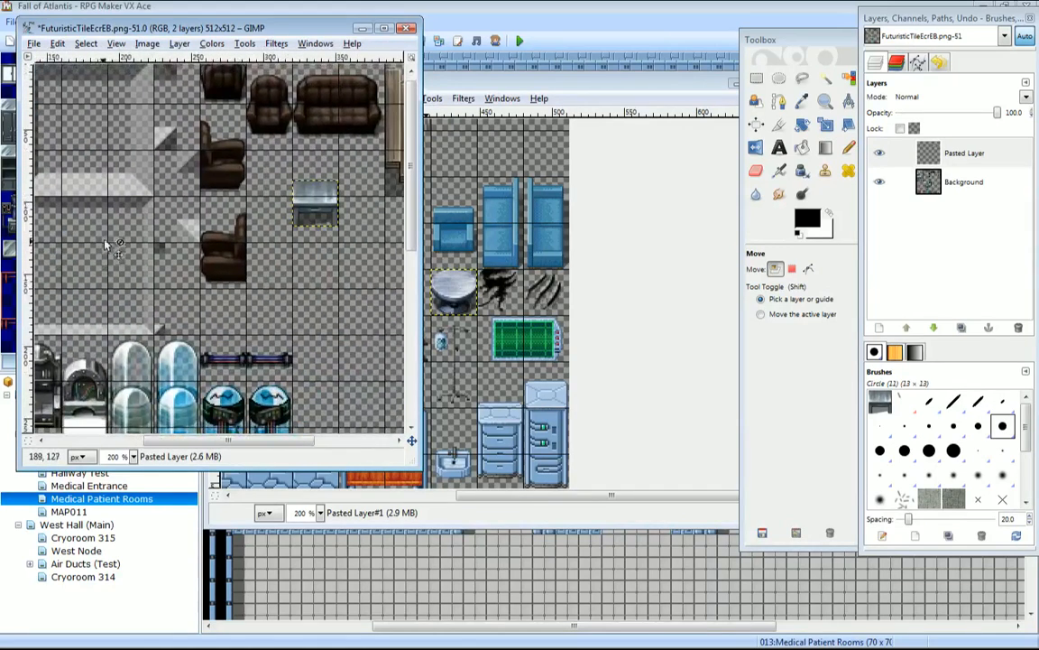
# Save FuturisticTileEcrEB.png with its layers exported to the PNG file.
pyautogui.click(34, 44)
pyautogui.click(61, 160)
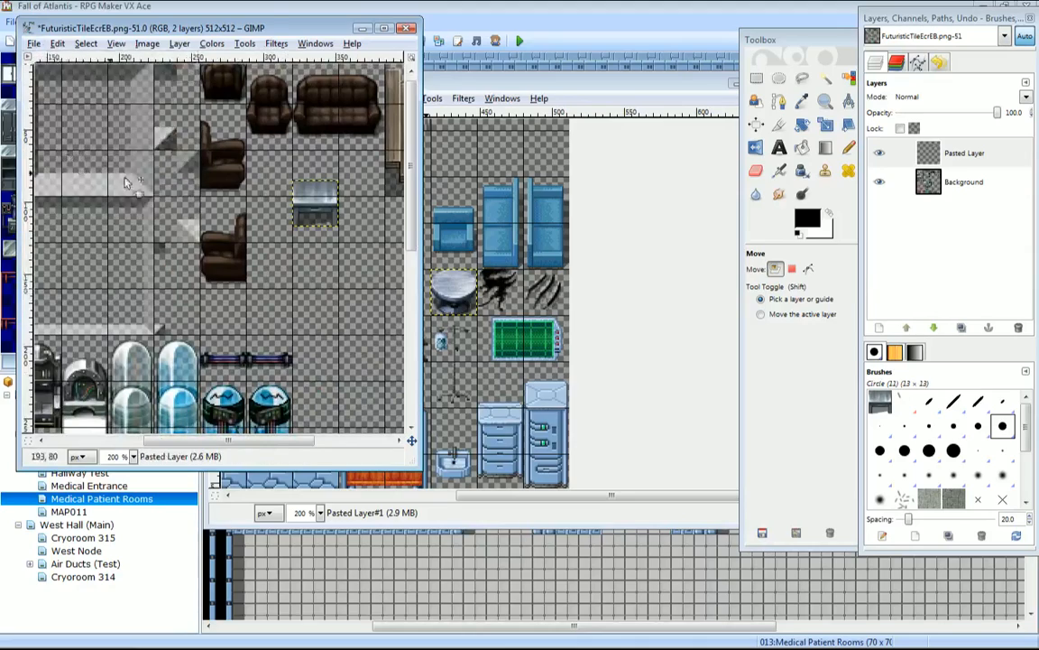
pyautogui.click(233, 198)
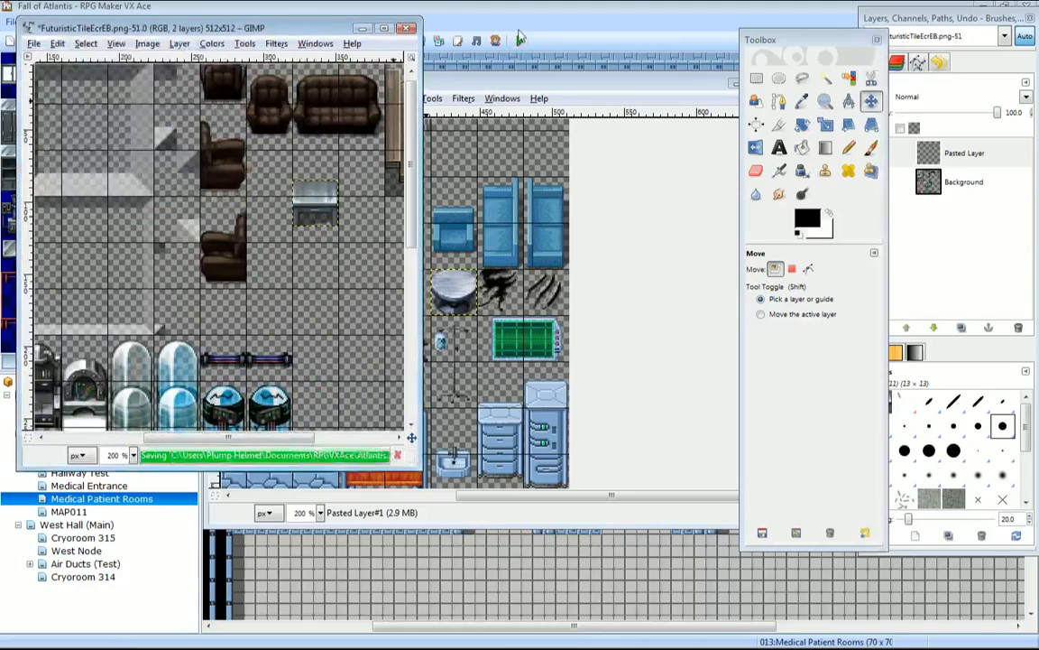
# Switch to RPG Maker VX Ace and open and accept the database to refresh the tileset graphics.
pyautogui.click(532, 22)
pyautogui.click(420, 40)
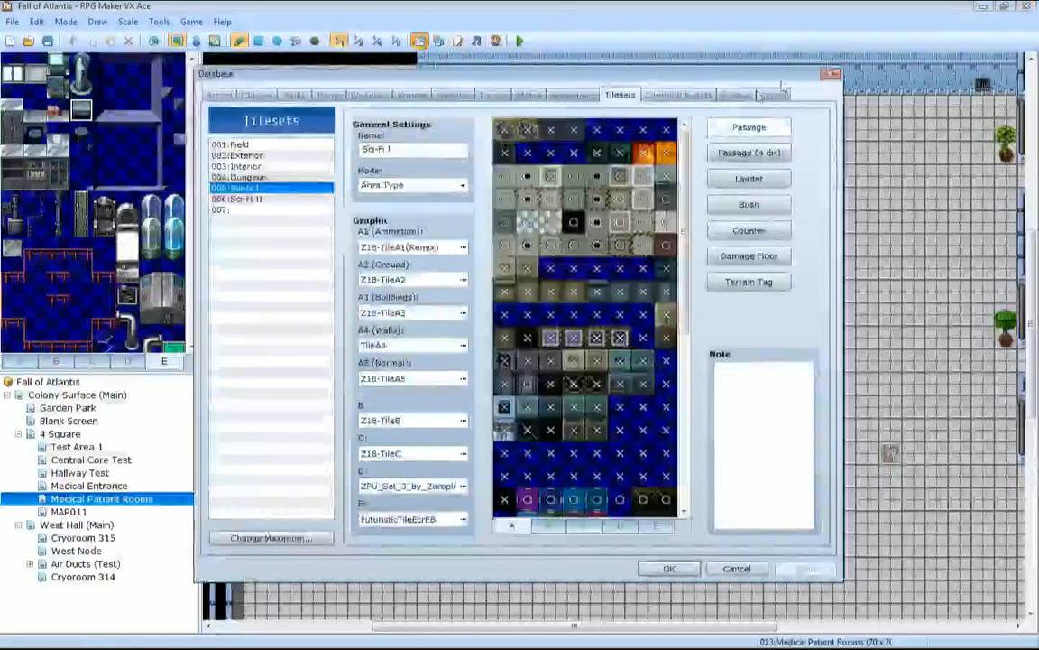
pyautogui.click(668, 566)
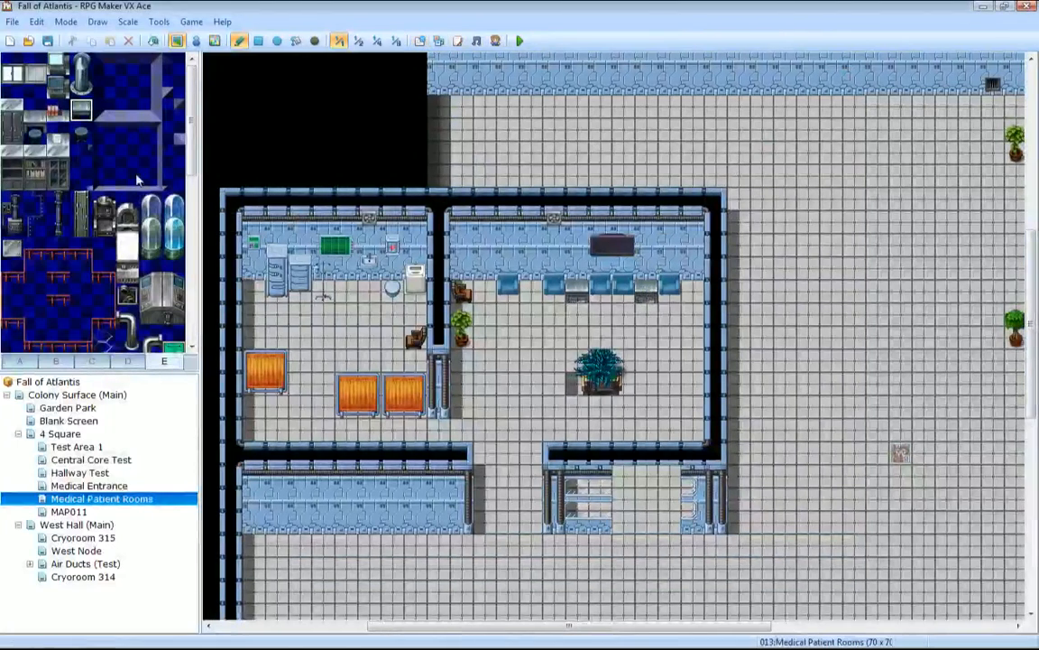
# Place the new two-tile-high metal desk from tileset E in two gaps between the blue chairs, and clear the floor tile below.
pyautogui.scroll(-8, 102, 158)
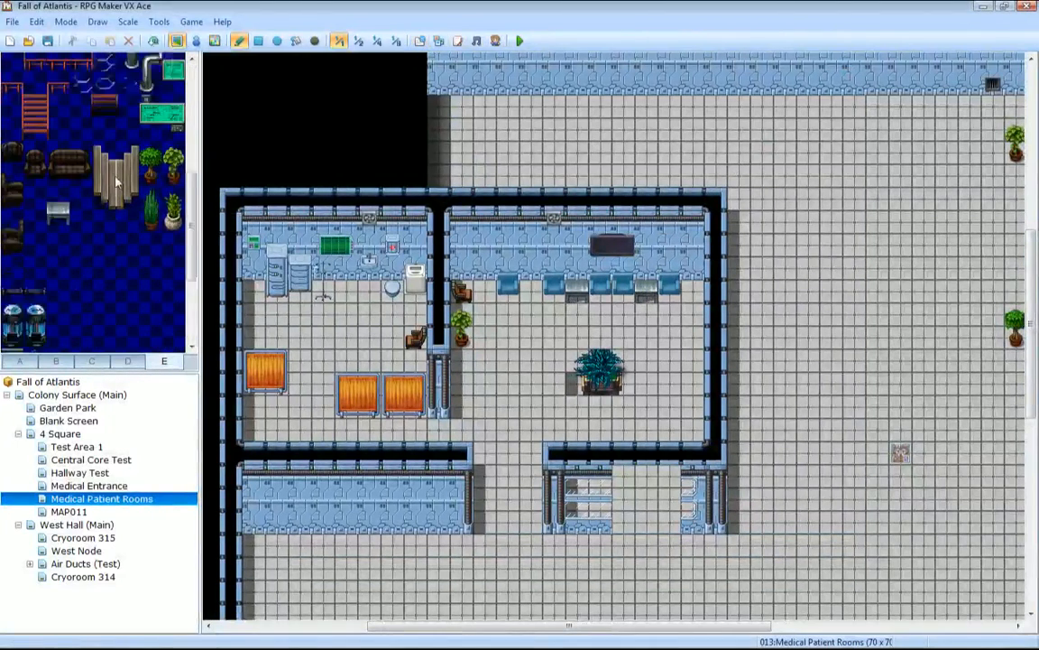
pyautogui.moveTo(57, 152); pyautogui.dragTo(59, 171)
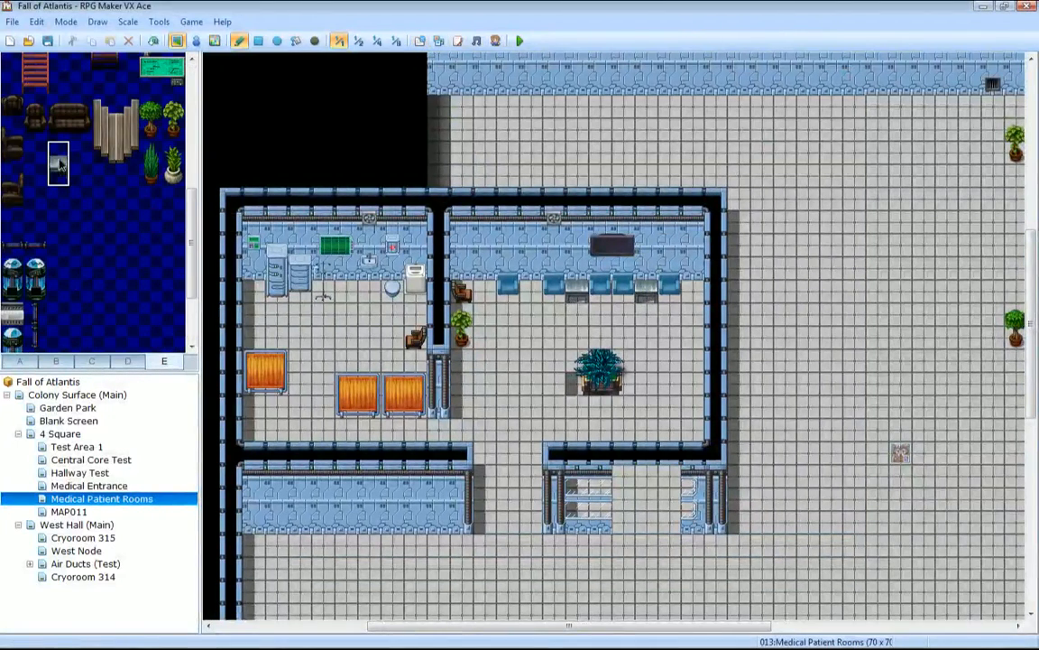
pyautogui.click(578, 281)
pyautogui.click(651, 276)
pyautogui.rightClick(635, 312)
pyautogui.click(583, 313)
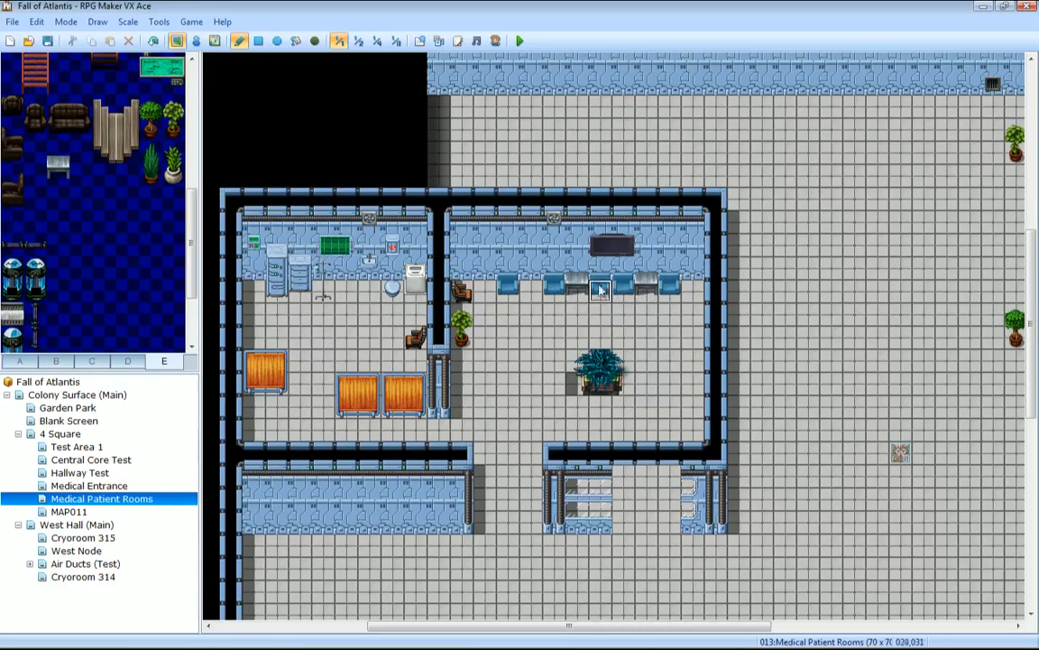
# Place the round table tile from tileset C on the lower halves of the two desks between the blue chairs.
pyautogui.moveTo(185, 248)
pyautogui.mouseDown()
pyautogui.moveTo(192, 120)
pyautogui.moveTo(192, 266)
pyautogui.mouseUp()
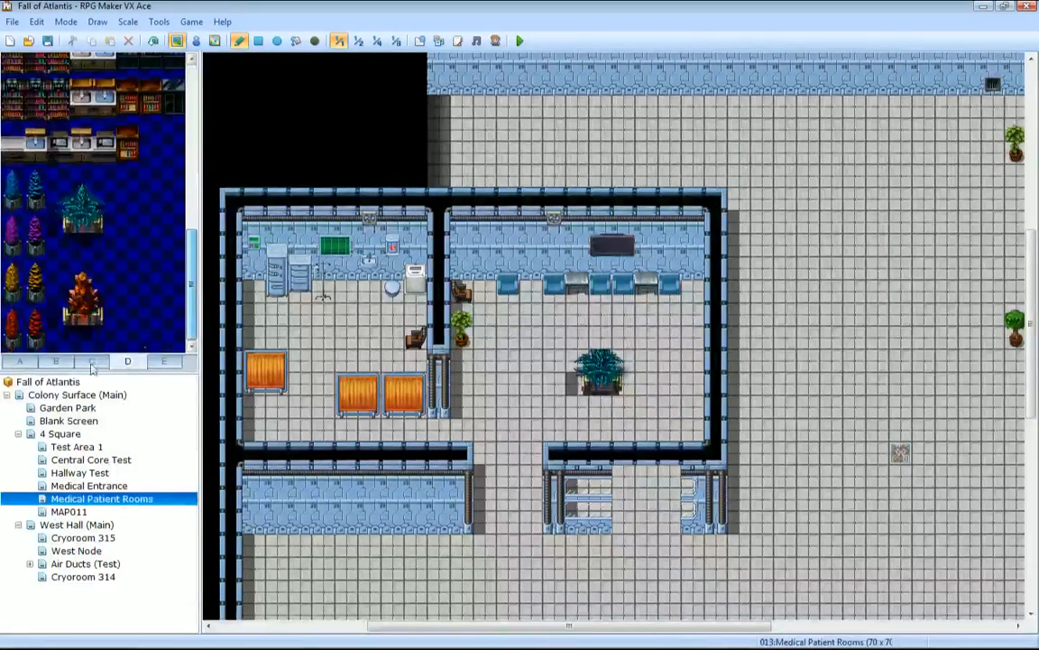
pyautogui.click(89, 363)
pyautogui.moveTo(191, 145); pyautogui.dragTo(193, 304)
pyautogui.click(129, 252)
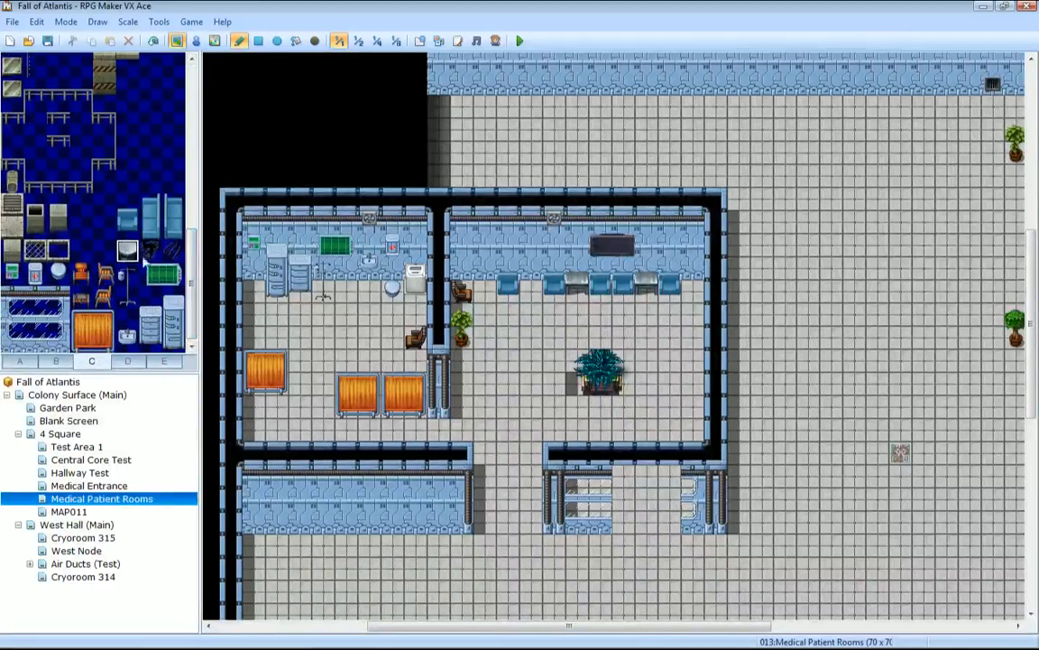
pyautogui.click(577, 285)
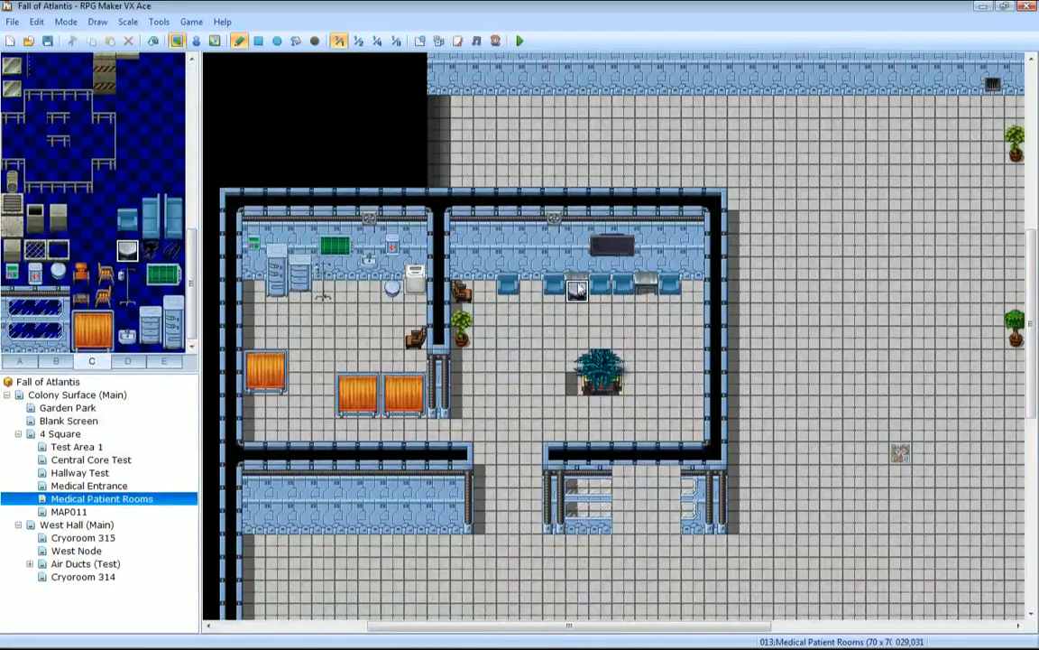
pyautogui.click(646, 289)
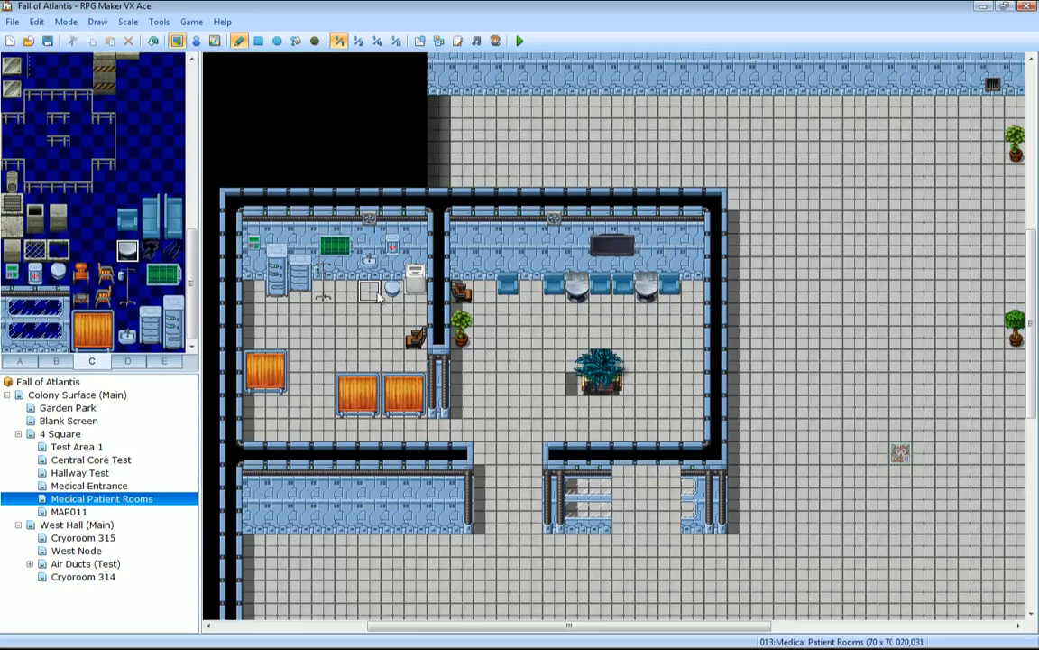
# Switch to Z18-TileC.png in GIMP and move the round table layer one tile left and slightly up, across the grid row line.
pyautogui.click(262, 638)
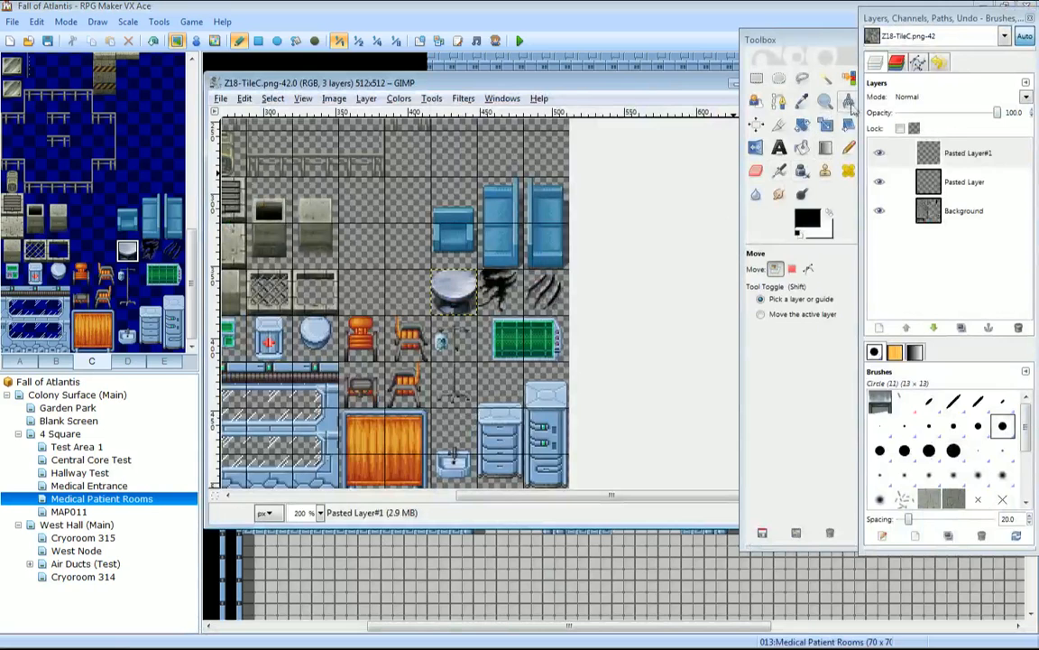
pyautogui.click(962, 153)
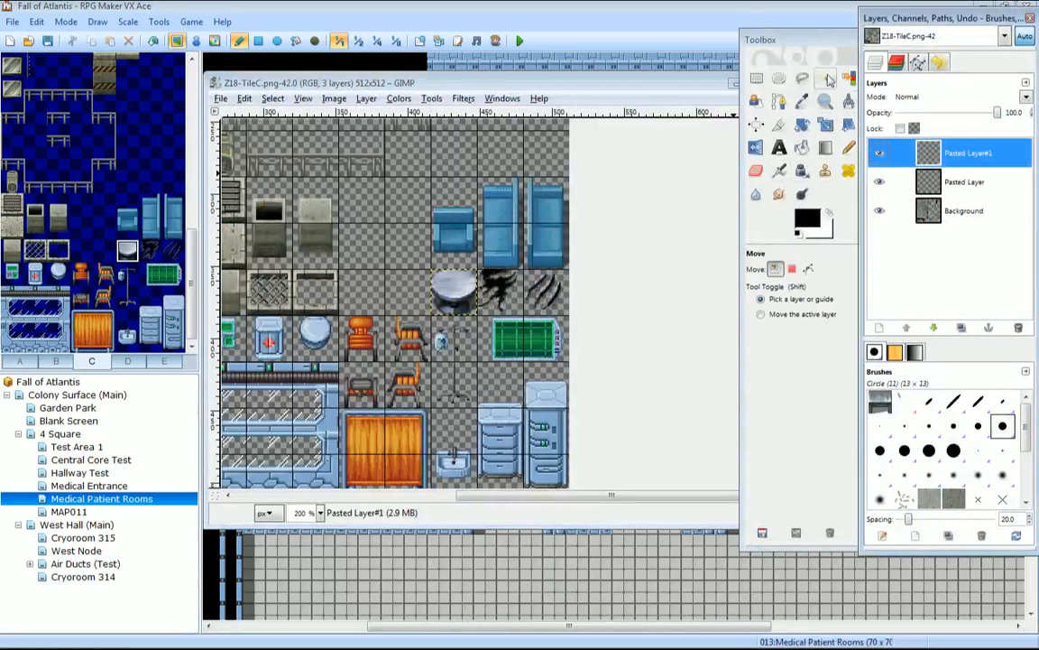
pyautogui.moveTo(817, 40); pyautogui.dragTo(783, 41)
pyautogui.click(840, 103)
pyautogui.moveTo(449, 288); pyautogui.dragTo(408, 279)
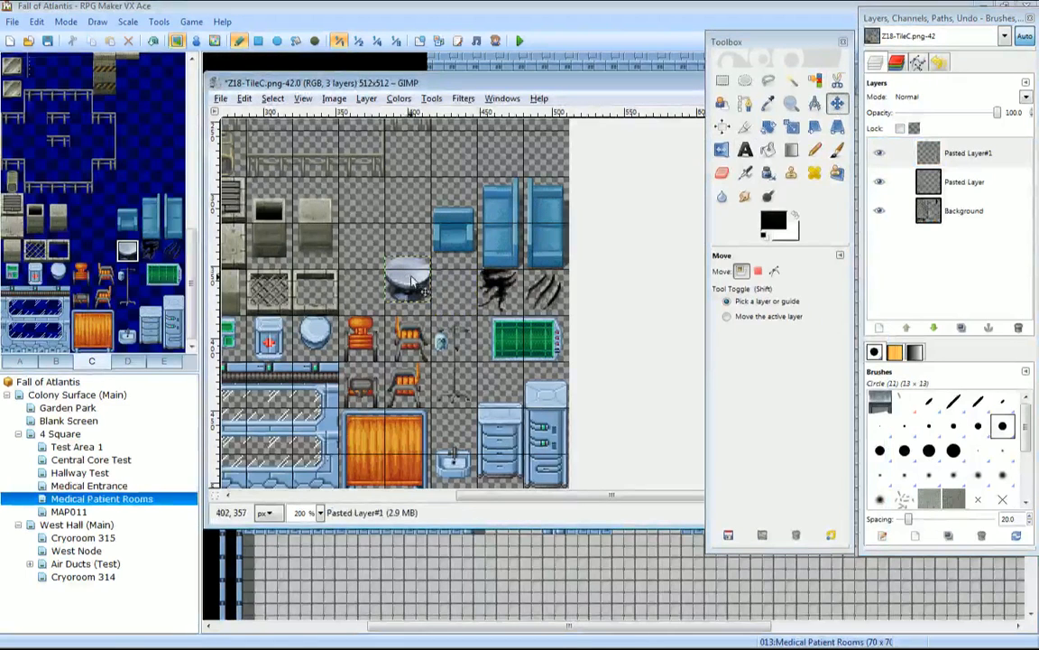
# Save Z18-TileC.png, exporting it with Merge Visible Layers.
pyautogui.click(220, 98)
pyautogui.click(252, 216)
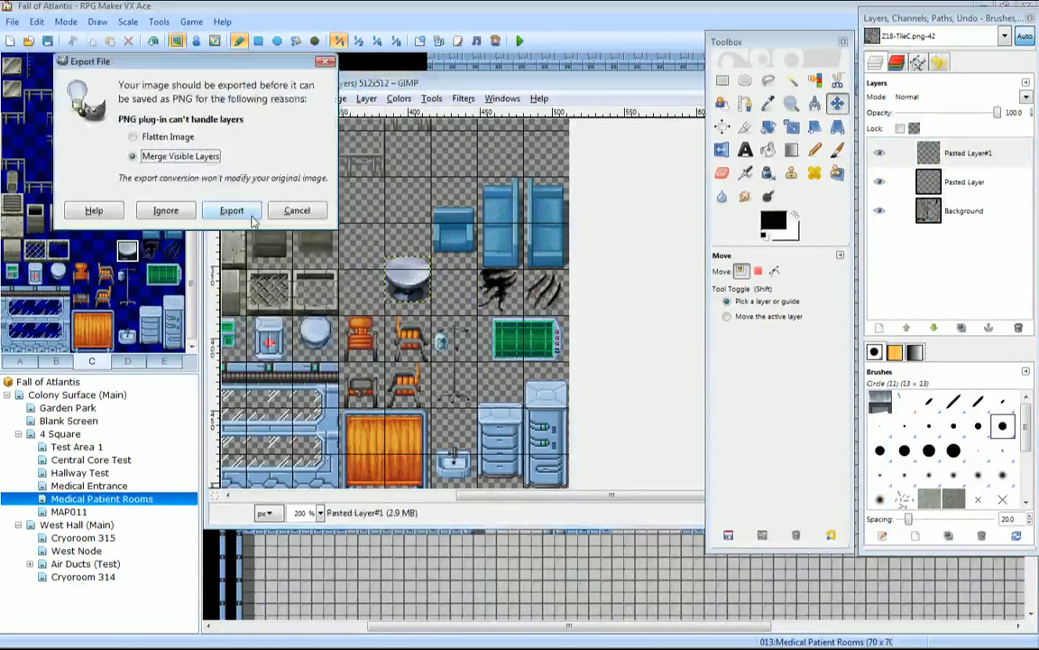
pyautogui.click(232, 209)
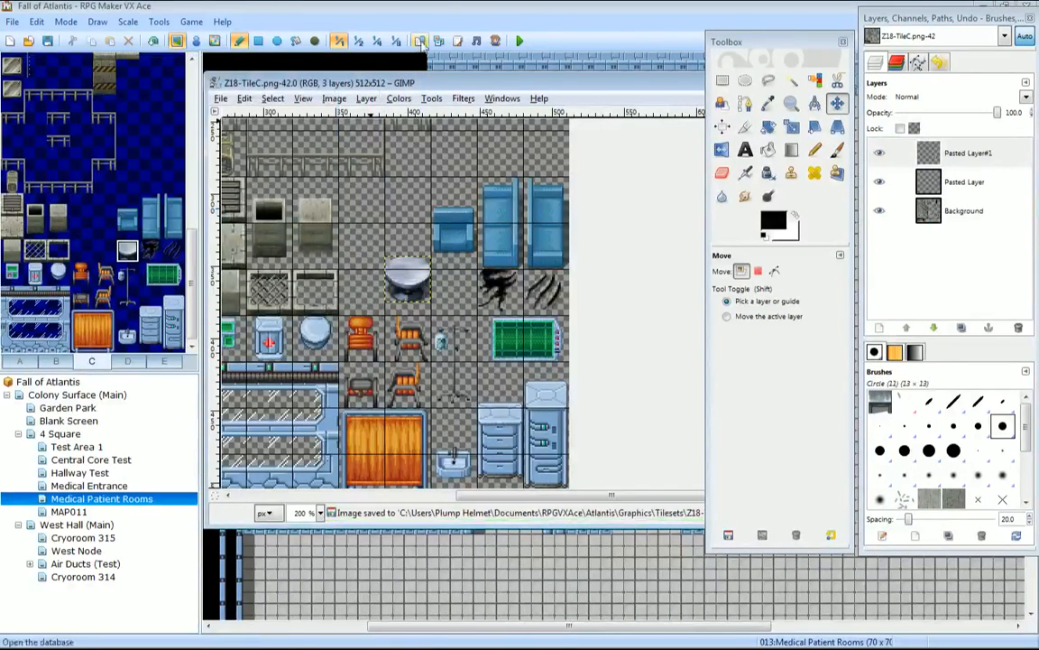
# Switch to RPG Maker VX Ace, erase the two round tables between the blue chairs, and open and close the database to refresh the tilesets.
pyautogui.click(440, 28)
pyautogui.rightClick(579, 318)
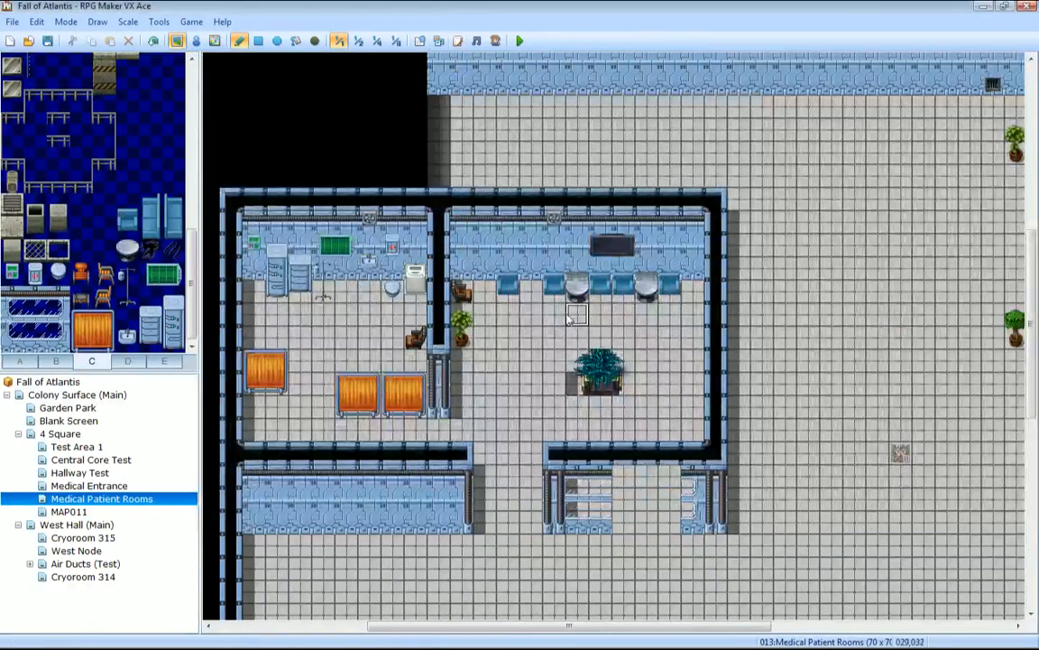
pyautogui.click(580, 292)
pyautogui.click(649, 292)
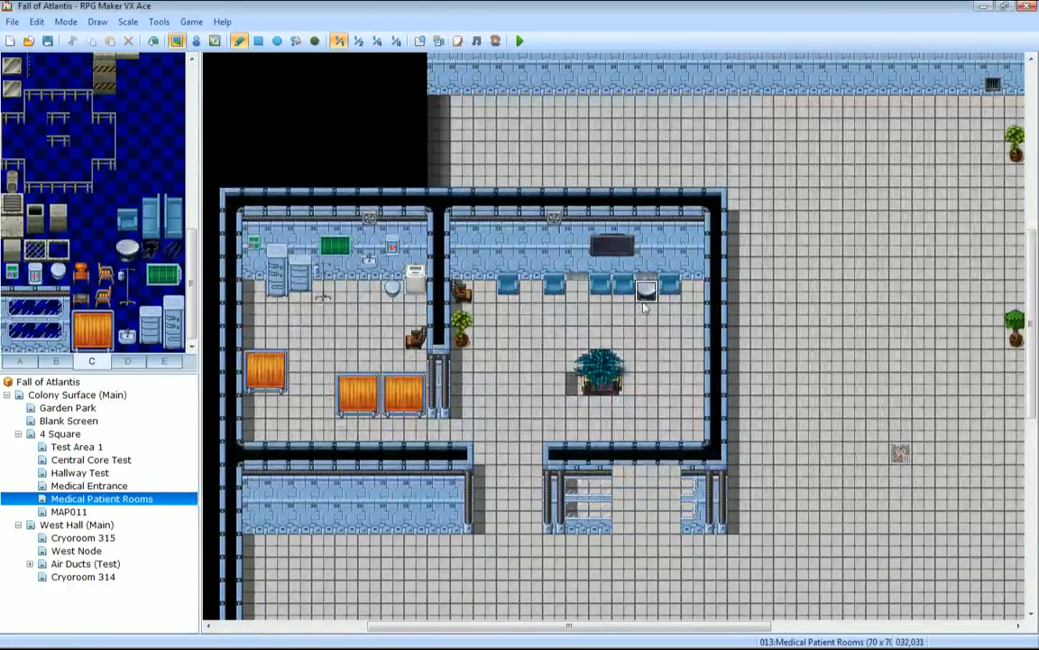
pyautogui.click(419, 41)
pyautogui.press('Escape')
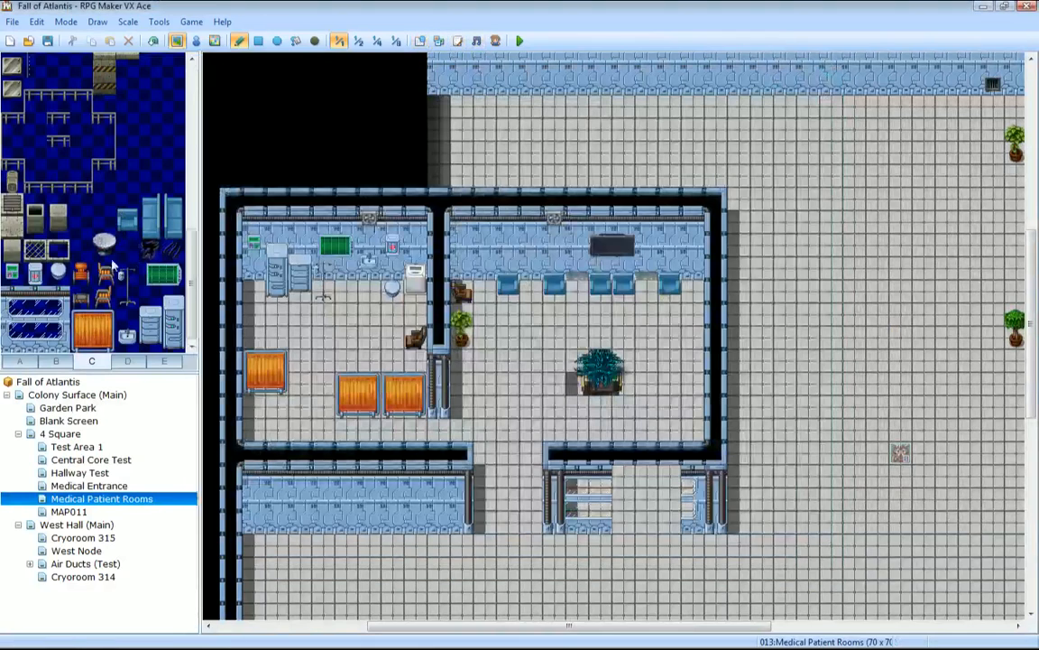
# Place the two-tile-high round table in the three gaps between the blue chairs, and clear the stray table piece on the floor below.
pyautogui.click(105, 246)
pyautogui.moveTo(108, 252); pyautogui.dragTo(105, 227)
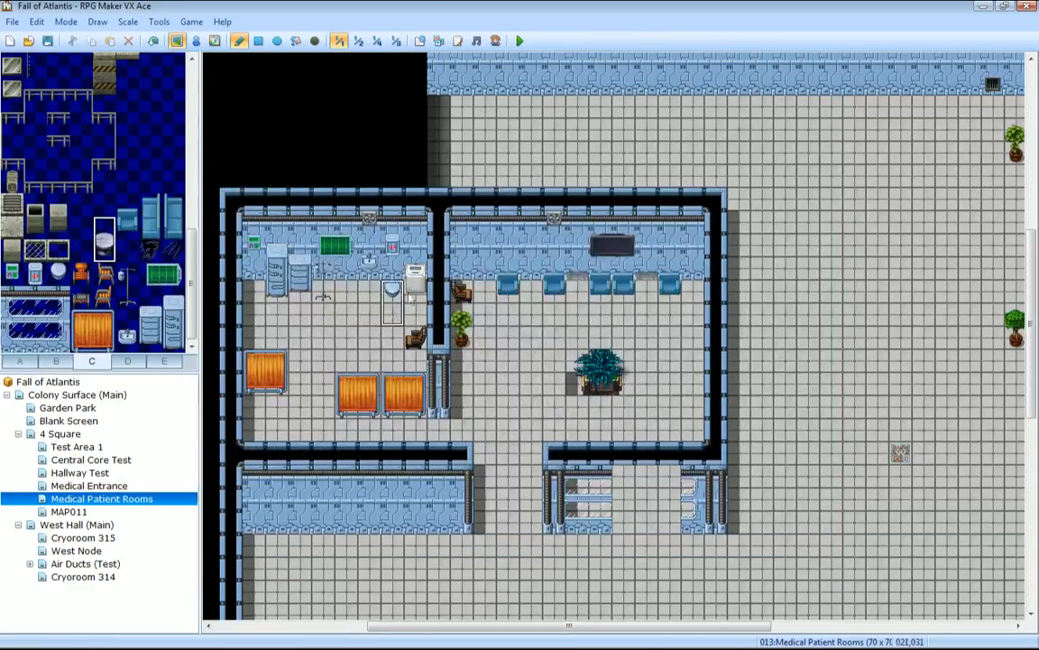
pyautogui.click(535, 291)
pyautogui.click(537, 273)
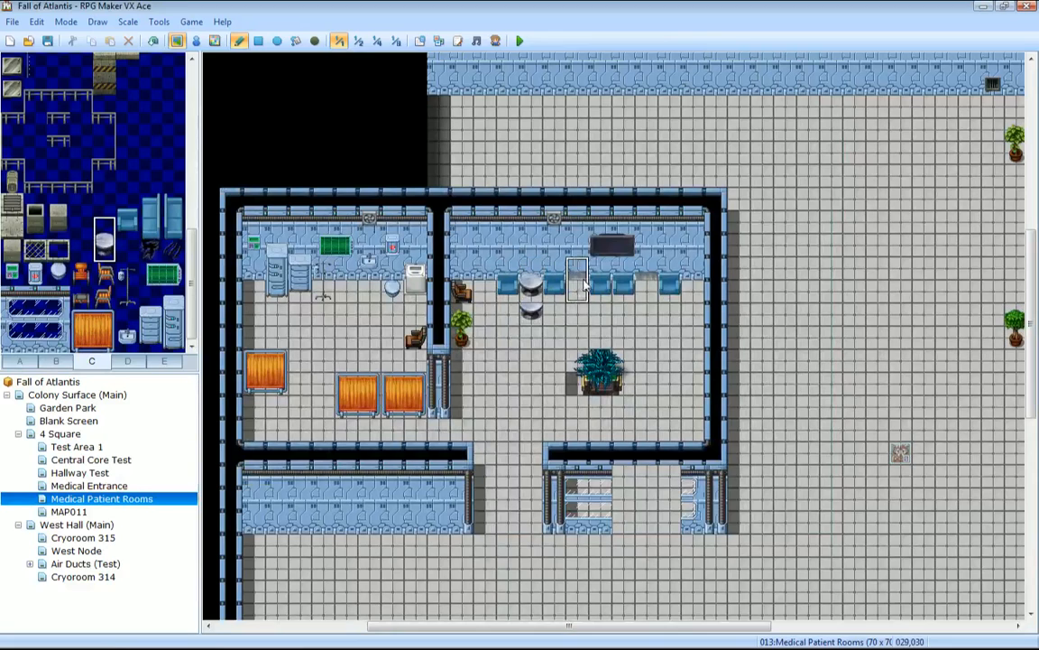
pyautogui.click(584, 274)
pyautogui.click(652, 273)
pyautogui.rightClick(555, 312)
pyautogui.click(527, 315)
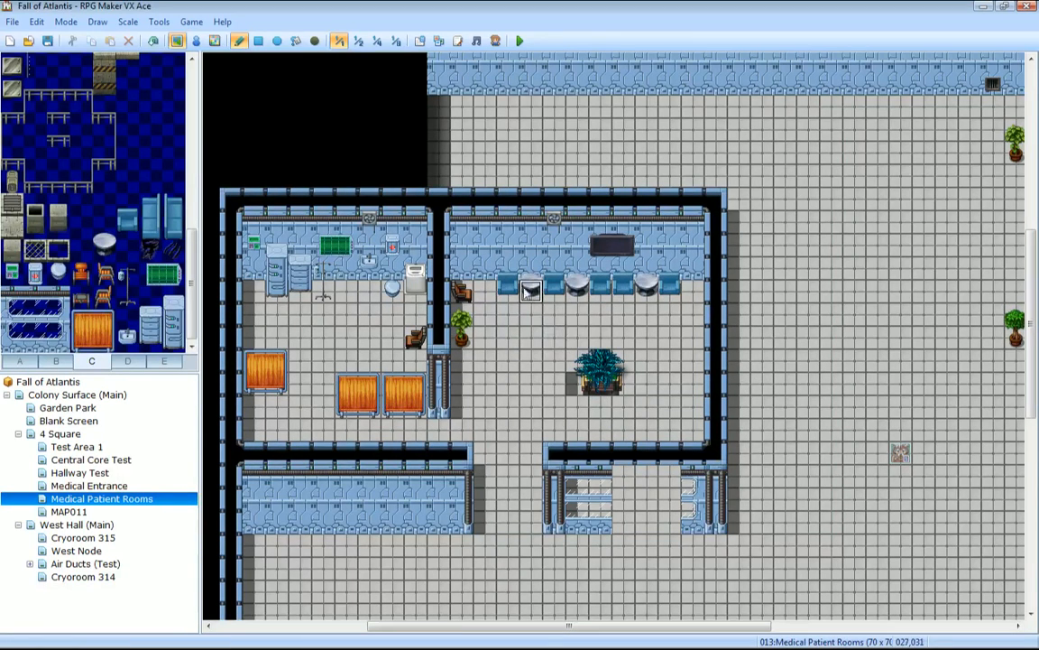
# Swap the leftmost round table with the blue chair at the row's left end, and remove the brown chair above the potted plant.
pyautogui.click(531, 288)
pyautogui.moveTo(509, 270); pyautogui.dragTo(512, 287, button='right')
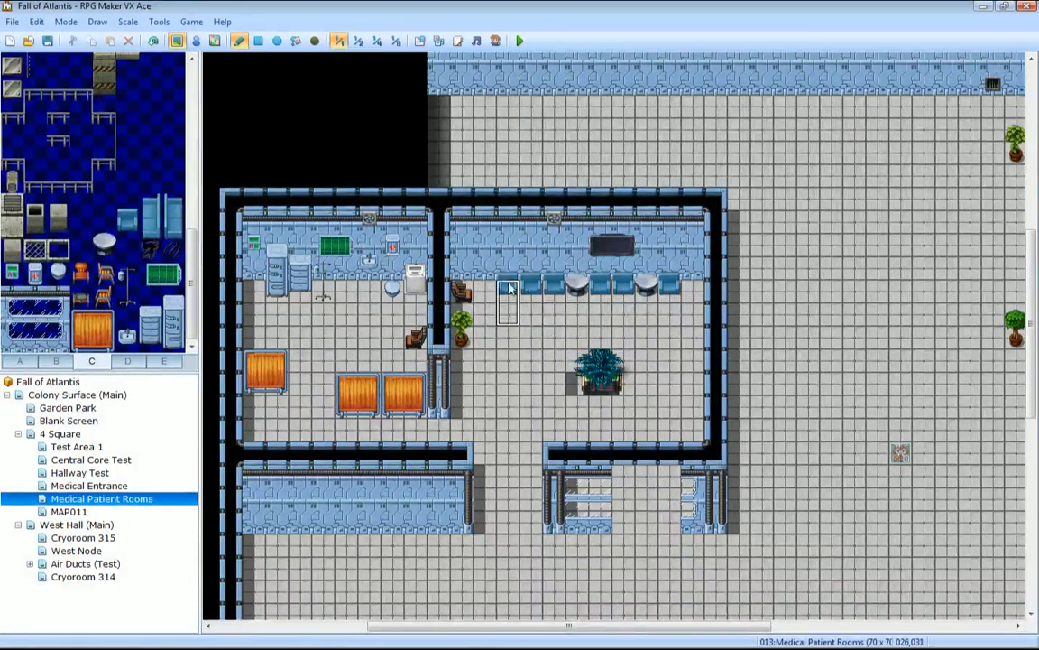
pyautogui.click(509, 287)
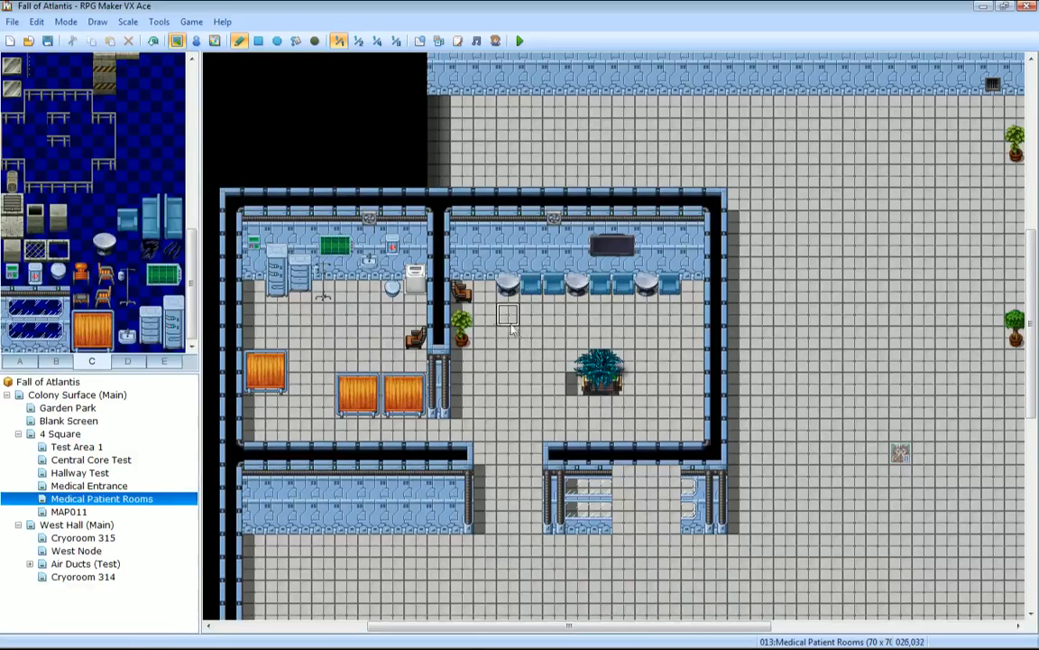
pyautogui.click(465, 295)
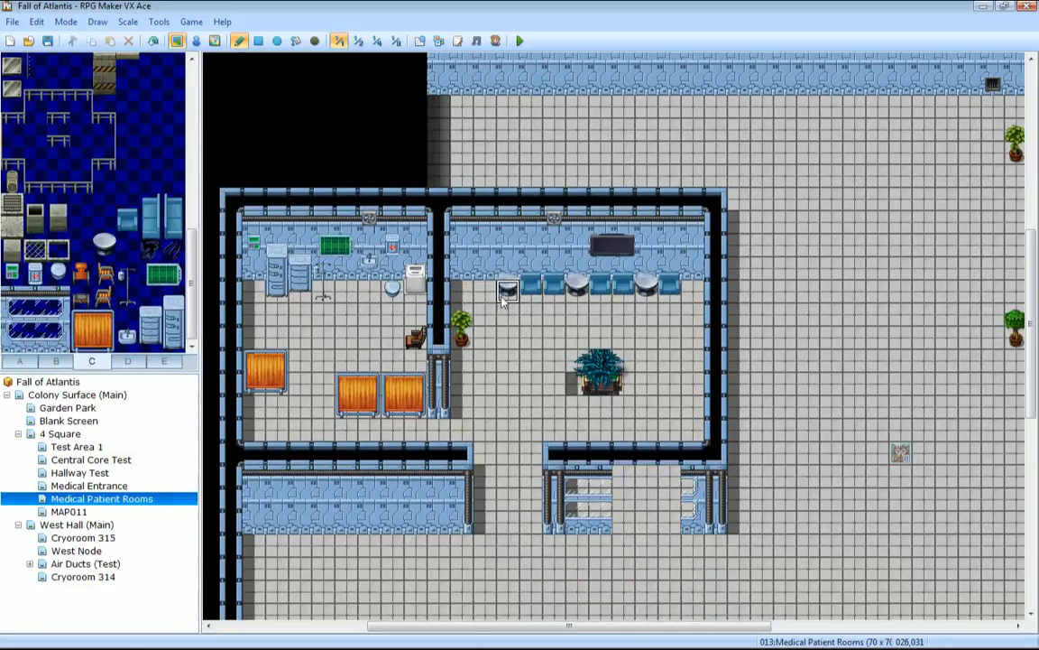
pyautogui.click(510, 289)
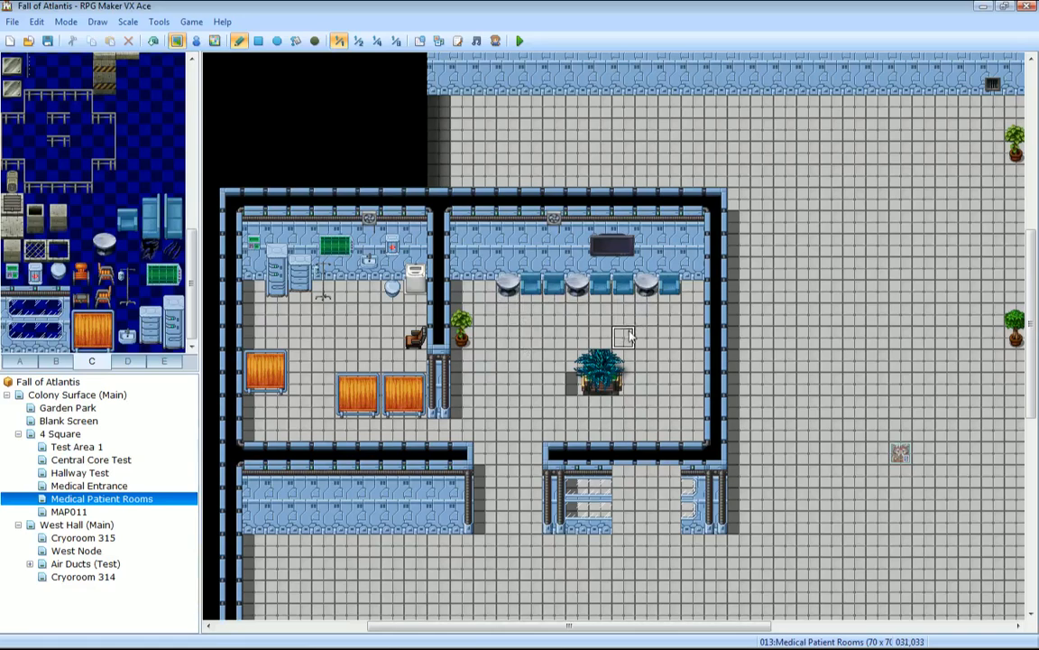
# Look over the waiting room with its row of blue chairs and the surrounding patient rooms on the map.
pyautogui.middleClick(722, 424)
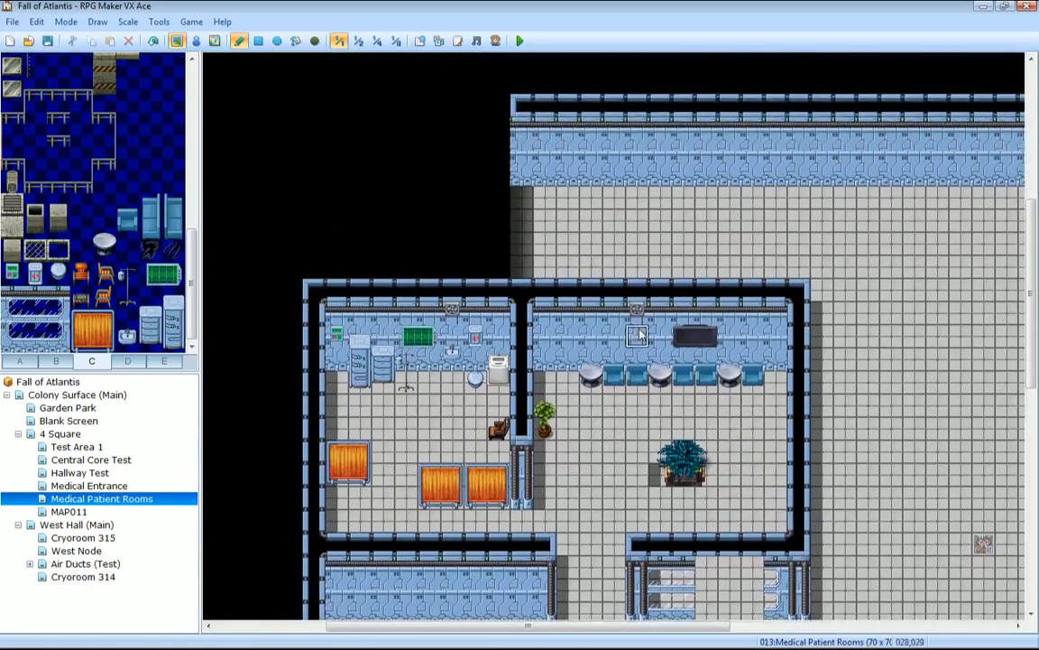
pyautogui.middleClick(639, 329)
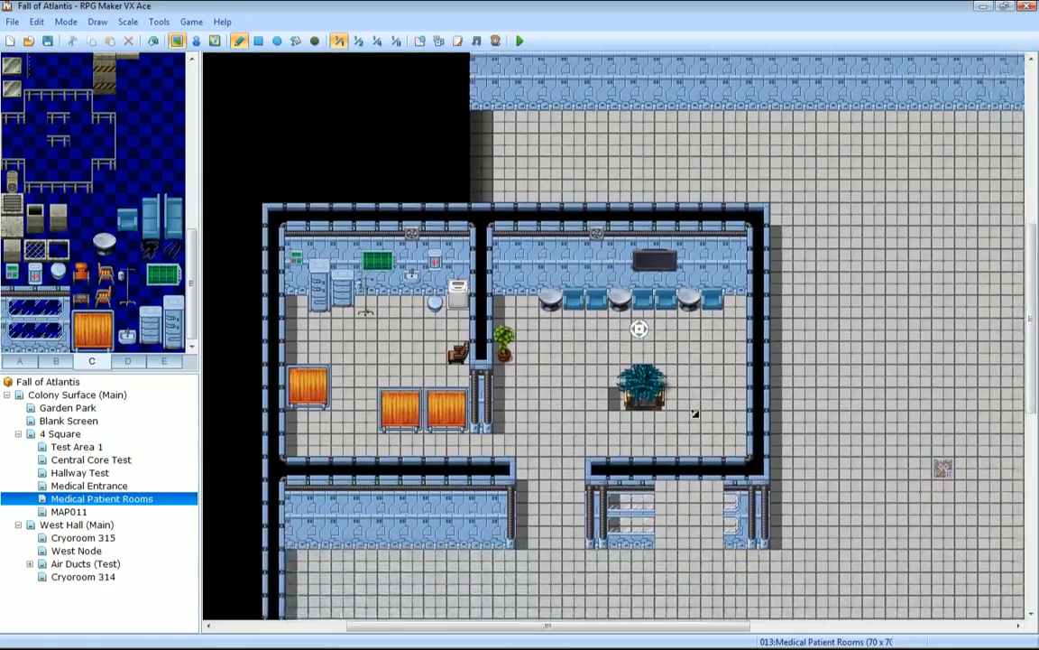
pyautogui.middleClick(713, 415)
pyautogui.middleClick(774, 357)
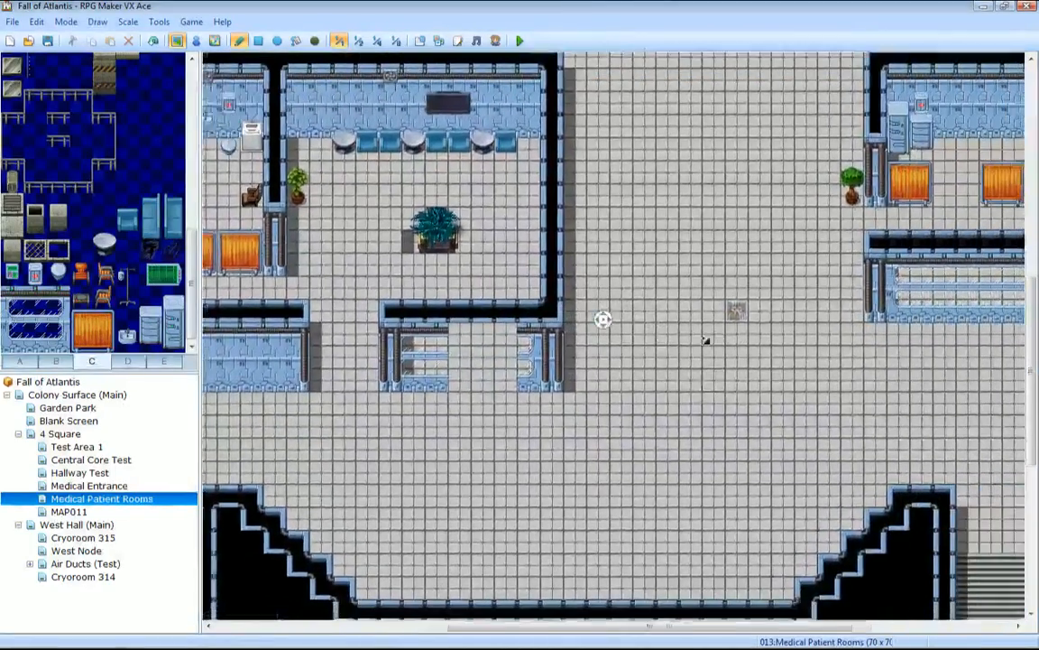
pyautogui.middleClick(714, 307)
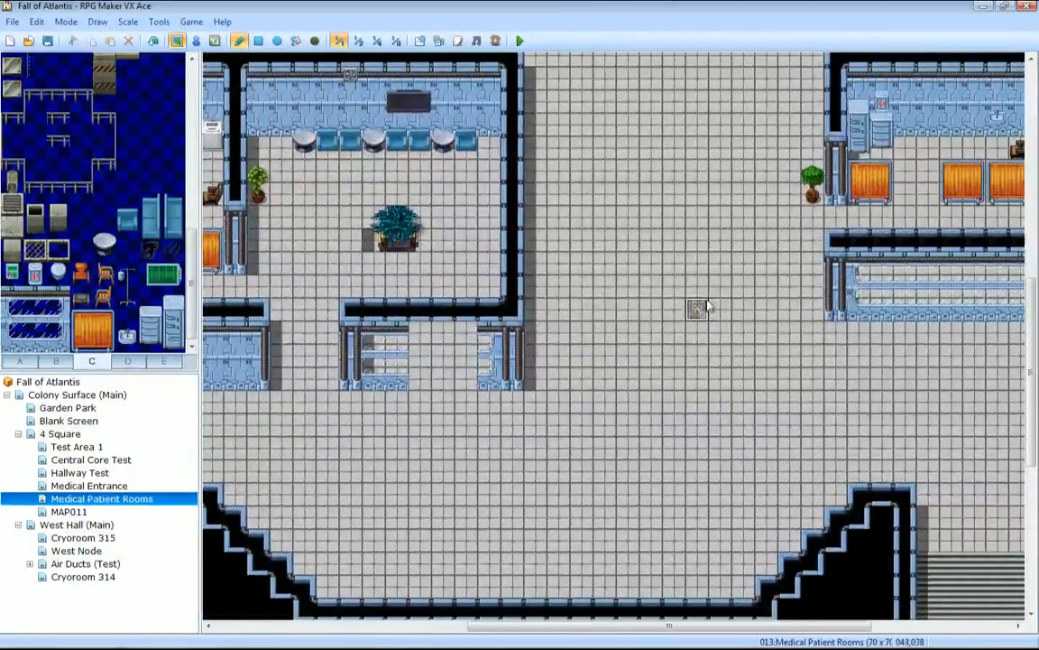
pyautogui.middleClick(538, 341)
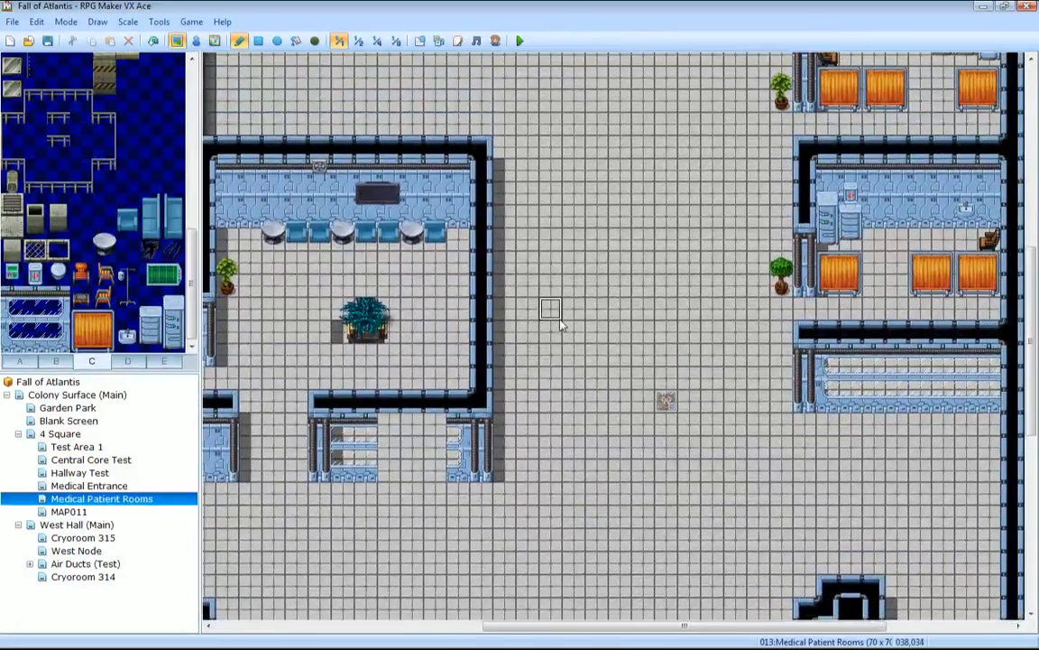
pyautogui.middleClick(559, 319)
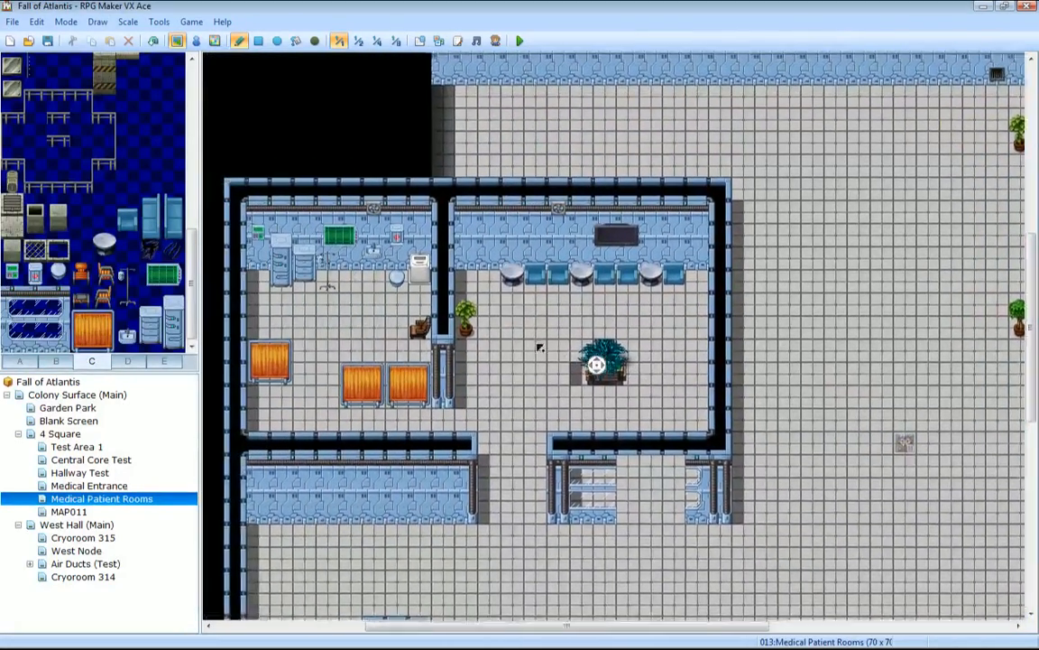
pyautogui.middleClick(544, 345)
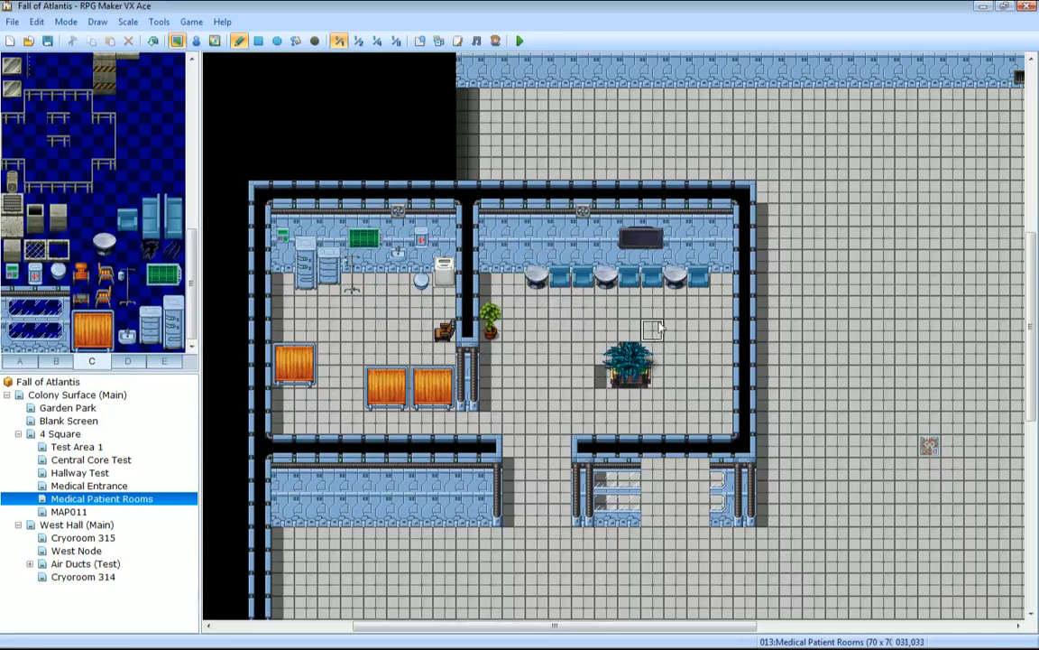
pyautogui.moveTo(724, 321)
pyautogui.mouseDown(button='middle')
pyautogui.moveTo(715, 322)
pyautogui.moveTo(765, 331)
pyautogui.moveTo(614, 320)
pyautogui.moveTo(636, 279)
pyautogui.moveTo(687, 295)
pyautogui.moveTo(738, 278)
pyautogui.moveTo(712, 276)
pyautogui.moveTo(719, 267)
pyautogui.moveTo(550, 127)
pyautogui.mouseUp(button='middle')
pyautogui.moveTo(567, 265); pyautogui.dragTo(501, 295, button='middle')
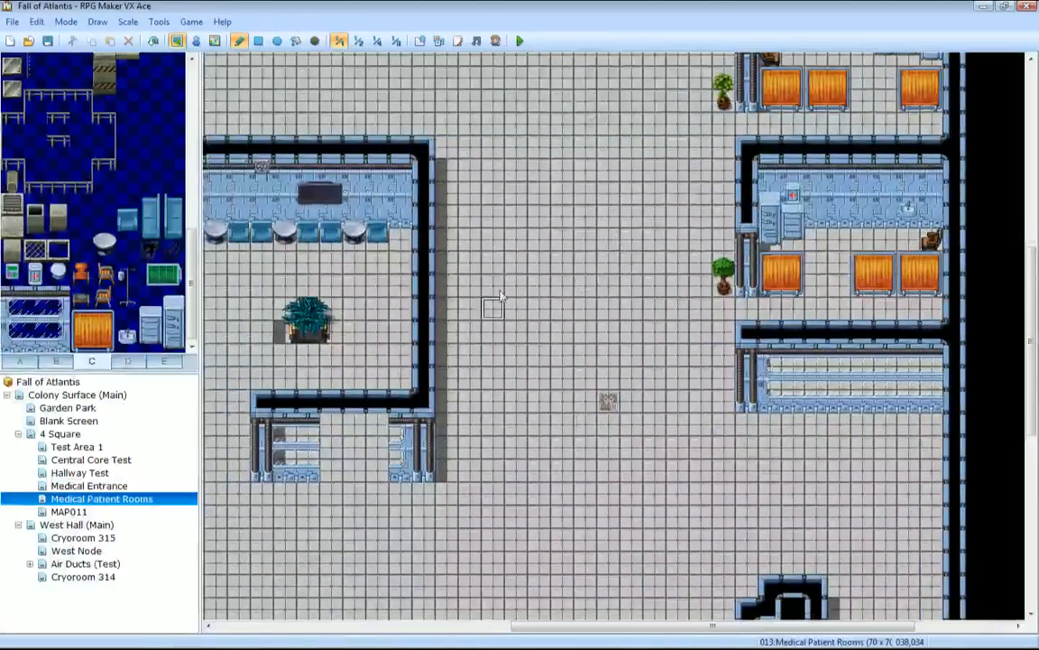
# Start a playtest with a new game and walk the character into the waiting room beside the large blue plant.
pyautogui.click(521, 41)
pyautogui.press('Return')
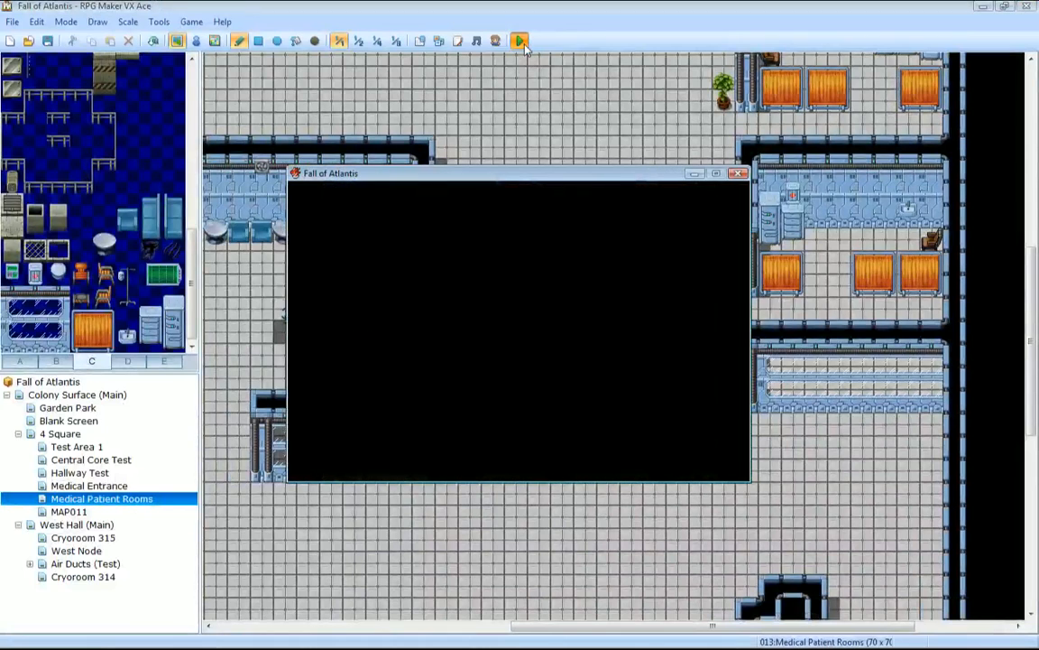
pyautogui.press('Down')
pyautogui.press('Left')
pyautogui.press('Left')
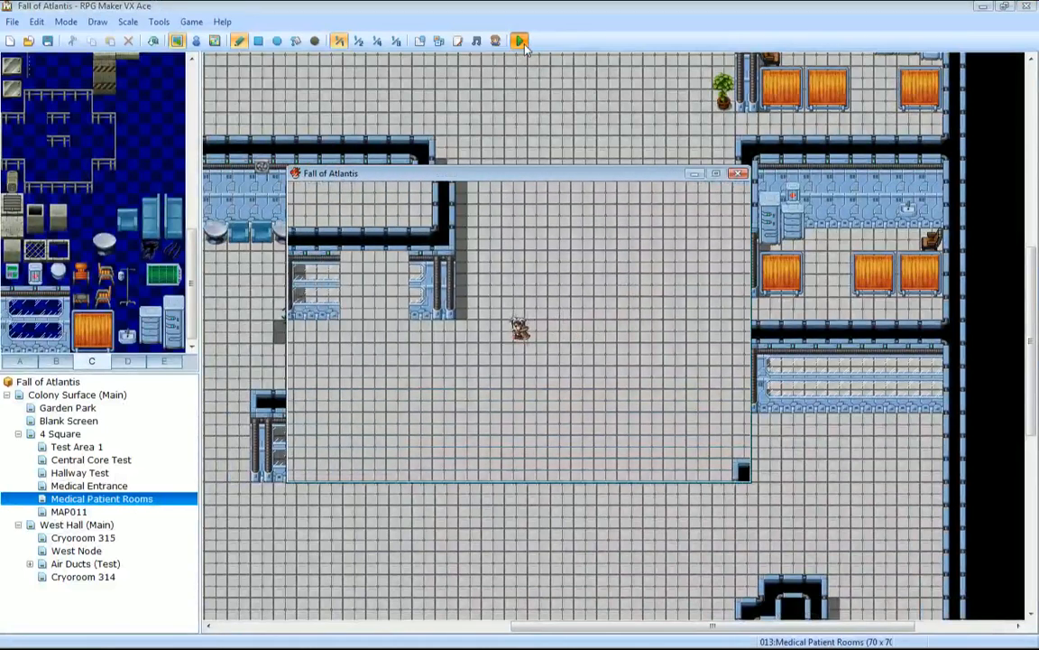
pyautogui.press('Up')
pyautogui.press('Down')
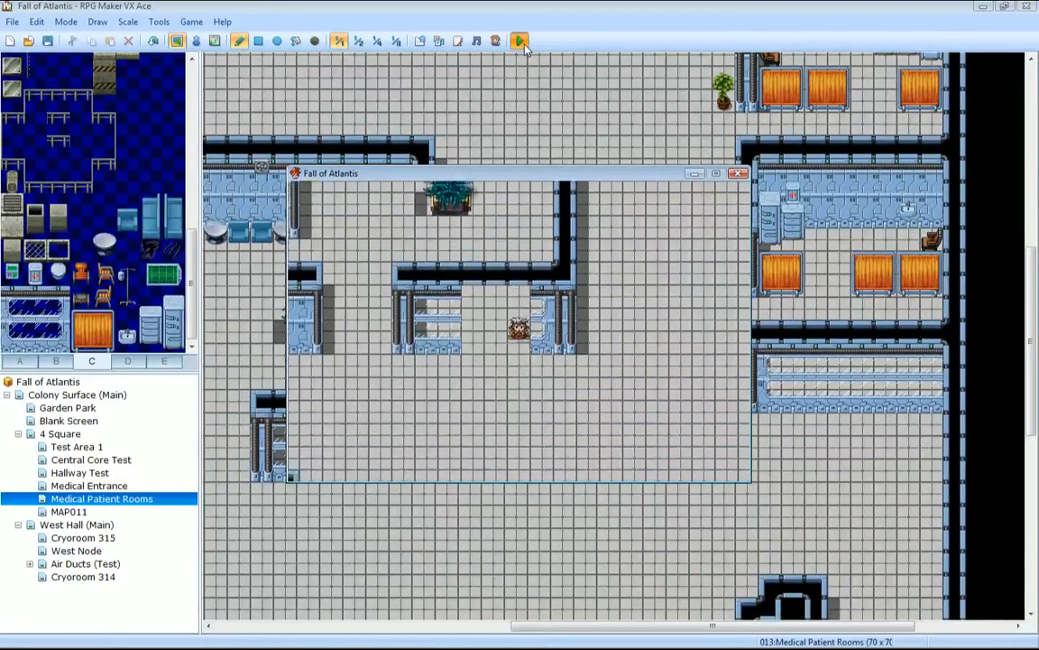
pyautogui.press('Left')
pyautogui.press('Down')
pyautogui.press('Left')
pyautogui.press('Up')
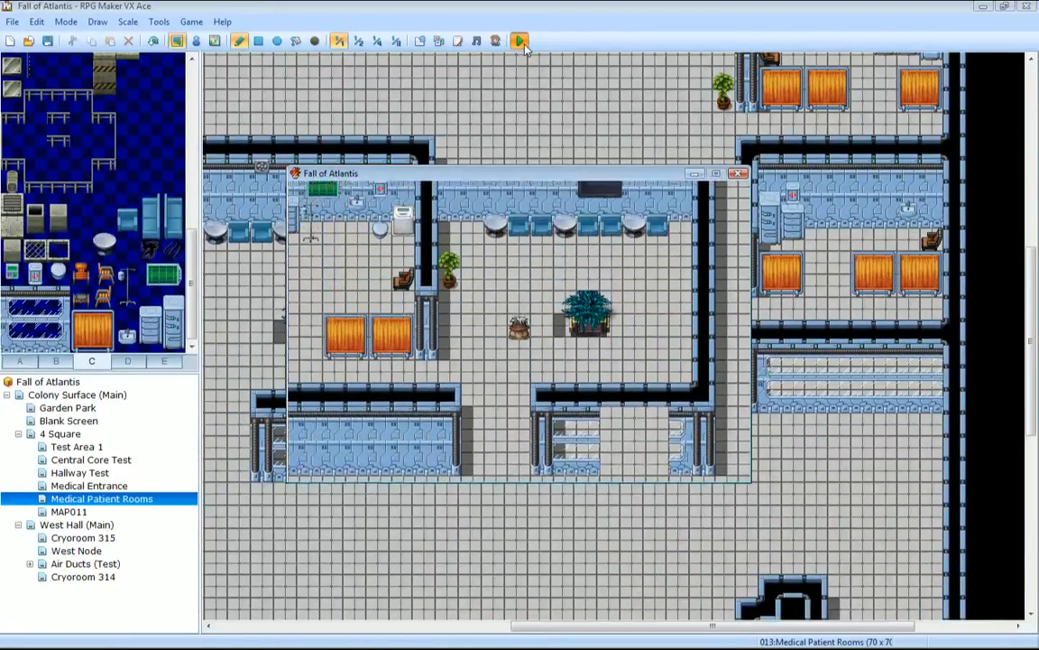
# Test walking onto and around the round tables and blue chairs in the waiting room, and close the playtest.
pyautogui.press('Down')
pyautogui.press('Left')
pyautogui.press('Up')
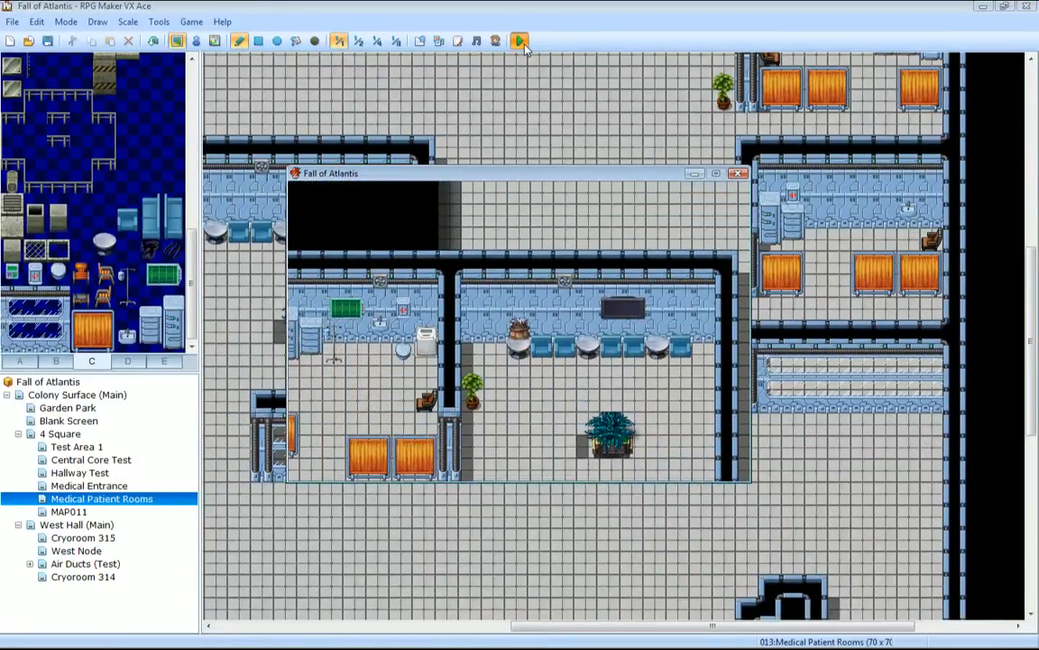
pyautogui.press('Down')
pyautogui.press('Up')
pyautogui.press('Down')
pyautogui.press('Up')
pyautogui.press('Right')
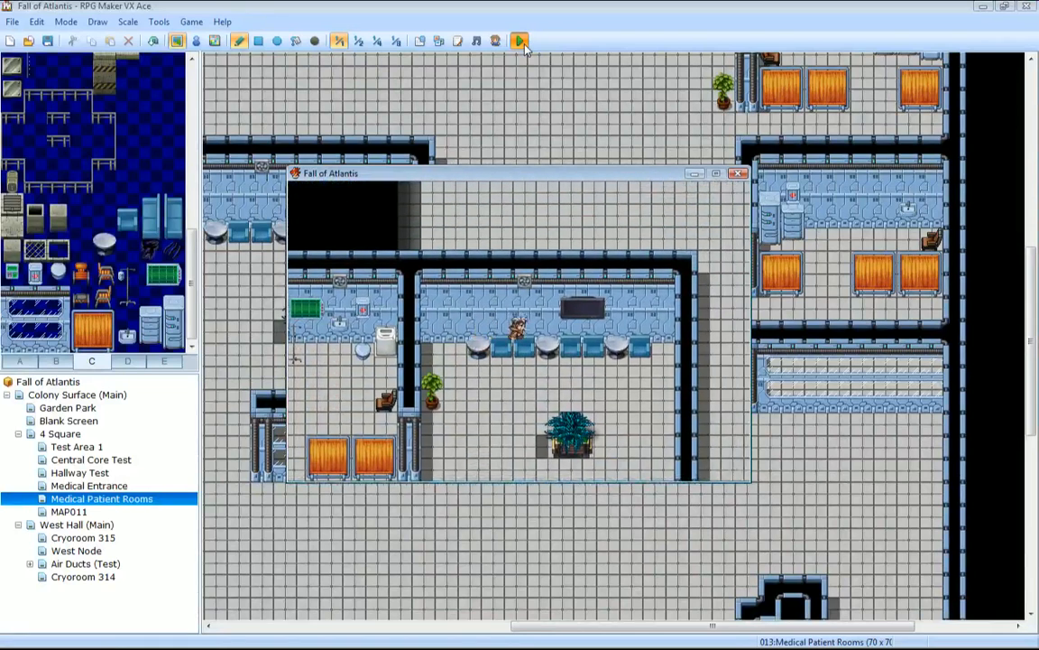
pyautogui.press('Down')
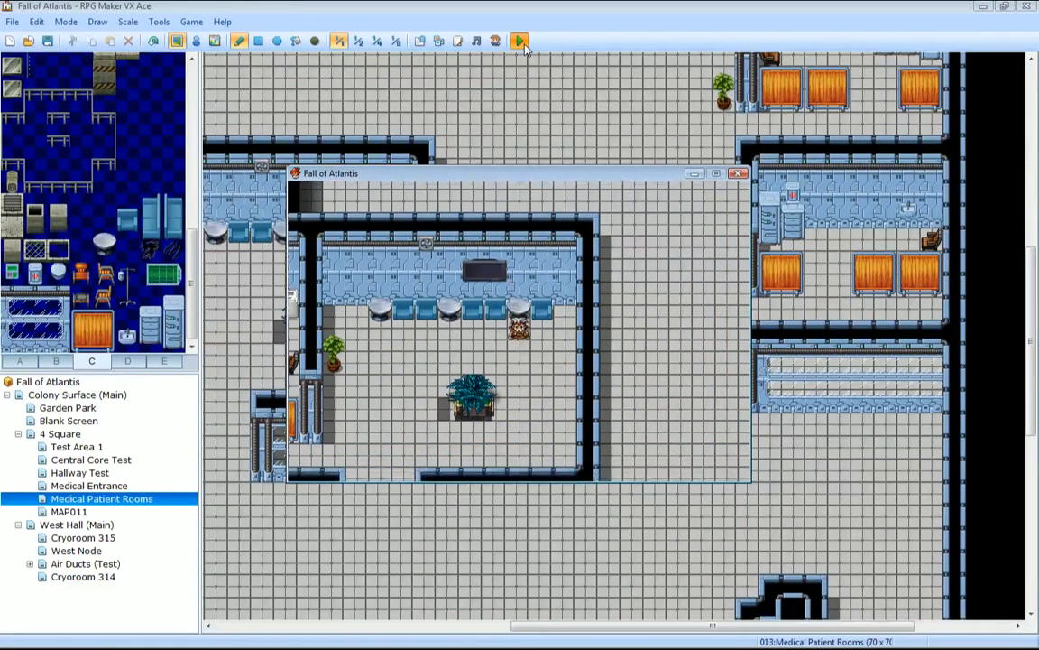
pyautogui.press('Down')
pyautogui.press('Left')
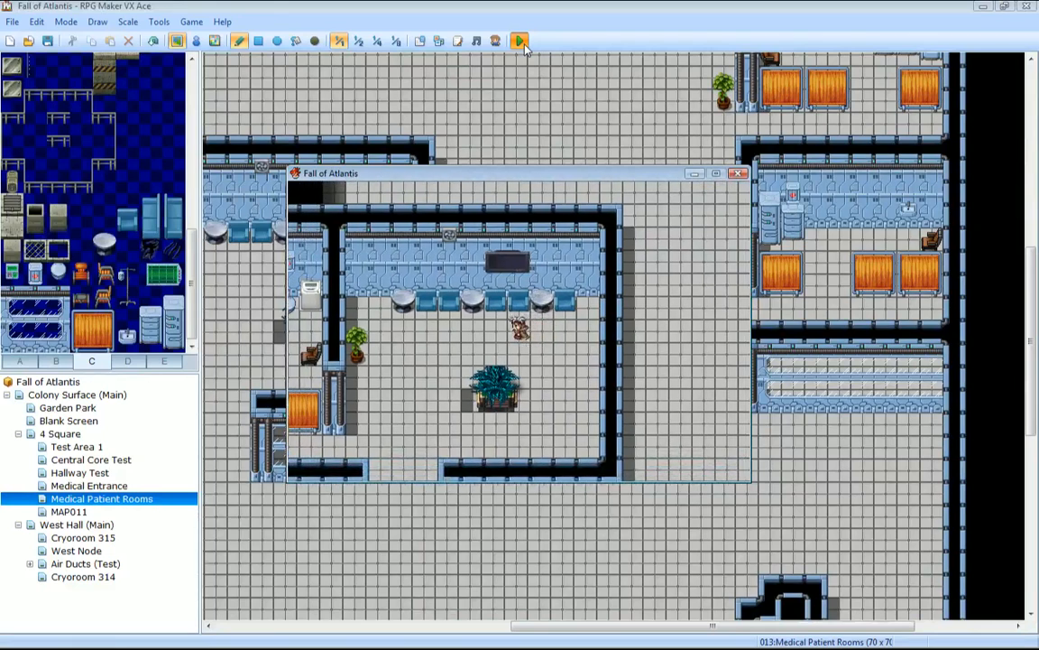
pyautogui.press('Up')
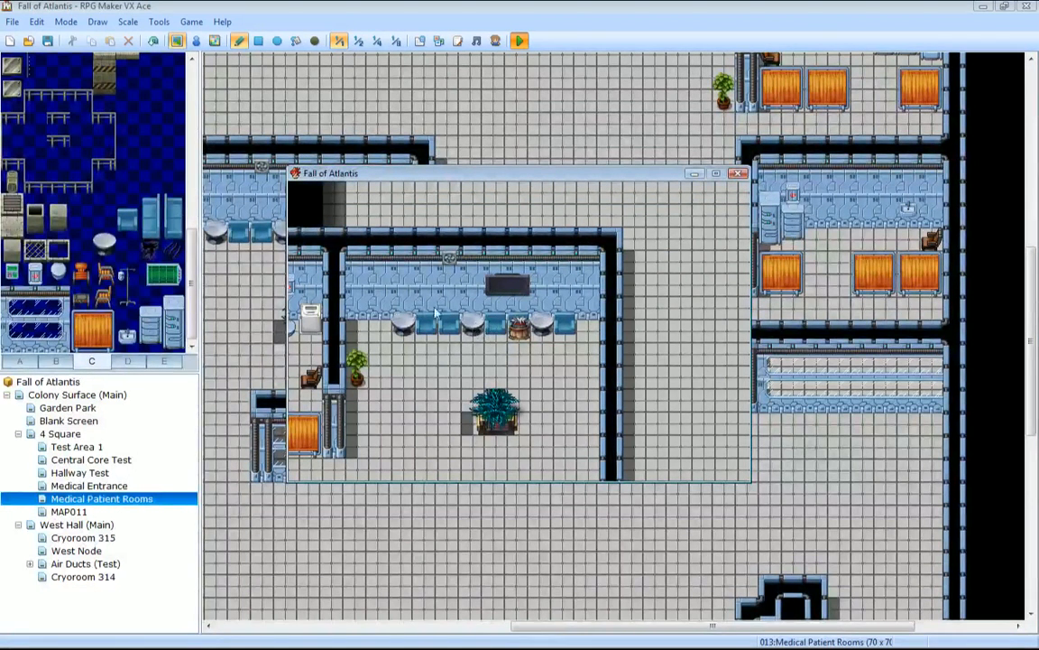
pyautogui.click(739, 173)
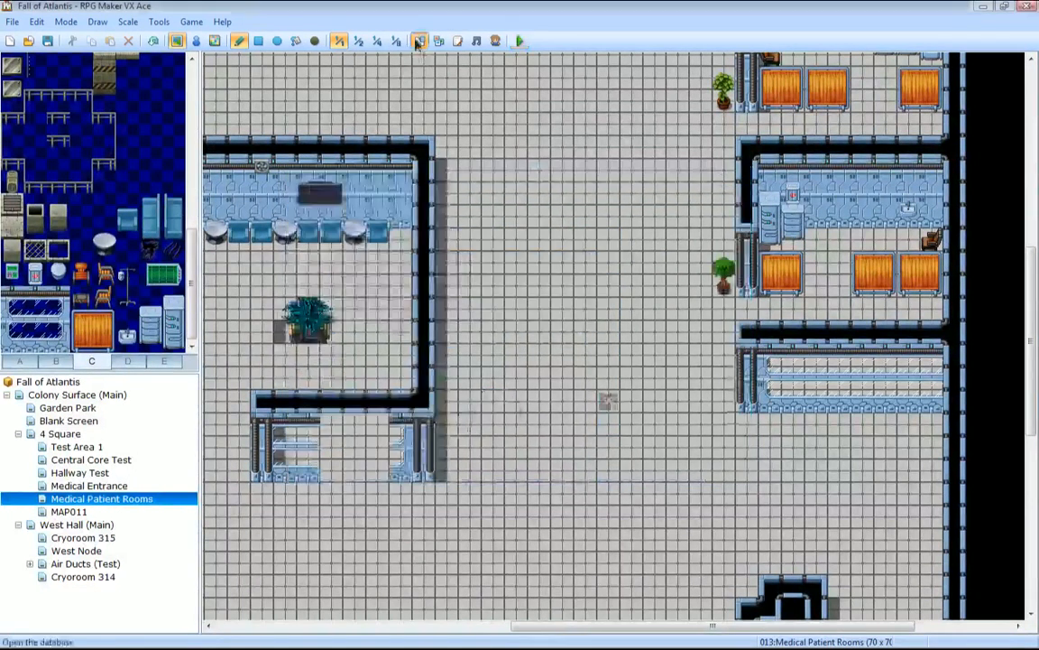
# Set the upper tile of the round table to impassable in the C tiles of the Sci-Fi I tileset.
pyautogui.click(418, 43)
pyautogui.scroll(-5, 664, 417)
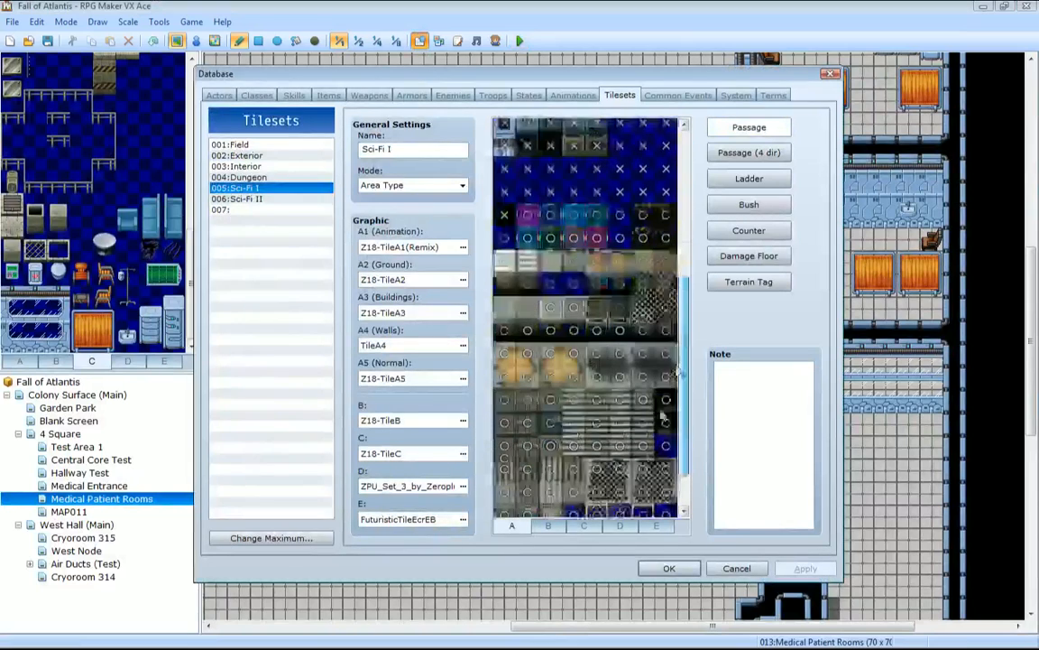
pyautogui.click(619, 525)
pyautogui.scroll(-2, 683, 243)
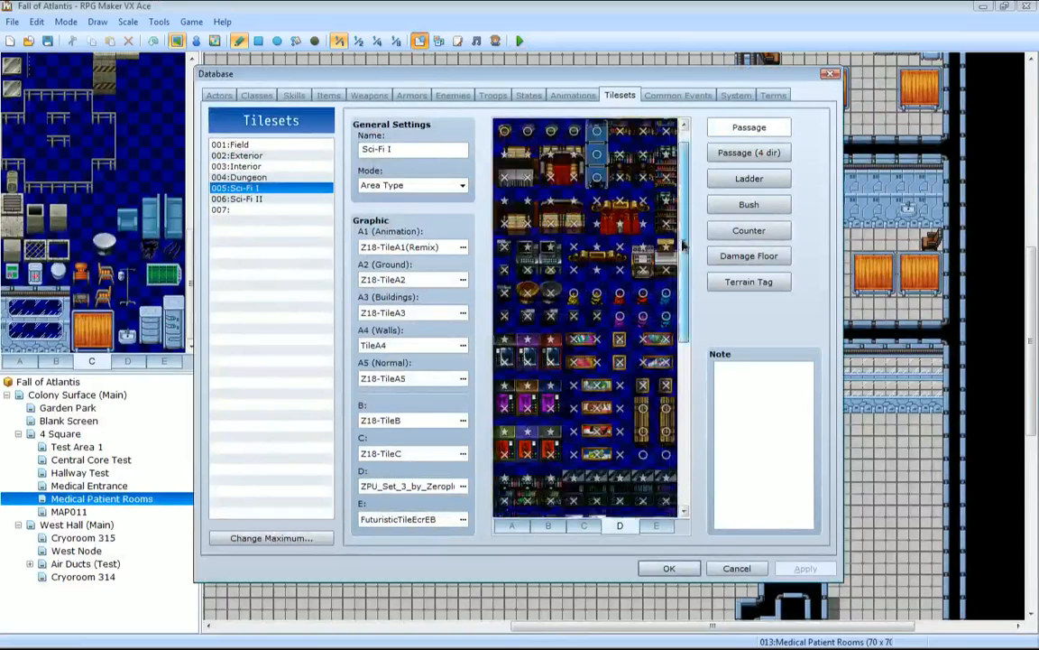
pyautogui.scroll(-3, 631, 298)
pyautogui.click(583, 525)
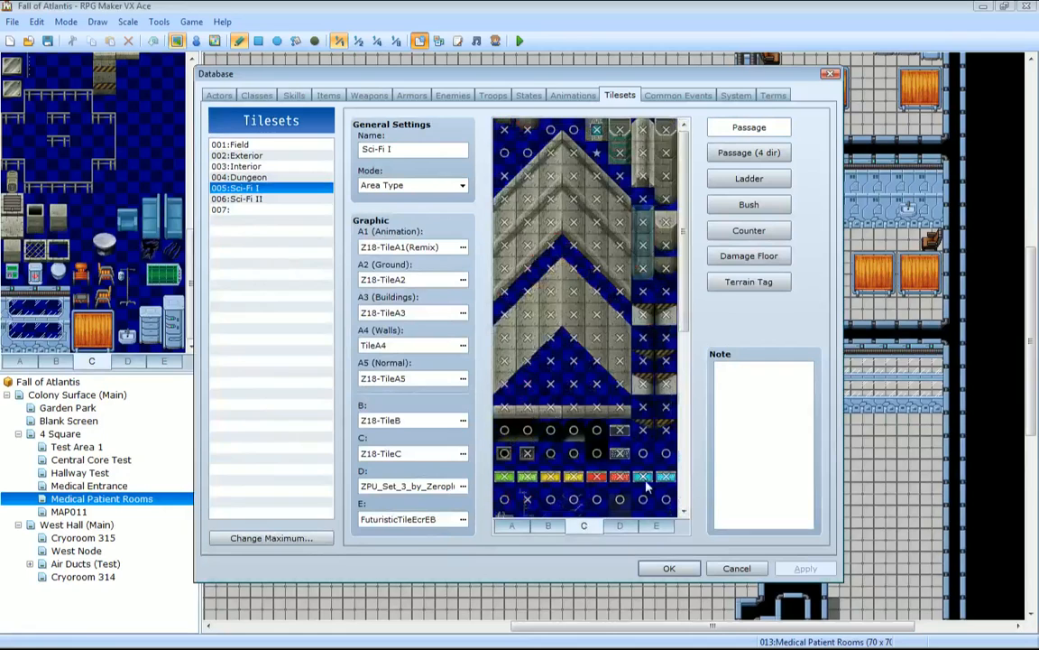
pyautogui.scroll(-5, 632, 452)
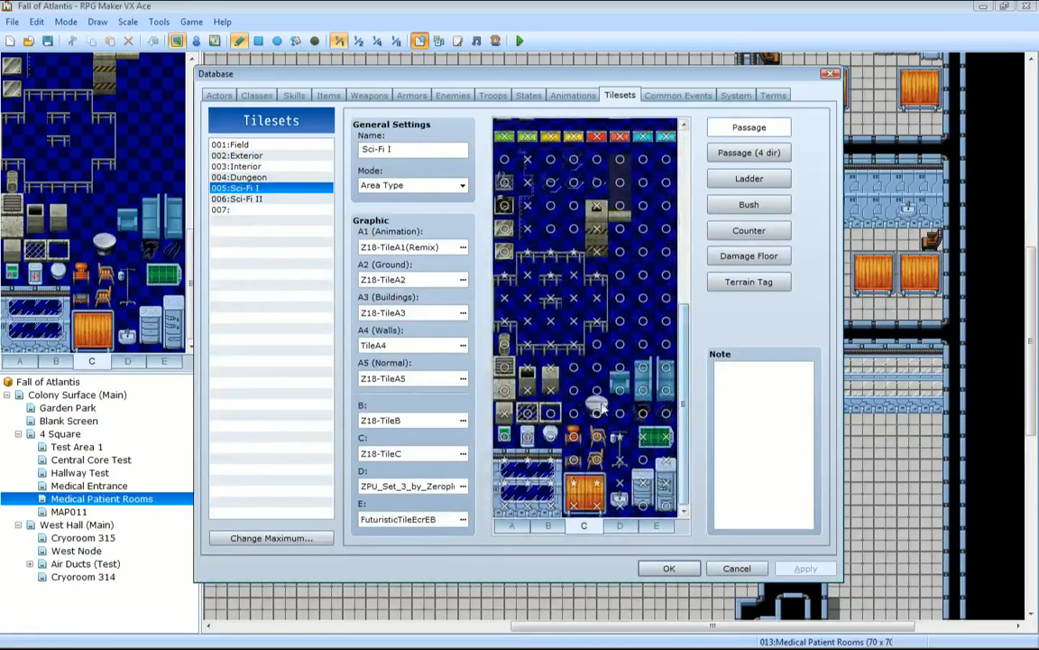
pyautogui.click(599, 398)
pyautogui.click(641, 368)
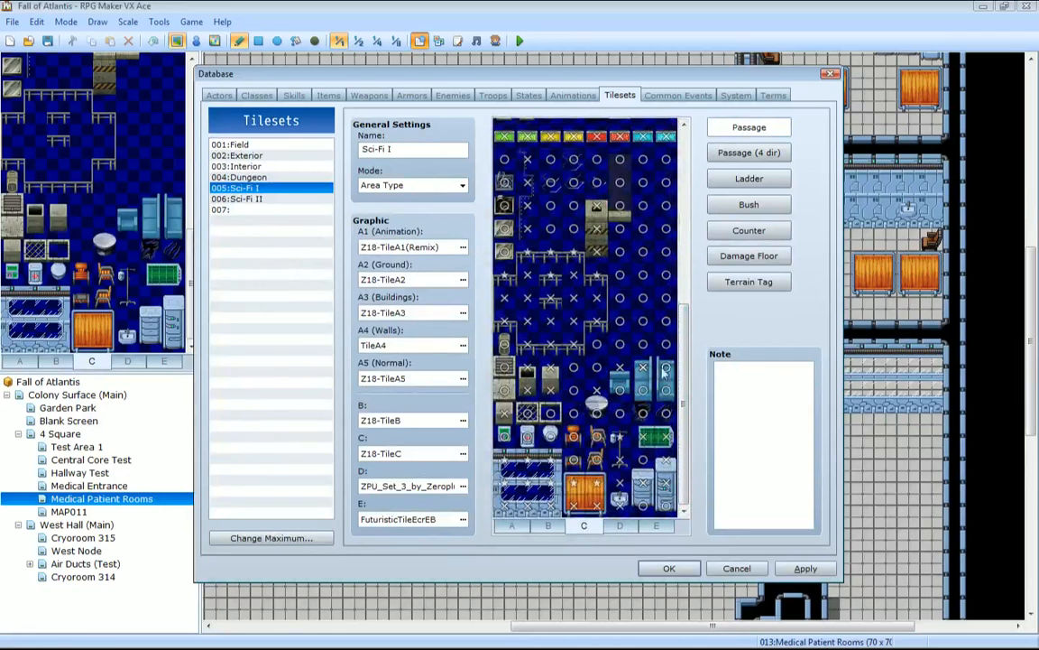
pyautogui.click(663, 369)
pyautogui.click(665, 367)
pyautogui.click(649, 372)
pyautogui.click(649, 373)
# Apply the tileset changes, close the database, and start a new game in a fresh playtest.
pyautogui.click(804, 568)
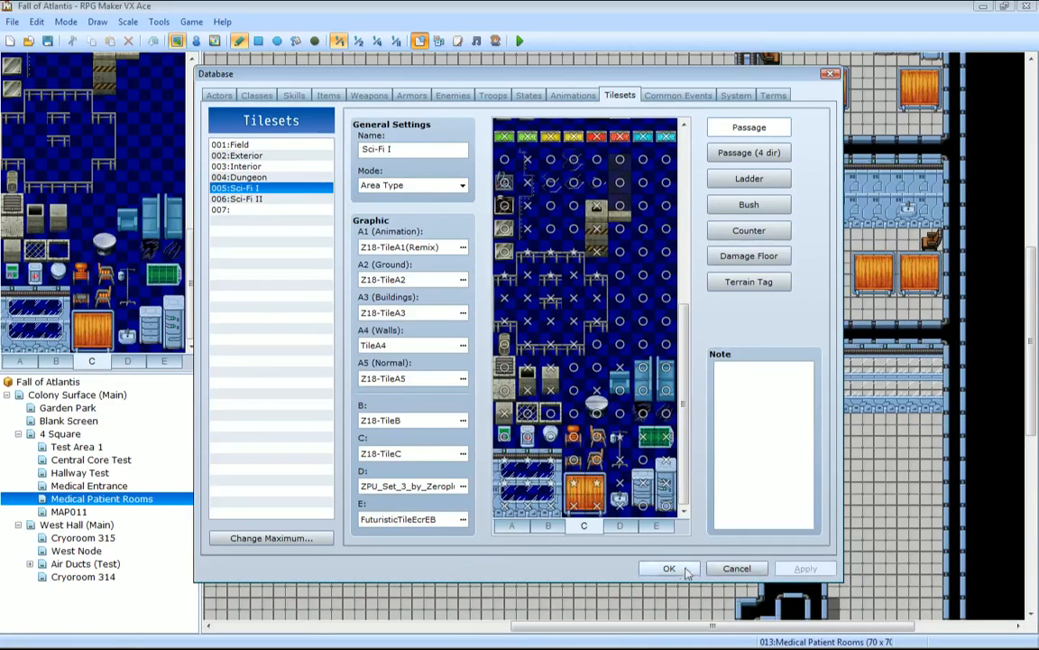
pyautogui.click(672, 567)
pyautogui.click(519, 40)
pyautogui.press('Return')
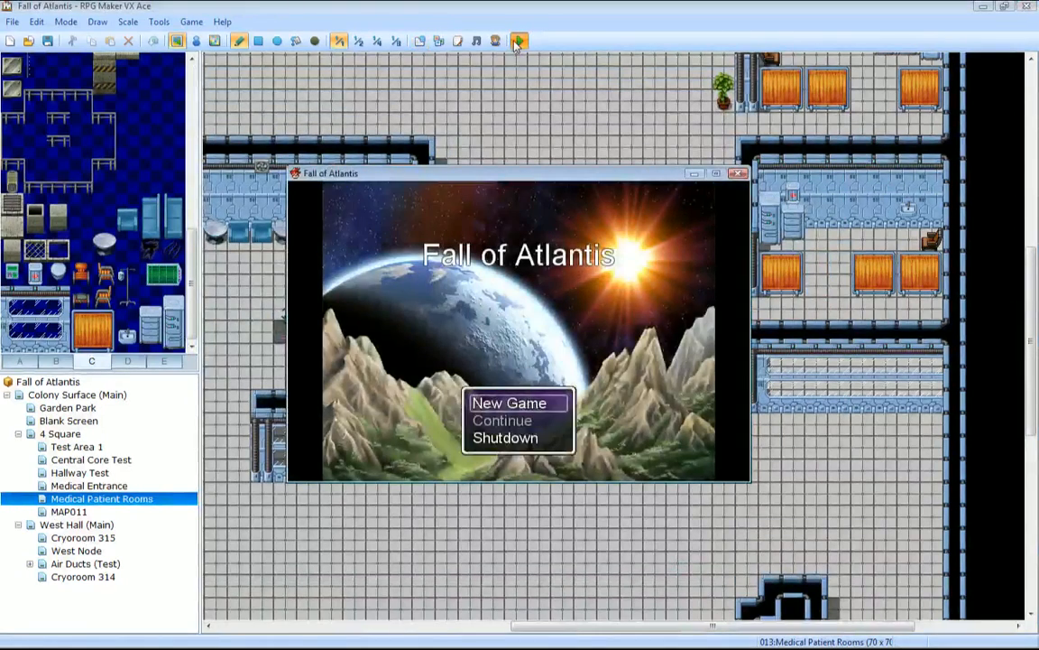
pyautogui.press('Return')
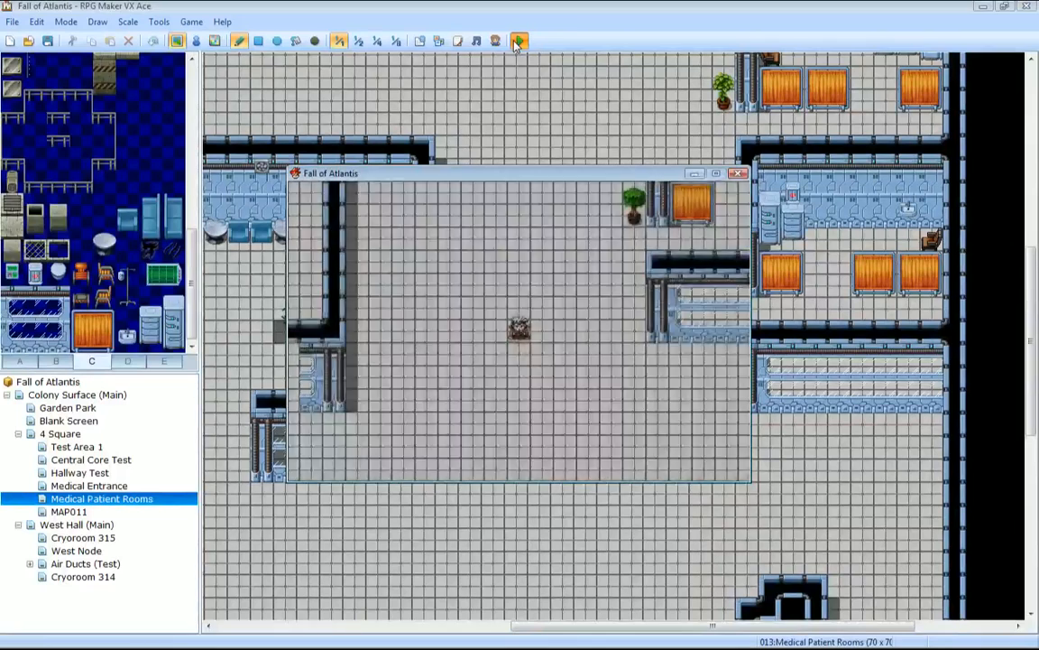
# Walk the character into the waiting room and test the collision of the blue chairs and round tables.
pyautogui.press('Left')
pyautogui.press('Down')
pyautogui.press('Left')
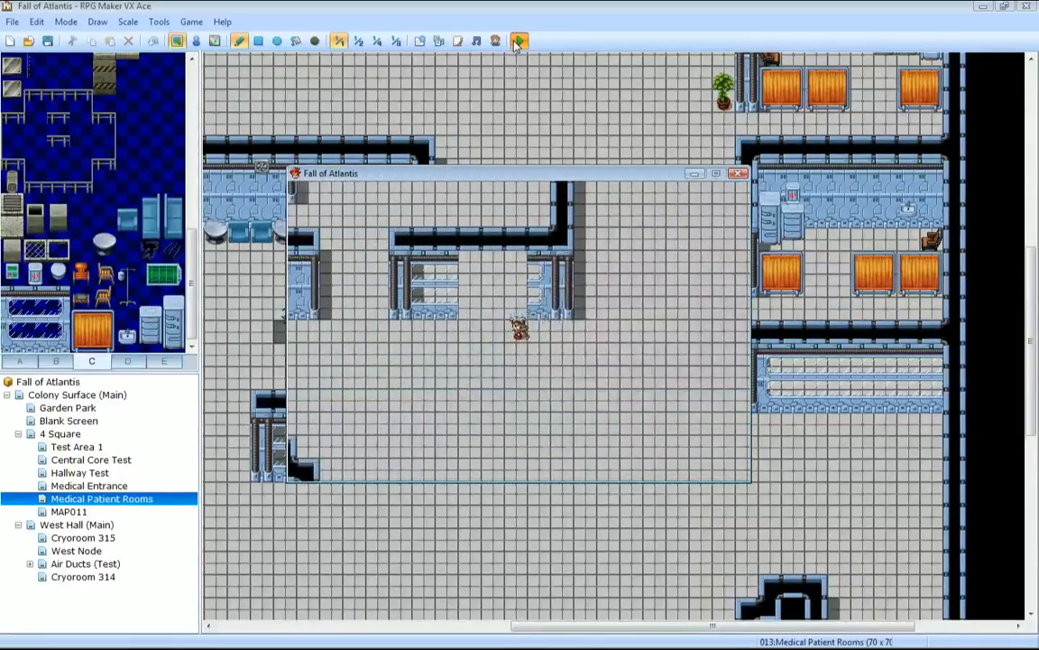
pyautogui.press('Up')
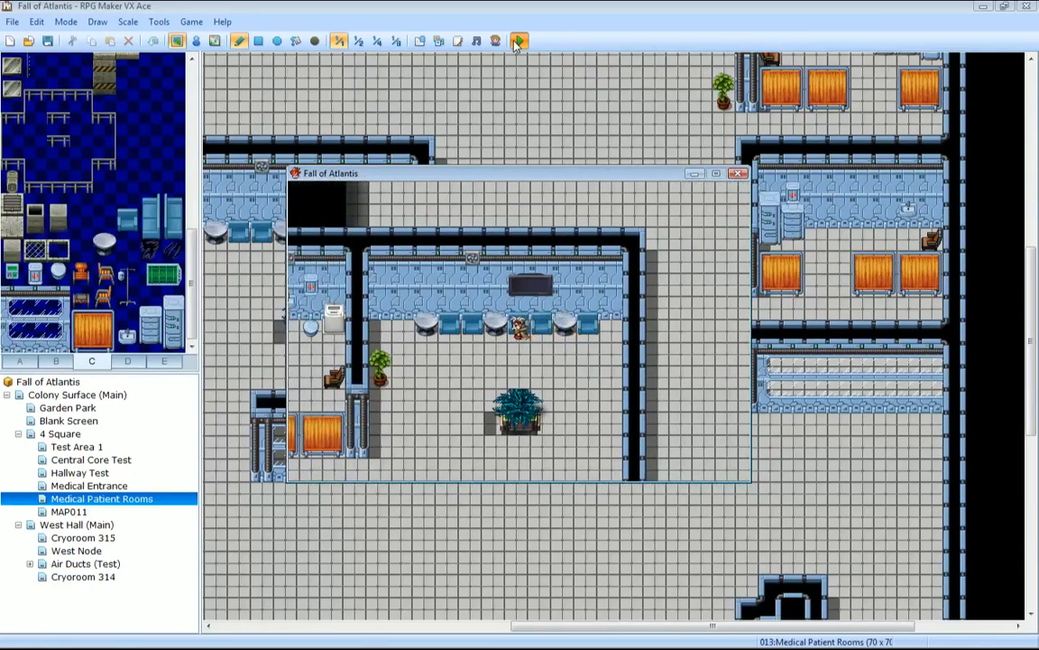
pyautogui.press('Left')
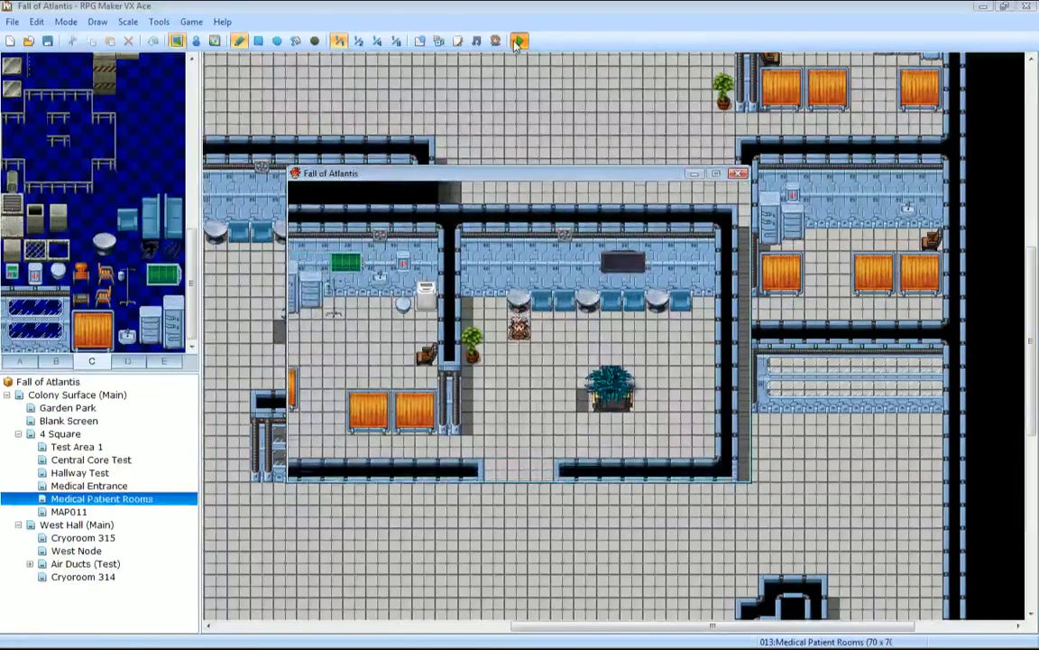
# Walk the character past the orange beds in the adjoining patient room and back to the waiting room's chairs.
pyautogui.press('Down')
pyautogui.press('Left')
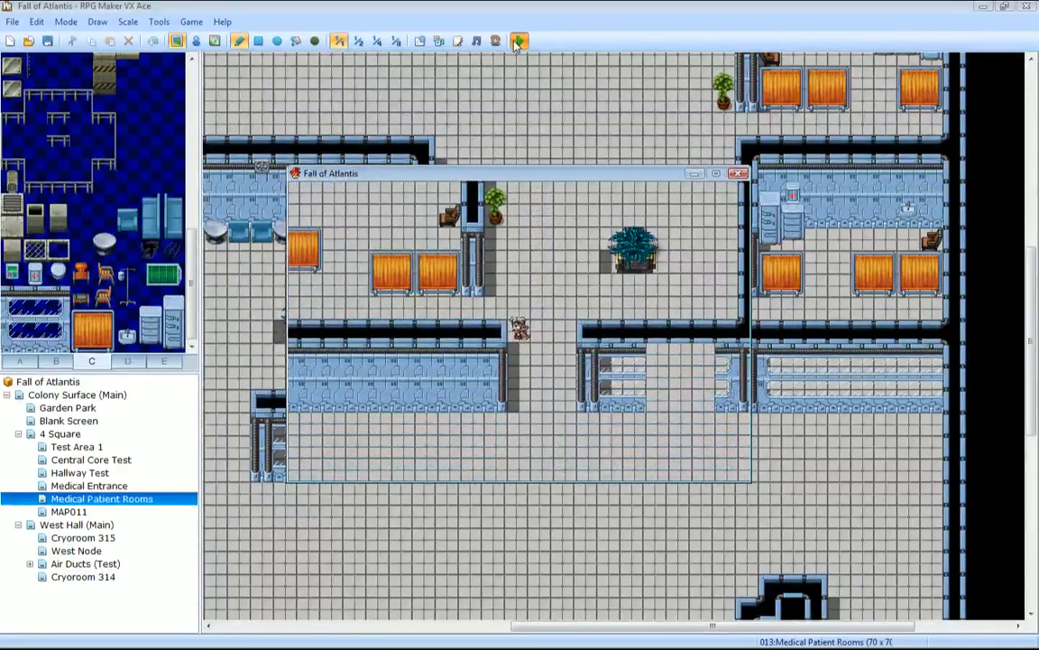
pyautogui.press('Left')
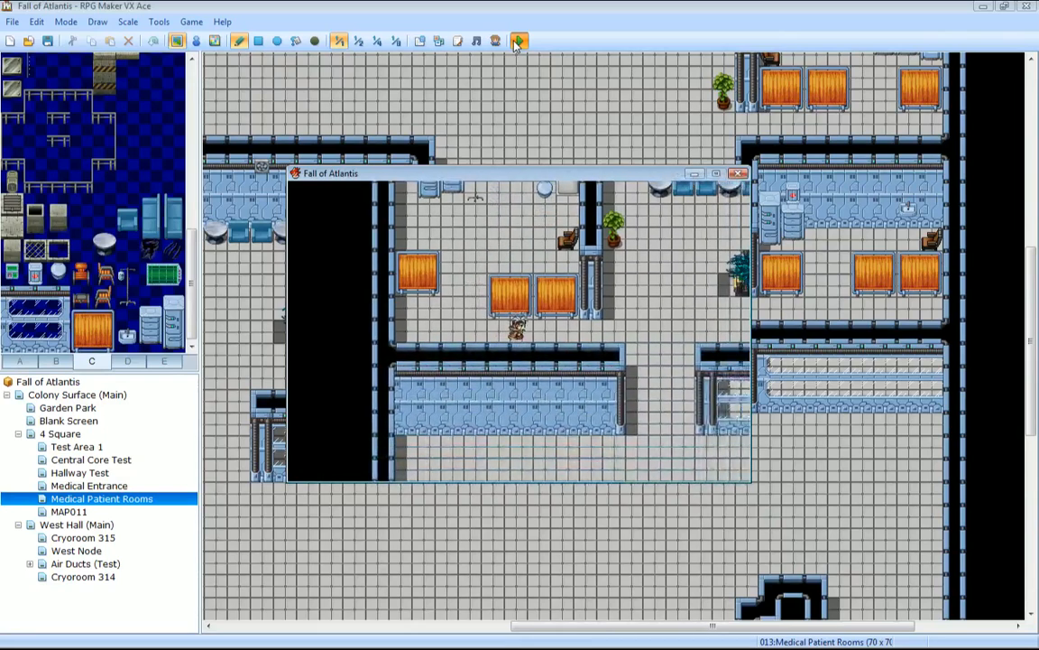
pyautogui.press('Up')
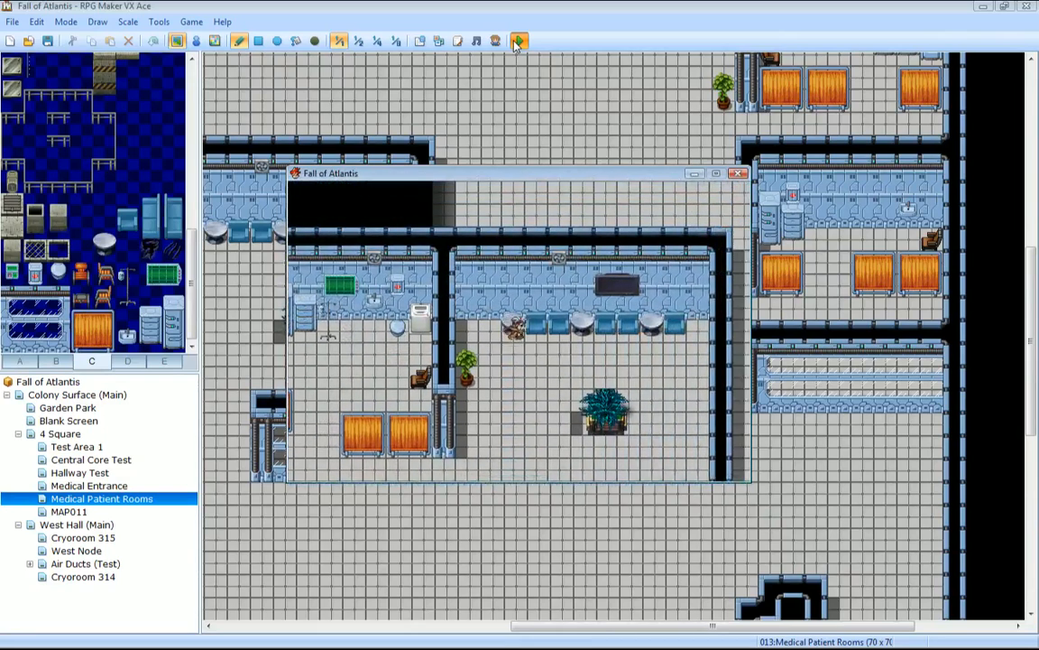
pyautogui.press('Right')
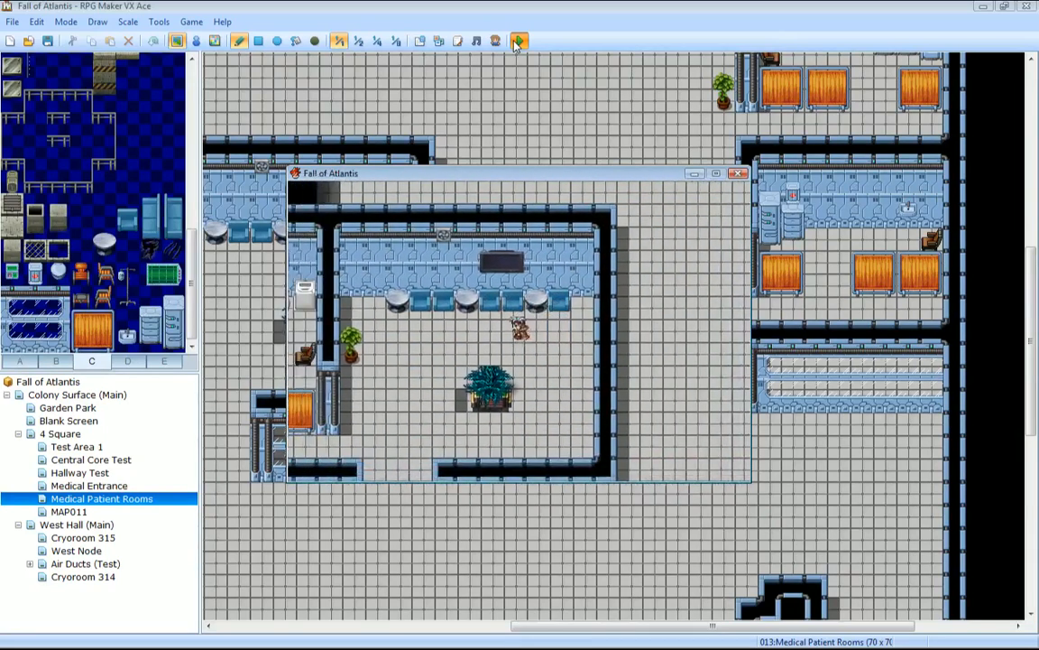
# Walk the character to the patient room across the hall, testing its brown chair and the floor by the cabinets.
pyautogui.press('Left')
pyautogui.press('Left')
pyautogui.press('Down')
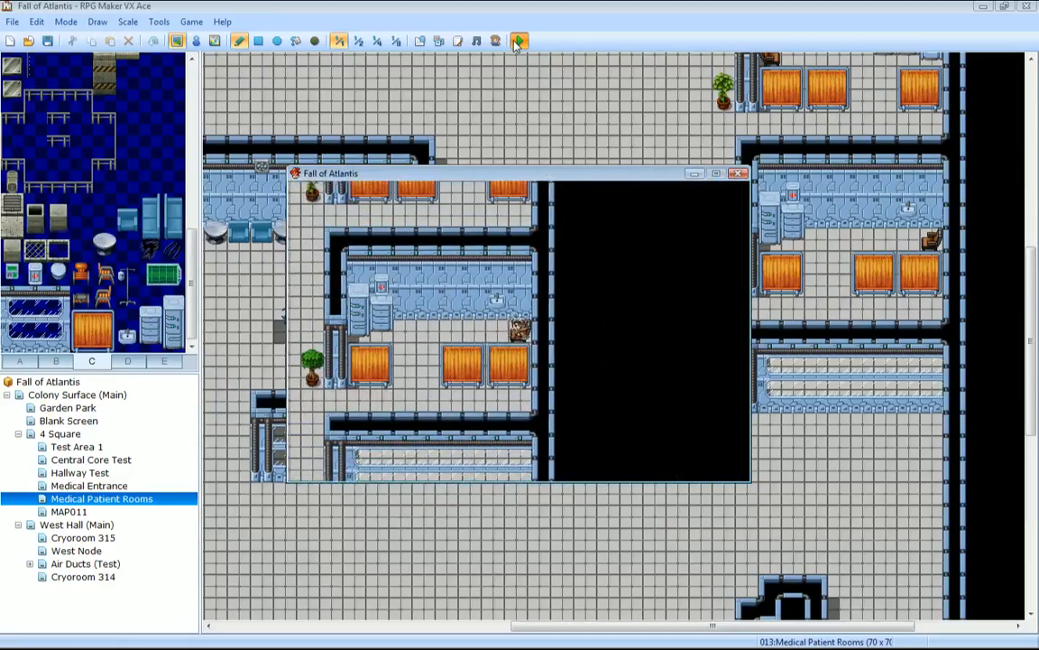
pyautogui.press('Left')
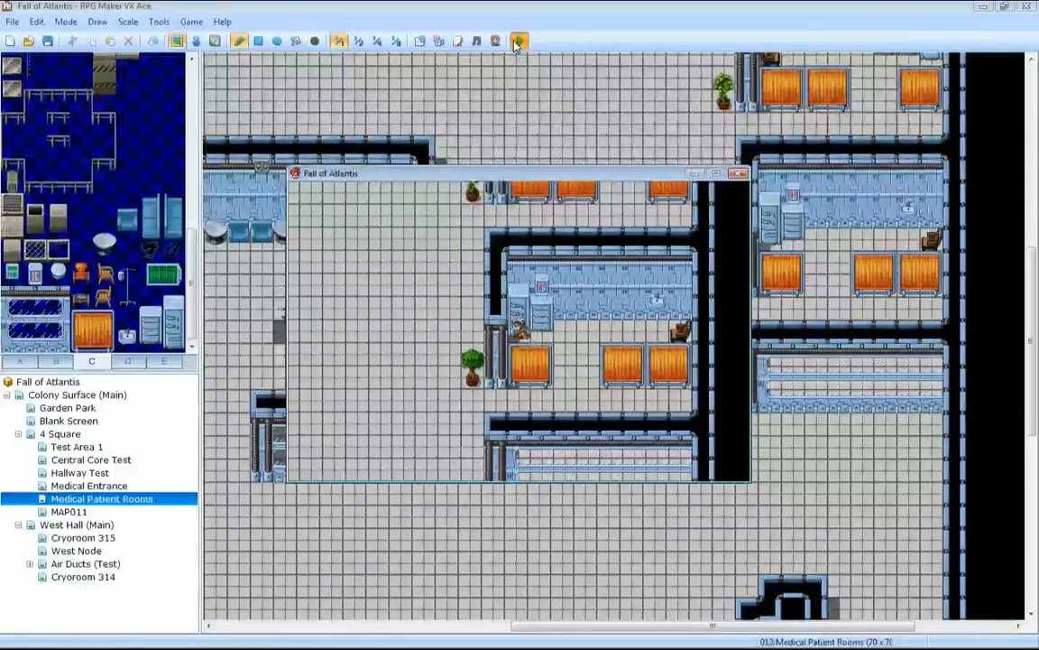
# Walk the character around the beds, out of the room and into the northern patient room as far as the green wall board.
pyautogui.press('Left')
pyautogui.press('Left')
pyautogui.press('Left')
pyautogui.press('Left')
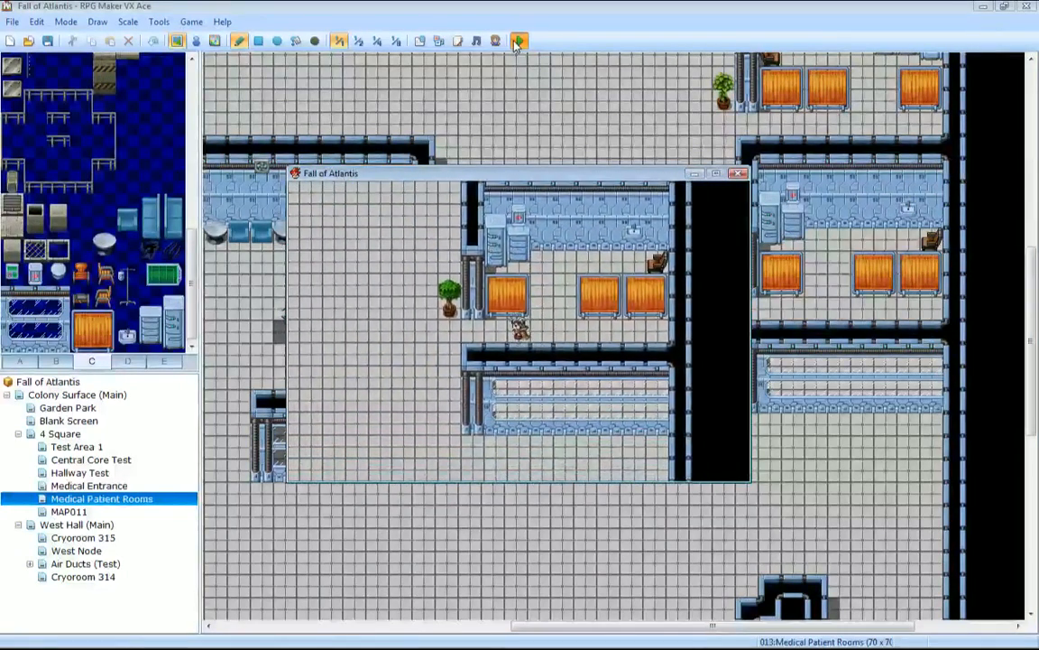
pyautogui.press('Up')
pyautogui.press('Up')
pyautogui.press('Up')
pyautogui.press('Up')
pyautogui.press('Up')
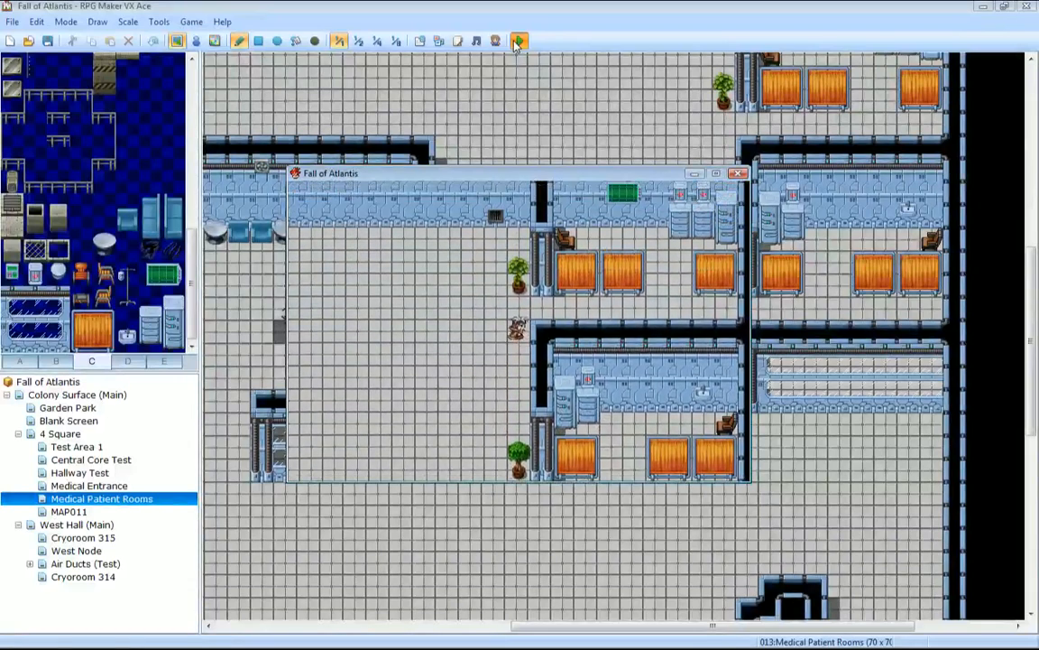
pyautogui.press('Right')
pyautogui.press('Right')
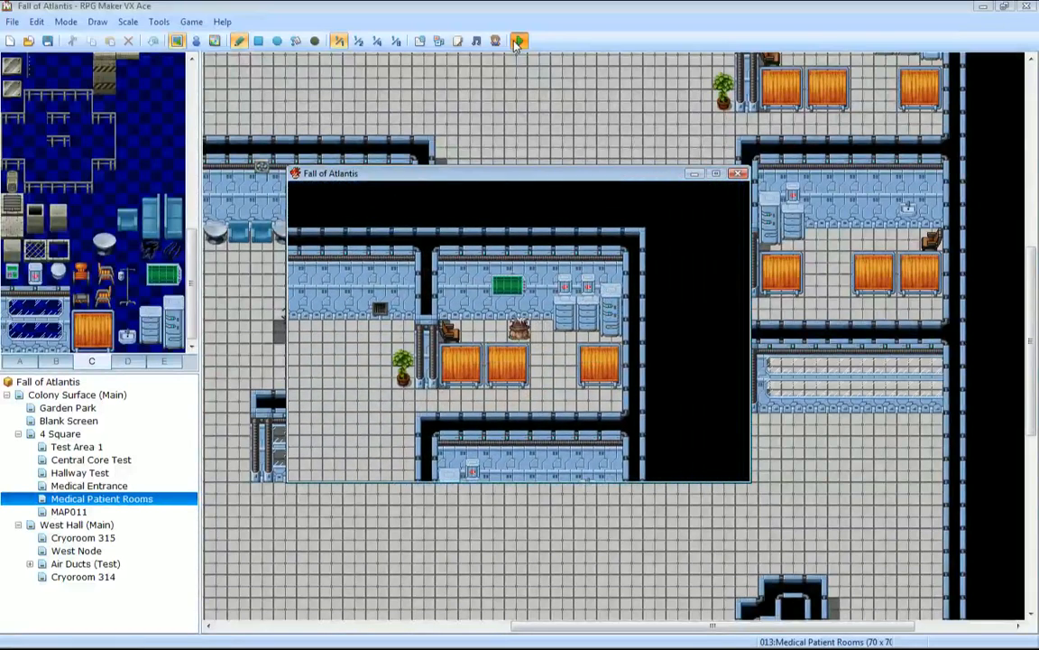
# Walk the character back out to the hall and up to the wall vent beside the patient room, testing the collision there.
pyautogui.press('Left')
pyautogui.press('Left')
pyautogui.press('Left')
pyautogui.press('Left')
pyautogui.press('Left')
pyautogui.press('Left')
pyautogui.press('Left')
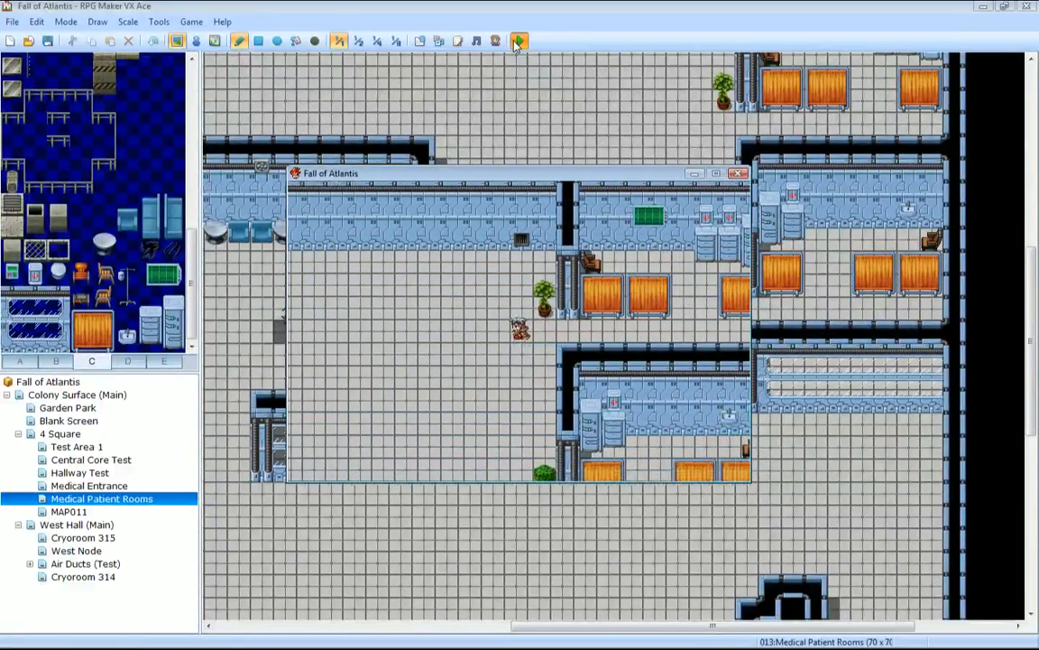
pyautogui.press('Up')
pyautogui.press('Up')
pyautogui.press('Right')
pyautogui.press('Right')
pyautogui.press('Right')
pyautogui.press('Up')
pyautogui.press('Right')
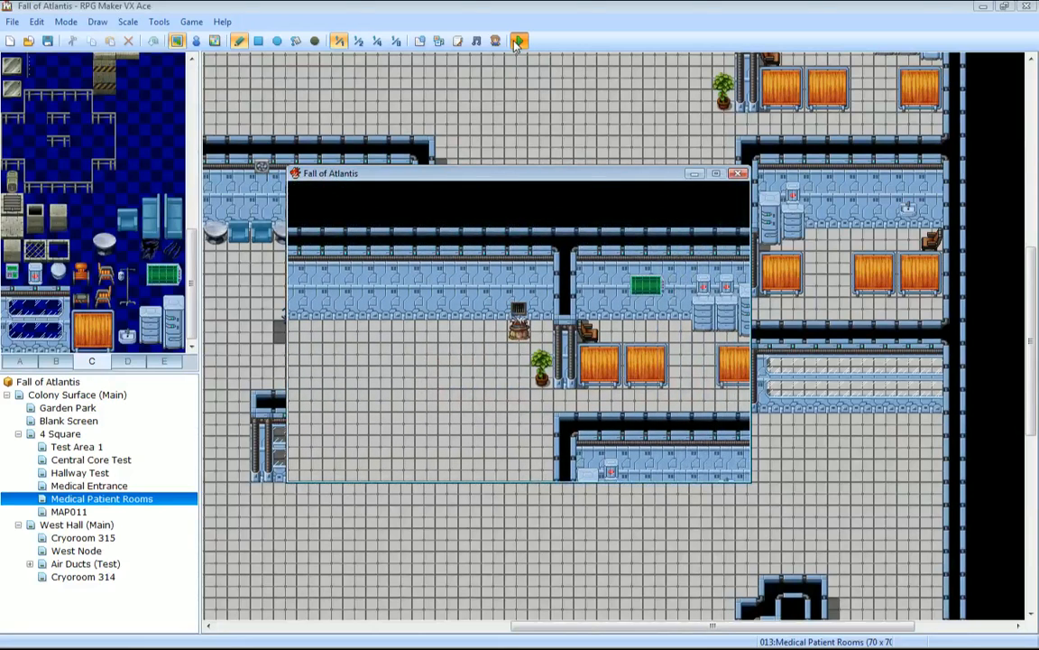
# Walk the character through the main hall to the west end of the northern corridor, and back south to the windowed entrance walls.
pyautogui.press('Left')
pyautogui.press('Left')
pyautogui.press('Down')
pyautogui.press('Down')
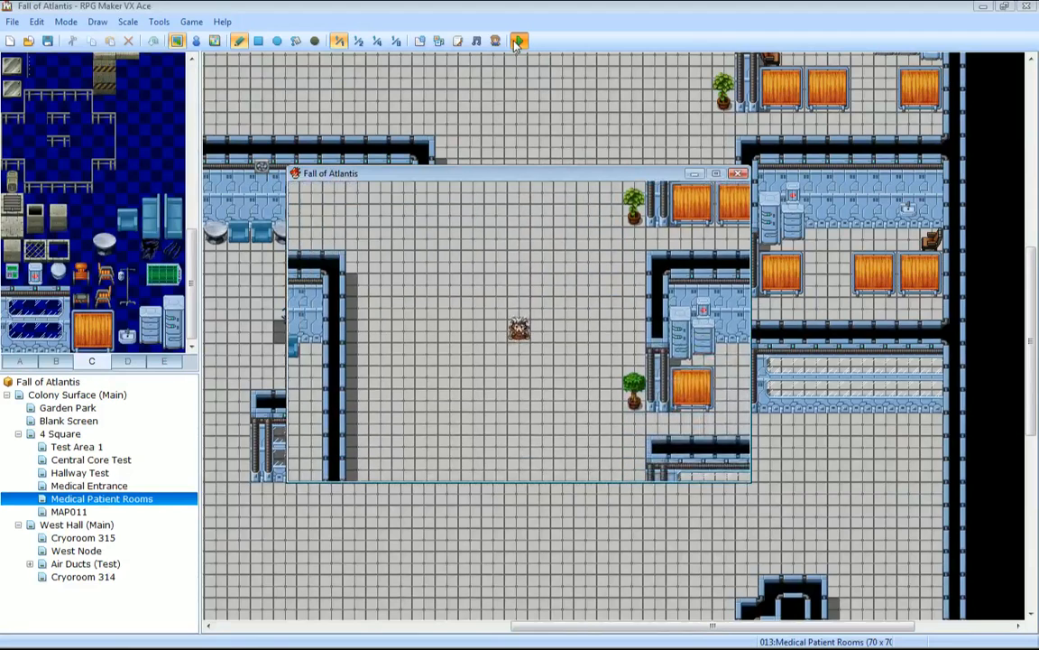
pyautogui.press('Left')
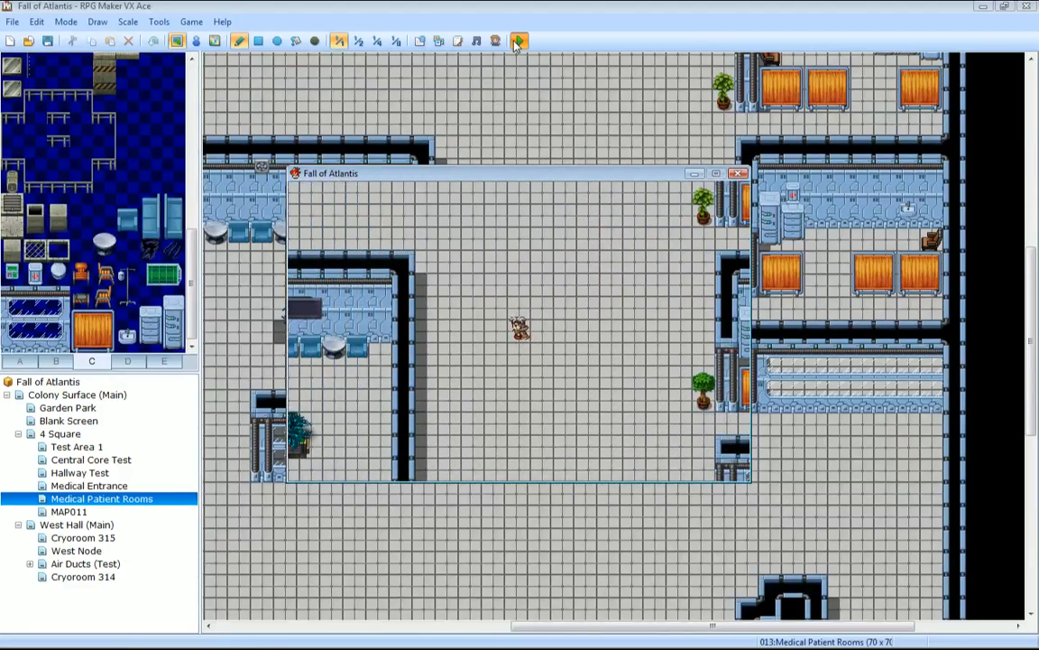
pyautogui.press('Up')
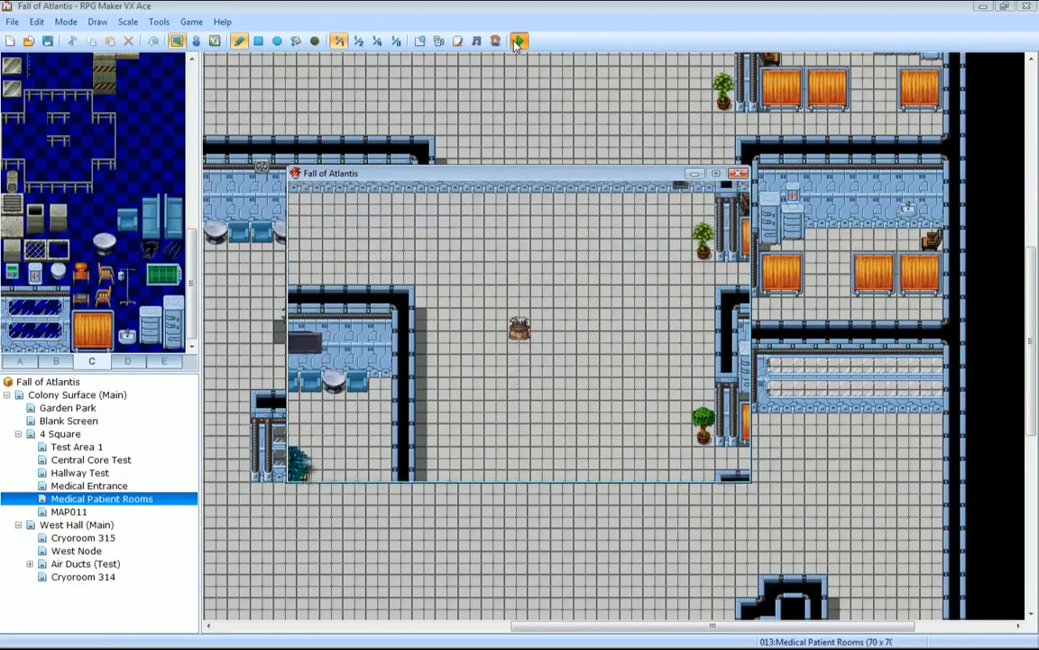
pyautogui.press('Right')
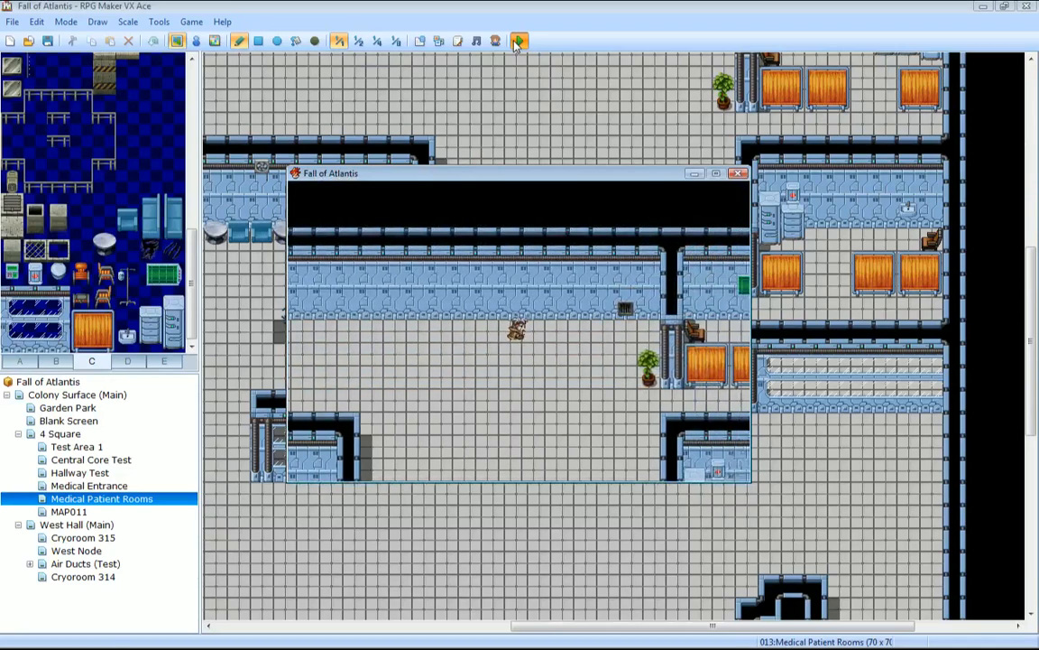
pyautogui.press('Left')
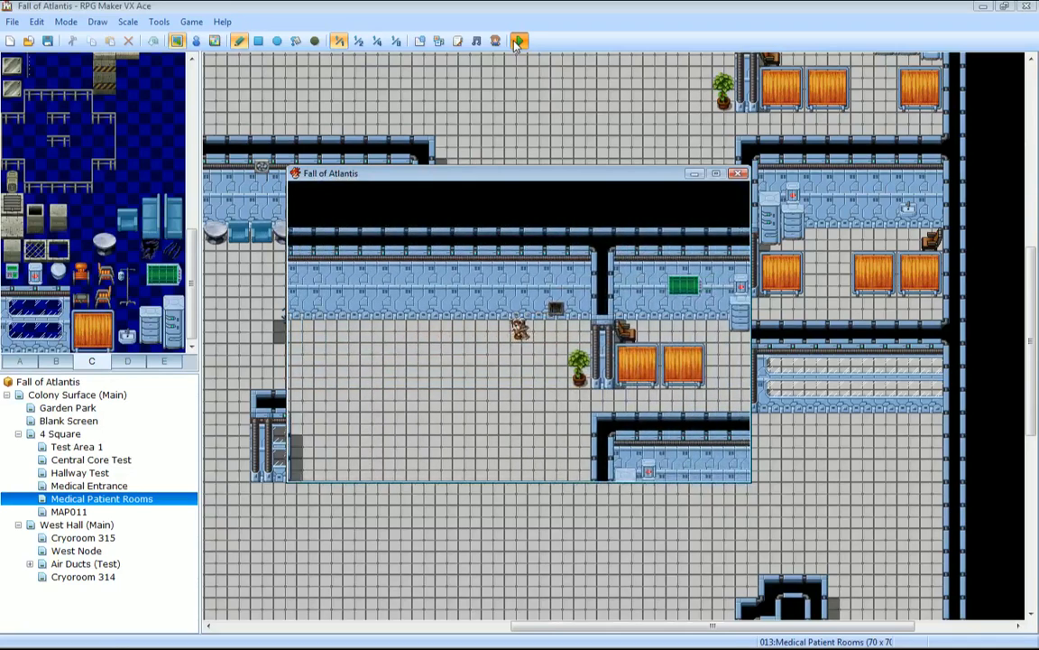
pyautogui.press('Left')
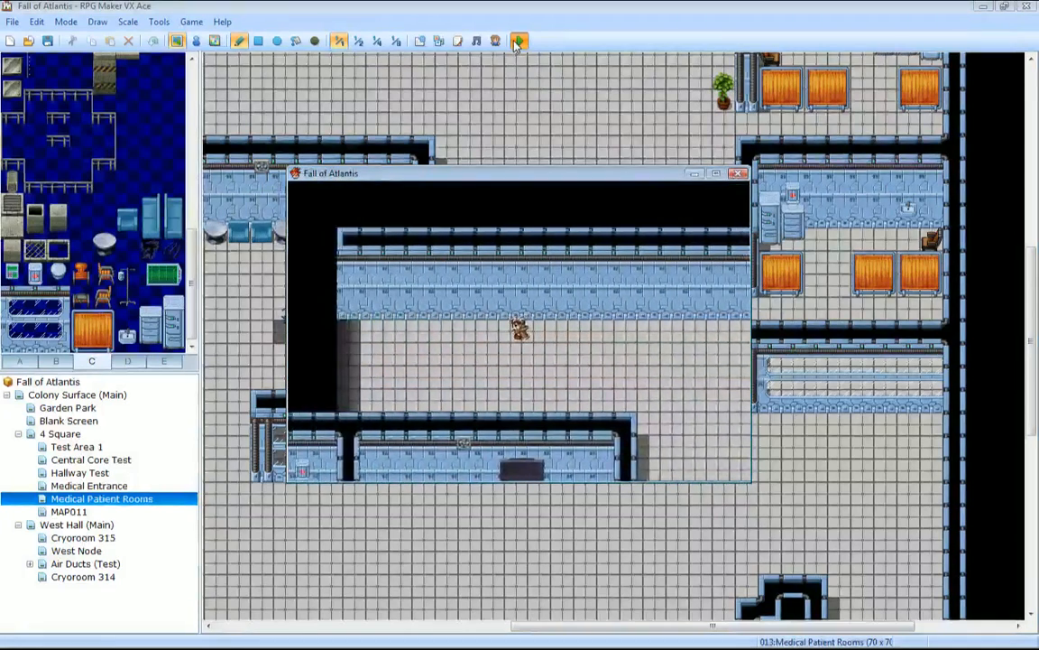
pyautogui.press('Down')
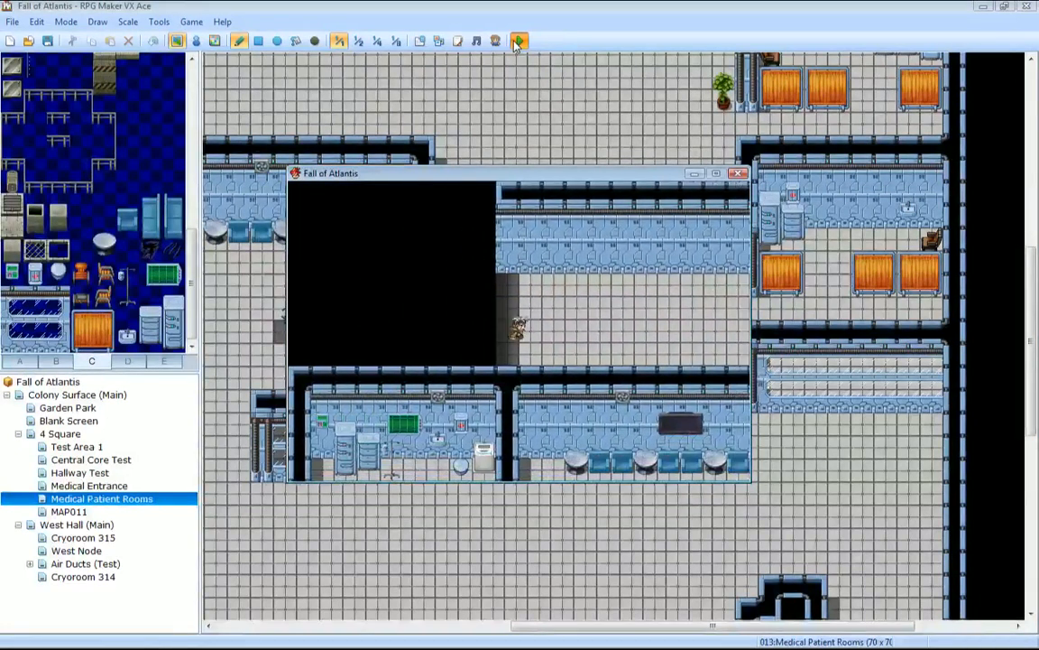
pyautogui.press('Right')
pyautogui.press('Down')
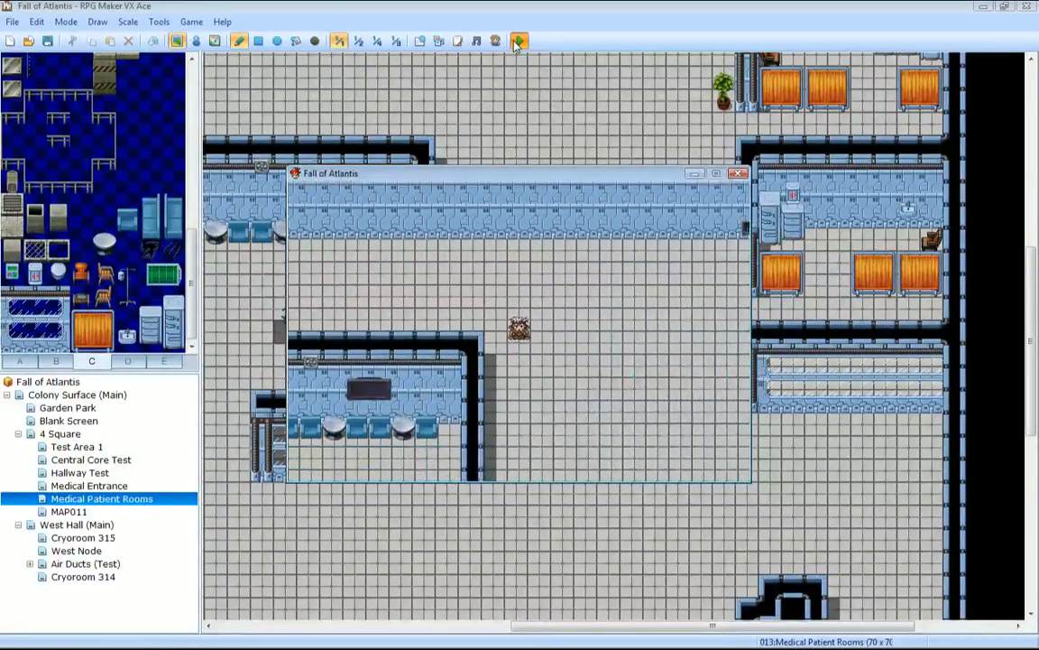
pyautogui.press('Down')
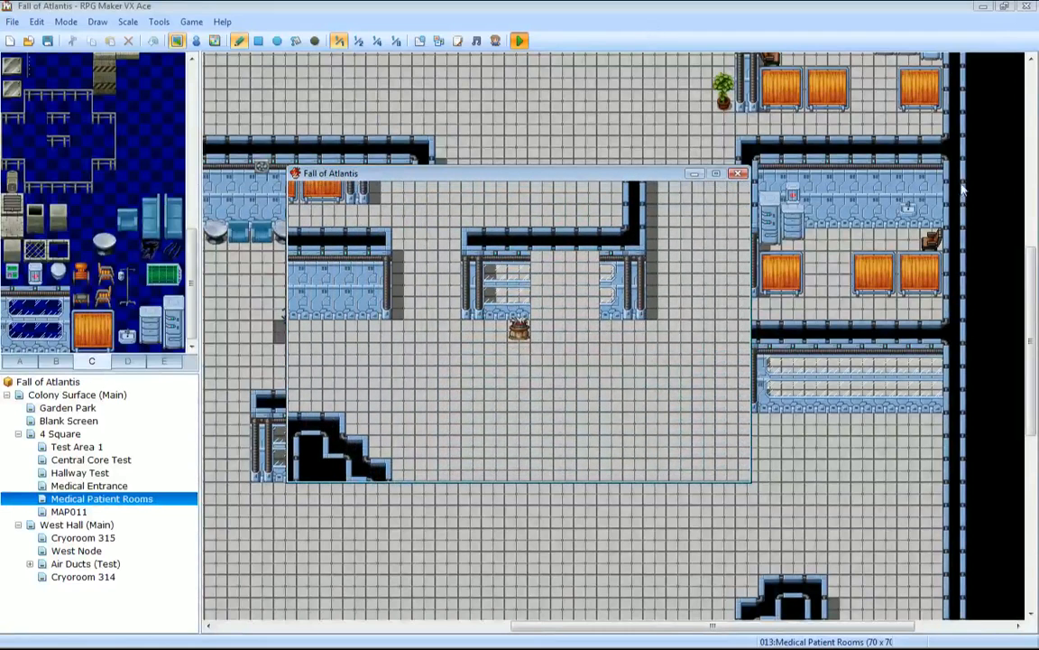
# Close the playtest and save the project.
pyautogui.hotkey('alt', 'F4')
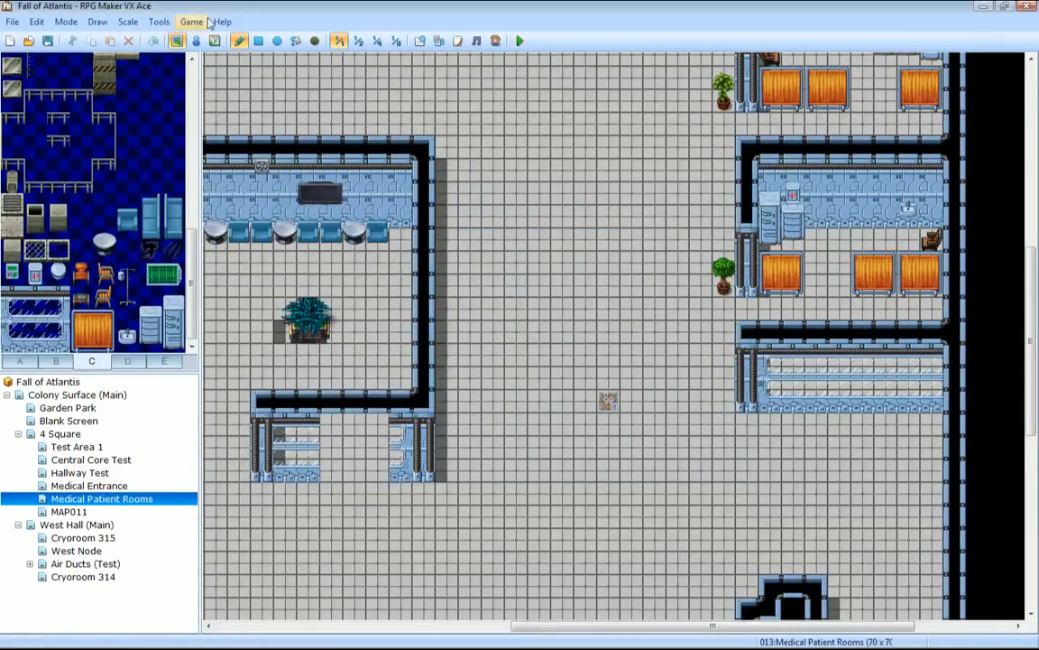
pyautogui.click(47, 41)
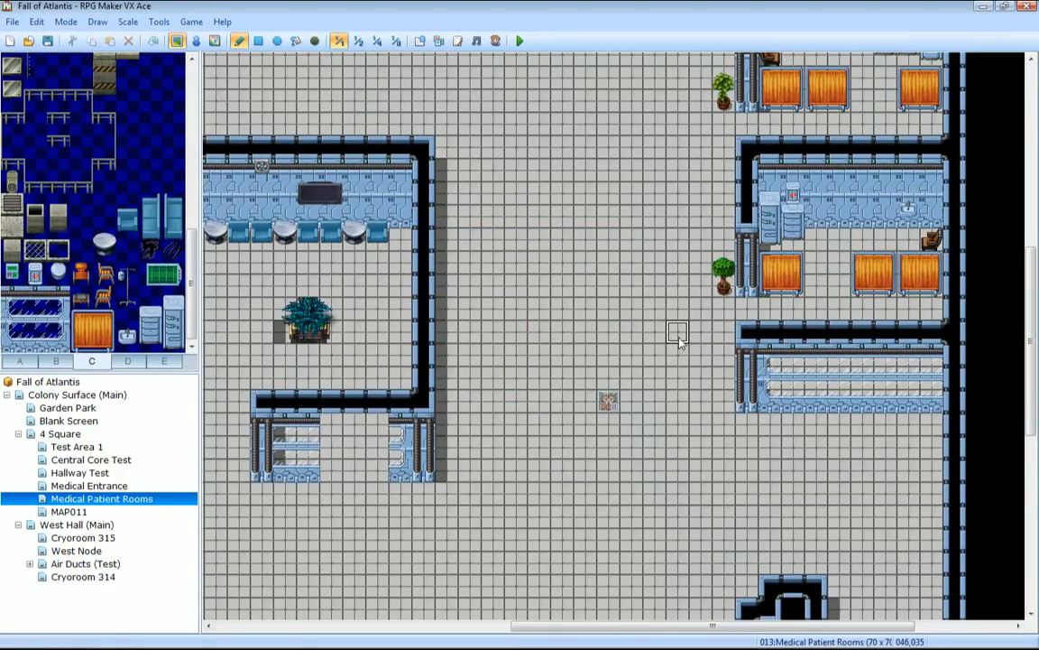
pyautogui.moveTo(678, 337); pyautogui.dragTo(604, 340, button='middle')
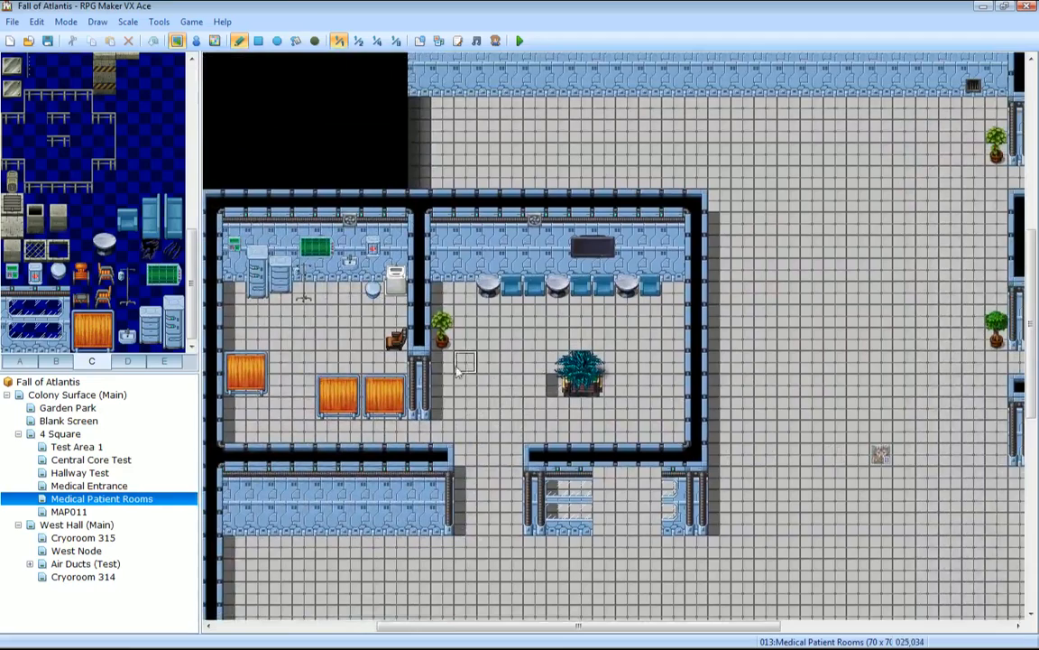
# Open the Medical Entrance map at 1/2 scale and examine its floor layout.
pyautogui.click(89, 485)
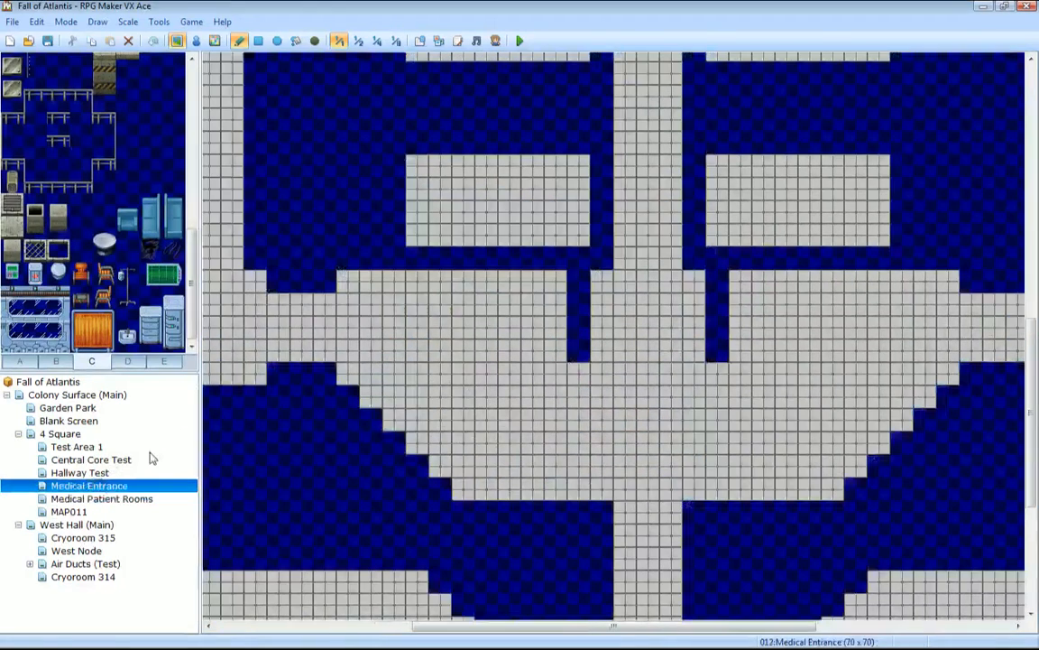
pyautogui.click(358, 41)
pyautogui.scroll(2, 573, 394)
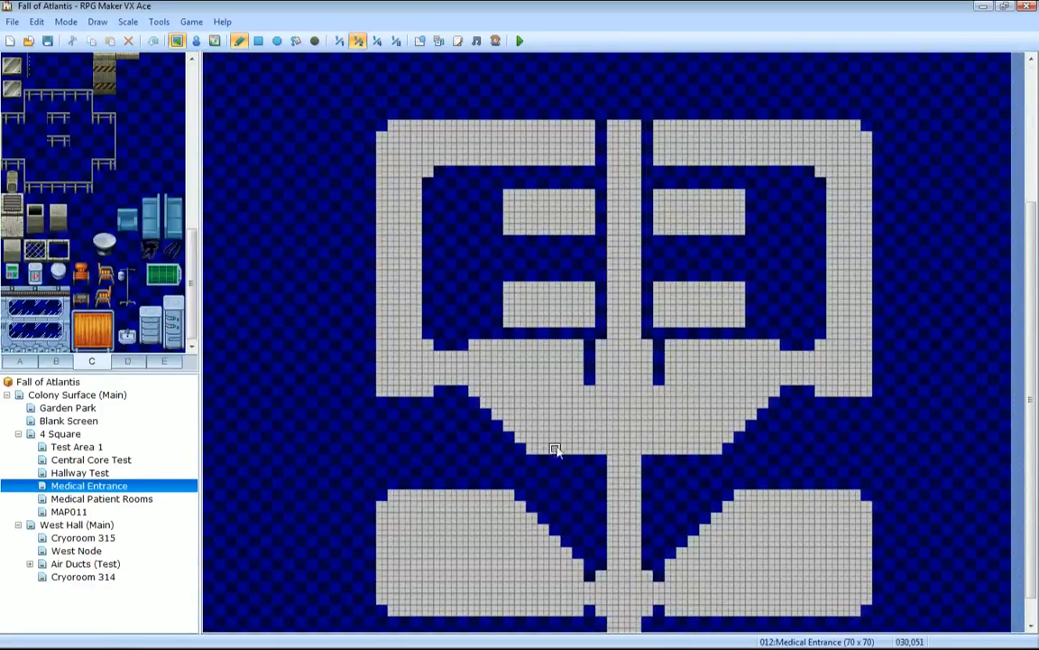
pyautogui.moveTo(555, 443); pyautogui.dragTo(538, 326, button='middle')
pyautogui.moveTo(537, 326); pyautogui.dragTo(360, 452, button='middle')
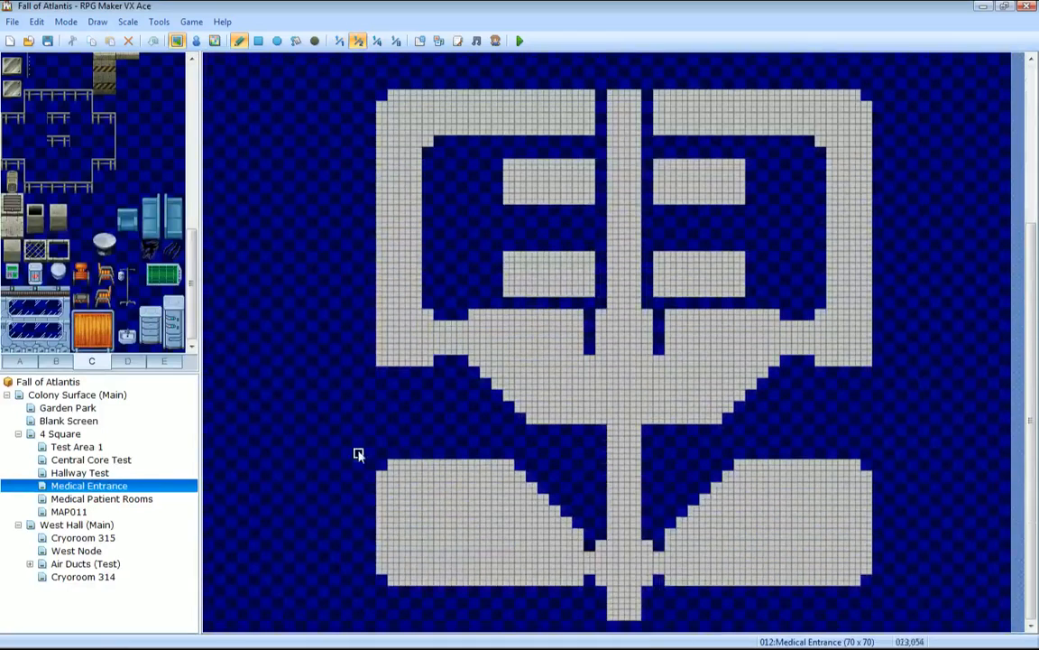
# Open the Central Core Test map and examine its platforms, bridges and support struts.
pyautogui.click(91, 471)
pyautogui.click(113, 460)
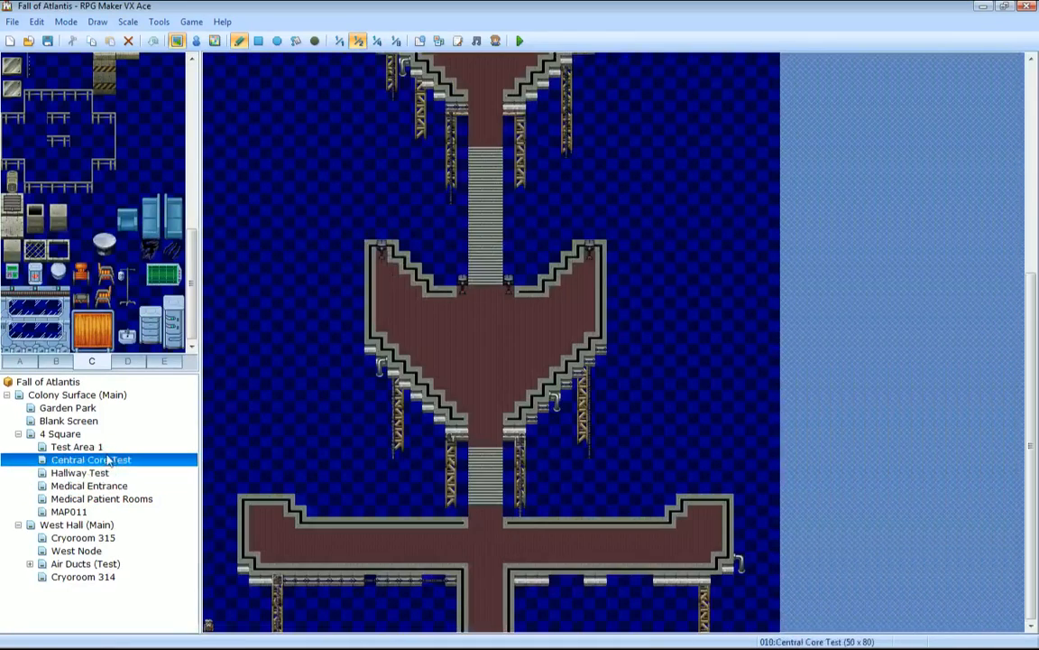
pyautogui.moveTo(352, 325); pyautogui.dragTo(429, 289, button='middle')
pyautogui.moveTo(478, 434); pyautogui.dragTo(487, 288, button='middle')
pyautogui.moveTo(536, 371); pyautogui.dragTo(476, 248, button='middle')
pyautogui.moveTo(492, 208); pyautogui.dragTo(466, 316, button='middle')
pyautogui.moveTo(468, 269); pyautogui.dragTo(443, 371, button='middle')
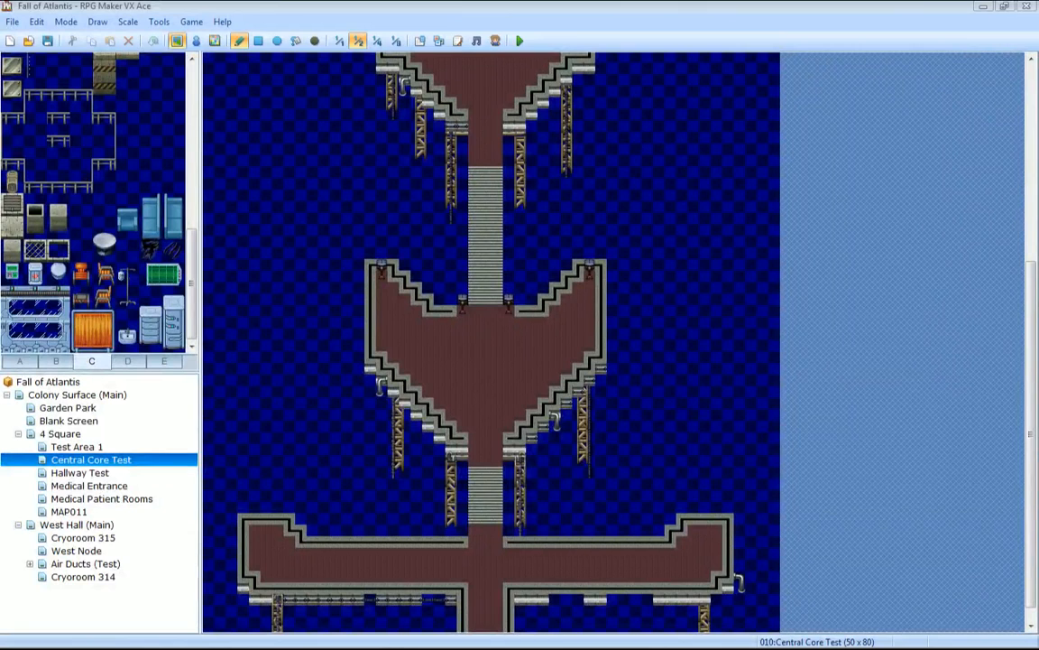
# Open the Sound Test, select the FatKidWitAJetPack background music track, and close the dialog.
pyautogui.click(476, 41)
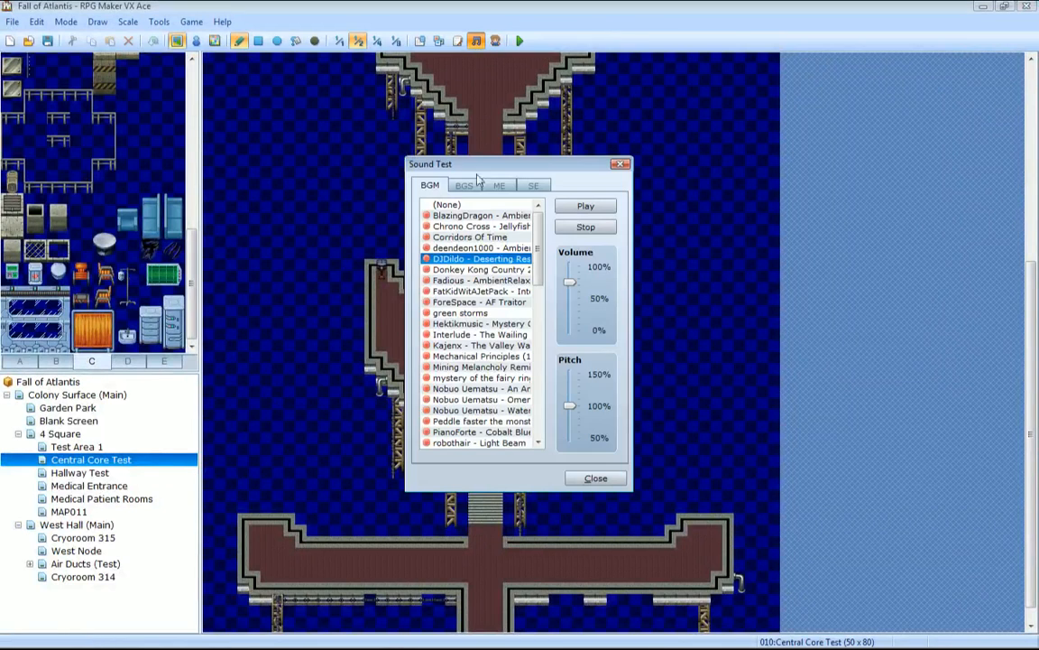
pyautogui.click(512, 303)
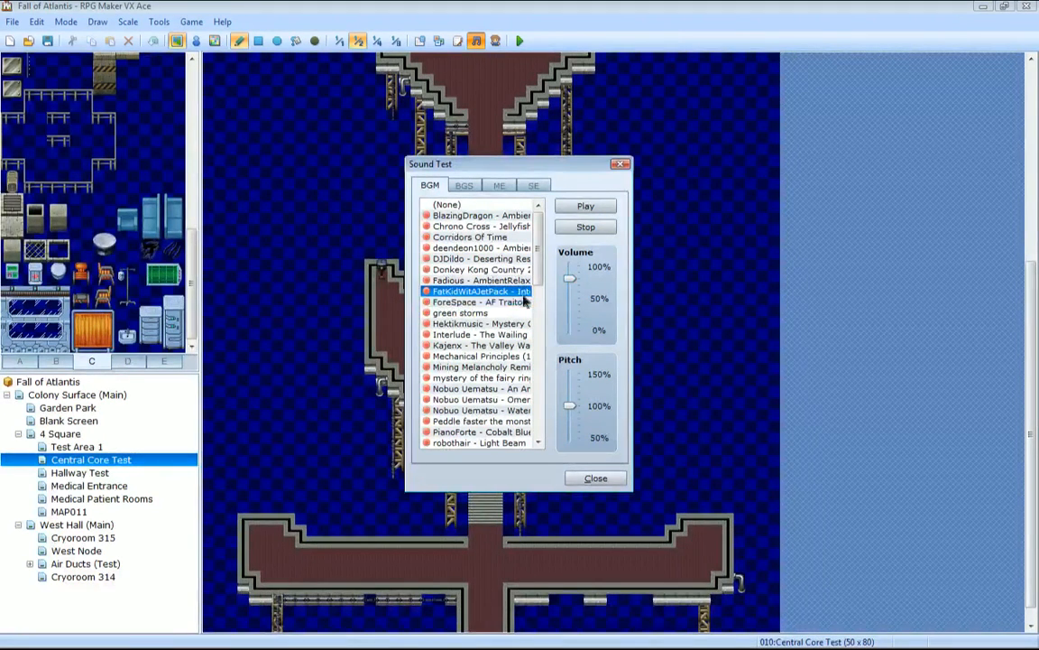
pyautogui.click(622, 165)
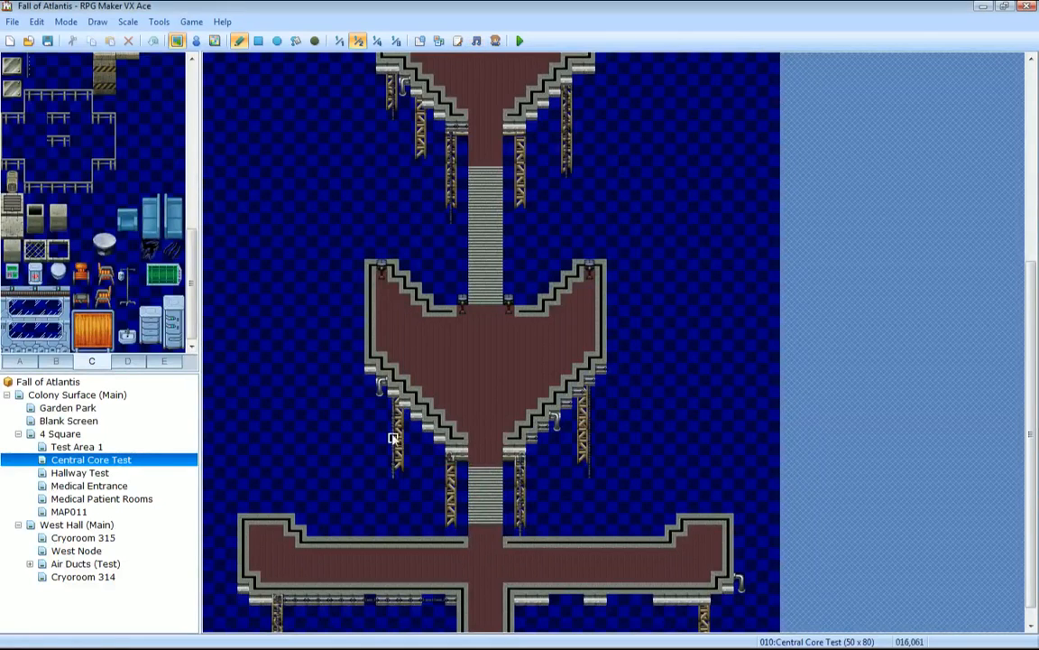
# Look over the Central Core Test map and review its map properties without changing them.
pyautogui.moveTo(441, 400); pyautogui.dragTo(439, 508, button='middle')
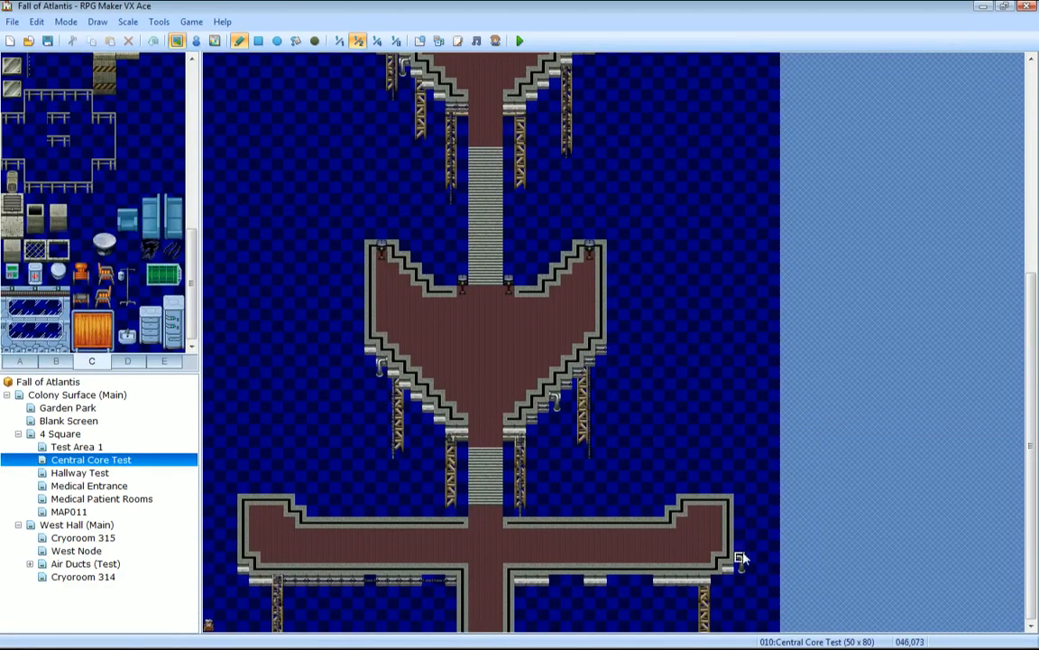
pyautogui.moveTo(691, 507)
pyautogui.mouseDown(button='middle')
pyautogui.moveTo(682, 408)
pyautogui.moveTo(543, 550)
pyautogui.mouseUp(button='middle')
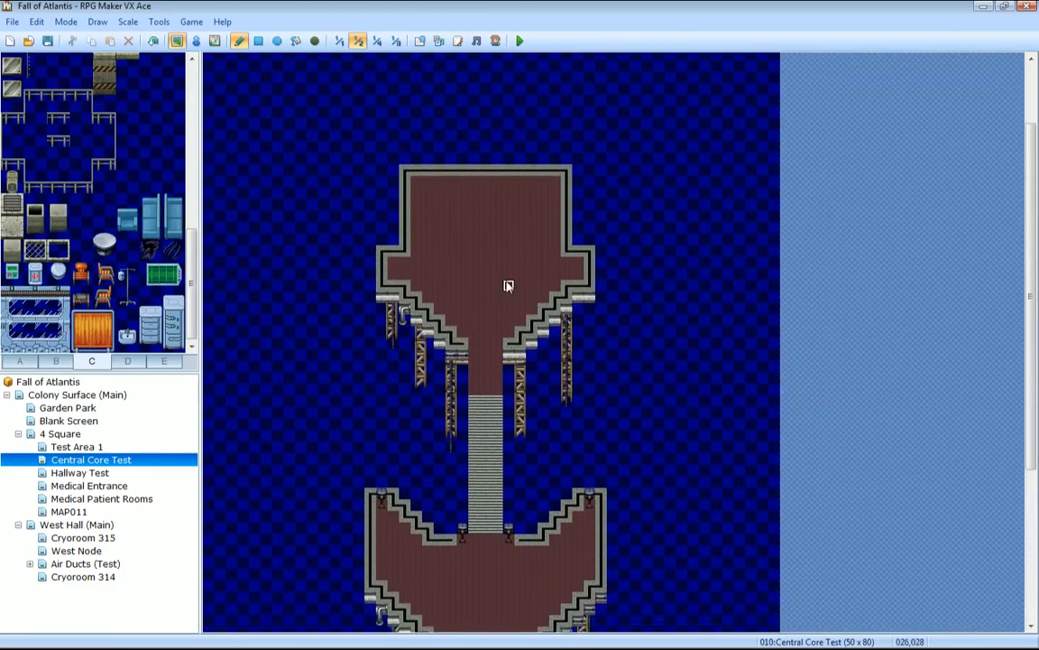
pyautogui.moveTo(508, 286); pyautogui.dragTo(439, 484, button='middle')
pyautogui.rightClick(110, 459)
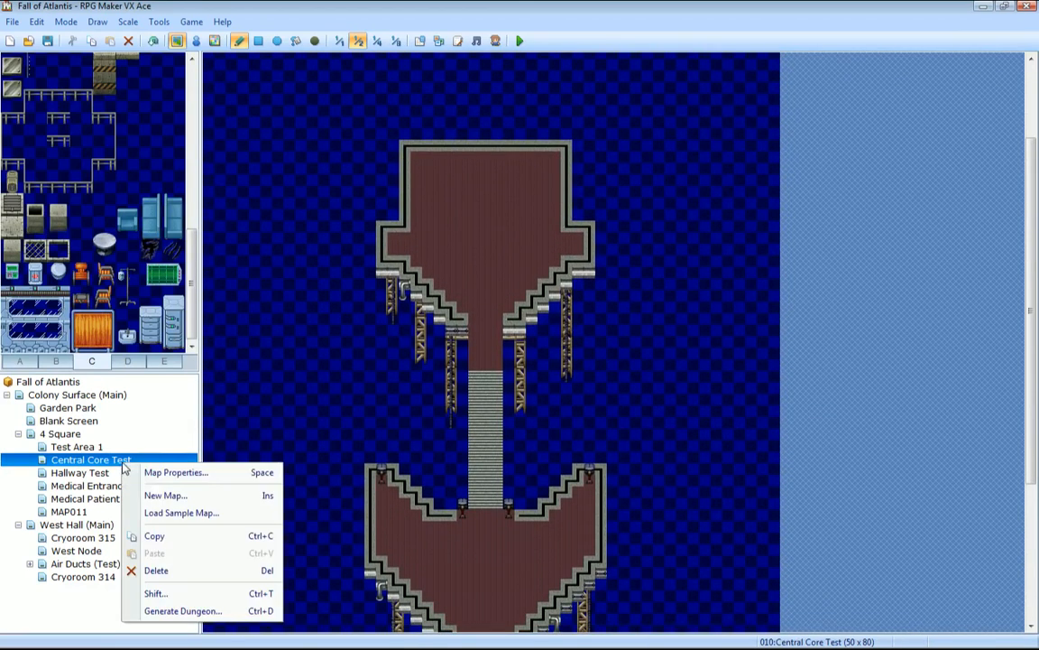
pyautogui.click(144, 470)
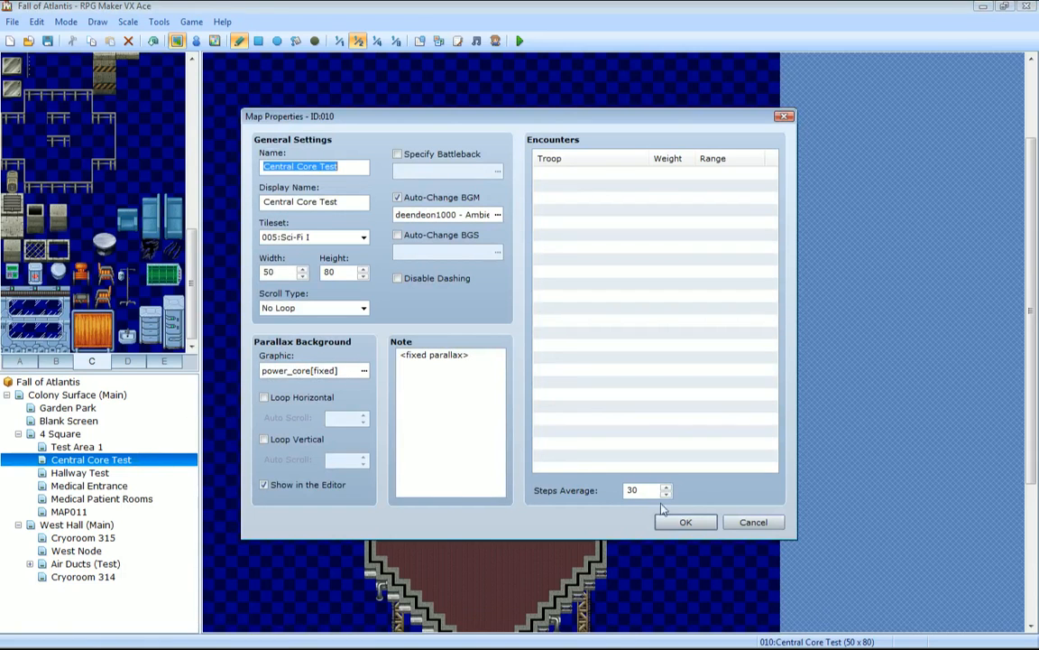
pyautogui.click(753, 521)
# Reopen the Central Core Test map properties to inspect the parallax background graphic, and cancel without changes.
pyautogui.scroll(-5, 547, 301)
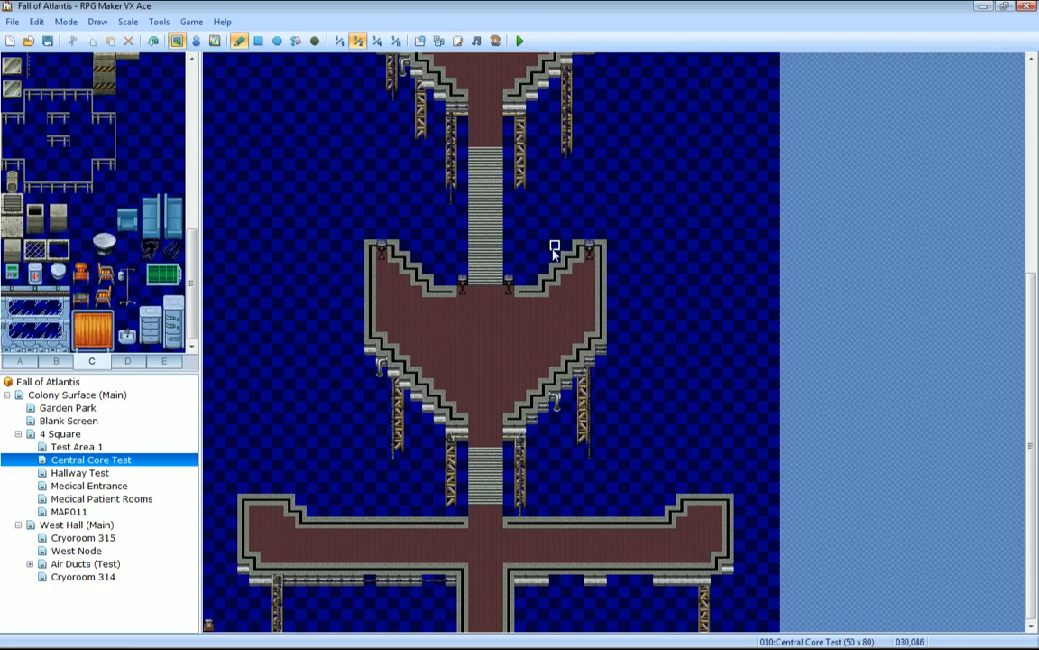
pyautogui.scroll(3, 614, 276)
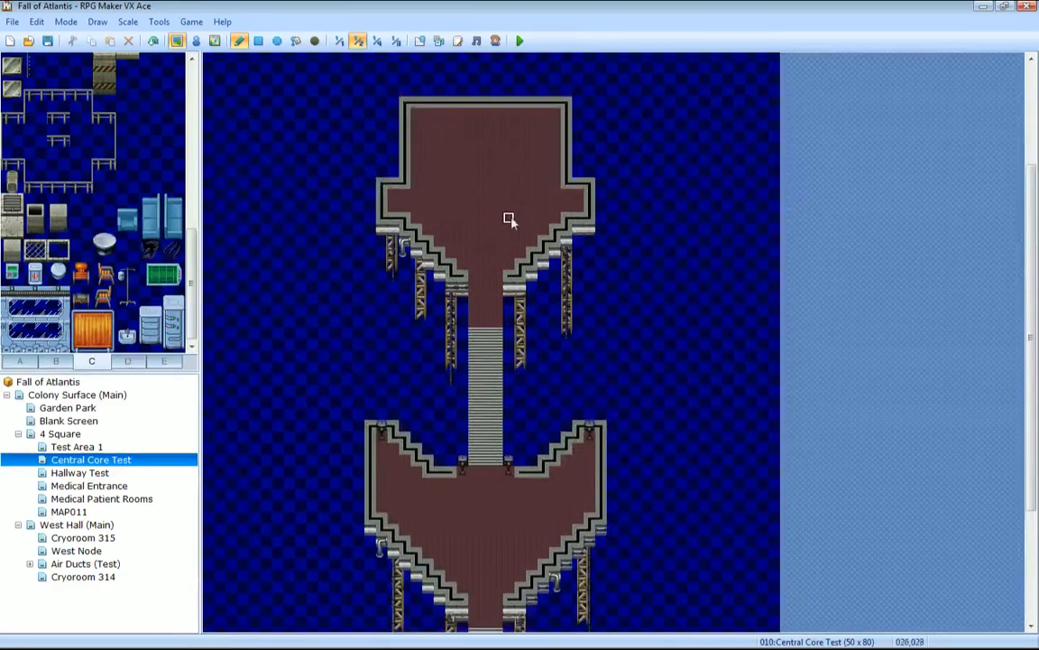
pyautogui.scroll(-3, 497, 502)
pyautogui.rightClick(98, 460)
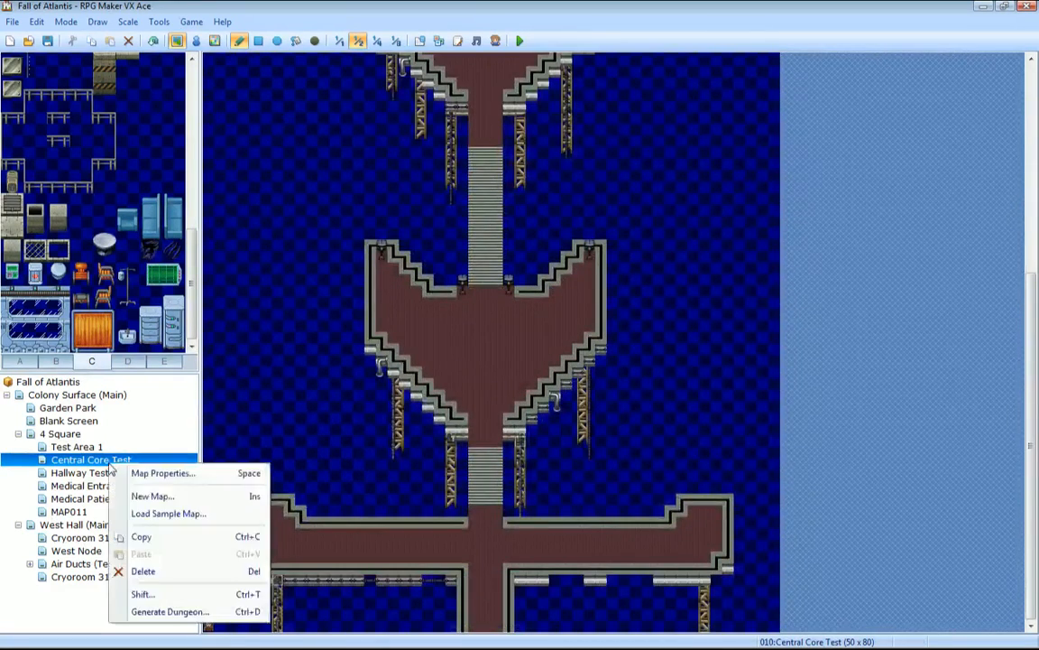
pyautogui.click(127, 470)
pyautogui.click(363, 370)
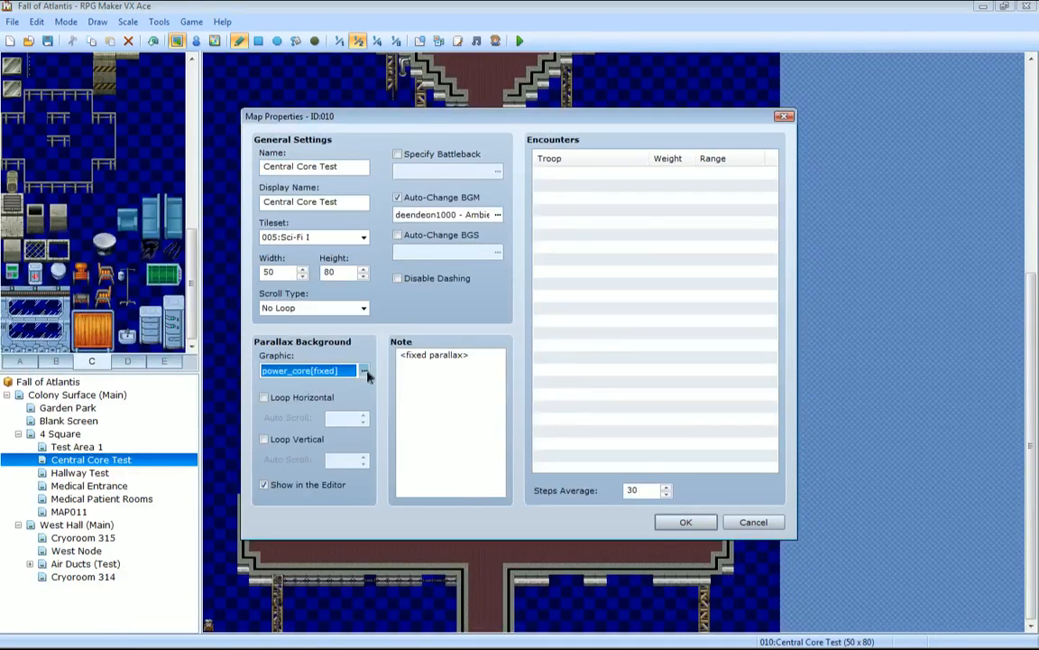
pyautogui.click(366, 374)
pyautogui.press('Escape')
pyautogui.click(754, 521)
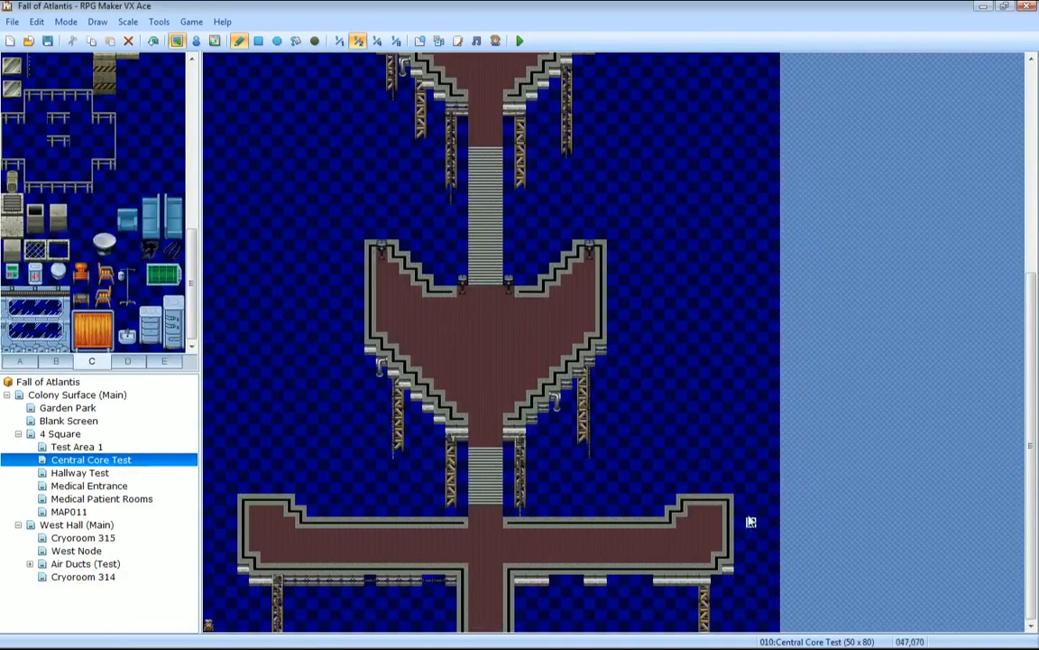
# Set the player's starting position at tile 024,072, where the lower corridors cross on the Central Core Test map.
pyautogui.moveTo(193, 266); pyautogui.dragTo(192, 99)
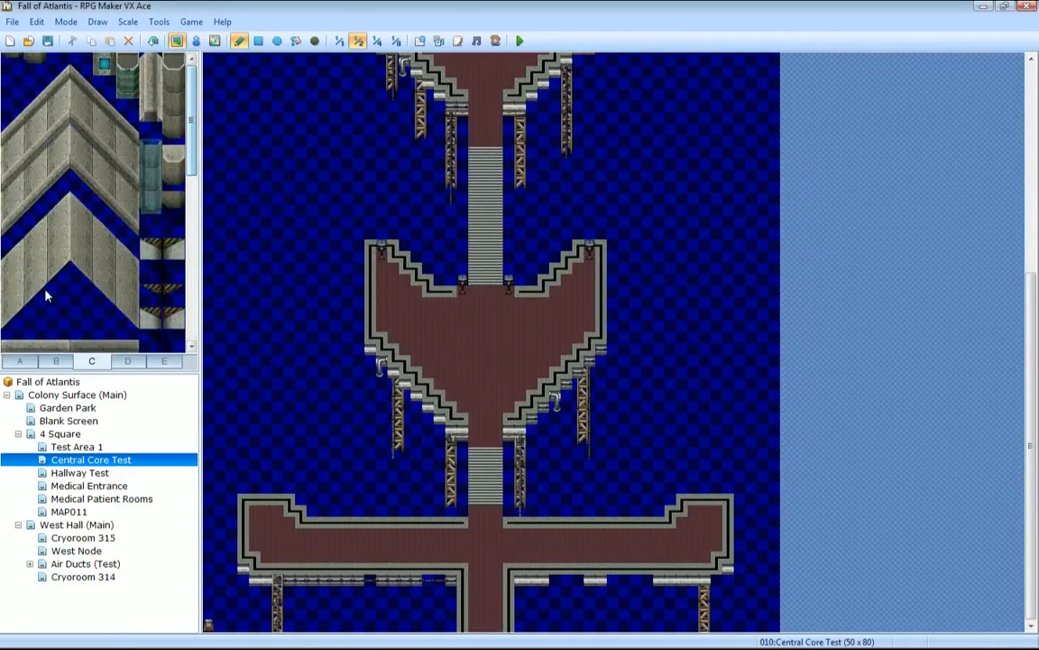
pyautogui.click(22, 363)
pyautogui.moveTo(192, 203); pyautogui.dragTo(192, 108)
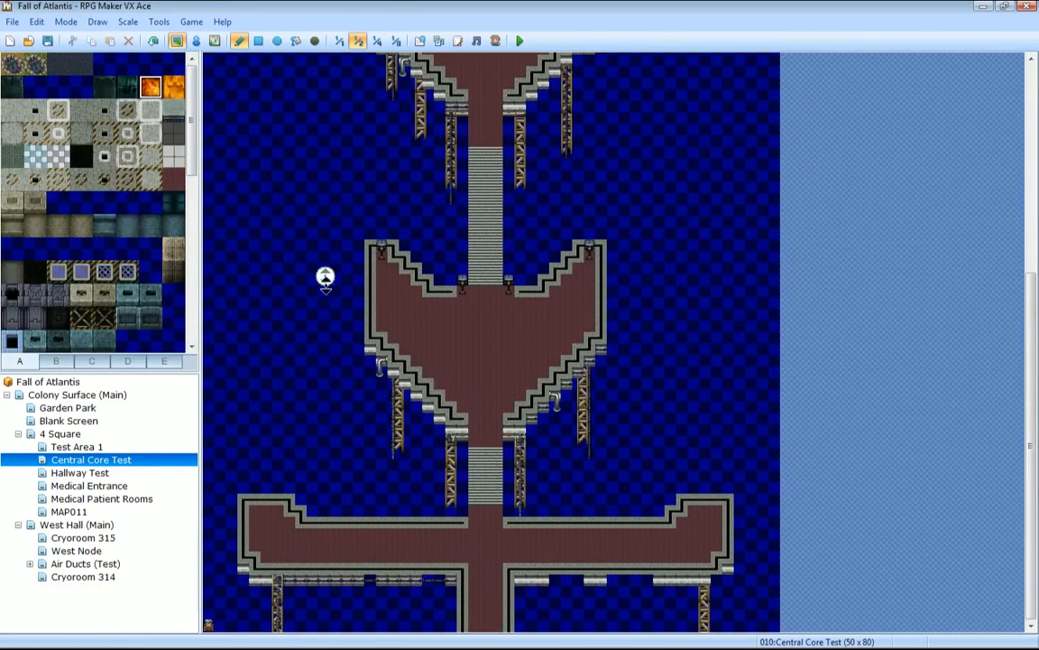
pyautogui.click(339, 41)
pyautogui.scroll(-3, 464, 270)
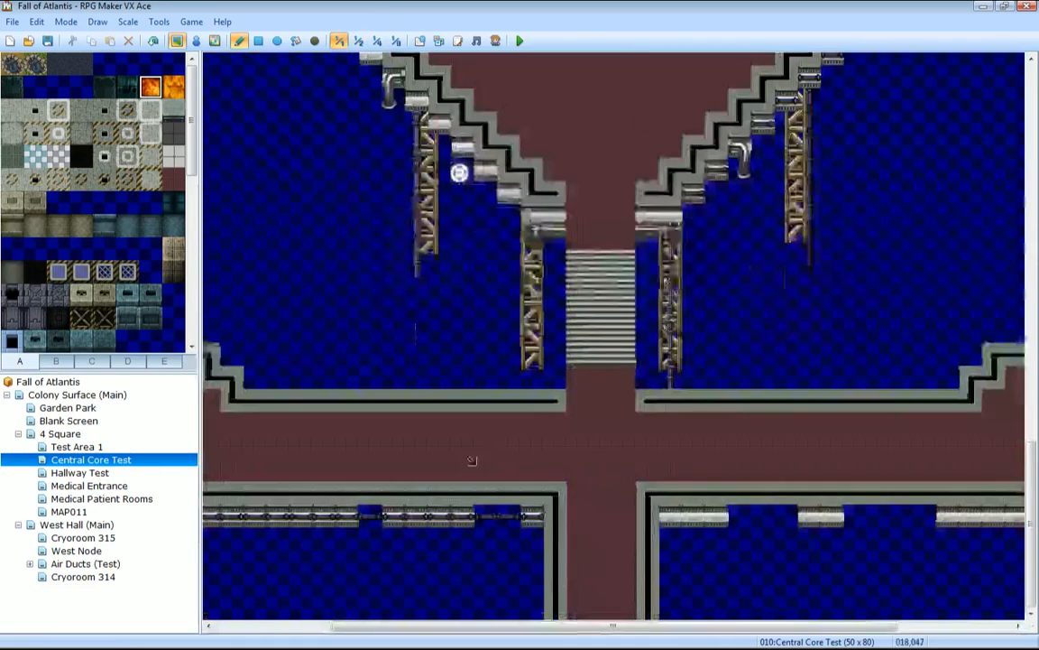
pyautogui.click(196, 40)
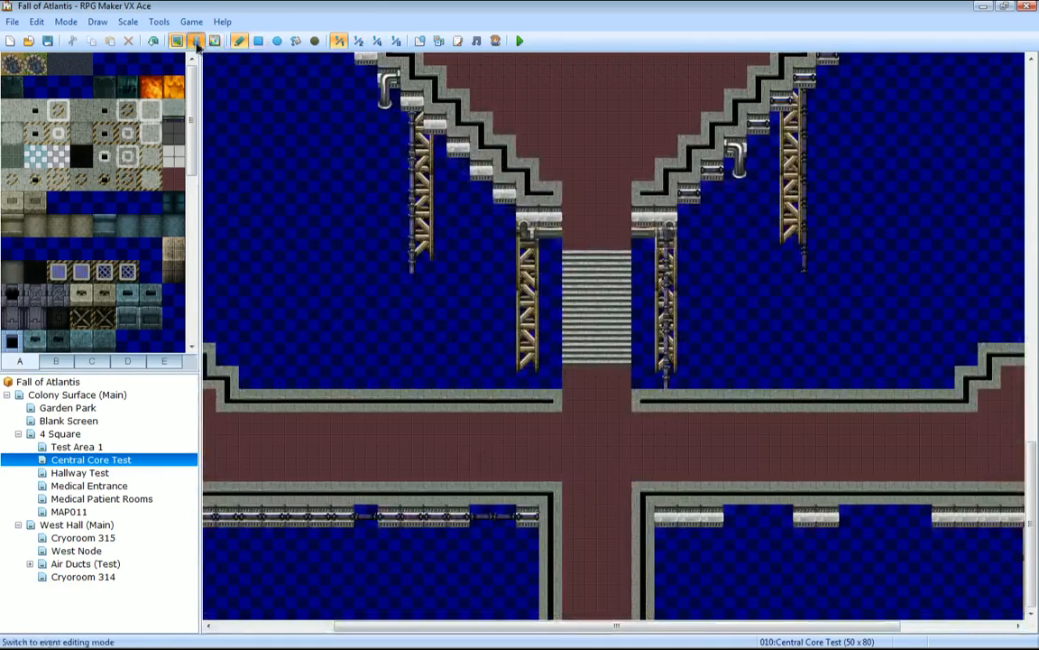
pyautogui.rightClick(588, 447)
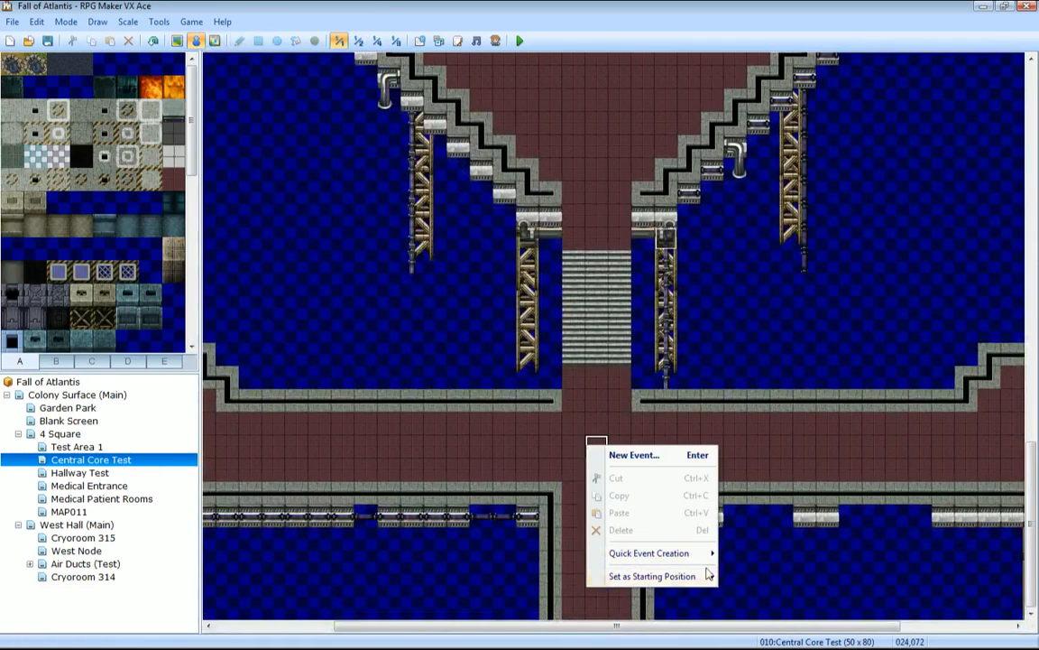
pyautogui.moveTo(699, 576)
pyautogui.click(749, 577)
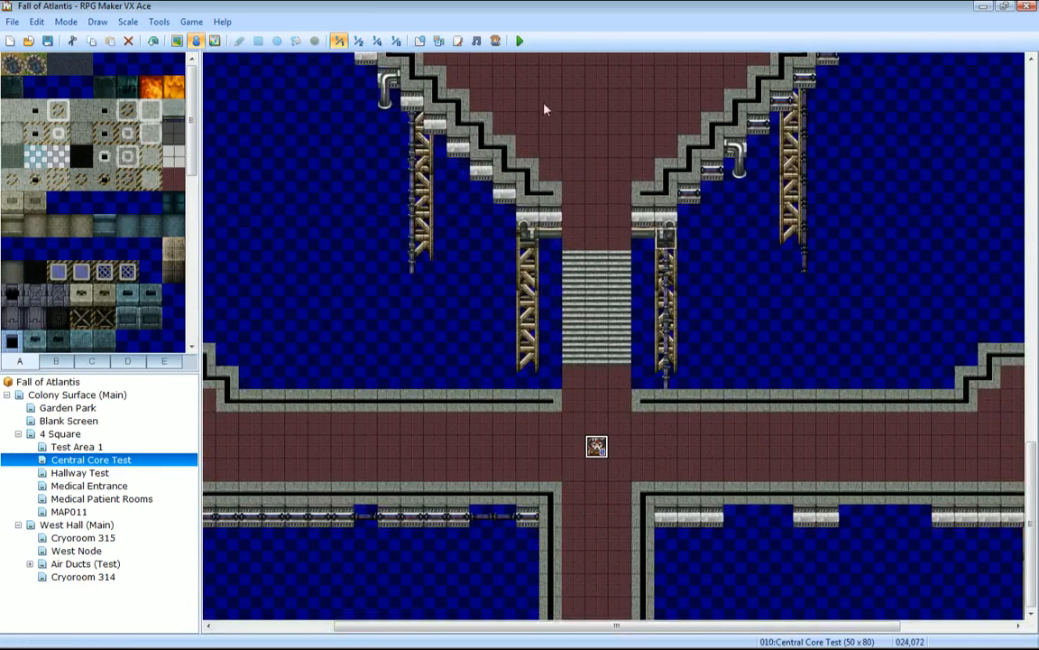
# Playtest with a new game and walk through the lower corridor to its west end and back to the crossing.
pyautogui.click(520, 40)
pyautogui.press('Return')
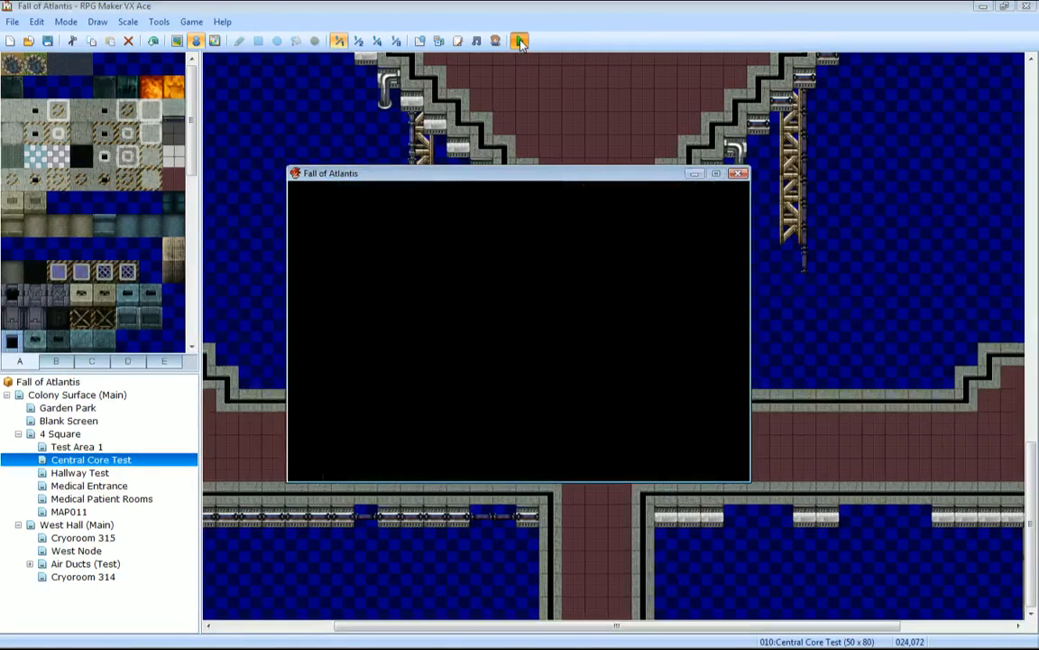
pyautogui.press('Left')
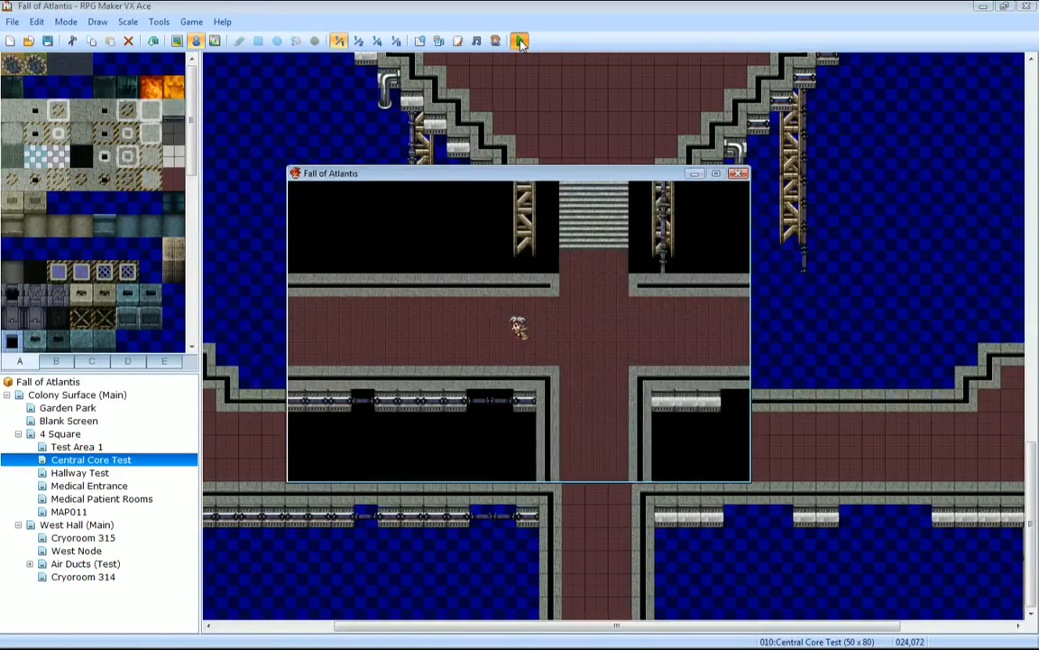
pyautogui.press('Left')
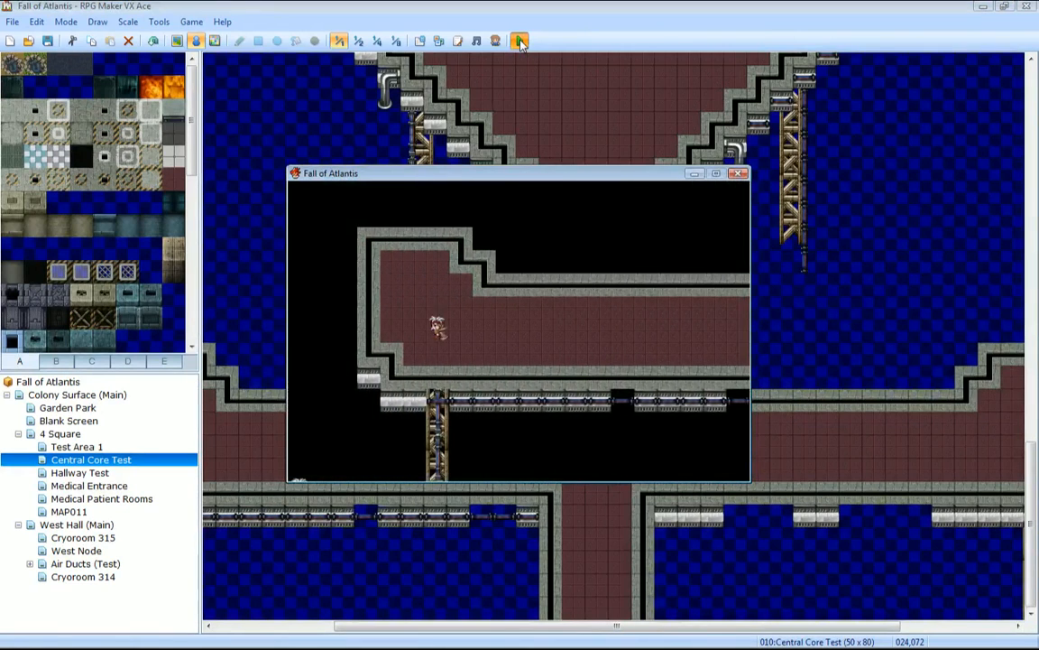
pyautogui.press('Up')
pyautogui.press('Down')
pyautogui.press('Right')
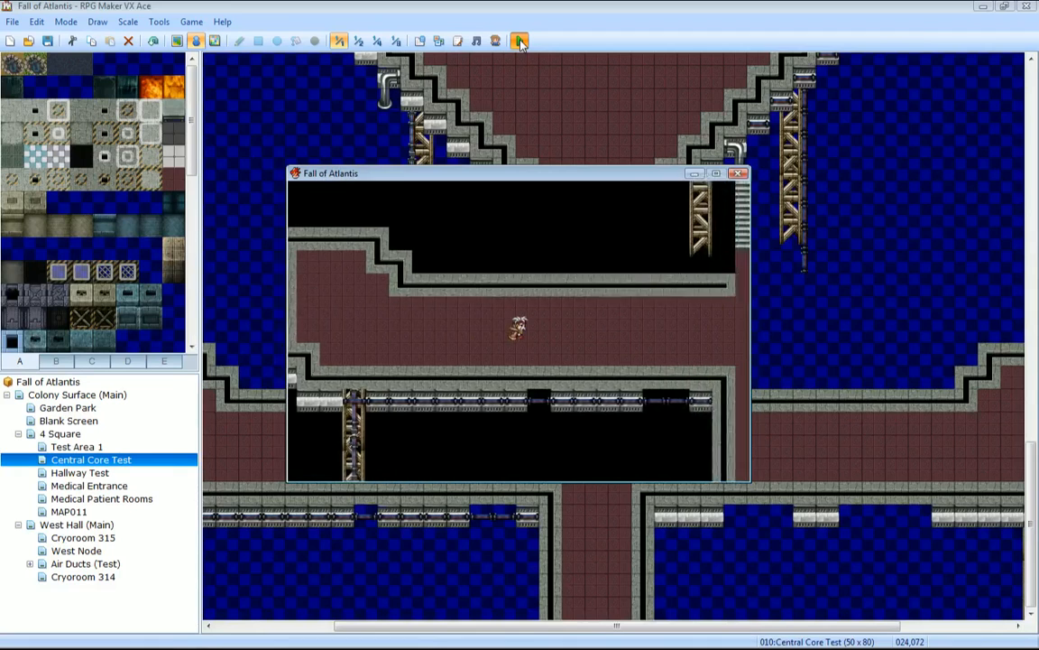
pyautogui.press('Right')
pyautogui.press('Up')
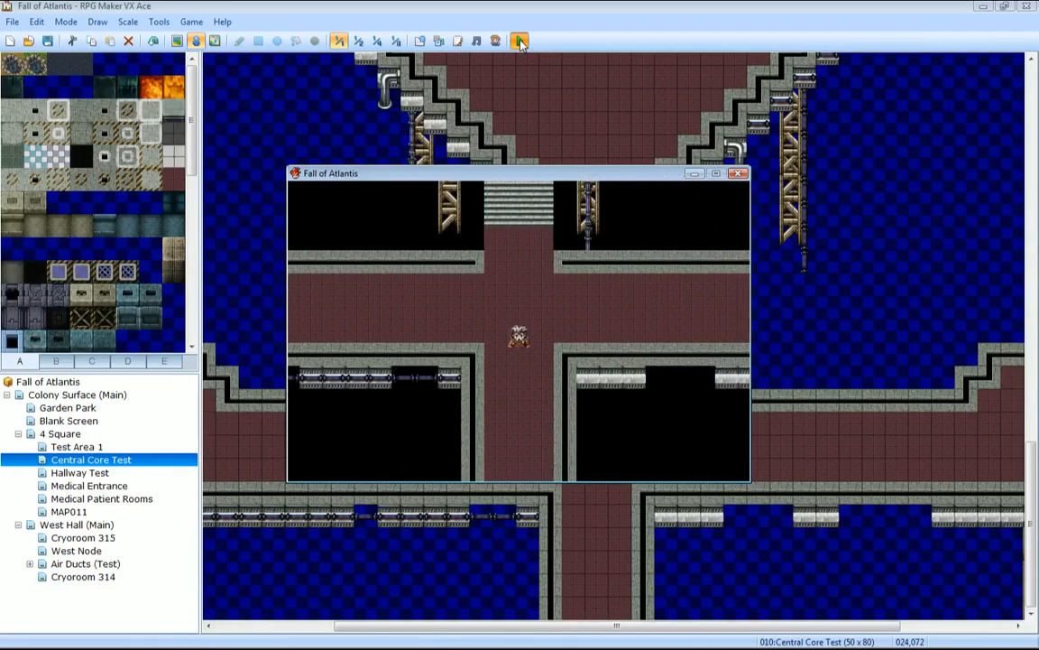
# Walk north over the short bridge and explore the middle platform around the long bridge's lamp posts.
pyautogui.press('Up')
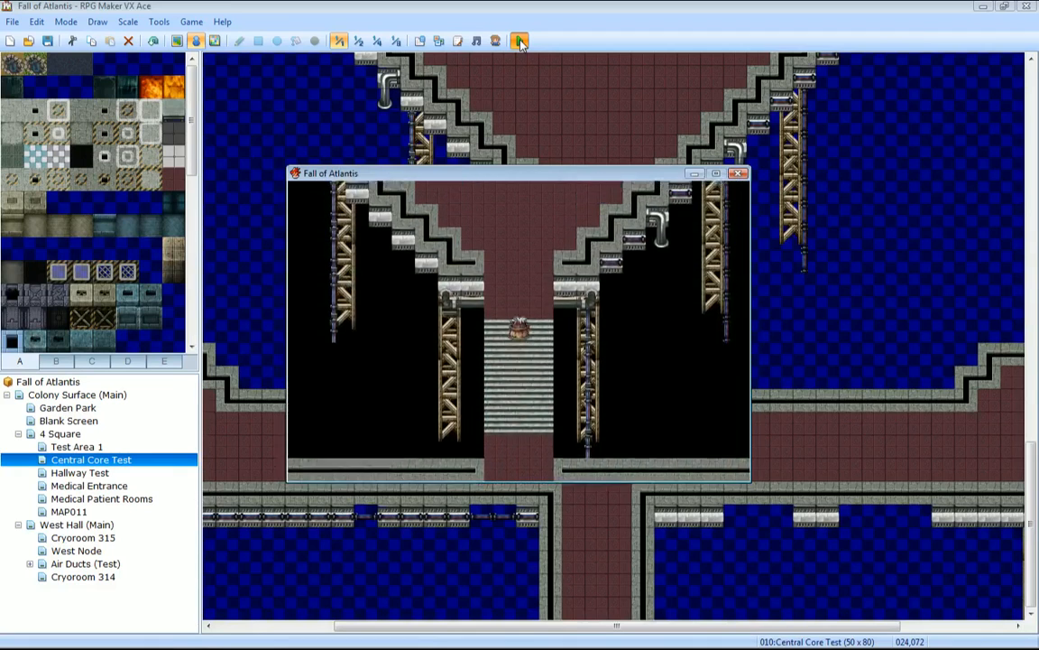
pyautogui.press('Up')
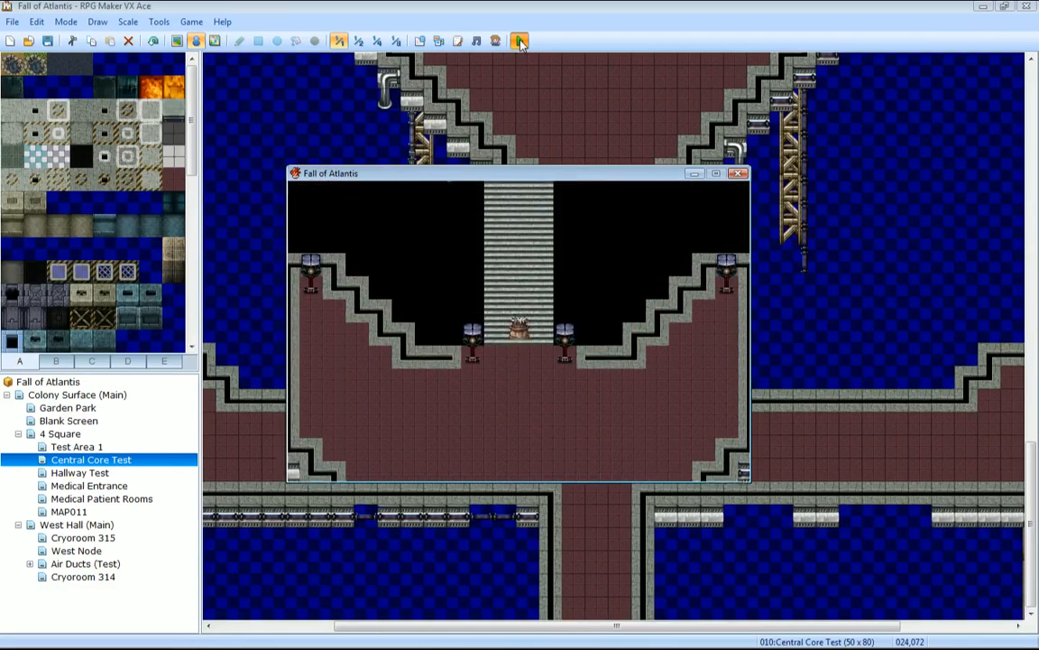
pyautogui.press('Down')
pyautogui.press('Up')
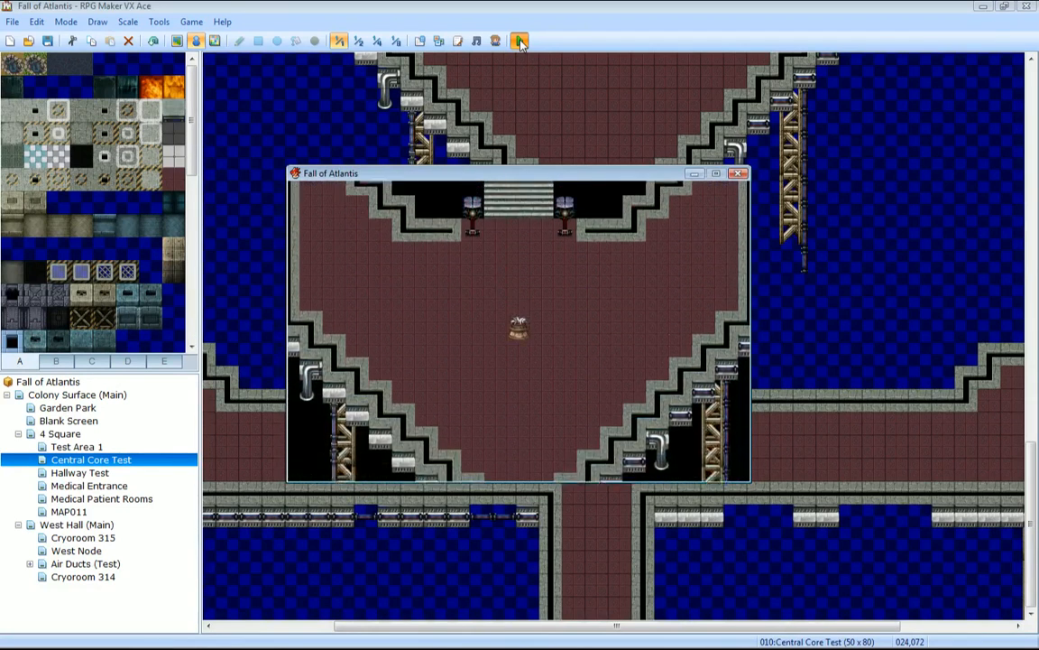
pyautogui.press('Left')
pyautogui.press('Right')
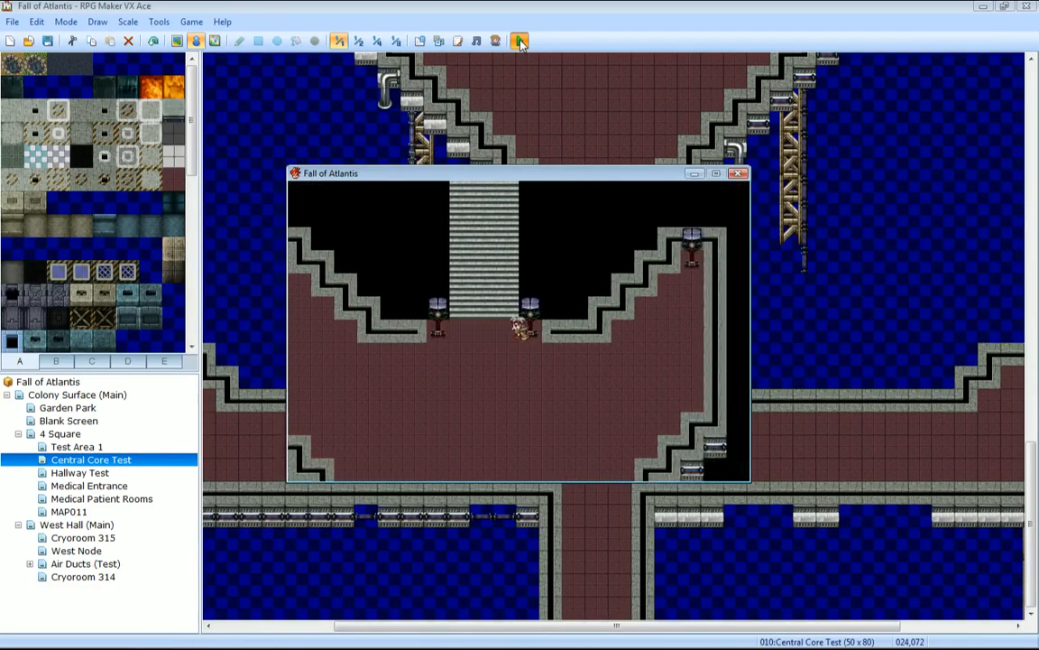
pyautogui.press('Left')
pyautogui.press('Up')
# Cross the long bridge and walk around on the upper platform.
pyautogui.press('Up')
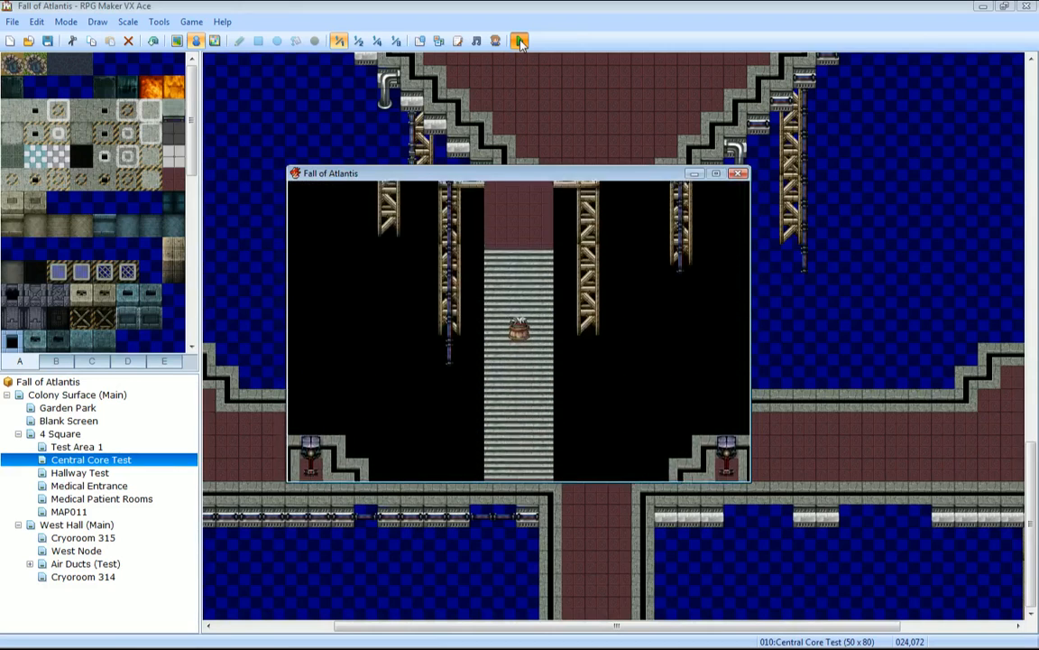
pyautogui.press('Up')
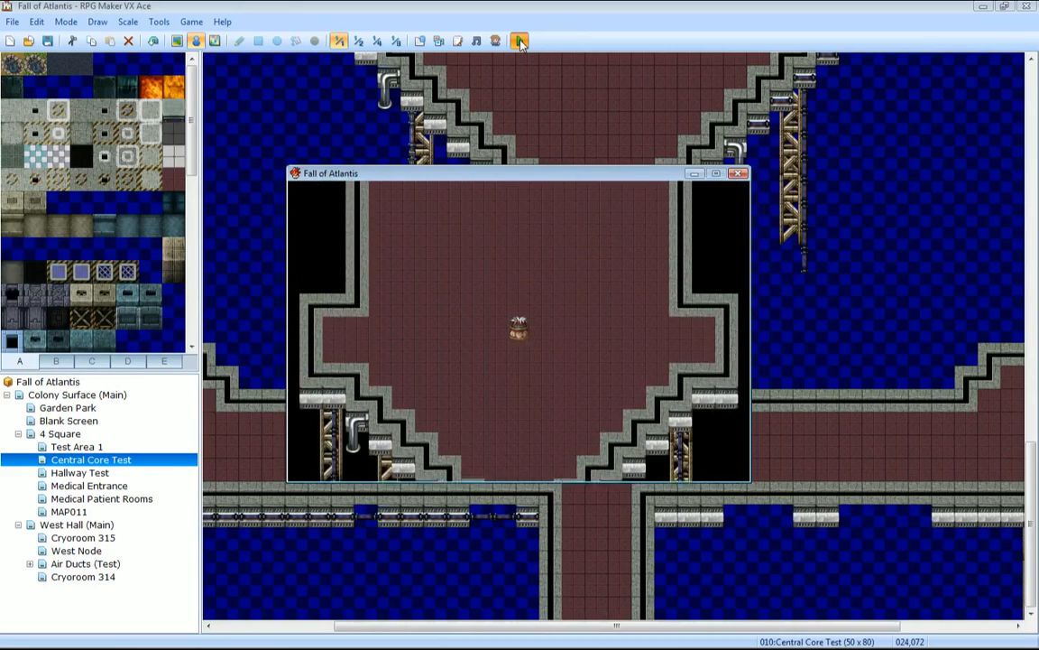
pyautogui.press('Up')
pyautogui.press('Down')
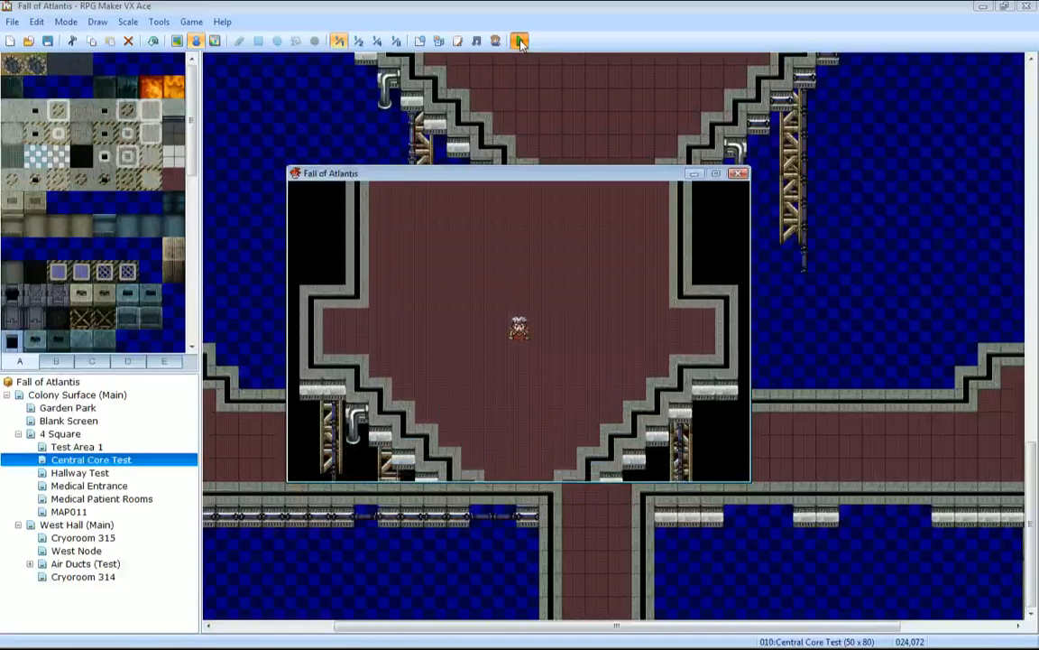
pyautogui.press('Up')
pyautogui.press('Up')
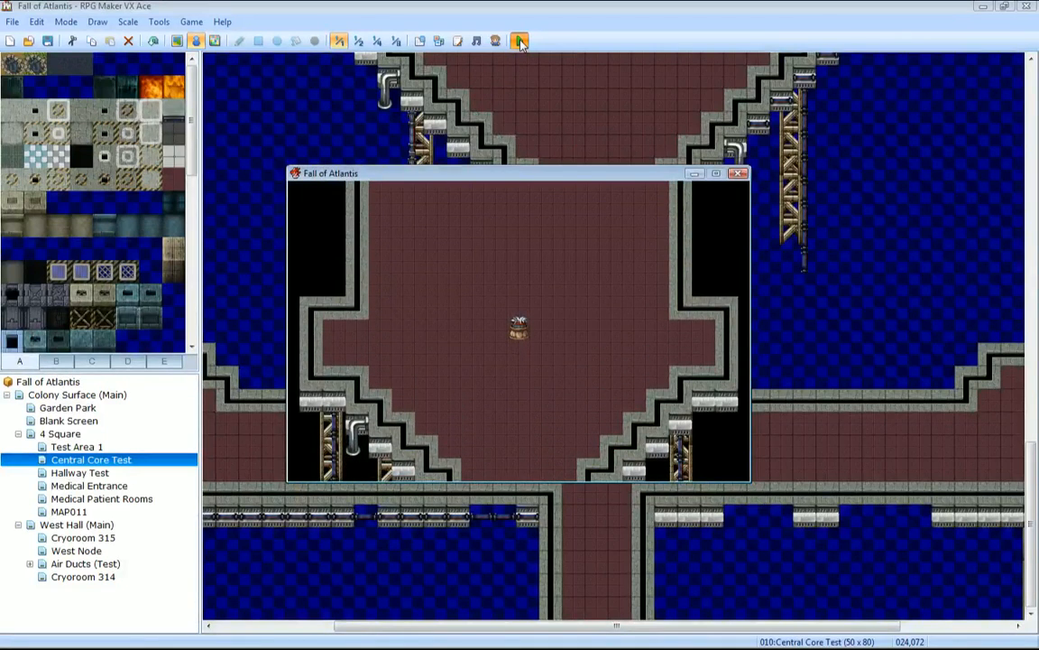
# Walk back south over both bridges' approaches to the short bridge and close the playtest.
pyautogui.press('Down')
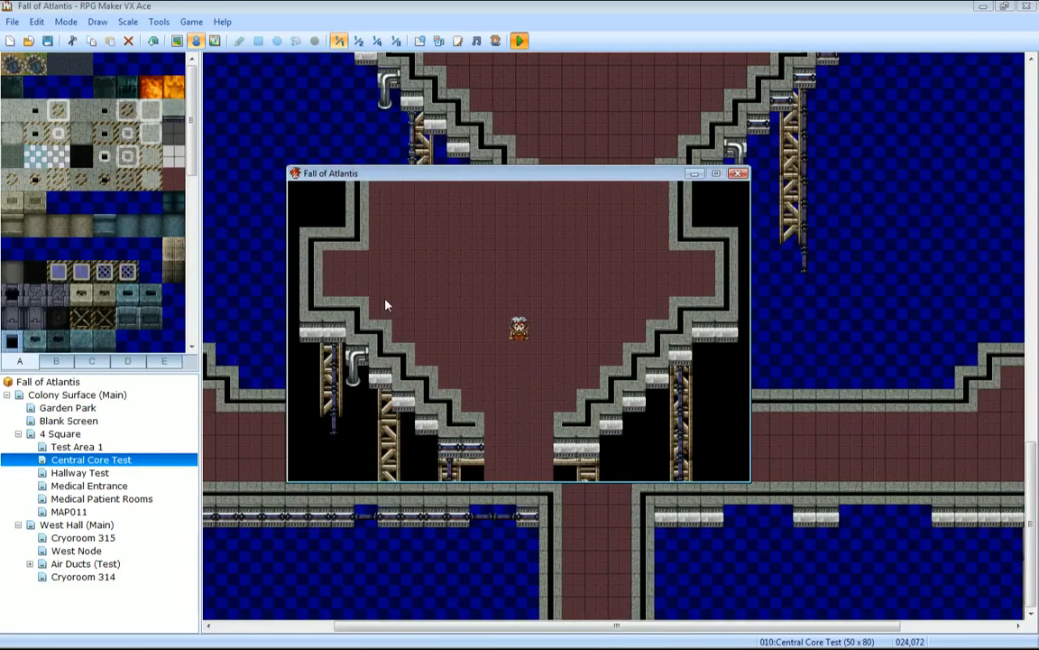
pyautogui.press('Down')
pyautogui.press('Down')
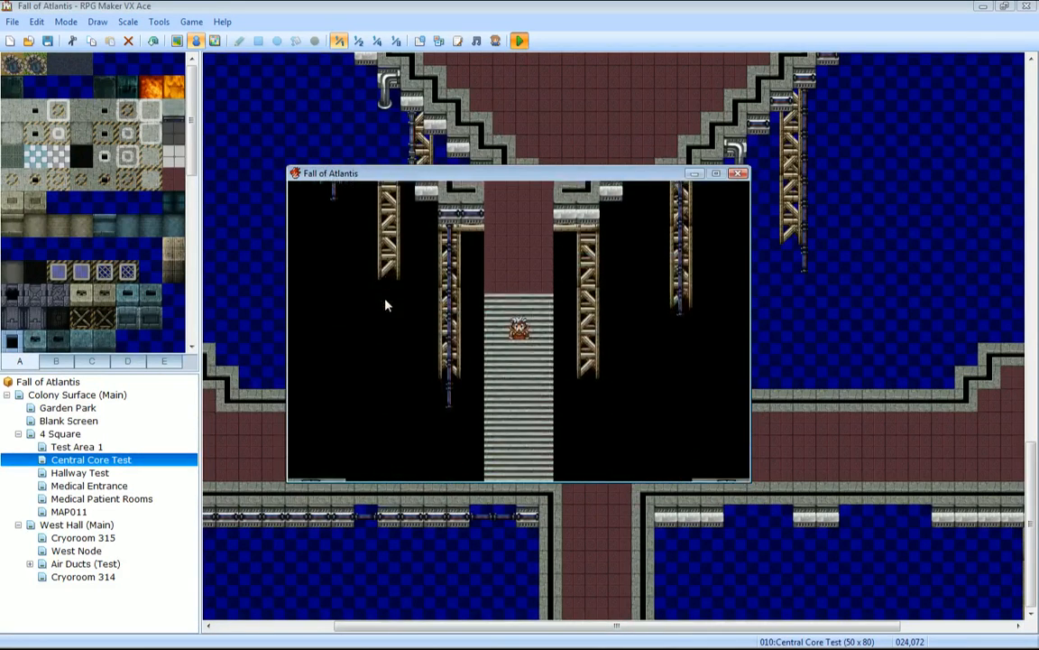
pyautogui.press('Down')
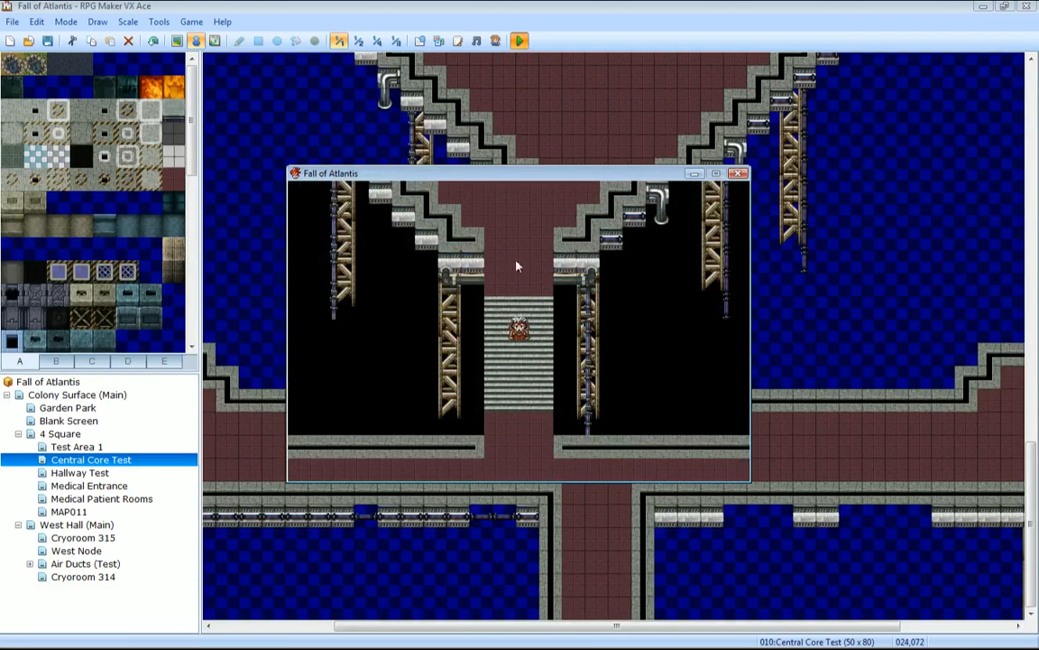
pyautogui.click(739, 174)
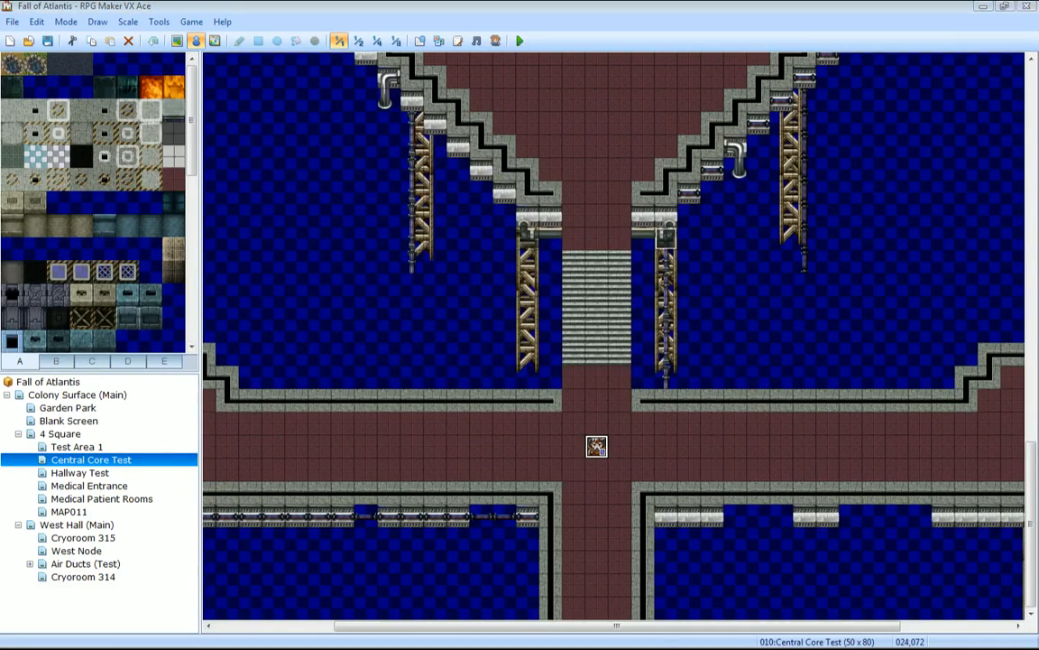
# Flood-fill the empty space around the platforms with the lava tile on the map layer.
pyautogui.click(150, 87)
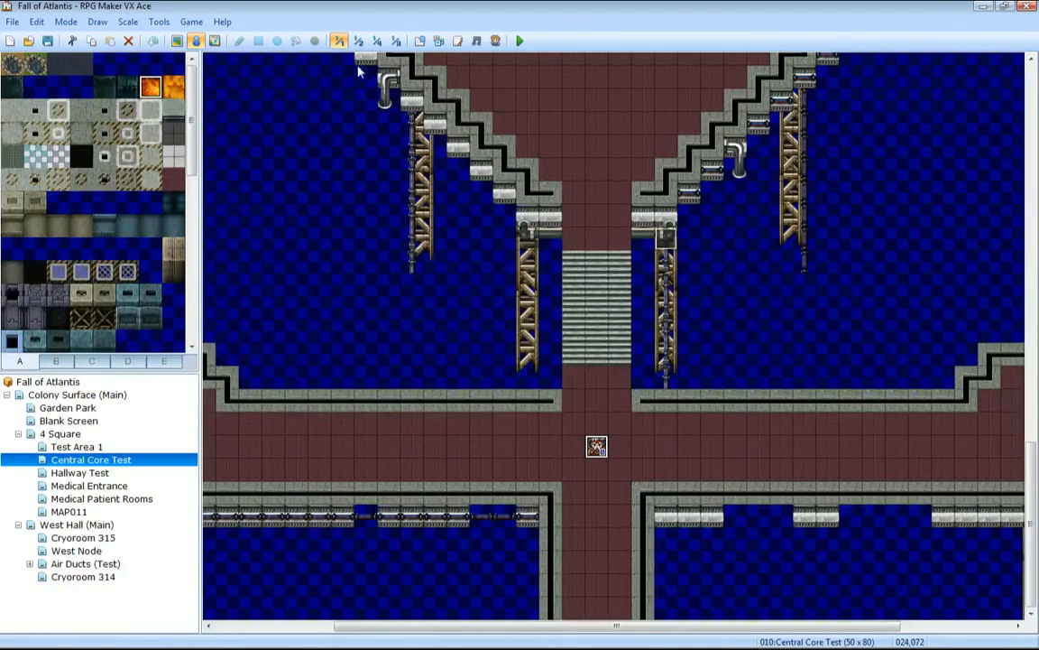
pyautogui.click(177, 41)
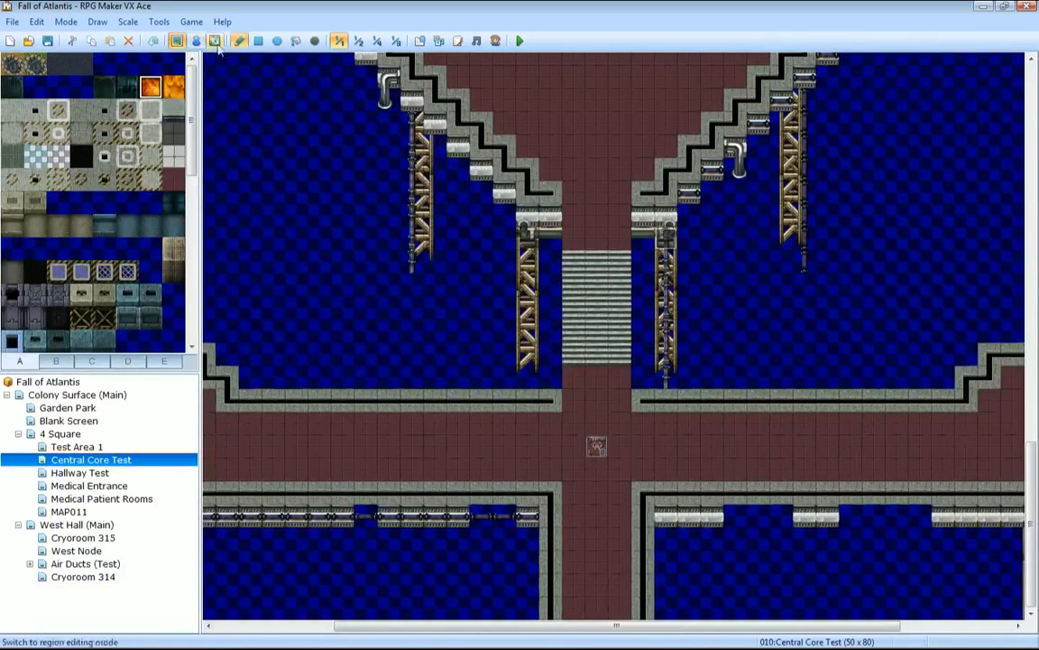
pyautogui.click(296, 40)
pyautogui.click(297, 79)
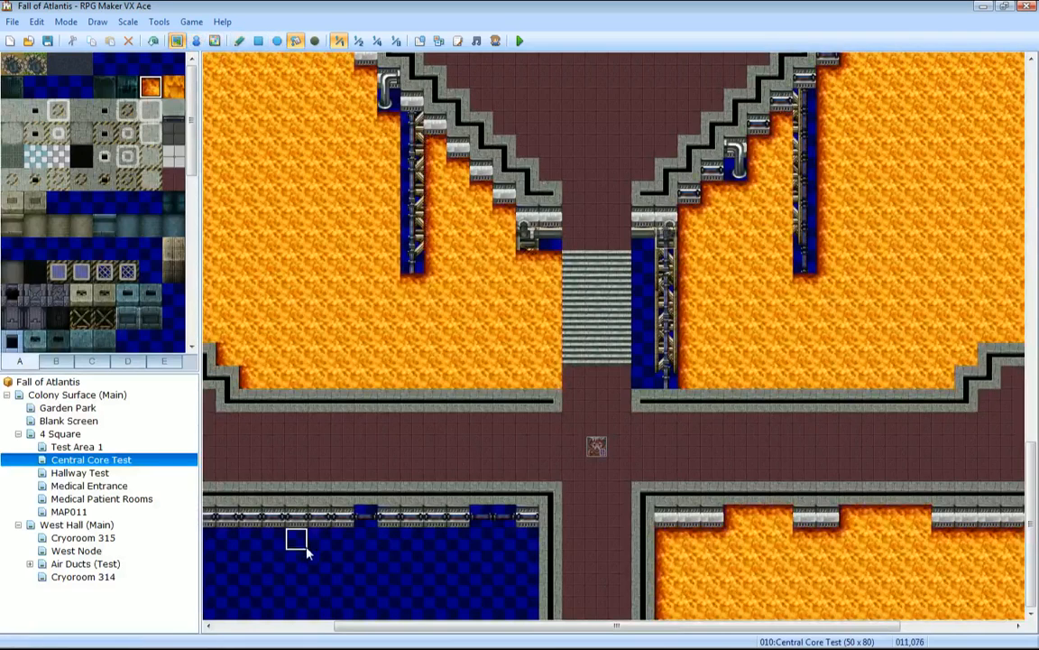
# Playtest the lava version, walk north from the crossing to the upper platform, and close the game.
pyautogui.click(520, 41)
pyautogui.press('Return')
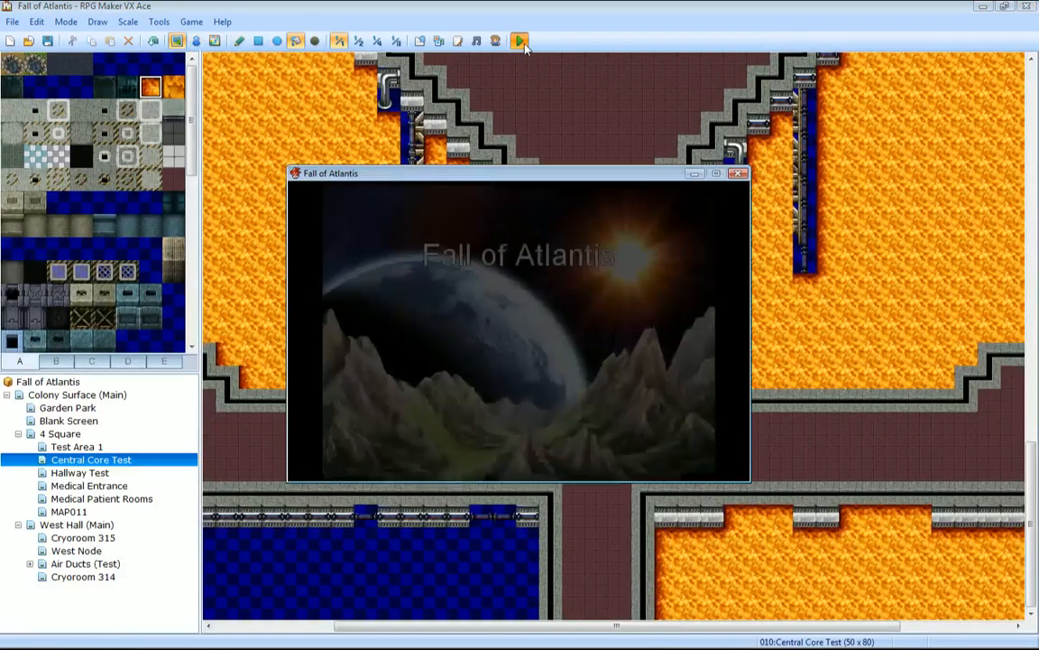
pyautogui.press('Return')
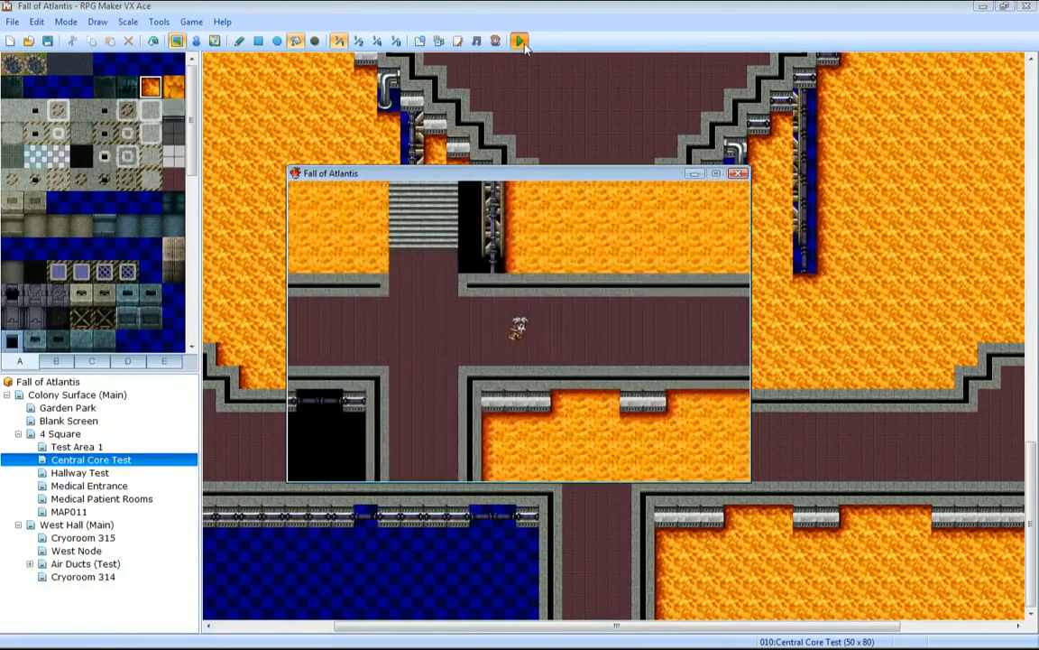
pyautogui.press('Up')
pyautogui.press('Left')
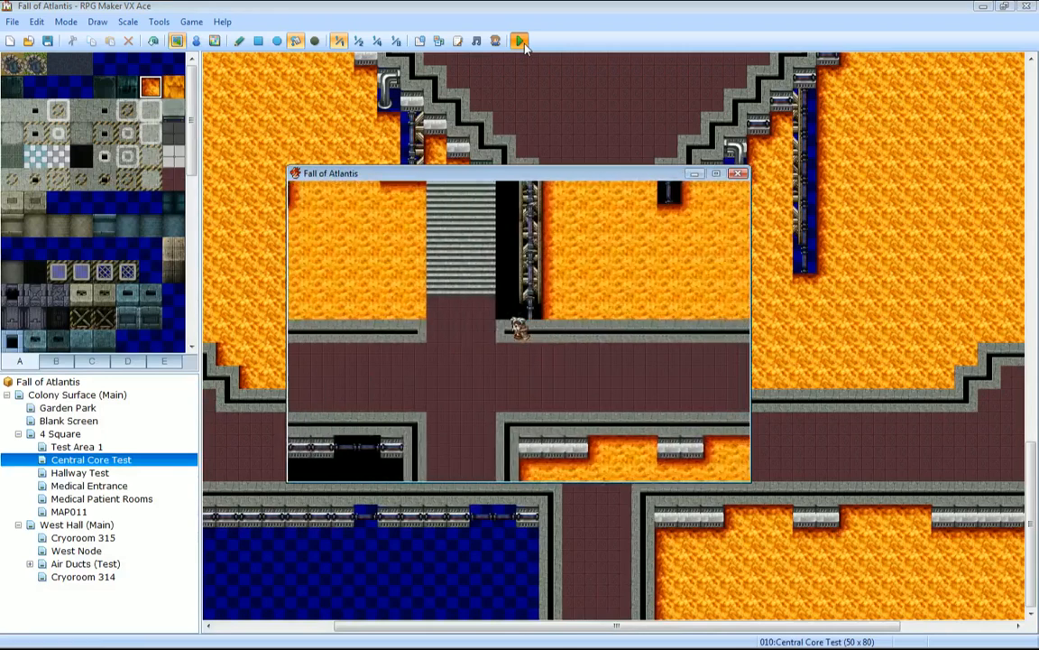
pyautogui.press('Up')
pyautogui.press('Up')
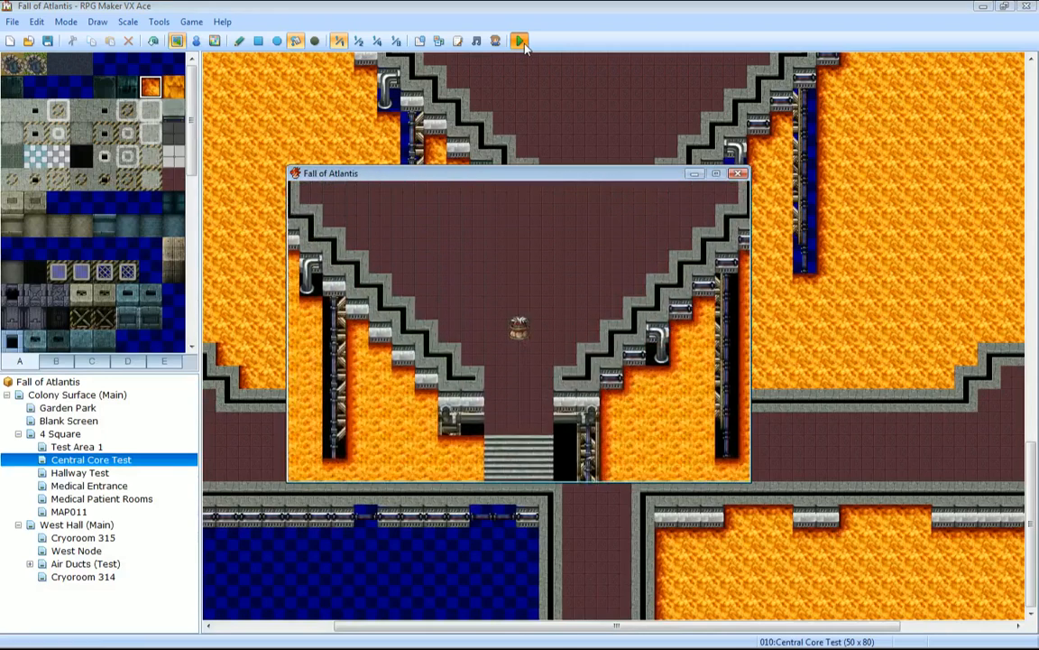
pyautogui.press('Up')
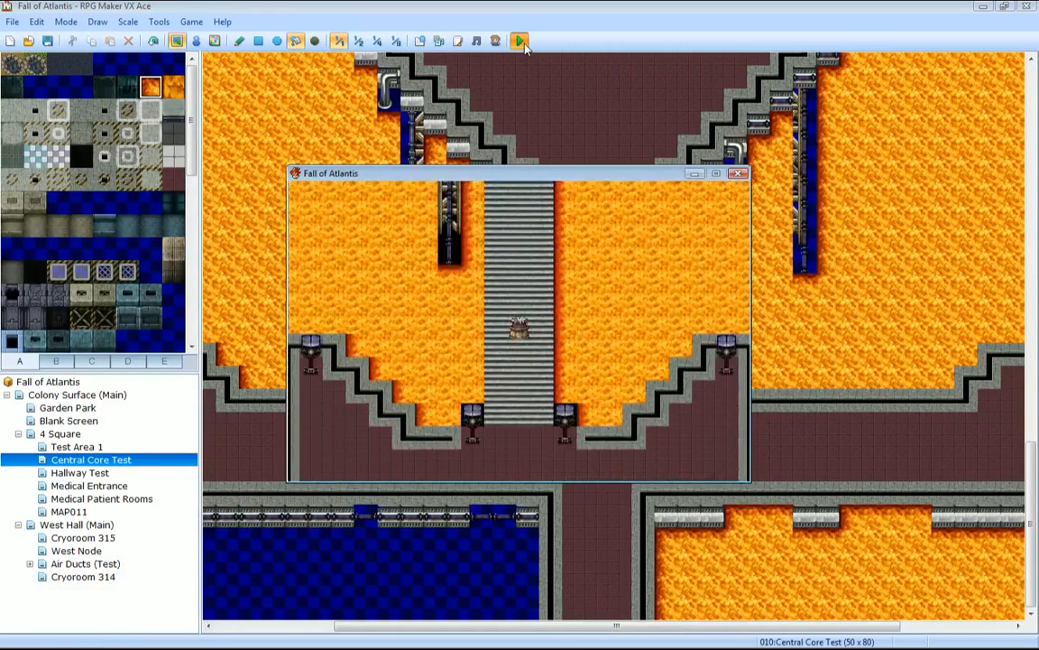
pyautogui.press('Up')
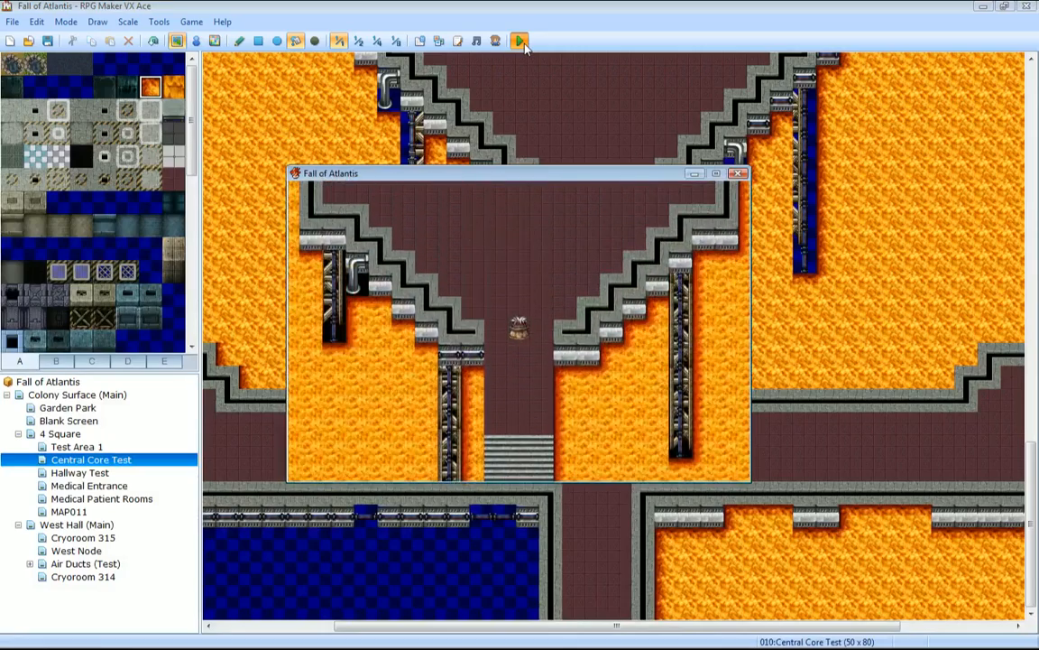
pyautogui.click(738, 173)
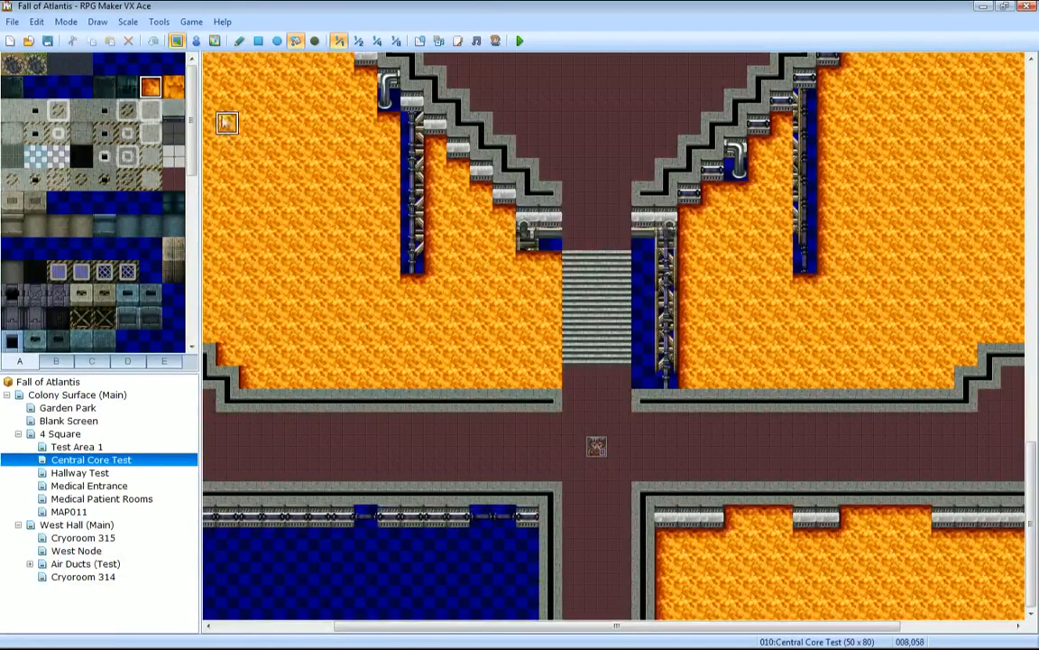
# Remove the lava around the platforms so the map has empty space there again.
pyautogui.click(301, 298)
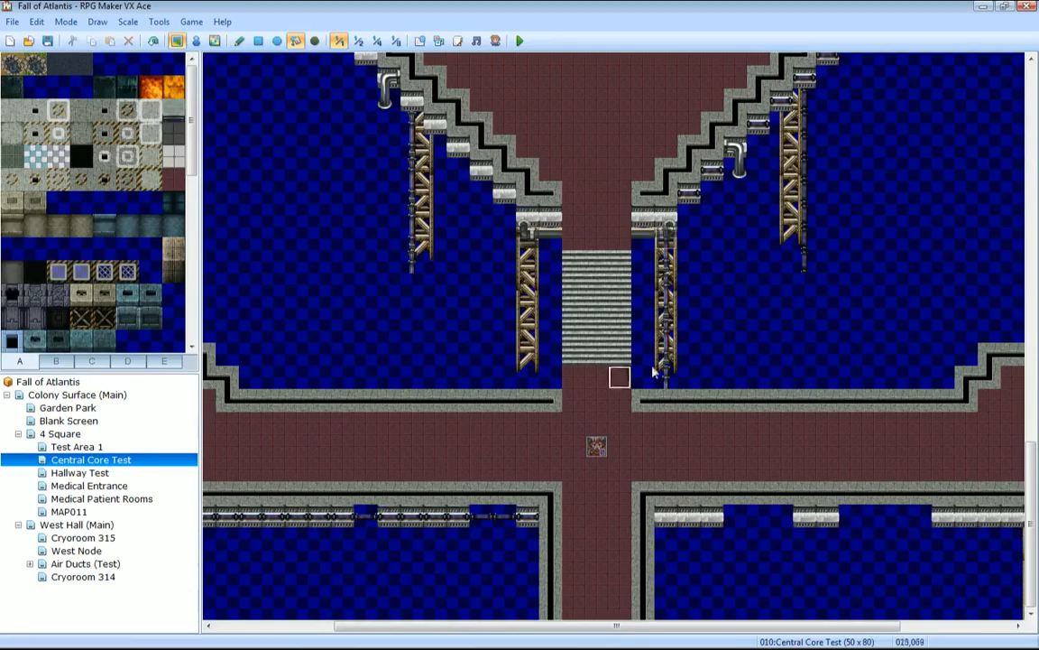
pyautogui.hscroll(-6, 620, 371)
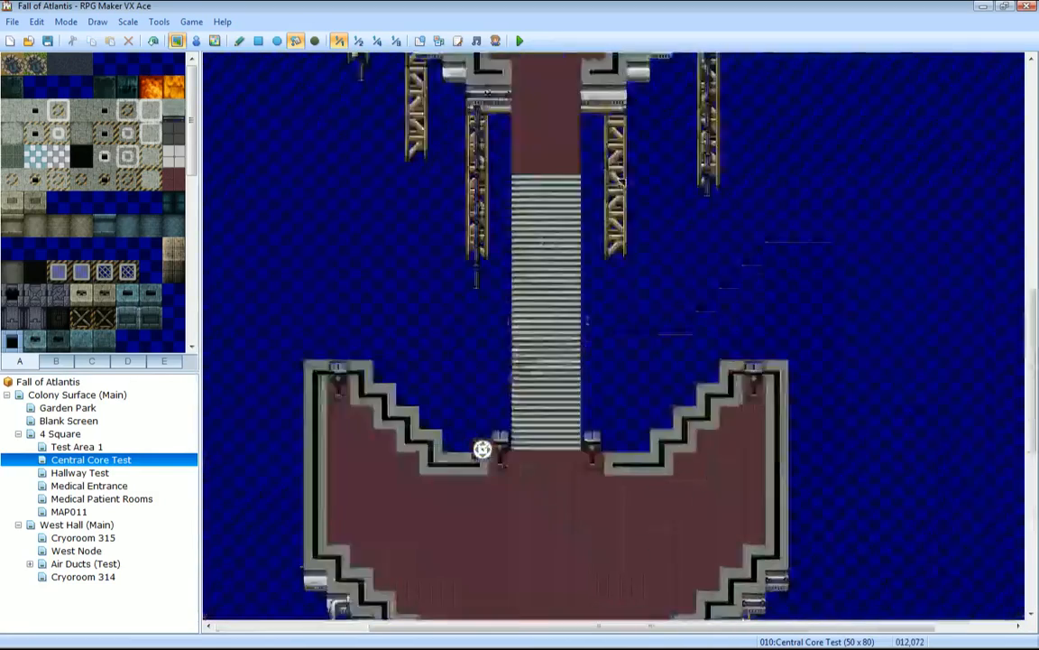
# Lower the volume of the Central Core Test map's deendeon1000 background music in its map properties.
pyautogui.moveTo(482, 449)
pyautogui.mouseDown(button='middle')
pyautogui.moveTo(533, 420)
pyautogui.moveTo(548, 147)
pyautogui.moveTo(542, 156)
pyautogui.mouseUp(button='middle')
pyautogui.scroll(-5, 522, 223)
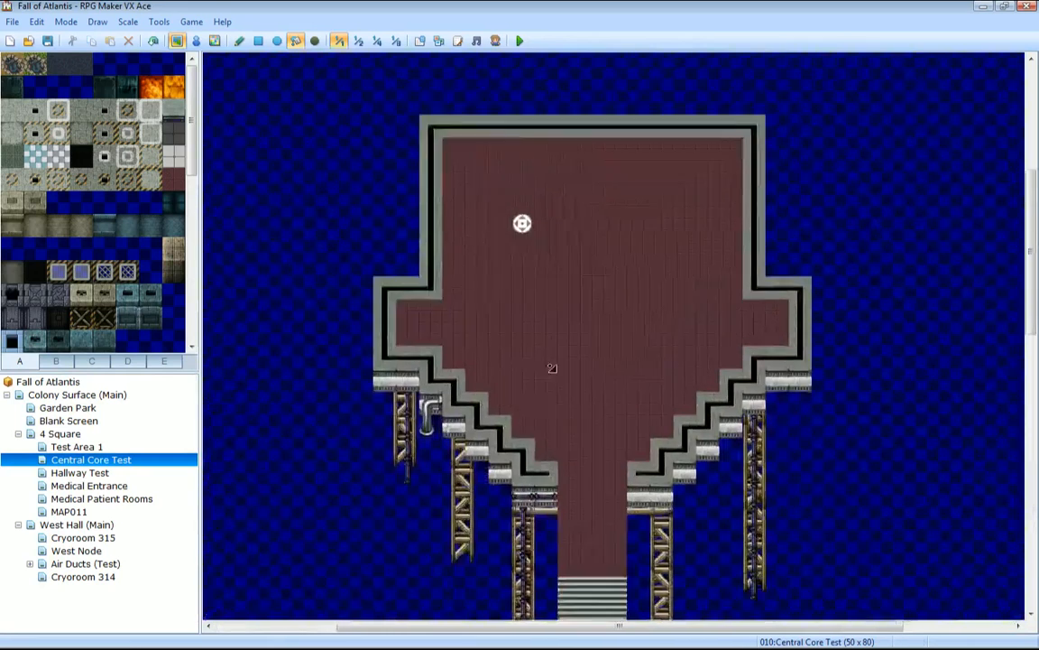
pyautogui.rightClick(125, 461)
pyautogui.click(144, 466)
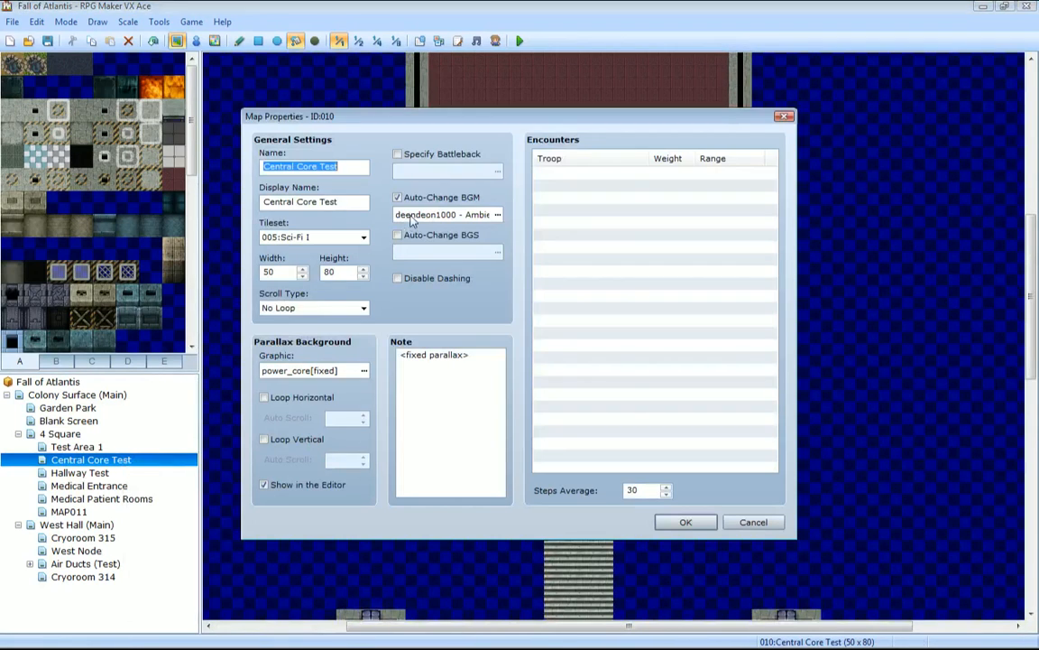
pyautogui.click(497, 215)
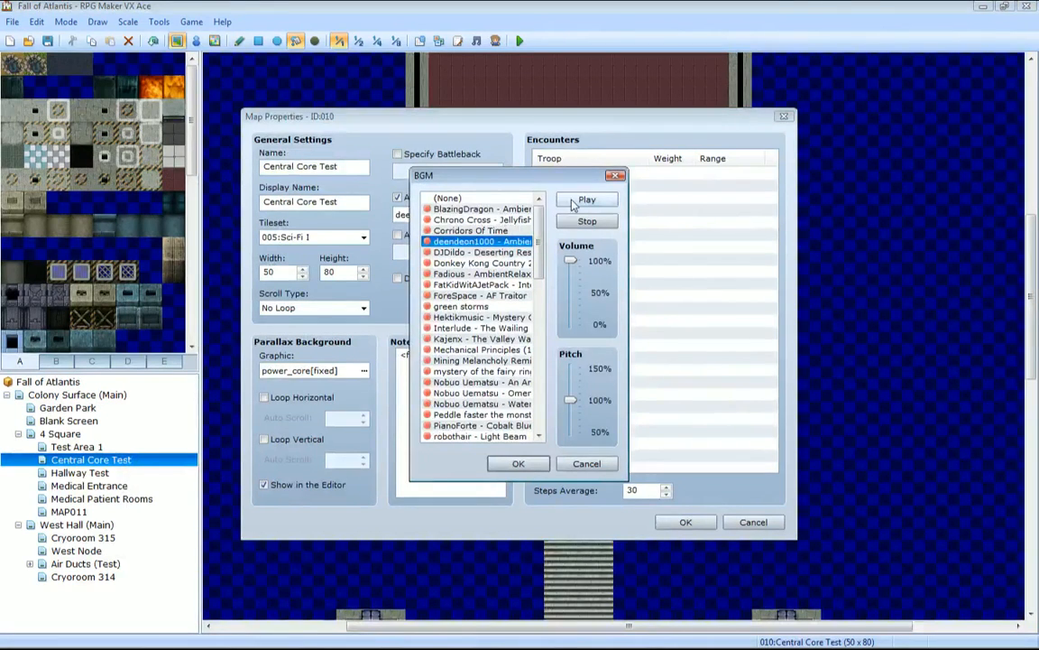
pyautogui.moveTo(573, 259); pyautogui.dragTo(572, 266)
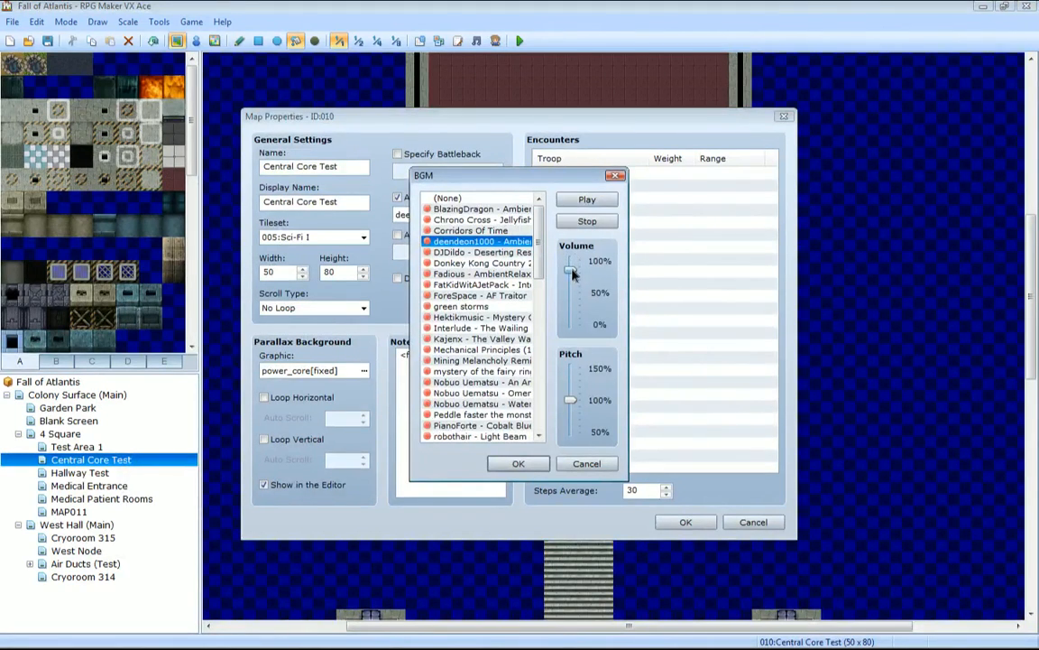
pyautogui.click(531, 462)
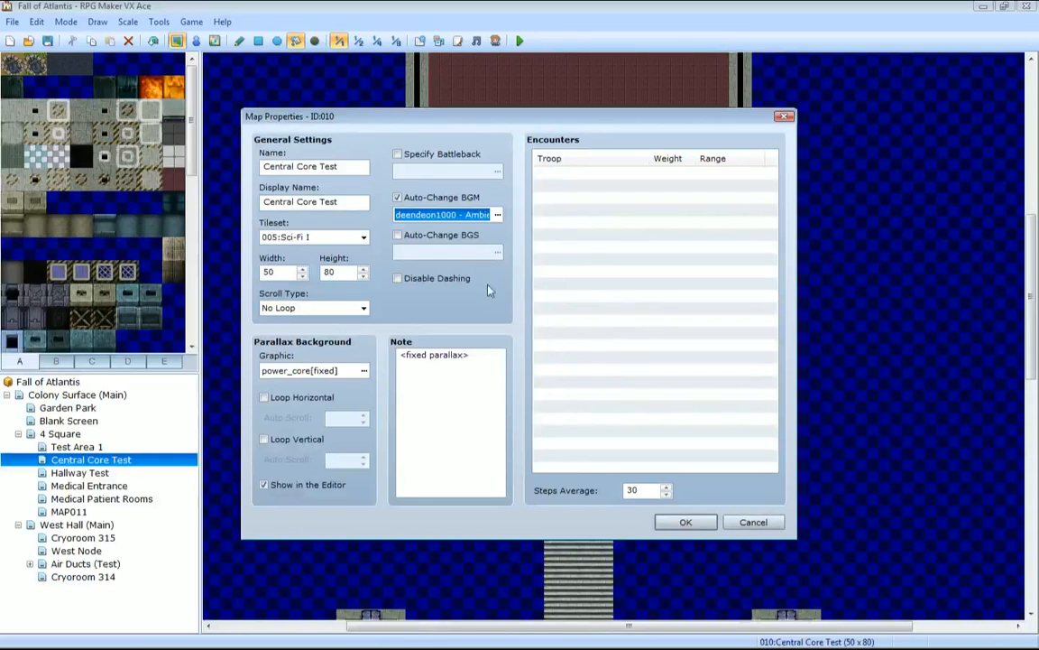
pyautogui.click(686, 522)
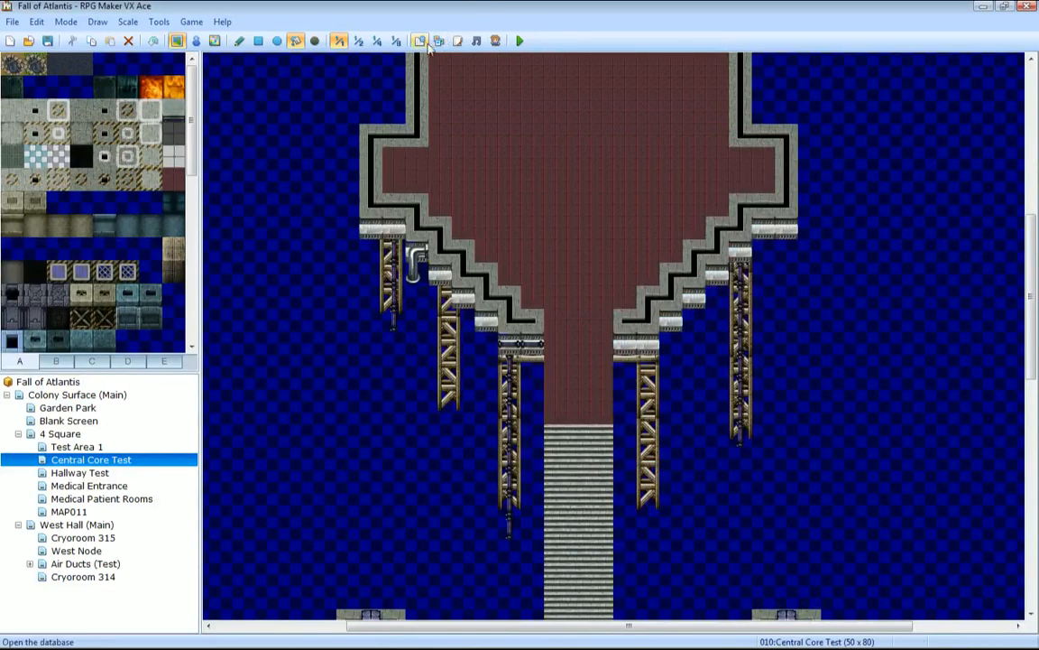
# Fine-tune the Central Core Test background music volume again in the map properties and apply it.
pyautogui.rightClick(122, 460)
pyautogui.click(172, 471)
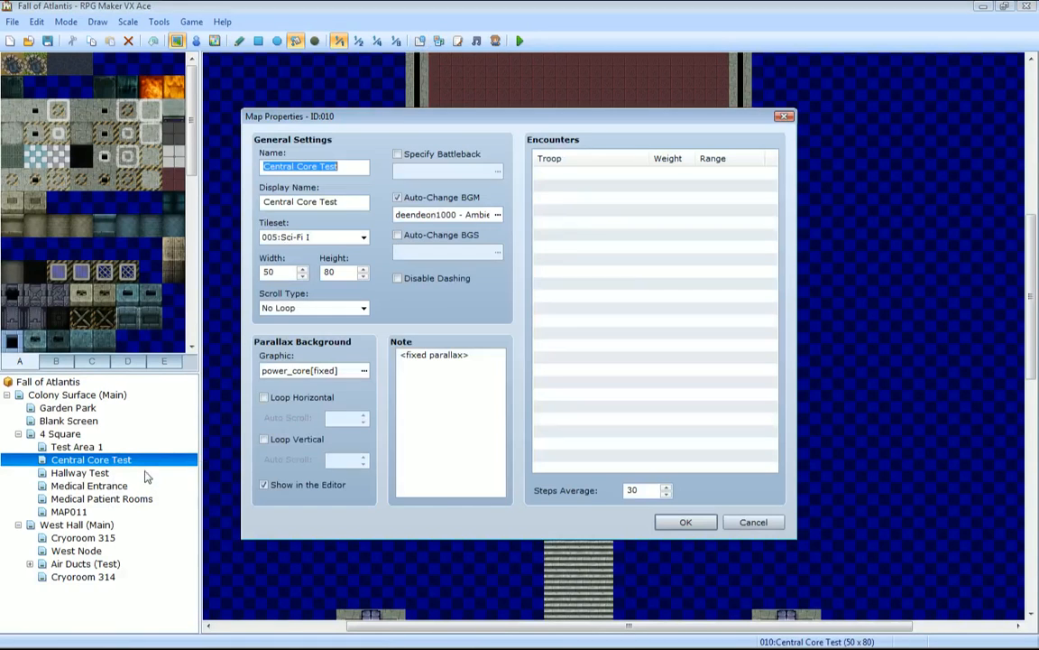
pyautogui.click(497, 215)
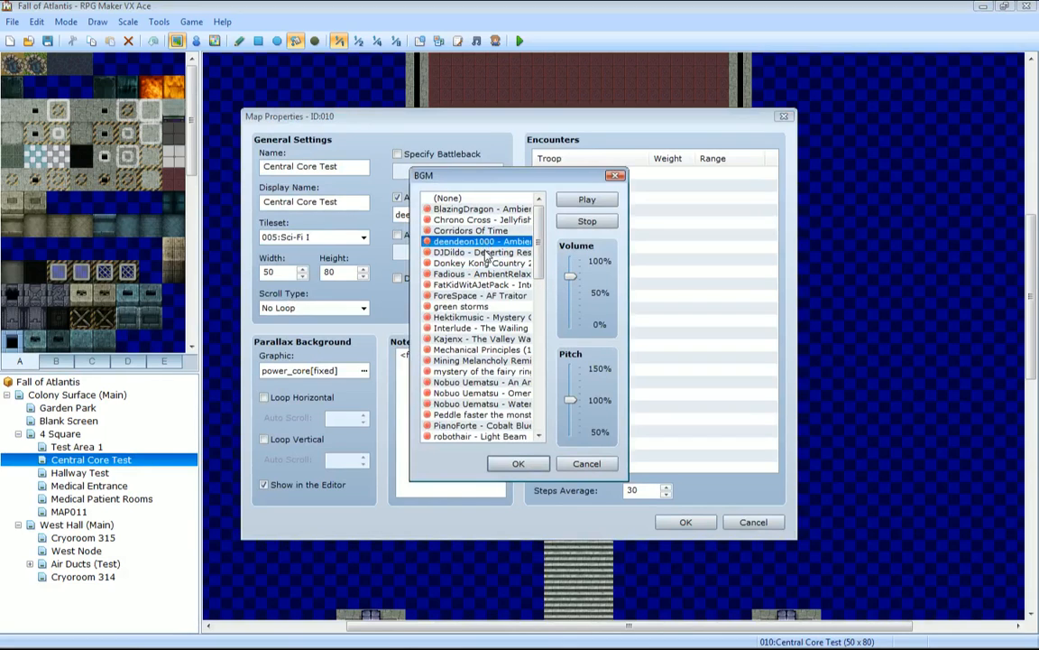
pyautogui.moveTo(574, 278); pyautogui.dragTo(574, 280)
pyautogui.click(542, 461)
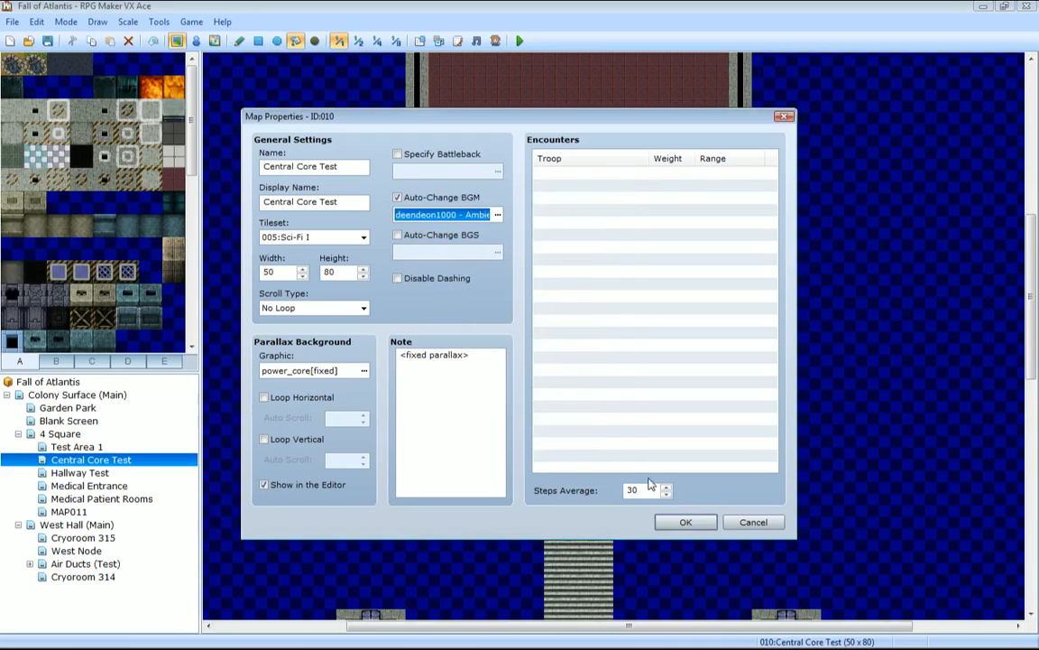
pyautogui.click(690, 524)
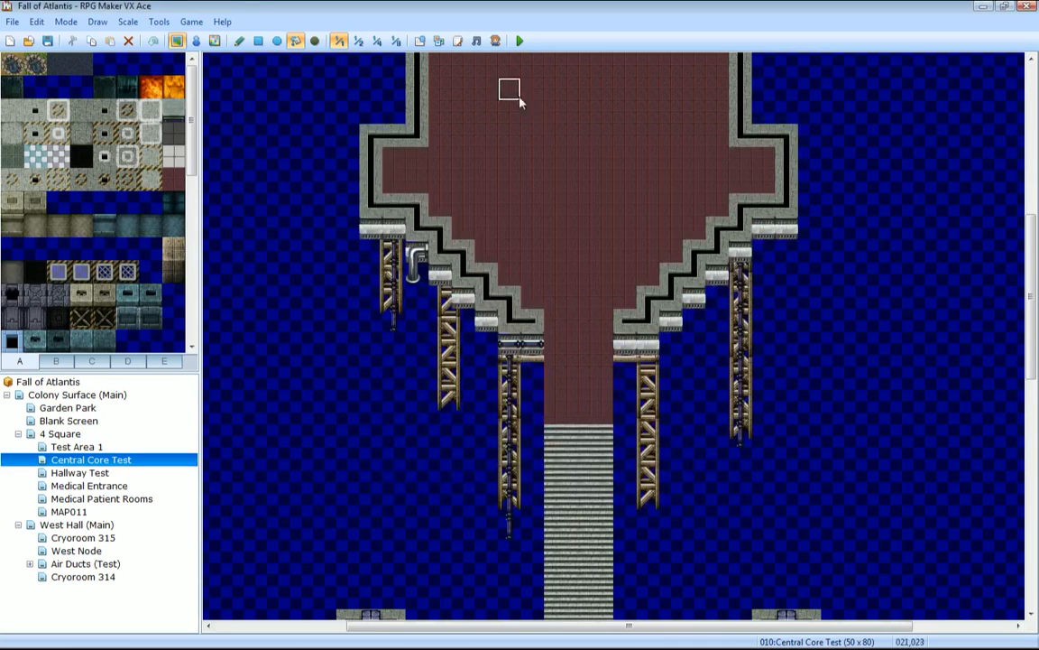
# Browse the background music in the sound test, select ForeSpace - AF Traitor, and close the sound test.
pyautogui.click(477, 41)
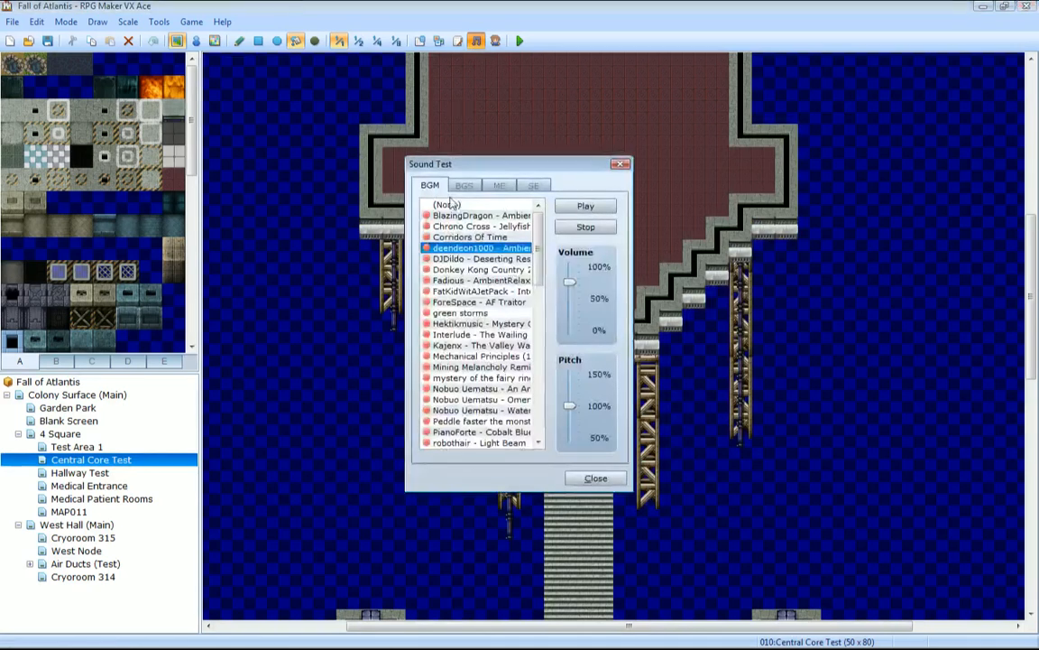
pyautogui.click(482, 303)
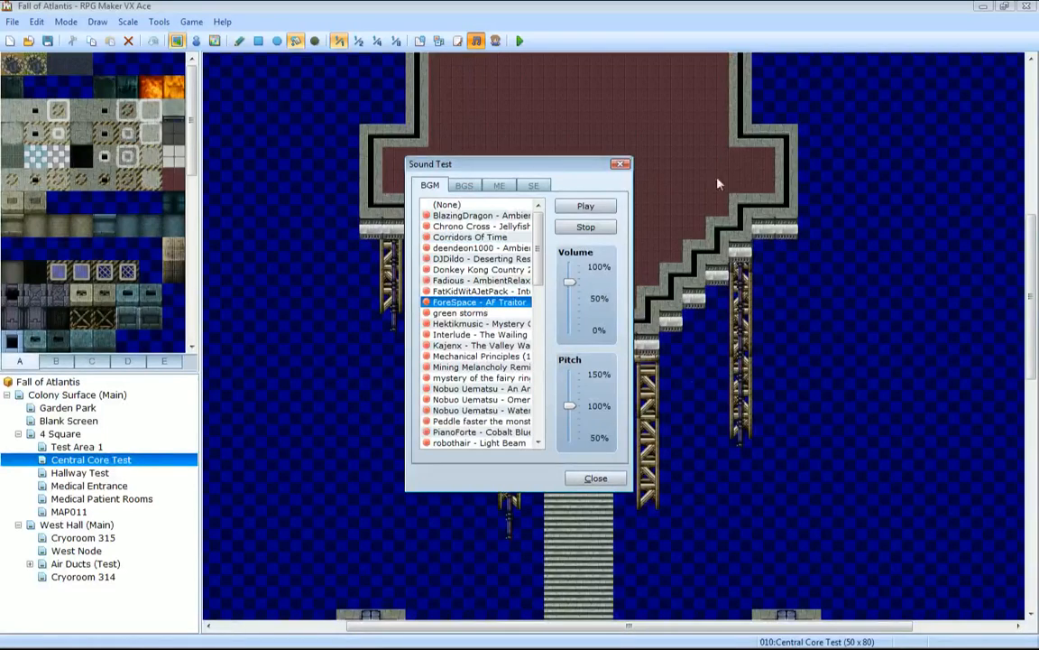
pyautogui.click(596, 478)
pyautogui.scroll(3, 668, 325)
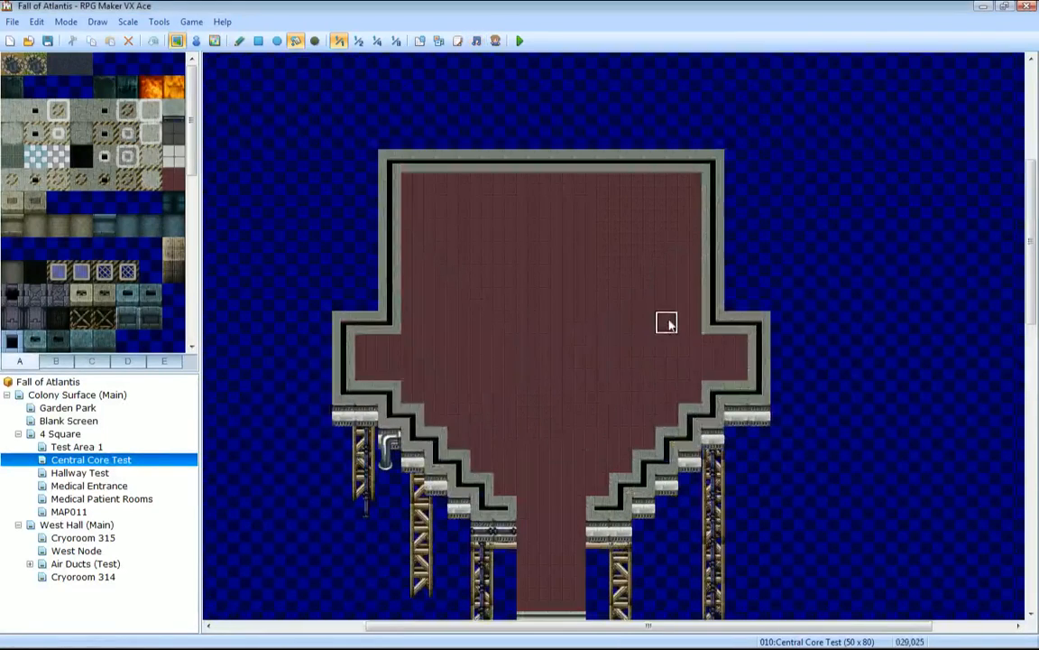
# Review the Garden Park map at 1/4 scale, followed by Blank Screen, 4 Square, Test Area 1 and Central Core Test.
pyautogui.click(90, 408)
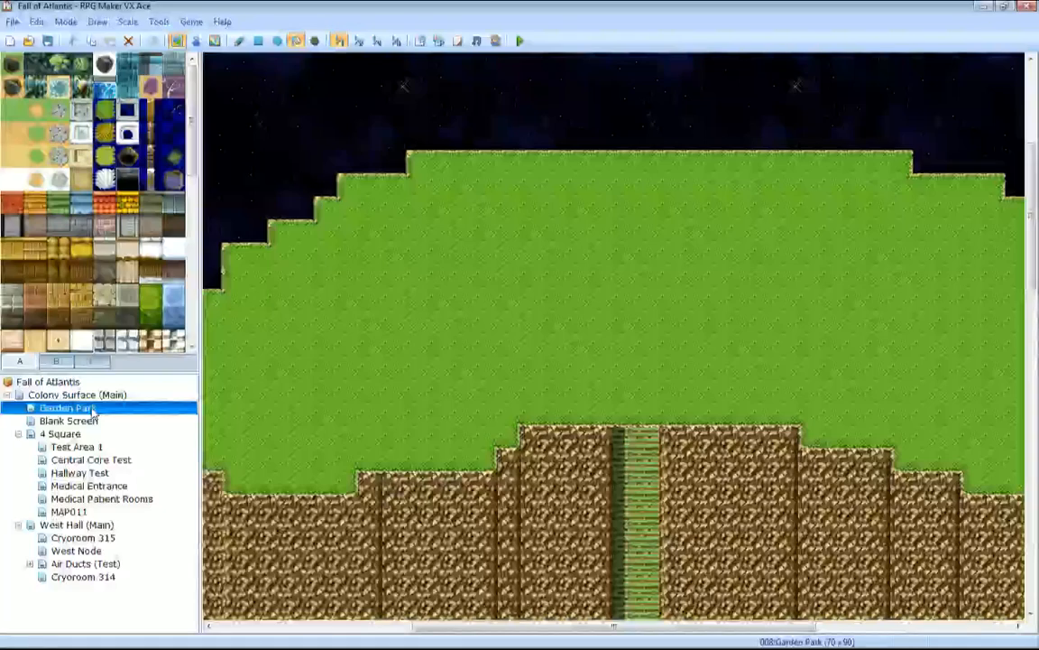
pyautogui.click(377, 40)
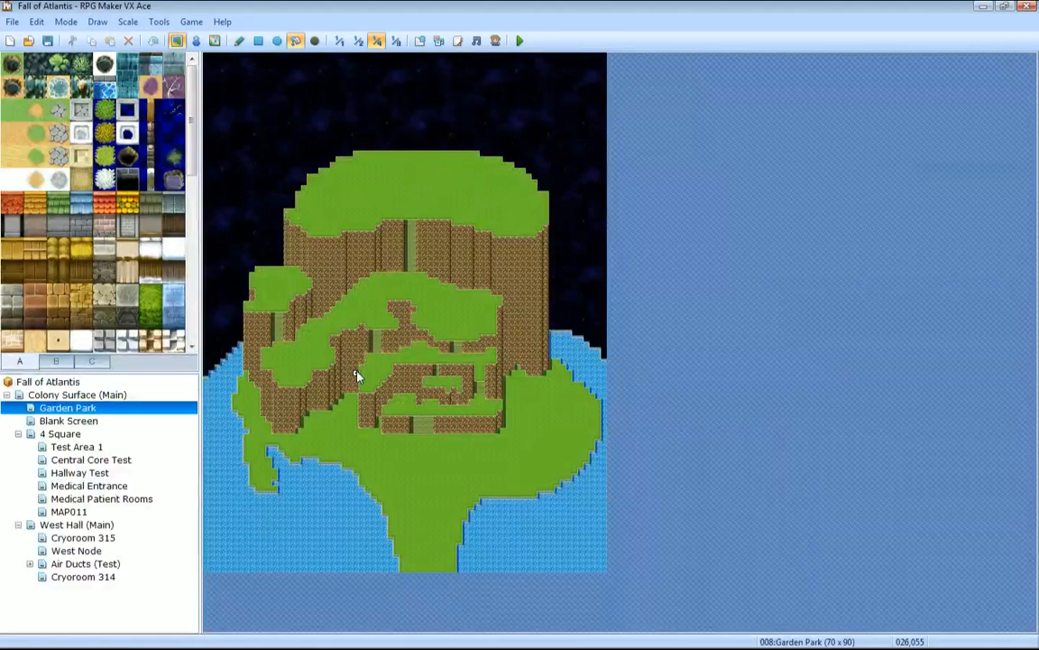
pyautogui.click(65, 420)
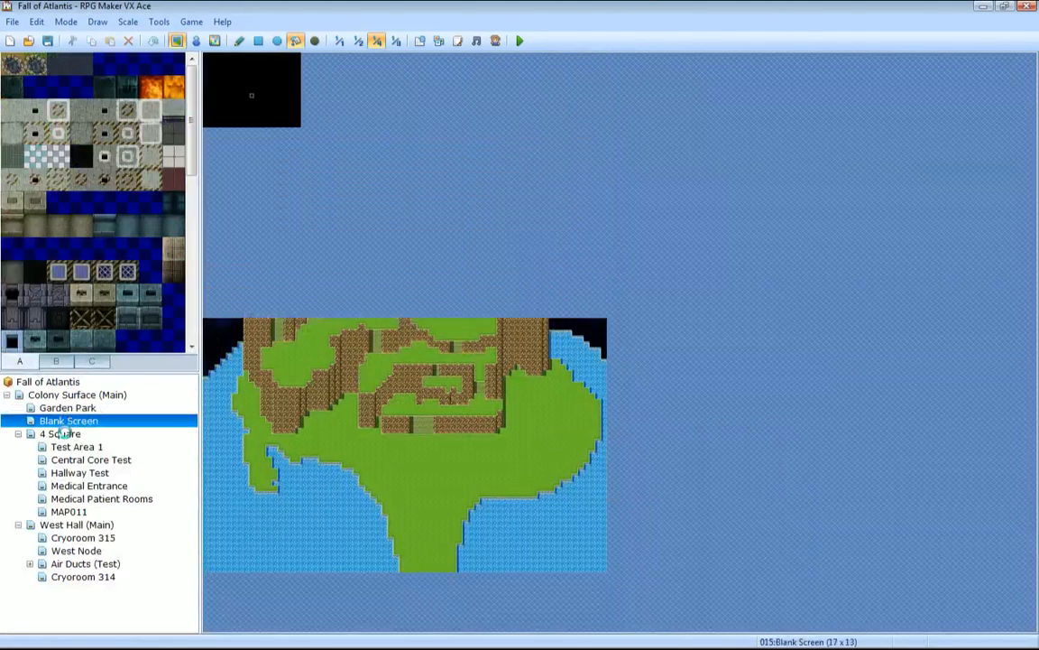
pyautogui.click(60, 434)
pyautogui.click(63, 447)
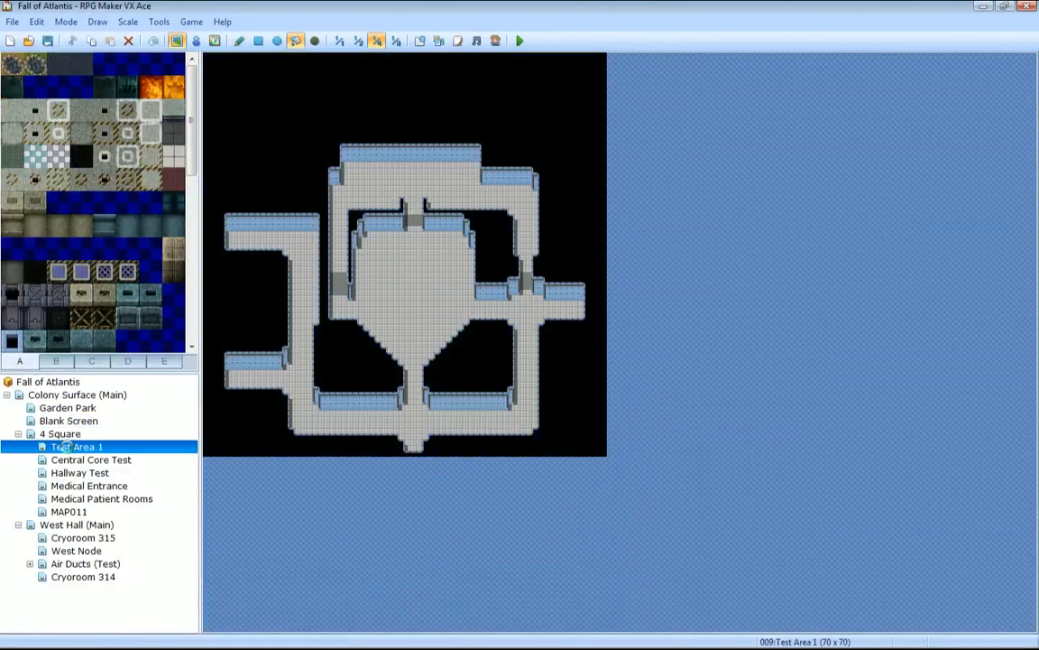
pyautogui.click(73, 460)
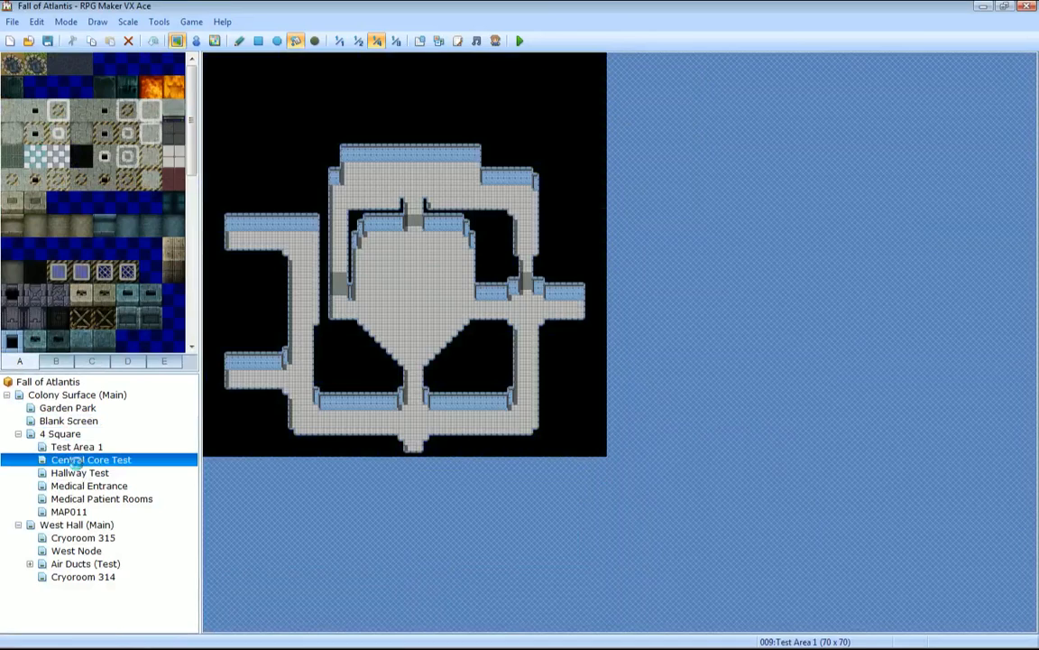
# Look over the Hallway Test, Medical Entrance, Medical Patient Rooms, MAP011 and West Hall (Main) maps in turn.
pyautogui.click(77, 473)
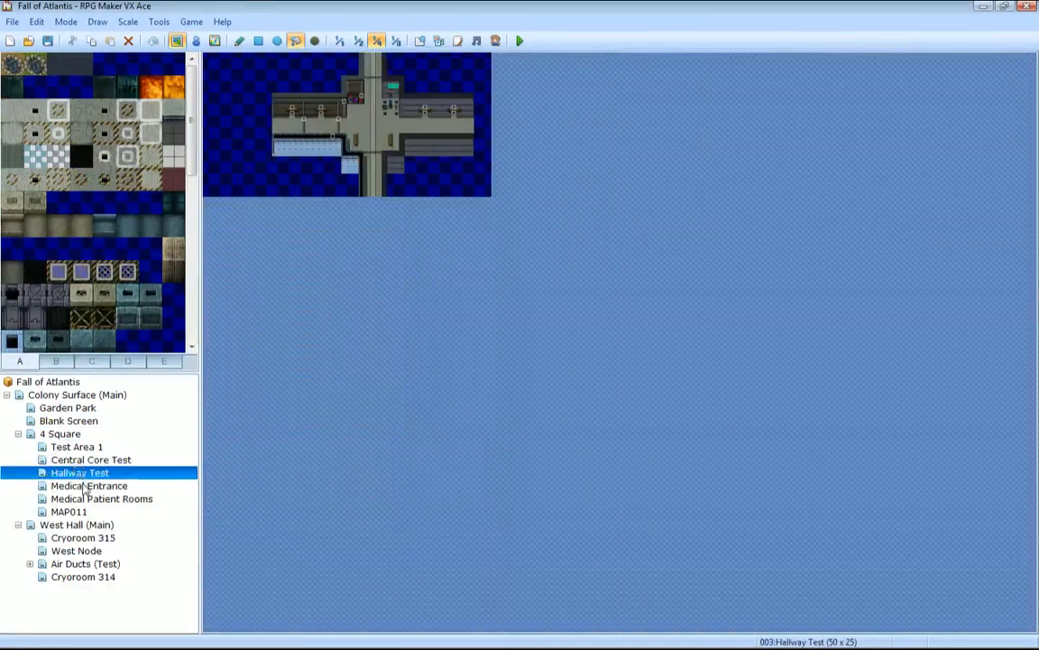
pyautogui.click(85, 487)
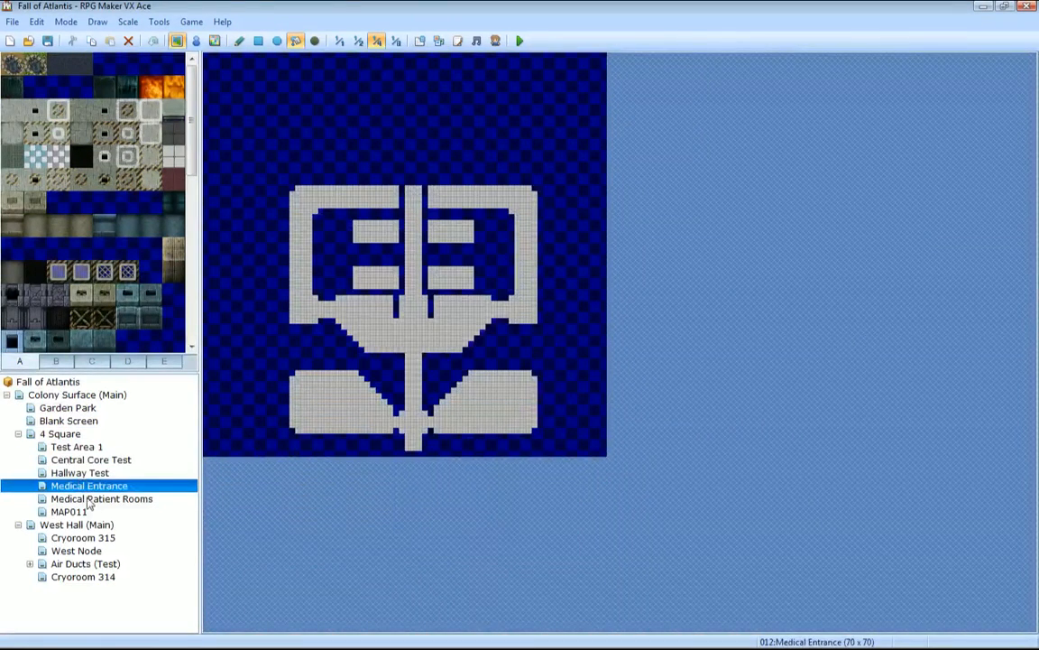
pyautogui.click(89, 502)
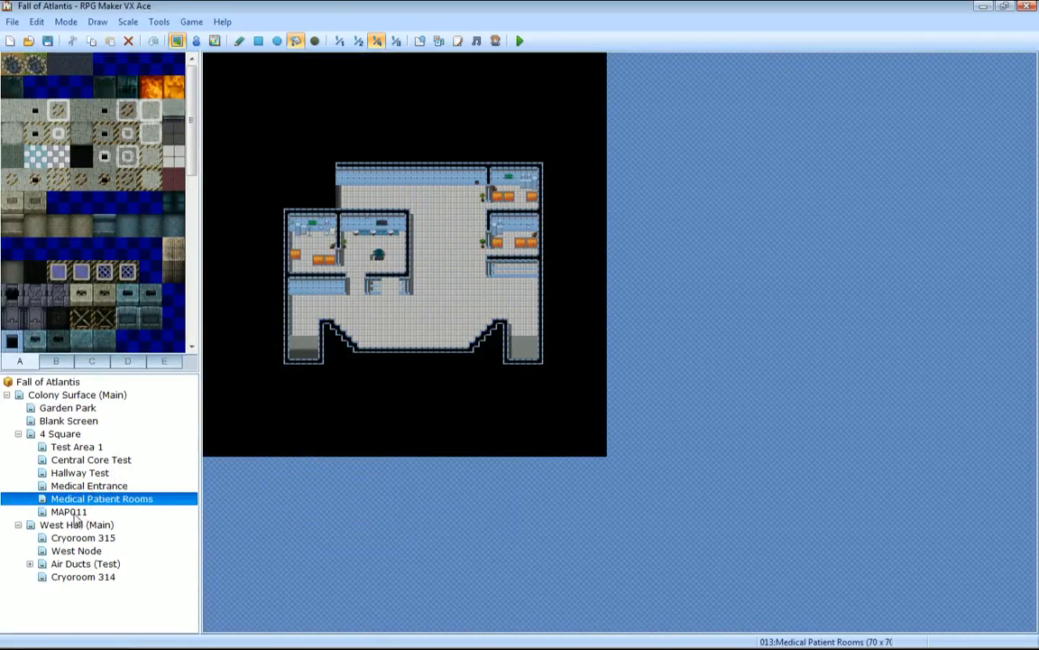
pyautogui.click(69, 512)
pyautogui.click(74, 524)
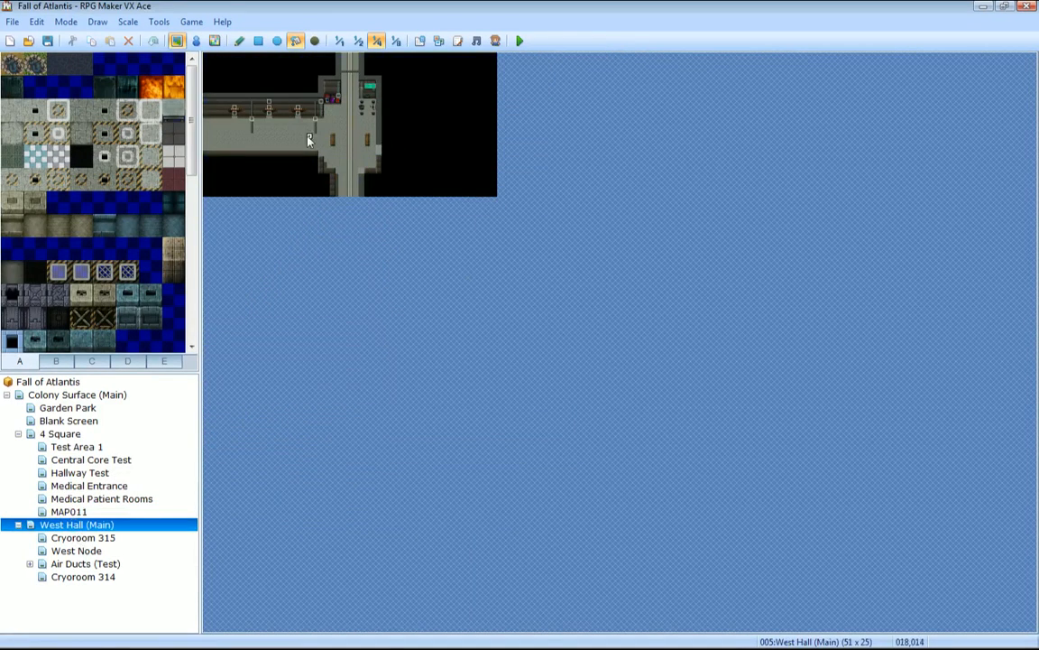
# Examine the Cryoroom 315 and West Node maps at full scale.
pyautogui.click(104, 539)
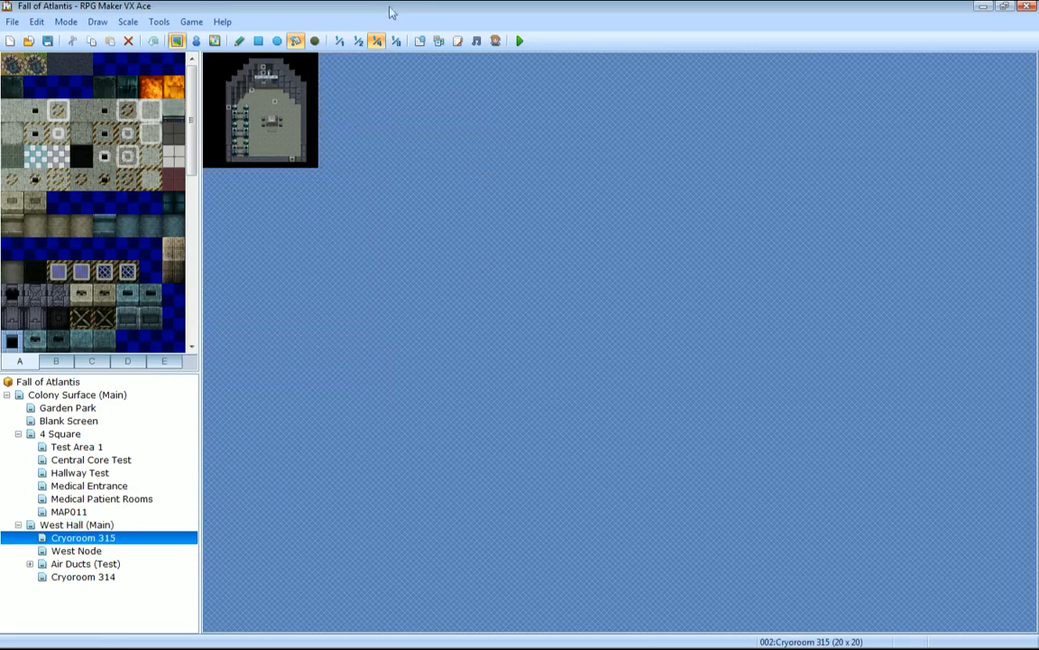
pyautogui.click(340, 40)
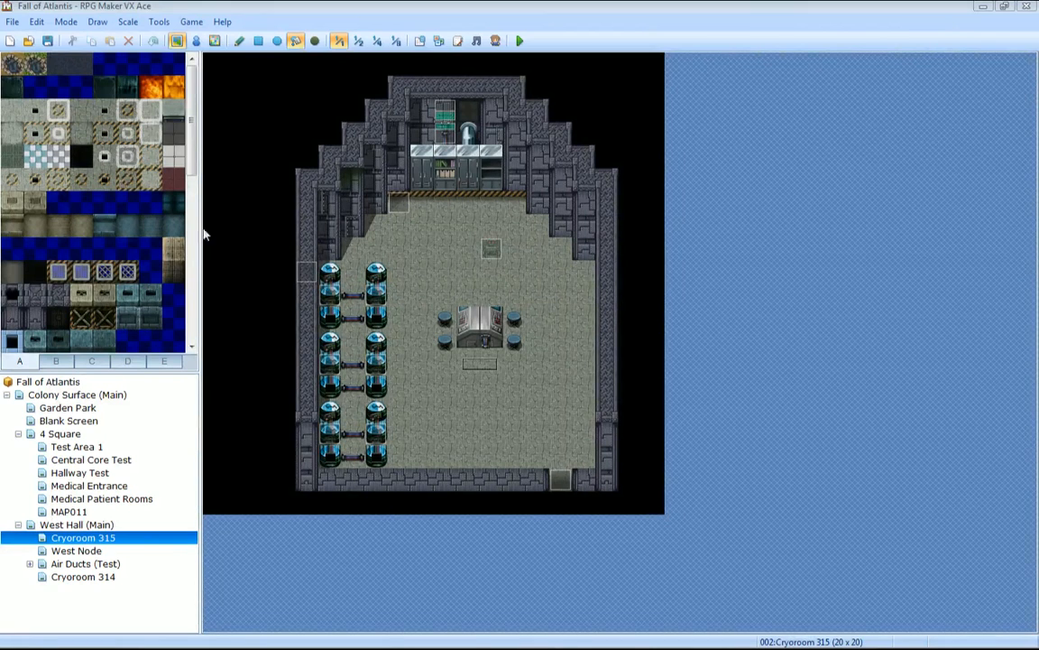
pyautogui.click(90, 551)
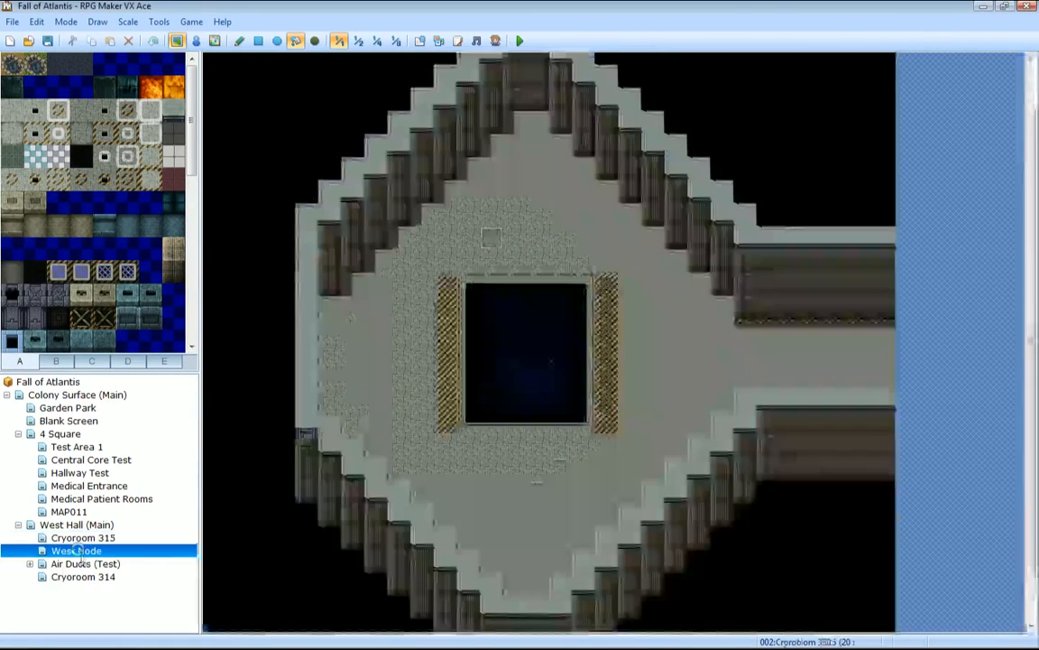
# Examine the layouts of the Air Ducts (Test) and Air Ducts (Turbine Room) maps at 1/4 scale.
pyautogui.click(95, 563)
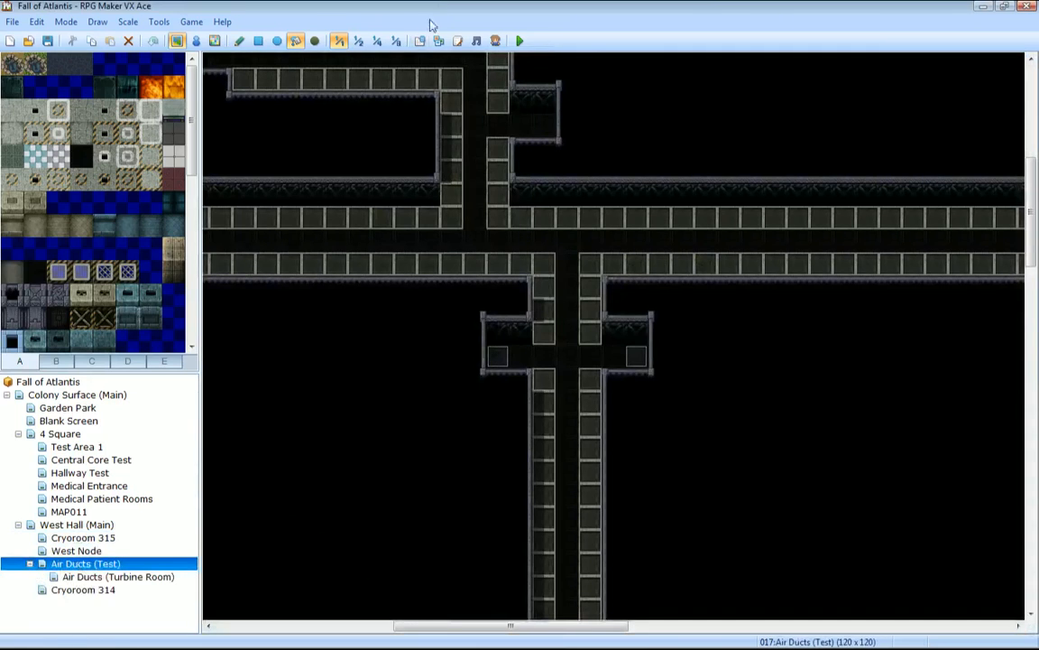
pyautogui.click(377, 40)
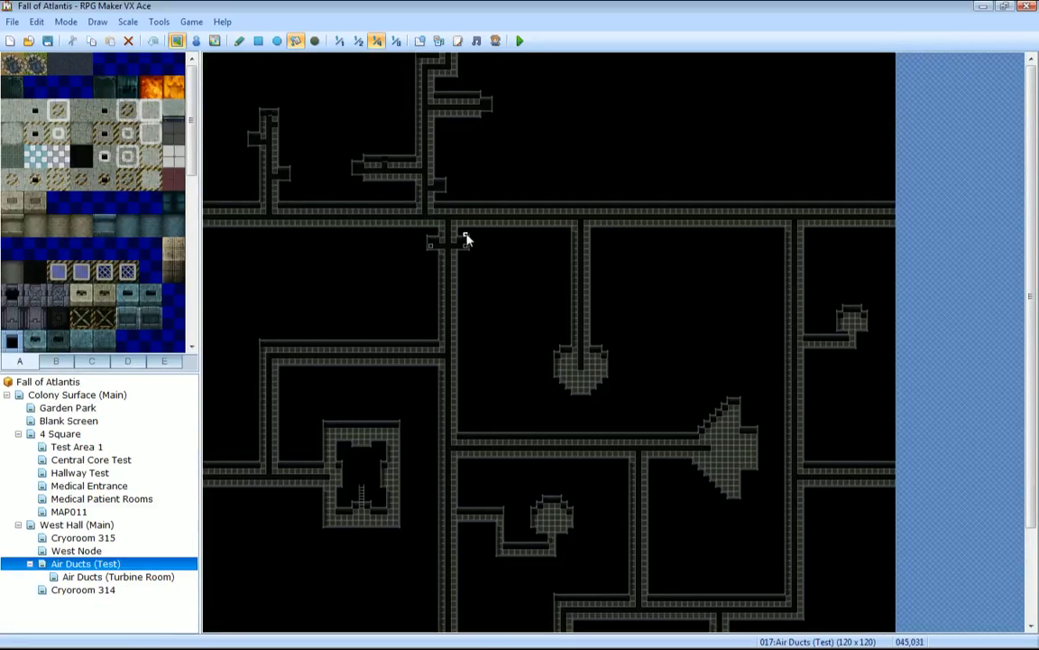
pyautogui.click(86, 577)
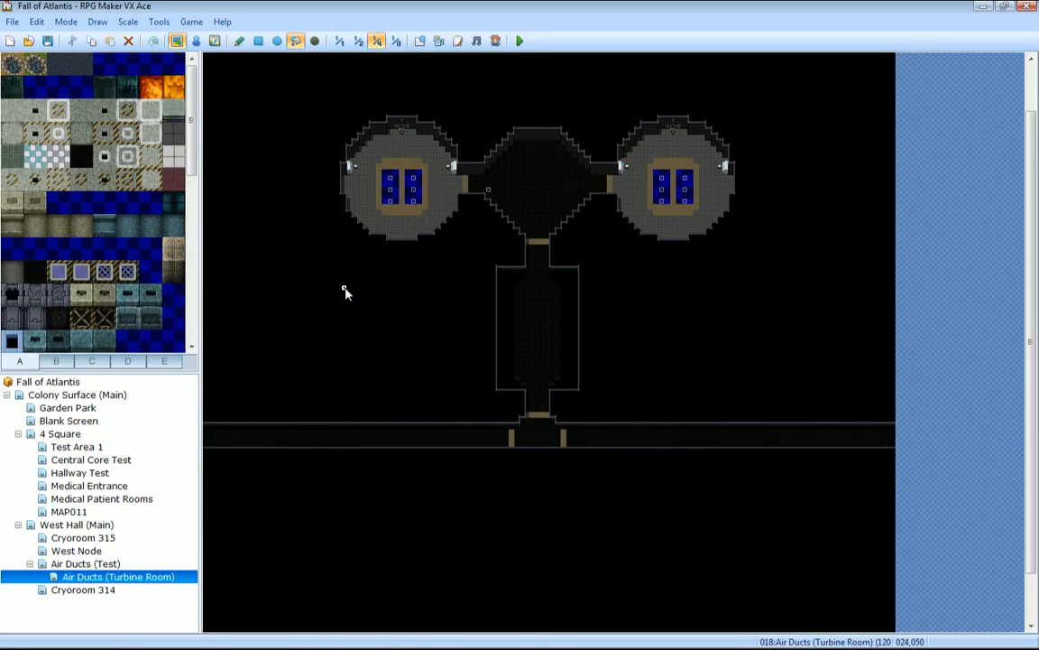
pyautogui.scroll(-2, 376, 492)
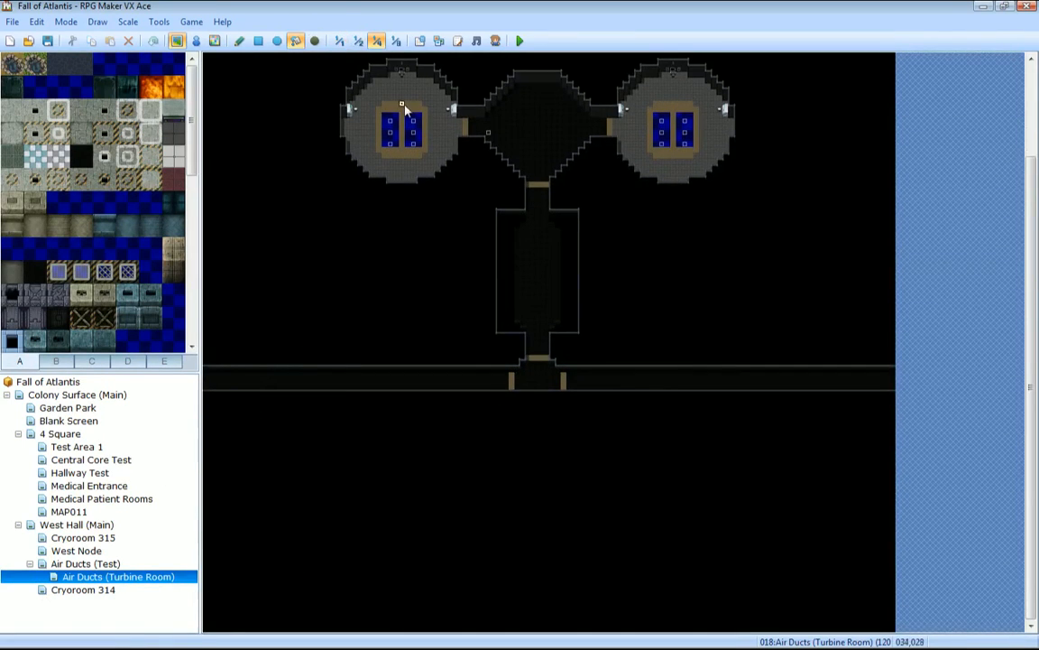
# Set the player's starting position on the bottom-left tile (000,119) of the Air Ducts (Turbine Room) map.
pyautogui.click(339, 40)
pyautogui.moveTo(351, 530); pyautogui.dragTo(277, 589, button='middle')
pyautogui.press('F6')
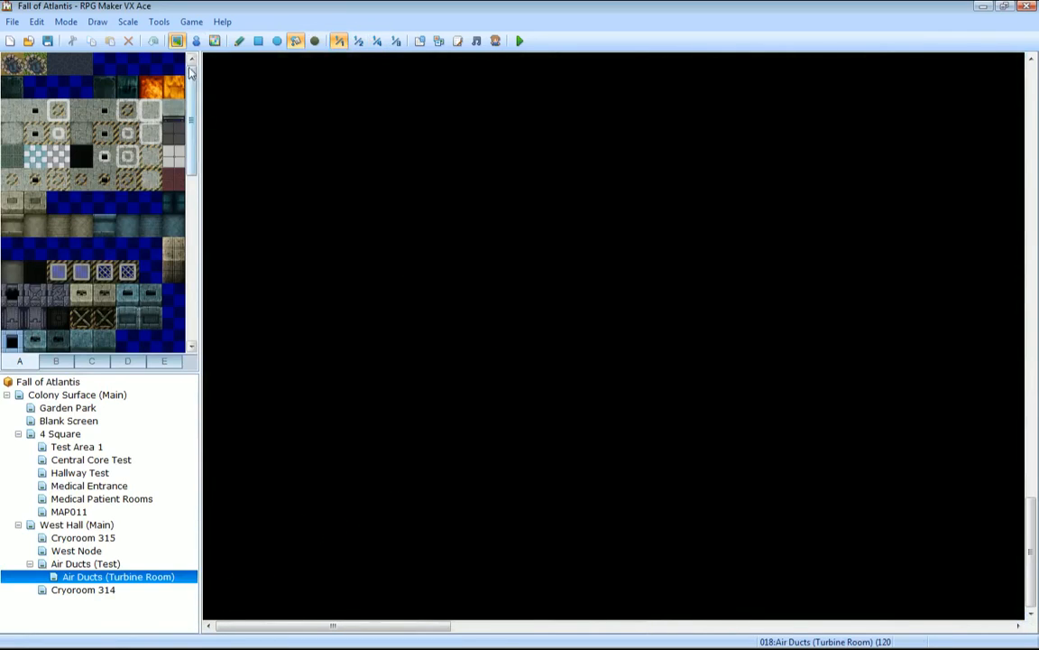
pyautogui.rightClick(217, 617)
pyautogui.moveTo(307, 598)
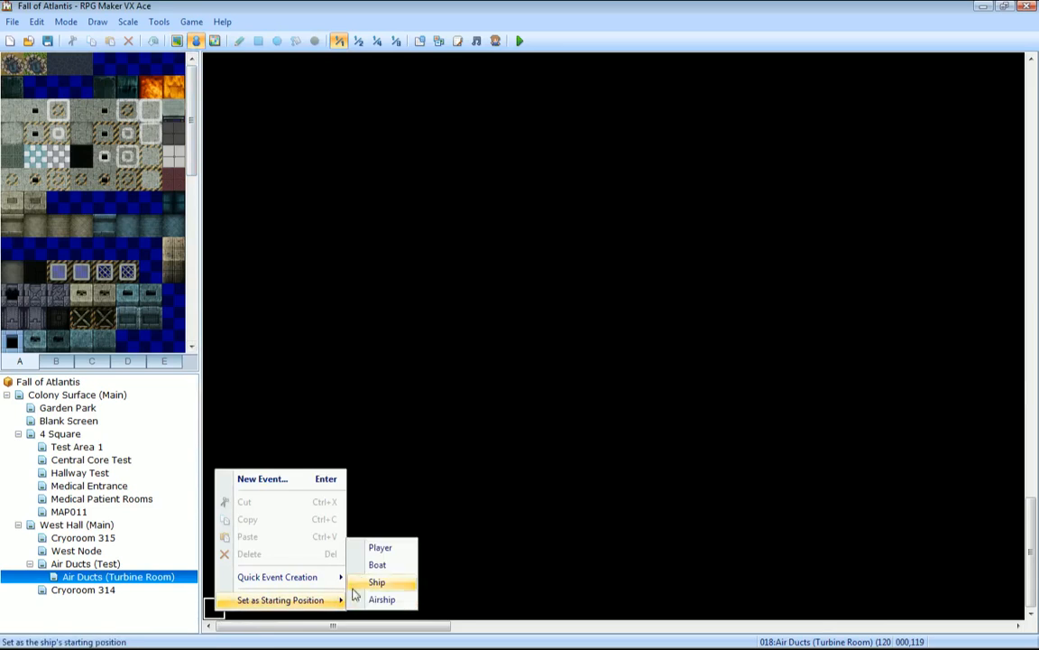
pyautogui.click(371, 549)
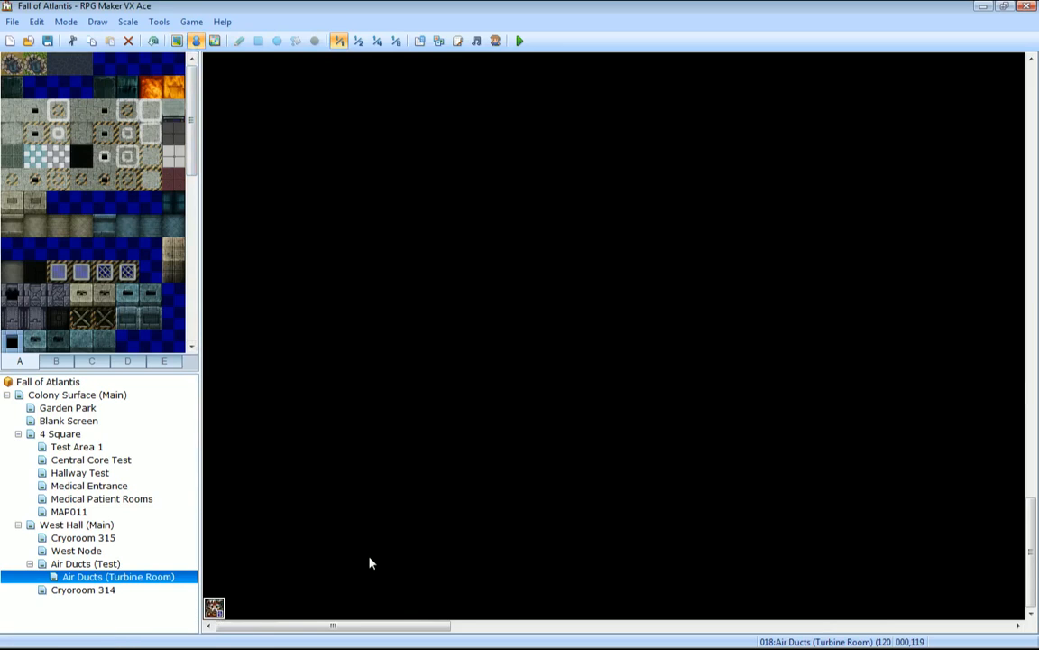
# Copy the event at tile (033,032) of the 4 Square map onto tile (000,118) of Air Ducts (Turbine Room).
pyautogui.click(83, 473)
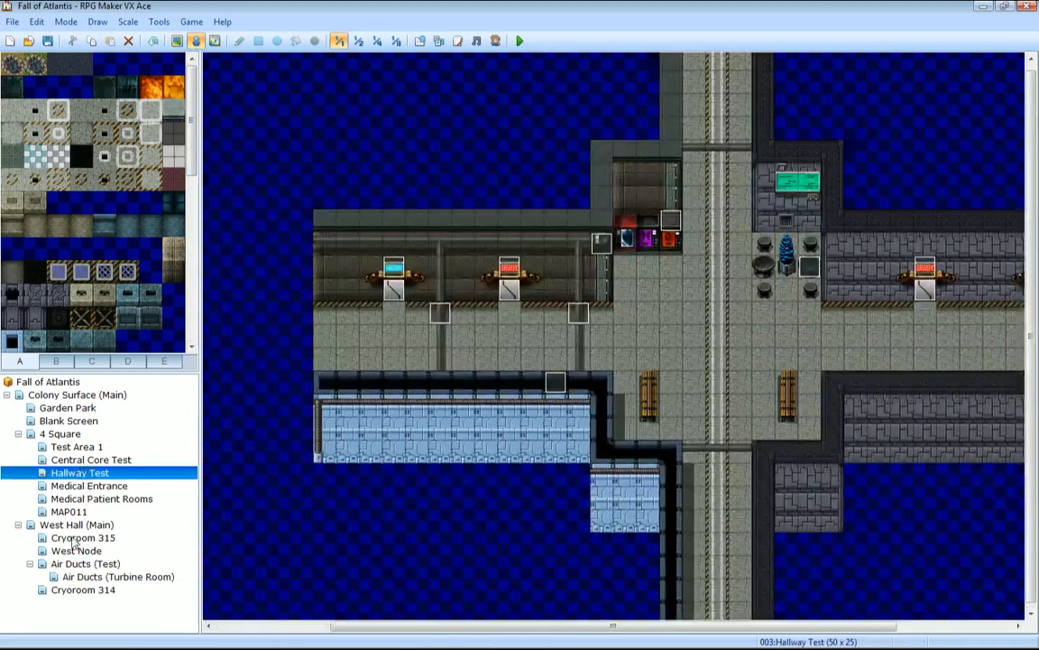
pyautogui.click(77, 550)
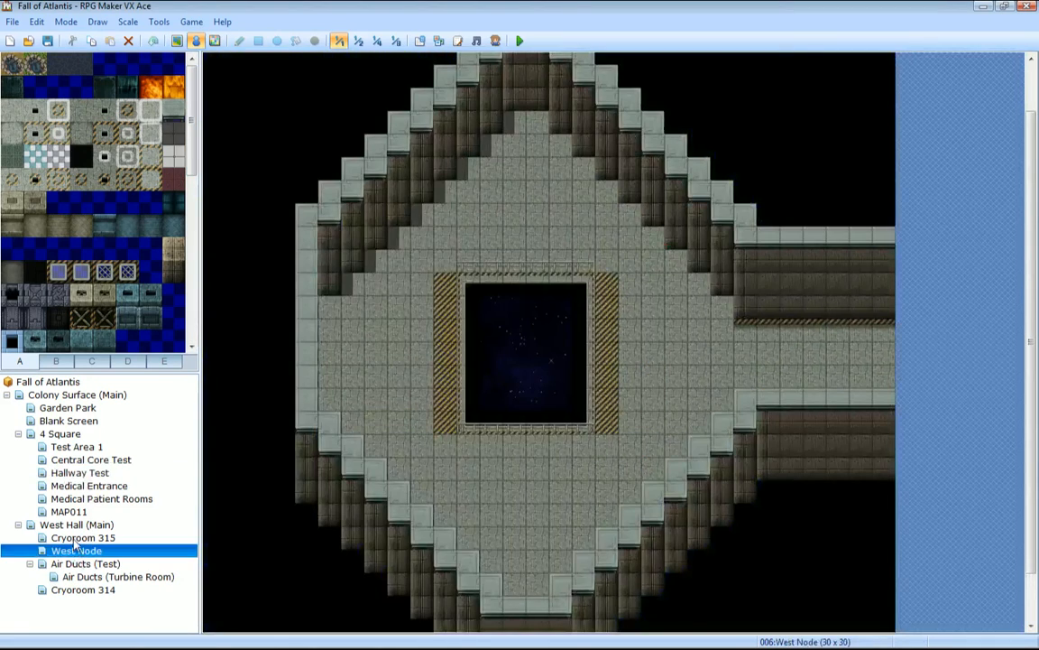
pyautogui.click(82, 433)
pyautogui.rightClick(584, 278)
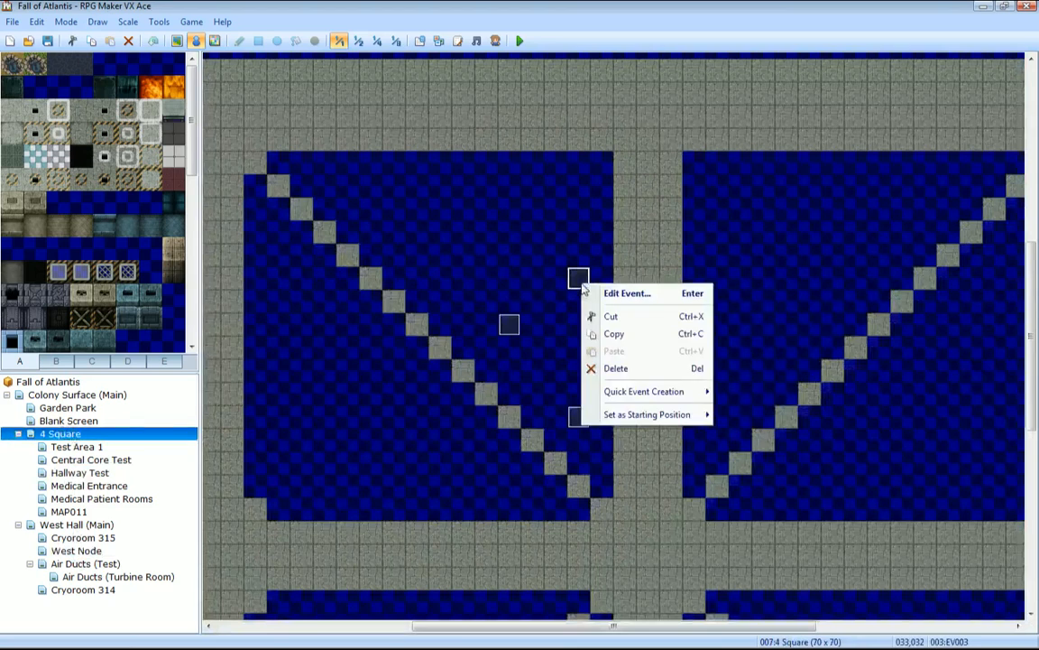
pyautogui.click(611, 332)
pyautogui.click(101, 577)
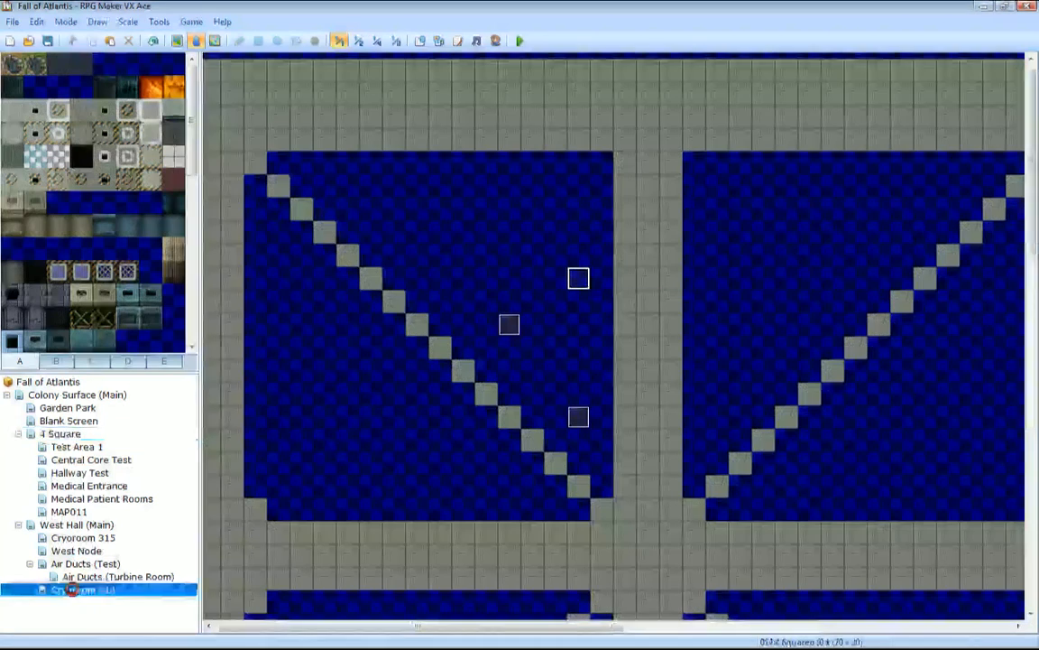
pyautogui.rightClick(214, 584)
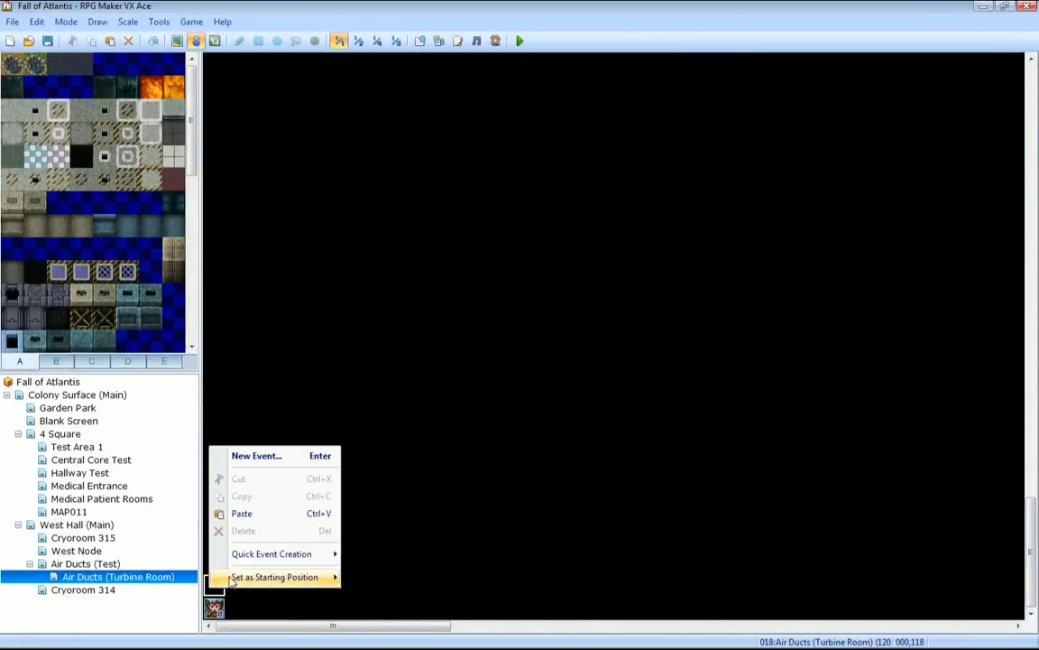
pyautogui.click(256, 514)
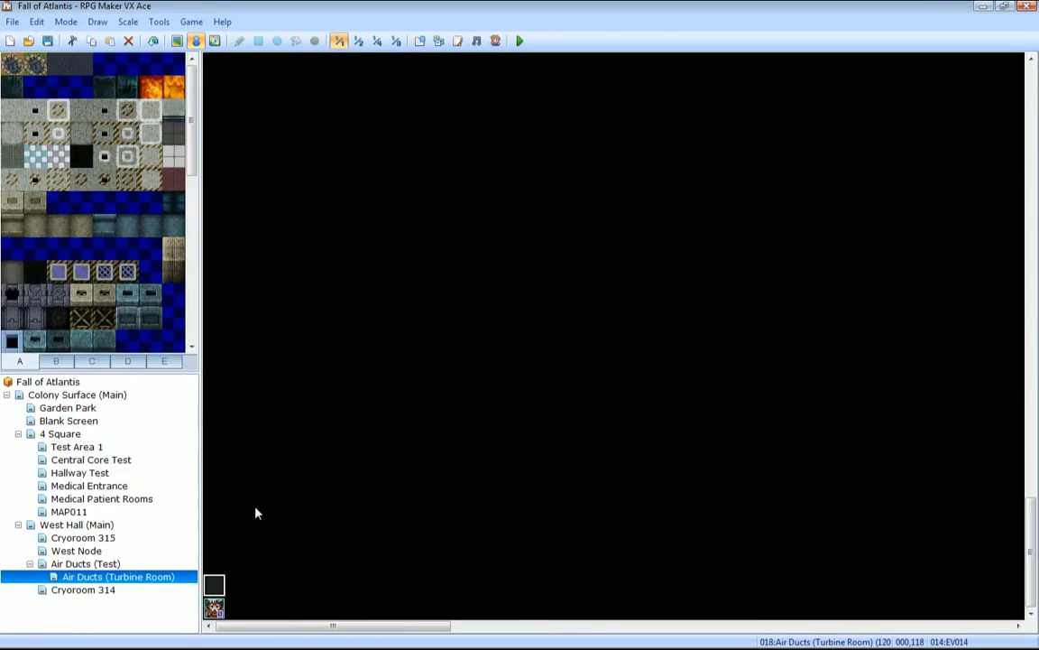
# Check the width and height in the map properties of Air Ducts (Turbine Room).
pyautogui.rightClick(98, 578)
pyautogui.click(150, 430)
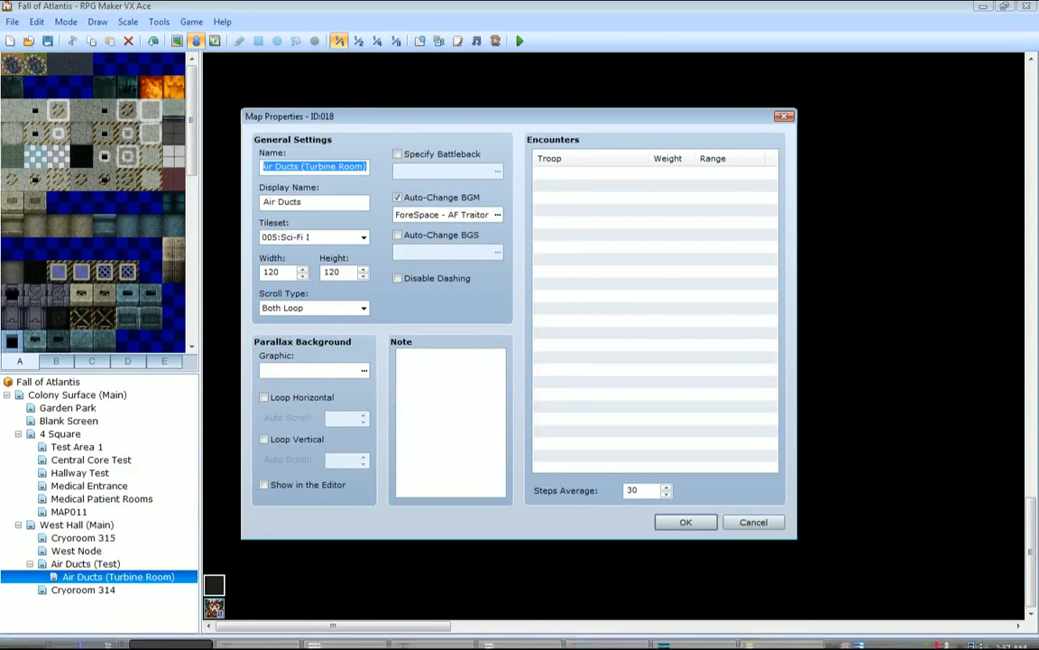
# Switch to GIMP and close the streamchairs.jpg and FuturisticTileEcrEB.png images.
pyautogui.moveTo(269, 641)
pyautogui.click(347, 638)
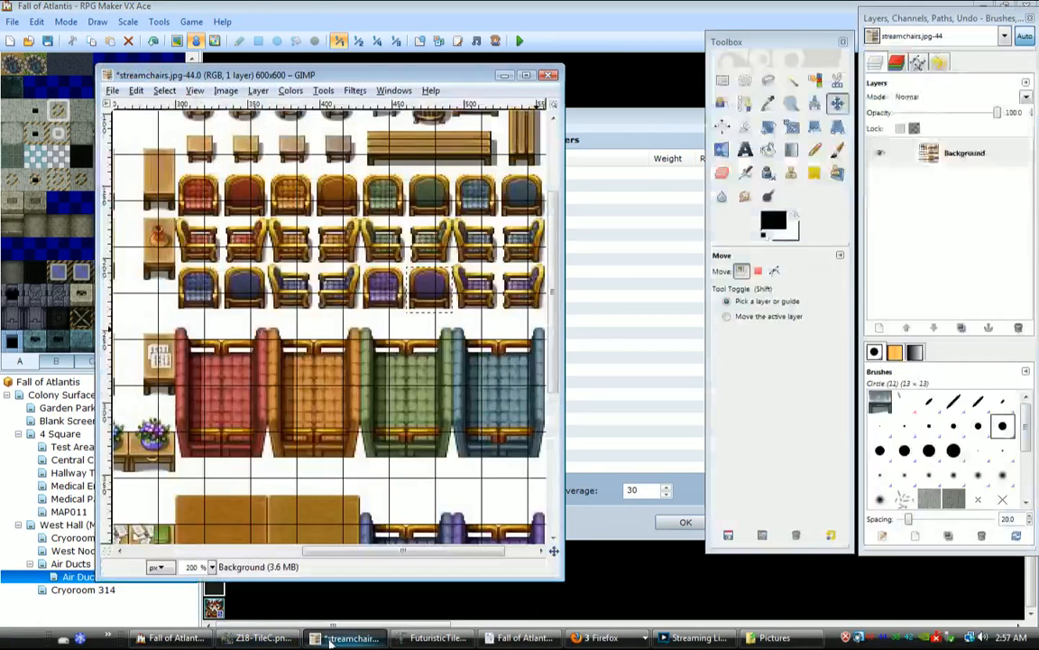
pyautogui.rightClick(341, 637)
pyautogui.click(365, 626)
pyautogui.click(347, 387)
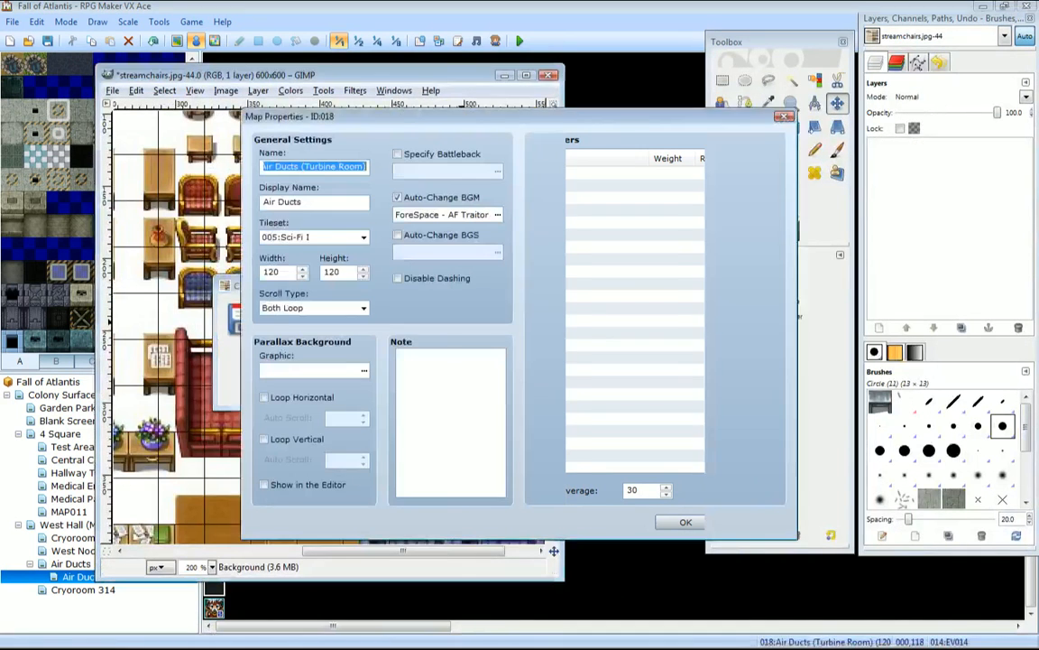
pyautogui.click(362, 638)
pyautogui.rightClick(362, 638)
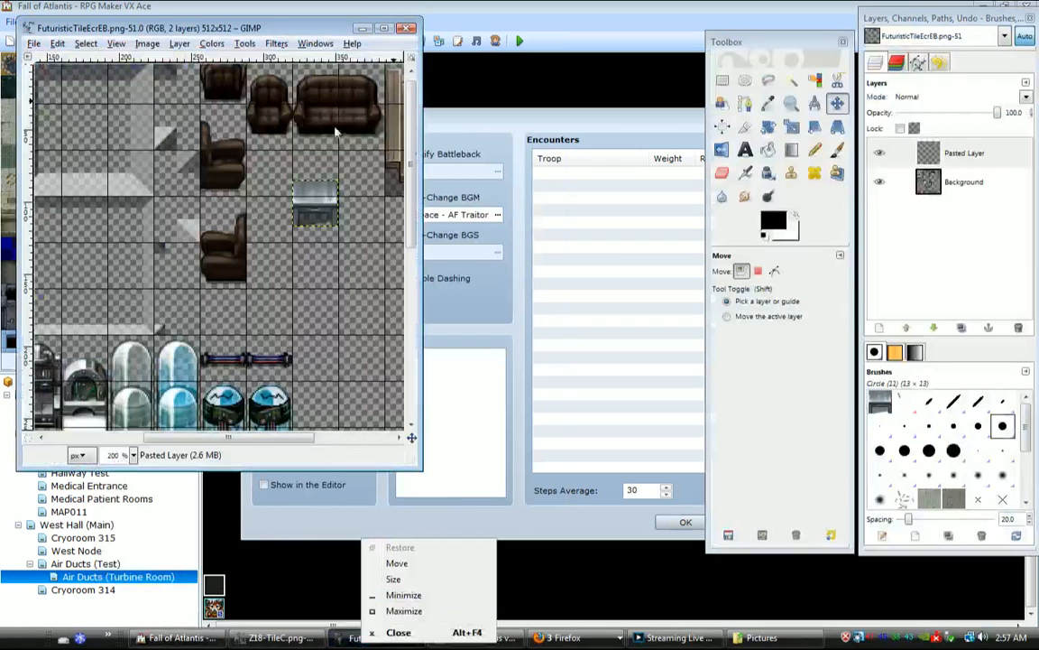
pyautogui.click(404, 33)
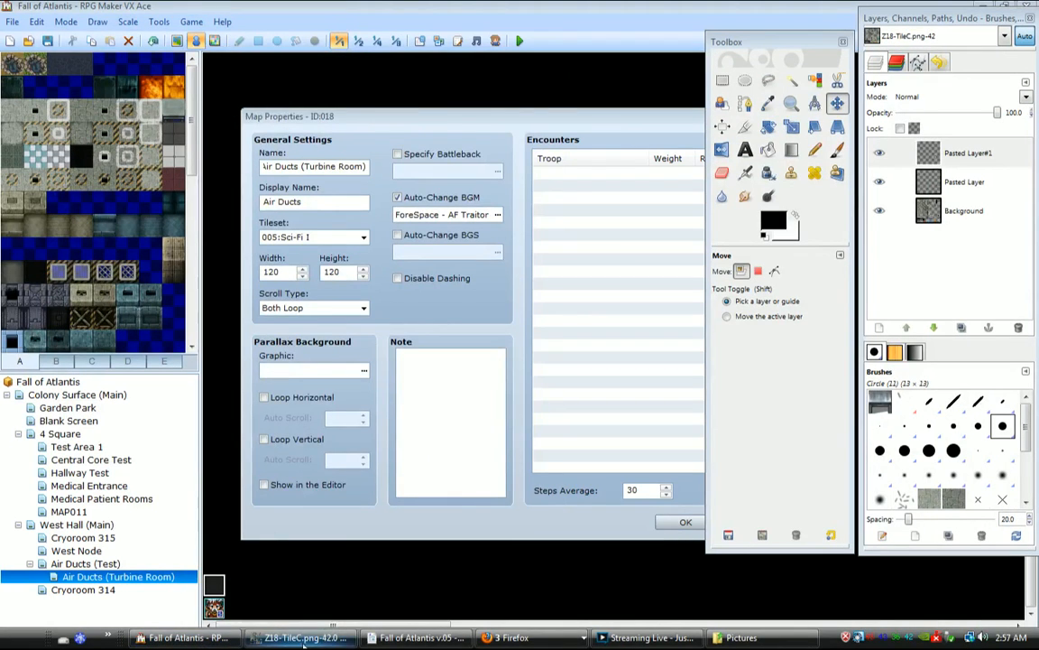
# Bring up the Z18-TileC.png image in GIMP and open the settings for creating a new image.
pyautogui.click(305, 638)
pyautogui.click(213, 83)
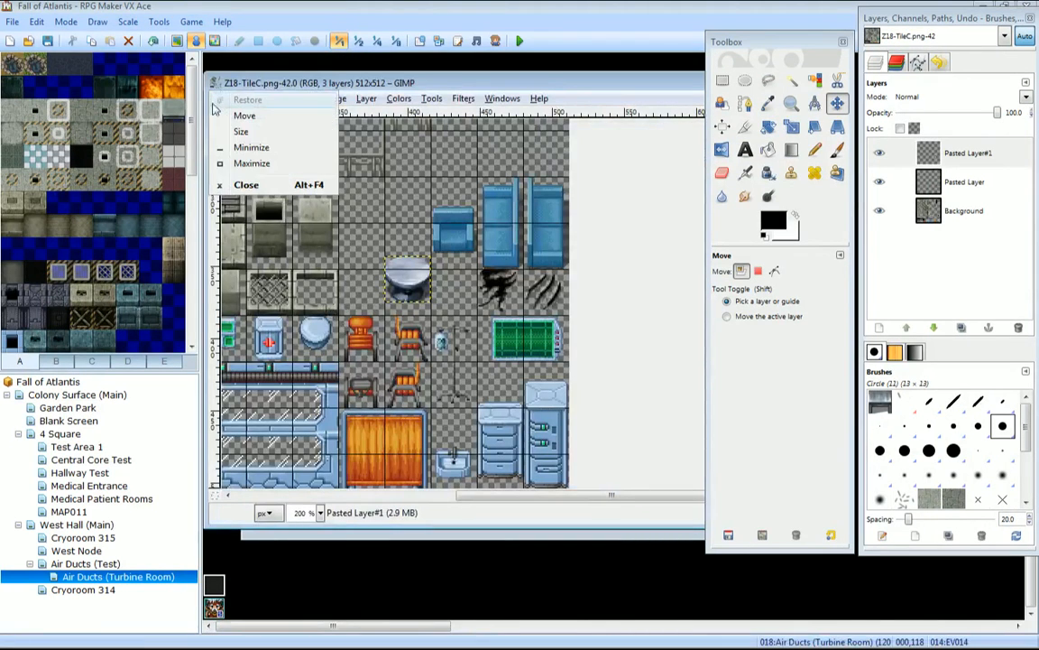
pyautogui.click(221, 98)
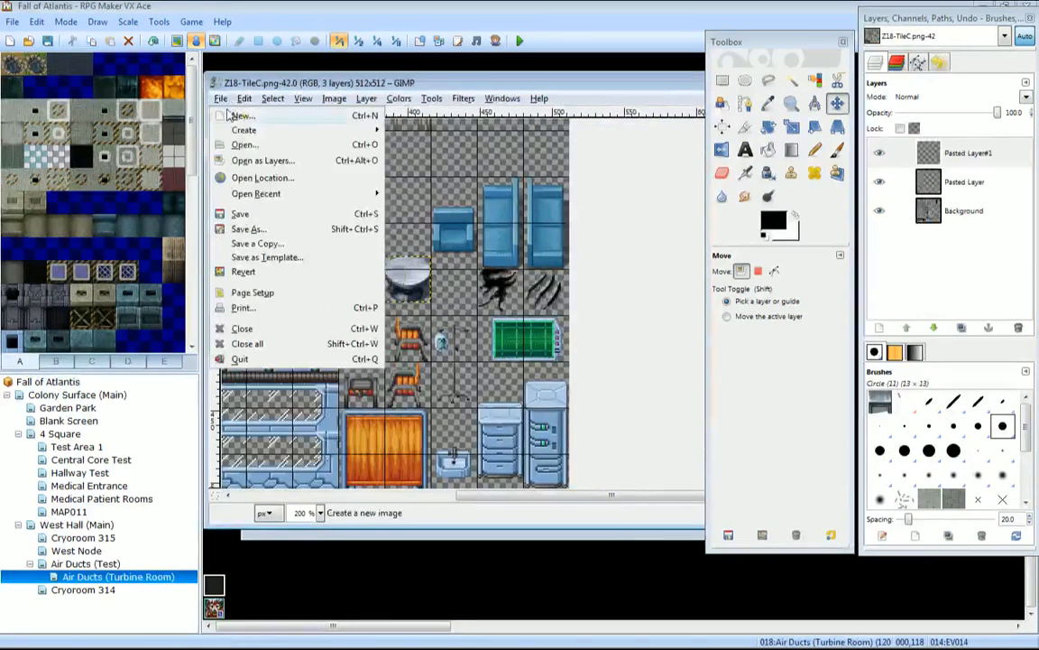
pyautogui.click(240, 115)
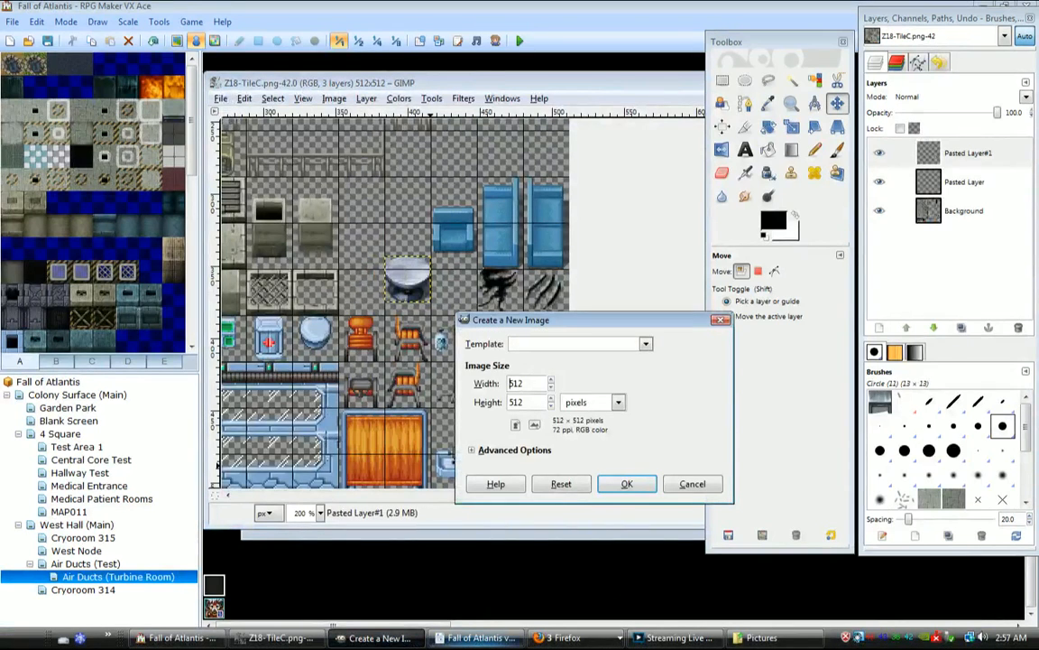
# Open the Windows Calculator and multiply 120 by 32 to get the map size in pixels.
pyautogui.click(18, 637)
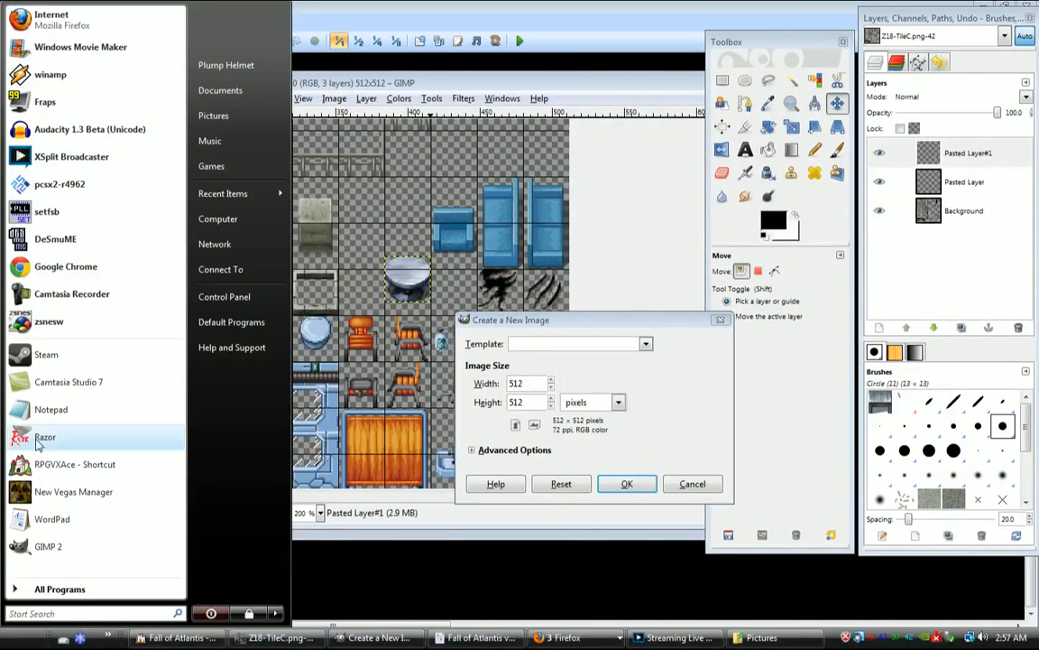
pyautogui.write('calc')
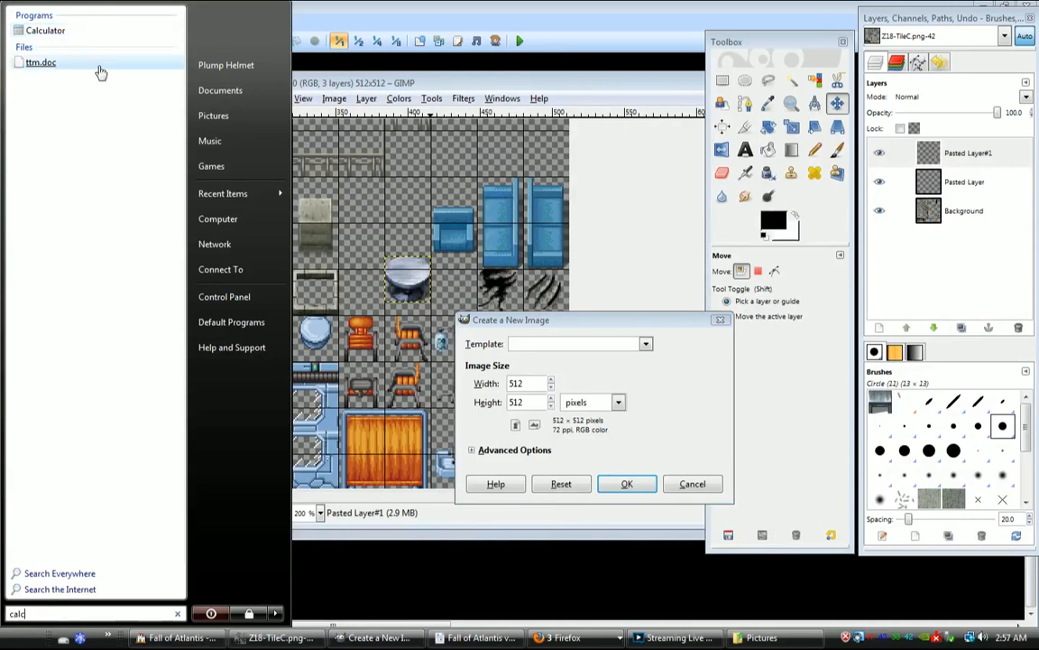
pyautogui.click(46, 30)
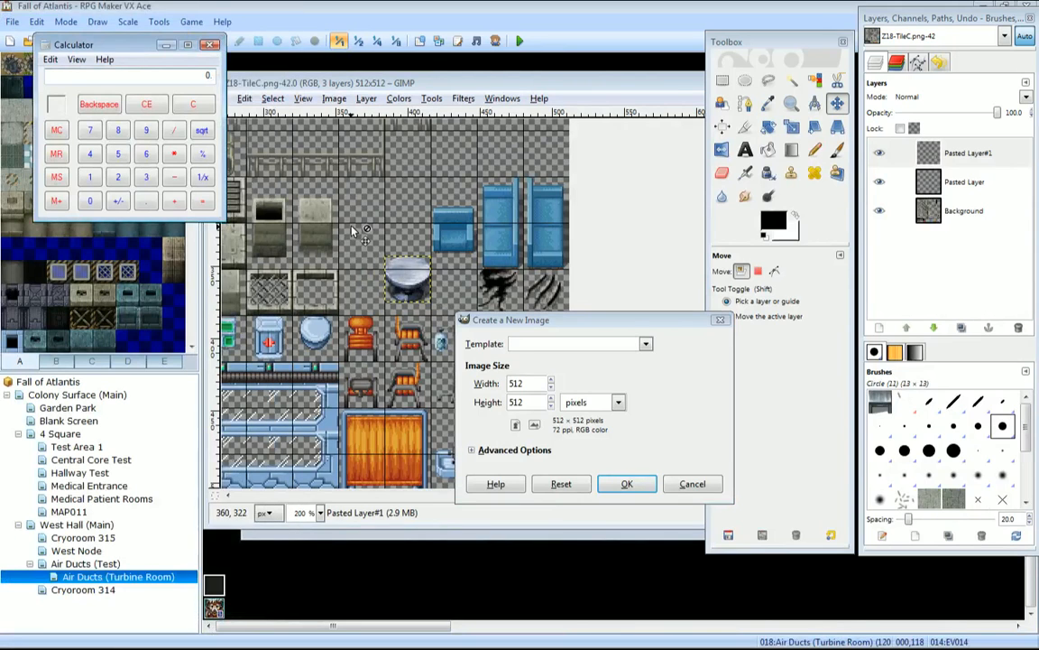
pyautogui.write('120*32')
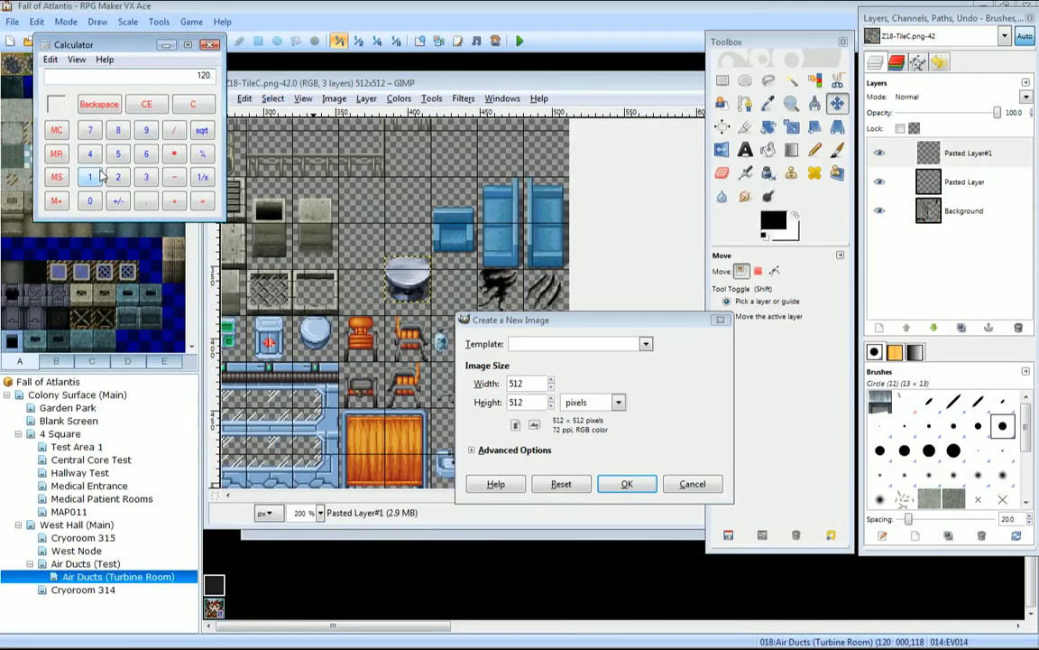
pyautogui.press('Return')
# Set the new GIMP image's width and height to 3840 pixels and create it.
pyautogui.click(526, 383)
pyautogui.press('BackSpace')
pyautogui.press('BackSpace')
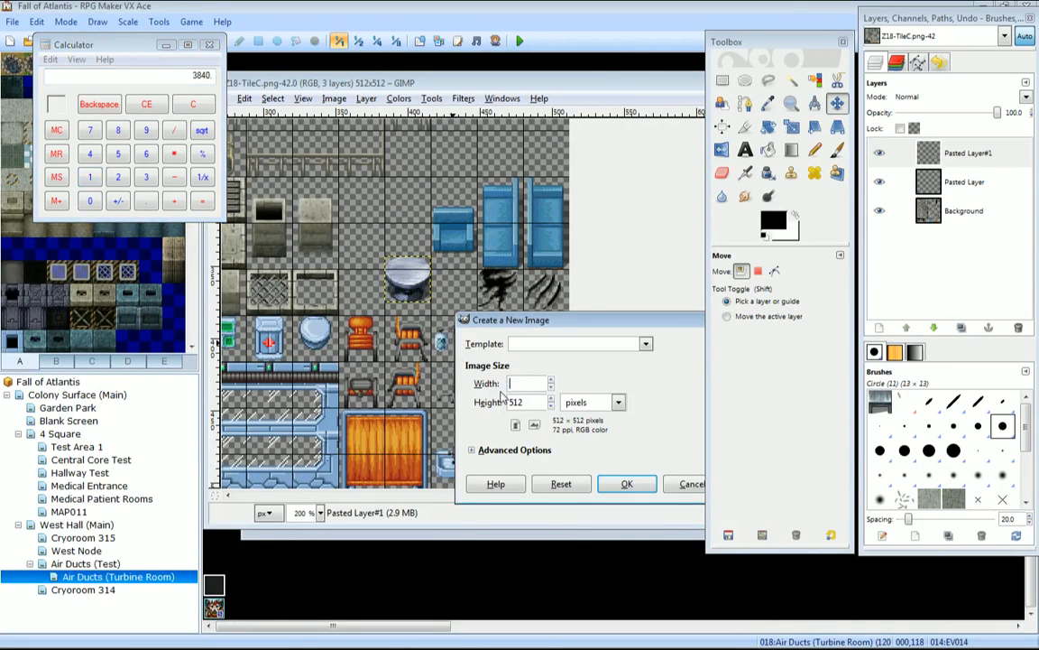
pyautogui.write('3870')
pyautogui.press('BackSpace')
pyautogui.write('40')
pyautogui.press('Tab')
pyautogui.write('3840')
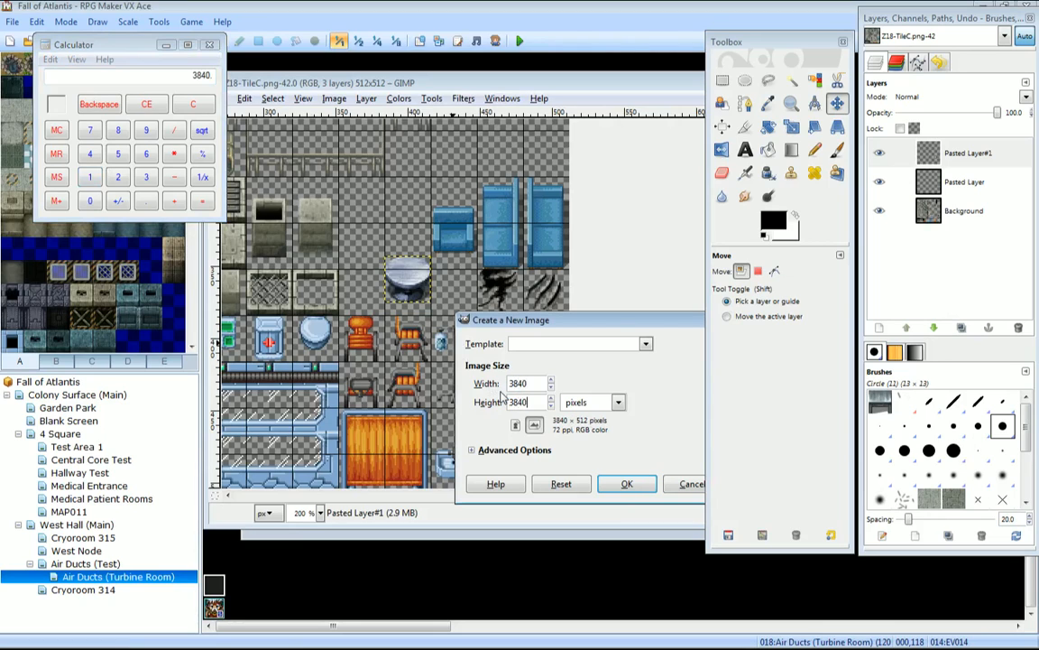
pyautogui.click(626, 484)
pyautogui.click(626, 482)
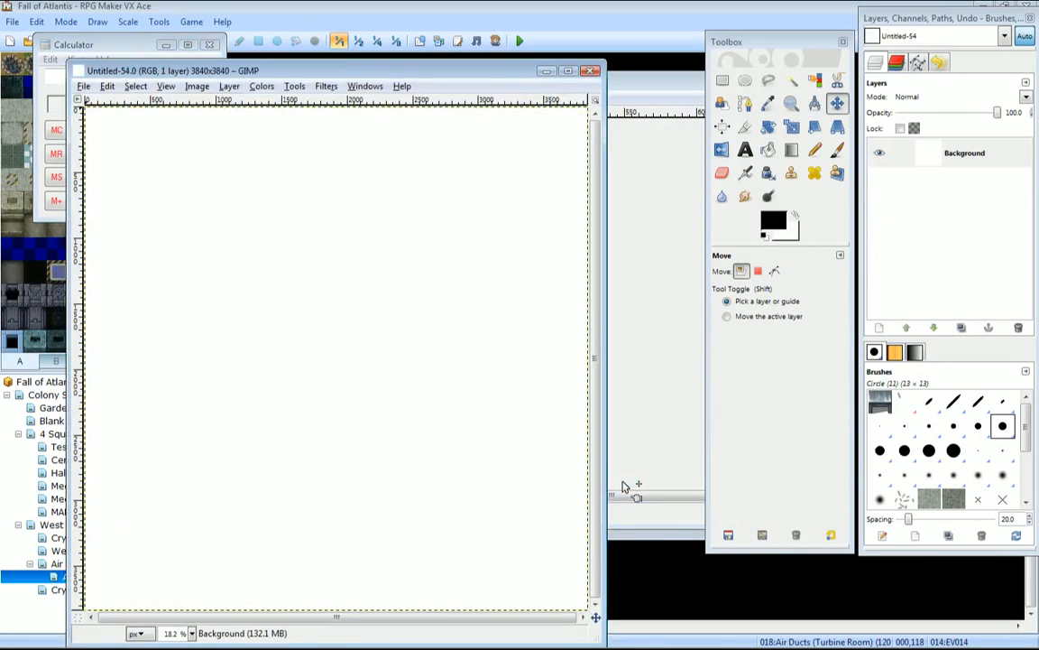
# Save the new image as Blank.png in the project's Graphics/System folder, replacing the existing file.
pyautogui.click(83, 86)
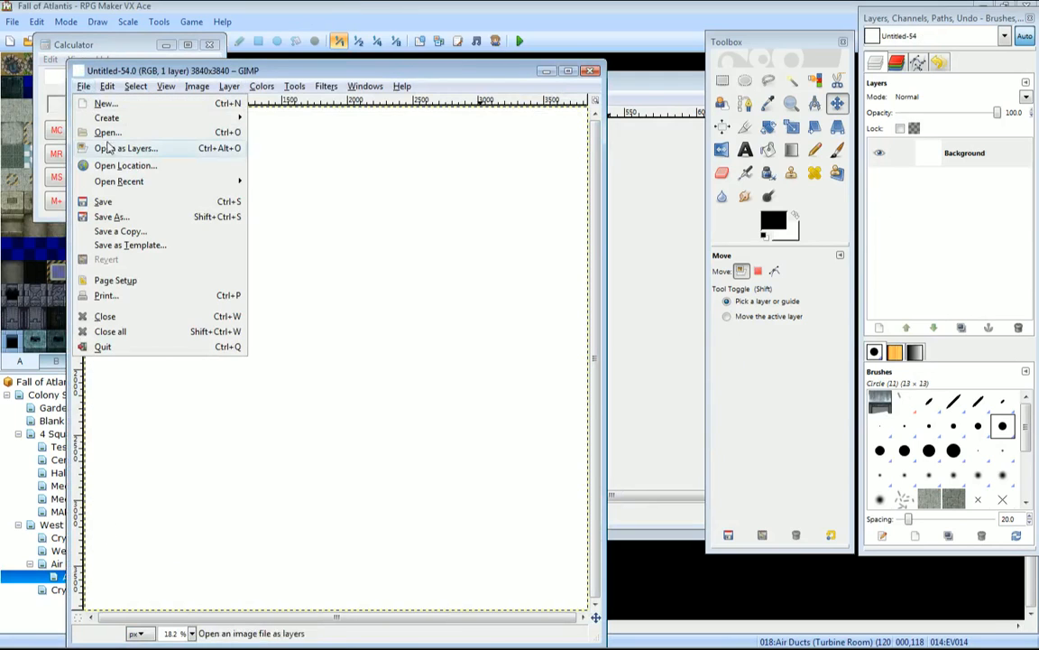
pyautogui.click(105, 202)
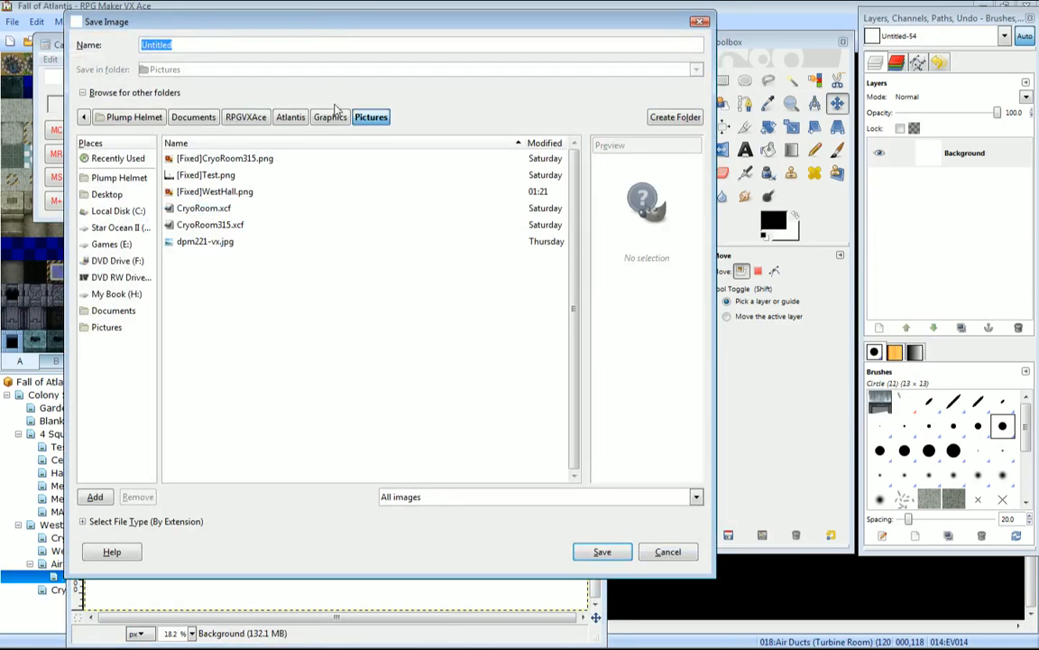
pyautogui.click(289, 116)
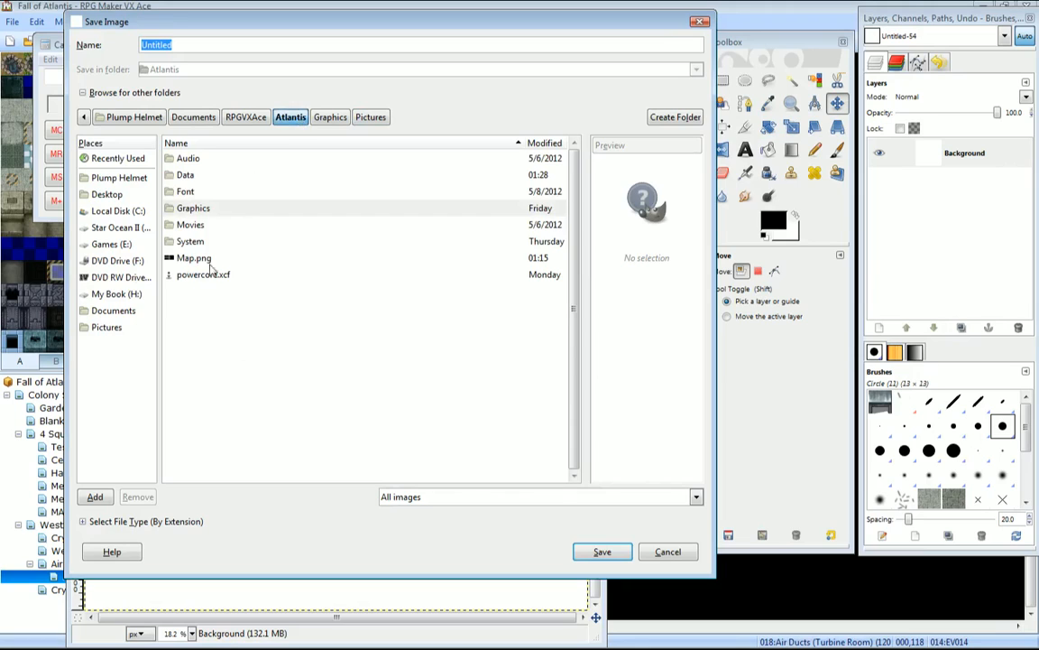
pyautogui.doubleClick(193, 207)
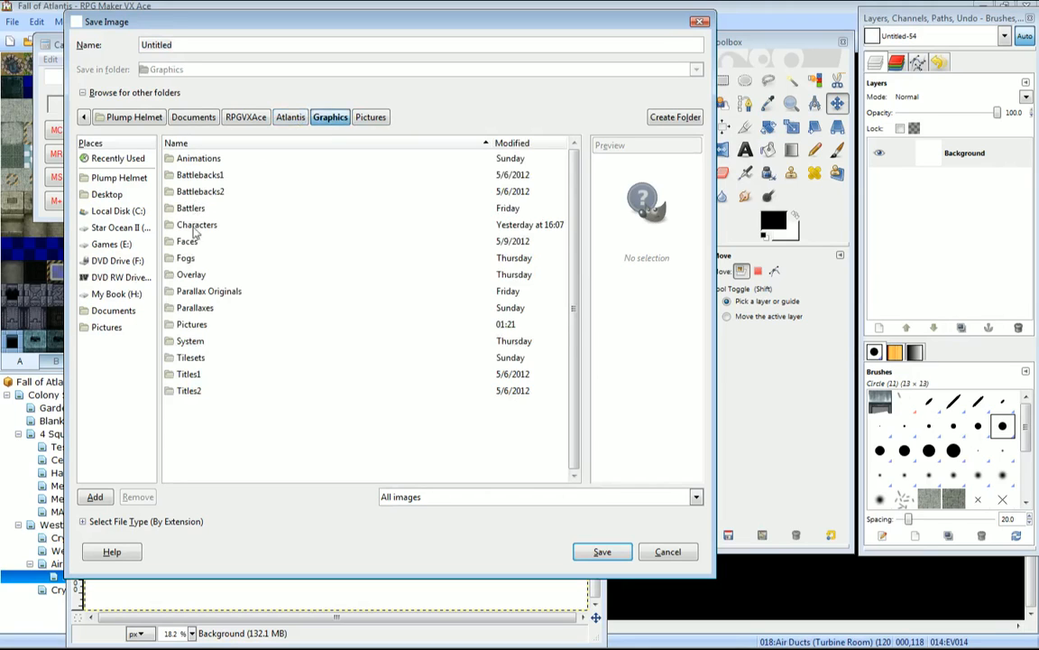
pyautogui.doubleClick(197, 344)
pyautogui.click(209, 160)
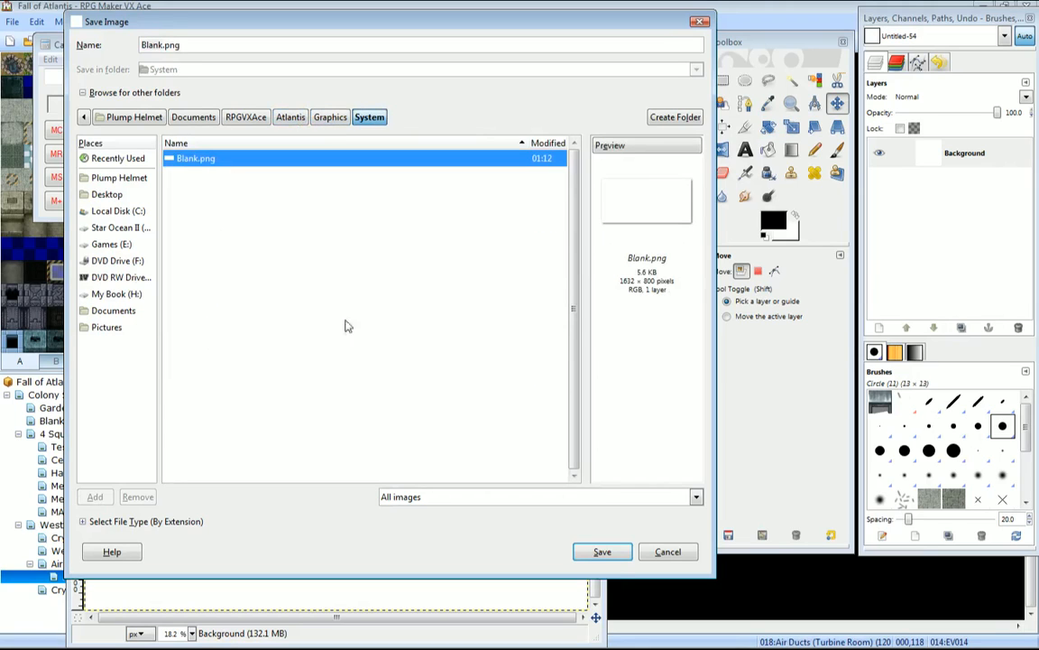
pyautogui.click(603, 551)
pyautogui.click(429, 357)
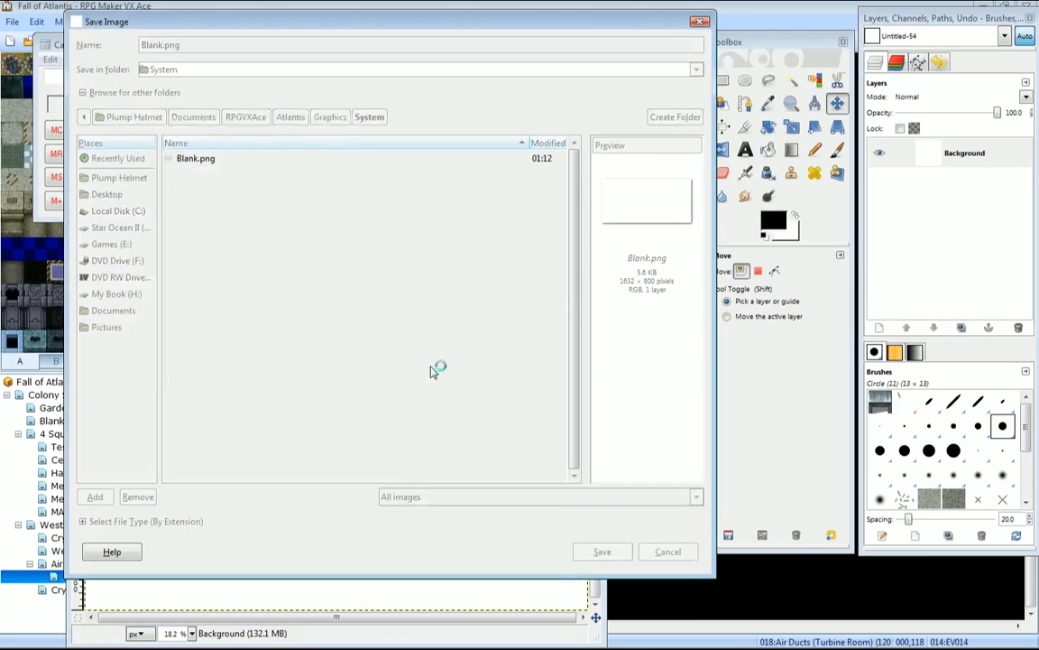
pyautogui.click(240, 366)
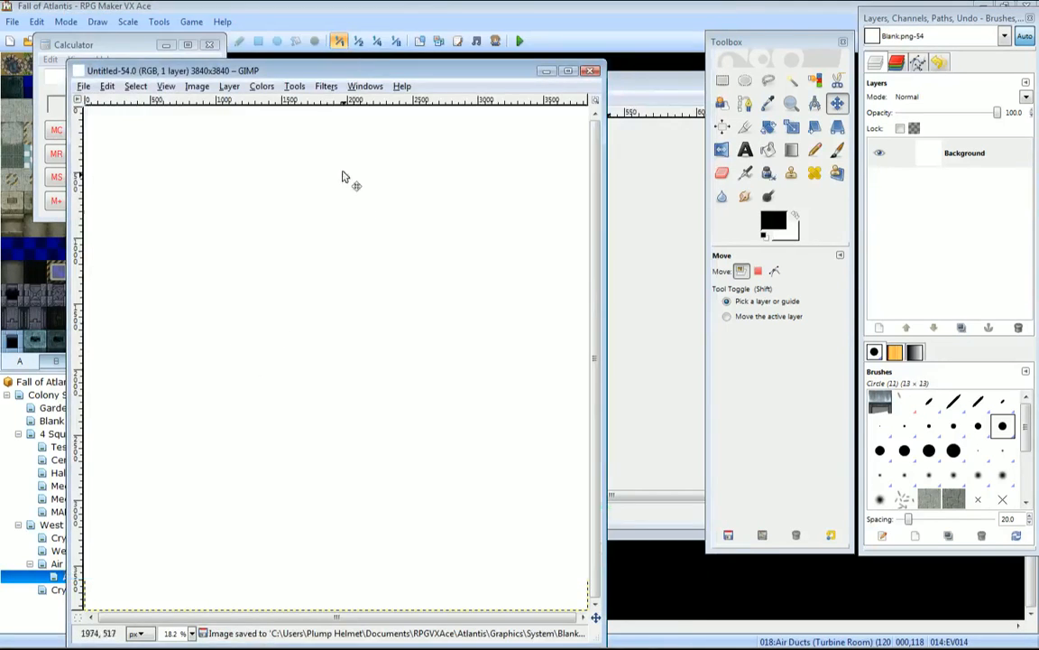
# Return to RPG Maker VX Ace, close the map properties and check the System settings in the database.
pyautogui.click(453, 16)
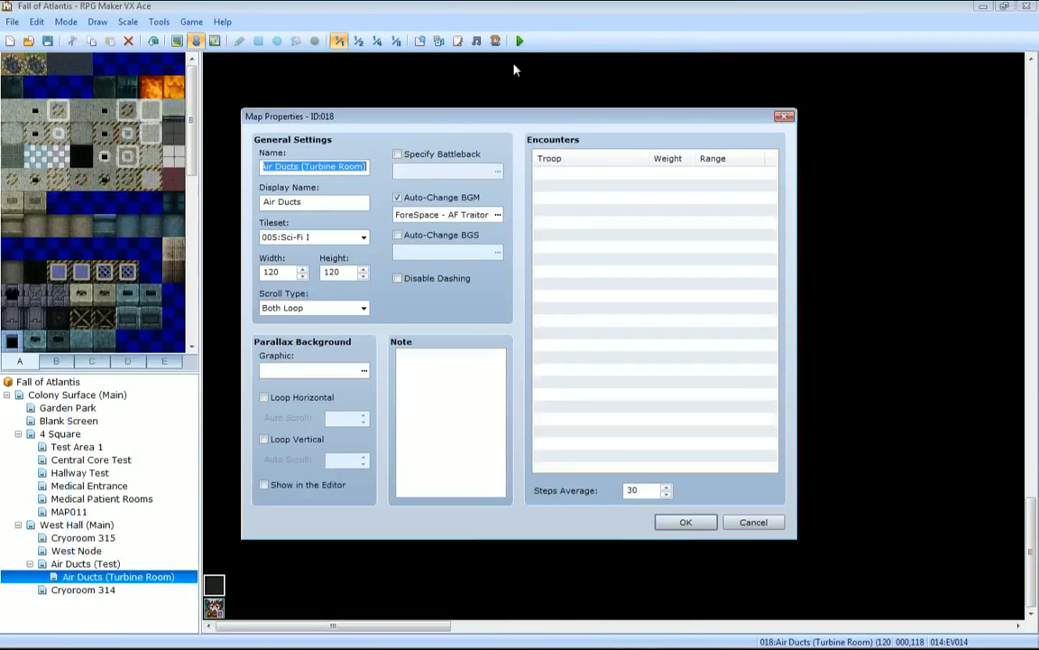
pyautogui.click(785, 119)
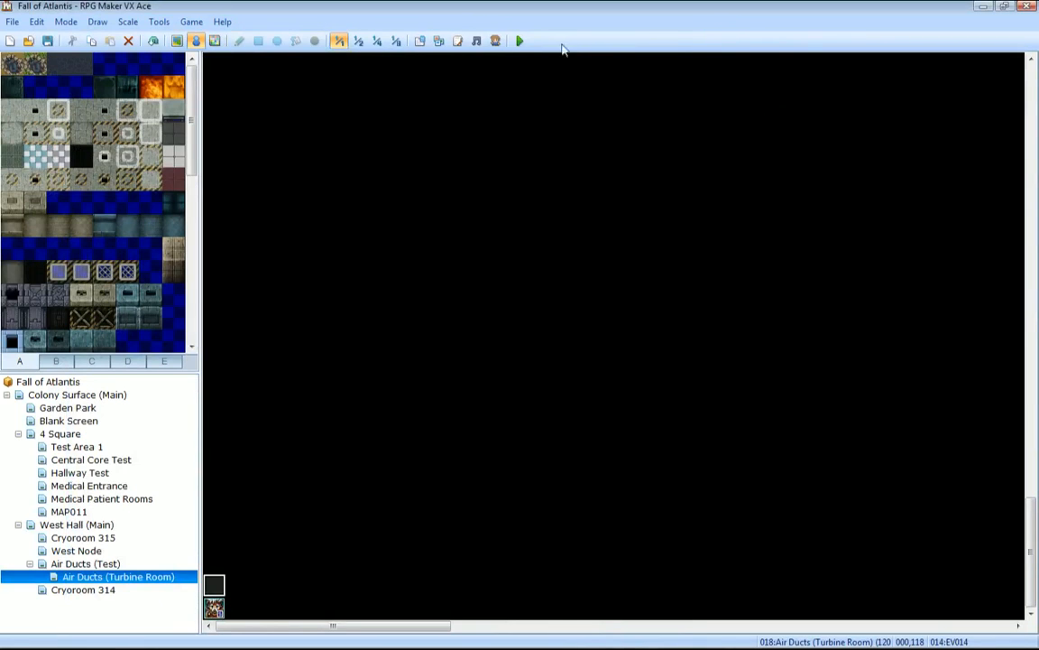
pyautogui.click(420, 42)
pyautogui.click(735, 94)
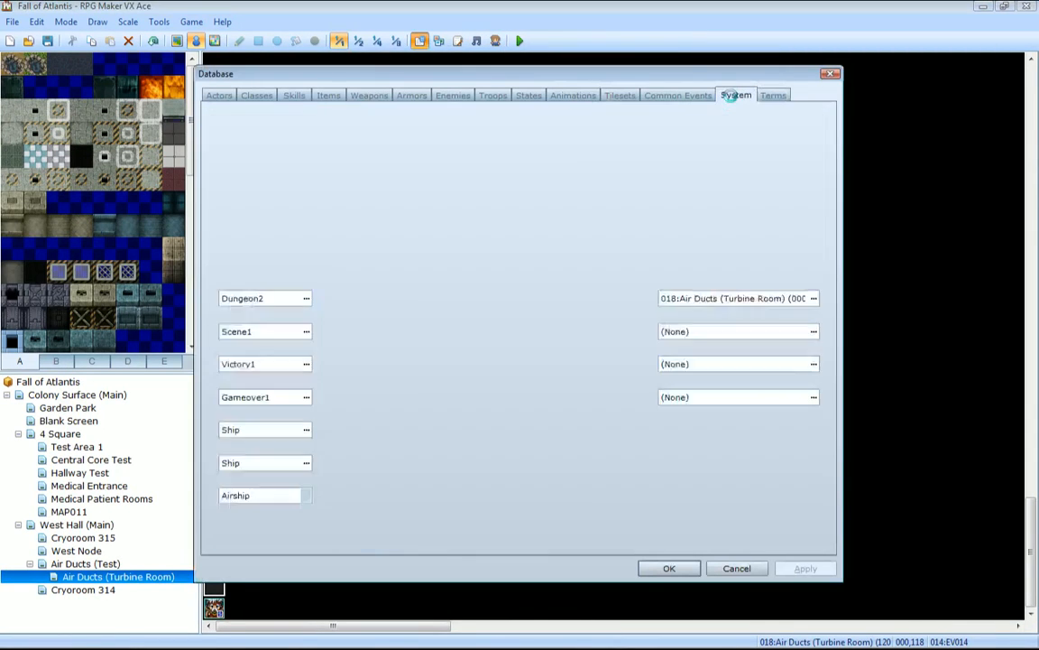
pyautogui.click(695, 95)
pyautogui.click(734, 96)
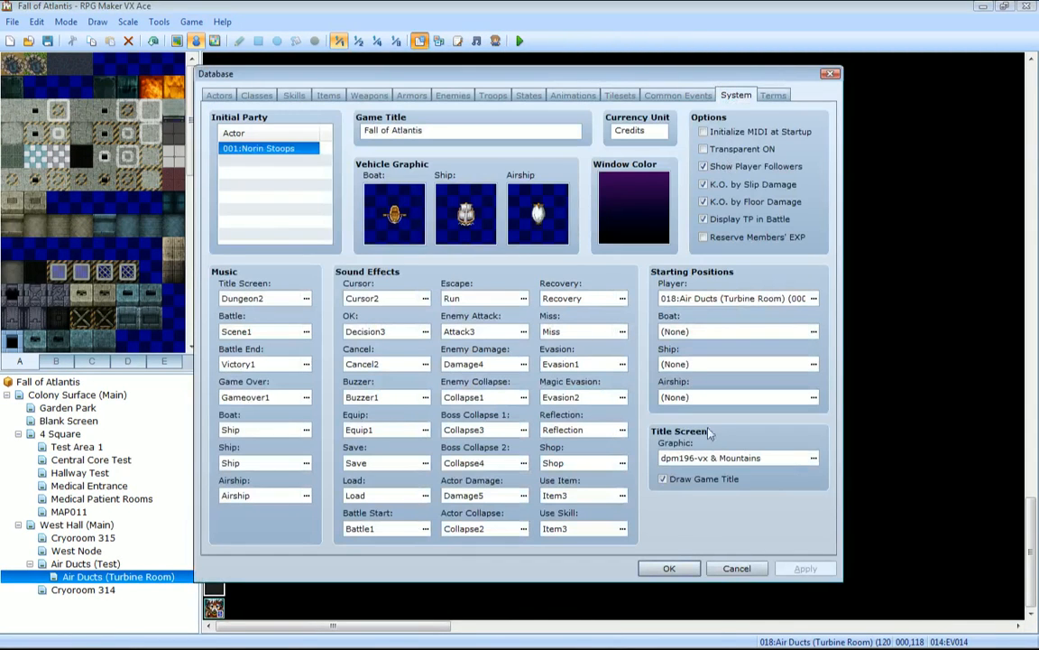
pyautogui.click(668, 568)
# Save the changes to Fall of Atlantis and start a new game in playtest mode.
pyautogui.click(519, 40)
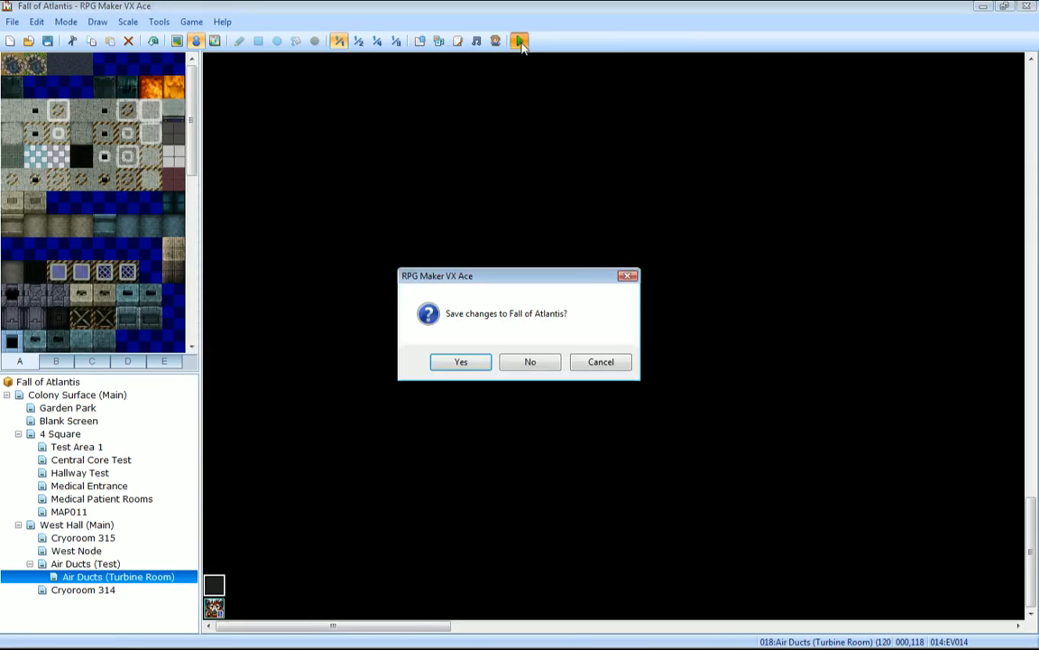
pyautogui.click(457, 360)
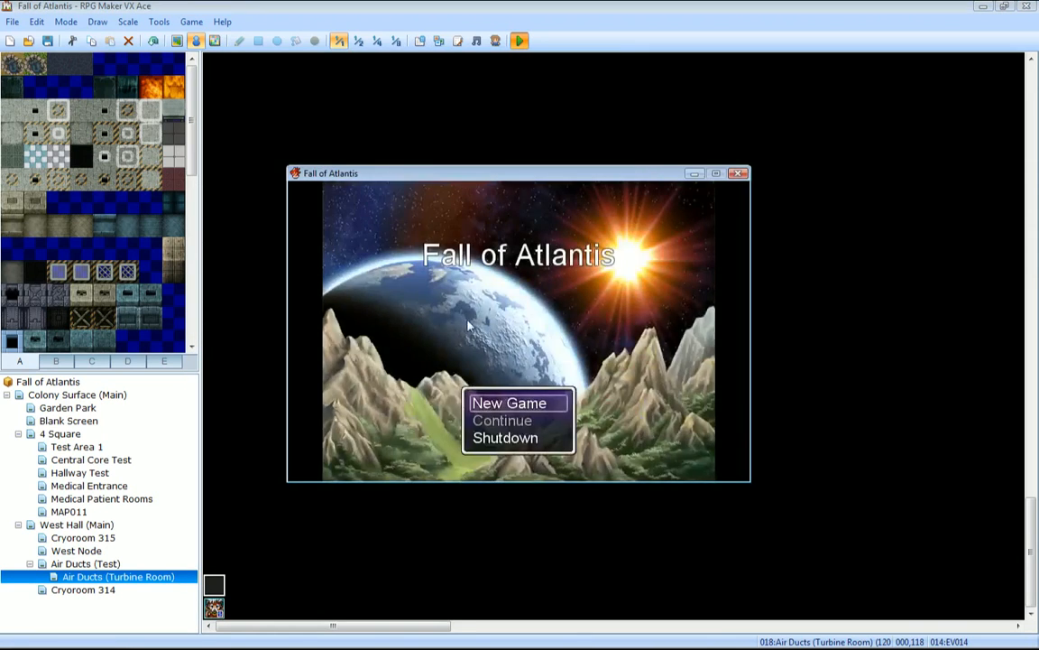
pyautogui.press('Return')
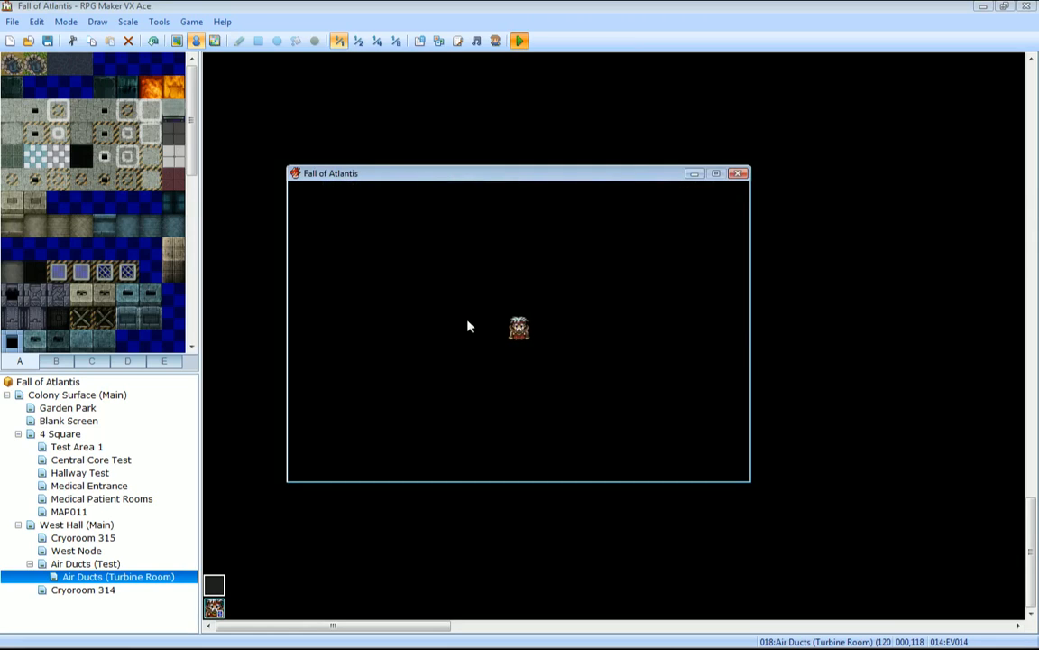
# Walk the character down through the Turbine Room map in the playtest and close the game.
pyautogui.press('Down')
pyautogui.press('Down')
pyautogui.press('Down')
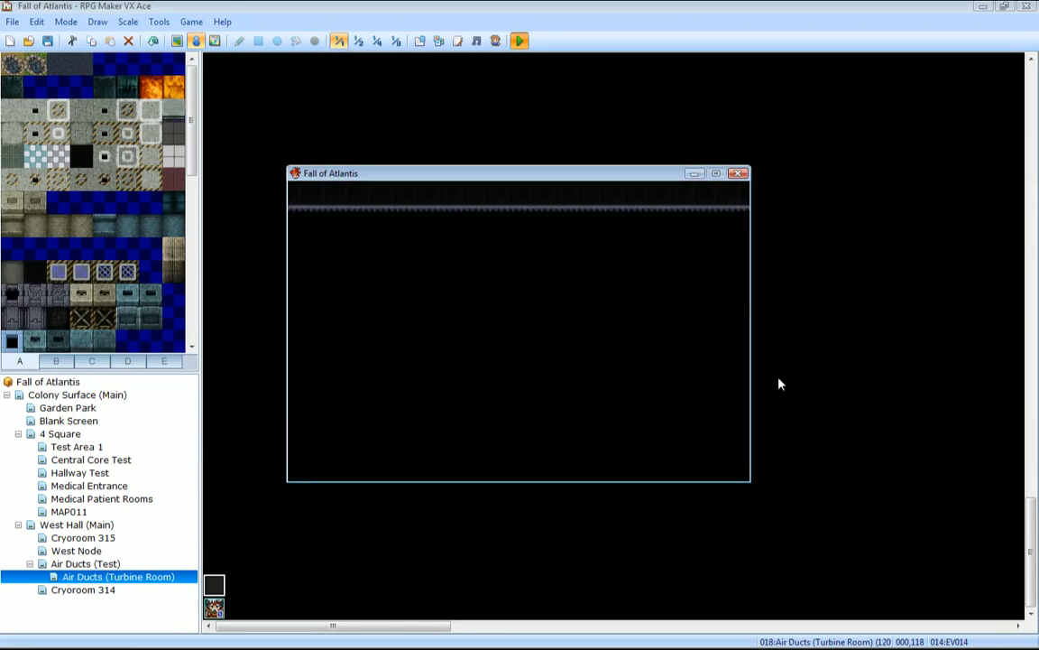
pyautogui.click(739, 173)
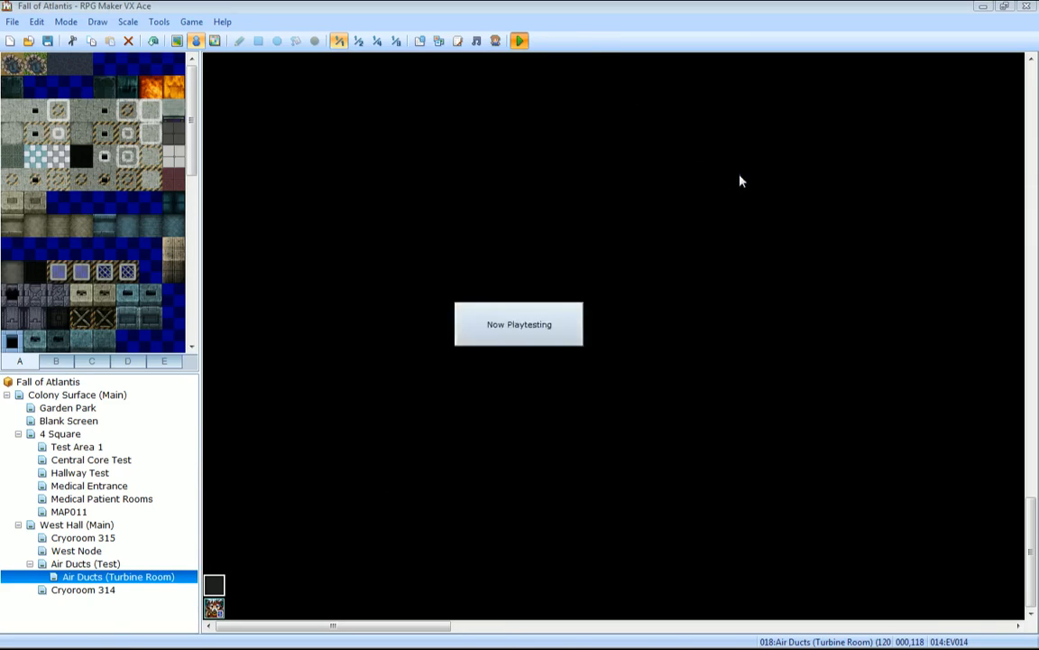
# Change the Air Ducts (Turbine Room) map's scroll type to No Loop.
pyautogui.rightClick(98, 574)
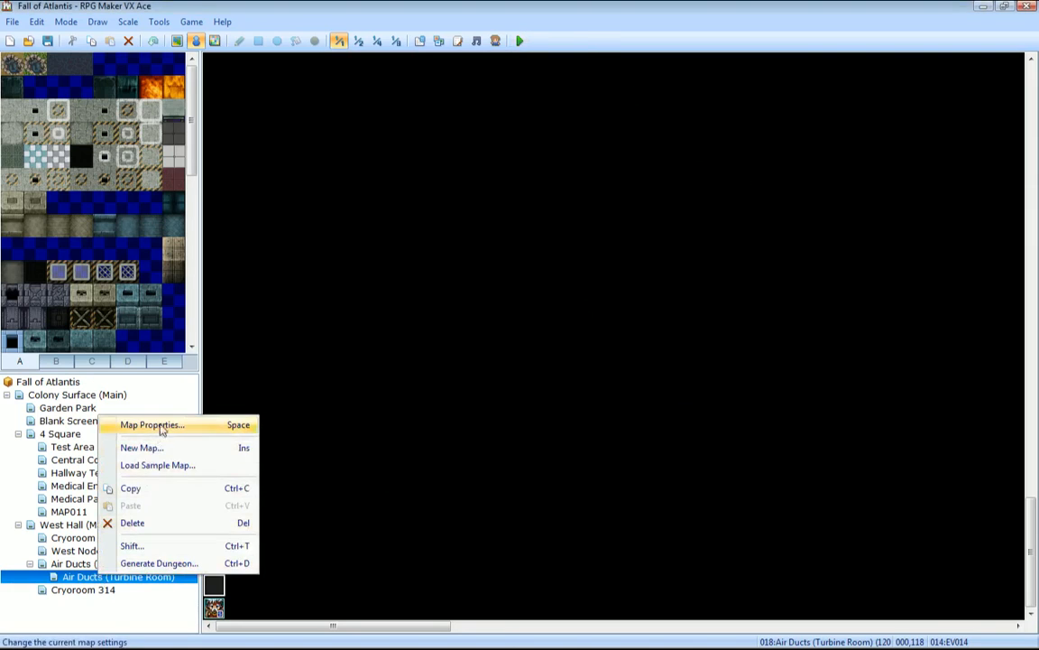
pyautogui.click(185, 426)
pyautogui.click(305, 312)
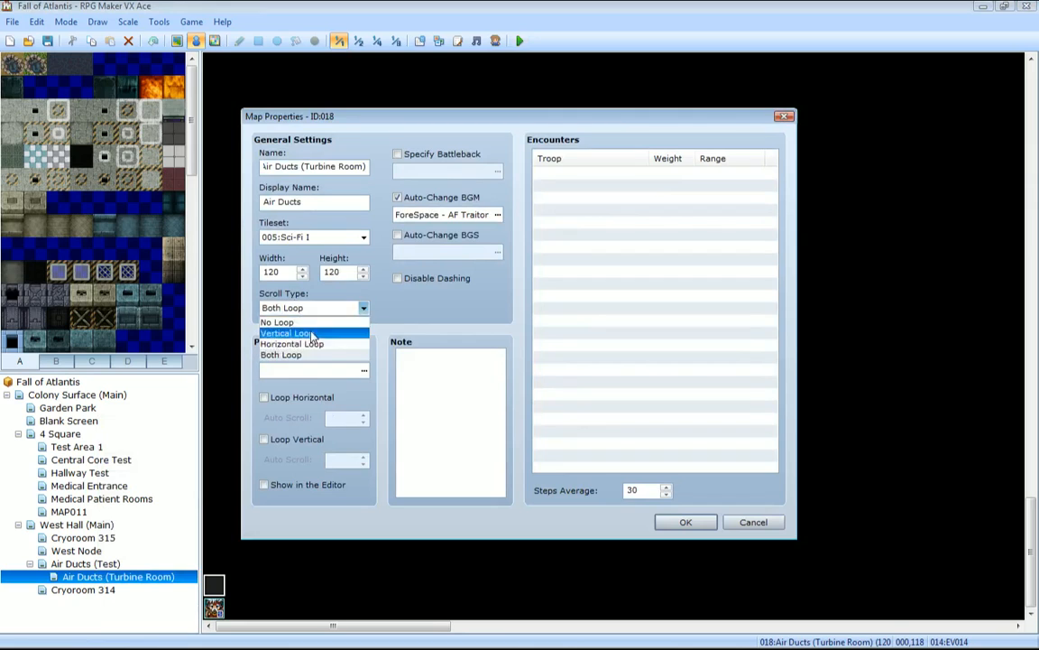
pyautogui.click(299, 321)
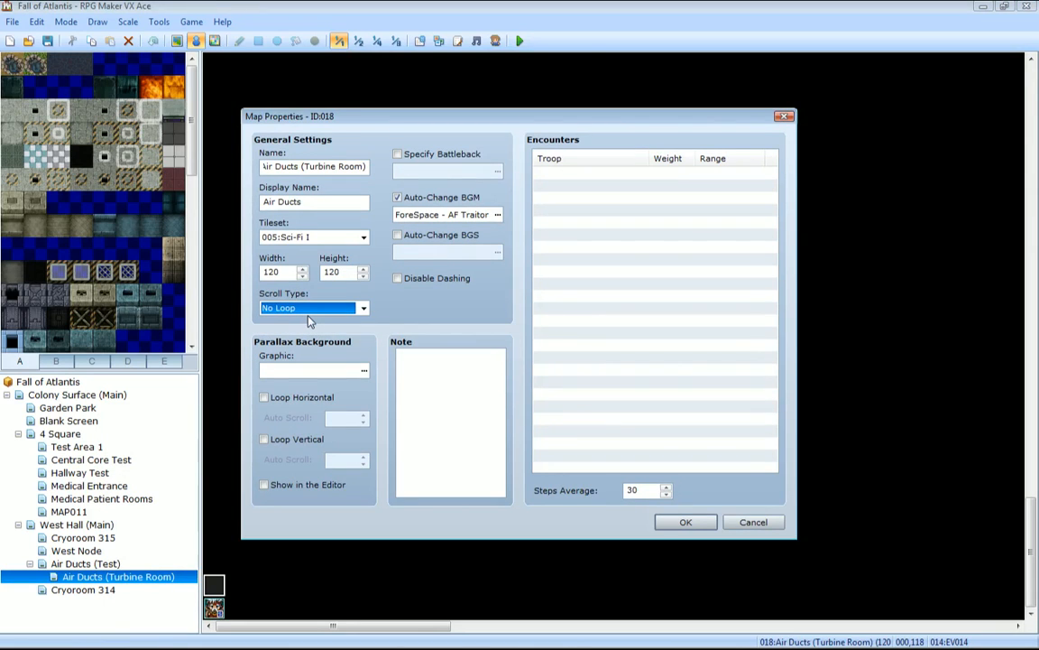
pyautogui.click(686, 522)
# Save the changes to Fall of Atlantis, start a new game in playtest mode and close the calculator.
pyautogui.click(520, 41)
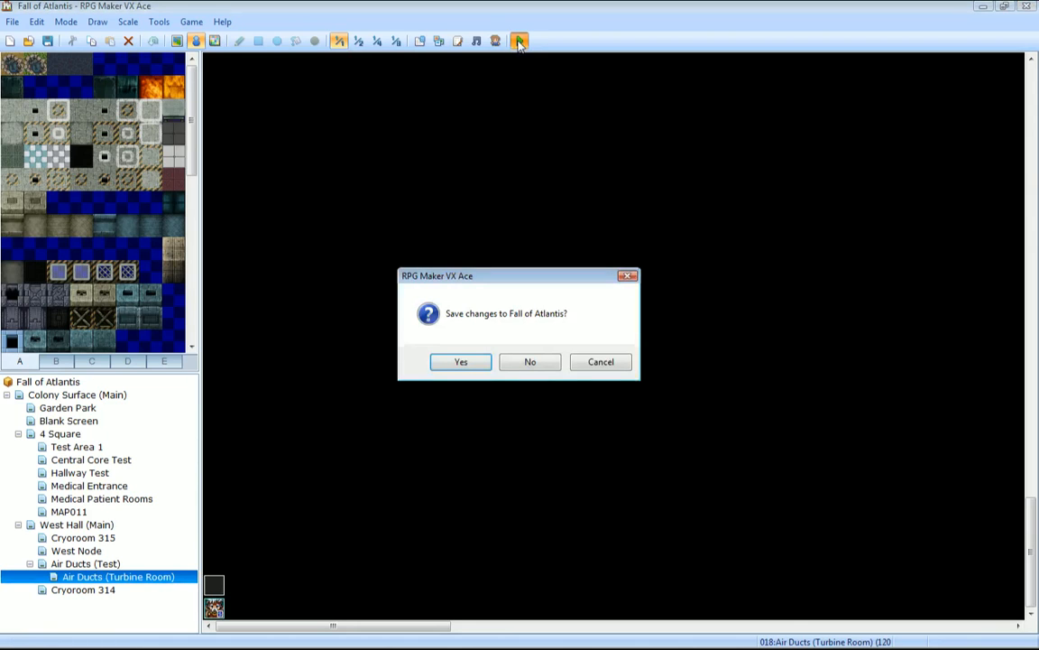
pyautogui.press('Return')
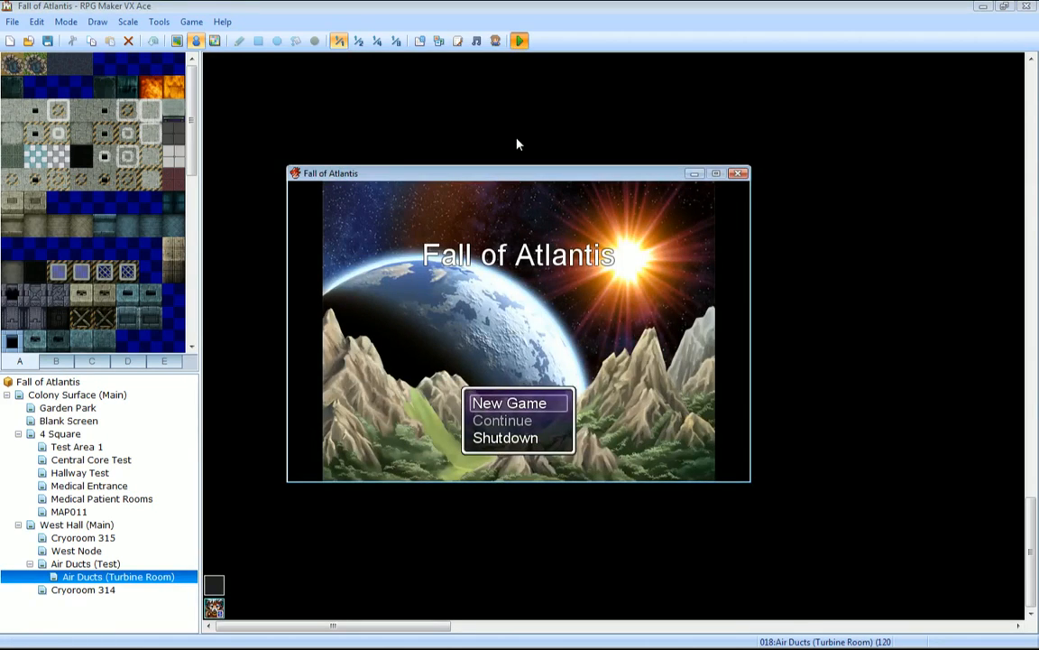
pyautogui.press('Return')
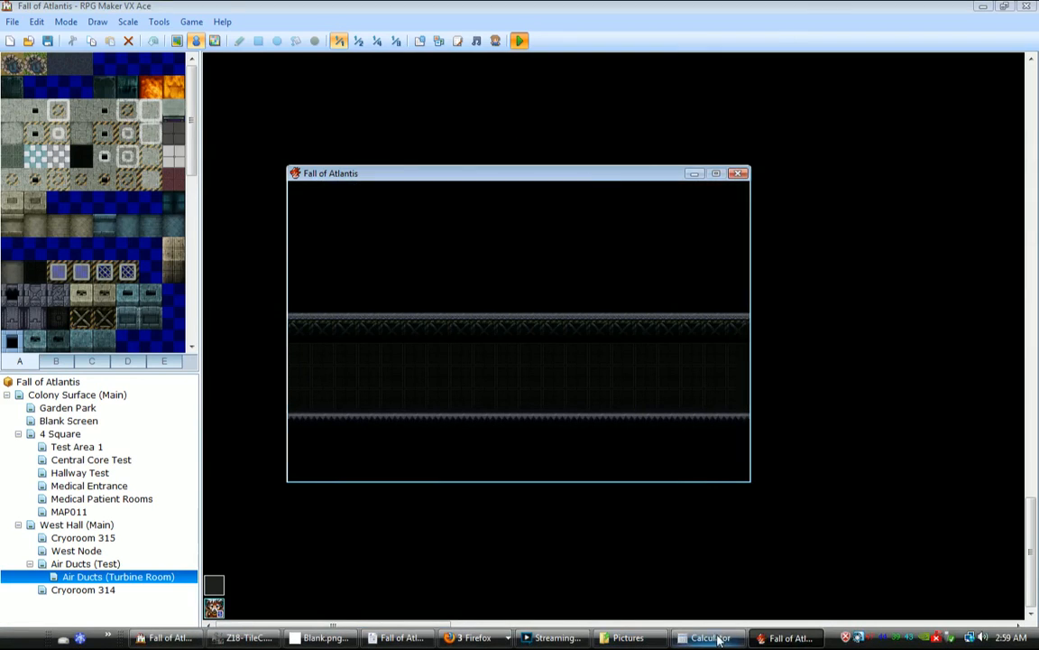
pyautogui.click(712, 638)
pyautogui.click(210, 44)
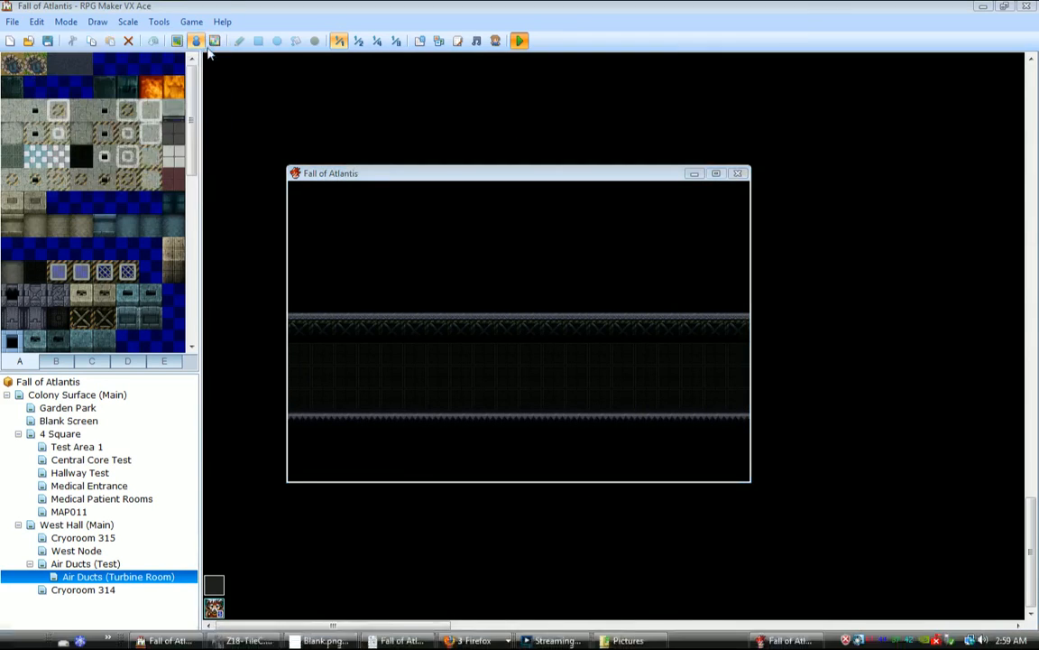
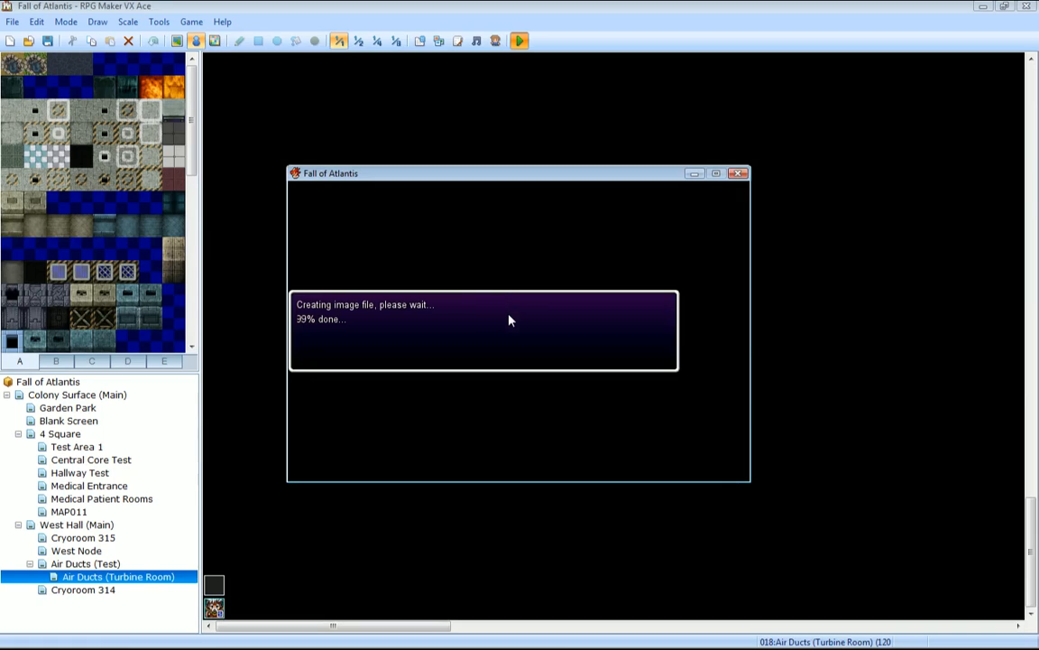
# End the playtest once the map image file is created and close Blank.png in GIMP.
pyautogui.hotkey('alt', 'F4')
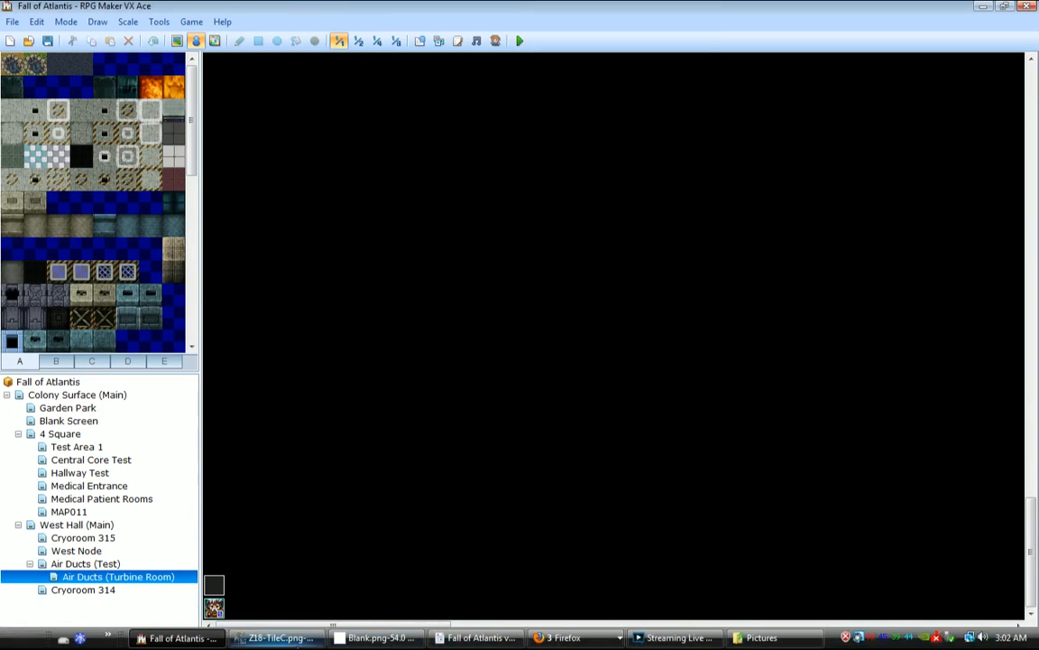
pyautogui.click(373, 639)
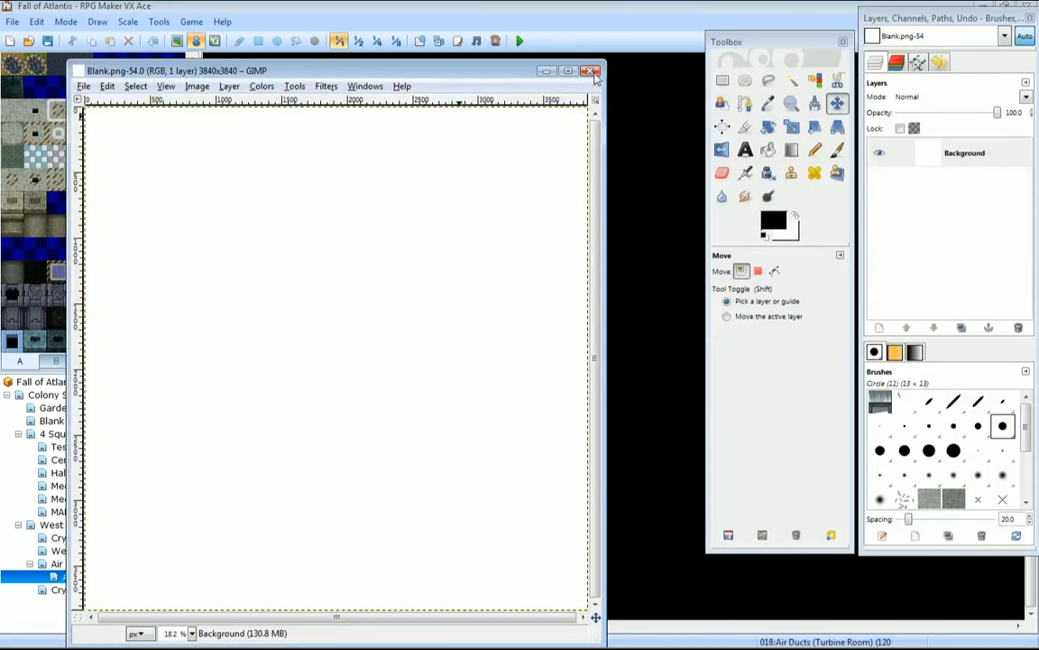
pyautogui.click(595, 71)
# Preview the Mechanical Principles background music at a higher volume in RPG Maker's Sound Test and close it.
pyautogui.click(476, 40)
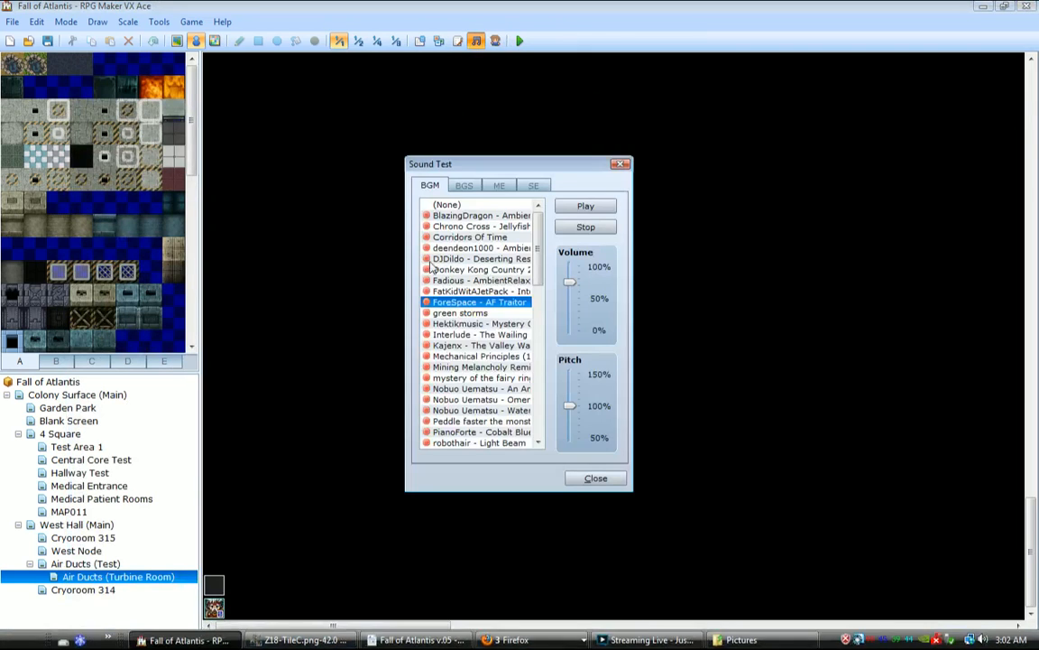
pyautogui.scroll(-2, 473, 345)
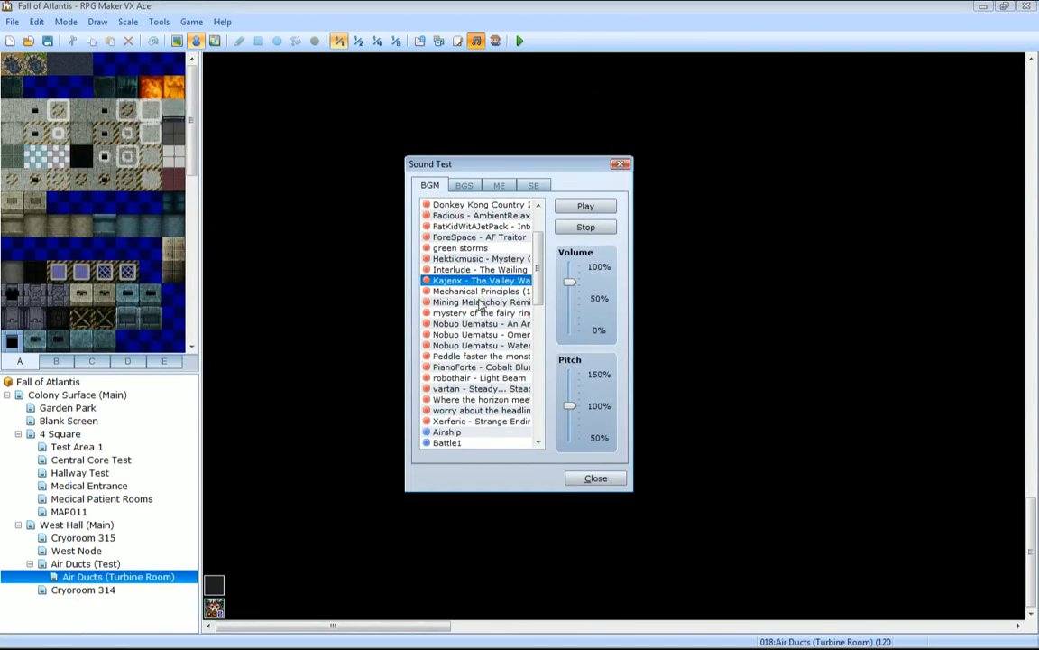
pyautogui.click(485, 293)
pyautogui.moveTo(571, 283); pyautogui.dragTo(570, 271)
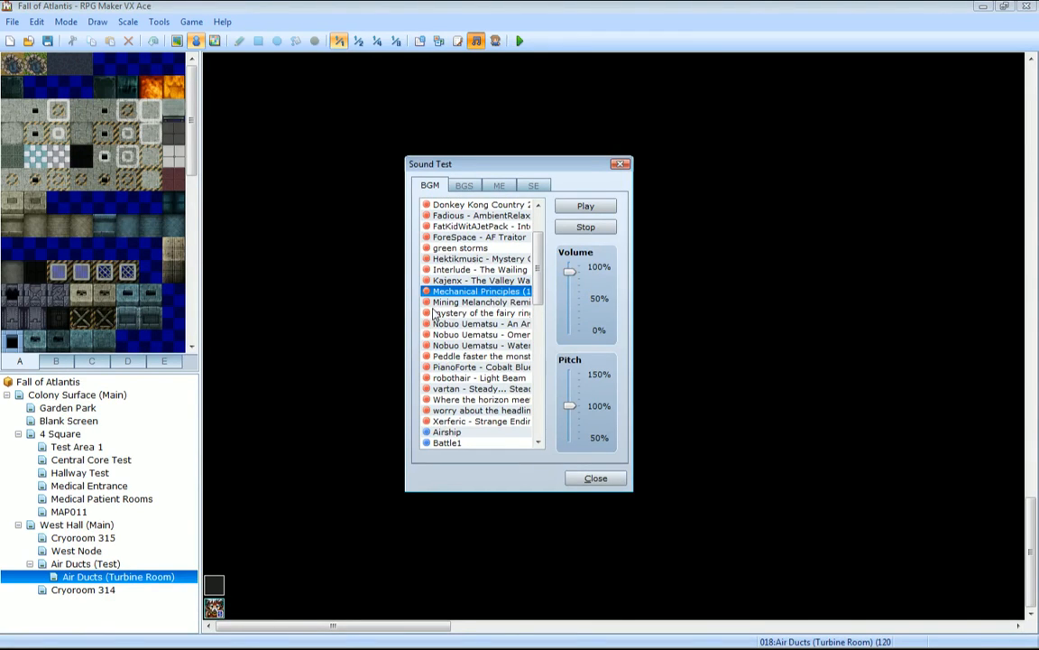
pyautogui.click(596, 478)
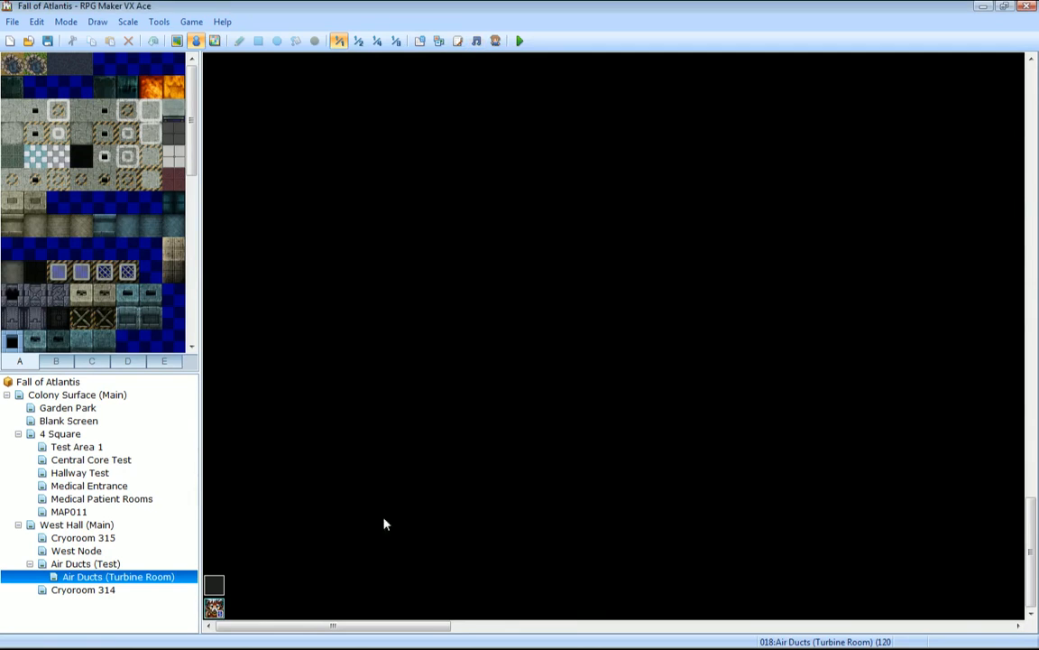
# Switch to GIMP, open Map.png from the Atlantis project folder and bring its window to the front.
pyautogui.click(278, 642)
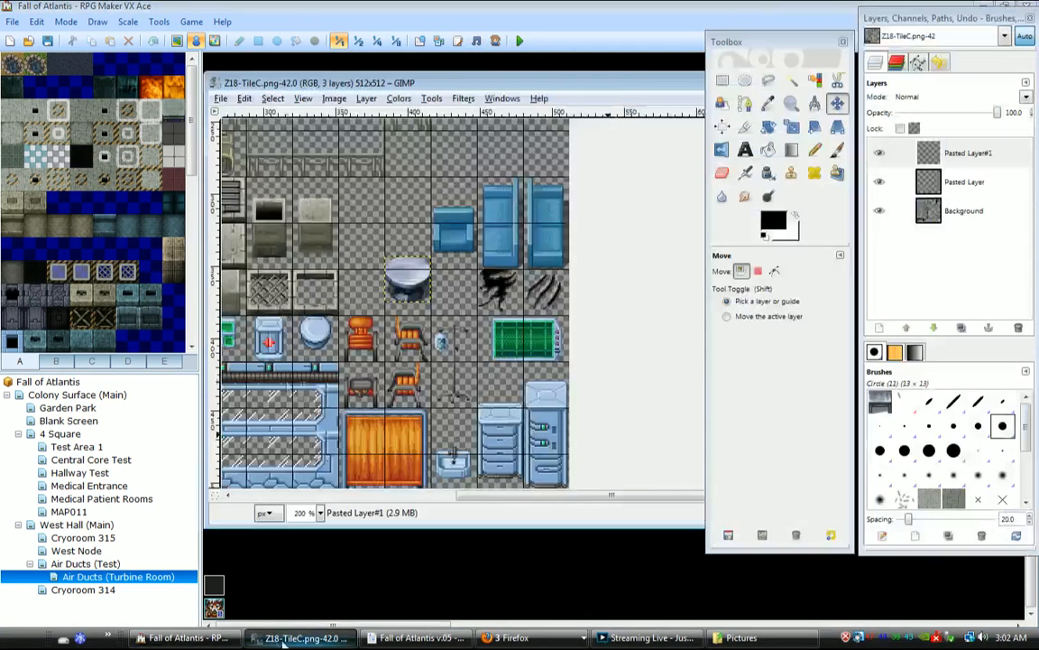
pyautogui.click(220, 98)
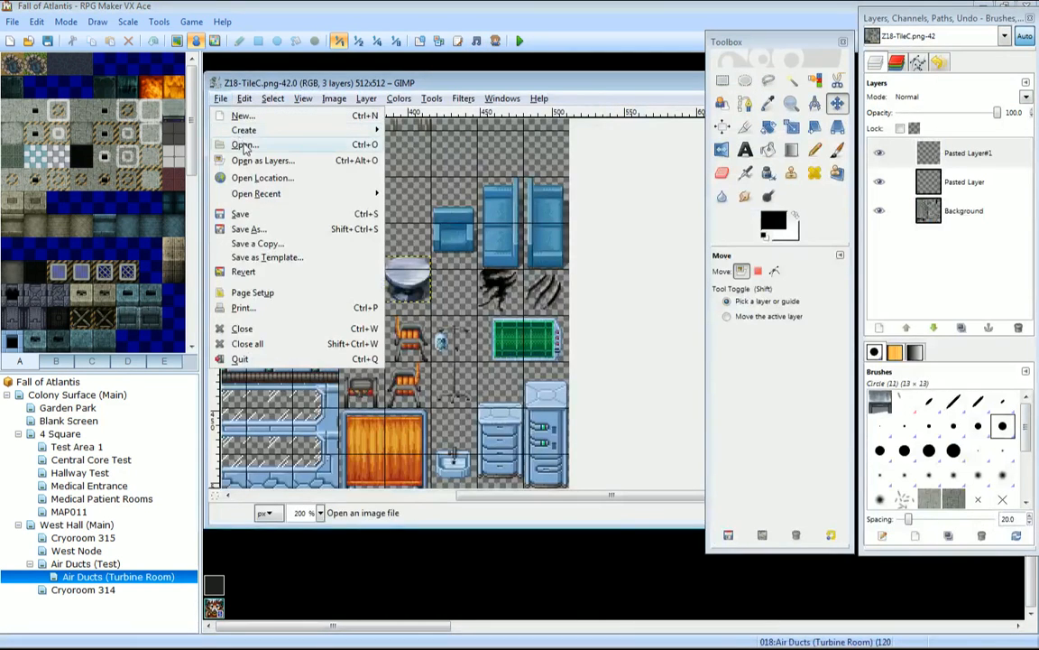
pyautogui.click(244, 145)
pyautogui.click(419, 96)
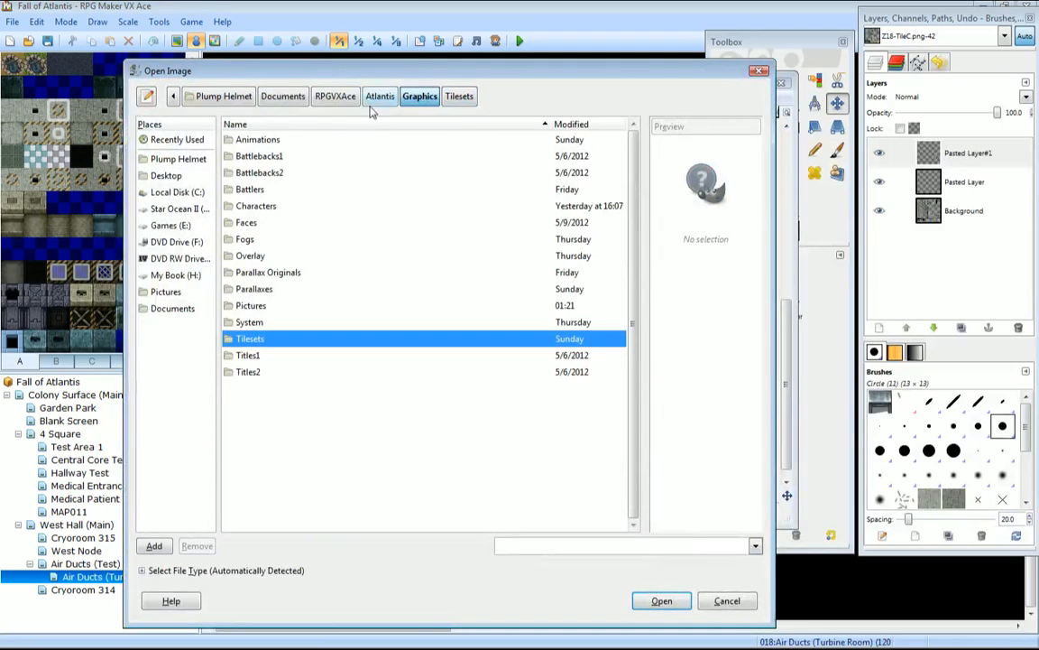
pyautogui.doubleClick(242, 319)
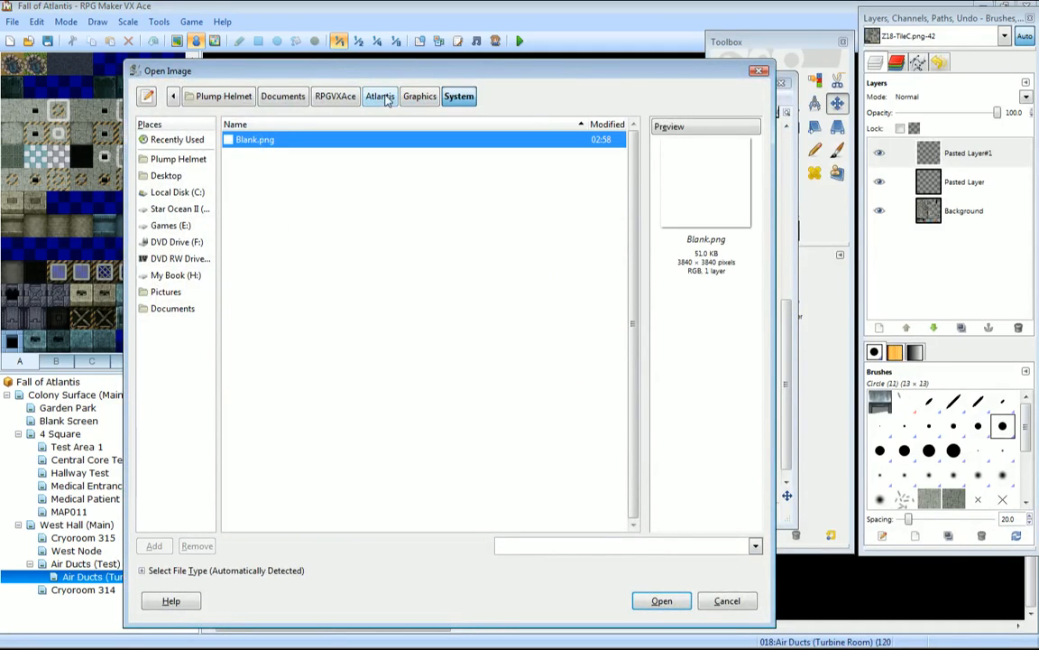
pyautogui.click(419, 98)
pyautogui.click(380, 98)
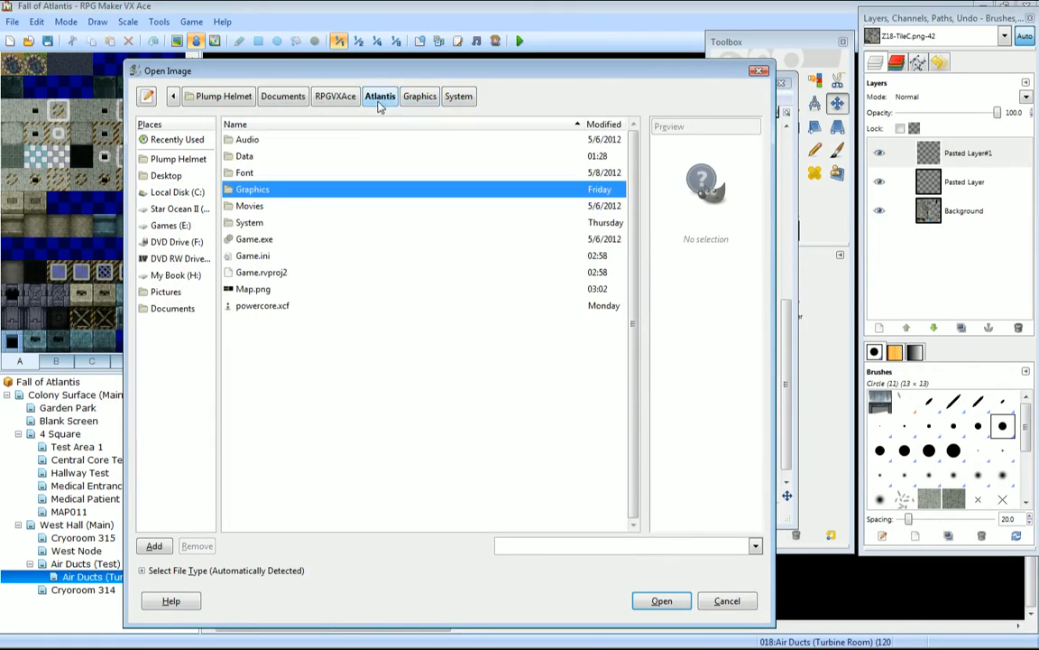
pyautogui.click(255, 289)
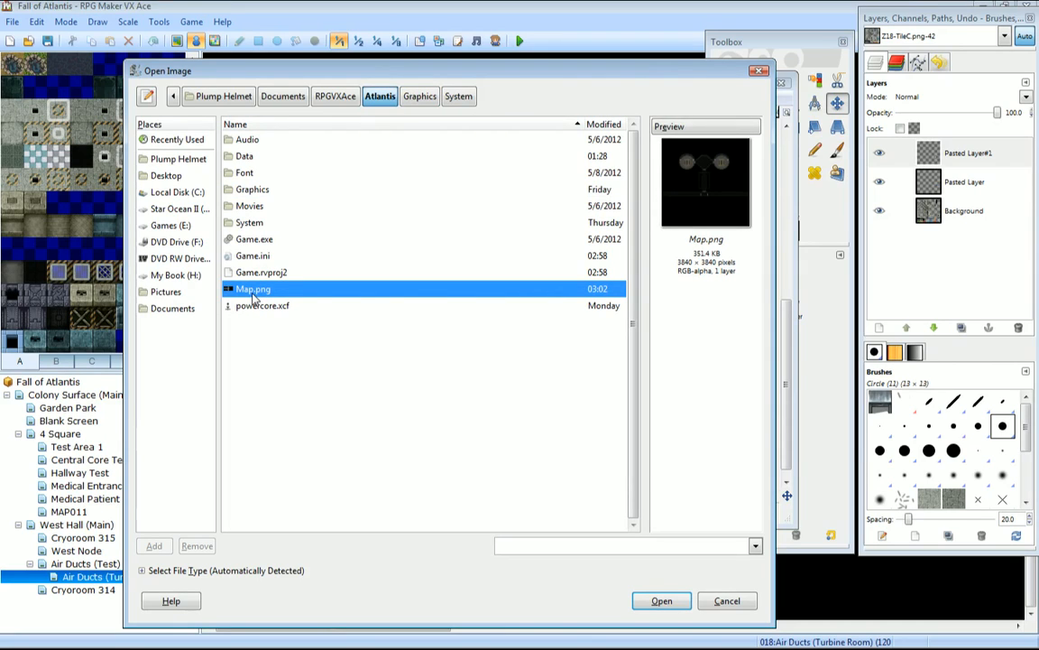
pyautogui.doubleClick(254, 294)
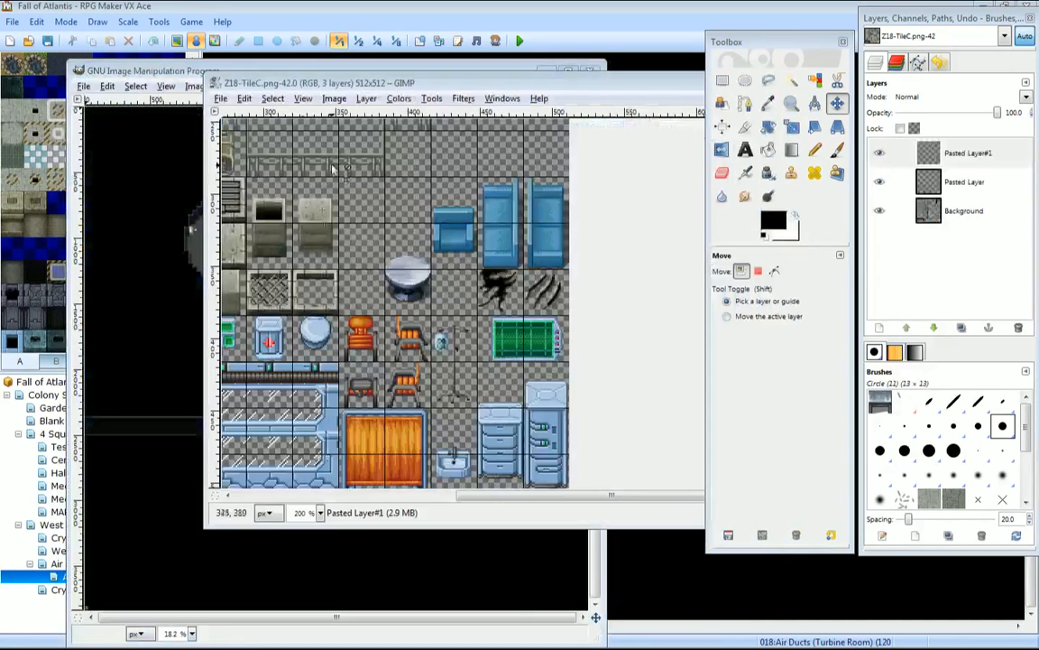
pyautogui.moveTo(199, 74); pyautogui.dragTo(232, 42)
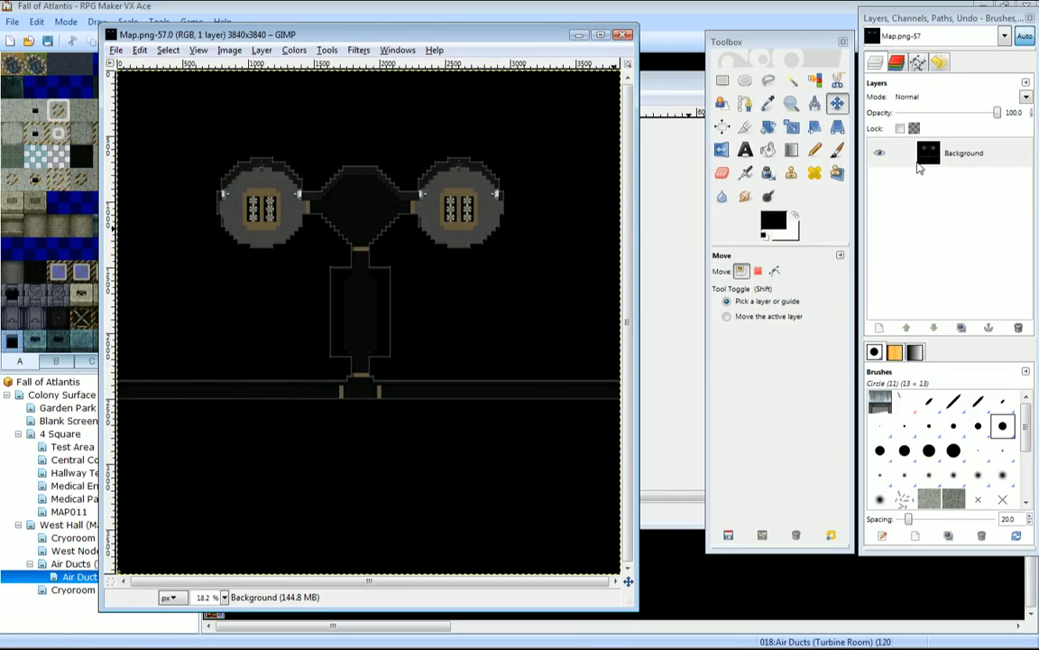
# Examine the exported map up close around the western circular turbine room and its fans.
pyautogui.click(794, 105)
pyautogui.click(356, 174)
pyautogui.click(356, 174)
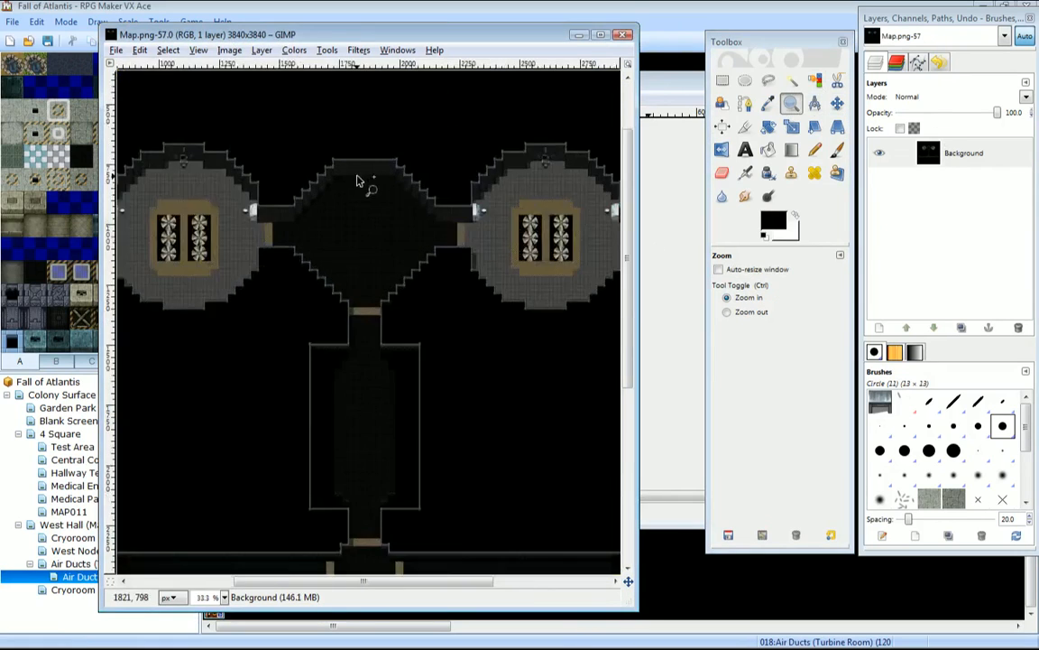
pyautogui.click(356, 174)
pyautogui.hscroll(-10, 414, 239)
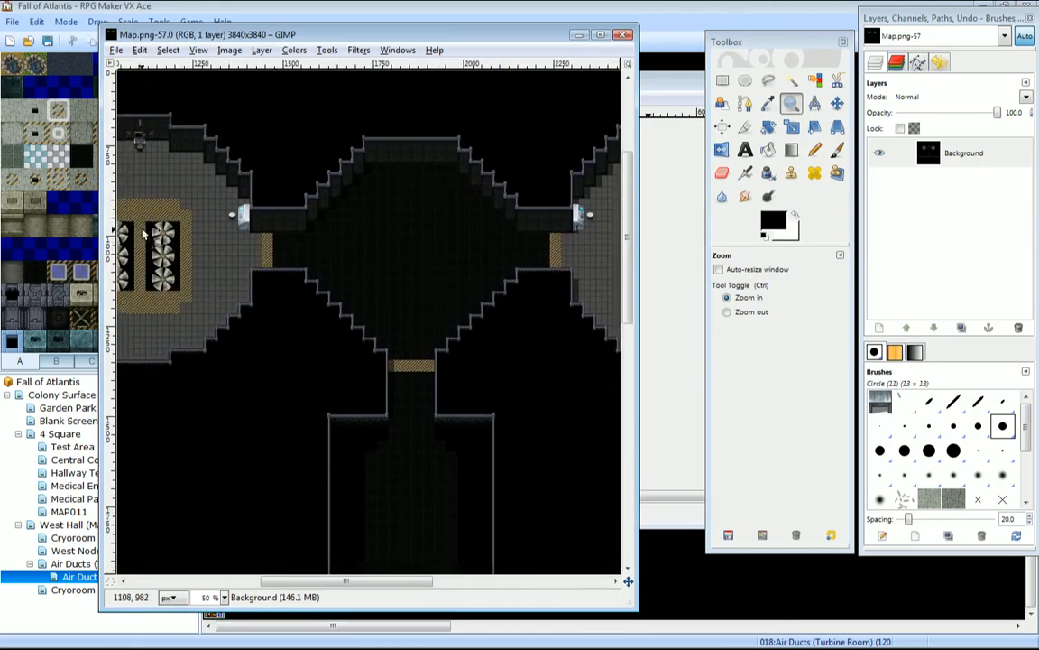
pyautogui.click(300, 213)
pyautogui.click(295, 210)
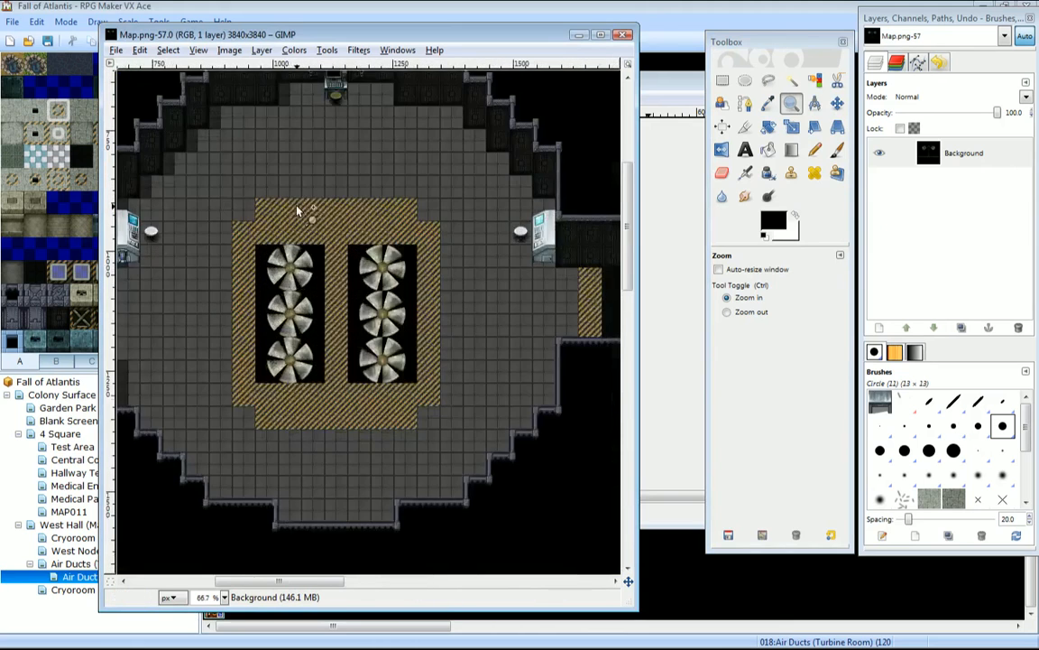
pyautogui.moveTo(284, 210); pyautogui.dragTo(351, 236, button='middle')
# Look over the whole Z18-TileC.png tileset and minimize its window.
pyautogui.click(659, 88)
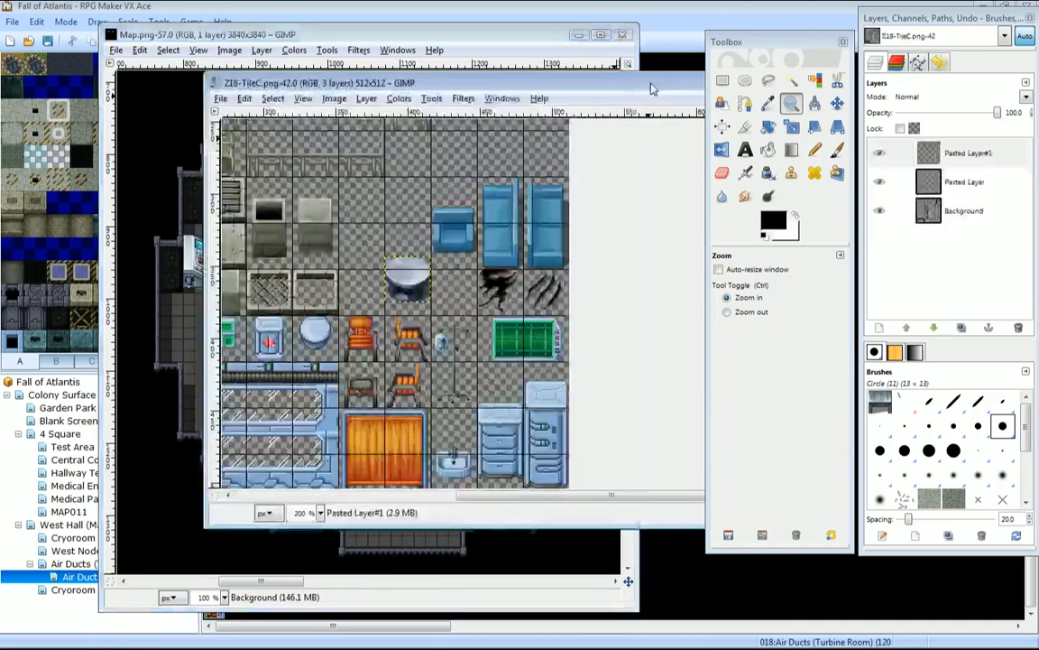
pyautogui.moveTo(529, 196); pyautogui.dragTo(661, 239, button='middle')
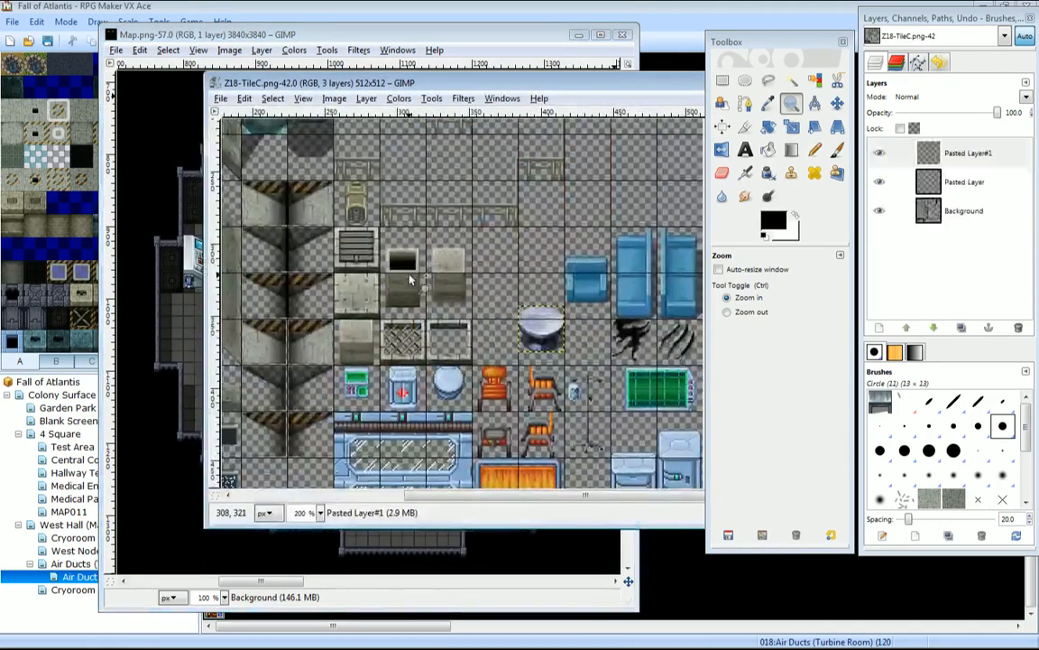
pyautogui.moveTo(411, 276); pyautogui.dragTo(481, 324, button='middle')
pyautogui.moveTo(452, 226); pyautogui.dragTo(619, 309, button='middle')
pyautogui.click(792, 104)
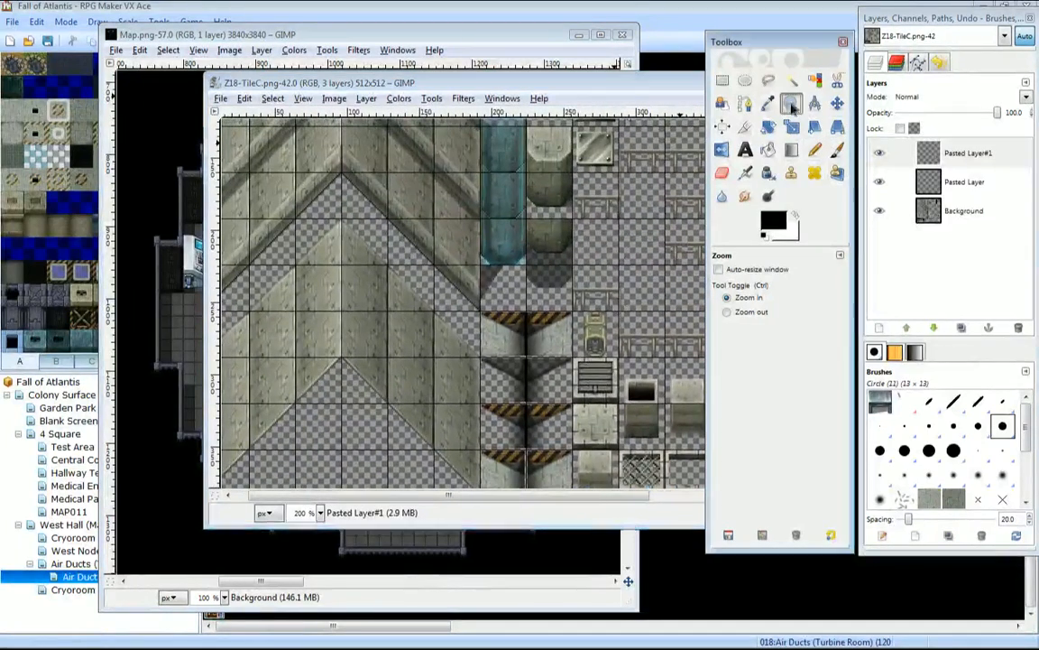
pyautogui.keyDown('ctrl'); pyautogui.click(442, 247); pyautogui.keyUp('ctrl')
pyautogui.keyDown('ctrl'); pyautogui.click(442, 247); pyautogui.keyUp('ctrl')
pyautogui.keyDown('ctrl'); pyautogui.click(435, 251); pyautogui.keyUp('ctrl')
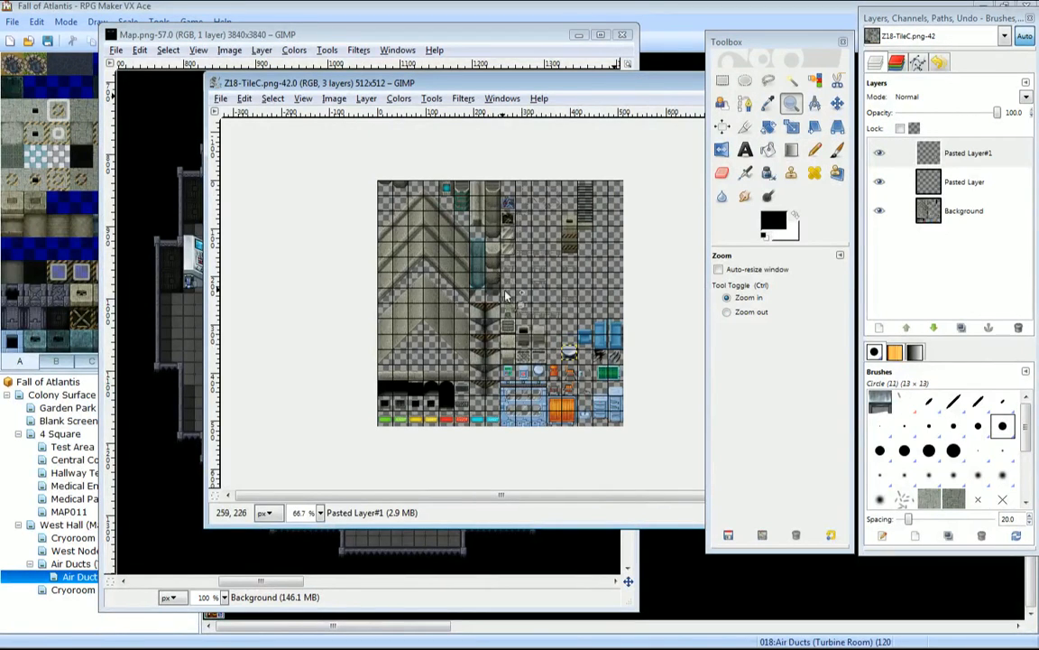
pyautogui.moveTo(536, 83); pyautogui.dragTo(402, 82)
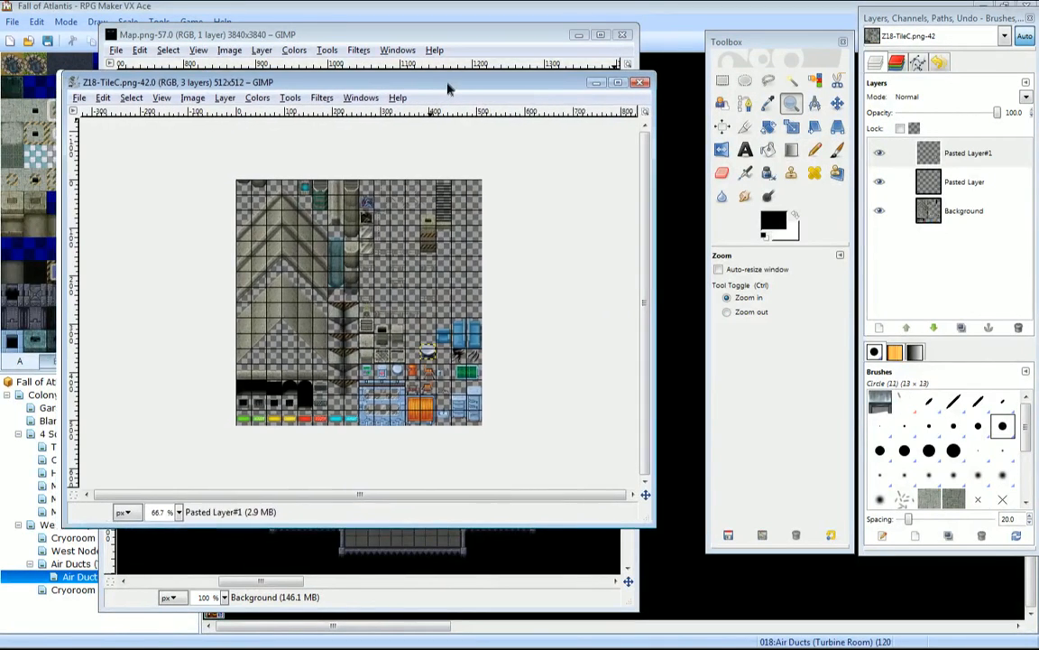
pyautogui.click(604, 83)
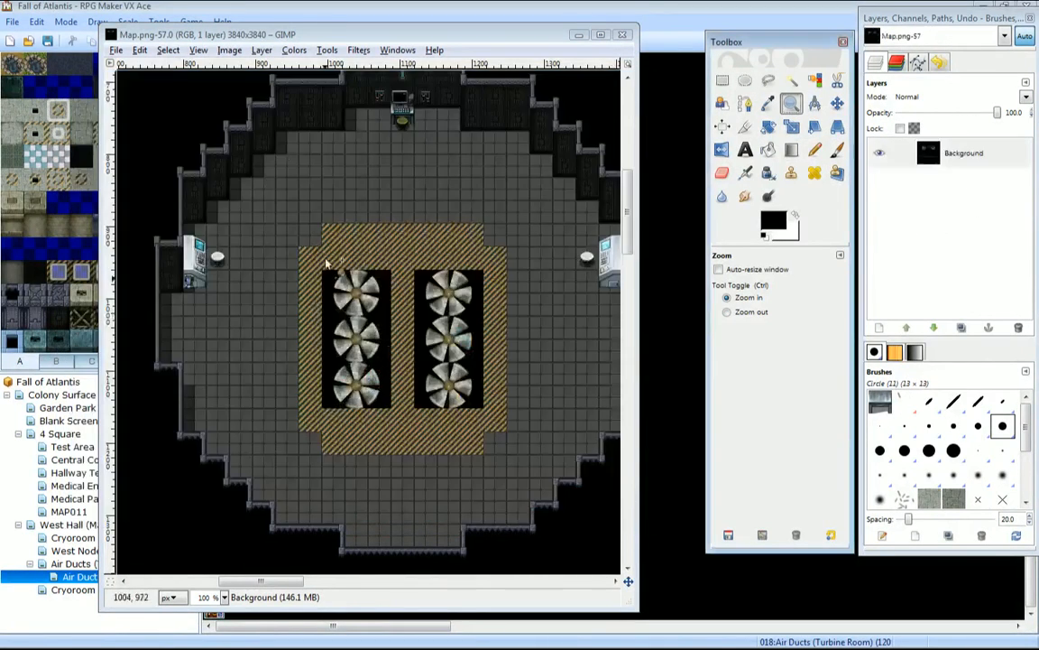
# Browse to the project's Graphics > Tilesets folder to open another image.
pyautogui.click(116, 50)
pyautogui.click(135, 97)
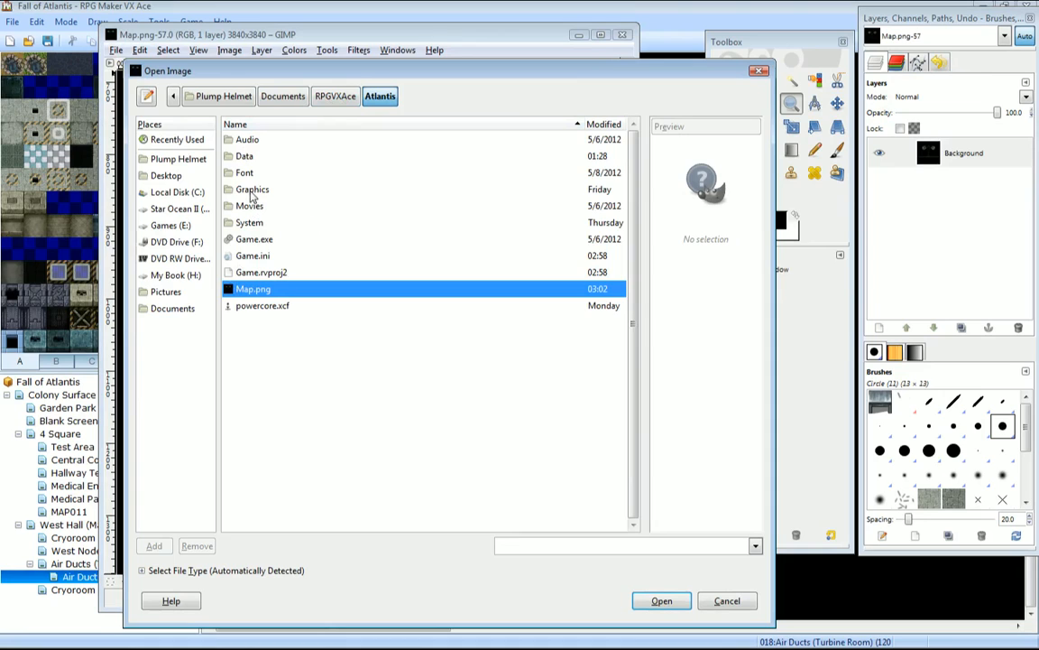
pyautogui.doubleClick(252, 190)
pyautogui.doubleClick(249, 340)
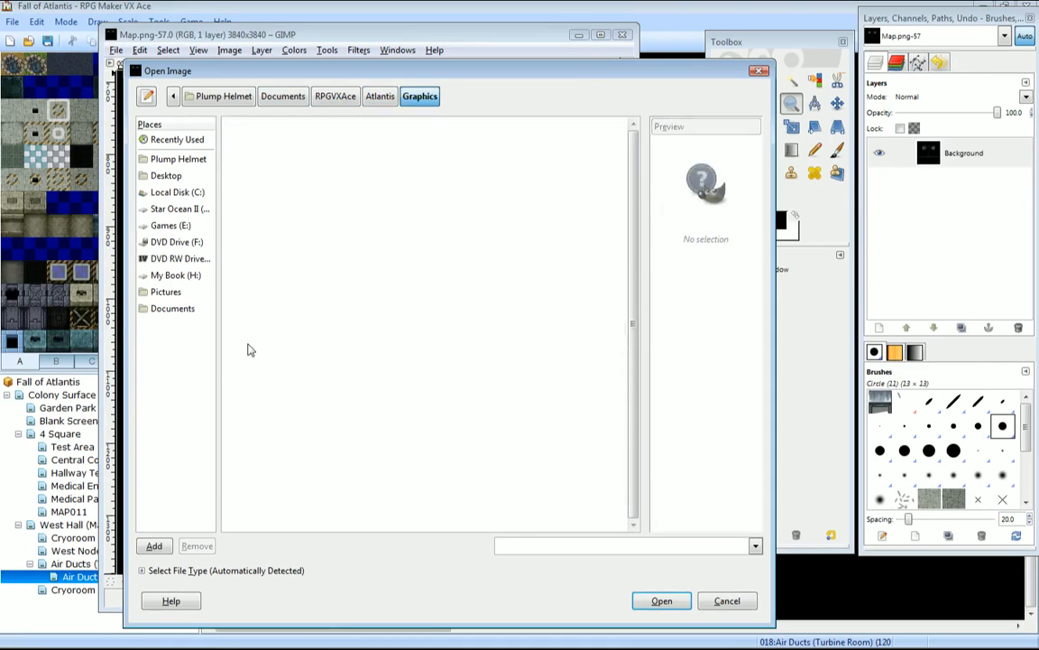
pyautogui.click(254, 157)
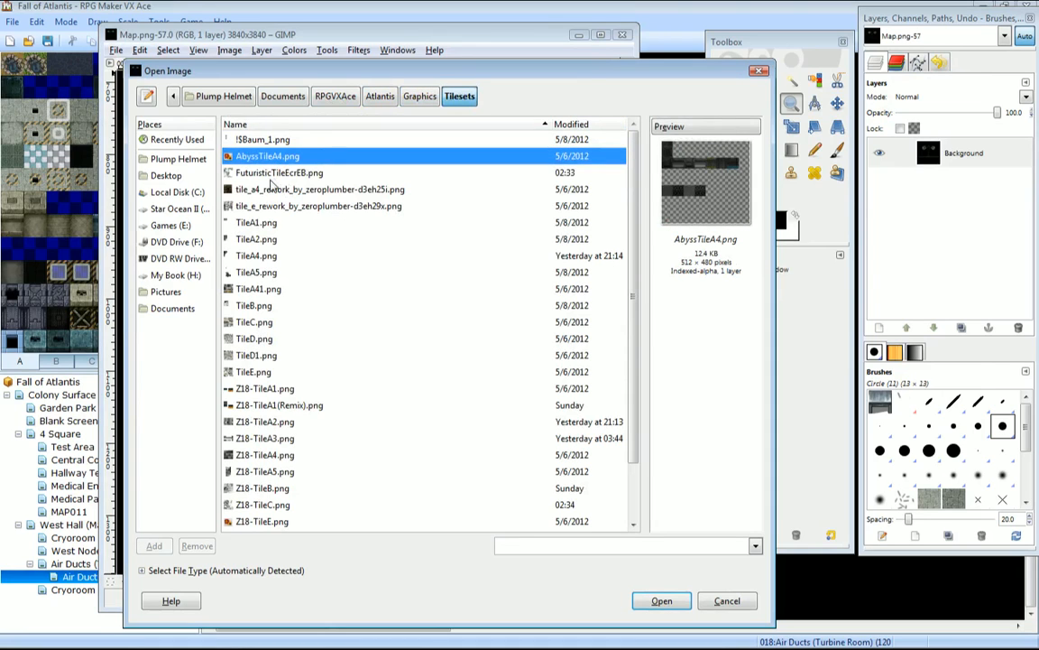
# Preview the tileset images from FuturisticTileEcrEB.png through Z18-TileA4.png, looking for a usable tile.
pyautogui.click(270, 174)
pyautogui.click(273, 190)
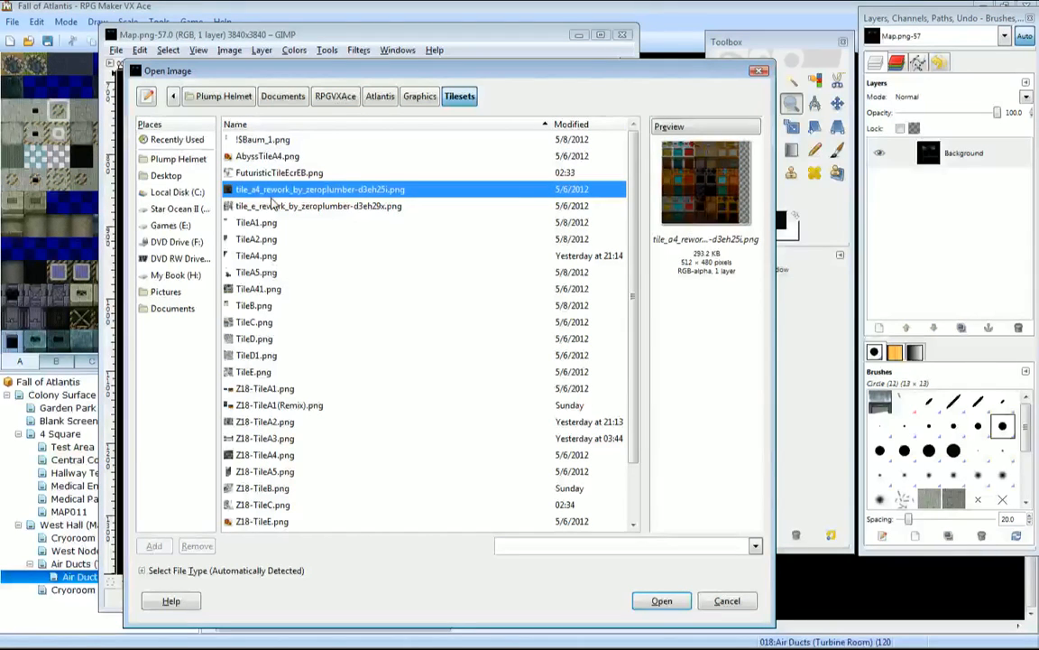
pyautogui.click(250, 206)
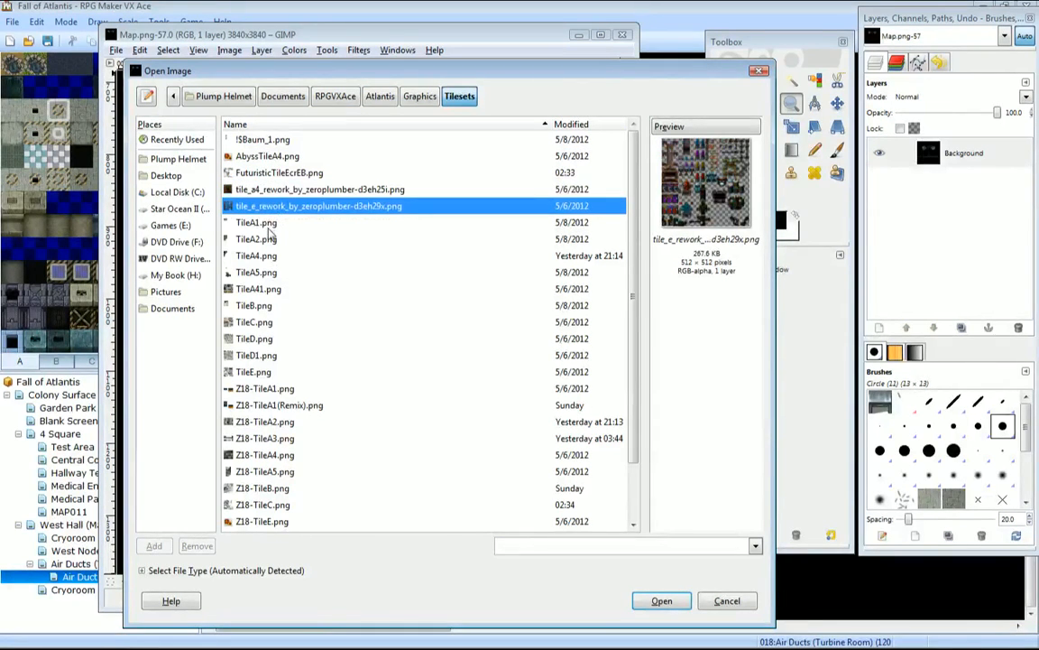
pyautogui.click(262, 223)
pyautogui.click(262, 239)
pyautogui.click(263, 256)
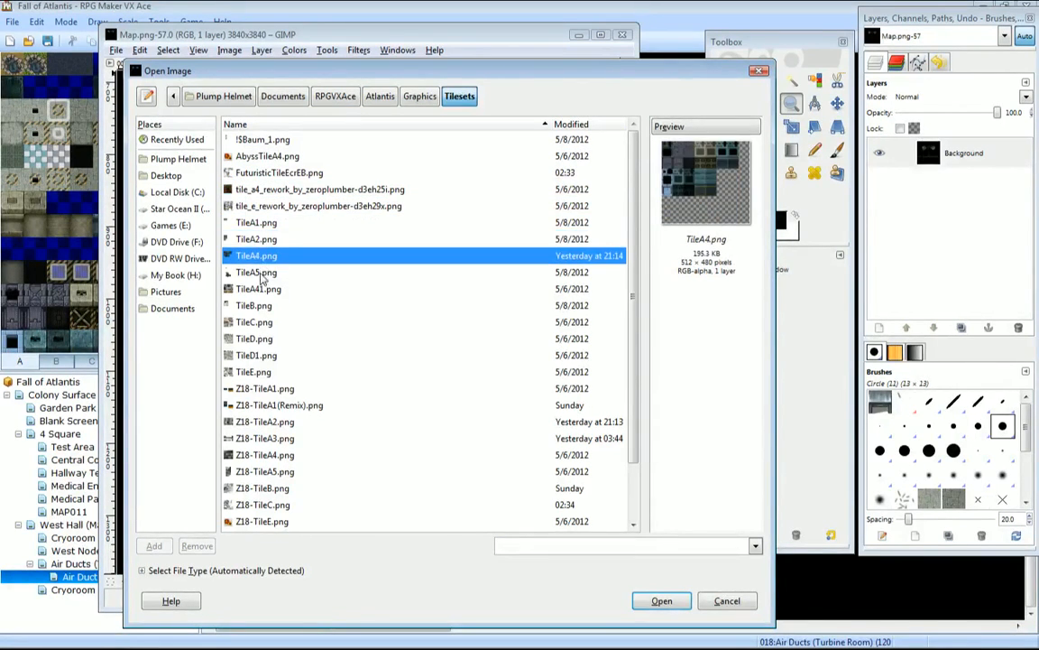
pyautogui.click(262, 274)
pyautogui.click(262, 258)
pyautogui.click(262, 274)
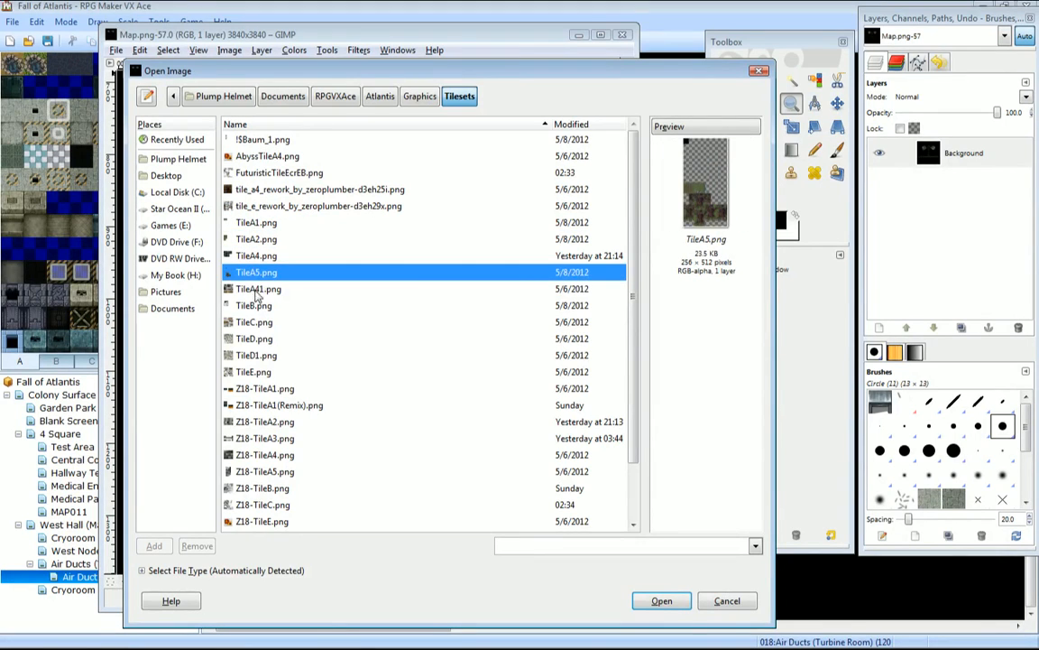
pyautogui.click(259, 291)
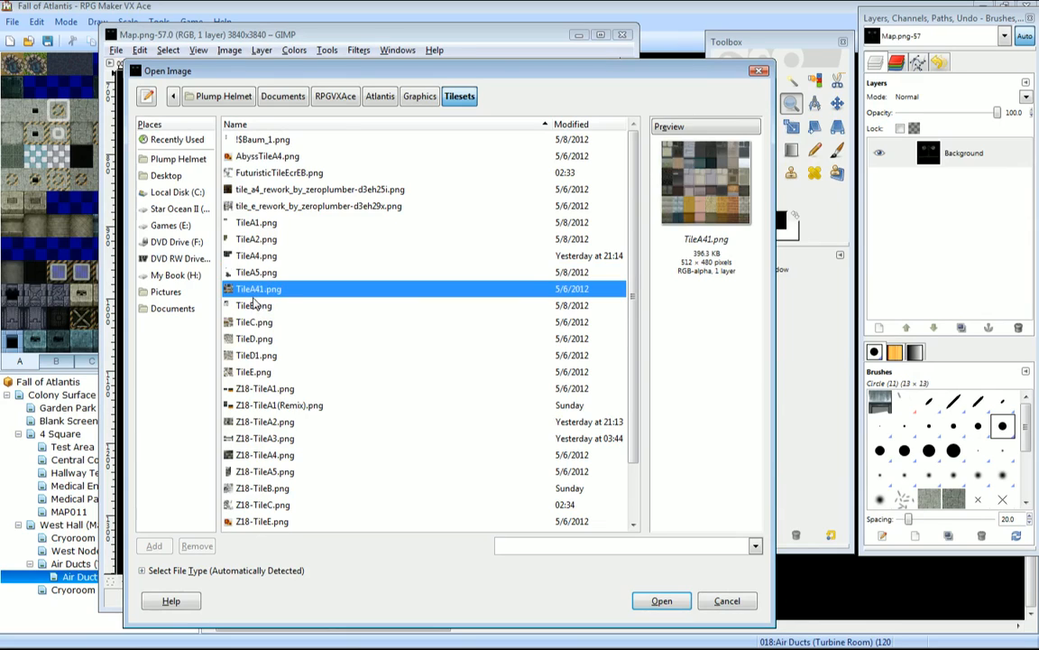
pyautogui.click(253, 305)
pyautogui.click(250, 322)
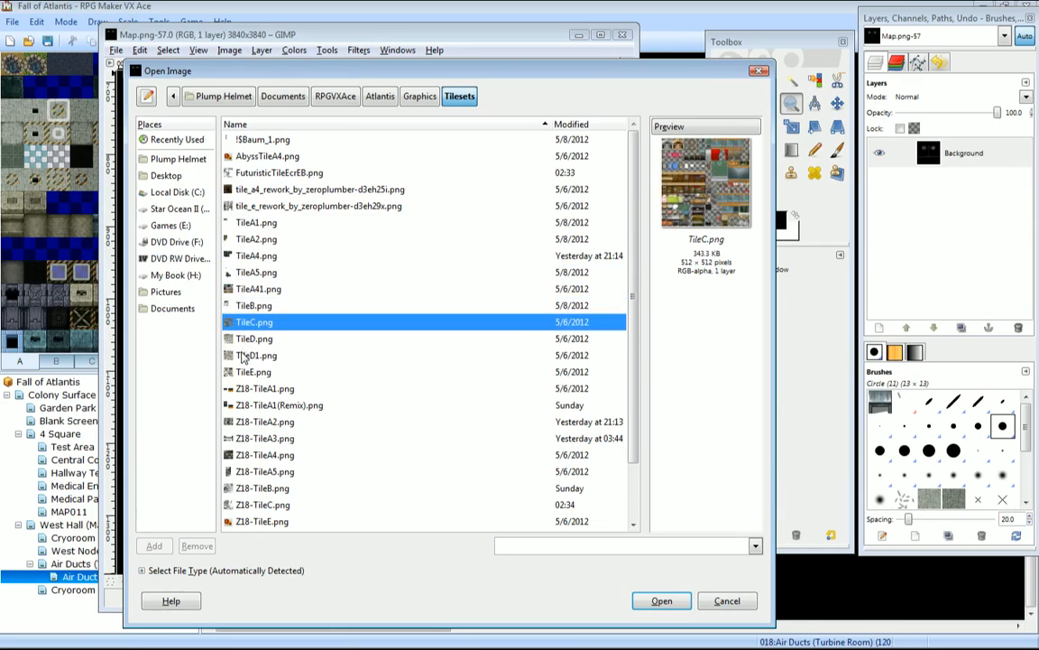
pyautogui.click(250, 341)
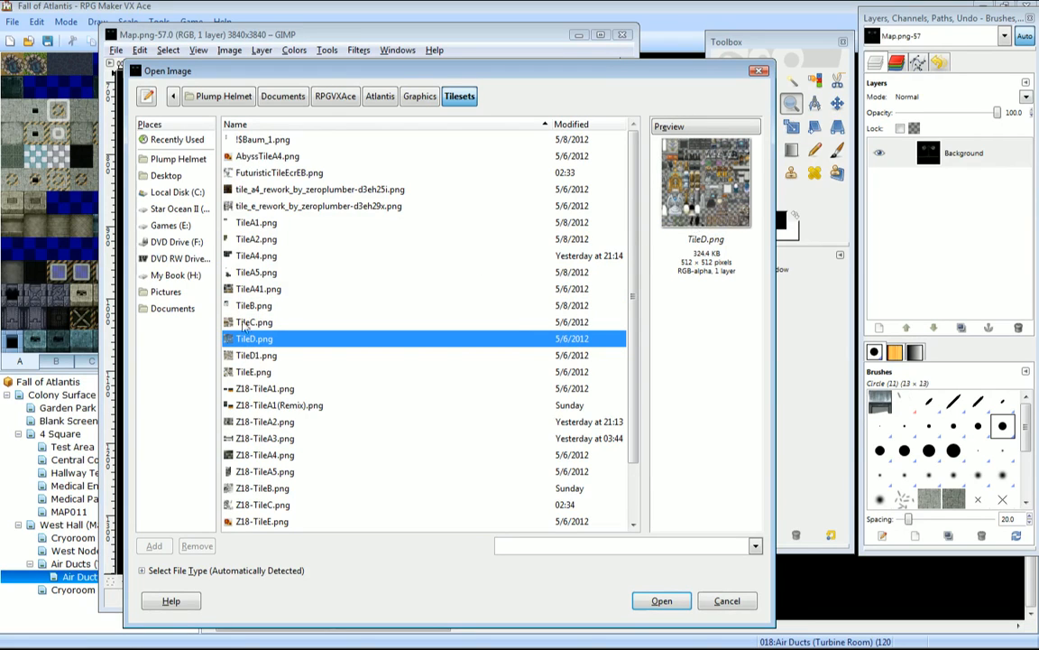
pyautogui.click(254, 358)
pyautogui.click(256, 373)
pyautogui.click(252, 391)
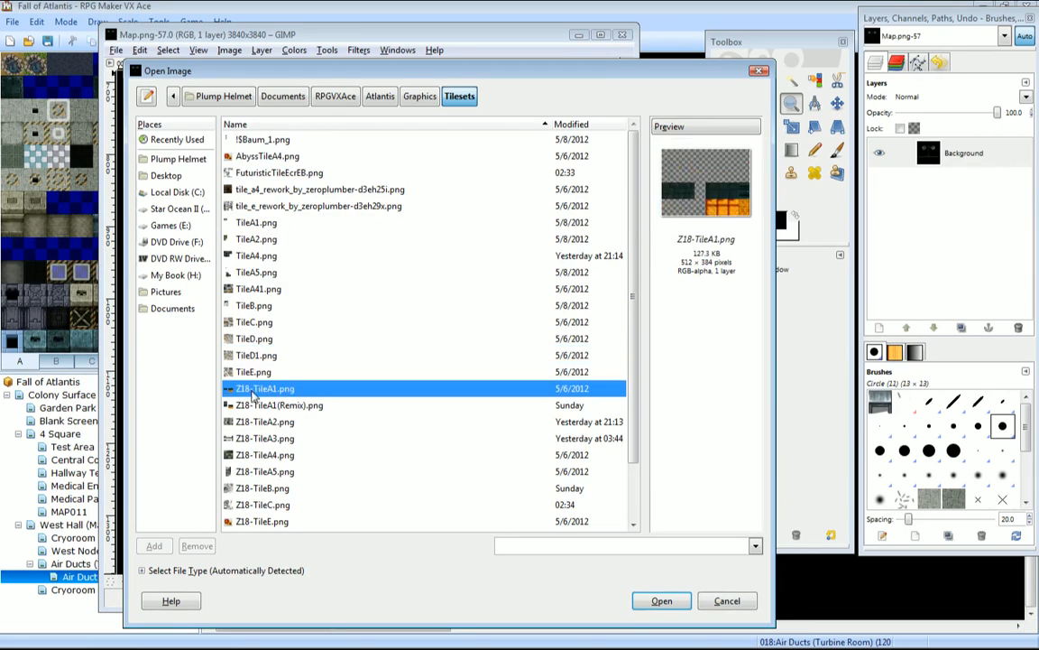
pyautogui.click(253, 407)
pyautogui.click(251, 423)
pyautogui.click(252, 439)
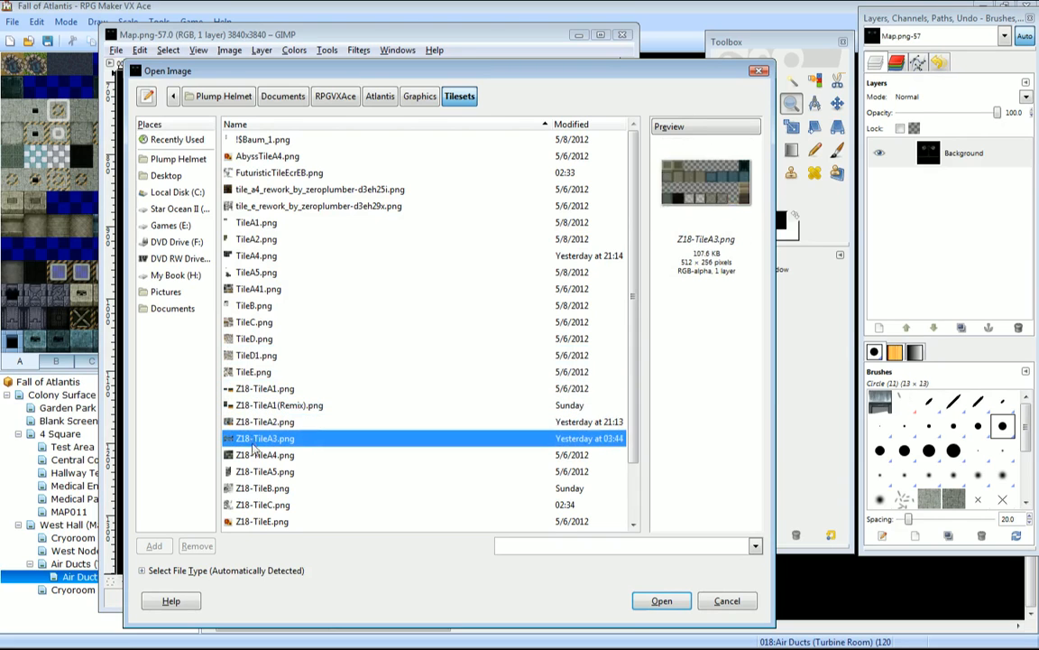
pyautogui.click(253, 455)
pyautogui.scroll(-1, 266, 425)
# Open Z18-TileA5.png and arrange its window beside the Map.png window.
pyautogui.click(273, 408)
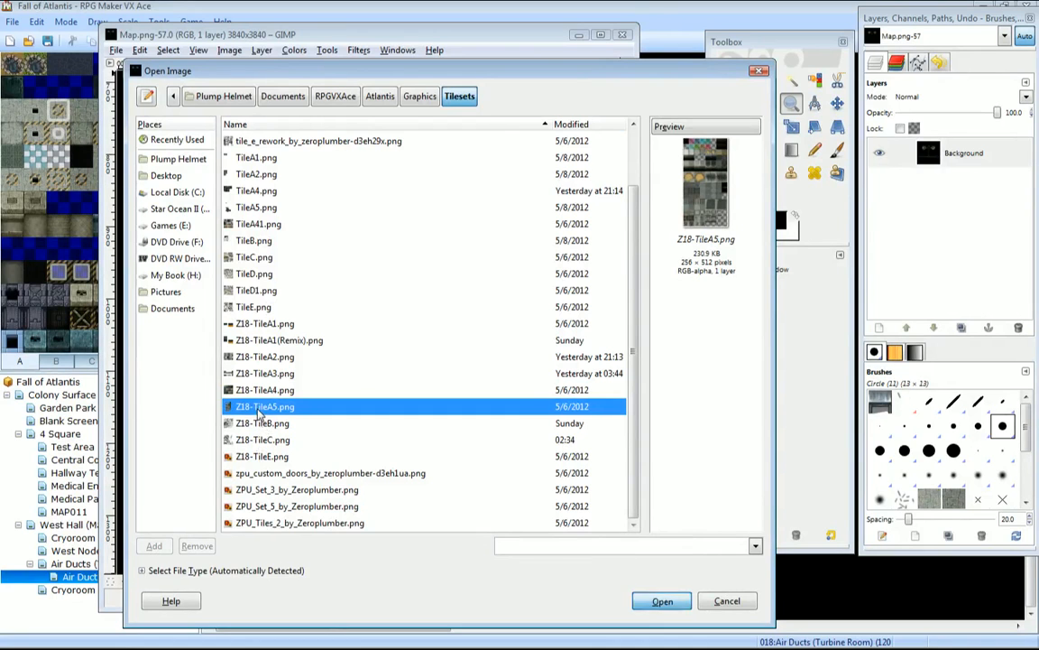
pyautogui.doubleClick(260, 411)
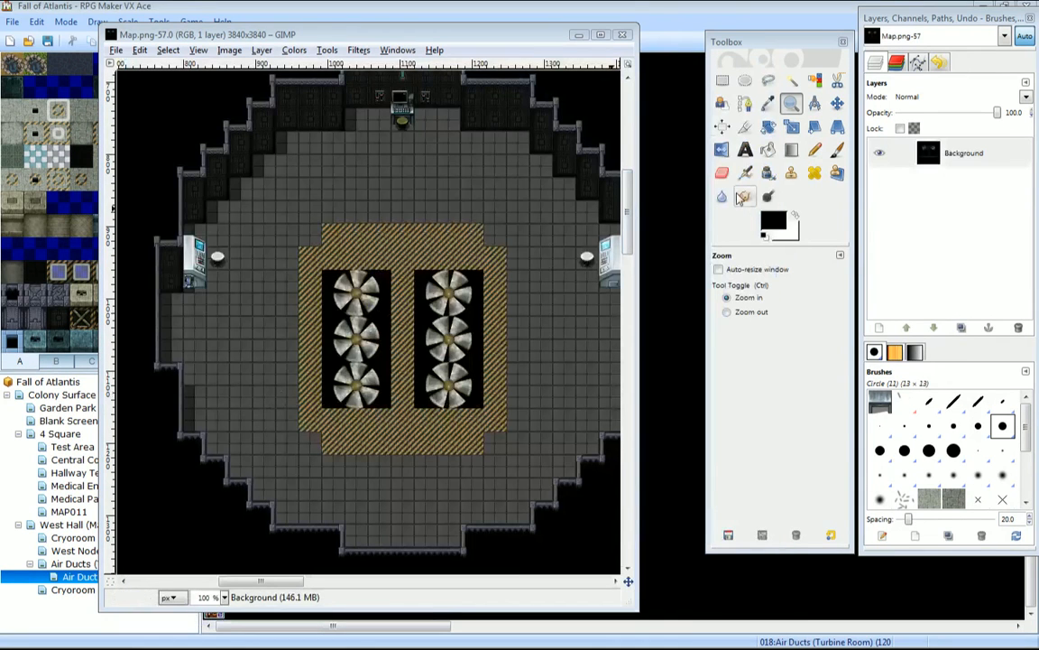
pyautogui.moveTo(322, 38); pyautogui.dragTo(468, 35)
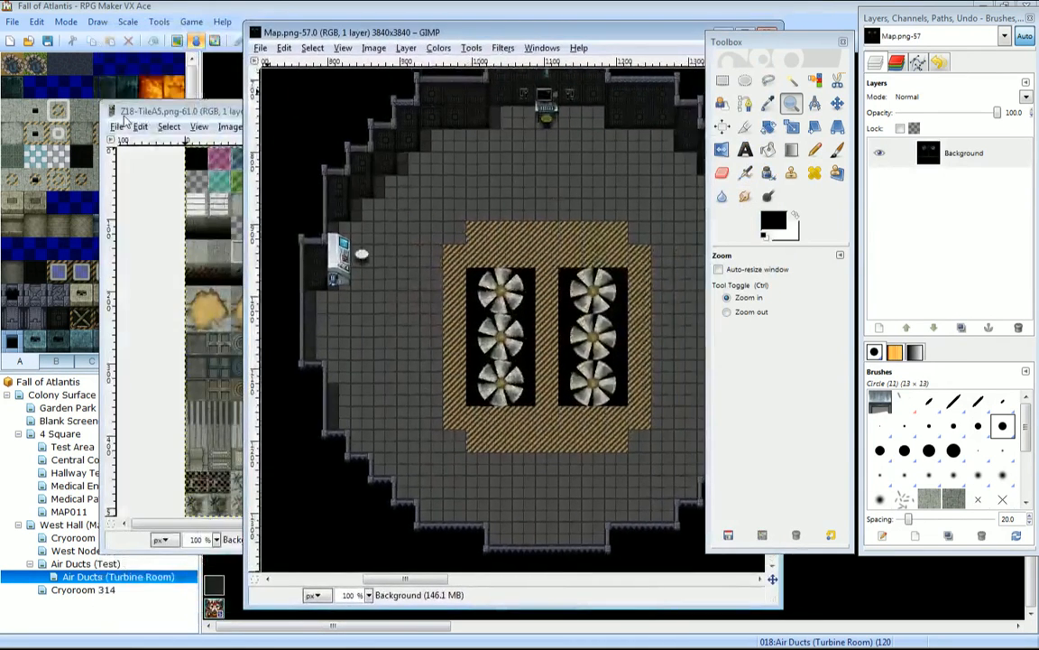
pyautogui.moveTo(172, 41); pyautogui.dragTo(125, 63)
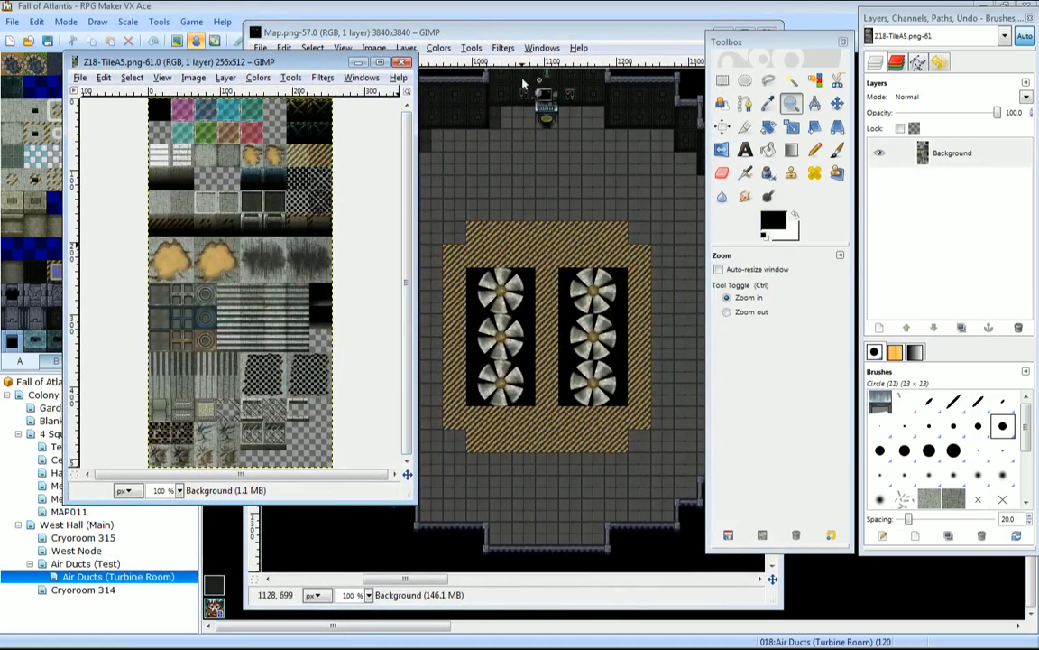
# Show the grid and enable snapping to the grid for Z18-TileA5.png.
pyautogui.click(161, 78)
pyautogui.click(174, 261)
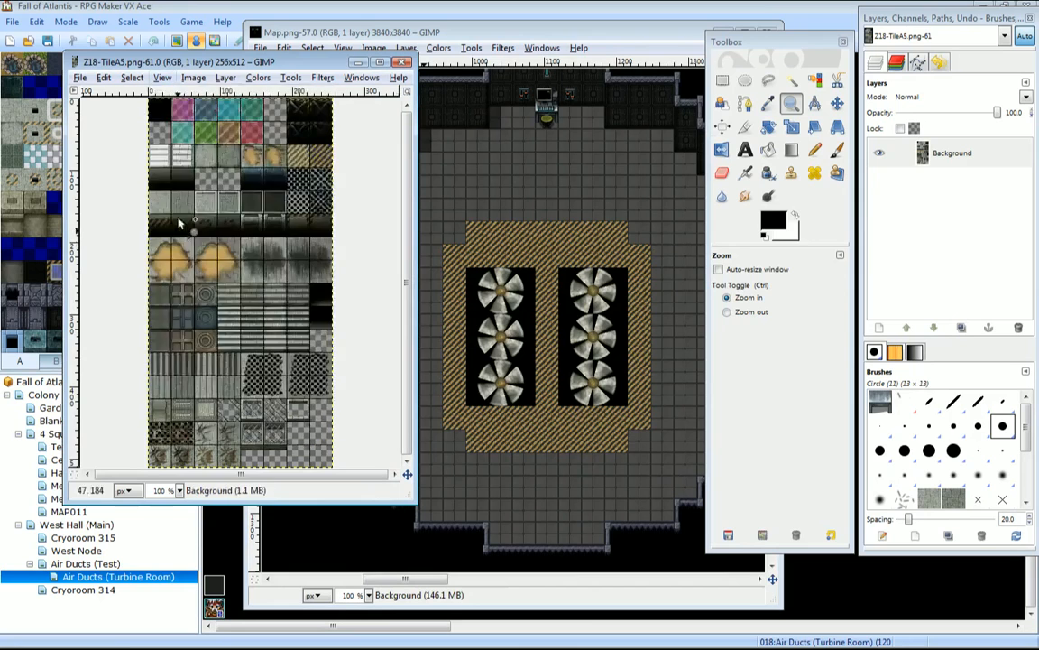
pyautogui.click(158, 78)
pyautogui.click(200, 316)
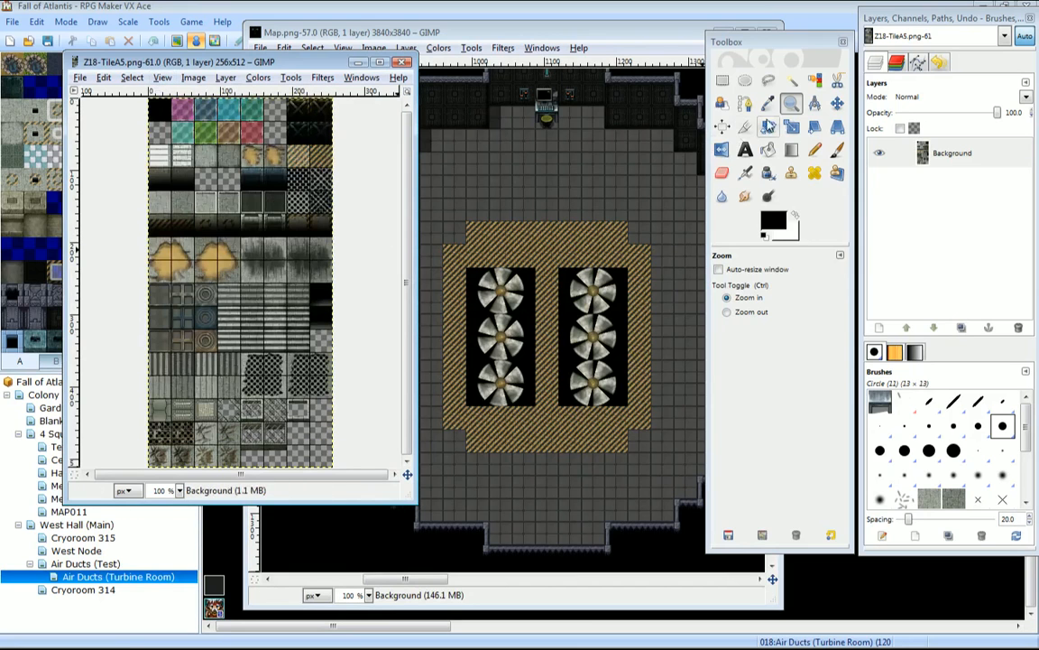
# Select the 32 × 32 px transparent mesh tile at position 160, 416 in Z18-TileA5.png and copy it.
pyautogui.click(303, 411)
pyautogui.scroll(-5, 303, 410)
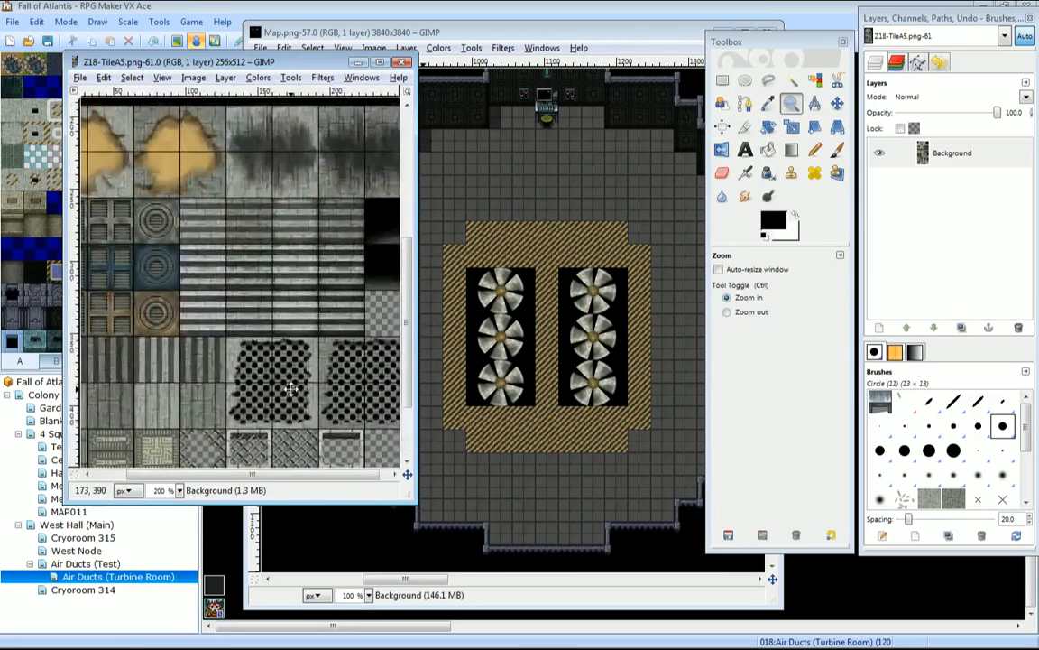
pyautogui.press('r')
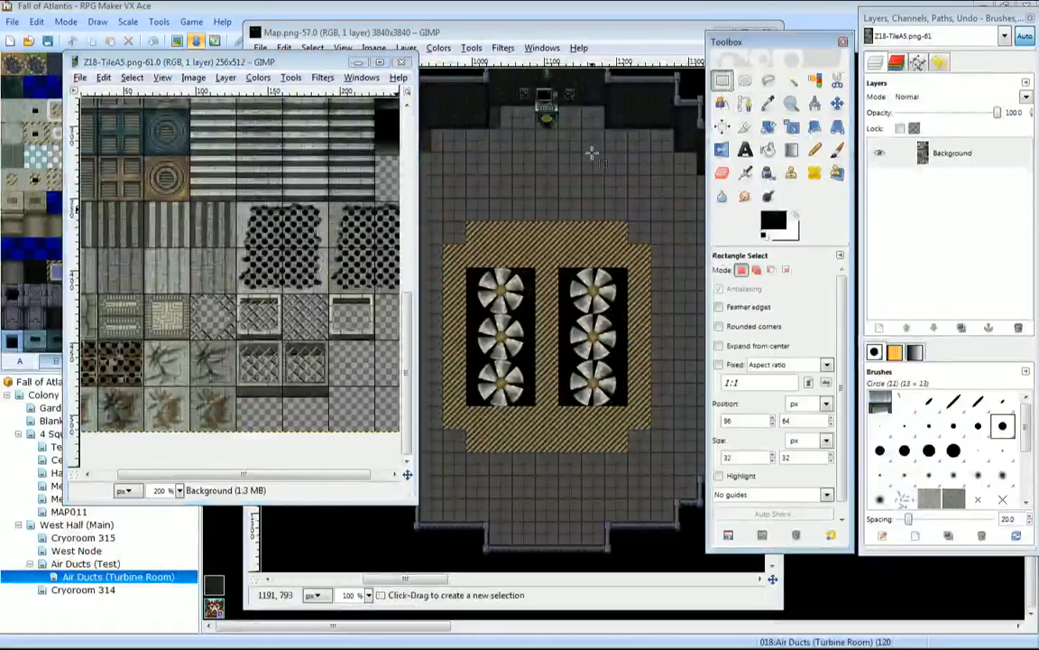
pyautogui.moveTo(284, 293); pyautogui.dragTo(309, 319)
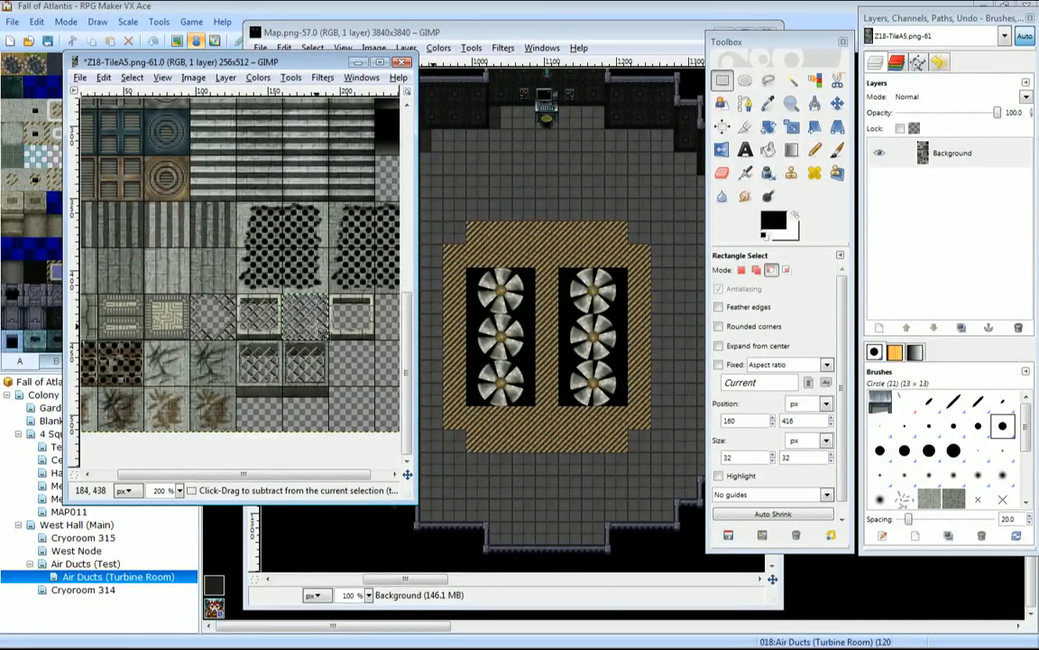
pyautogui.hotkey('ctrl', 'c')
# Paste the copied mesh tile into Map.png and turn the floating selection into a new layer.
pyautogui.click(611, 185)
pyautogui.hotkey('ctrl', 'v')
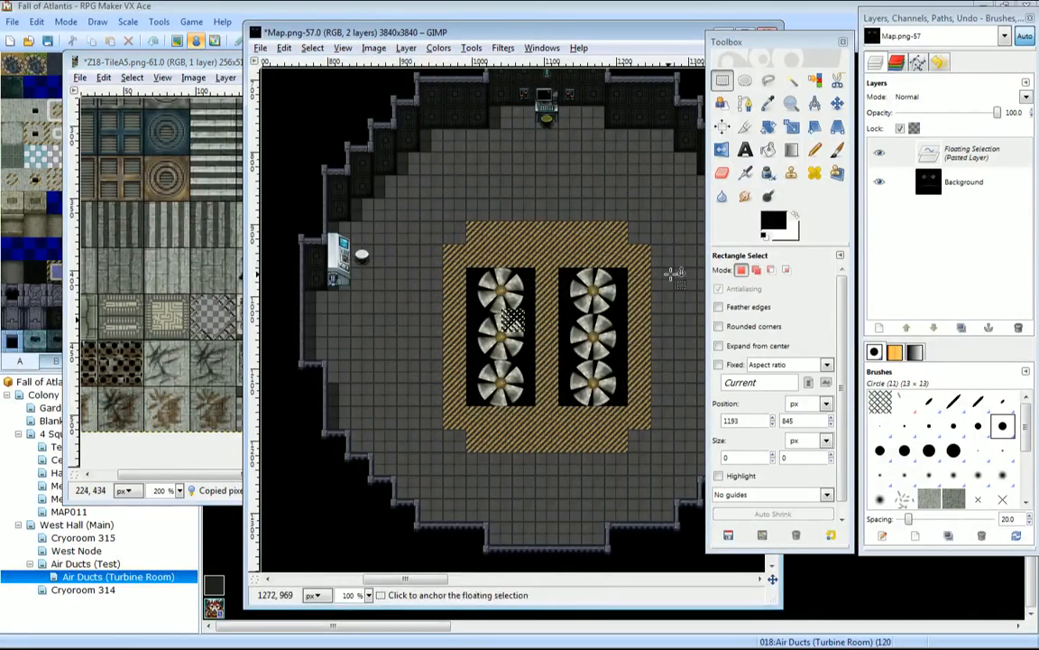
pyautogui.rightClick(893, 152)
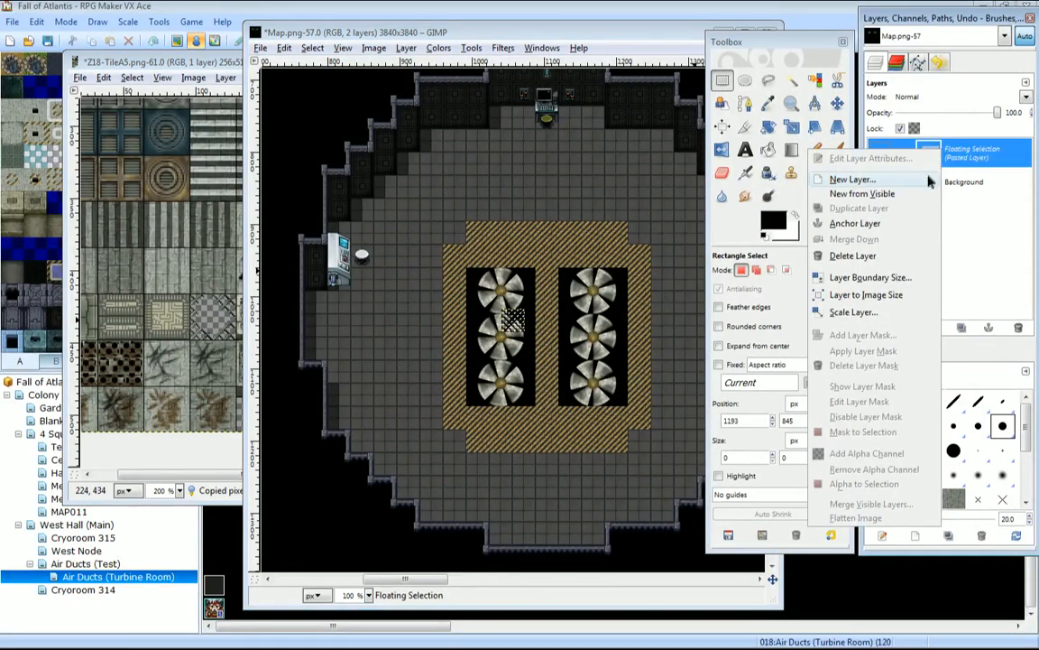
pyautogui.click(901, 174)
# Move the pasted mesh tile onto the upper-left corner of the western black fan pit.
pyautogui.press('m')
pyautogui.moveTo(508, 334); pyautogui.dragTo(493, 326)
pyautogui.hotkey('ctrl', 'z')
pyautogui.click(946, 162)
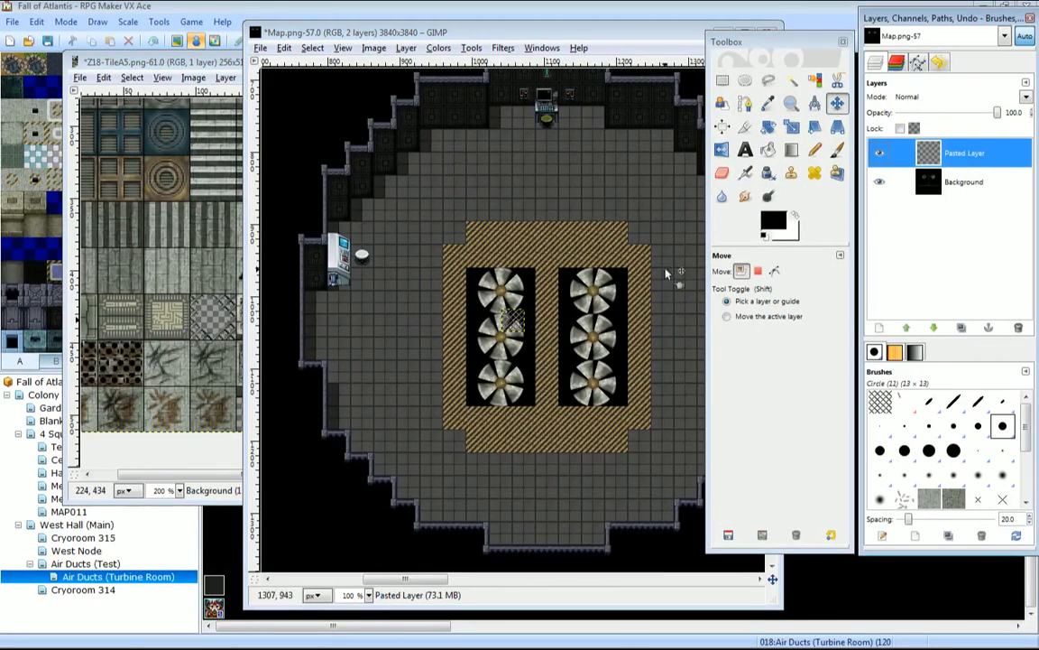
pyautogui.moveTo(518, 323); pyautogui.dragTo(480, 282)
pyautogui.hotkey('ctrl', 'z')
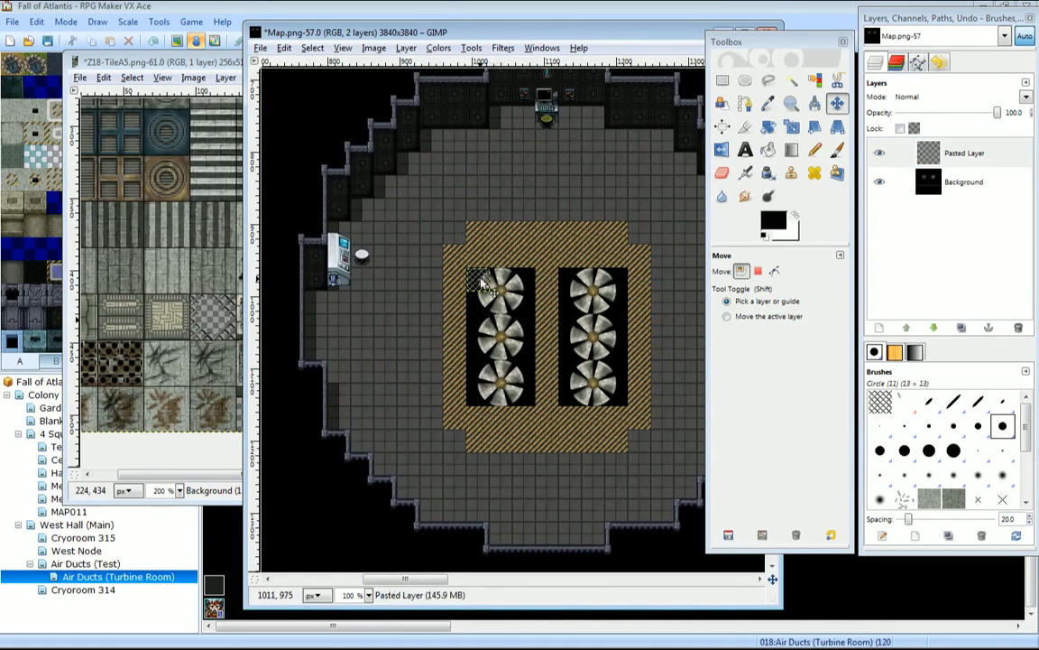
# Show the grid and enable snapping to the grid for Map.png.
pyautogui.click(360, 50)
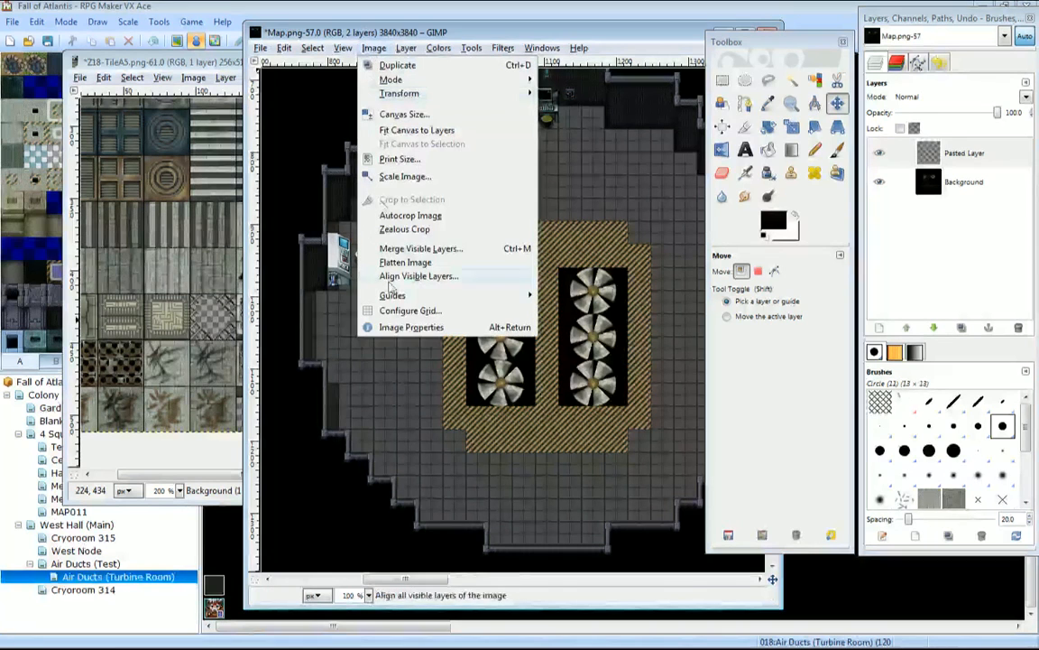
pyautogui.moveTo(343, 48)
pyautogui.click(365, 236)
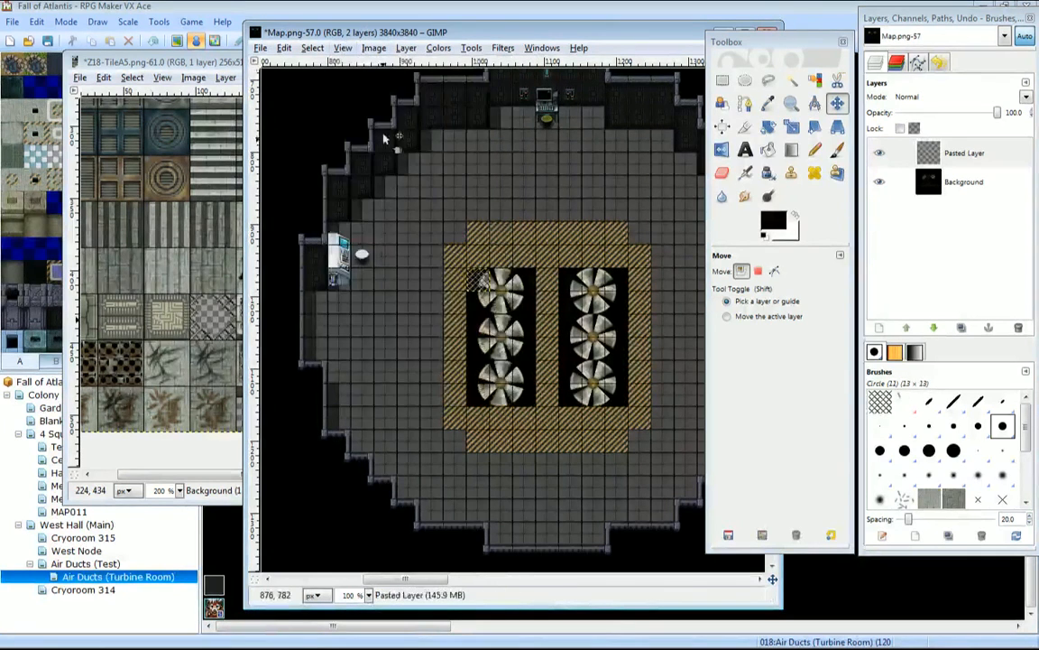
pyautogui.click(356, 49)
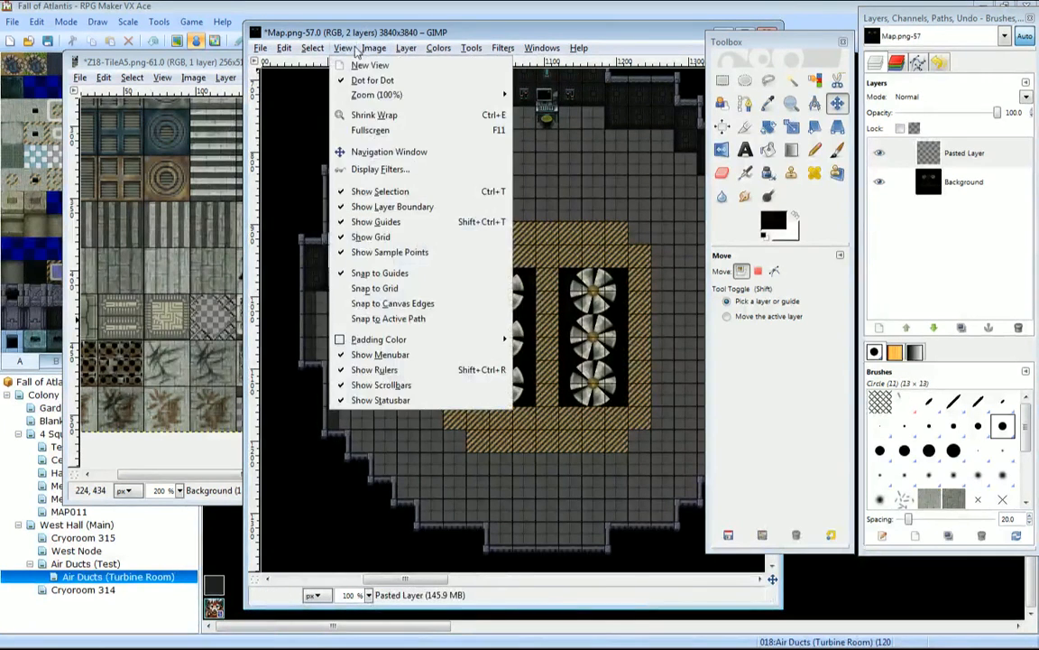
pyautogui.click(374, 287)
# Zoom Map.png to 200% and align the mesh tile exactly with the grid cell in the pit's upper-left corner.
pyautogui.click(791, 103)
pyautogui.click(582, 323)
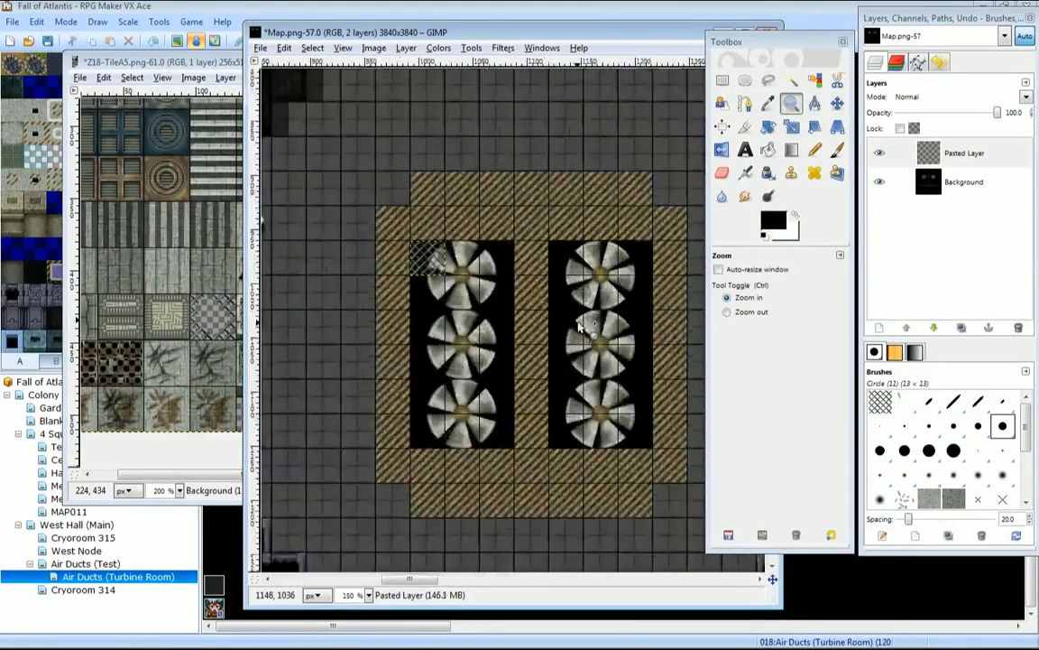
pyautogui.click(580, 327)
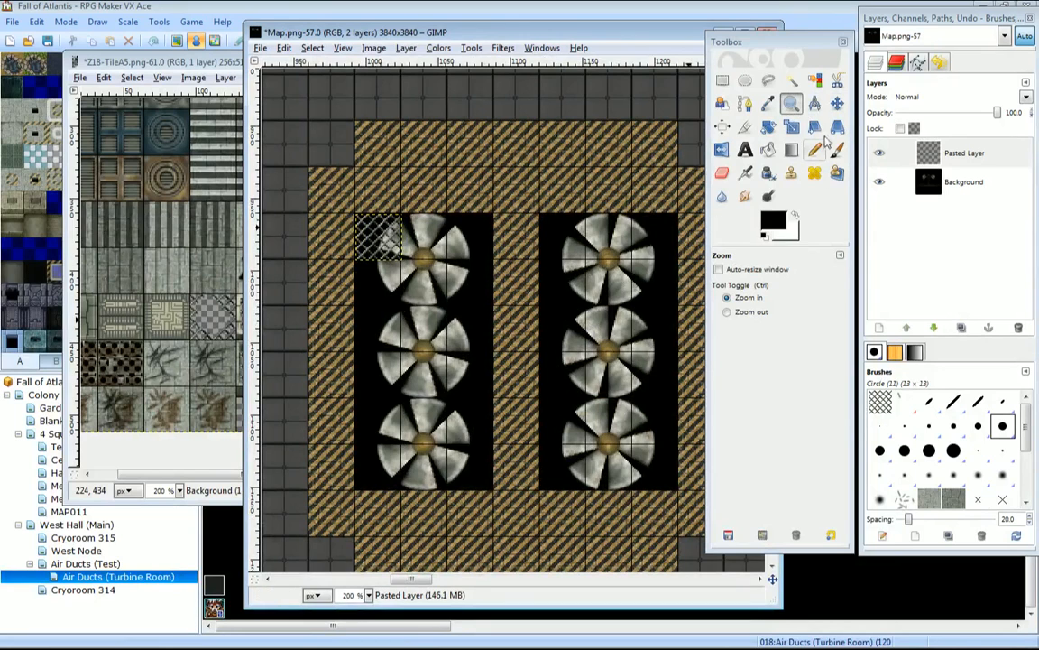
pyautogui.click(838, 104)
pyautogui.moveTo(378, 243); pyautogui.dragTo(379, 248)
pyautogui.hotkey('ctrl', 'z')
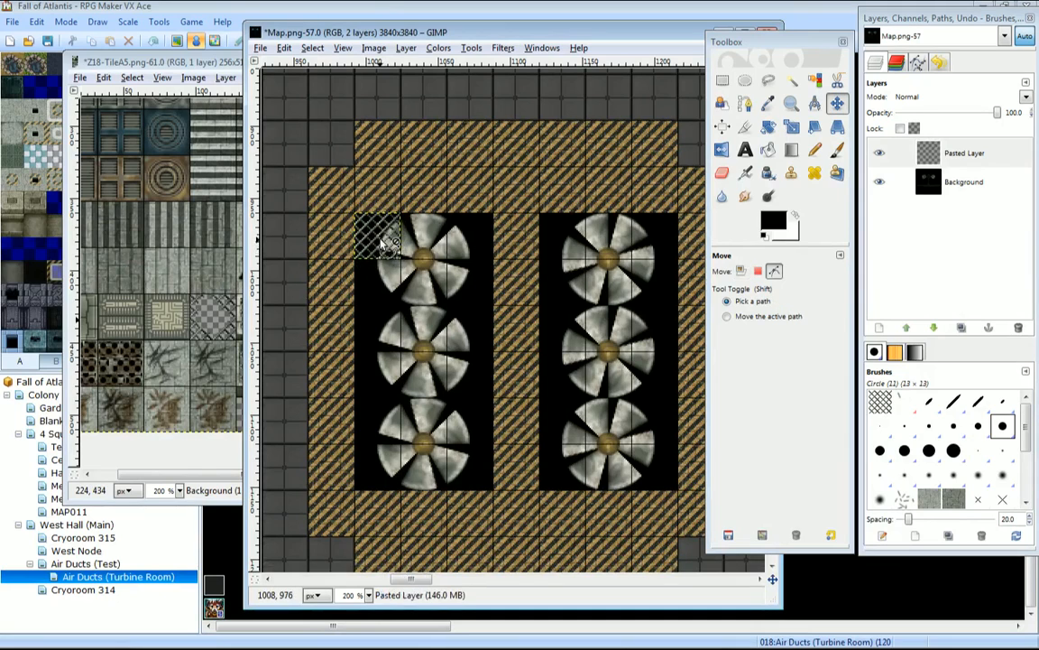
# Duplicate the mesh tile through a copy pasted as a new layer and place it one grid cell to the right.
pyautogui.hotkey('ctrl', 'c')
pyautogui.hotkey('ctrl', 'v')
pyautogui.rightClick(970, 153)
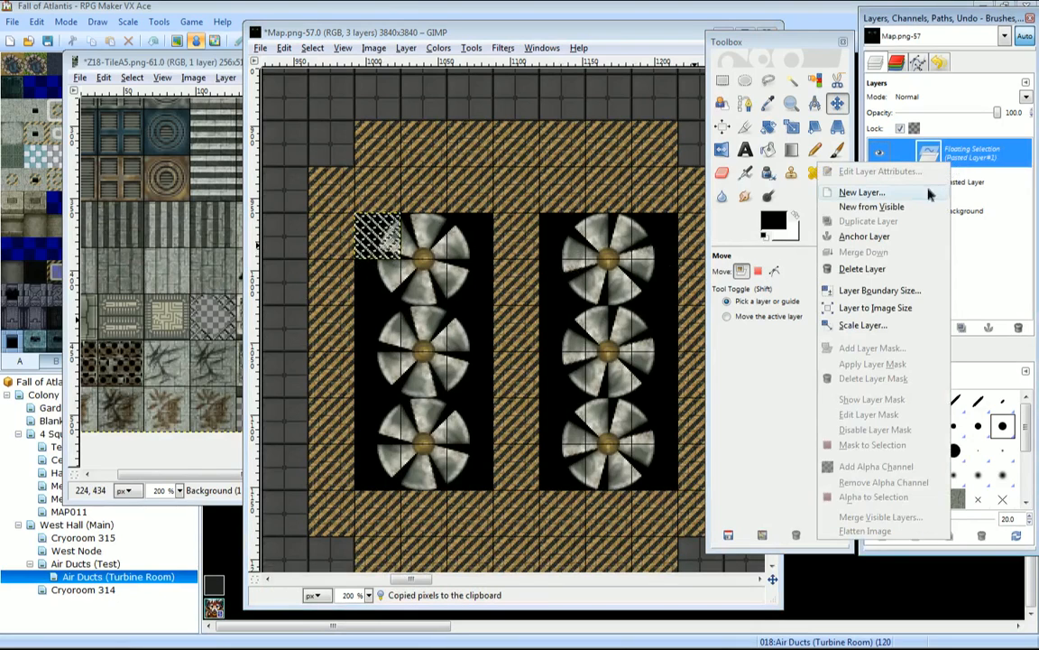
pyautogui.click(930, 192)
pyautogui.moveTo(357, 216); pyautogui.dragTo(431, 236)
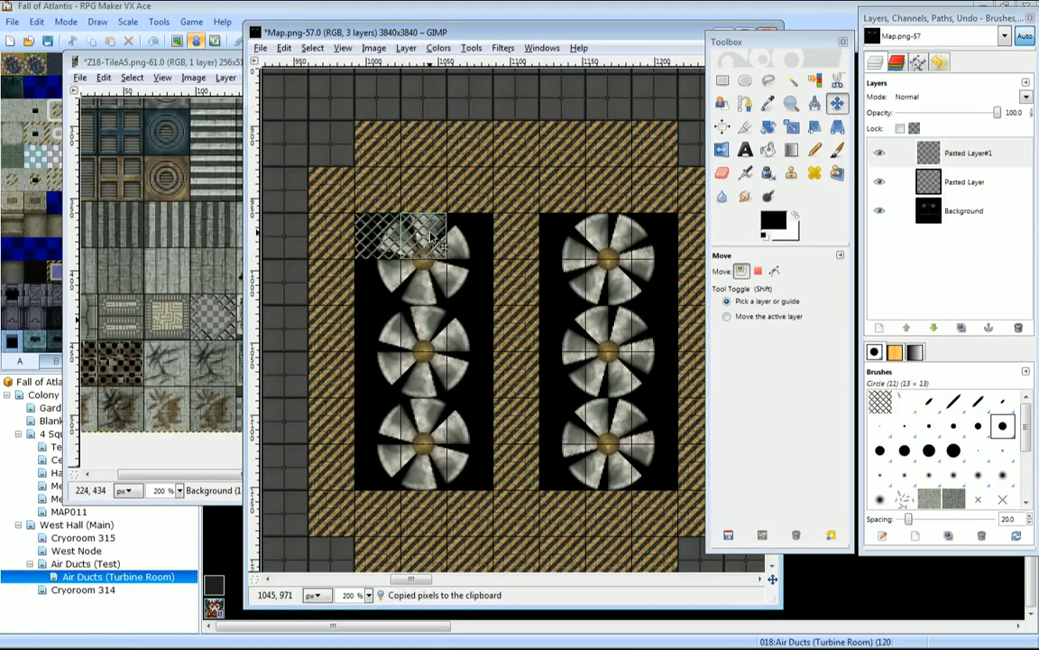
# Duplicate the second mesh tile through a copy pasted as a new layer and place it in the western pit's upper-right grid cell.
pyautogui.rightClick(979, 158)
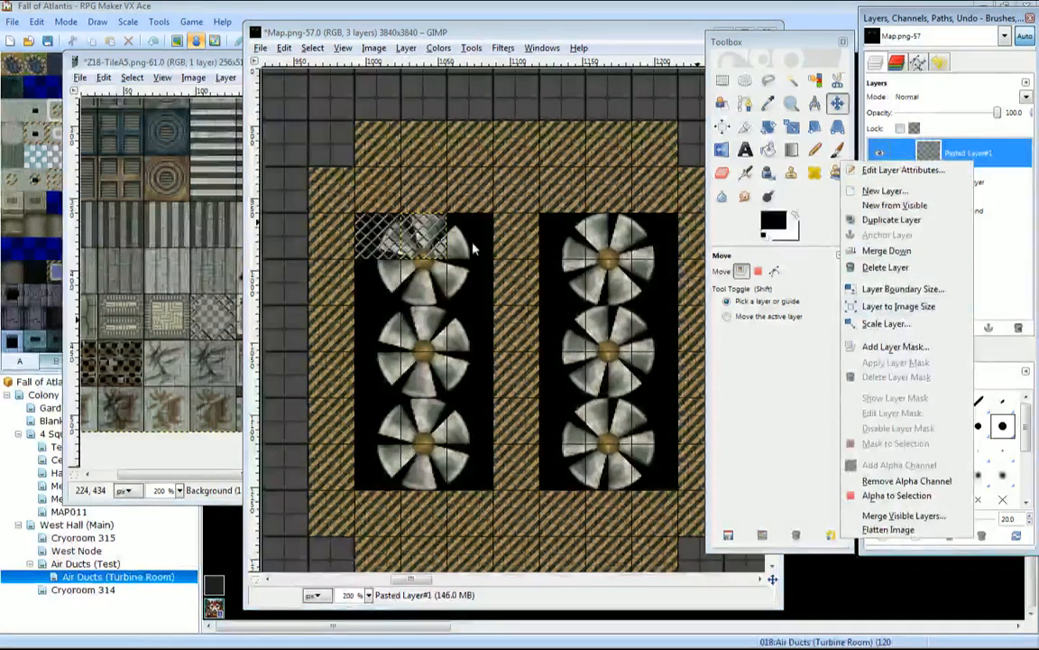
pyautogui.click(425, 242)
pyautogui.hotkey('ctrl', 'c')
pyautogui.hotkey('ctrl', 'v')
pyautogui.rightClick(970, 153)
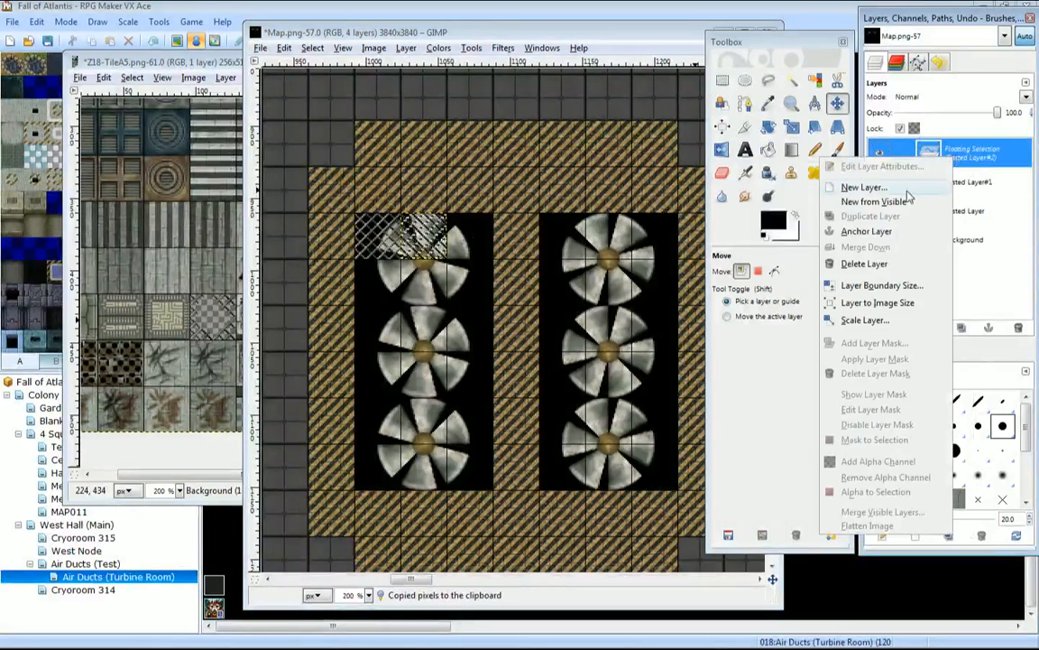
pyautogui.click(858, 121)
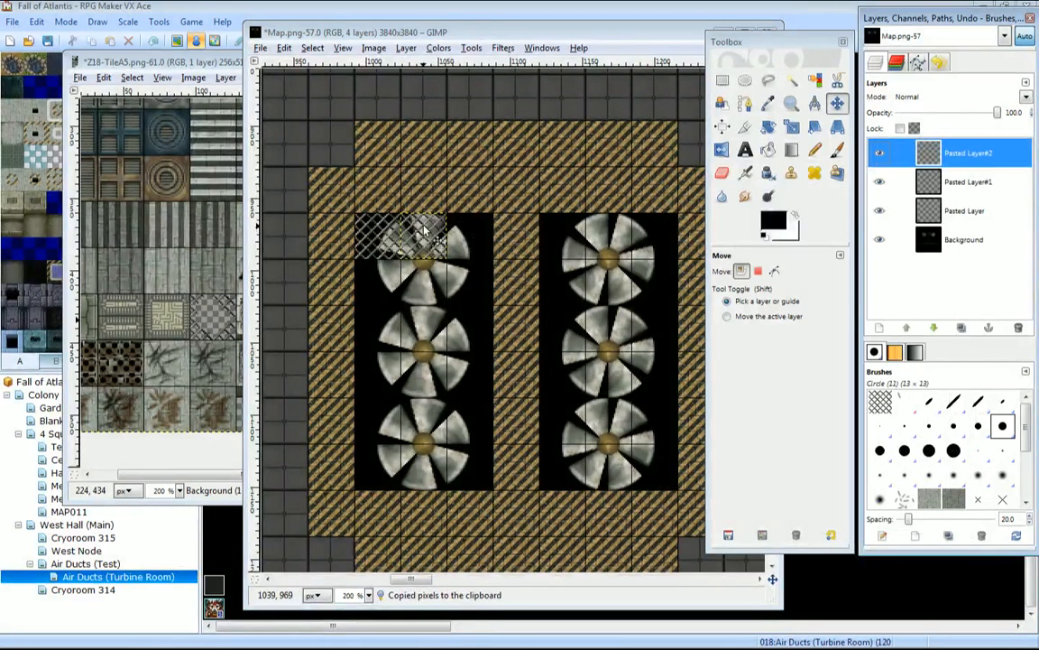
pyautogui.moveTo(424, 231); pyautogui.dragTo(471, 231)
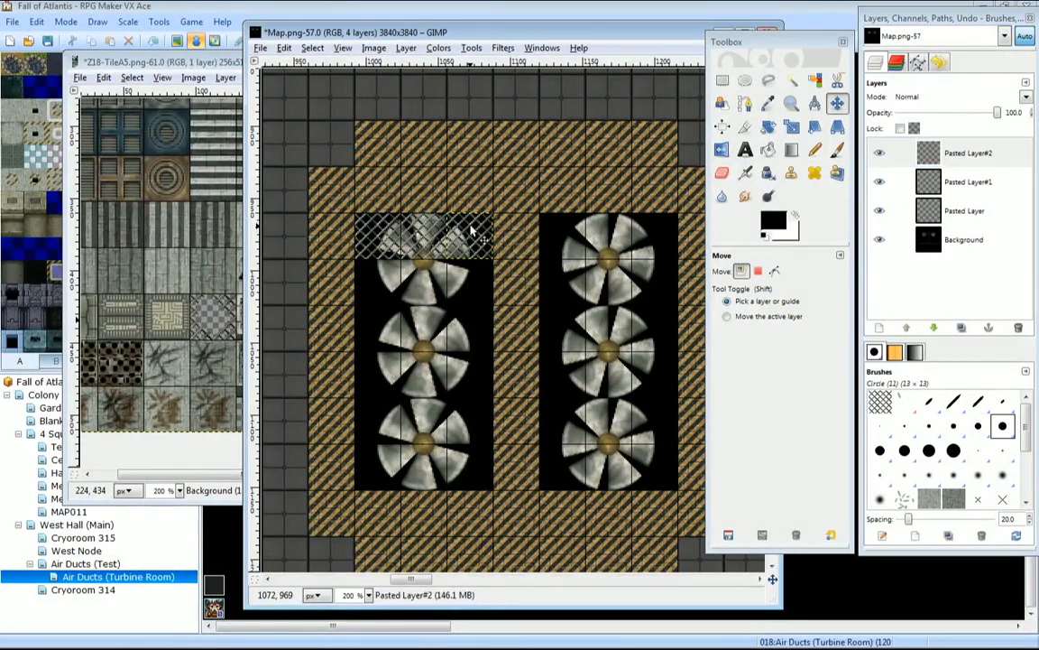
# Merge the three mesh tile layers down into a single layer holding the complete mesh row.
pyautogui.rightClick(970, 154)
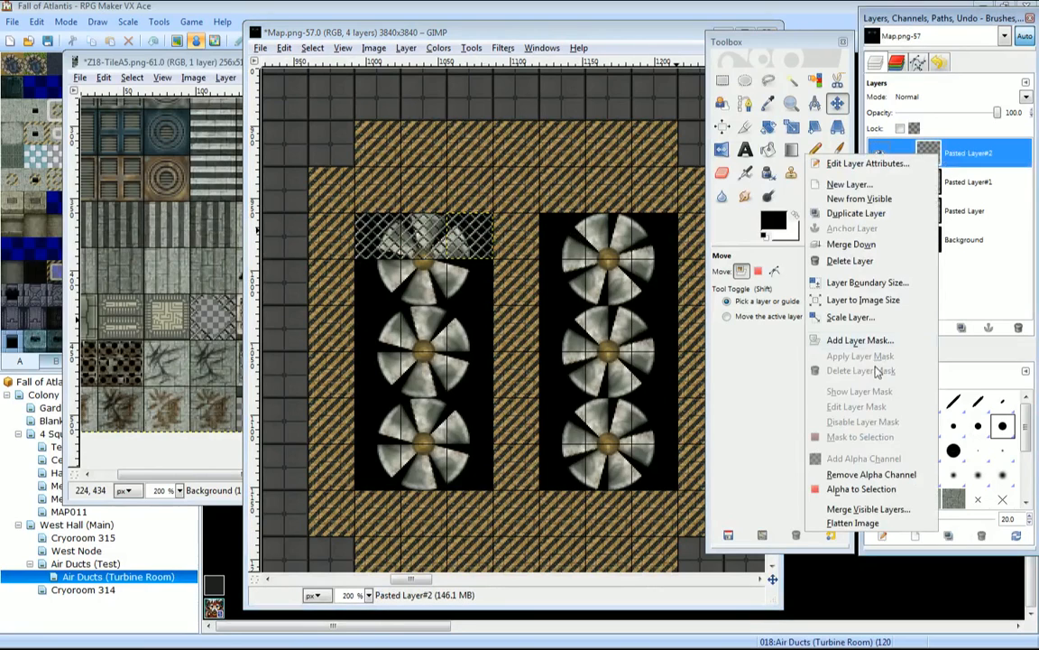
pyautogui.click(851, 243)
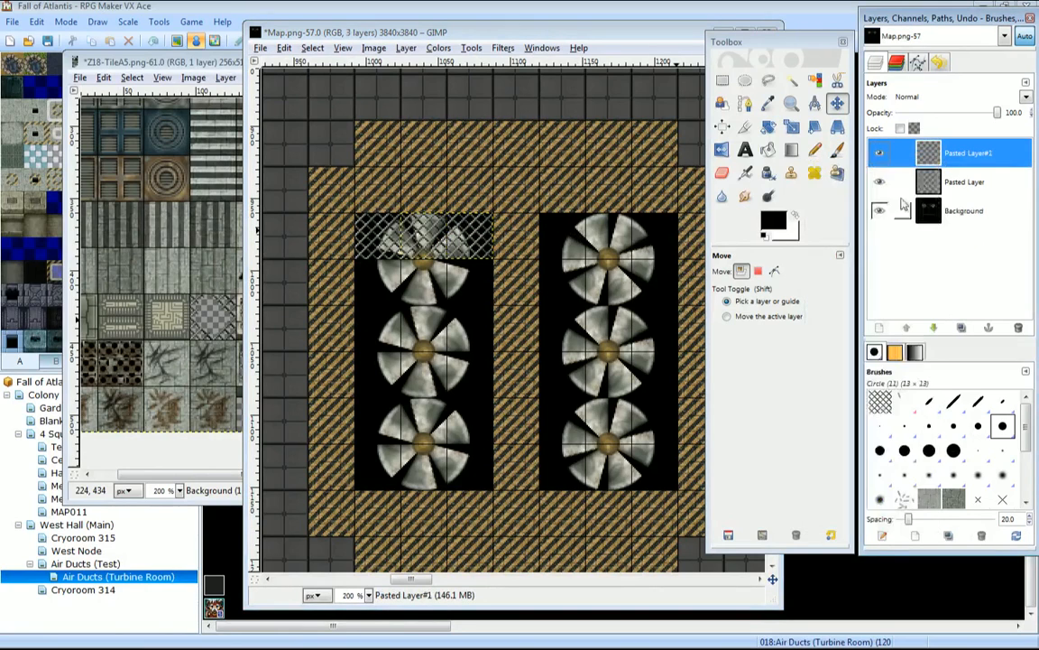
pyautogui.rightClick(932, 168)
pyautogui.click(862, 251)
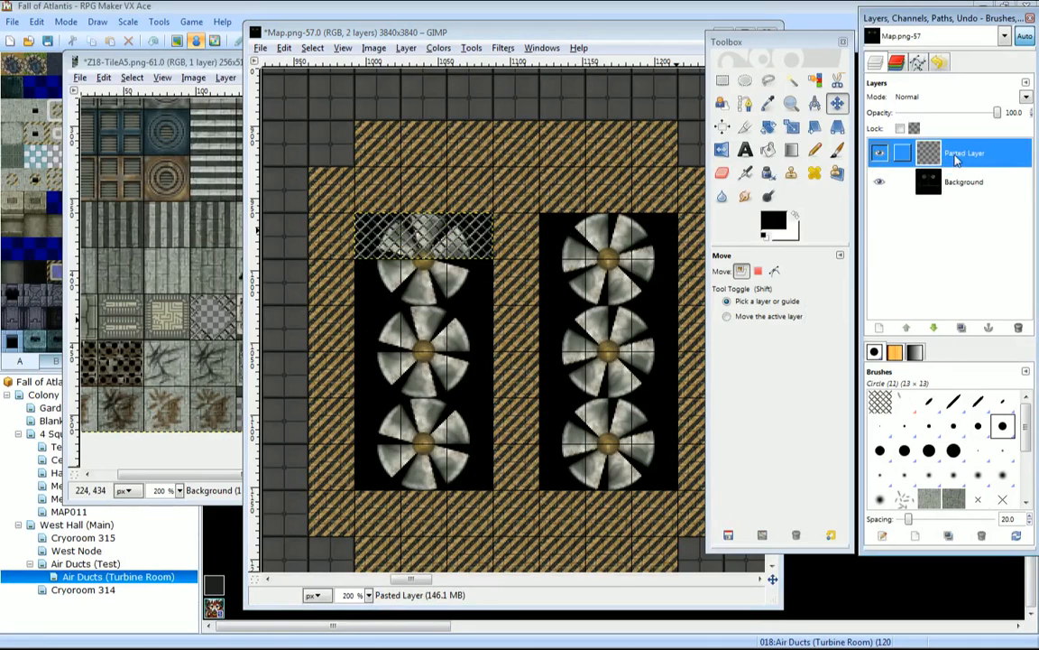
# Copy the mesh row, paste it as a new layer and place it directly below the first row over the upper fan.
pyautogui.hotkey('ctrl', 'c')
pyautogui.hotkey('ctrl', 'v')
pyautogui.rightClick(957, 156)
pyautogui.click(858, 191)
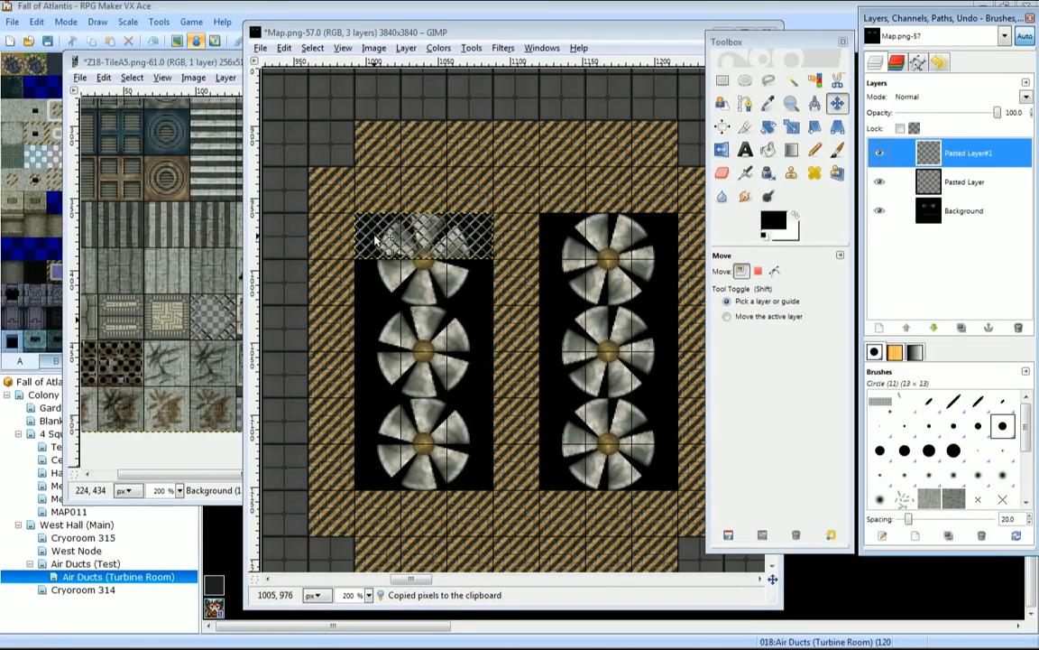
pyautogui.moveTo(388, 240); pyautogui.dragTo(379, 289)
pyautogui.hotkey('ctrl', 'z')
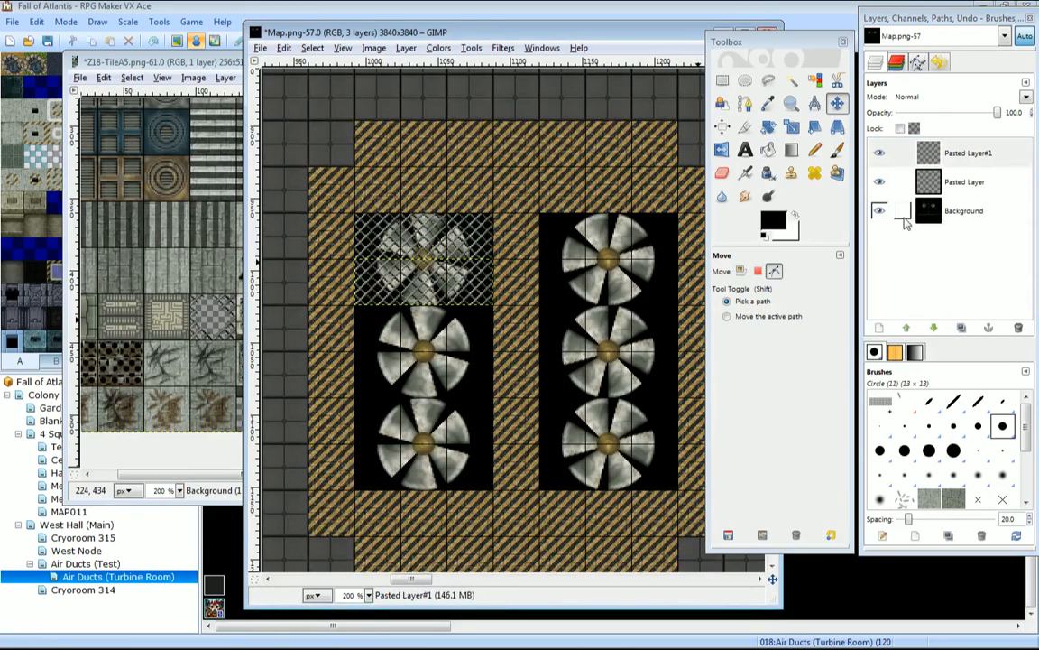
pyautogui.click(739, 270)
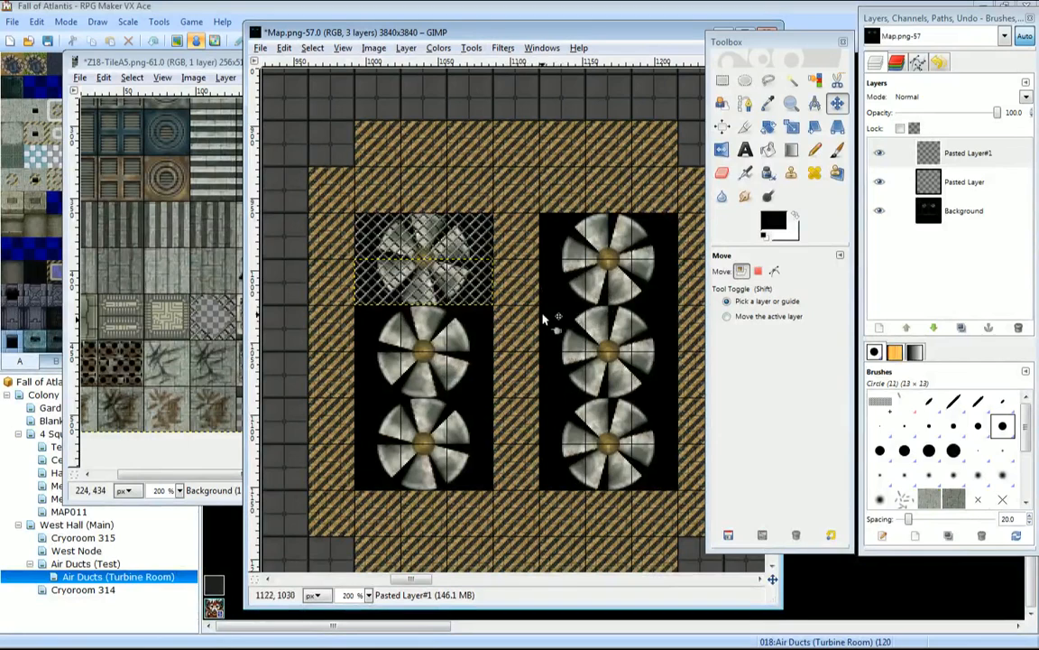
# Merge the second mesh row down into the first row's layer.
pyautogui.click(970, 155)
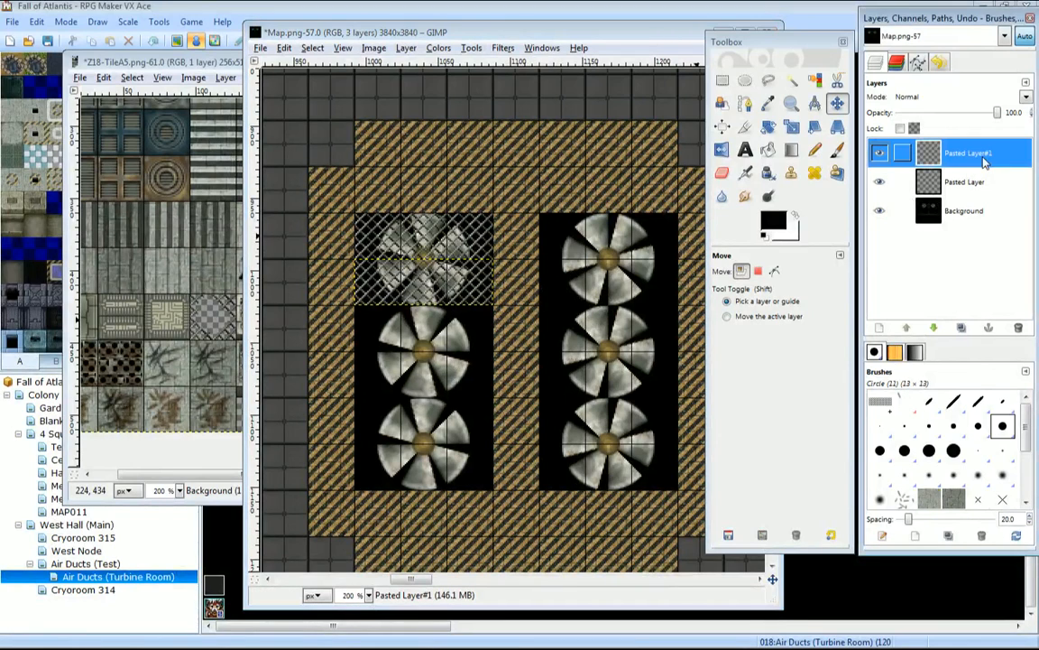
pyautogui.rightClick(983, 158)
pyautogui.click(923, 249)
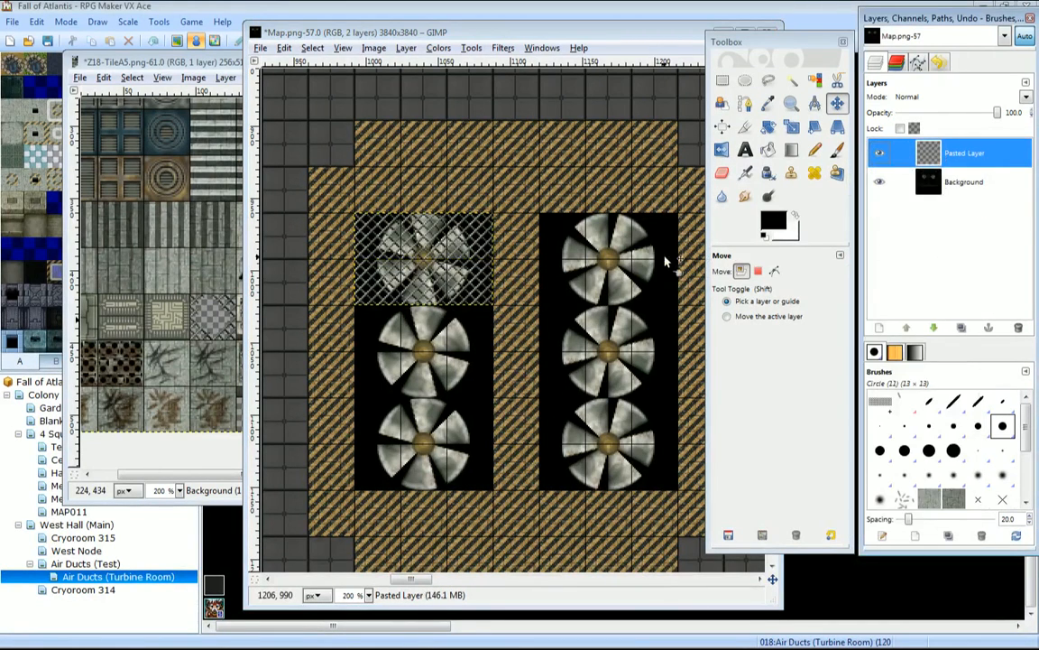
# Copy the two-row mesh block, paste it as a new layer and place it over the western pit's middle fan.
pyautogui.hotkey('ctrl', 'c')
pyautogui.hotkey('ctrl', 'v')
pyautogui.rightClick(934, 158)
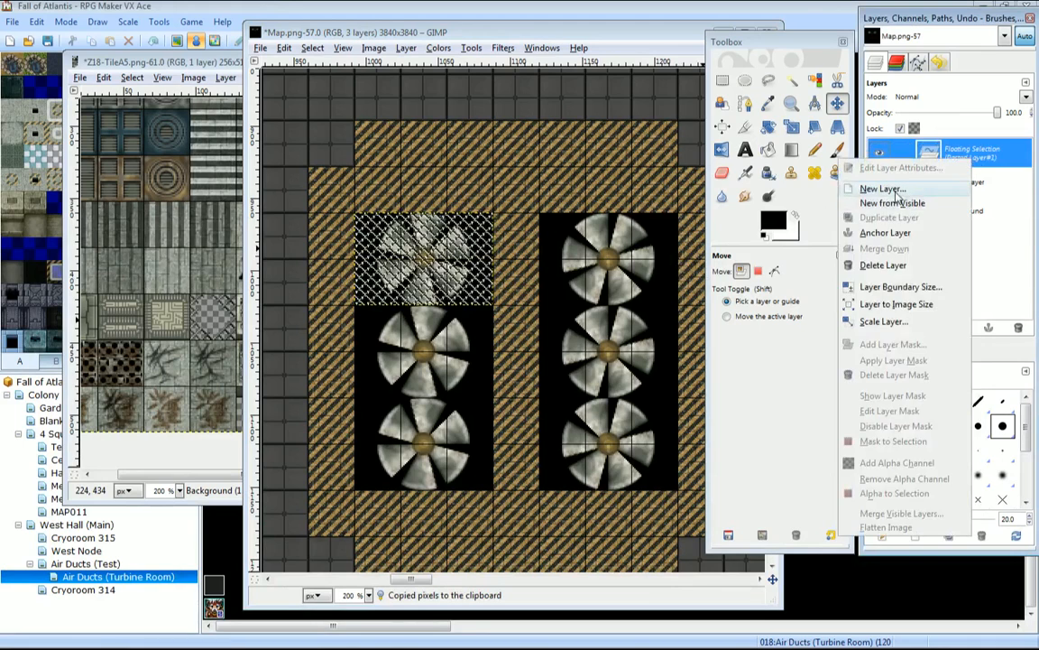
pyautogui.click(880, 121)
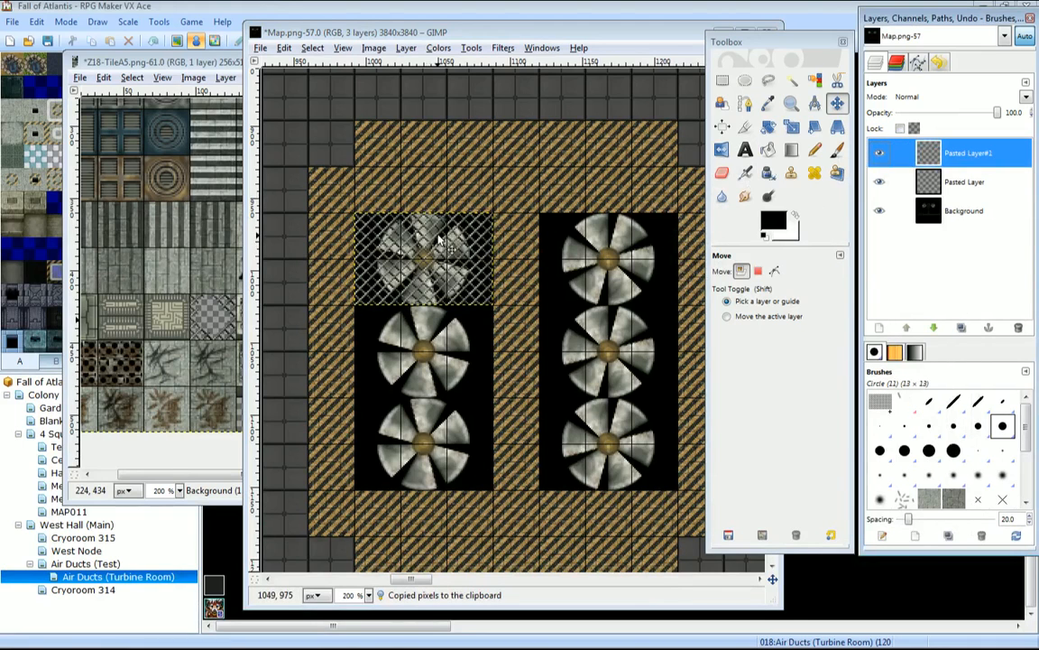
pyautogui.moveTo(439, 239)
pyautogui.mouseDown()
pyautogui.moveTo(444, 312)
pyautogui.moveTo(456, 326)
pyautogui.mouseUp()
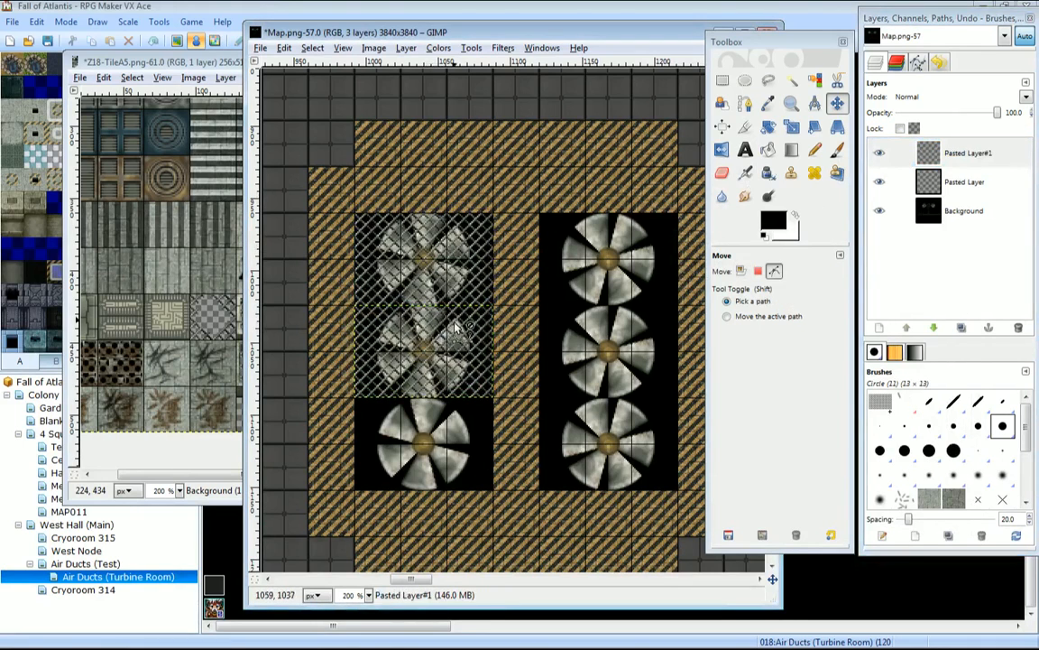
# Paste another copy of the two-row mesh block as a new layer and place it over the western pit's lowest fan.
pyautogui.hotkey('ctrl', 'c')
pyautogui.hotkey('ctrl', 'v')
pyautogui.rightClick(838, 155)
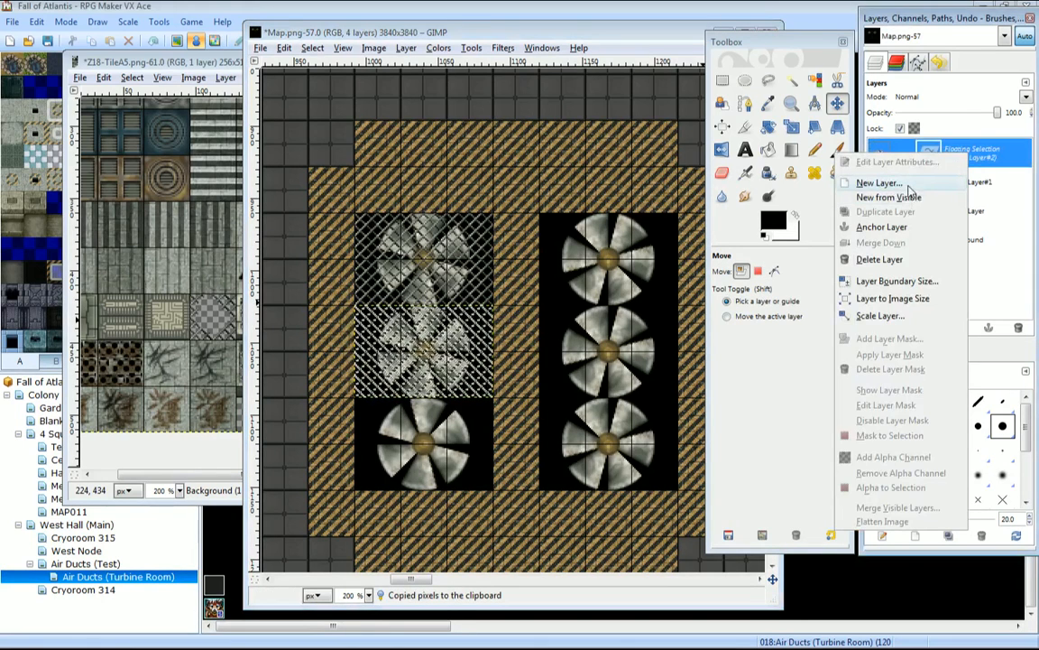
pyautogui.click(871, 183)
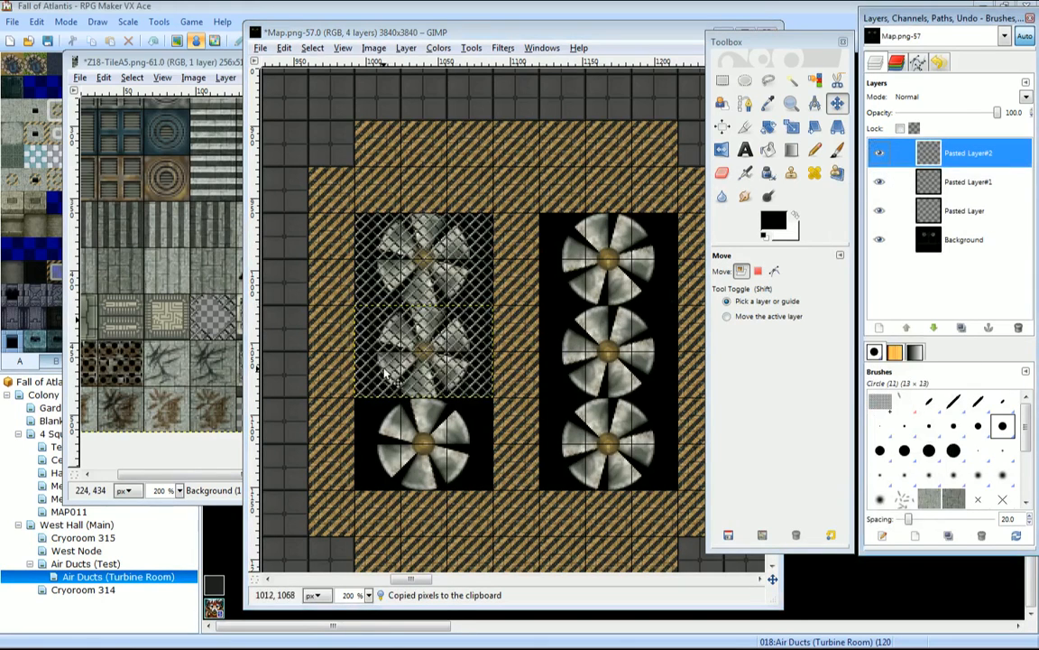
pyautogui.moveTo(385, 378)
pyautogui.mouseDown()
pyautogui.moveTo(411, 431)
pyautogui.moveTo(431, 442)
pyautogui.mouseUp()
# Merge the three mesh blocks down into one layer covering the whole western pit.
pyautogui.rightClick(923, 158)
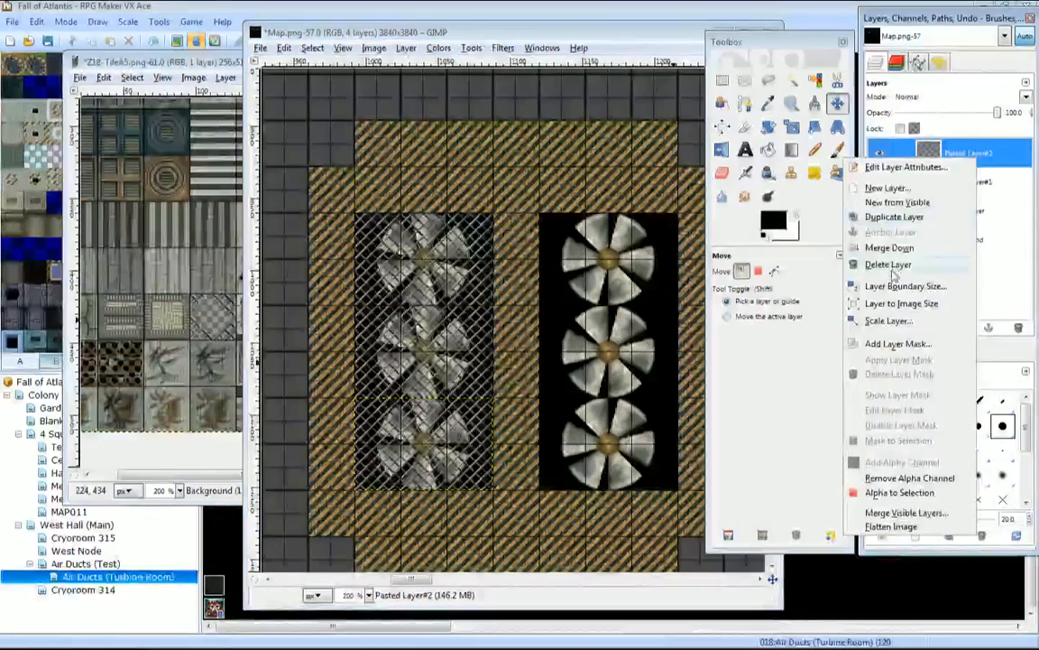
pyautogui.click(807, 251)
pyautogui.rightClick(932, 158)
pyautogui.click(913, 245)
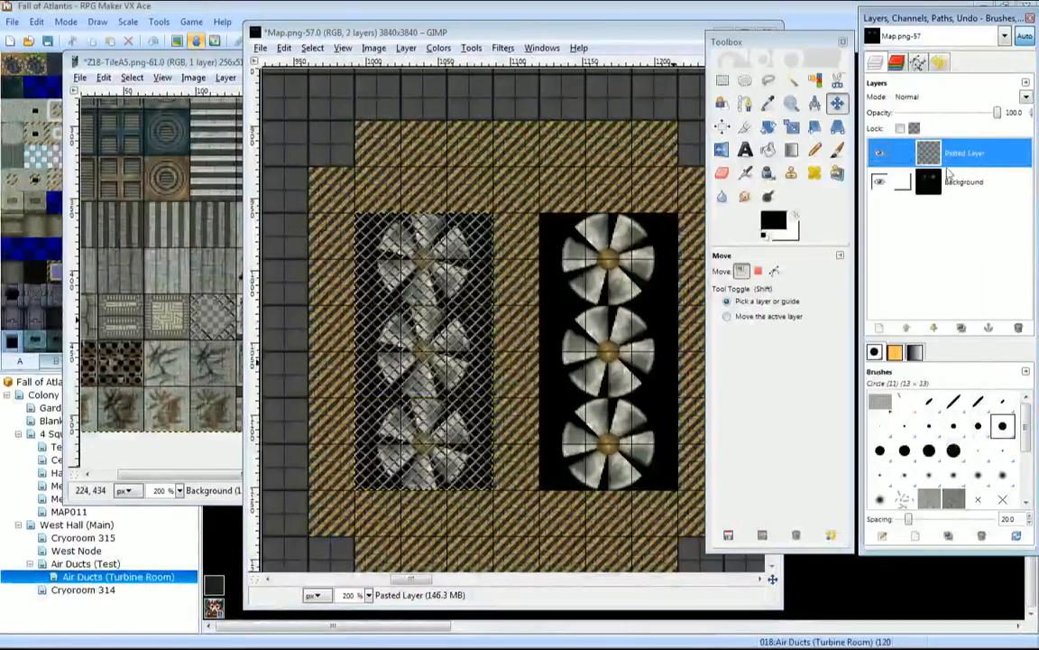
pyautogui.rightClick(930, 155)
pyautogui.press('Escape')
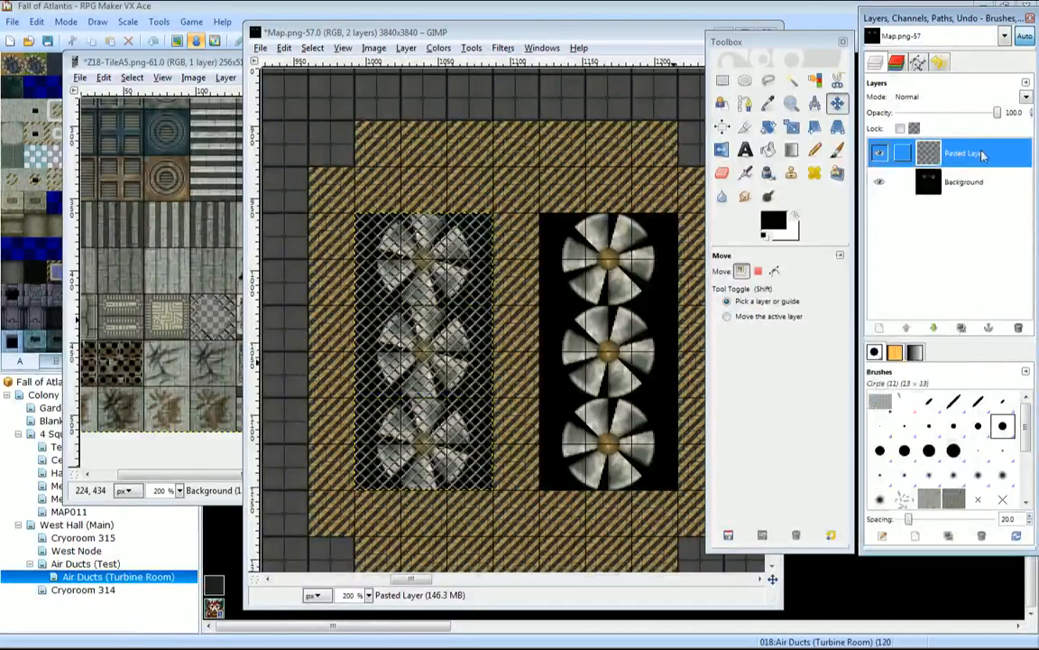
# Copy the full pit mesh, paste it as a new layer and align it over the neighbouring eastern fan pit.
pyautogui.hotkey('ctrl', 'c')
pyautogui.hotkey('ctrl', 'v')
pyautogui.rightClick(903, 153)
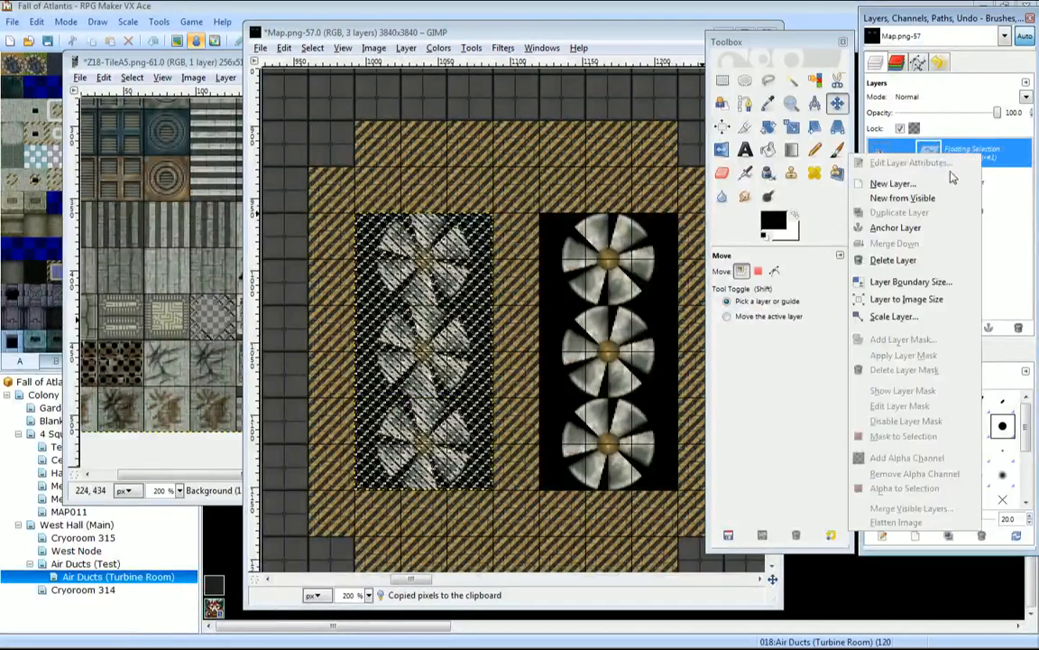
pyautogui.click(812, 183)
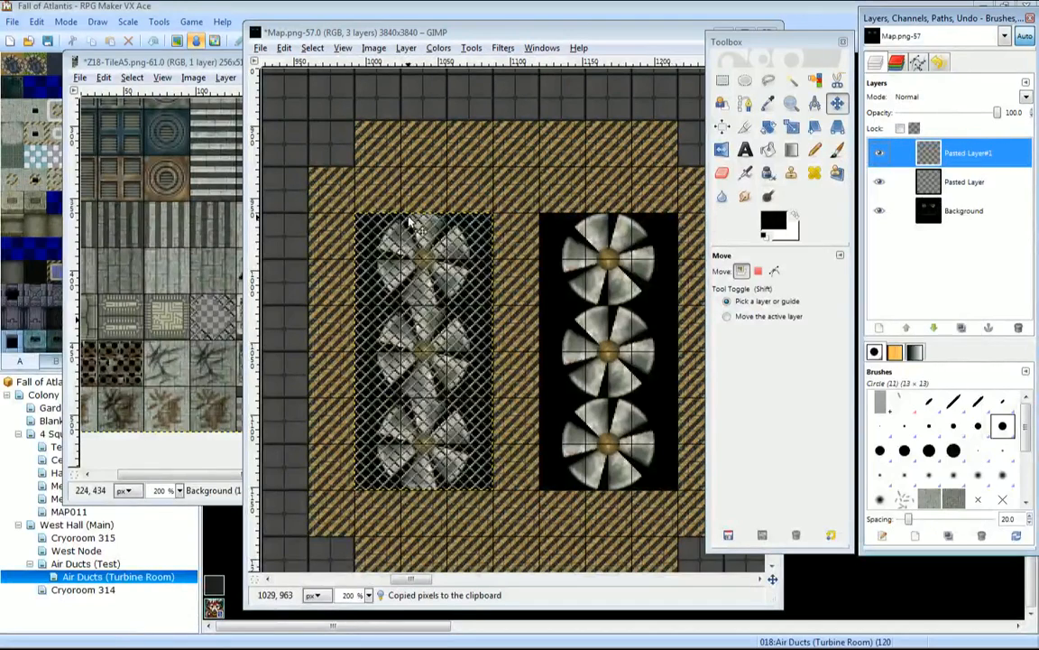
pyautogui.moveTo(409, 223); pyautogui.dragTo(596, 223)
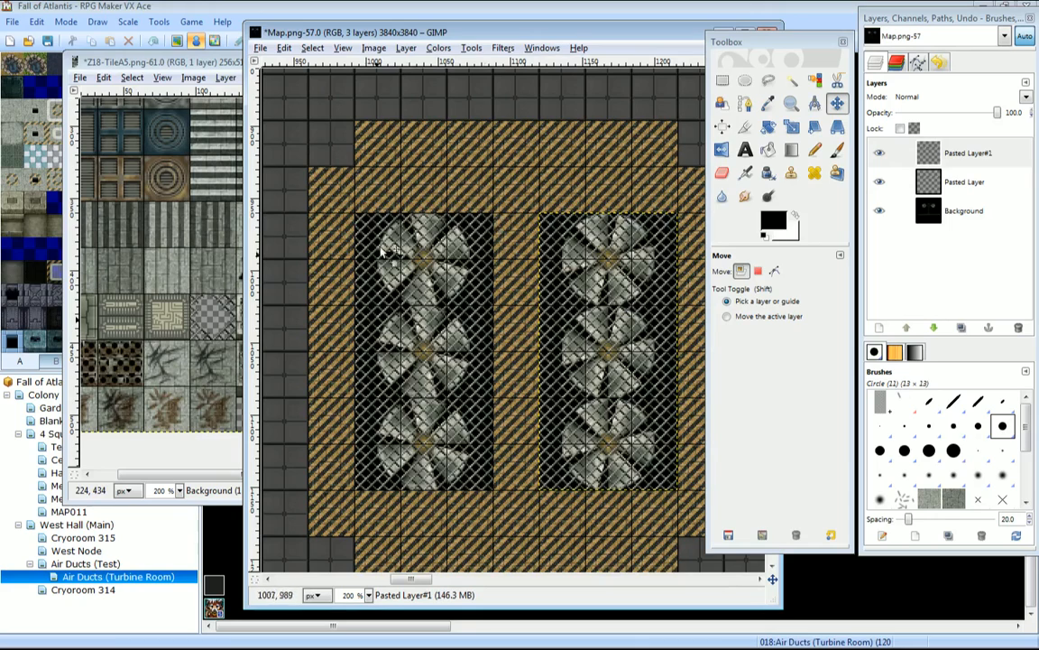
# Zoom out to 100%, paste a copy of the pit mesh as a new layer and move it onto the map's eastern room, over its western fan pit.
pyautogui.click(792, 104)
pyautogui.keyDown('ctrl'); pyautogui.click(542, 261); pyautogui.keyUp('ctrl')
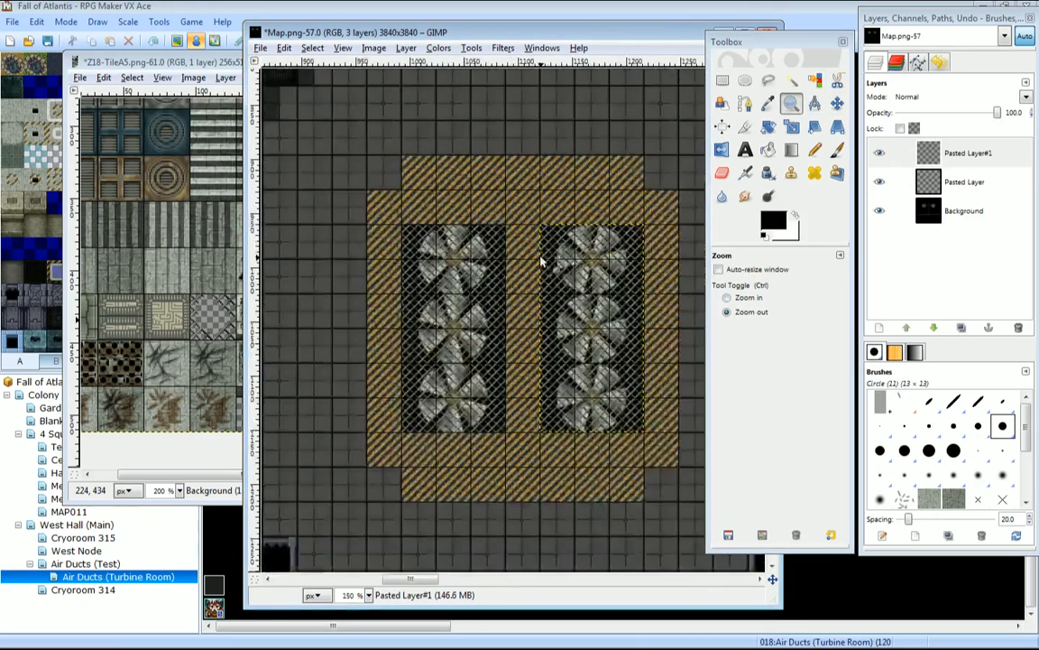
pyautogui.keyDown('ctrl'); pyautogui.click(543, 261); pyautogui.keyUp('ctrl')
pyautogui.moveTo(635, 255); pyautogui.dragTo(501, 244, button='middle')
pyautogui.hotkey('ctrl', 'c')
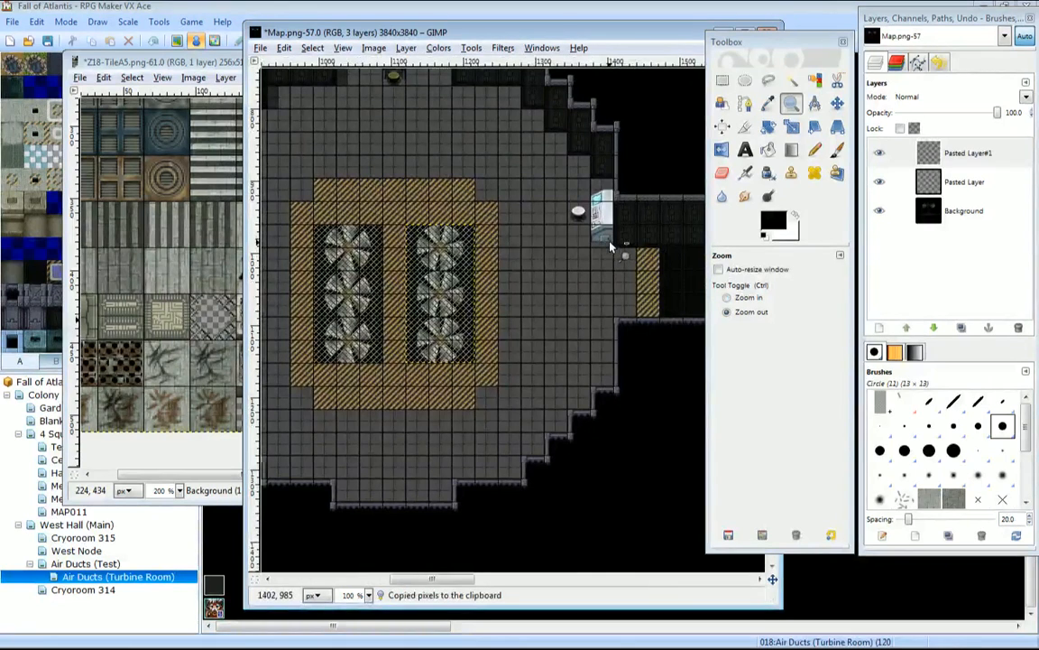
pyautogui.hotkey('ctrl', 'v')
pyautogui.rightClick(942, 154)
pyautogui.click(948, 184)
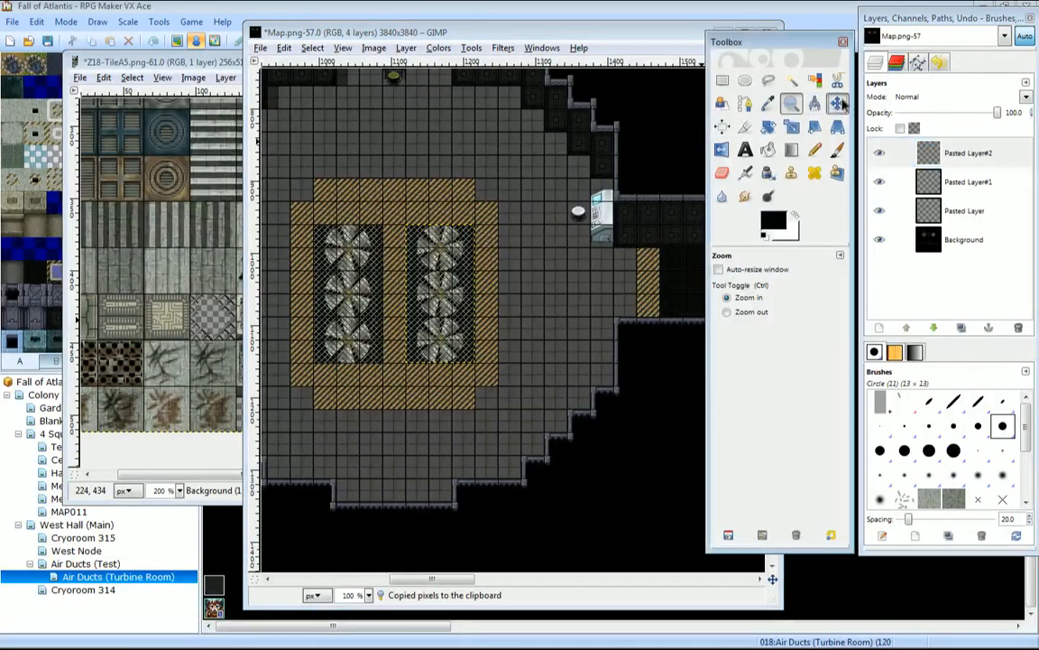
pyautogui.press('m')
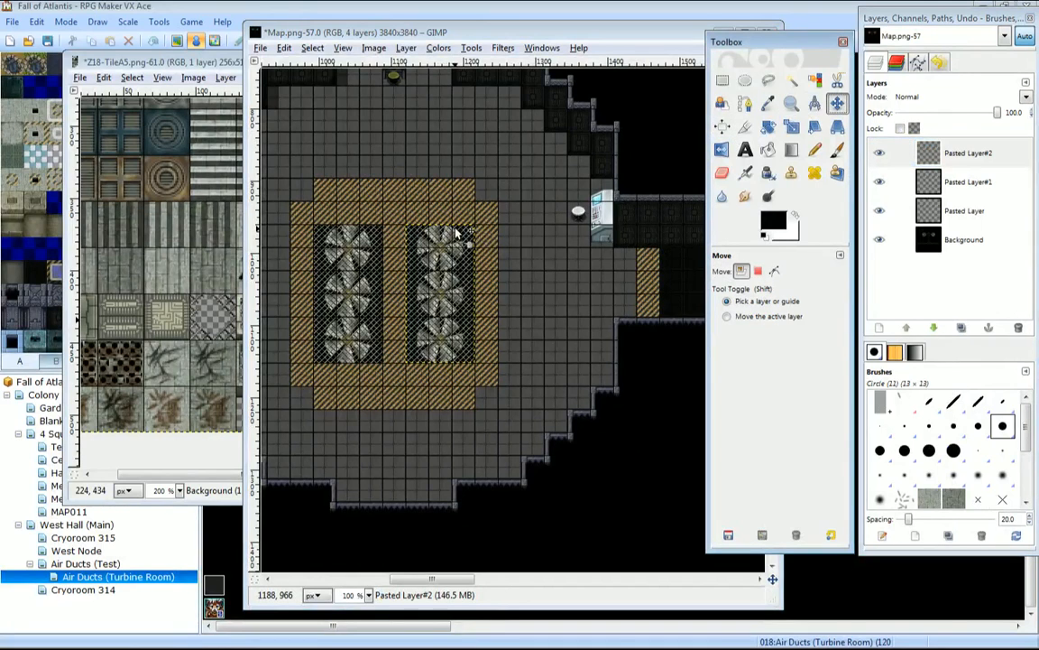
pyautogui.moveTo(456, 235); pyautogui.dragTo(587, 237)
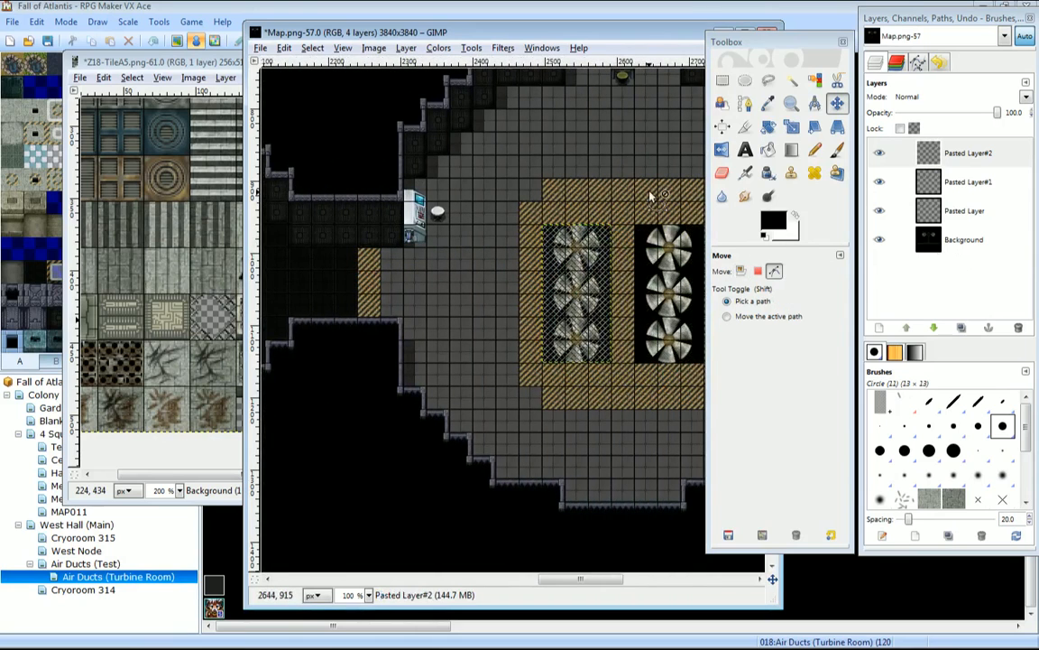
# Paste one more copy of the pit mesh as a new layer and place it over the eastern room's remaining uncovered fan pit.
pyautogui.hotkey('ctrl', 'c')
pyautogui.hotkey('ctrl', 'v')
pyautogui.rightClick(956, 155)
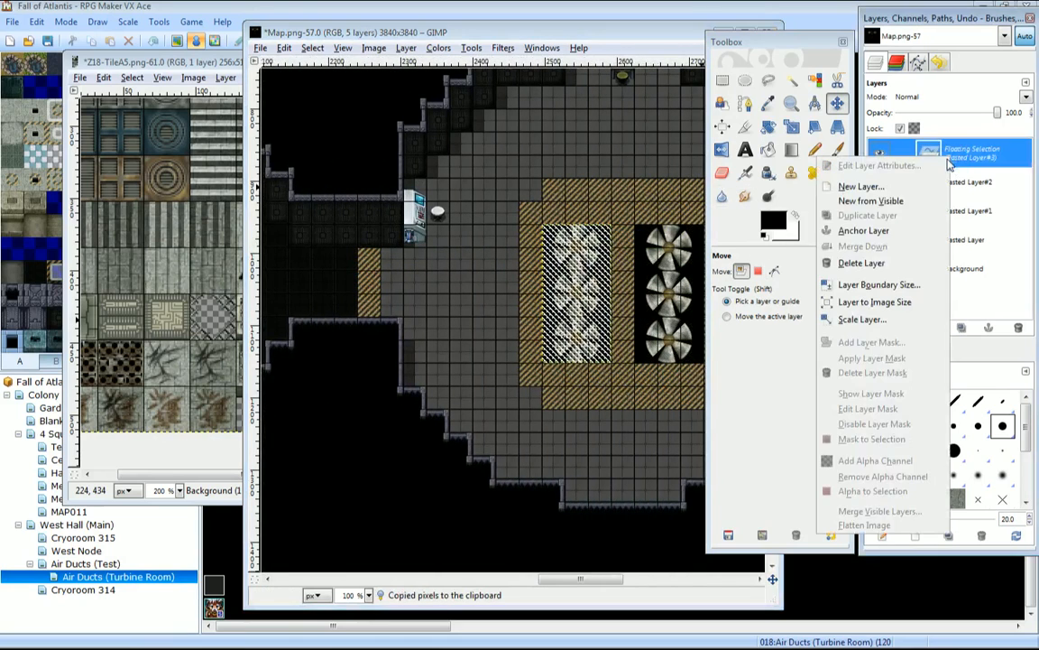
pyautogui.click(903, 185)
pyautogui.moveTo(580, 236); pyautogui.dragTo(669, 236)
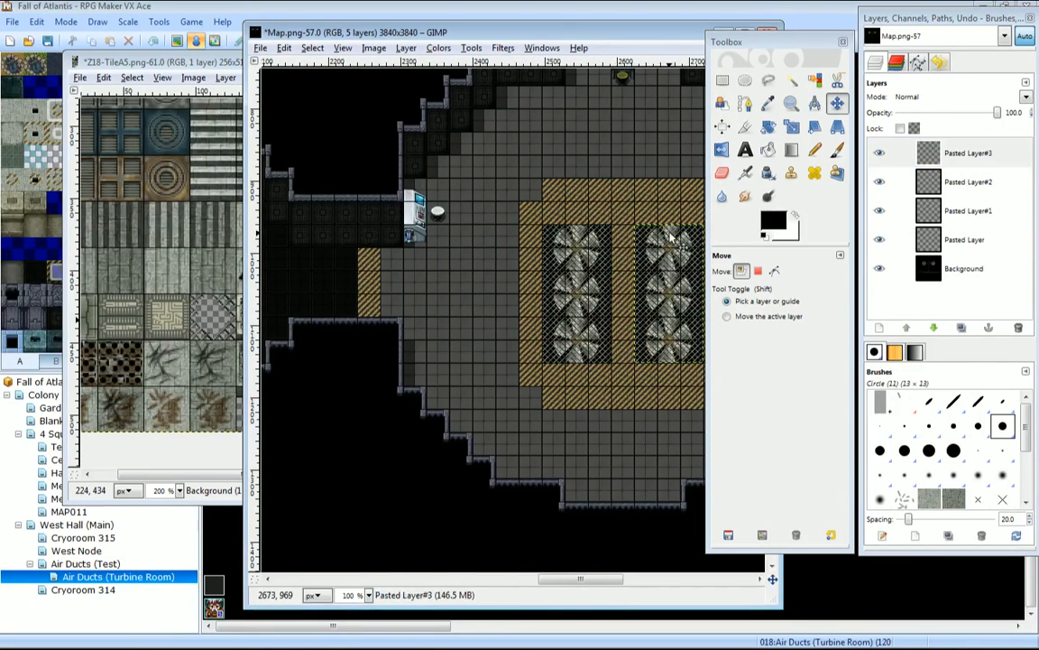
# Make the Background layer of Map.png active and move the image window clear of the toolbox.
pyautogui.scroll(3, 499, 268)
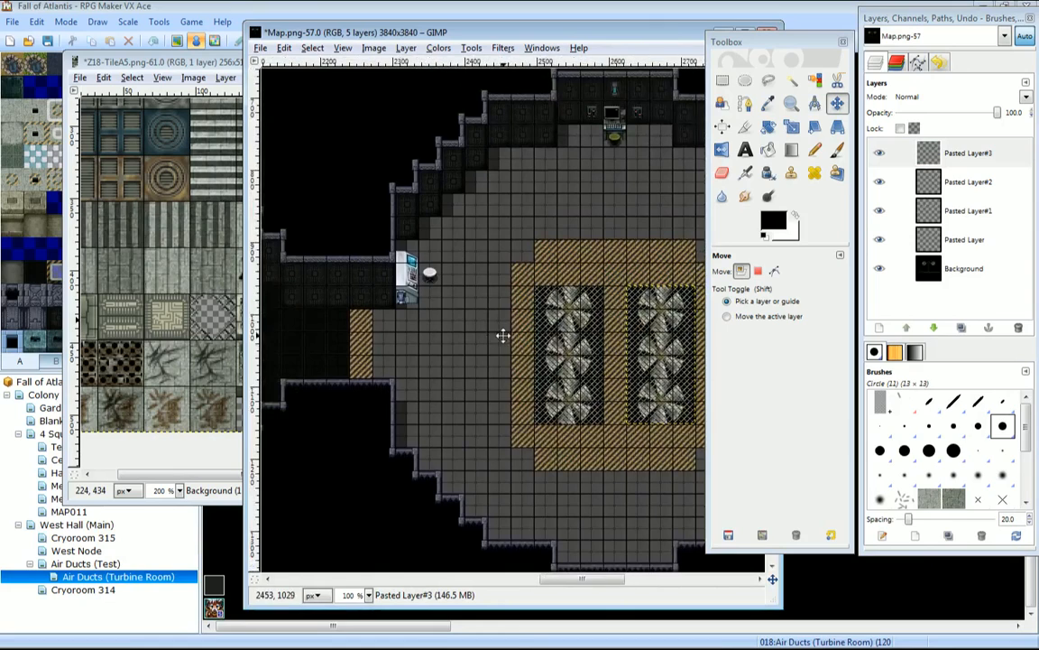
pyautogui.scroll(-1, 501, 316)
pyautogui.click(975, 266)
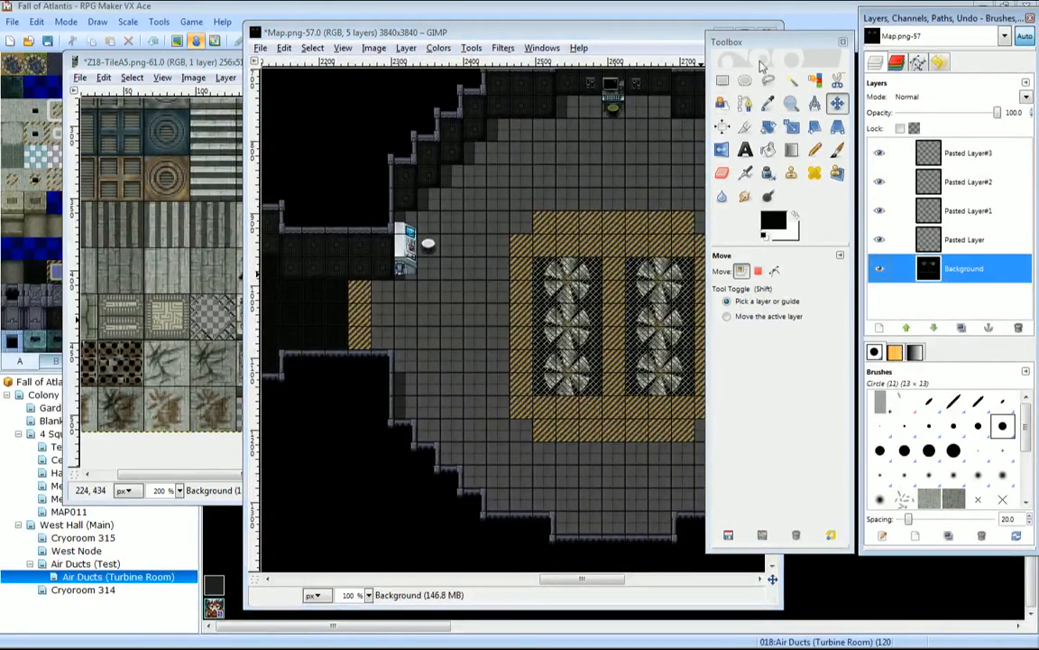
pyautogui.moveTo(640, 36); pyautogui.dragTo(501, 38)
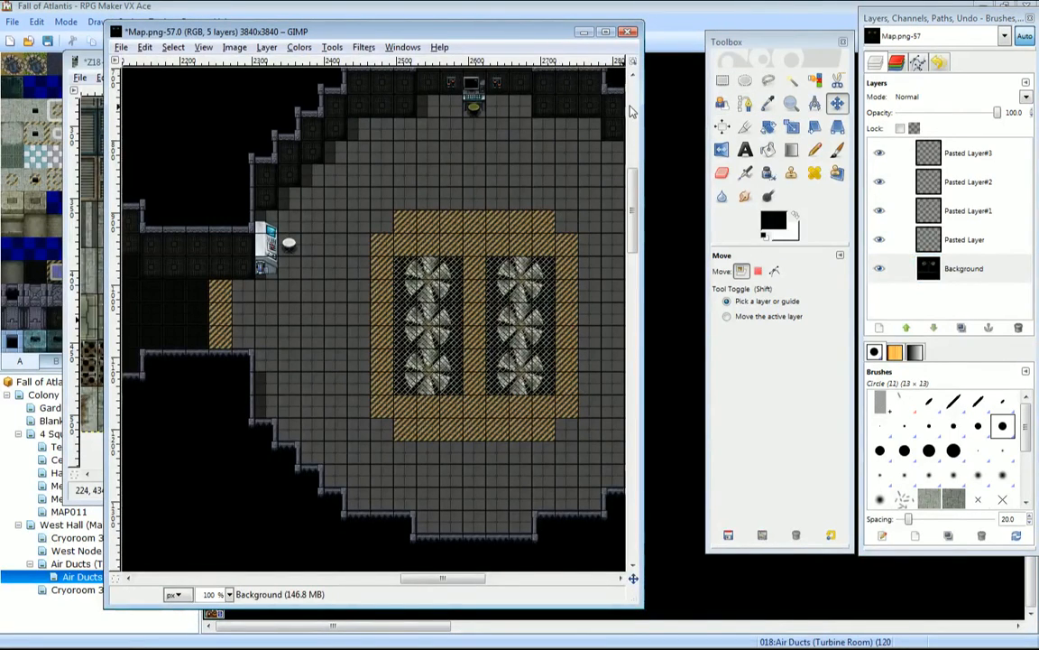
# Select a 2528 × 560 px block at 544, 528 spanning the upper parts of both round turbine rooms and delete it from the Background layer.
pyautogui.click(722, 79)
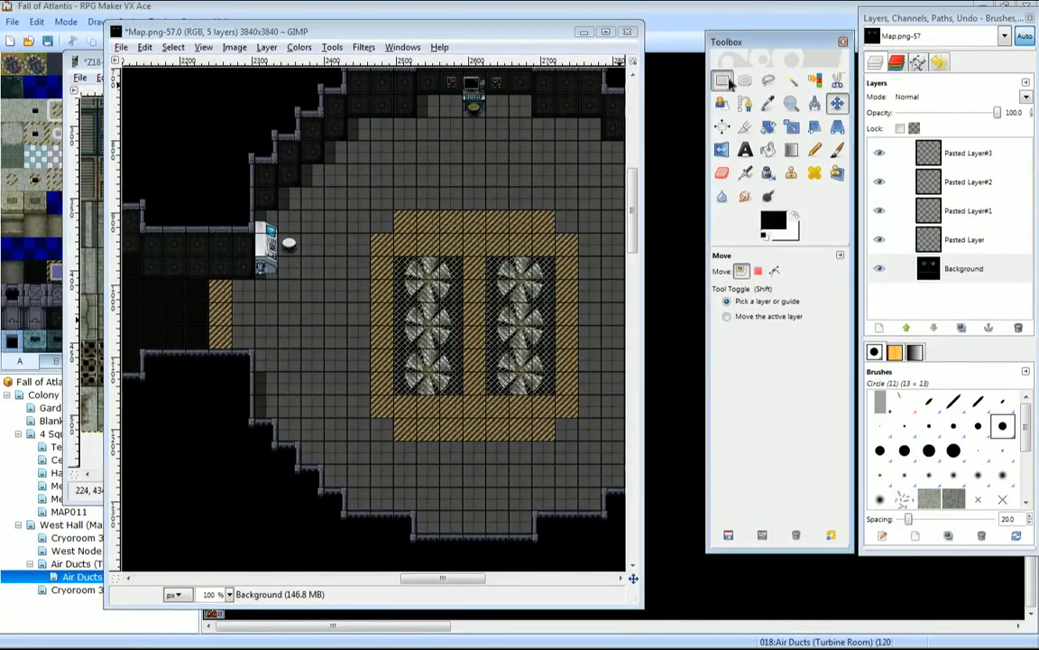
pyautogui.click(791, 105)
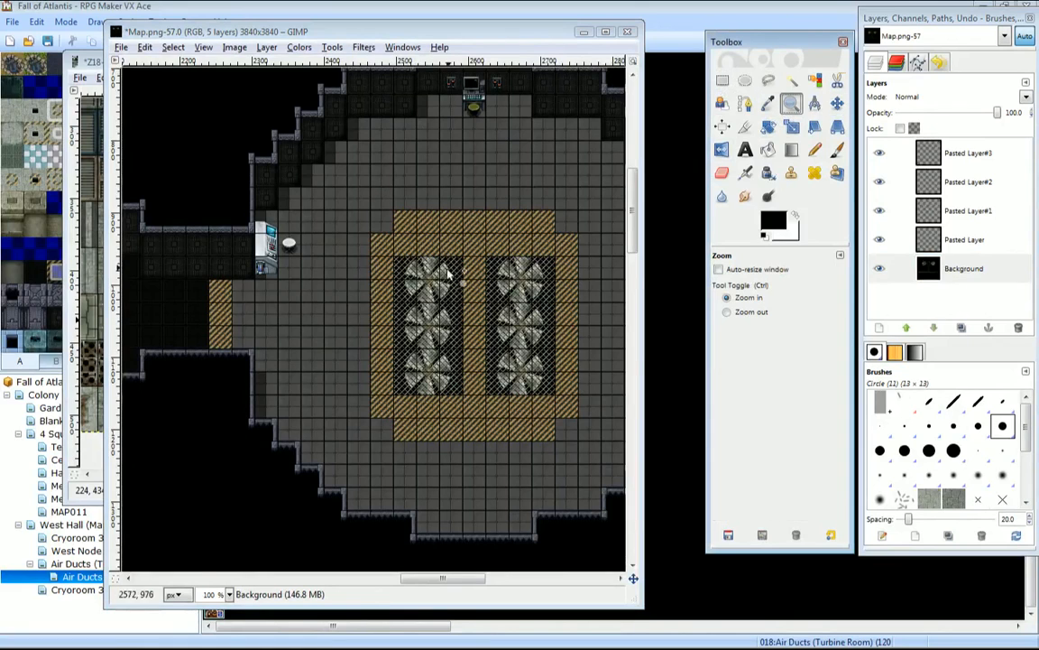
pyautogui.keyDown('ctrl'); pyautogui.click(412, 310); pyautogui.keyUp('ctrl')
pyautogui.keyDown('ctrl'); pyautogui.click(413, 310); pyautogui.keyUp('ctrl')
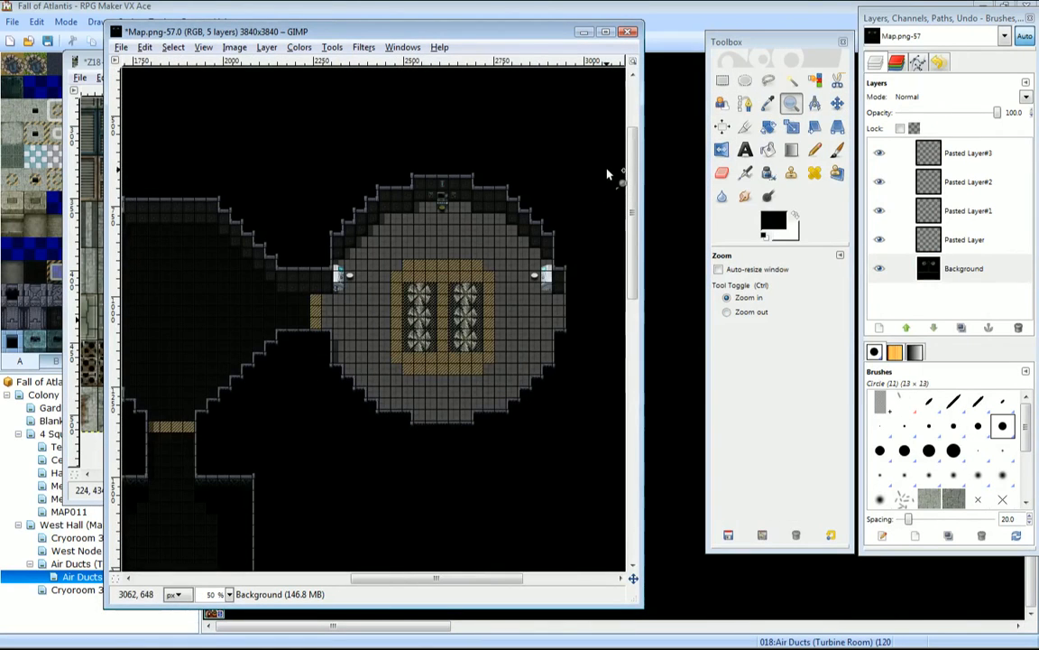
pyautogui.moveTo(607, 164); pyautogui.dragTo(163, 457)
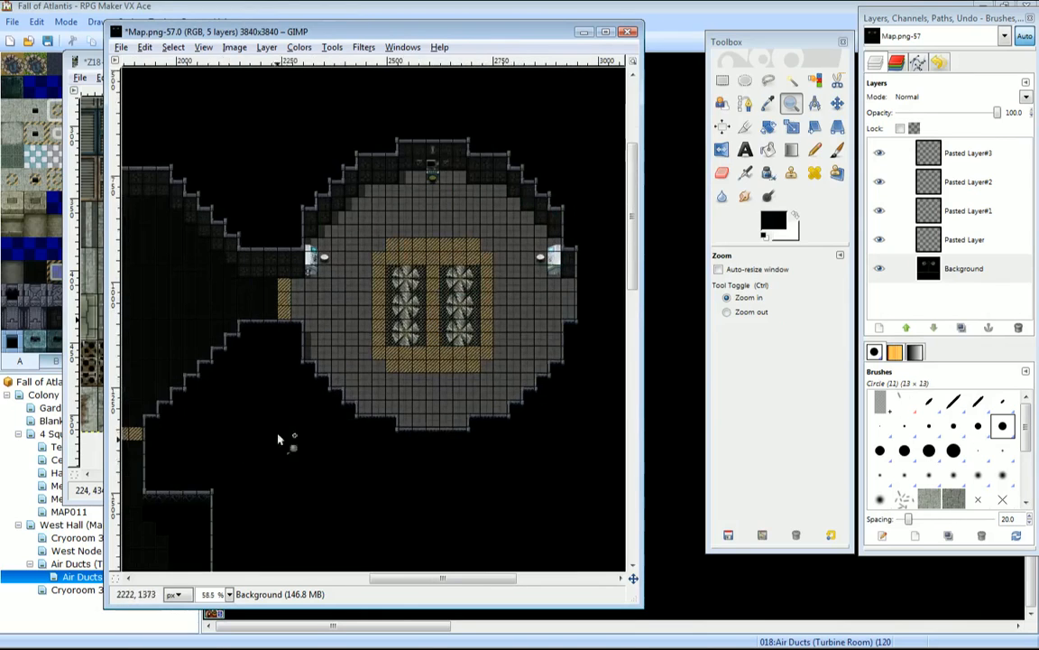
pyautogui.keyDown('ctrl'); pyautogui.click(345, 349); pyautogui.keyUp('ctrl')
pyautogui.click(727, 85)
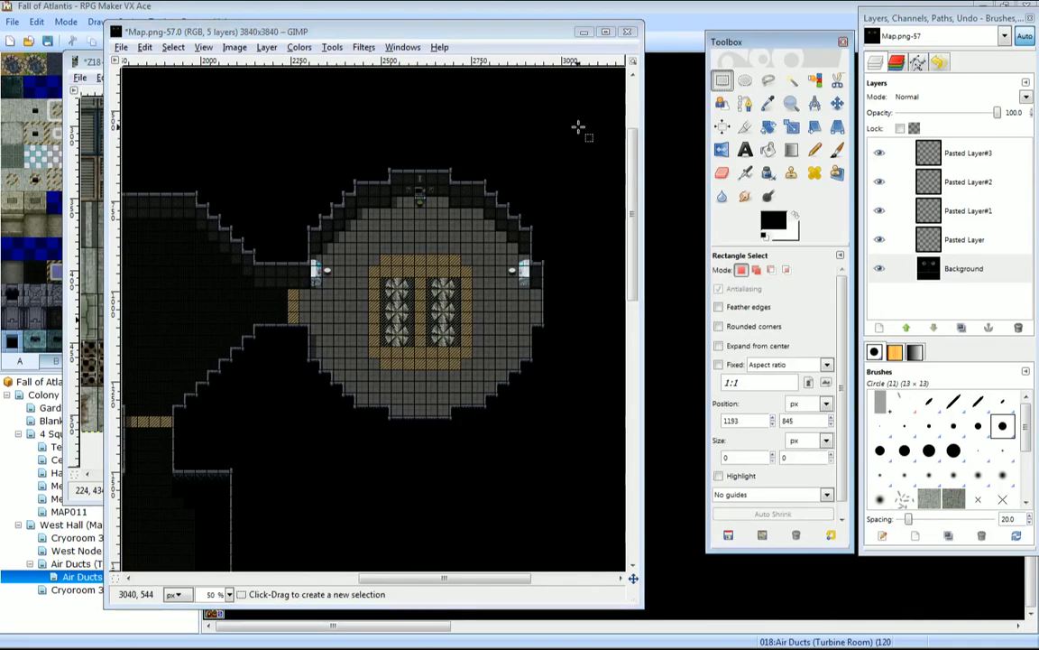
pyautogui.moveTo(586, 122); pyautogui.dragTo(438, 334)
pyautogui.moveTo(420, 321); pyautogui.dragTo(226, 321)
pyautogui.moveTo(275, 382); pyautogui.dragTo(489, 357, button='middle')
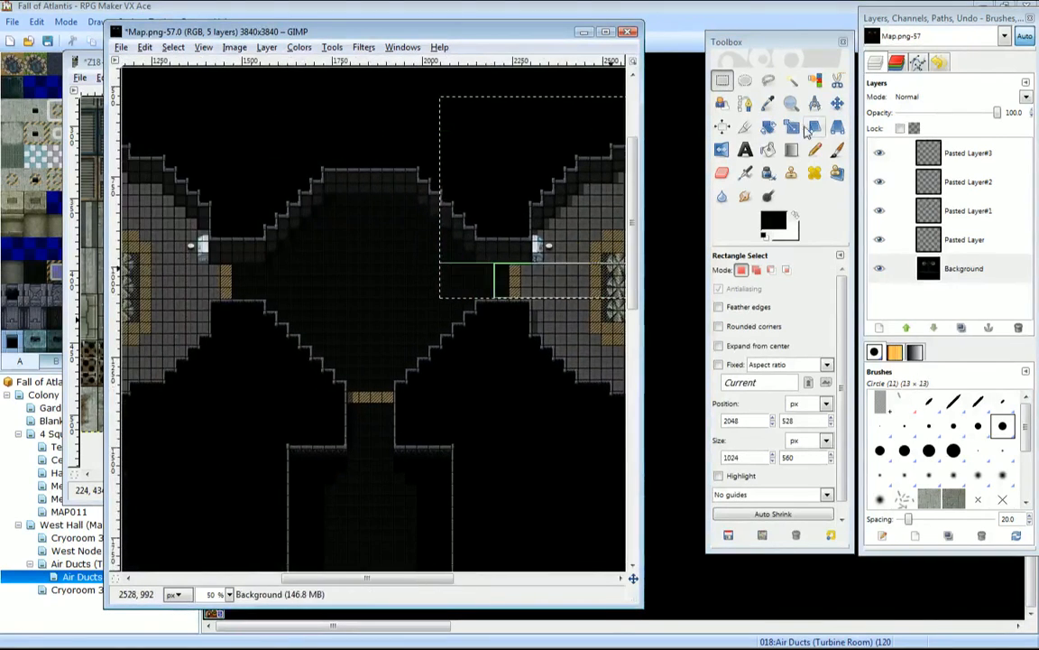
pyautogui.press('z')
pyautogui.keyDown('ctrl'); pyautogui.click(399, 307); pyautogui.keyUp('ctrl')
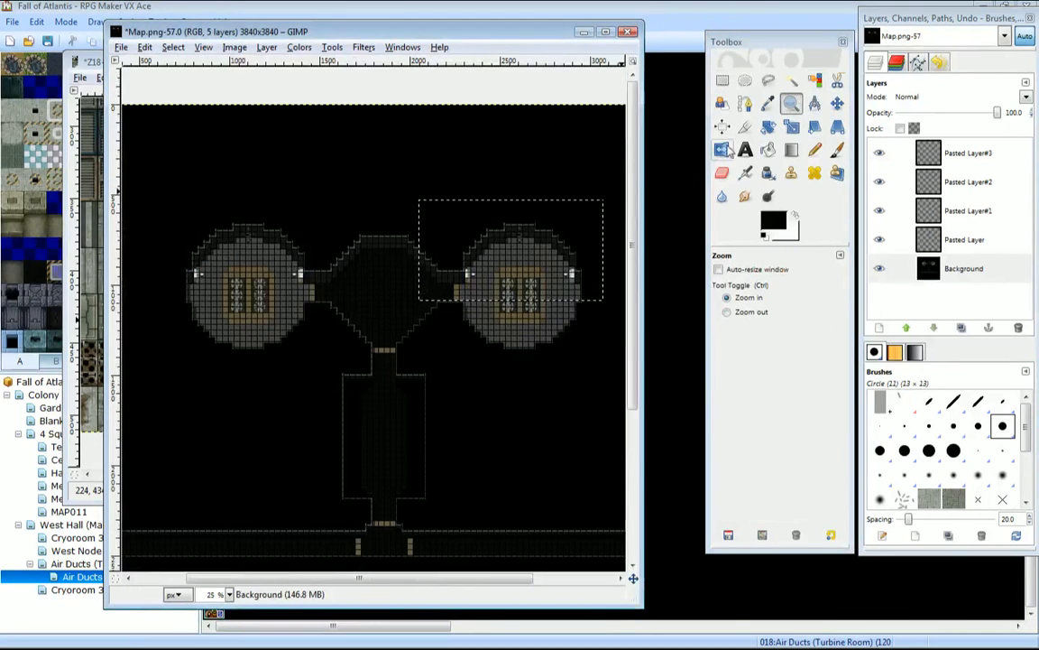
pyautogui.click(723, 80)
pyautogui.click(422, 255)
pyautogui.moveTo(422, 254); pyautogui.dragTo(160, 280)
pyautogui.press('Delete')
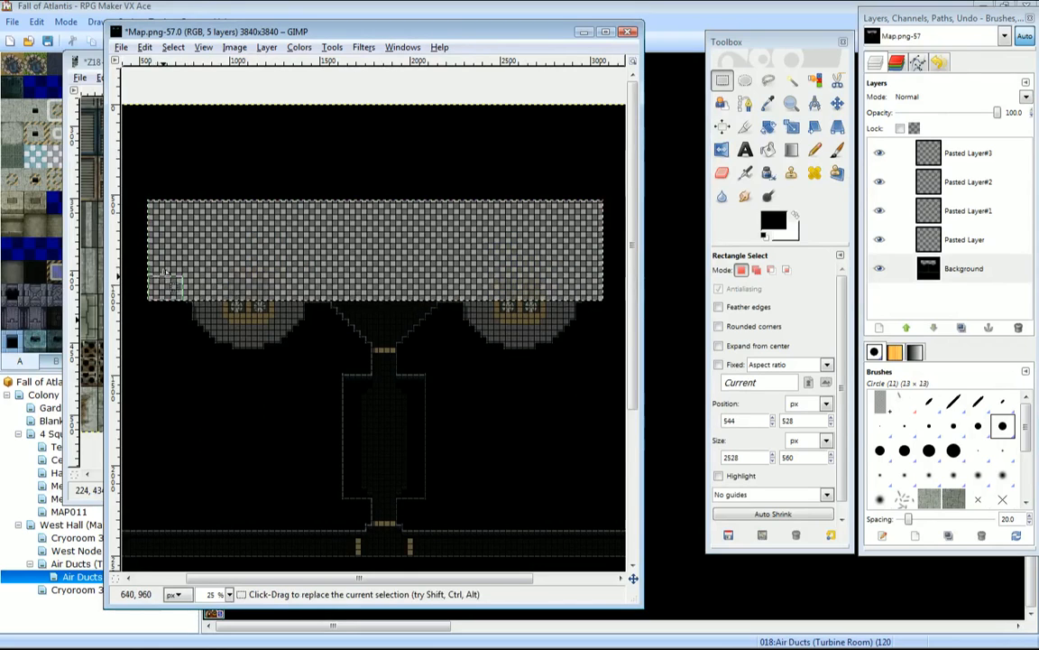
# Select a 608 × 256 px area at 800, 928 over the western room's remaining fans and delete it from the Background layer.
pyautogui.moveTo(595, 243); pyautogui.dragTo(295, 285)
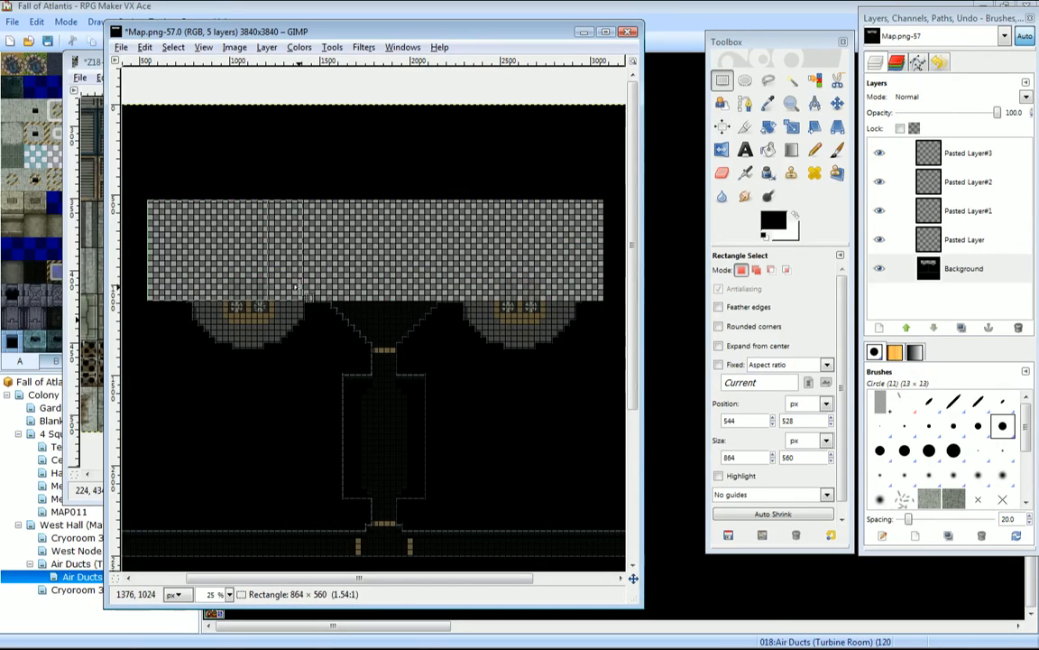
pyautogui.click(814, 103)
pyautogui.click(791, 104)
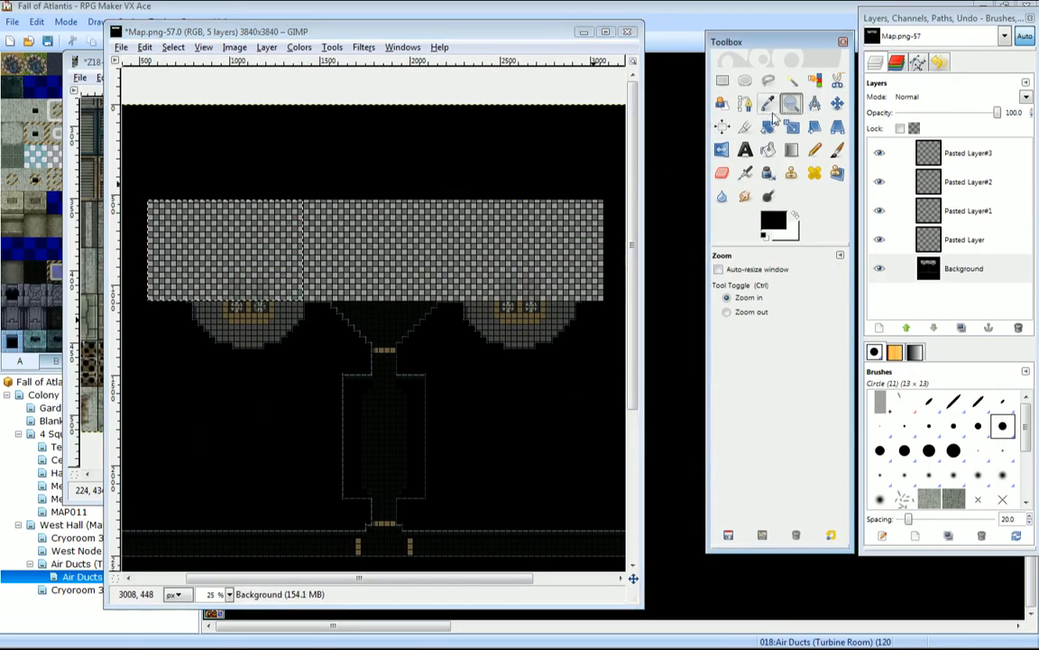
pyautogui.click(218, 314)
pyautogui.click(320, 422)
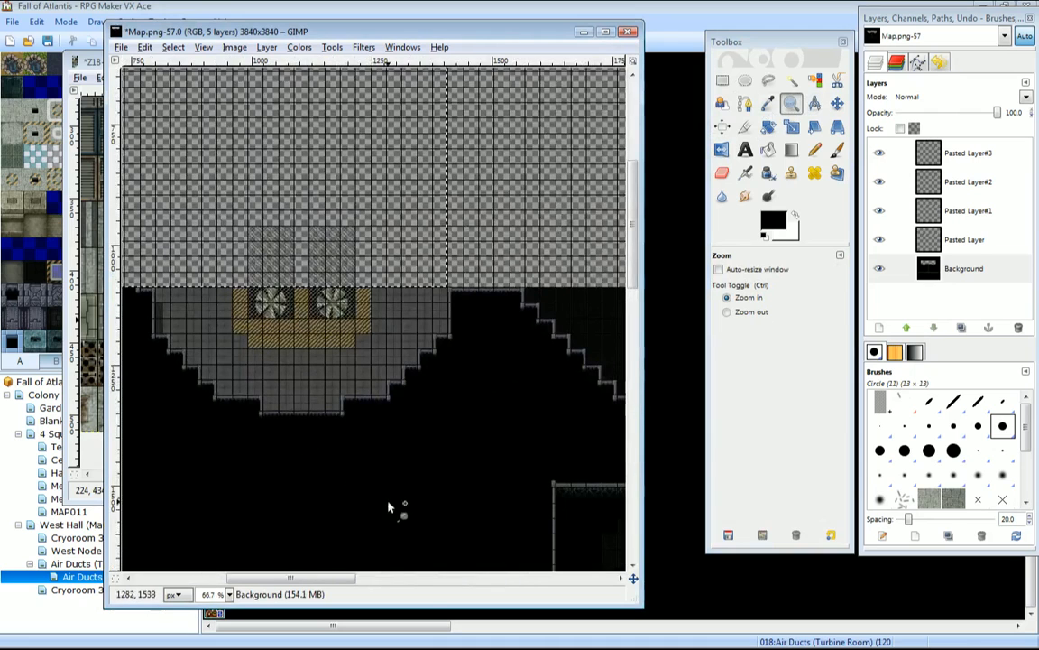
pyautogui.moveTo(310, 579); pyautogui.dragTo(277, 579)
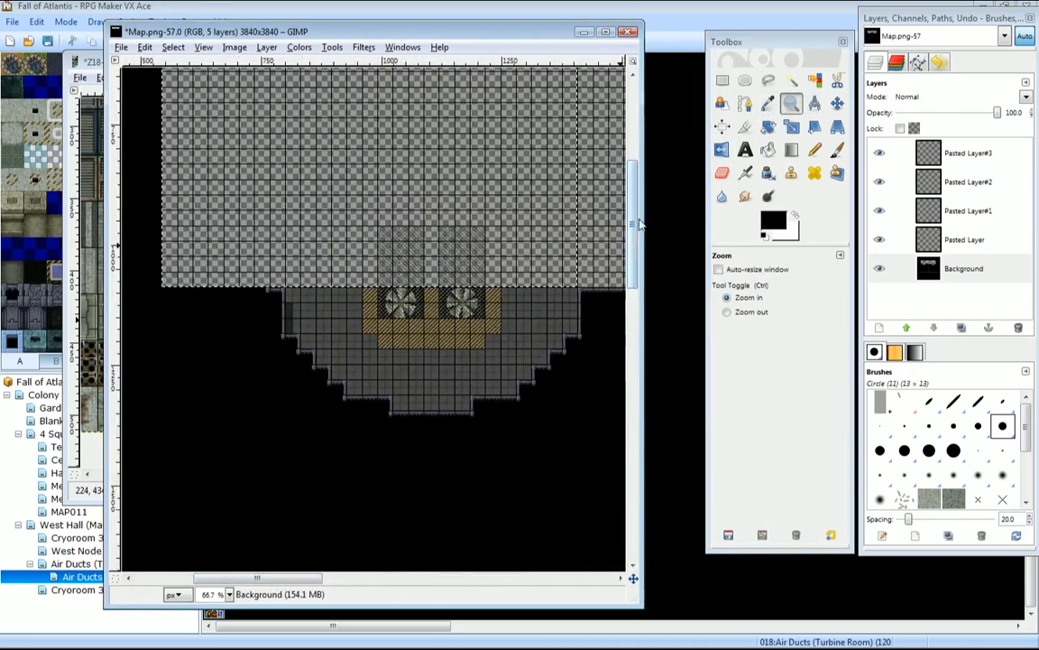
pyautogui.click(722, 80)
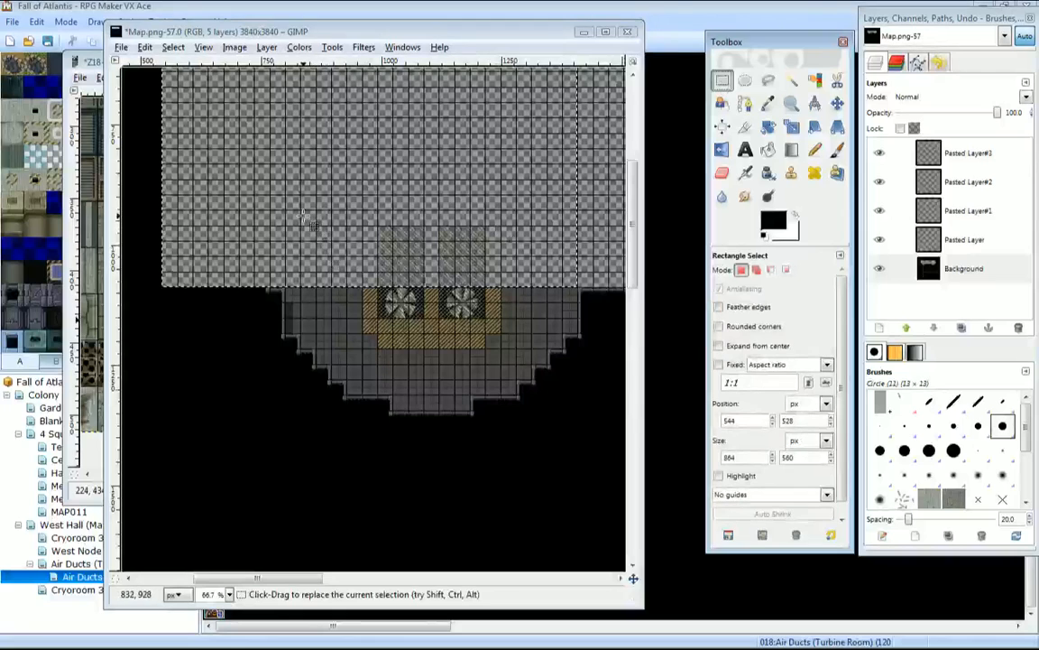
pyautogui.moveTo(302, 213); pyautogui.dragTo(579, 333)
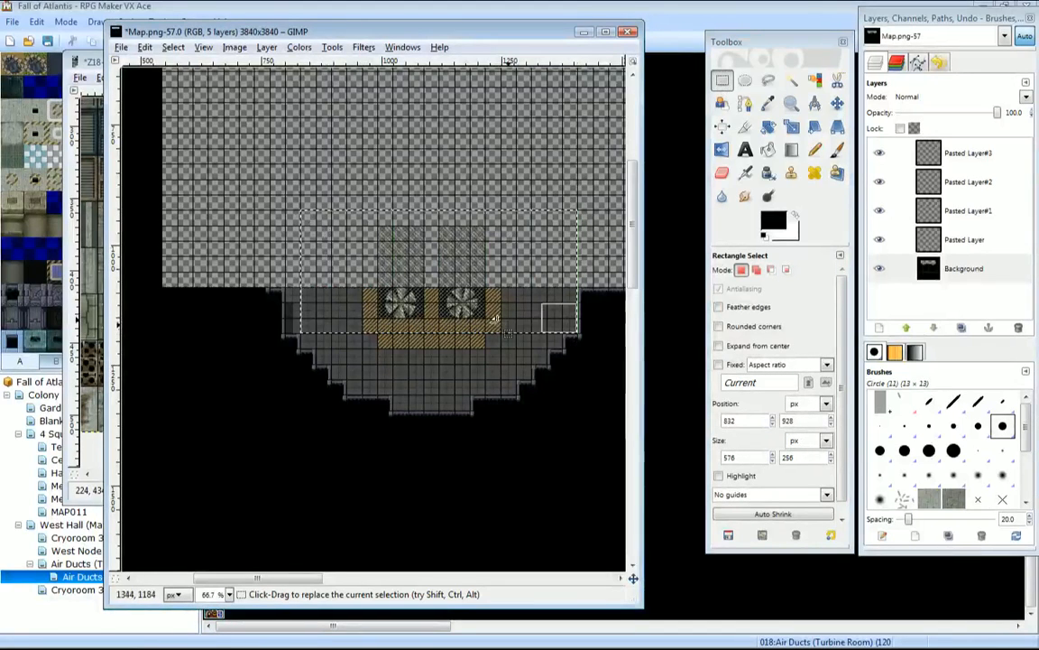
pyautogui.moveTo(318, 284); pyautogui.dragTo(302, 285)
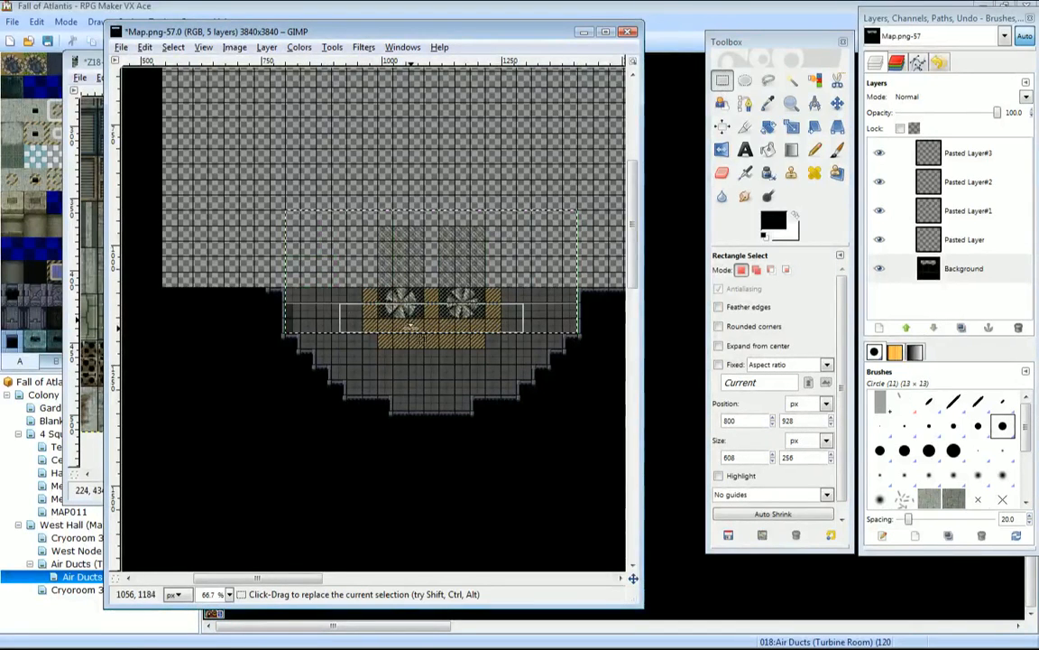
pyautogui.hotkey('ctrl', 'c')
pyautogui.press('Delete')
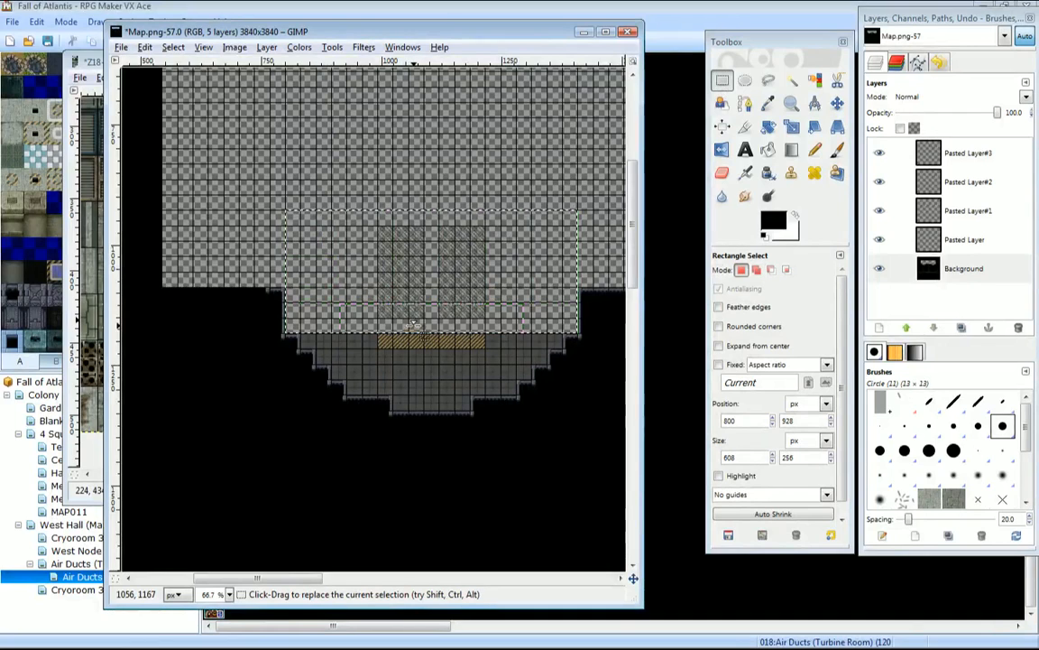
# Resize the selection to 352 × 384 px at 928, 928 and clear the western room's lower middle floor.
pyautogui.moveTo(303, 269); pyautogui.dragTo(370, 281)
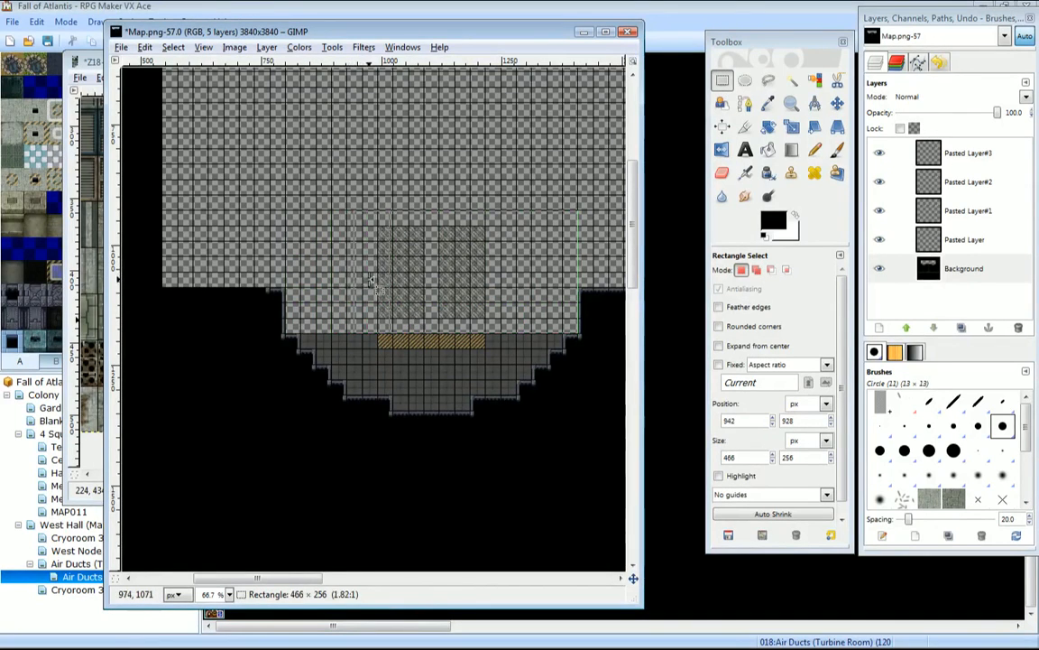
pyautogui.moveTo(562, 275); pyautogui.dragTo(547, 279)
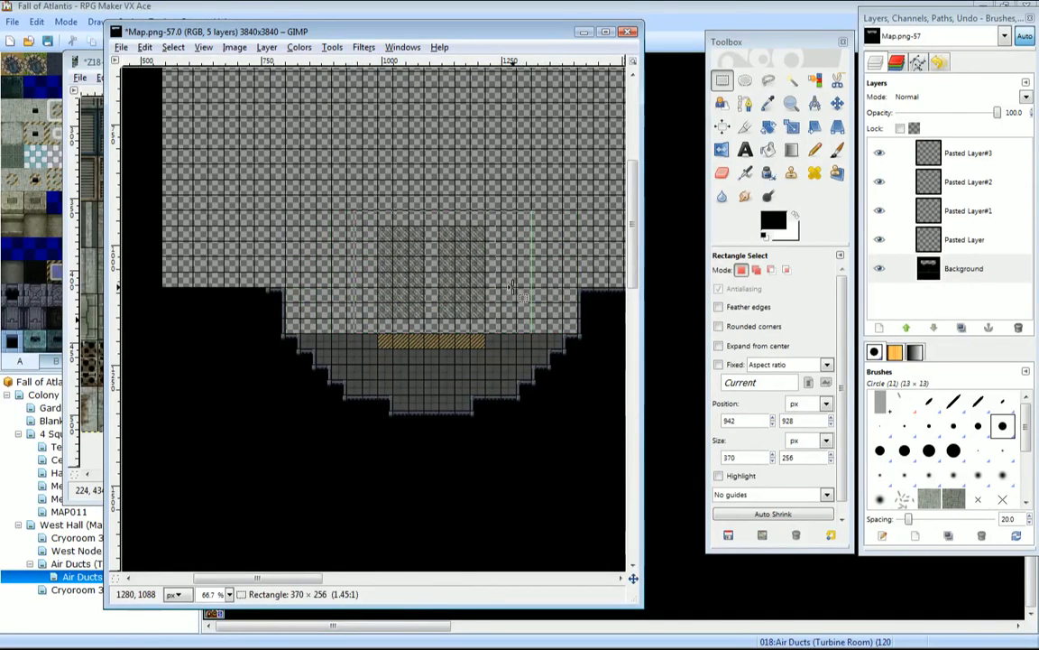
pyautogui.moveTo(431, 331); pyautogui.dragTo(439, 394)
pyautogui.moveTo(384, 304); pyautogui.dragTo(372, 304)
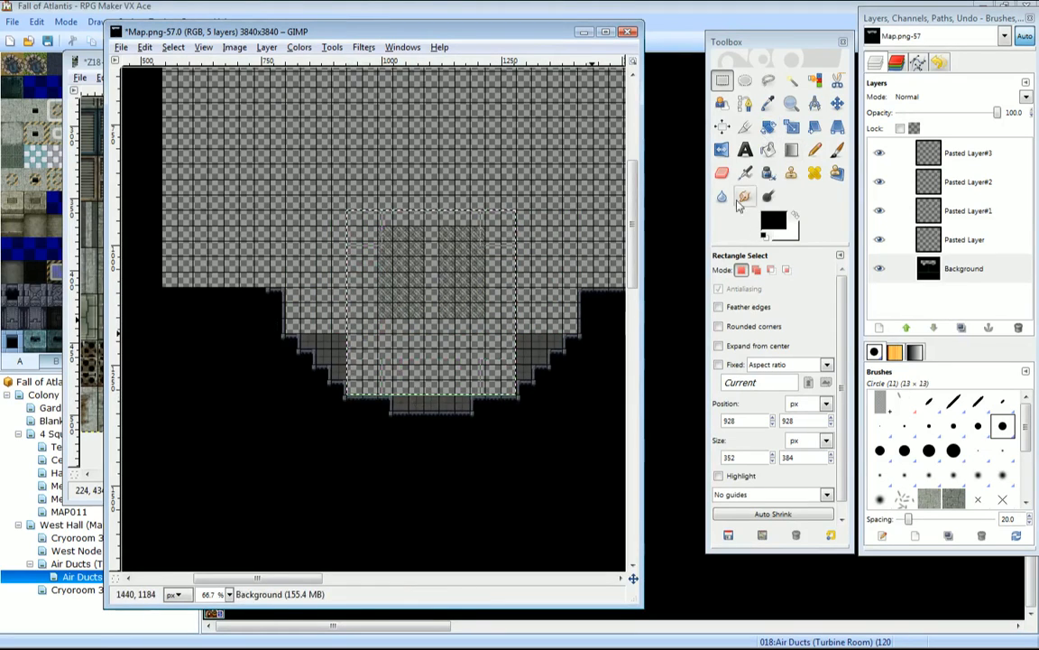
# Narrow the selection to the western room's lowest floor ledge, extend it to the southern wall and clear that ledge.
pyautogui.click(722, 173)
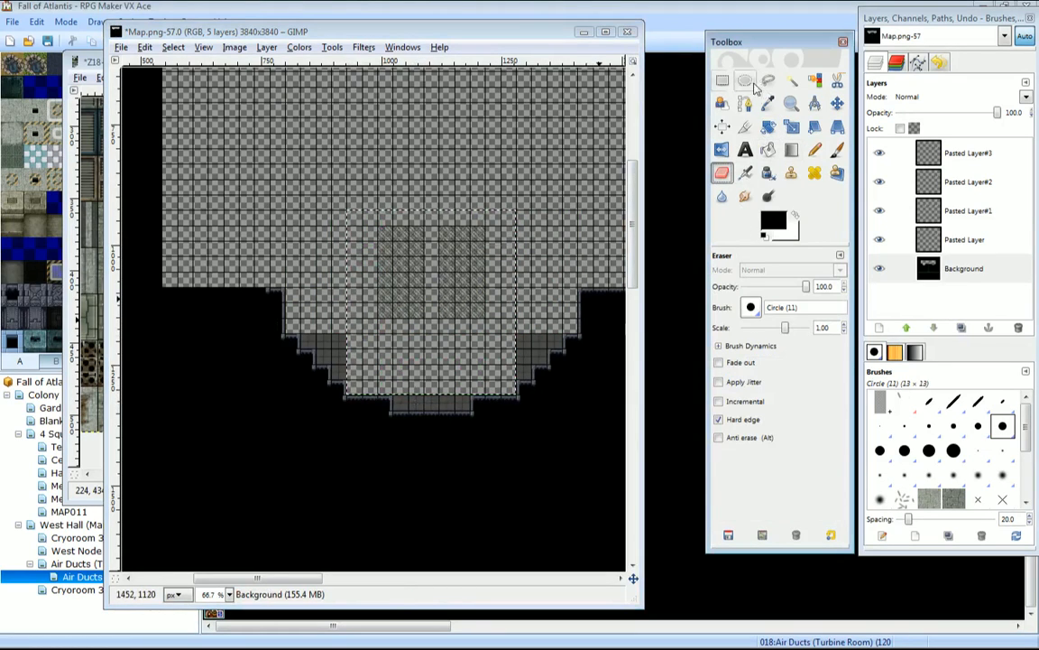
pyautogui.click(722, 80)
pyautogui.click(361, 309)
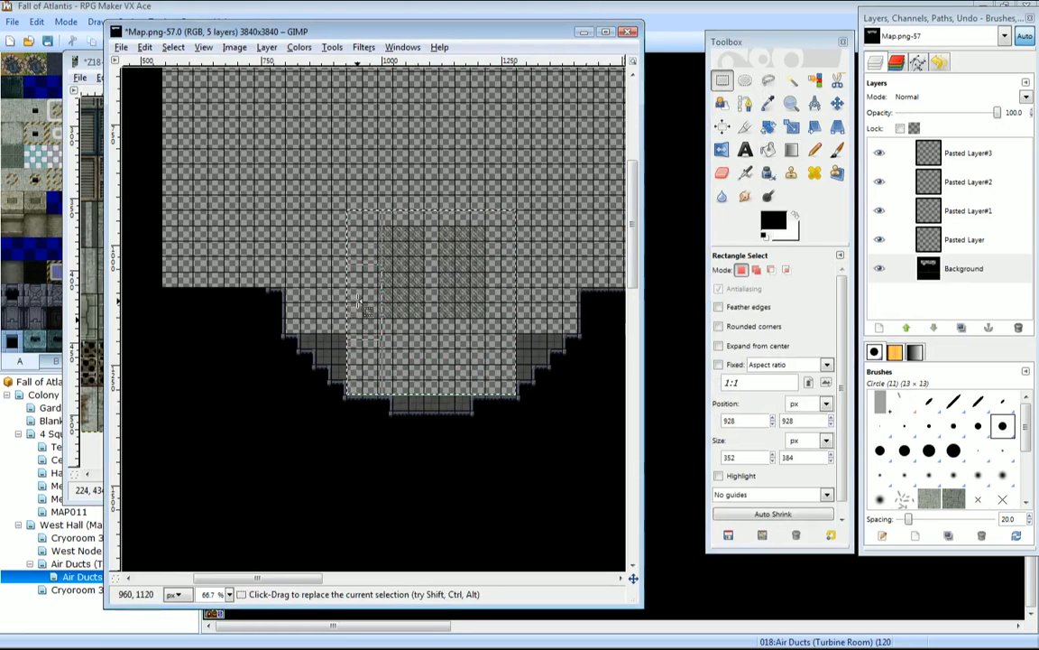
pyautogui.moveTo(361, 309); pyautogui.dragTo(414, 330)
pyautogui.moveTo(496, 316); pyautogui.dragTo(453, 331)
# Reshape the selection to 416 × 352 px at 896, 928 and clear the floor columns beside the western room's central gap.
pyautogui.moveTo(432, 388); pyautogui.dragTo(326, 365)
pyautogui.hotkey('ctrl', 'c')
pyautogui.moveTo(406, 360); pyautogui.dragTo(409, 376)
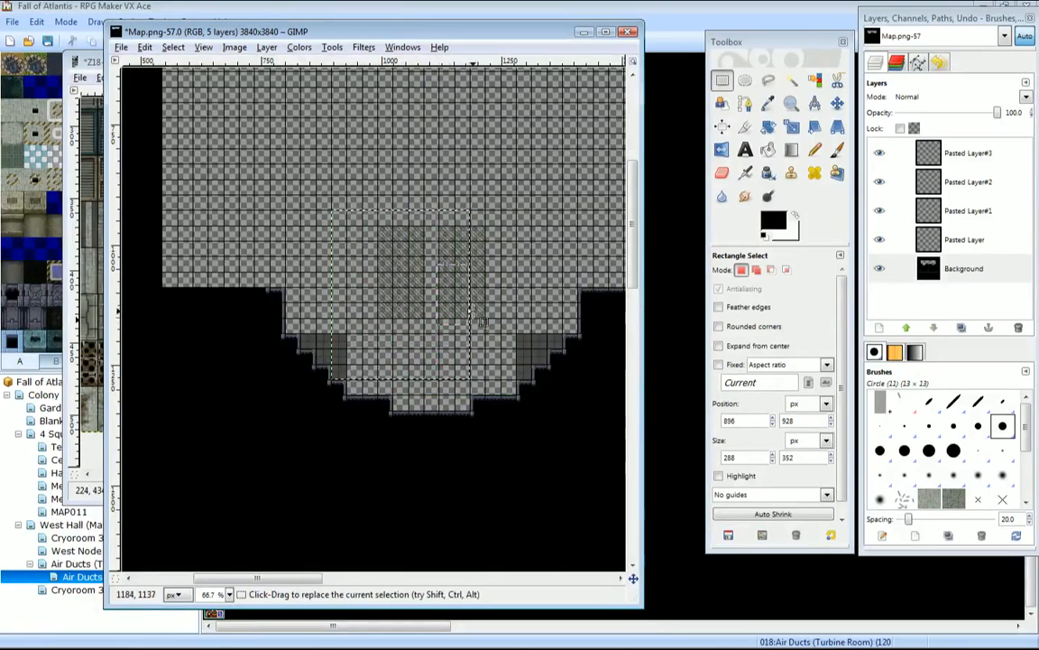
pyautogui.moveTo(462, 312); pyautogui.dragTo(520, 318)
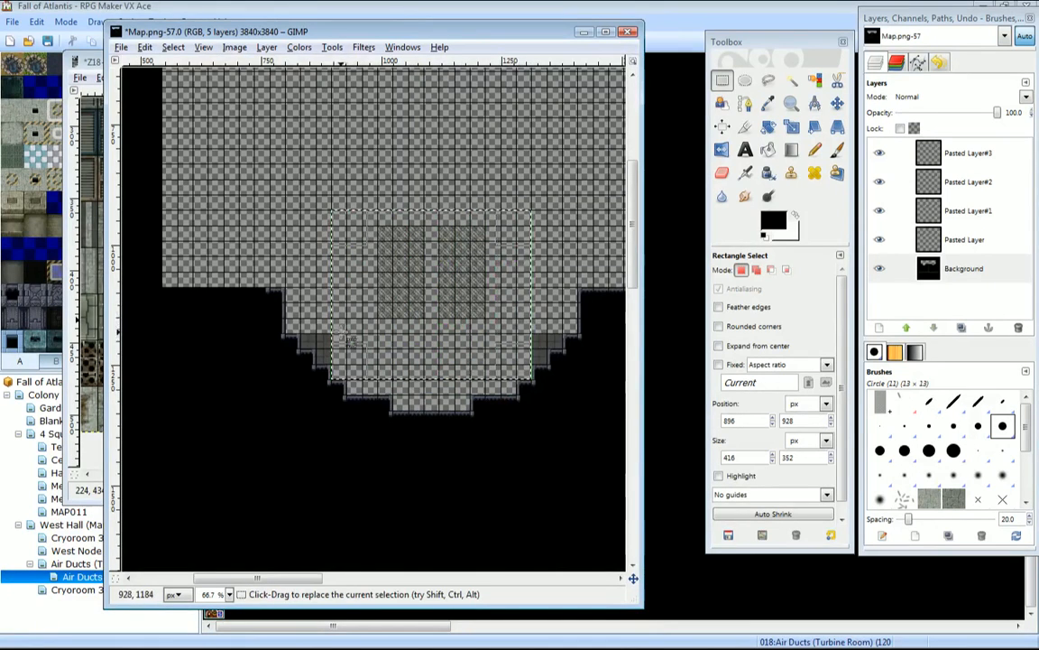
# Shorten and widen the selection along the stepped walls, ending at 544 × 288 px, to clear the western room's remaining floor corners.
pyautogui.moveTo(424, 365); pyautogui.dragTo(424, 346)
pyautogui.moveTo(330, 269); pyautogui.dragTo(316, 269)
pyautogui.moveTo(511, 289); pyautogui.dragTo(528, 289)
pyautogui.moveTo(440, 343); pyautogui.dragTo(440, 328)
pyautogui.moveTo(316, 255); pyautogui.dragTo(301, 255)
pyautogui.moveTo(510, 262); pyautogui.dragTo(547, 275)
# Select the band over the eastern turbine room's remaining fans, from 960 px down, and delete it across the room's full width.
pyautogui.hscroll(5, 472, 262)
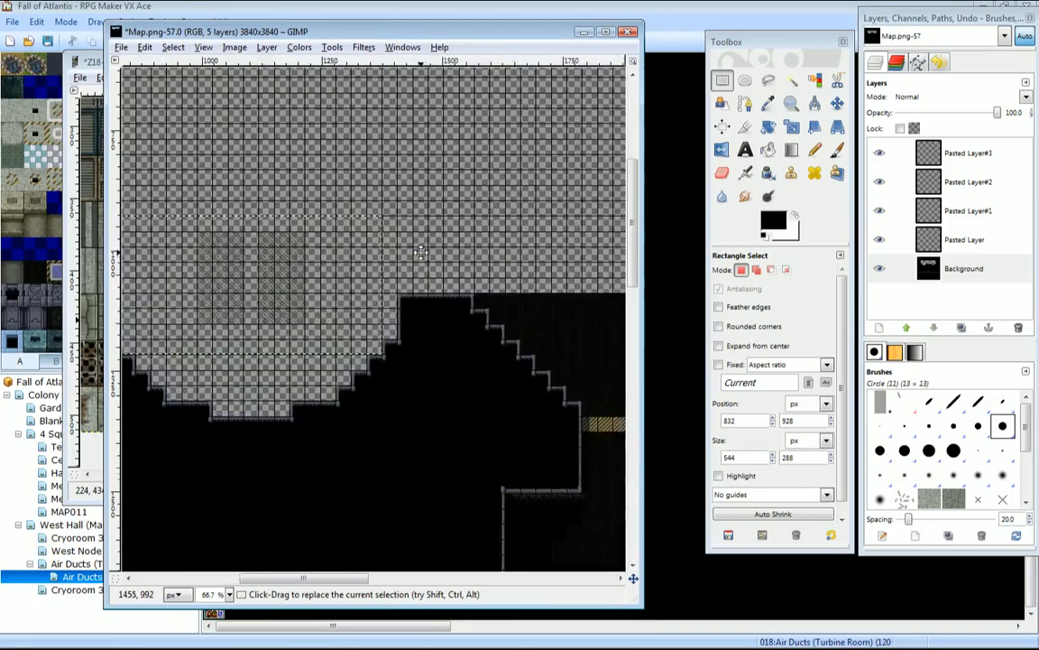
pyautogui.hscroll(10, 473, 262)
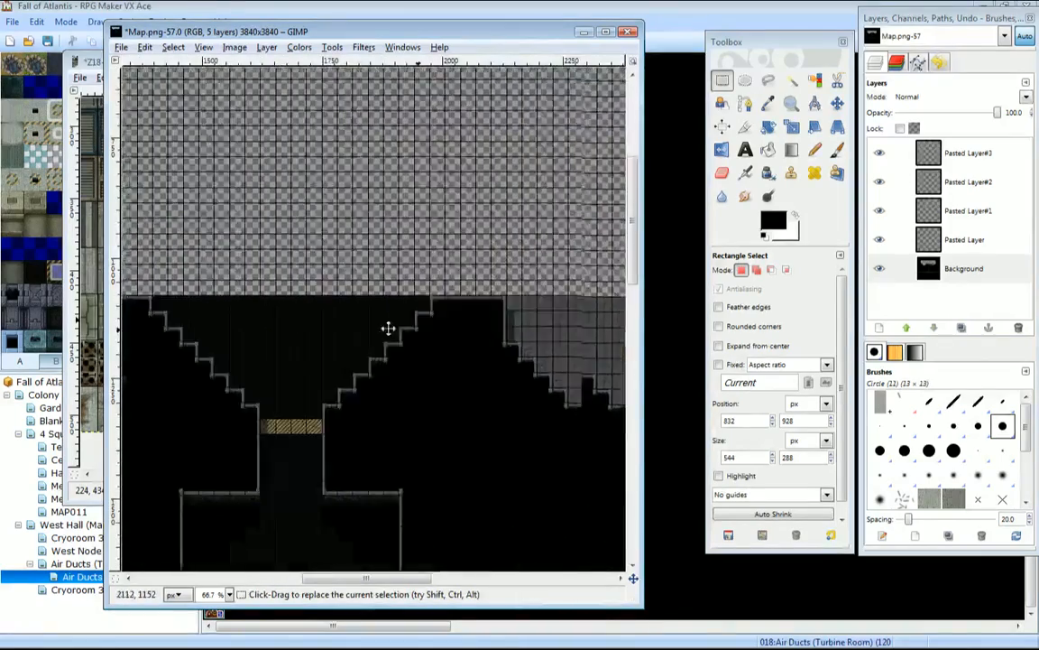
pyautogui.moveTo(408, 341); pyautogui.dragTo(318, 338, button='middle')
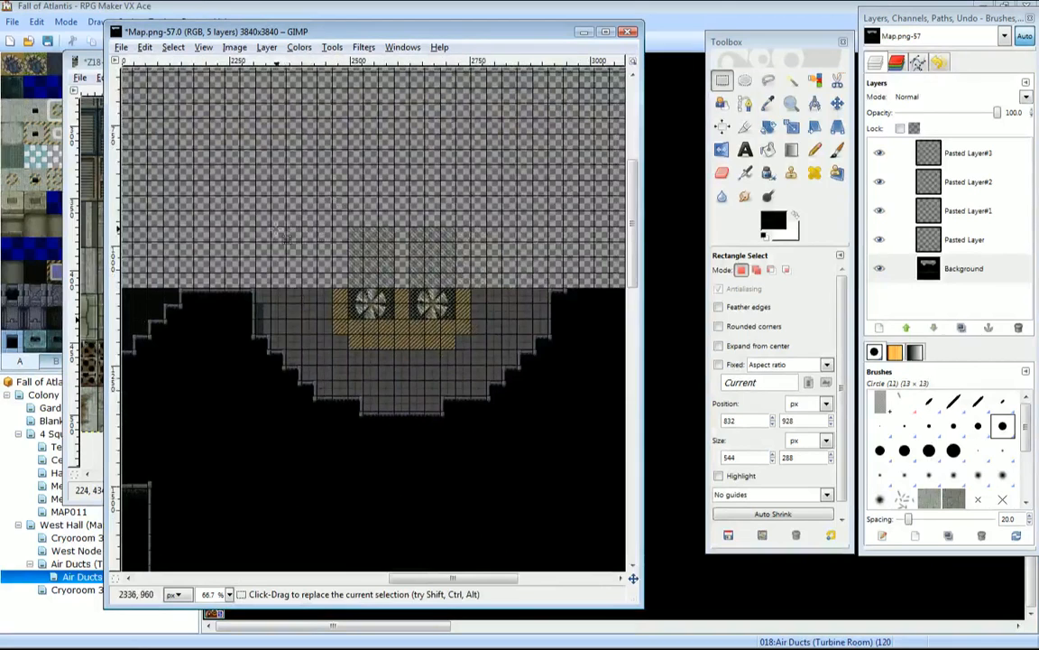
pyautogui.moveTo(273, 229); pyautogui.dragTo(548, 335)
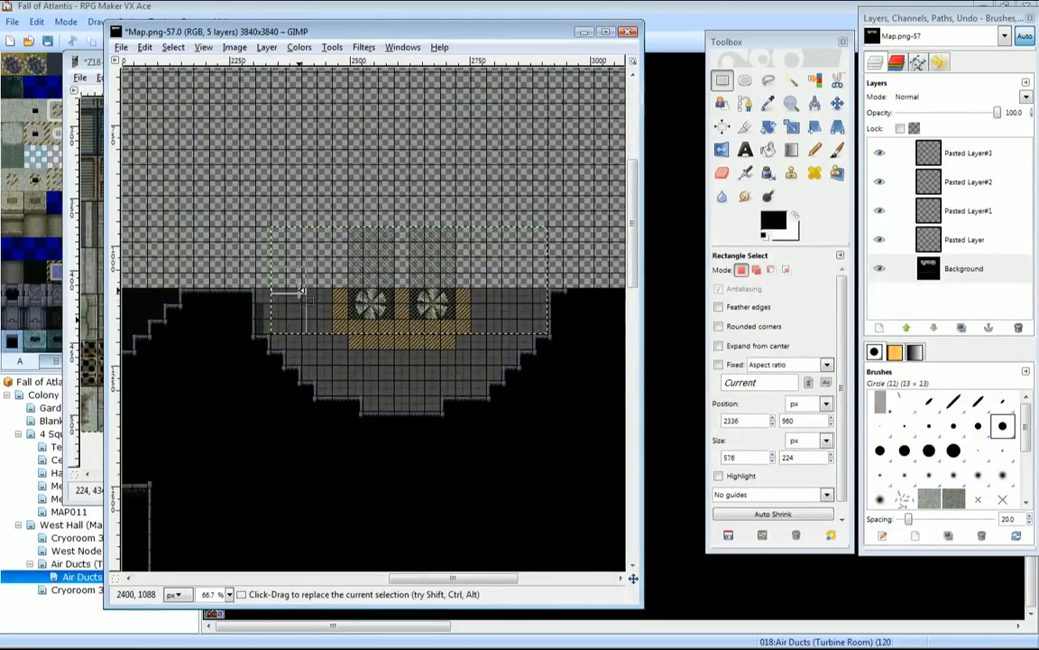
pyautogui.moveTo(300, 291); pyautogui.dragTo(293, 290)
pyautogui.press('Delete')
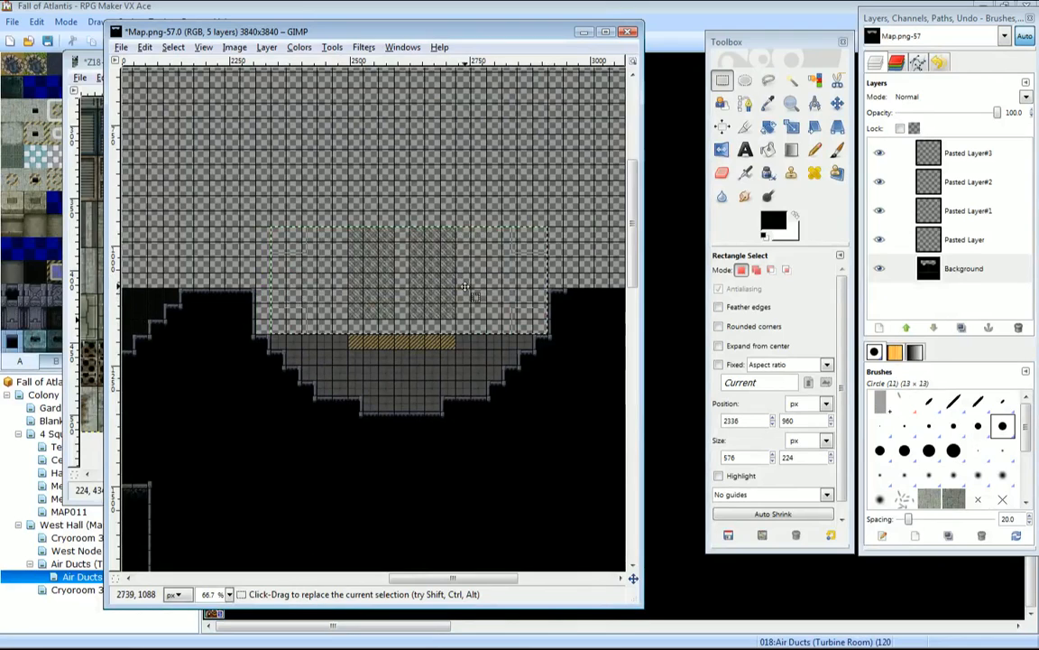
# Extend the eastern room's selection to 288 px high and fit it between the stepped walls, clearing the next two floor rows.
pyautogui.click(530, 286)
pyautogui.moveTo(415, 322); pyautogui.dragTo(427, 364)
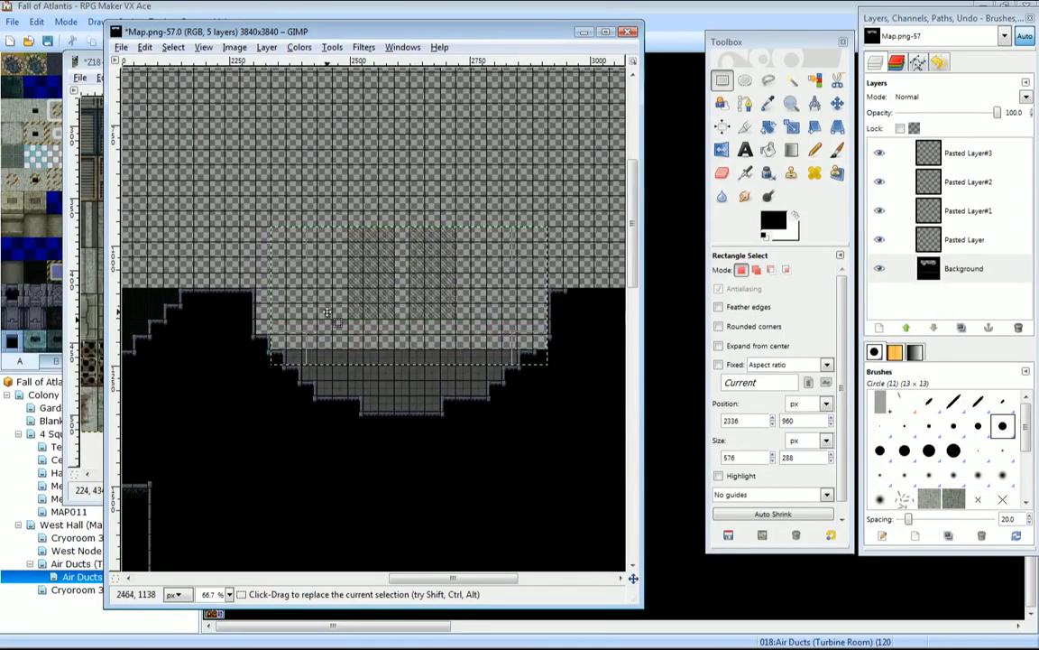
pyautogui.moveTo(316, 302); pyautogui.dragTo(336, 302)
pyautogui.moveTo(496, 275); pyautogui.dragTo(465, 269)
# Extend and narrow the selection step by step to 352 × 352 px at 2432, 960, clearing two more eastern floor rows.
pyautogui.moveTo(415, 347); pyautogui.dragTo(426, 366)
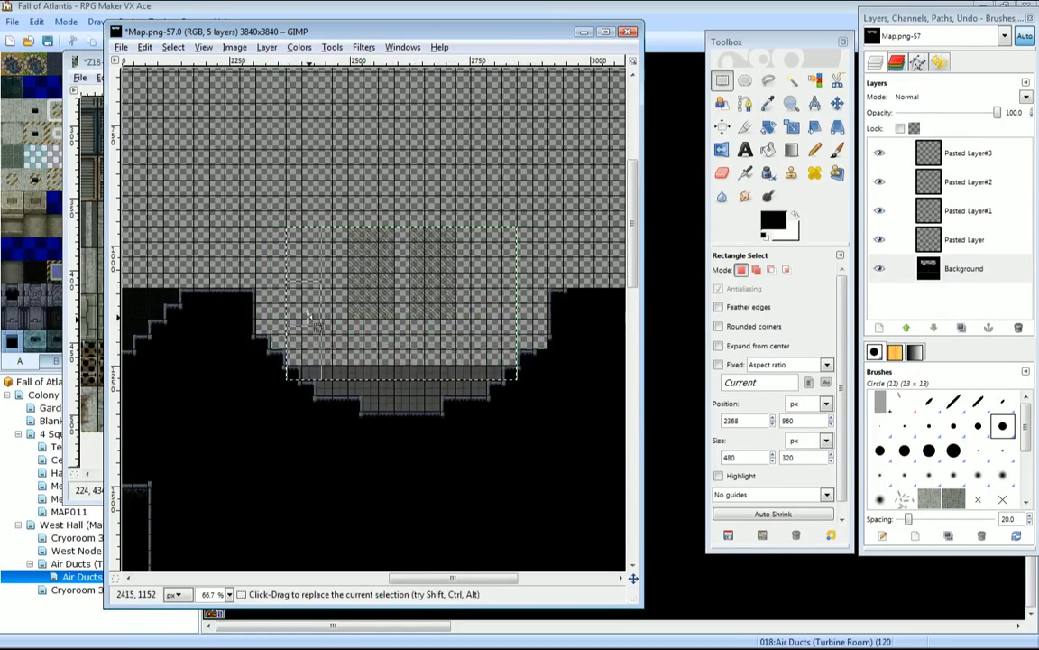
pyautogui.moveTo(304, 329); pyautogui.dragTo(316, 355)
pyautogui.moveTo(504, 300); pyautogui.dragTo(485, 304)
pyautogui.moveTo(366, 328); pyautogui.dragTo(333, 319)
pyautogui.moveTo(447, 288); pyautogui.dragTo(432, 288)
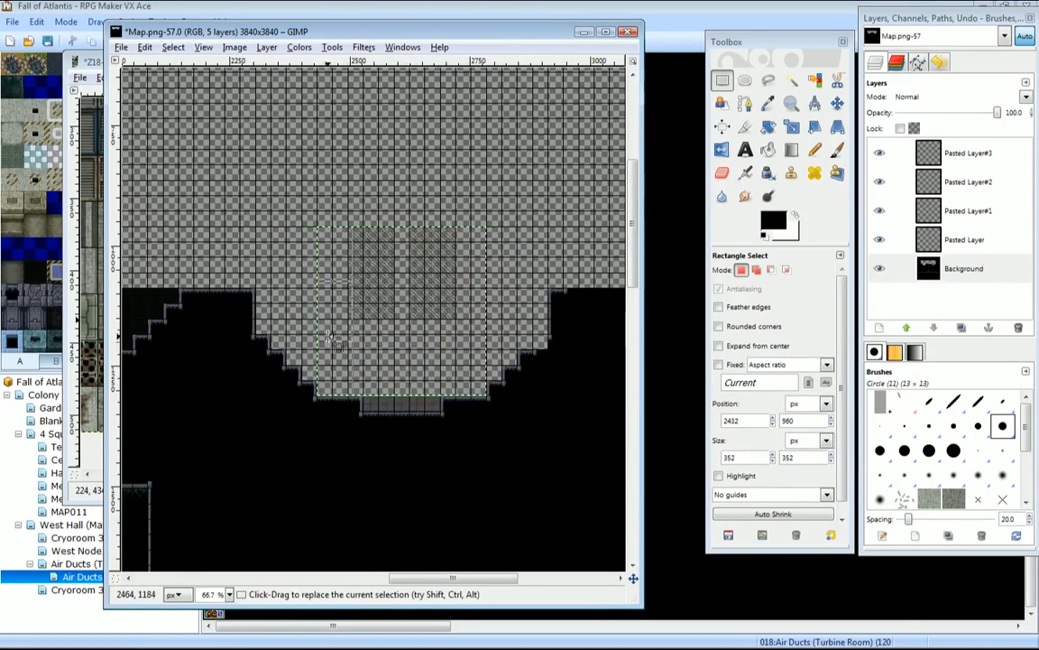
# Narrow the selection to 160 × 384 px at 2528, 960 and clear the eastern room's lowest floor ledge.
pyautogui.moveTo(330, 338); pyautogui.dragTo(362, 338)
pyautogui.moveTo(483, 328); pyautogui.dragTo(434, 334)
pyautogui.moveTo(357, 334); pyautogui.dragTo(372, 333)
pyautogui.moveTo(403, 379); pyautogui.dragTo(404, 394)
pyautogui.scroll(3, 394, 505)
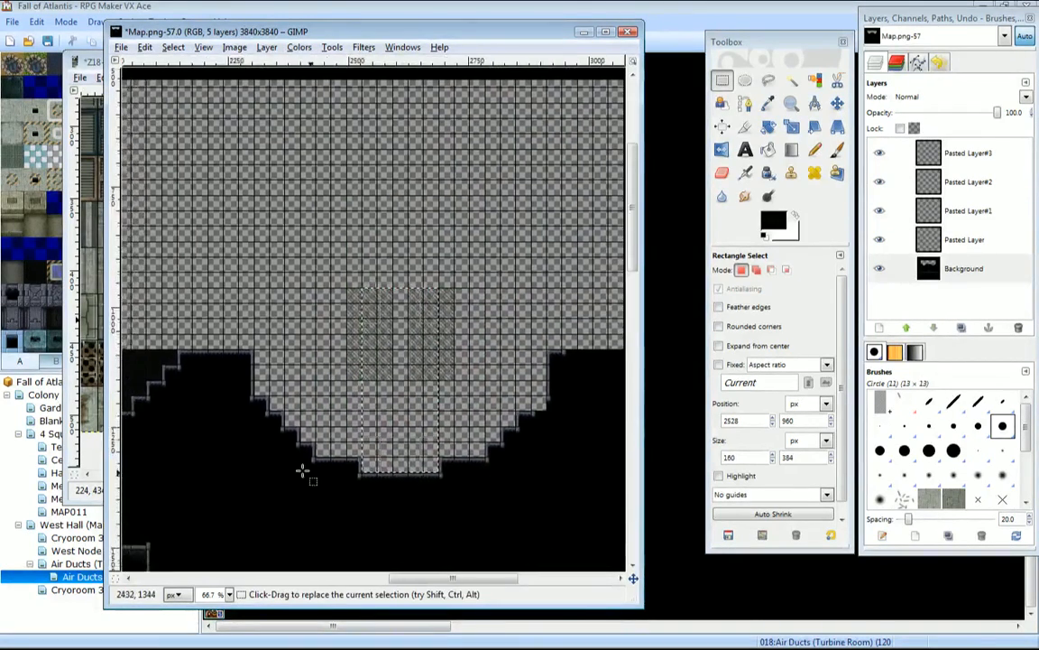
# Start a 128 px wide selection at 1792, 992 running down the central room's narrow passage on the Background layer.
pyautogui.moveTo(290, 477); pyautogui.dragTo(461, 403, button='middle')
pyautogui.moveTo(335, 466); pyautogui.dragTo(457, 418, button='middle')
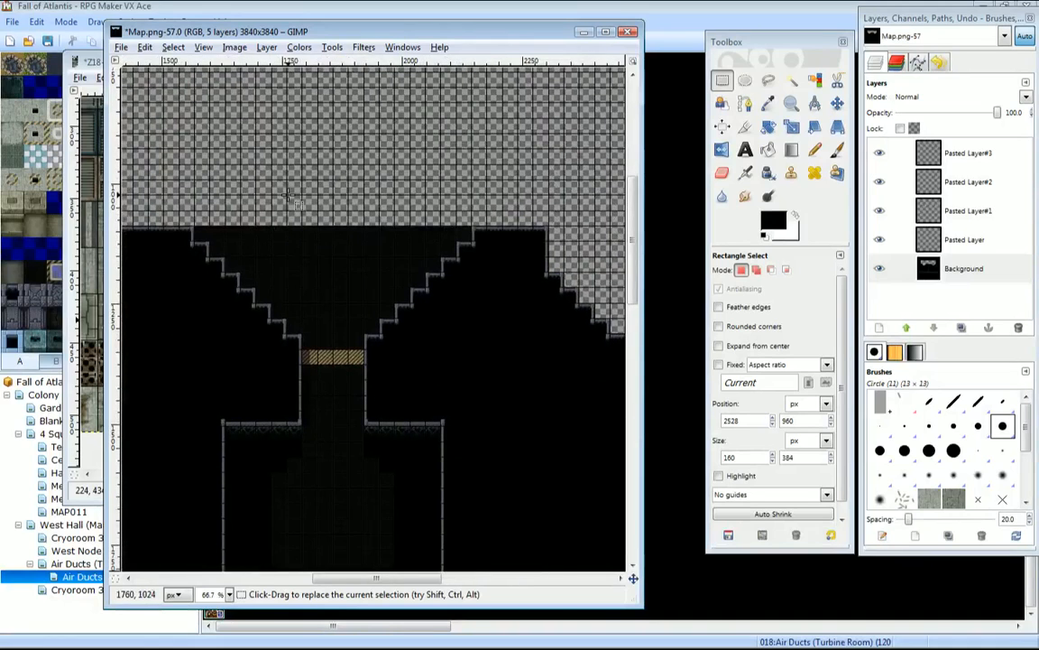
pyautogui.moveTo(288, 197); pyautogui.dragTo(364, 420)
pyautogui.moveTo(288, 302); pyautogui.dragTo(296, 302)
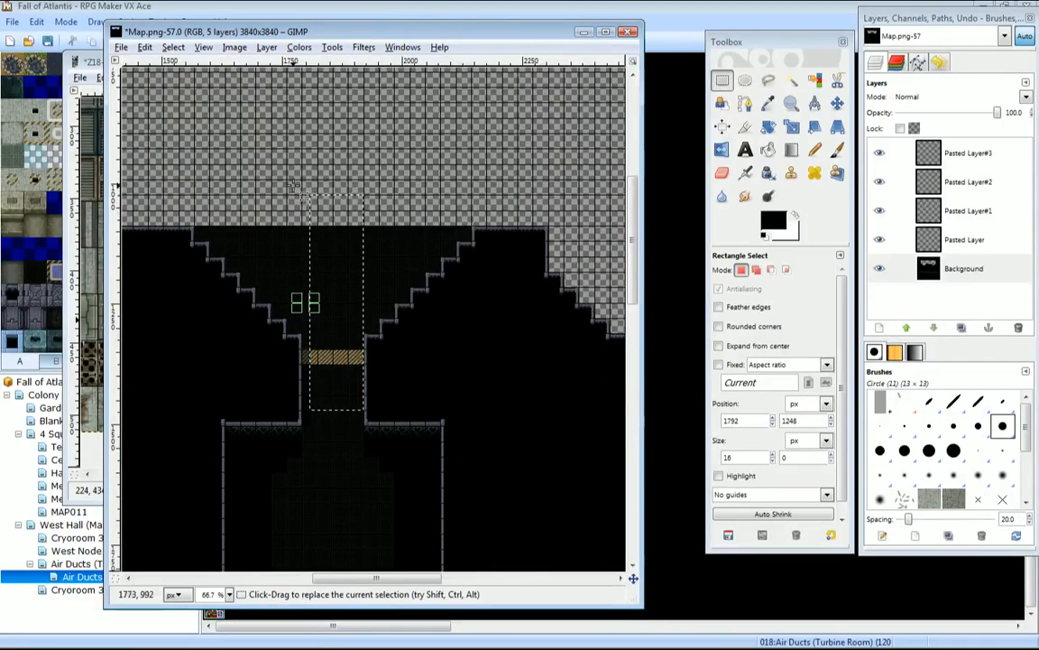
pyautogui.moveTo(294, 184); pyautogui.dragTo(366, 390)
pyautogui.moveTo(358, 451); pyautogui.dragTo(358, 451)
pyautogui.moveTo(290, 289); pyautogui.dragTo(318, 309)
# Extend the 128 px wide strip through the middle room to the southern corridor's lower edge, 1504 px high, and delete it.
pyautogui.scroll(-5, 414, 395)
pyautogui.scroll(-3, 415, 395)
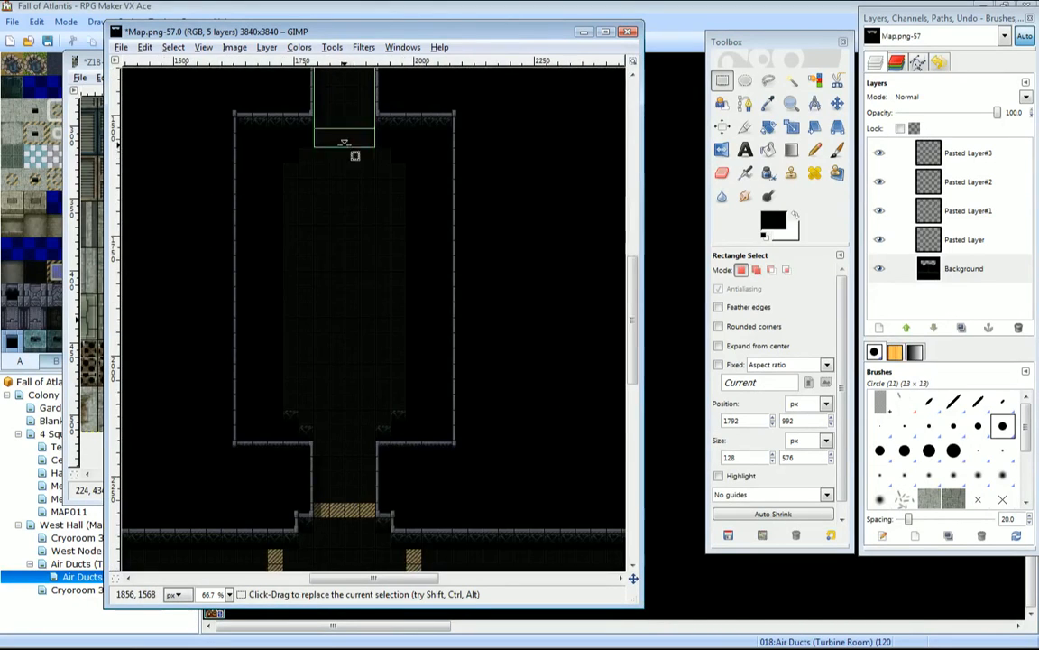
pyautogui.moveTo(344, 145); pyautogui.dragTo(341, 537)
pyautogui.scroll(-3, 398, 389)
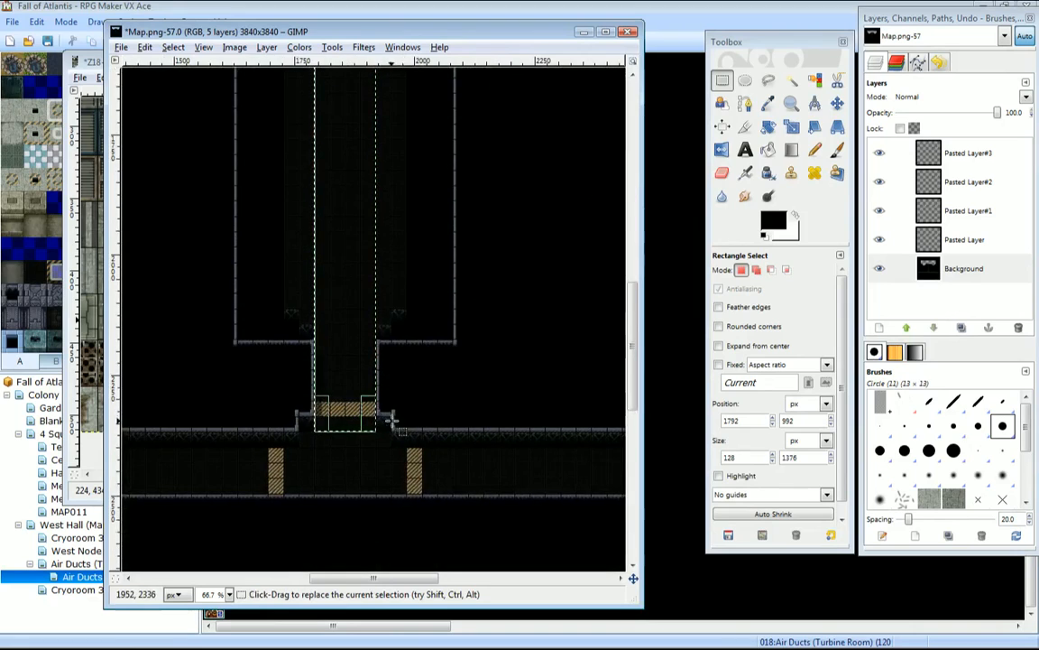
pyautogui.scroll(-2, 359, 379)
pyautogui.moveTo(367, 368); pyautogui.dragTo(368, 426)
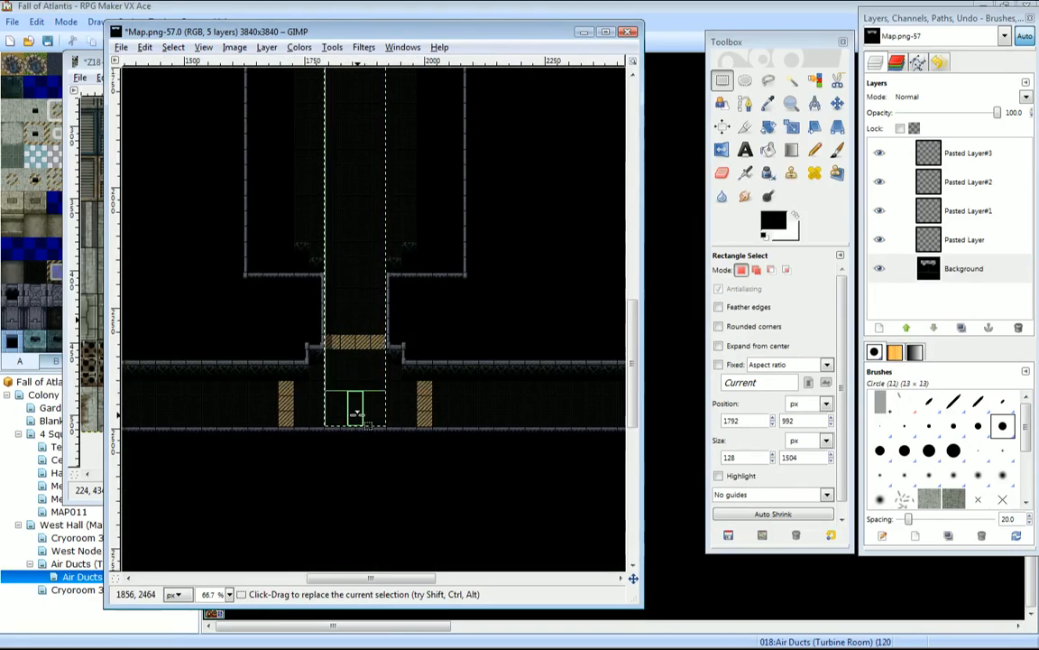
pyautogui.press('Delete')
# Clear the rectangular middle room's floor with a 404 × 640 px selection, then widen it to 448 × 640 px at 1632, 1536 and clear the sides.
pyautogui.scroll(5, 429, 355)
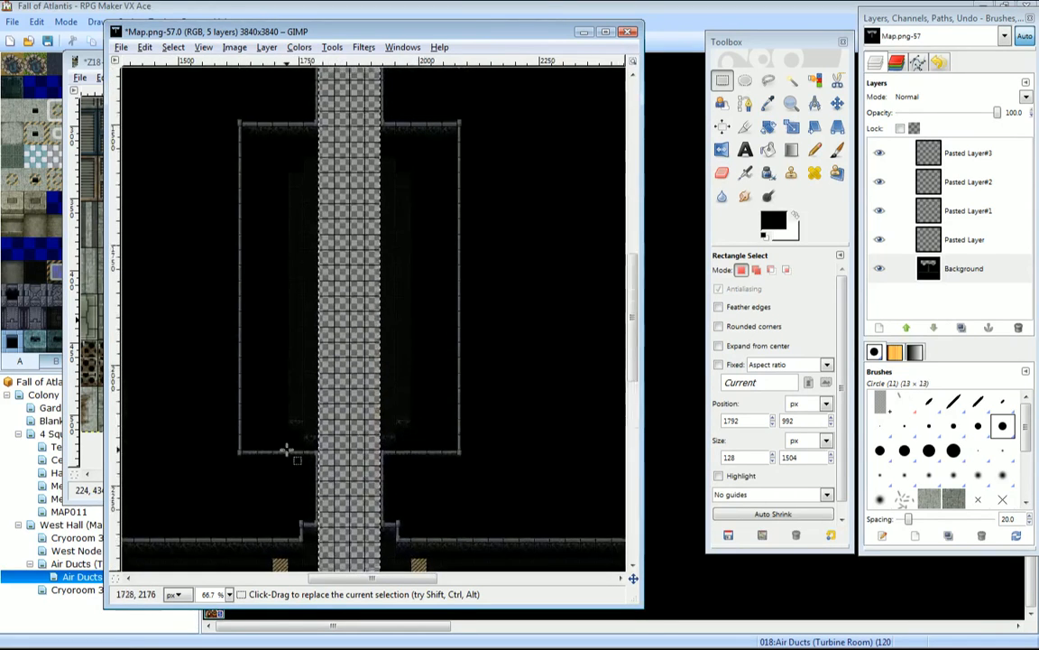
pyautogui.moveTo(246, 449); pyautogui.dragTo(442, 144)
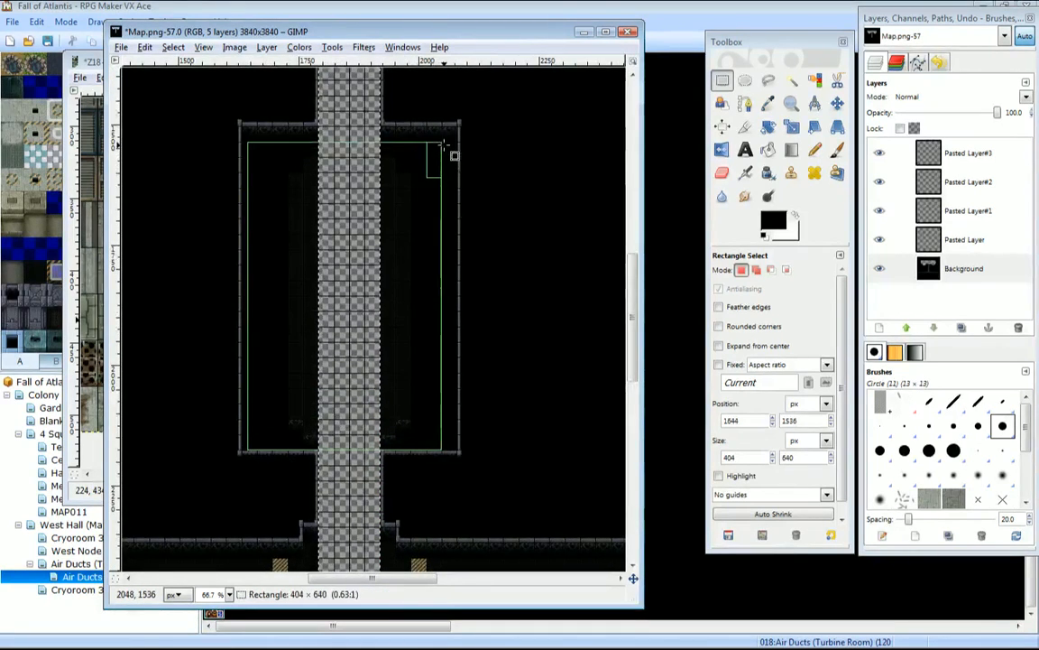
pyautogui.scroll(2, 451, 181)
pyautogui.press('Delete')
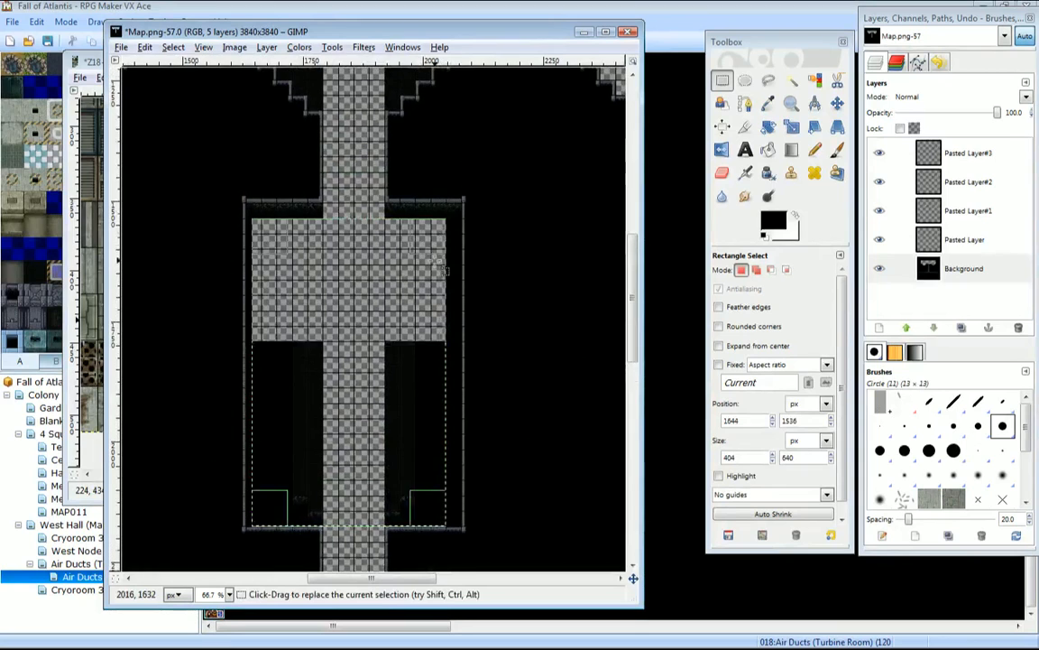
pyautogui.moveTo(460, 213); pyautogui.dragTo(284, 415)
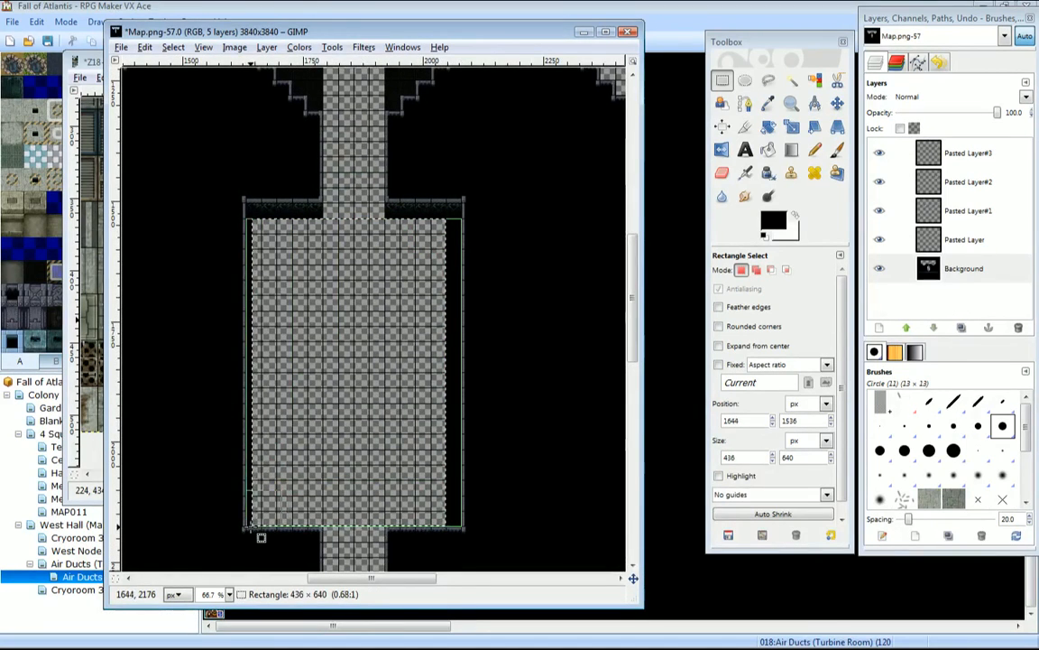
pyautogui.moveTo(250, 527); pyautogui.dragTo(250, 527)
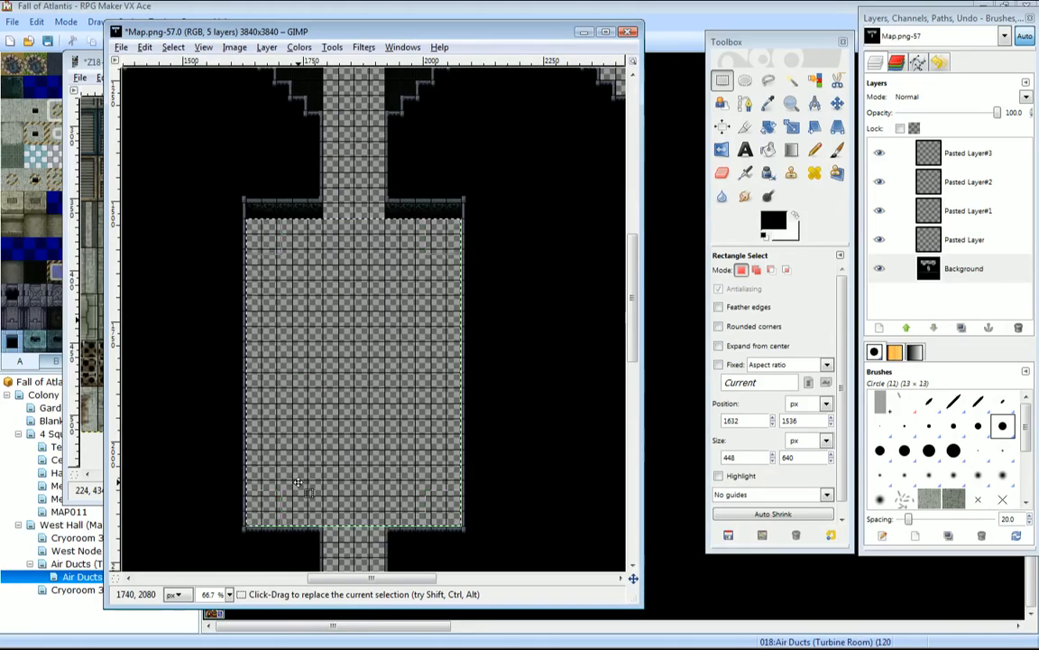
# Select a 192 px high band from 1664, 1024 across the funnel-shaped area above the passage and delete it.
pyautogui.scroll(5, 217, 451)
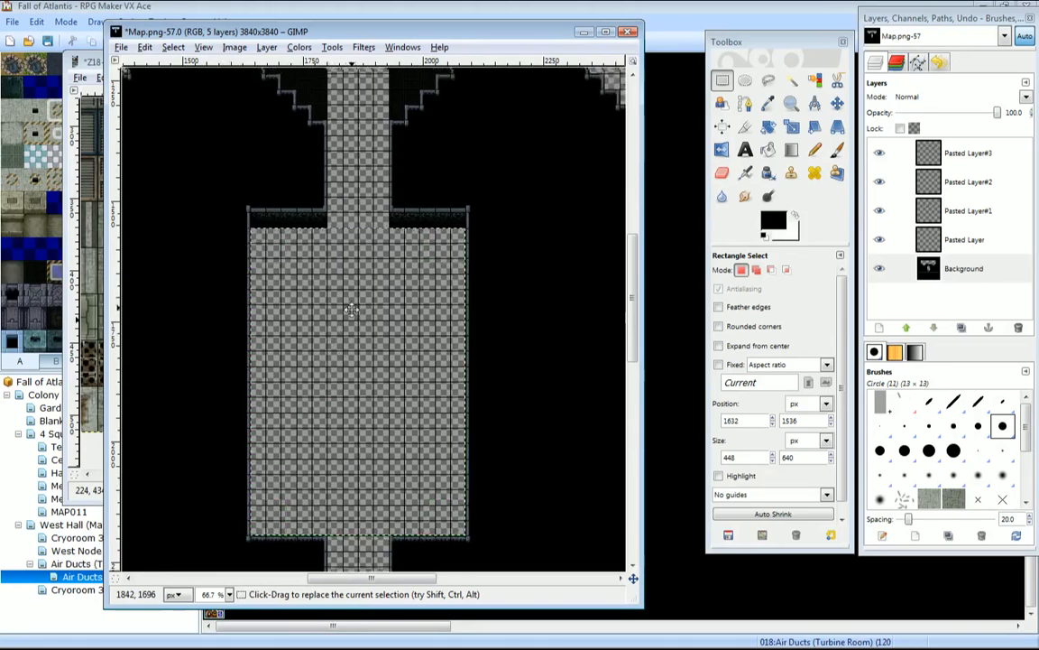
pyautogui.moveTo(270, 143); pyautogui.dragTo(361, 184)
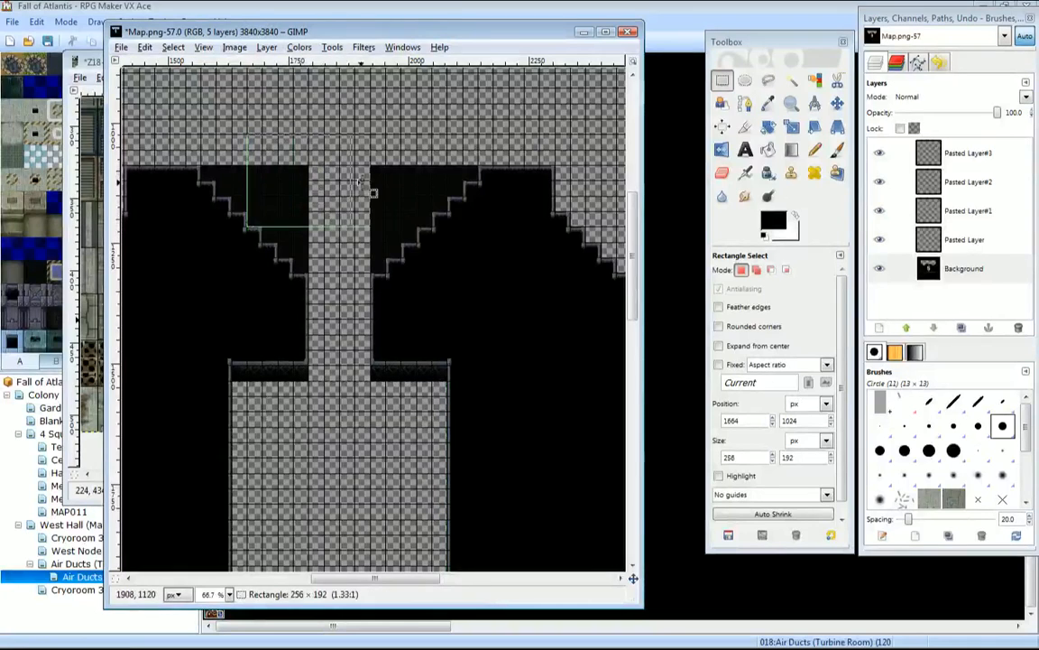
pyautogui.moveTo(424, 190); pyautogui.dragTo(424, 190)
pyautogui.press('Delete')
# Narrow and extend the selection step by step to 256 × 256 px at 1728, 1024, clearing two more rows between the stepped walls.
pyautogui.moveTo(256, 178); pyautogui.dragTo(283, 180)
pyautogui.moveTo(412, 181); pyautogui.dragTo(398, 181)
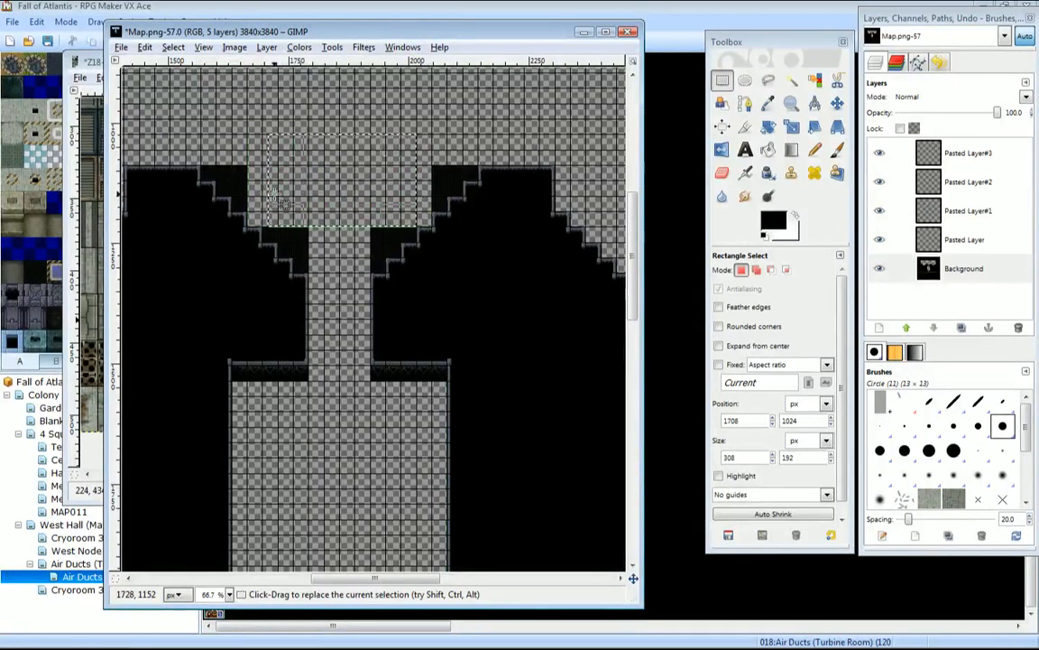
pyautogui.moveTo(282, 191); pyautogui.dragTo(275, 191)
pyautogui.moveTo(346, 229)
pyautogui.mouseDown()
pyautogui.moveTo(350, 242)
pyautogui.moveTo(329, 225)
pyautogui.mouseUp()
pyautogui.moveTo(271, 199); pyautogui.dragTo(290, 199)
pyautogui.moveTo(413, 193); pyautogui.dragTo(388, 188)
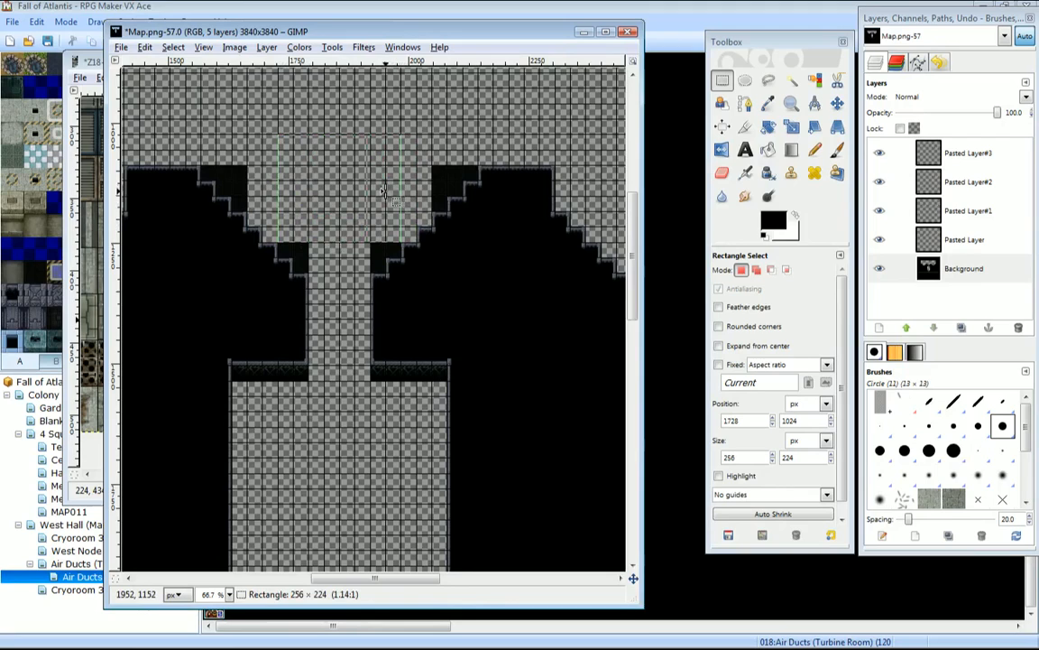
pyautogui.moveTo(338, 228); pyautogui.dragTo(340, 242)
pyautogui.press('Delete')
# Narrow the selection to 192 px wide at 1760, 1024, clear the funnel's lowest row, and shorten the selection to 128 px.
pyautogui.moveTo(292, 198); pyautogui.dragTo(306, 198)
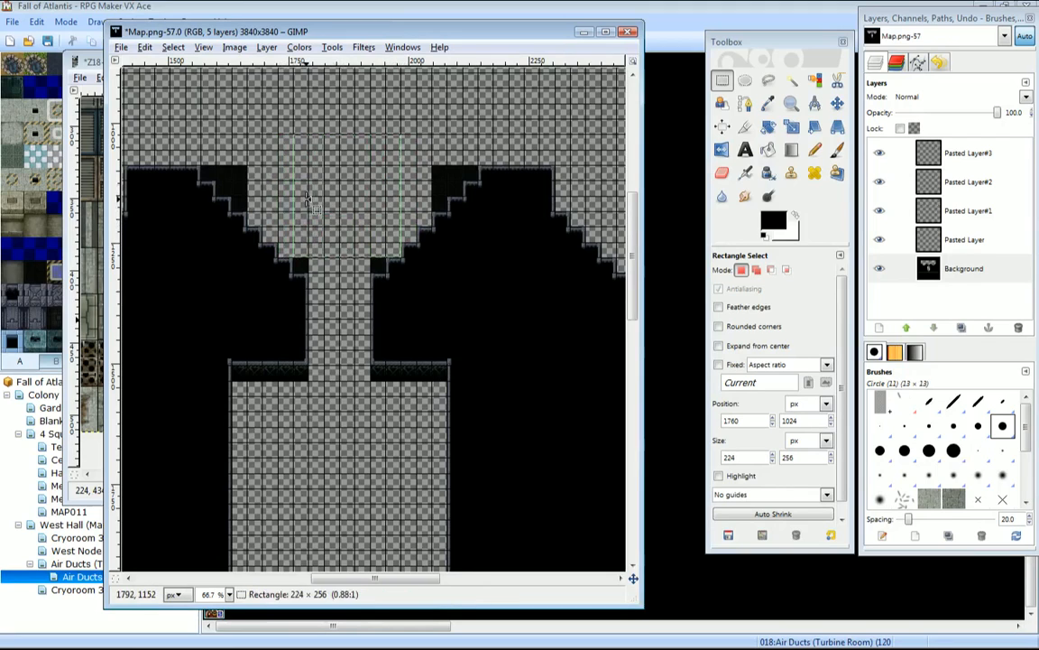
pyautogui.moveTo(388, 193); pyautogui.dragTo(368, 191)
pyautogui.moveTo(343, 247); pyautogui.dragTo(348, 220)
pyautogui.press('Delete')
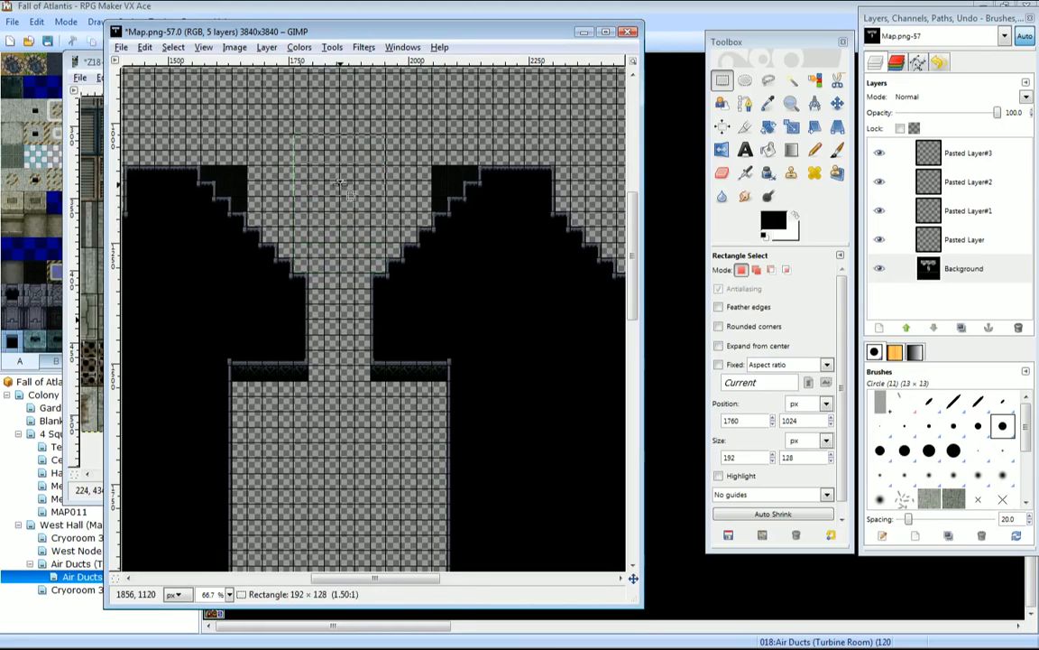
# Clear the funnel's upper side ledges with a 512 × 128 px selection at 1600, 1024, then one of 448 × 160 px at 1632, 1024.
pyautogui.moveTo(287, 168); pyautogui.dragTo(232, 170)
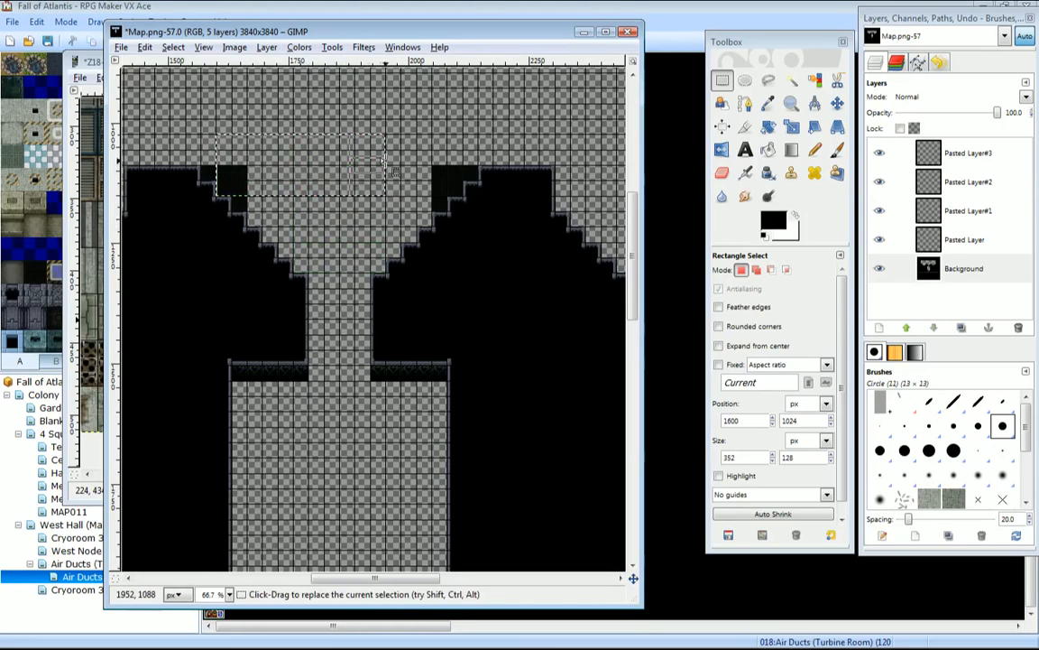
pyautogui.moveTo(368, 162); pyautogui.dragTo(443, 171)
pyautogui.press('Delete')
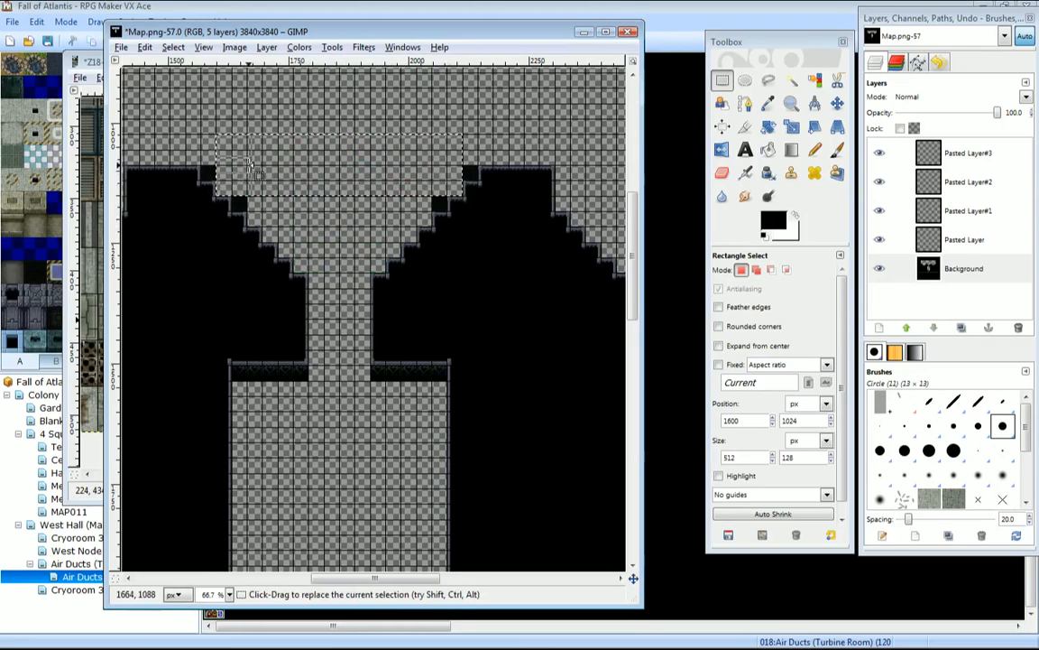
pyautogui.moveTo(233, 168); pyautogui.dragTo(249, 170)
pyautogui.moveTo(418, 165); pyautogui.dragTo(402, 166)
pyautogui.moveTo(334, 194); pyautogui.dragTo(335, 212)
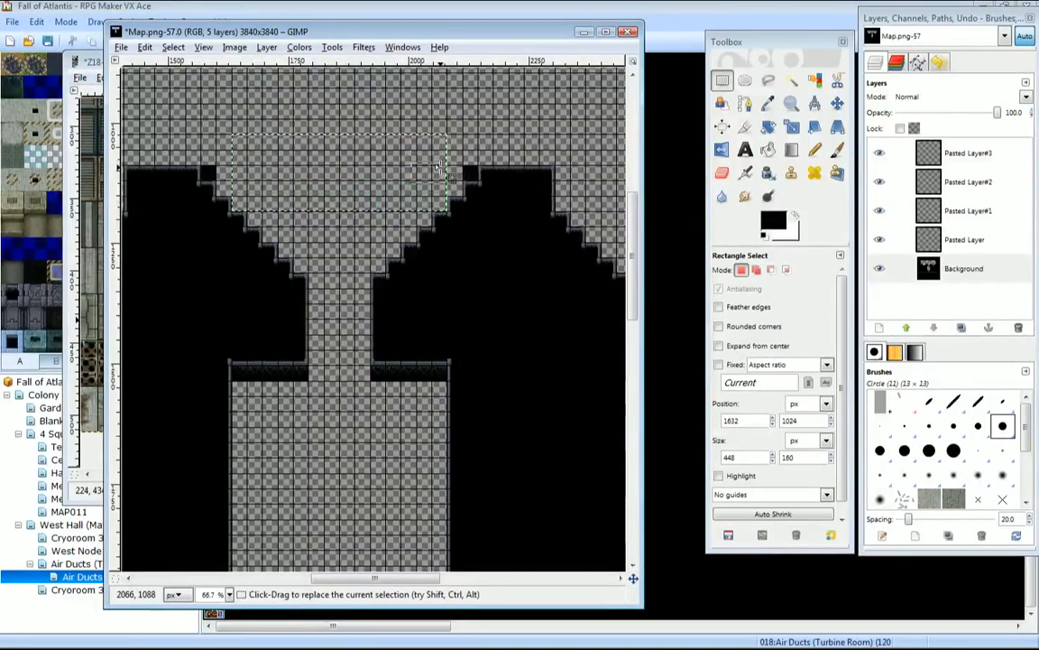
# Widen the selection to 576 px from 1568, 1024 so it spans the funnel's outermost ledges on both sides.
pyautogui.moveTo(447, 176)
pyautogui.mouseDown()
pyautogui.moveTo(476, 184)
pyautogui.moveTo(466, 173)
pyautogui.mouseUp()
pyautogui.moveTo(239, 178); pyautogui.dragTo(209, 181)
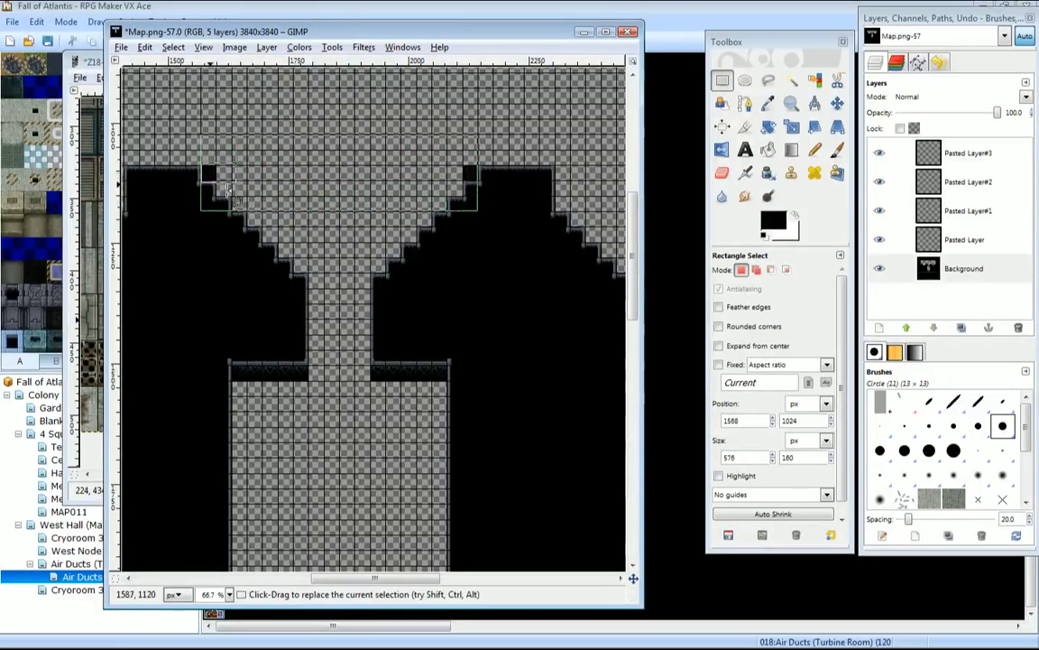
# Reduce the selection over the opening above the narrow passage to 576 × 96 px and clear the black wall pieces inside it.
pyautogui.moveTo(344, 194); pyautogui.dragTo(308, 154)
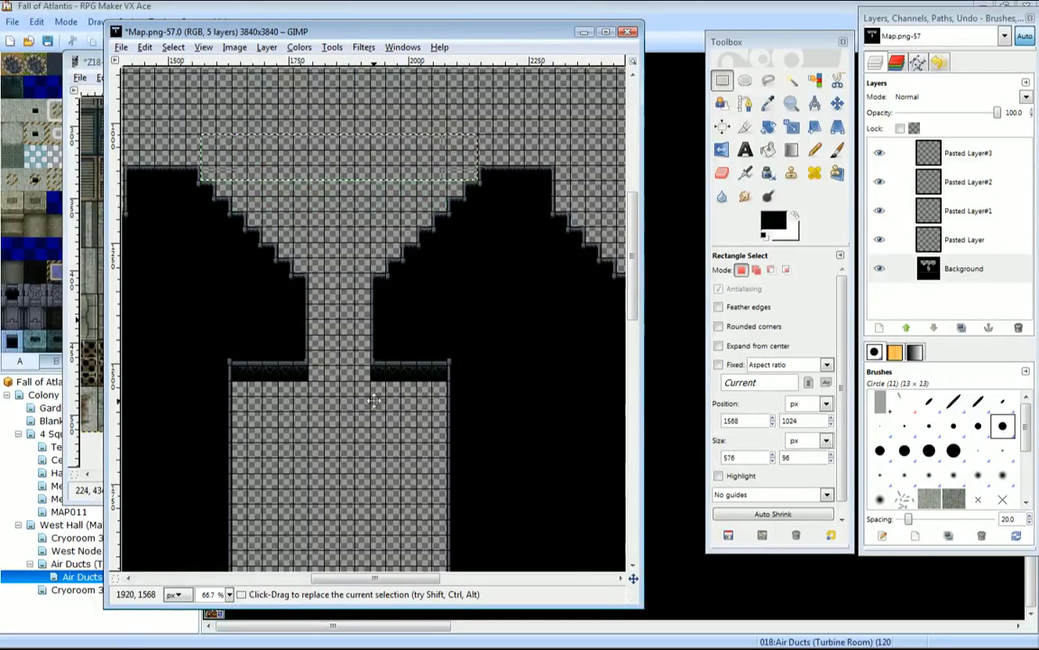
# Select the lower corridor from X 1536, Y 2272 to the map's right edge, 2381 × 224 px, and delete its contents.
pyautogui.scroll(-3, 337, 361)
pyautogui.scroll(-7, 365, 380)
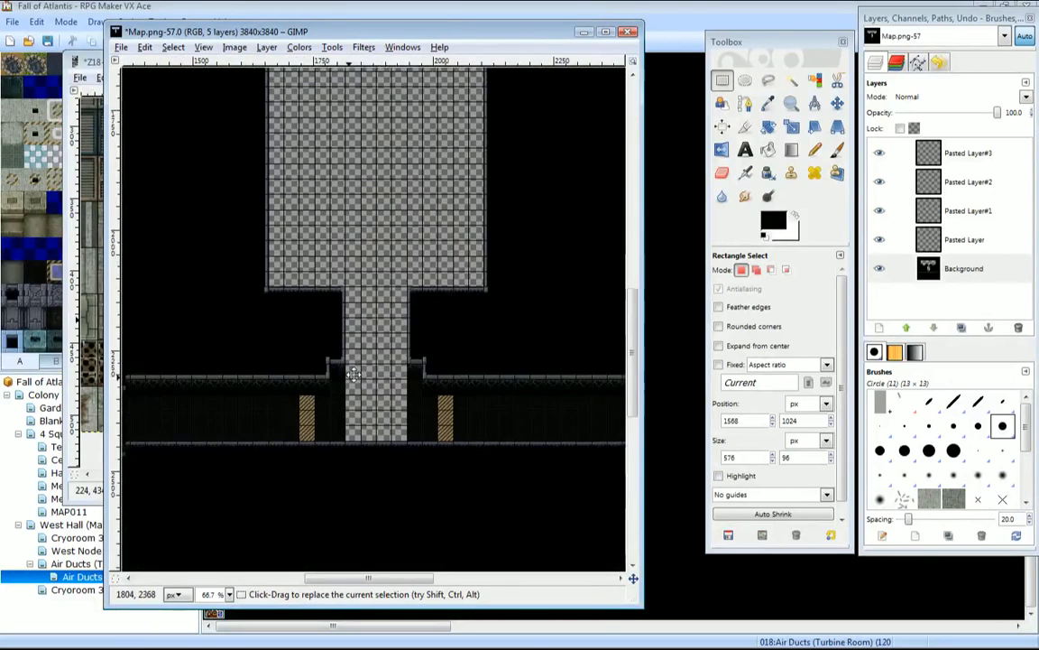
pyautogui.moveTo(337, 418); pyautogui.dragTo(417, 389, button='middle')
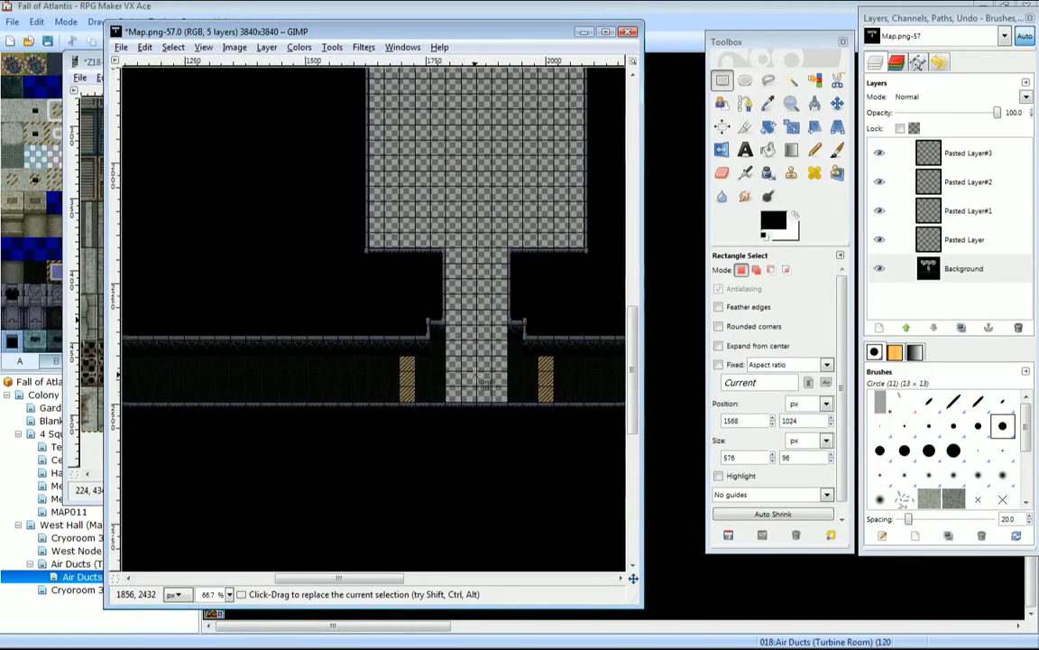
pyautogui.moveTo(474, 372); pyautogui.dragTo(399, 341, button='middle')
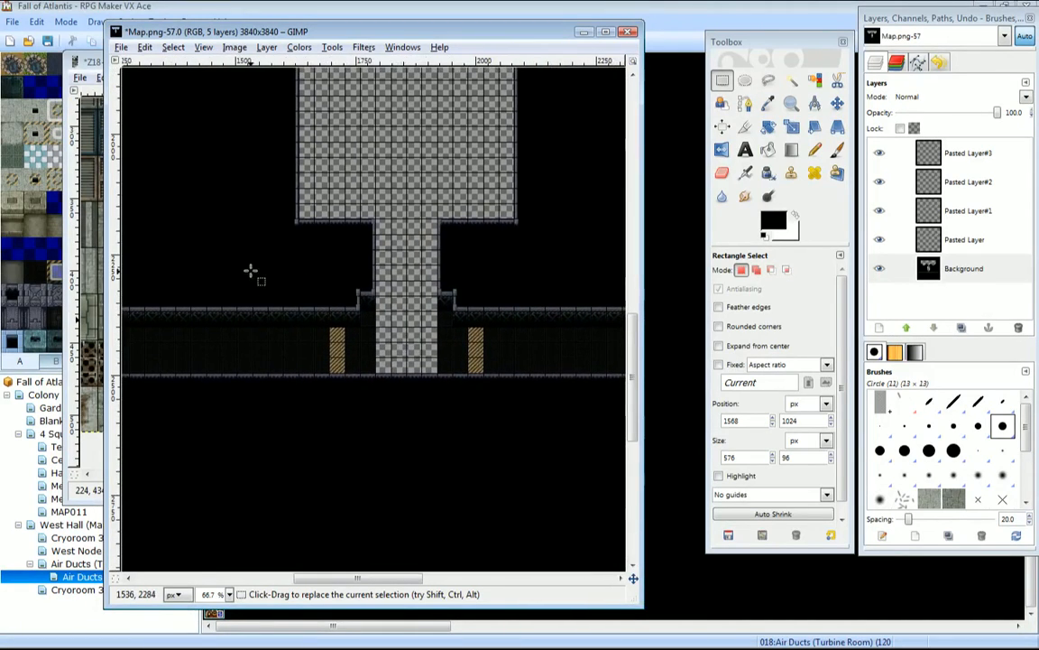
pyautogui.moveTo(252, 263); pyautogui.dragTo(559, 371)
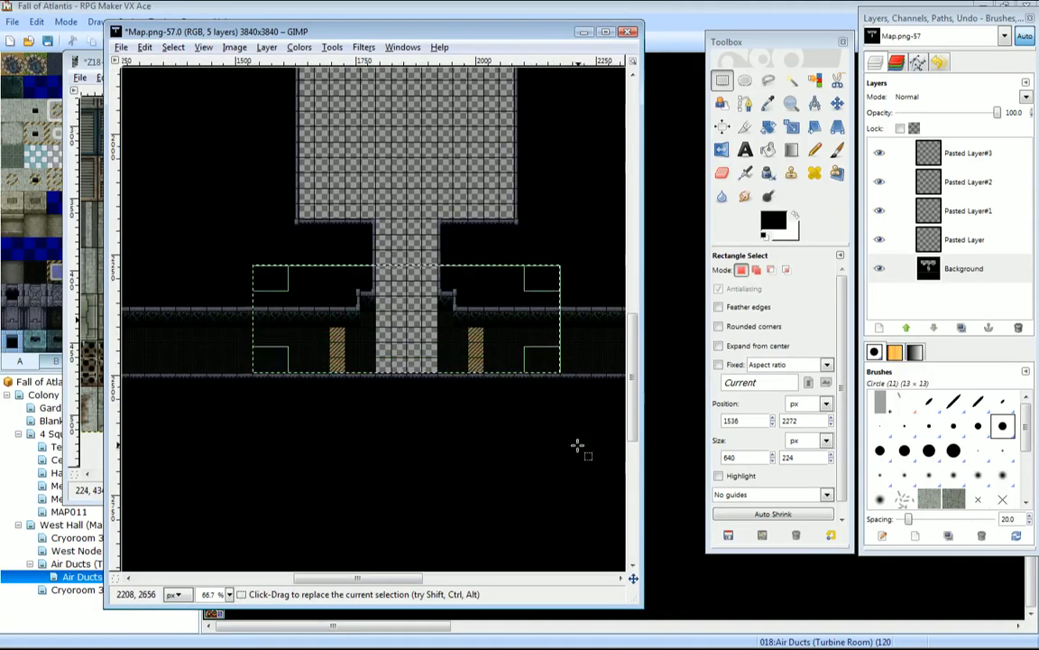
pyautogui.moveTo(574, 385); pyautogui.dragTo(305, 355, button='middle')
pyautogui.moveTo(273, 290); pyautogui.dragTo(603, 309)
pyautogui.moveTo(474, 420); pyautogui.dragTo(214, 406, button='middle')
pyautogui.moveTo(348, 272); pyautogui.dragTo(547, 294)
pyautogui.moveTo(549, 411); pyautogui.dragTo(261, 428, button='middle')
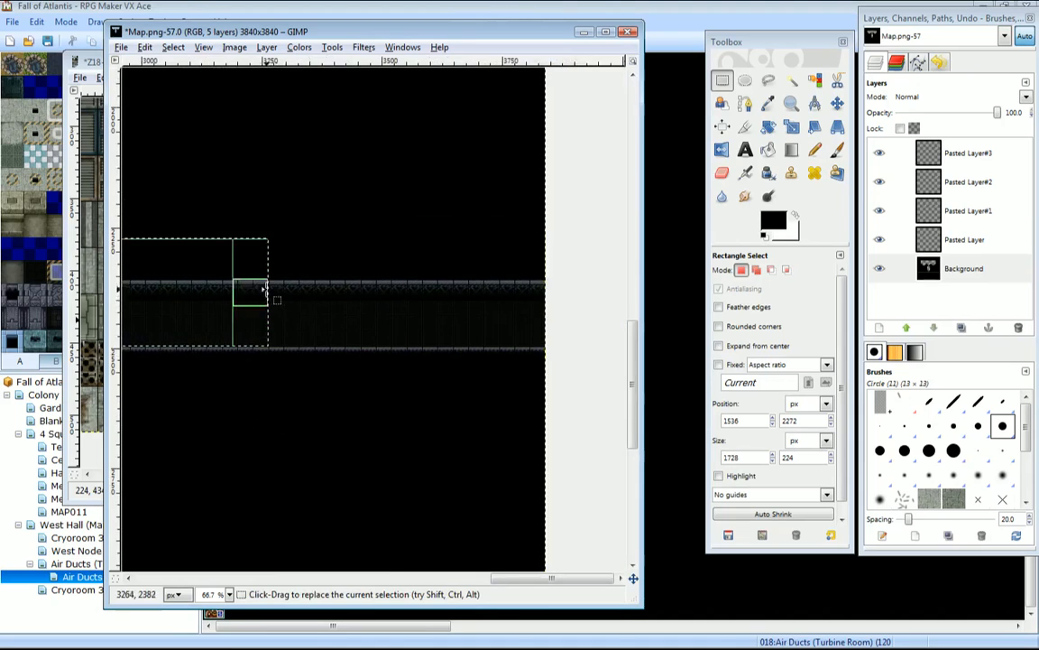
pyautogui.moveTo(263, 290); pyautogui.dragTo(569, 313)
pyautogui.press('Delete')
# Select the western part of the lower corridor at X 0, Y 2368, sized 1568 × 128 px, and delete its contents.
pyautogui.moveTo(340, 429); pyautogui.dragTo(582, 417, button='middle')
pyautogui.moveTo(135, 422); pyautogui.dragTo(577, 415, button='middle')
pyautogui.moveTo(293, 407); pyautogui.dragTo(585, 404, button='middle')
pyautogui.moveTo(197, 386); pyautogui.dragTo(473, 406, button='middle')
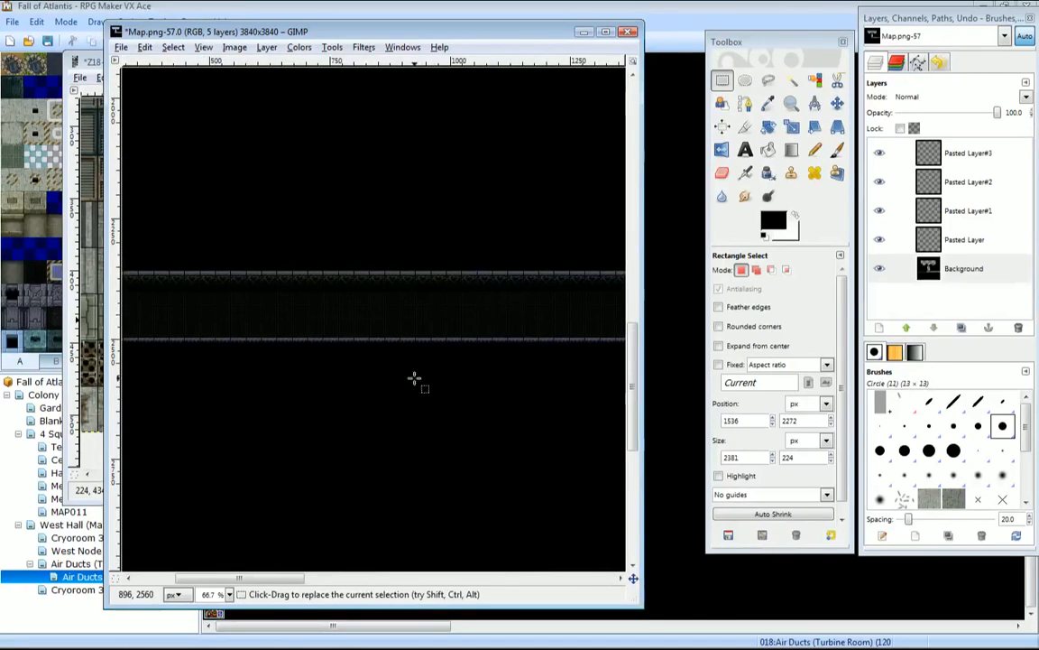
pyautogui.moveTo(414, 379); pyautogui.dragTo(348, 399, button='middle')
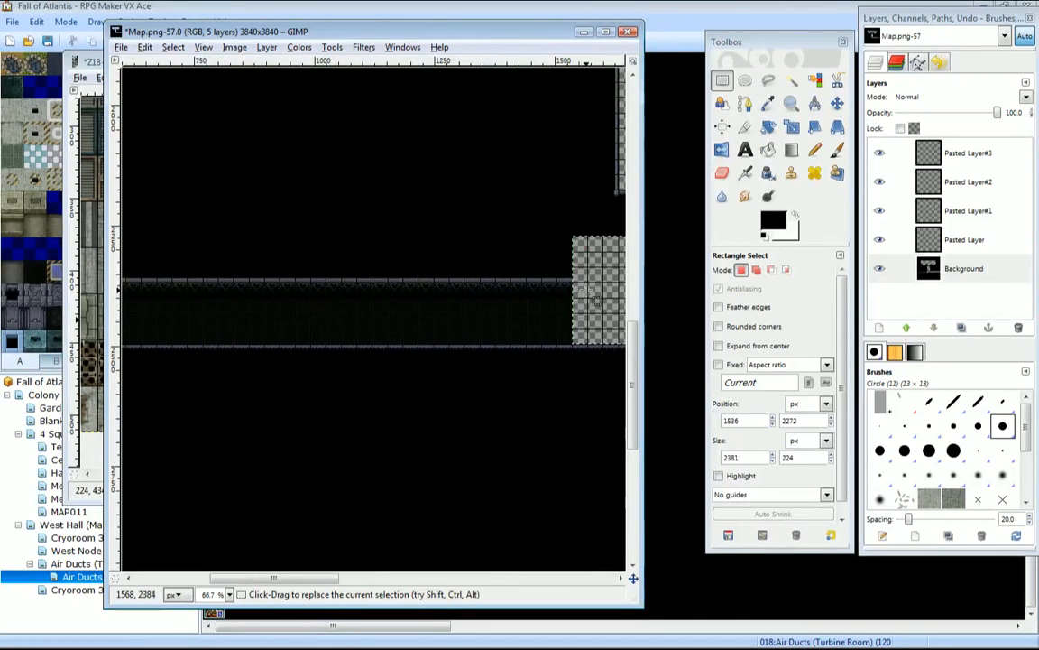
pyautogui.moveTo(582, 290); pyautogui.dragTo(211, 418)
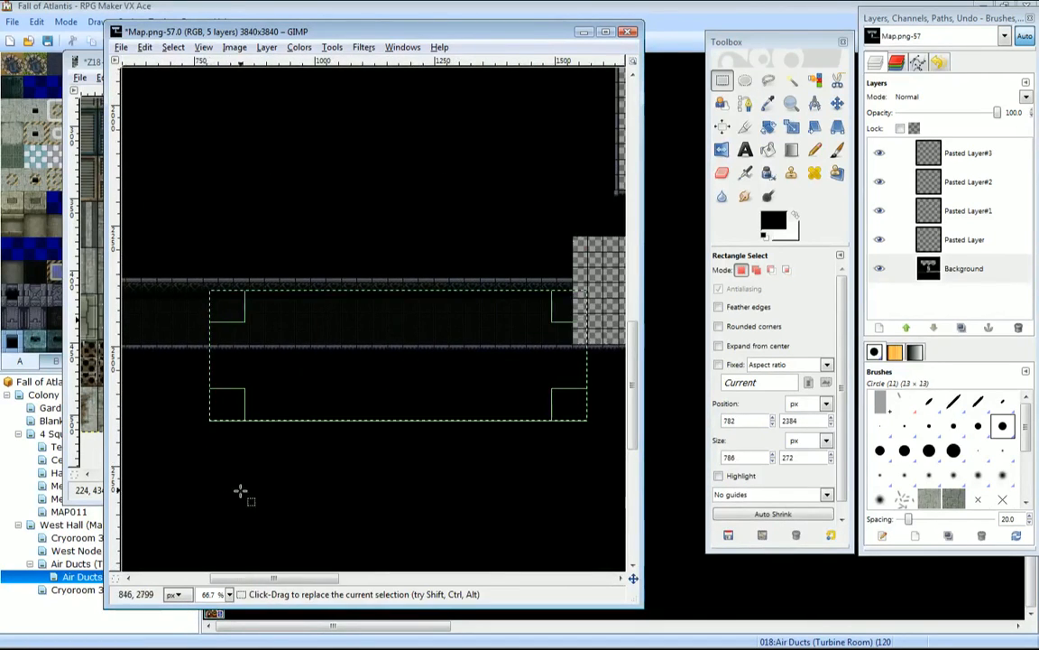
pyautogui.moveTo(240, 492); pyautogui.dragTo(507, 477, button='middle')
pyautogui.moveTo(529, 342); pyautogui.dragTo(155, 346)
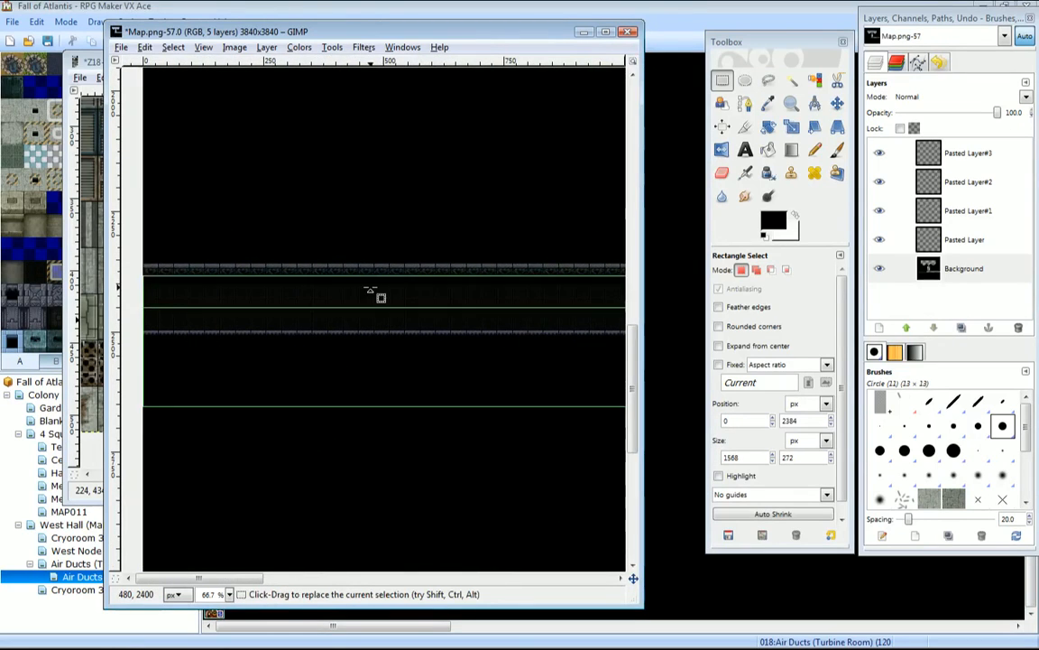
pyautogui.moveTo(371, 292); pyautogui.dragTo(375, 273)
pyautogui.moveTo(352, 398); pyautogui.dragTo(357, 322)
pyautogui.moveTo(497, 453); pyautogui.dragTo(301, 464, button='middle')
pyautogui.moveTo(451, 466); pyautogui.dragTo(343, 474, button='middle')
pyautogui.moveTo(356, 292)
pyautogui.mouseDown()
pyautogui.moveTo(361, 276)
pyautogui.moveTo(362, 292)
pyautogui.mouseUp()
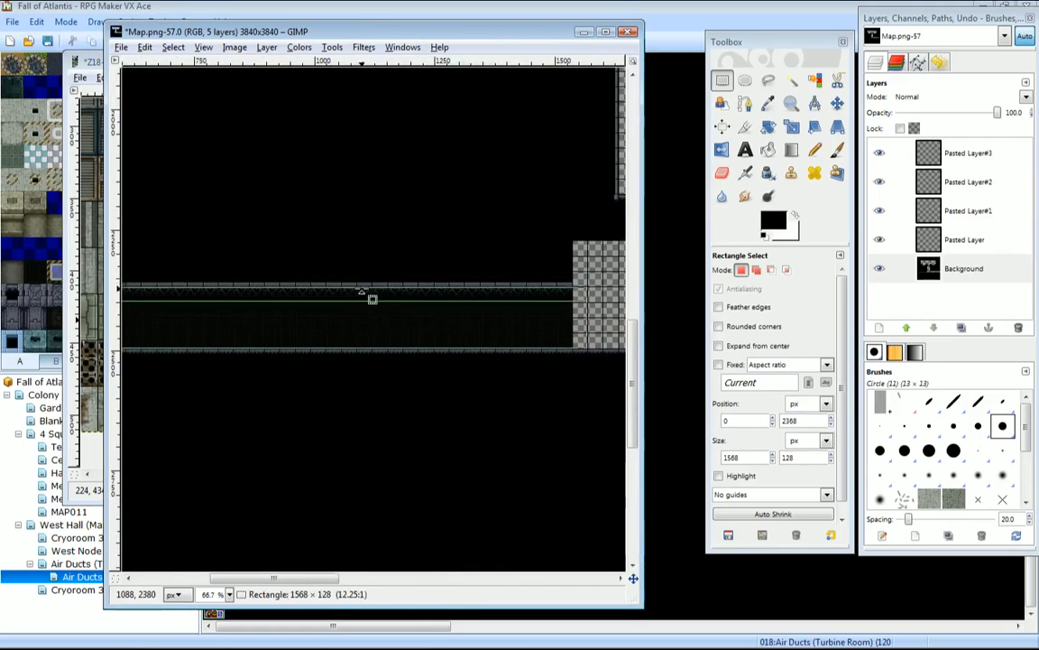
pyautogui.moveTo(519, 399); pyautogui.dragTo(232, 427, button='middle')
pyautogui.moveTo(448, 467); pyautogui.dragTo(510, 438, button='middle')
pyautogui.press('Delete')
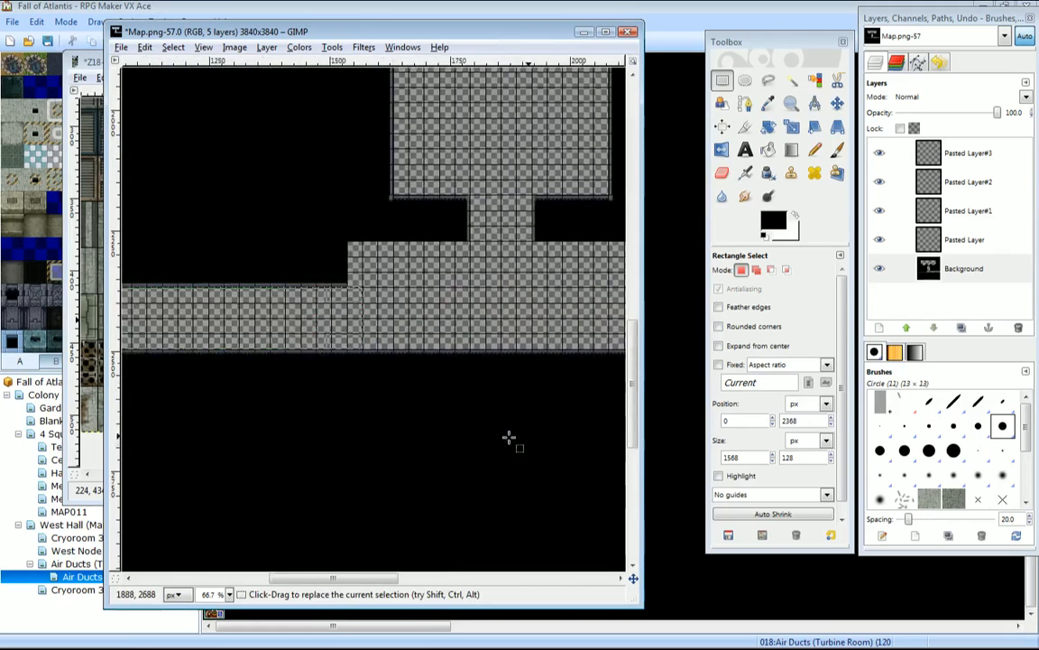
# Extend the western corridor selection upward to Y 2336, making it 160 px high, and delete the remaining wall strip.
pyautogui.moveTo(237, 438); pyautogui.dragTo(555, 431, button='middle')
pyautogui.moveTo(287, 288); pyautogui.dragTo(290, 271)
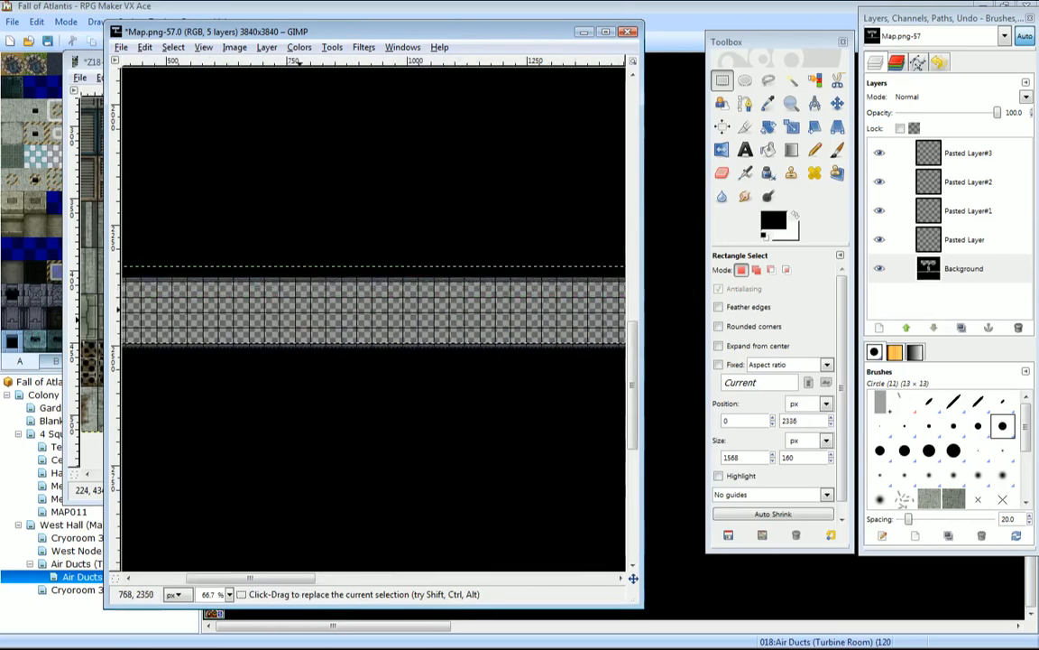
pyautogui.press('Delete')
pyautogui.moveTo(402, 388); pyautogui.dragTo(229, 446, button='middle')
pyautogui.moveTo(496, 385); pyautogui.dragTo(305, 371, button='middle')
pyautogui.moveTo(427, 248); pyautogui.dragTo(391, 431, button='middle')
pyautogui.moveTo(401, 189); pyautogui.dragTo(409, 409, button='middle')
pyautogui.moveTo(271, 302); pyautogui.dragTo(612, 265, button='middle')
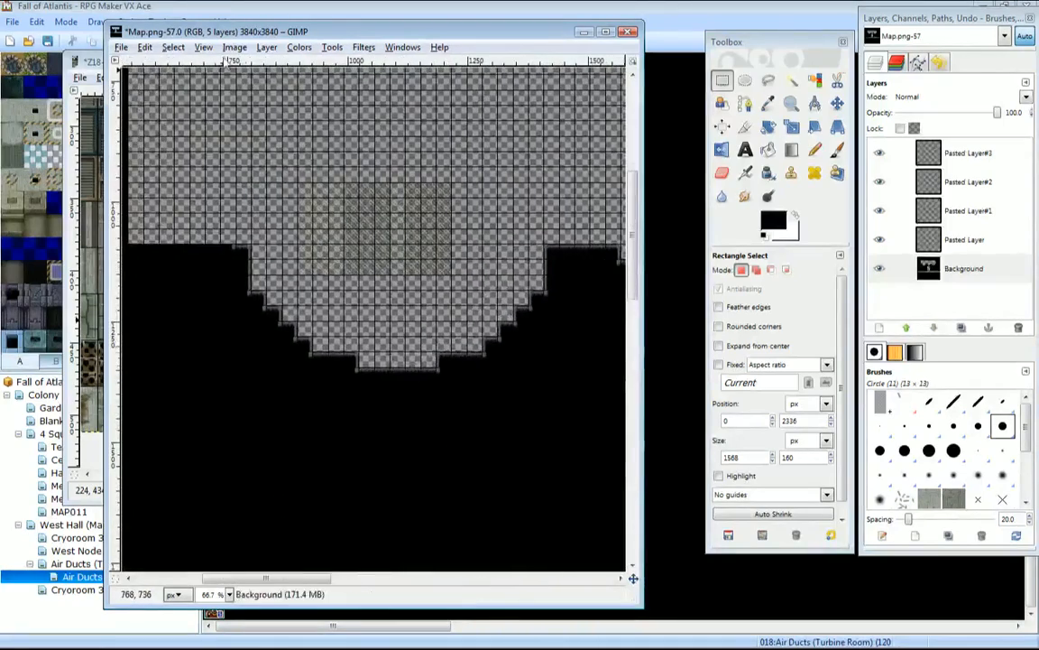
# Save the layered map image as turbineroom.xcf in the Atlantis folder.
pyautogui.click(120, 46)
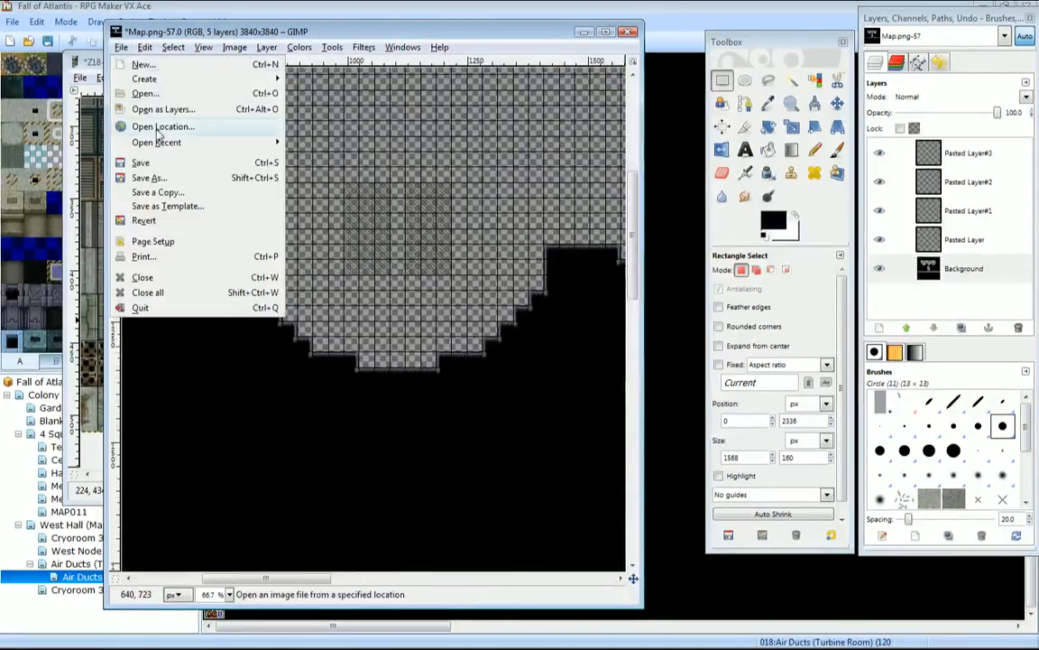
pyautogui.click(156, 178)
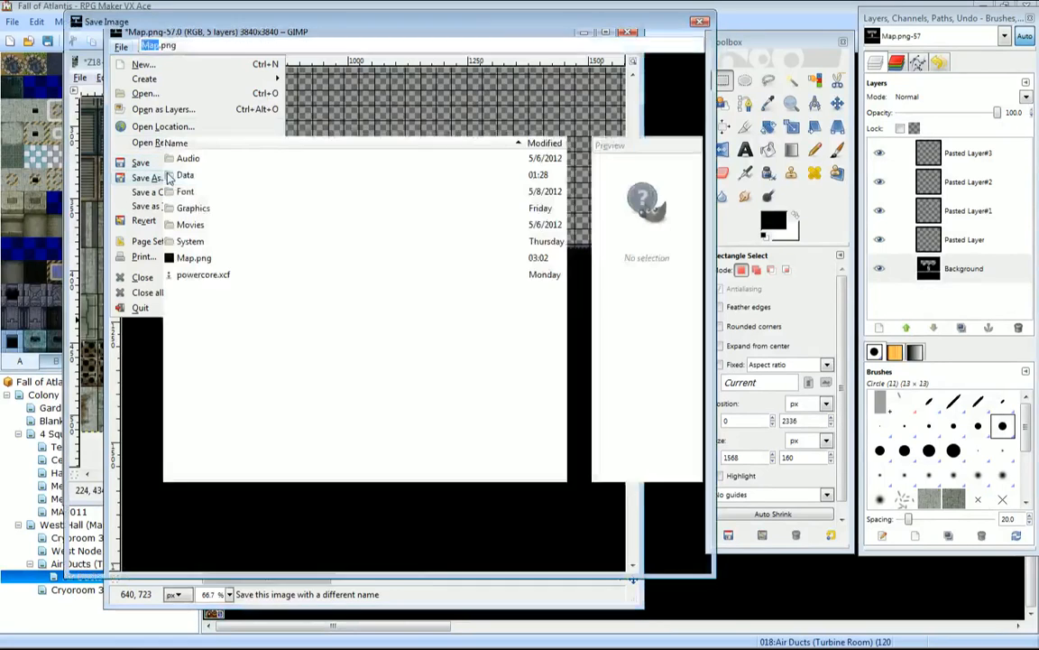
pyautogui.click(217, 160)
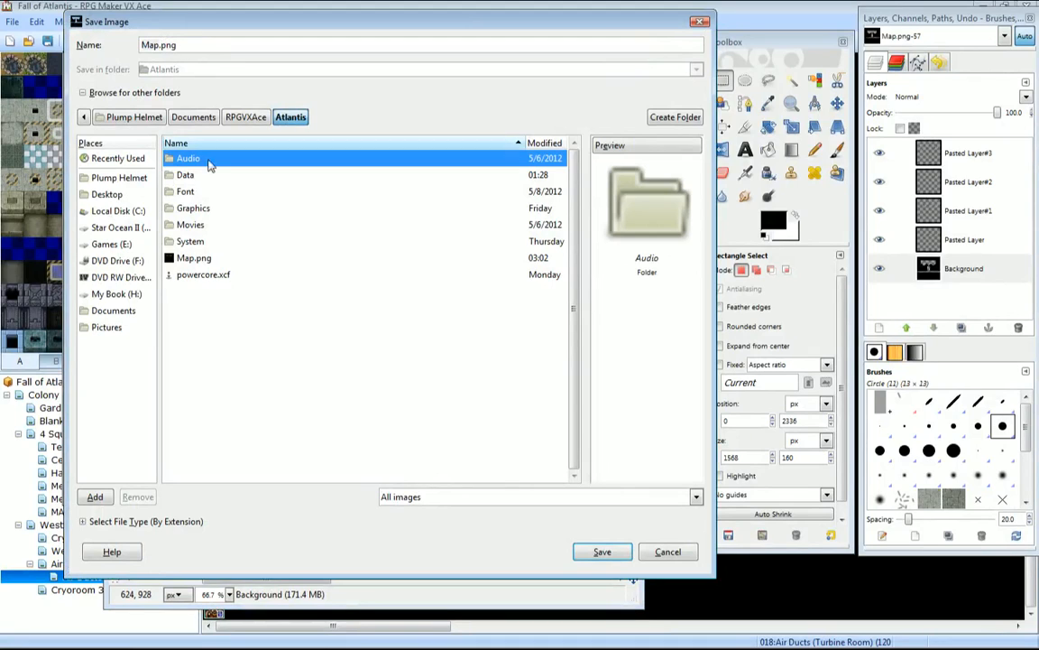
pyautogui.click(213, 274)
pyautogui.moveTo(184, 45); pyautogui.dragTo(52, 80)
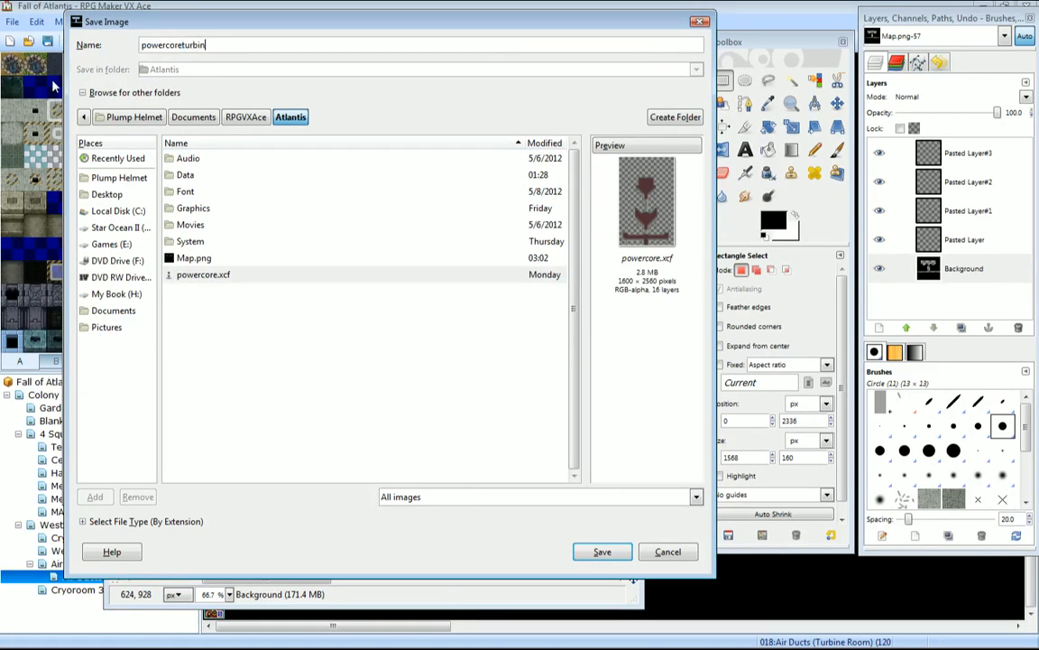
pyautogui.press('BackSpace')
pyautogui.press('BackSpace')
pyautogui.press('BackSpace')
pyautogui.press('BackSpace')
pyautogui.press('BackSpace')
pyautogui.press('BackSpace')
pyautogui.press('BackSpace')
pyautogui.press('BackSpace')
pyautogui.press('BackSpace')
pyautogui.press('BackSpace')
pyautogui.press('BackSpace')
pyautogui.press('BackSpace')
pyautogui.press('BackSpace')
pyautogui.press('BackSpace')
pyautogui.press('BackSpace')
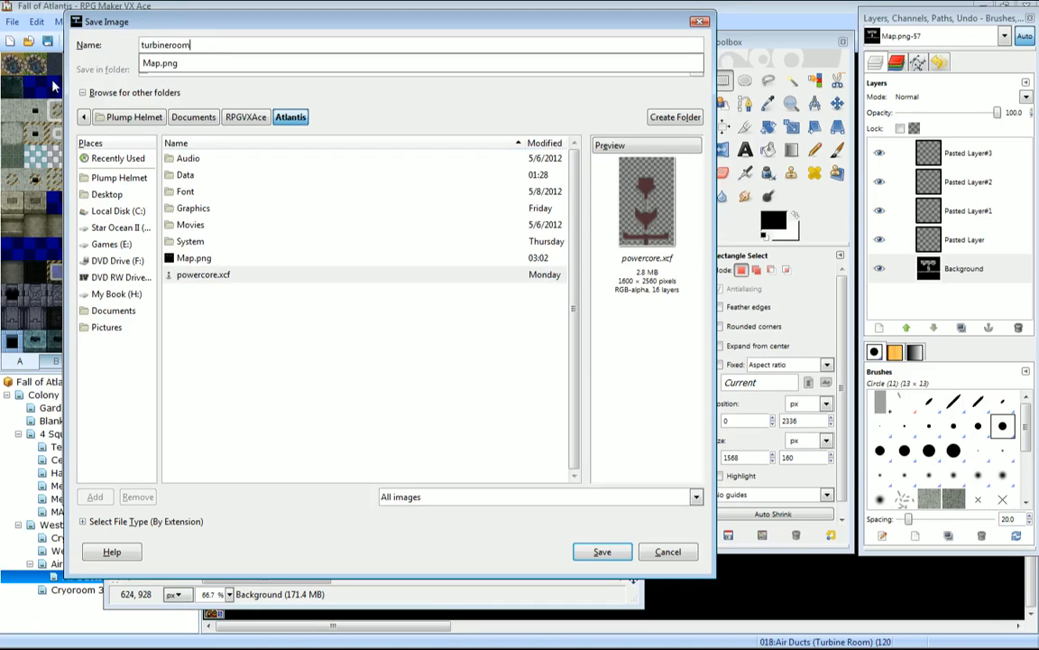
pyautogui.click(601, 553)
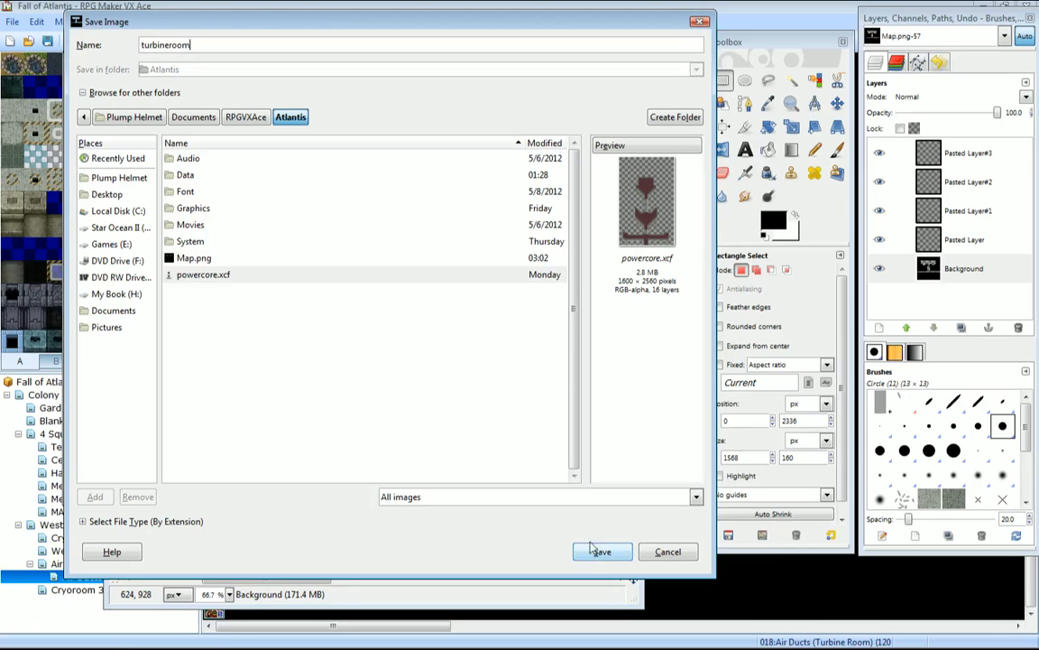
pyautogui.click(596, 552)
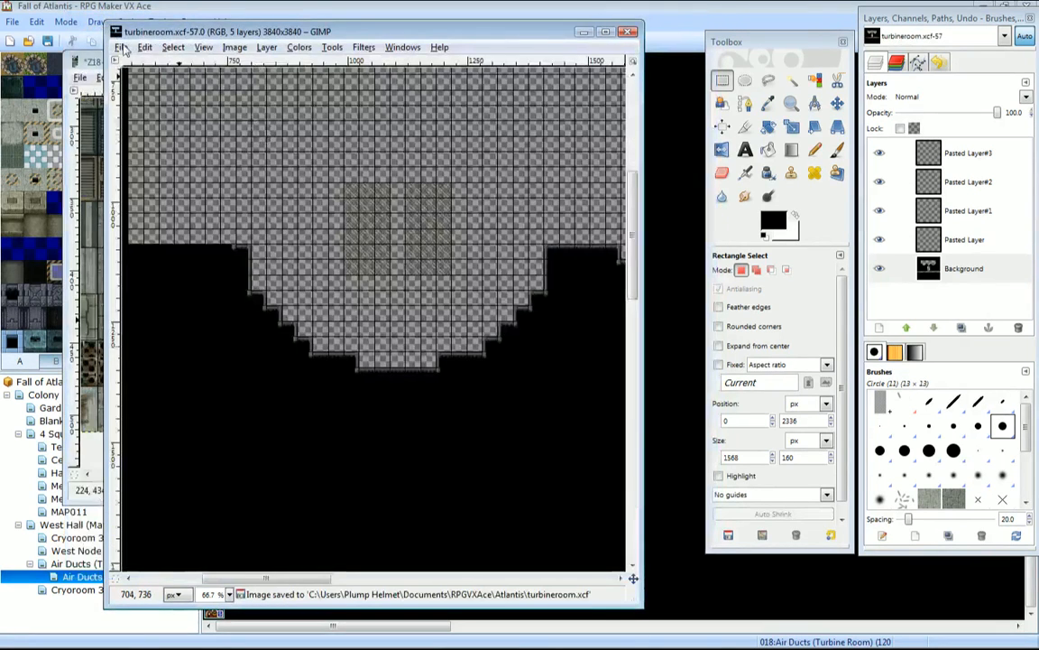
# Save the turbineroom.xcf image again under its existing name.
pyautogui.click(120, 49)
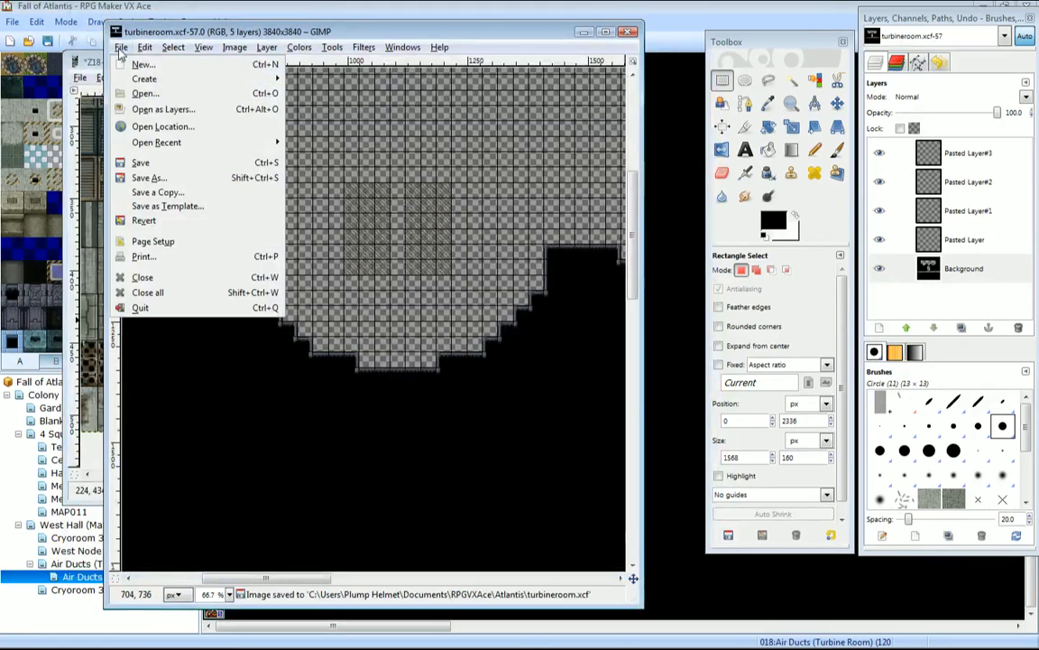
pyautogui.moveTo(145, 47)
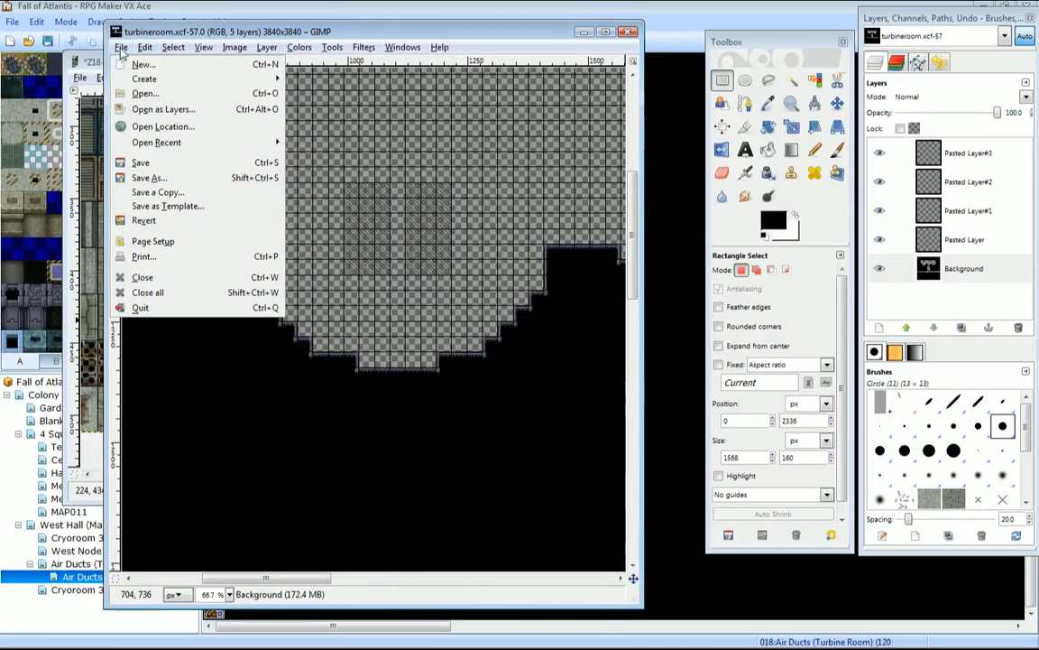
pyautogui.click(140, 162)
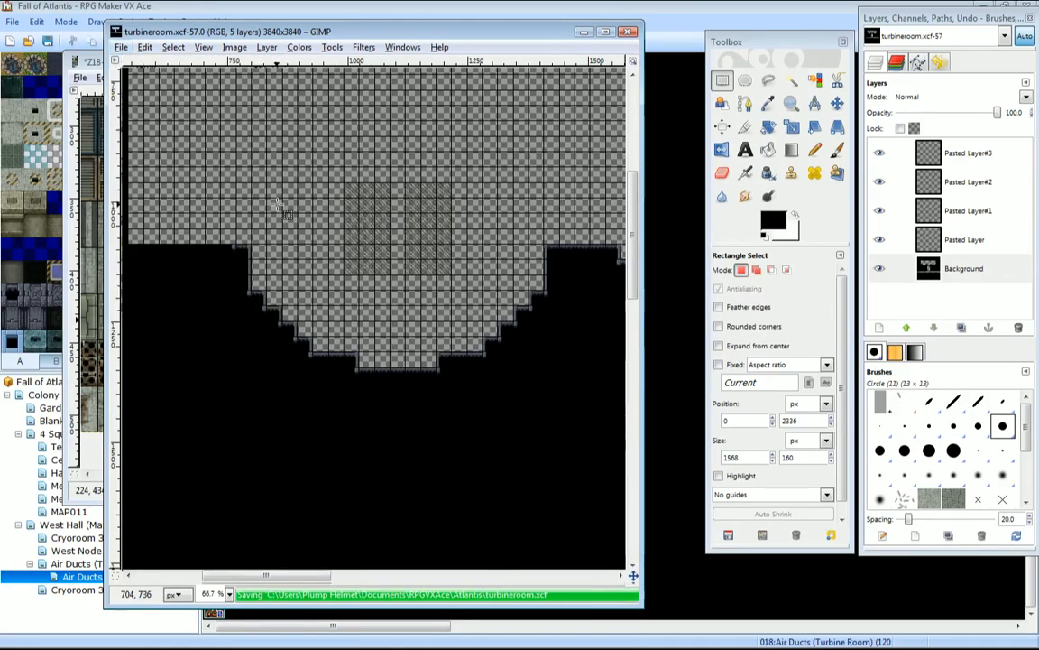
# Save the image as [Fixed]TurbineRoompng.xcf in the project's Graphics/Pictures folder.
pyautogui.click(117, 47)
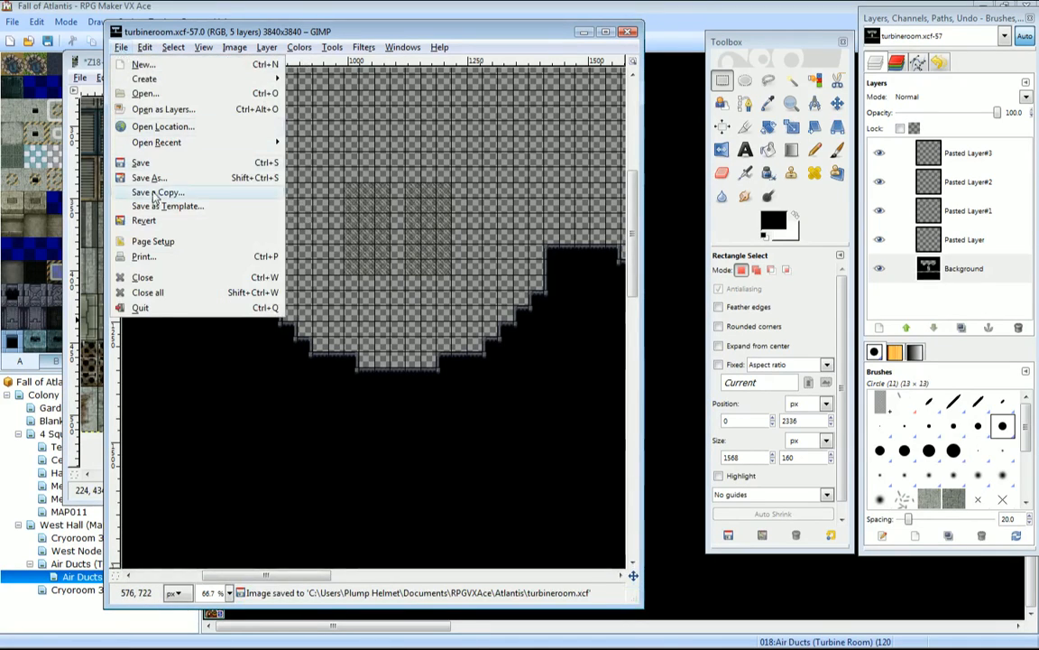
pyautogui.click(149, 178)
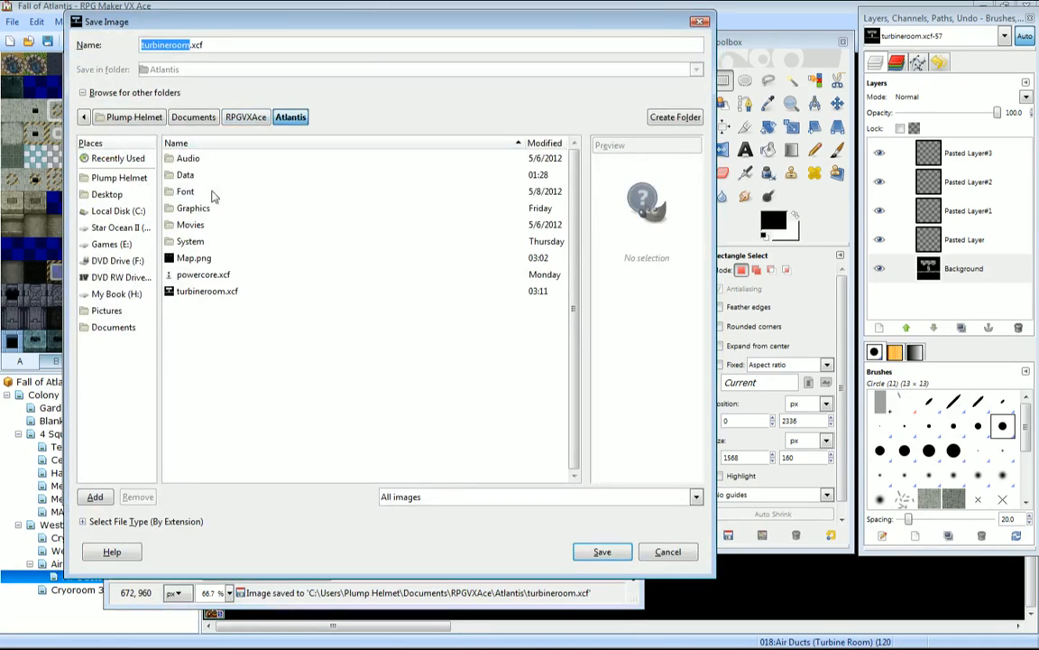
pyautogui.doubleClick(192, 208)
pyautogui.doubleClick(190, 305)
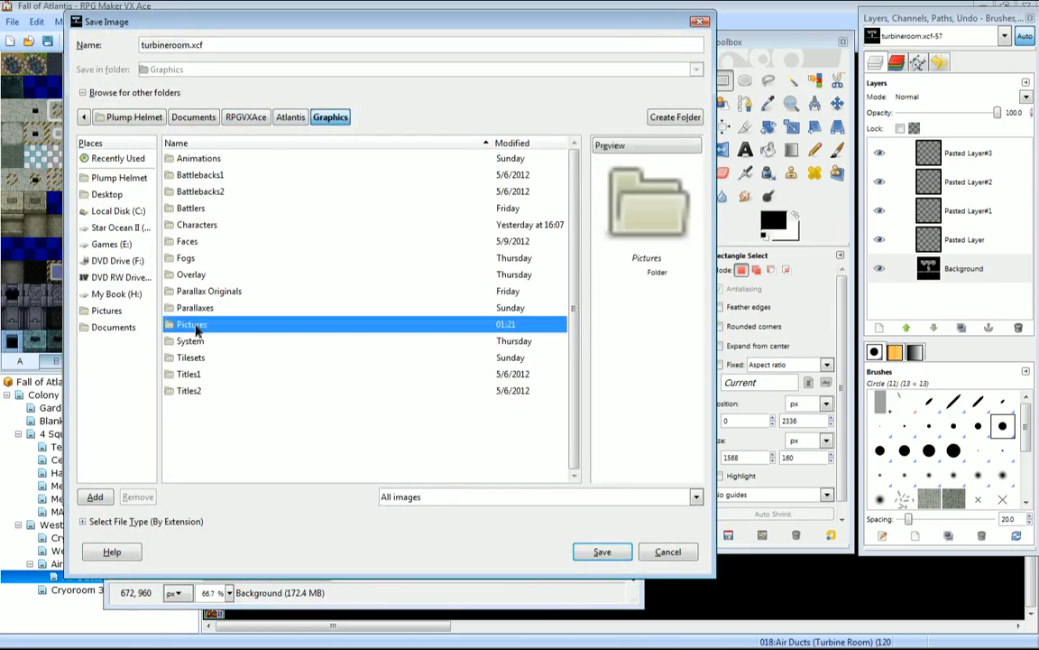
pyautogui.click(214, 163)
pyautogui.moveTo(223, 45); pyautogui.dragTo(207, 48)
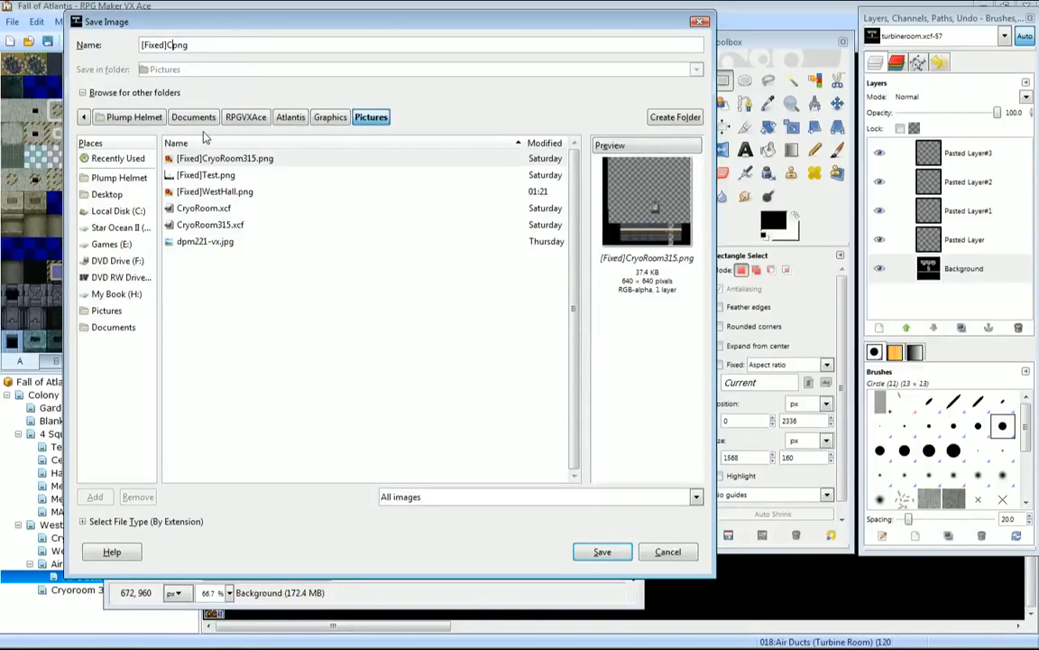
pyautogui.write('TurbineRoom')
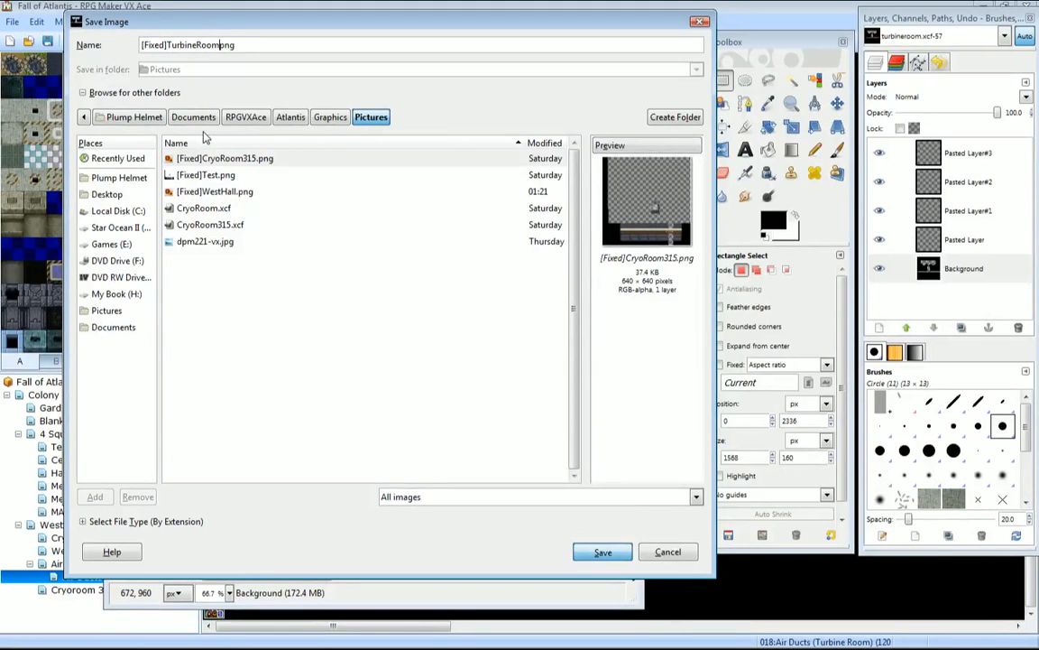
pyautogui.press('End')
pyautogui.write('.xcf')
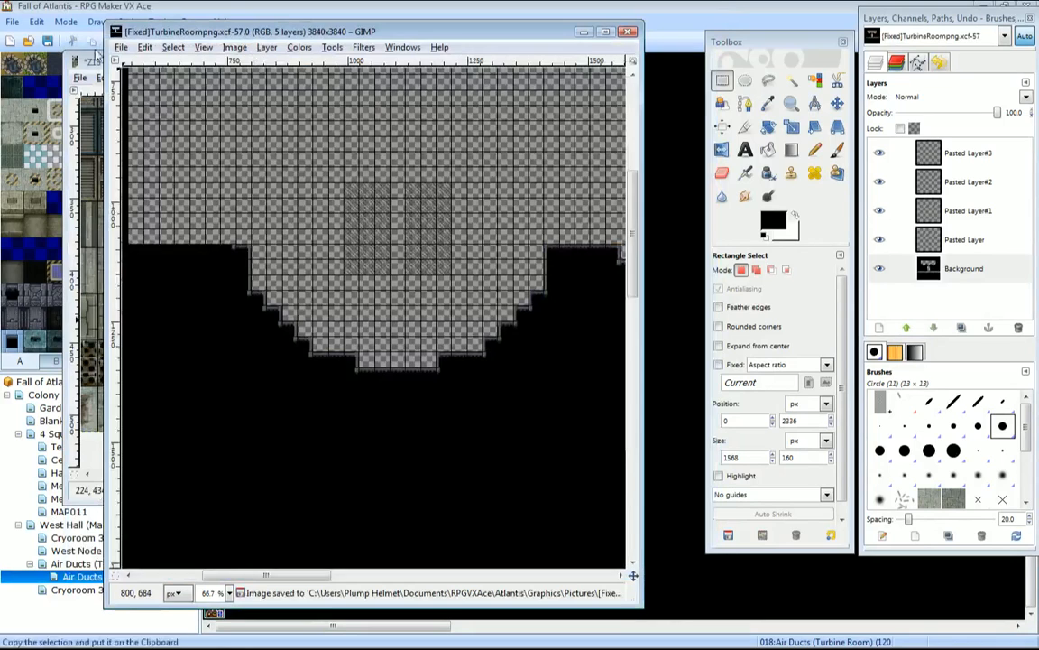
# Save the image as [Fixed]TurbineRoom.png in the Pictures folder, exporting it with the visible layers merged.
pyautogui.click(120, 48)
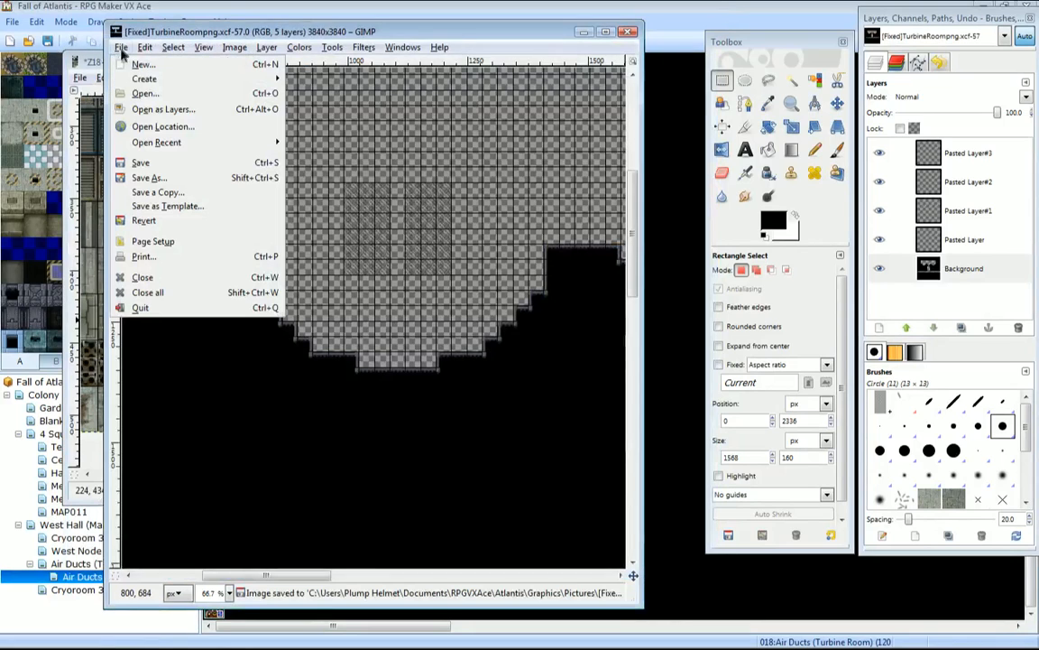
pyautogui.click(145, 178)
pyautogui.click(239, 45)
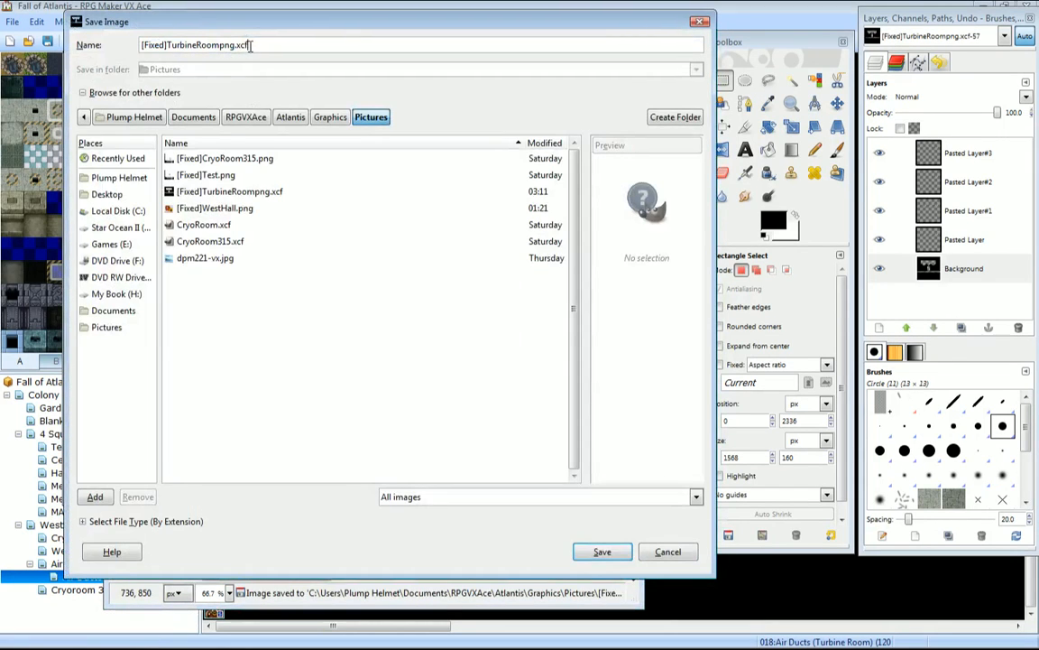
pyautogui.press('BackSpace')
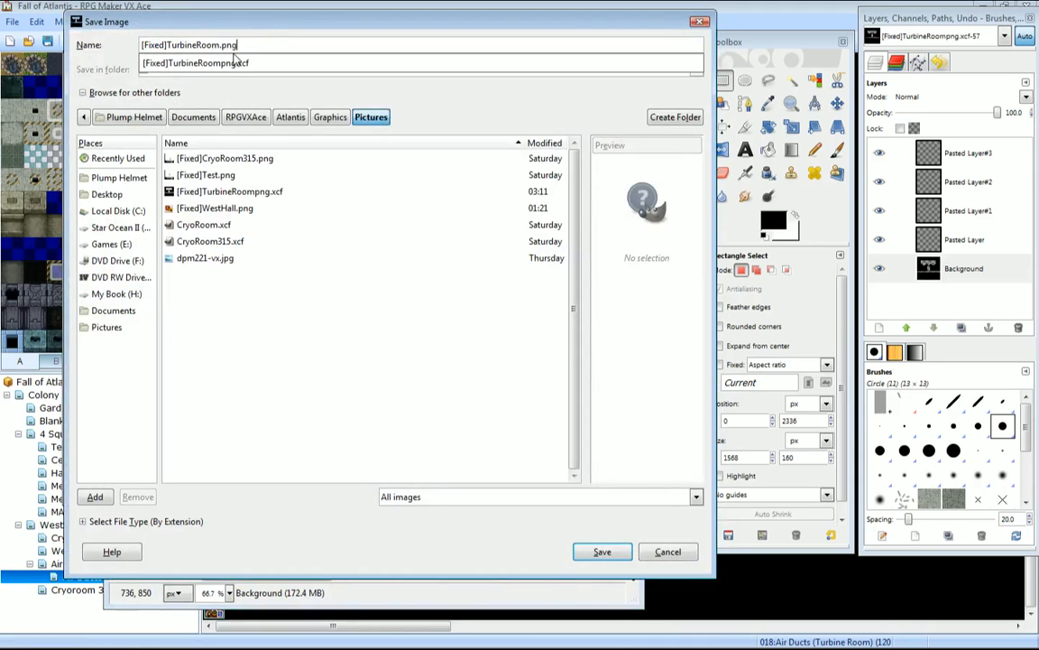
pyautogui.click(271, 30)
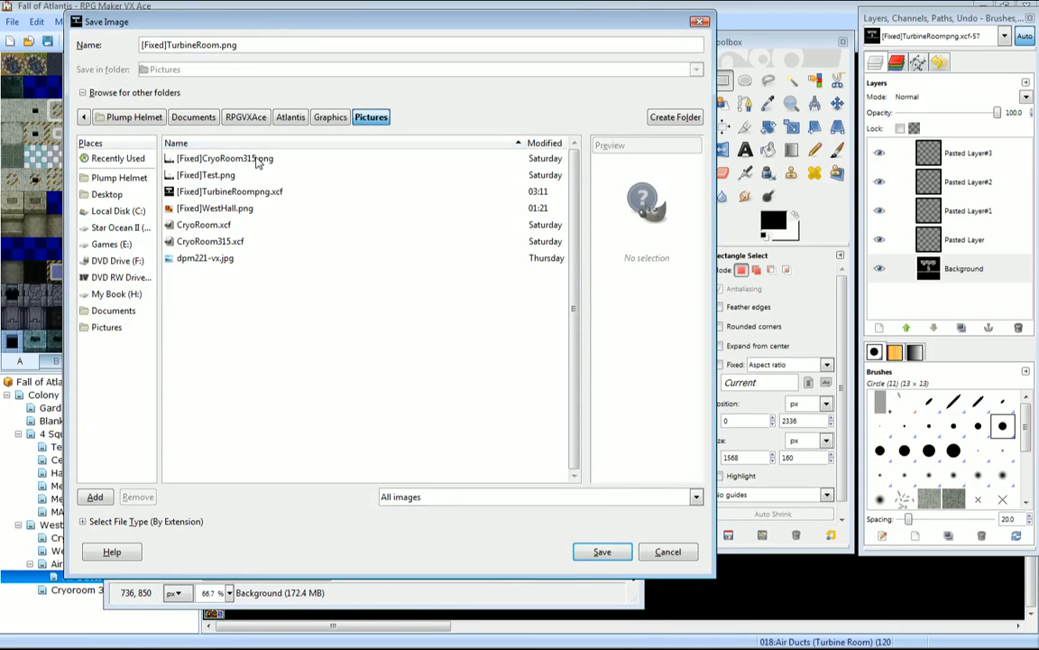
pyautogui.click(601, 553)
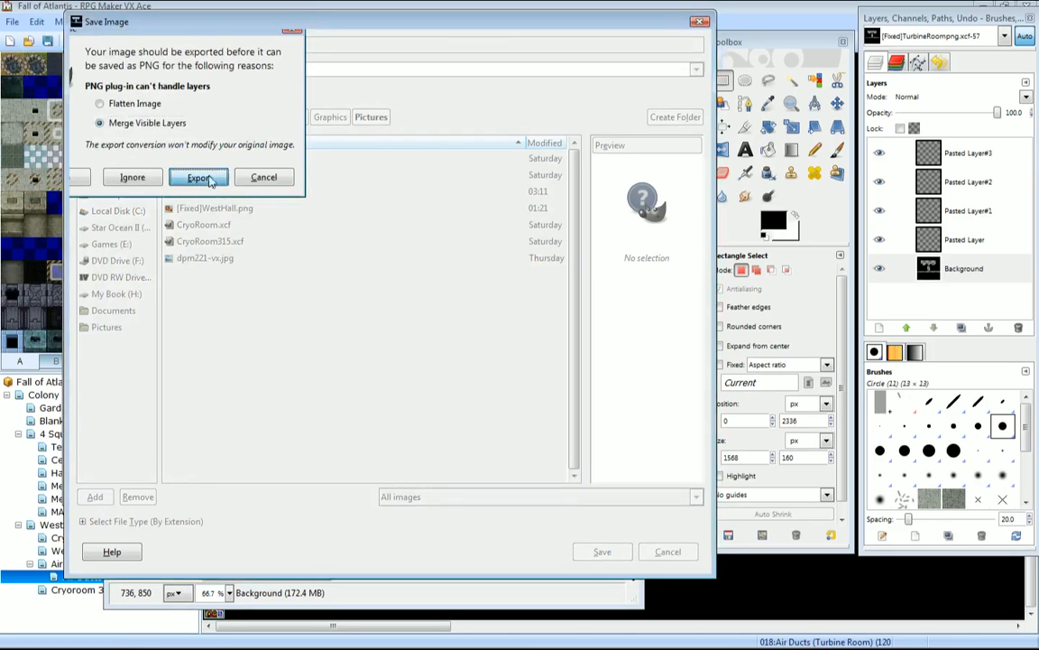
pyautogui.click(199, 177)
pyautogui.click(142, 274)
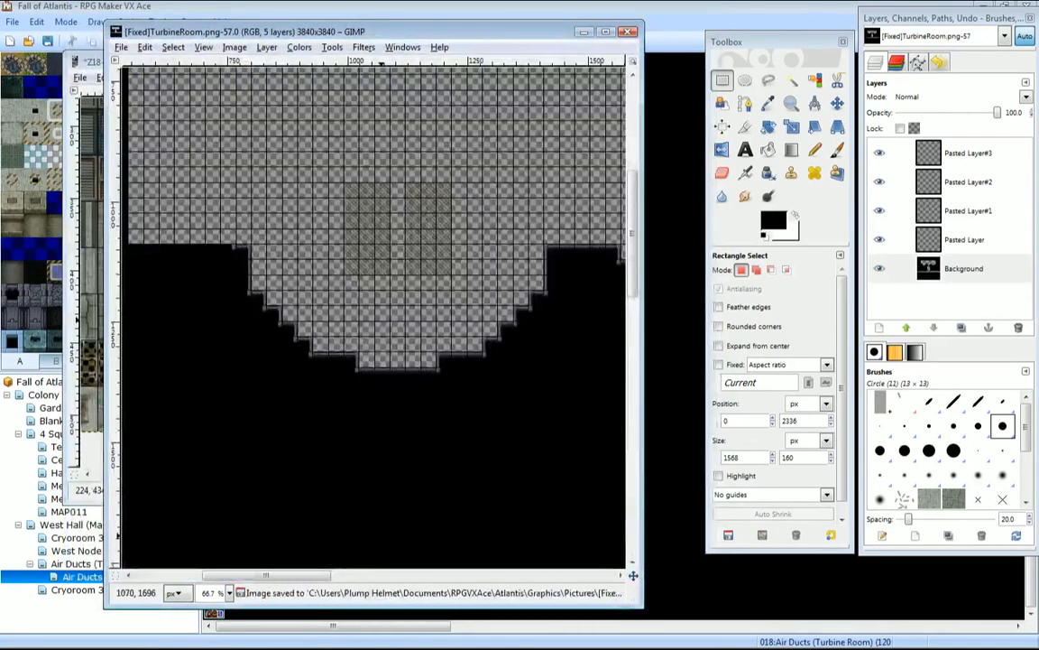
# Switch to the Pictures folder in Windows Explorer and delete the misnamed [Fixed]TurbineRoompng file.
pyautogui.click(757, 638)
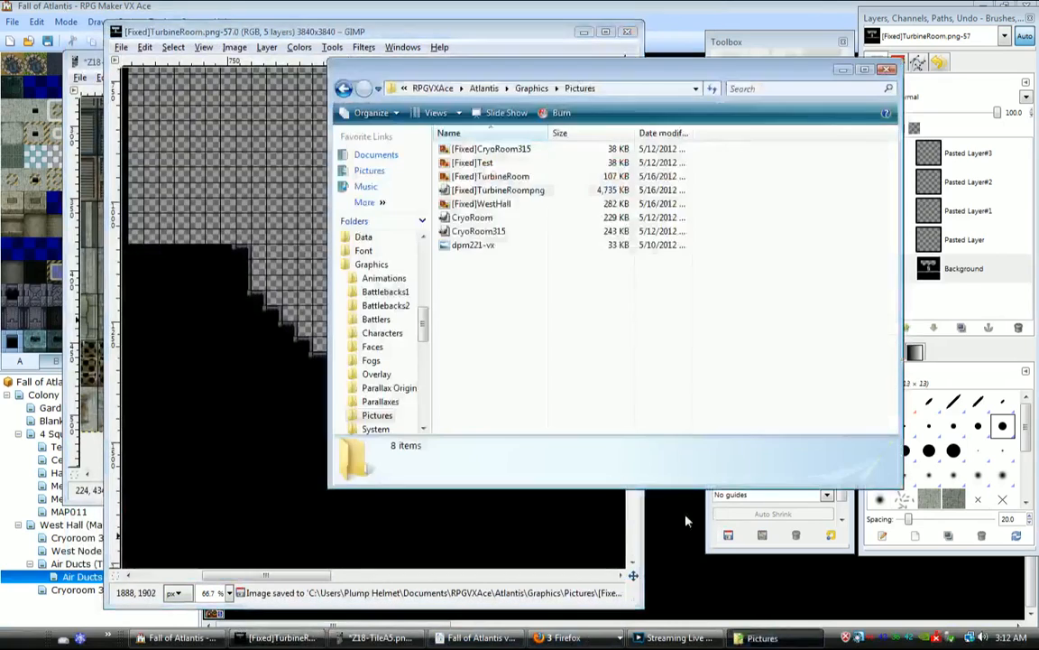
pyautogui.click(501, 190)
pyautogui.press('Delete')
pyautogui.press('Return')
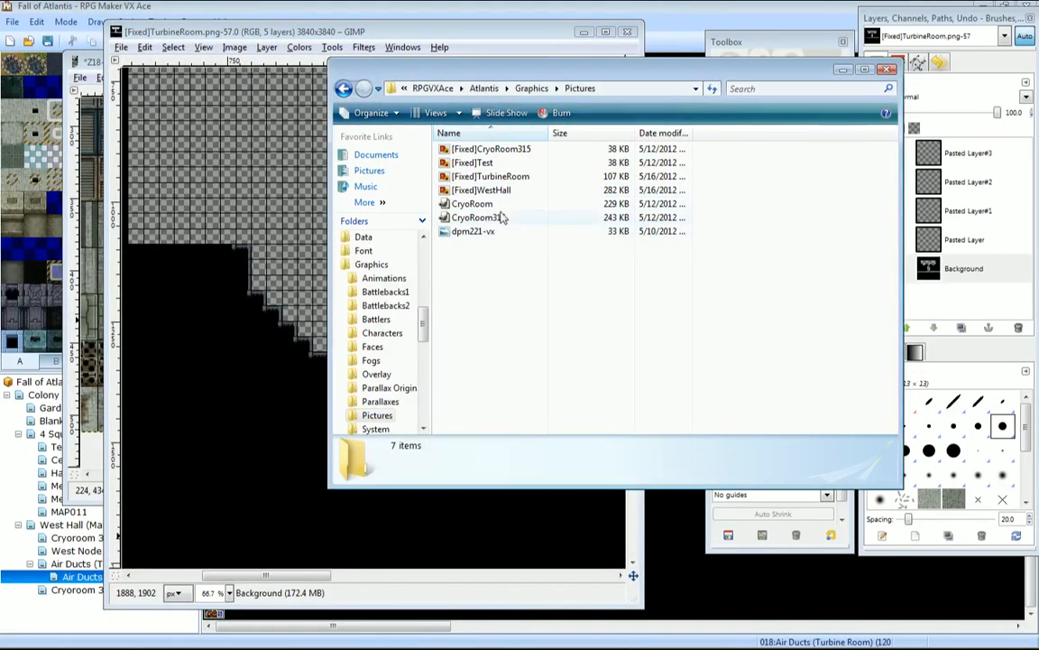
# Delete the CryoRoom315 and CryoRoom GIMP image files from the Pictures folder.
pyautogui.click(483, 218)
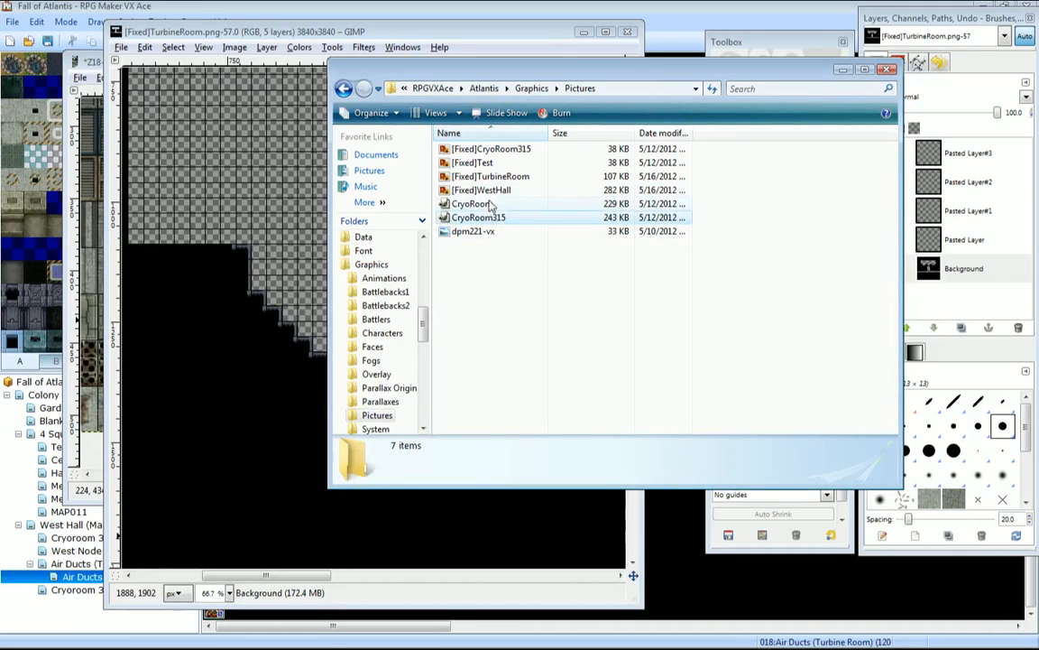
pyautogui.press('Delete')
pyautogui.press('Return')
pyautogui.click(488, 206)
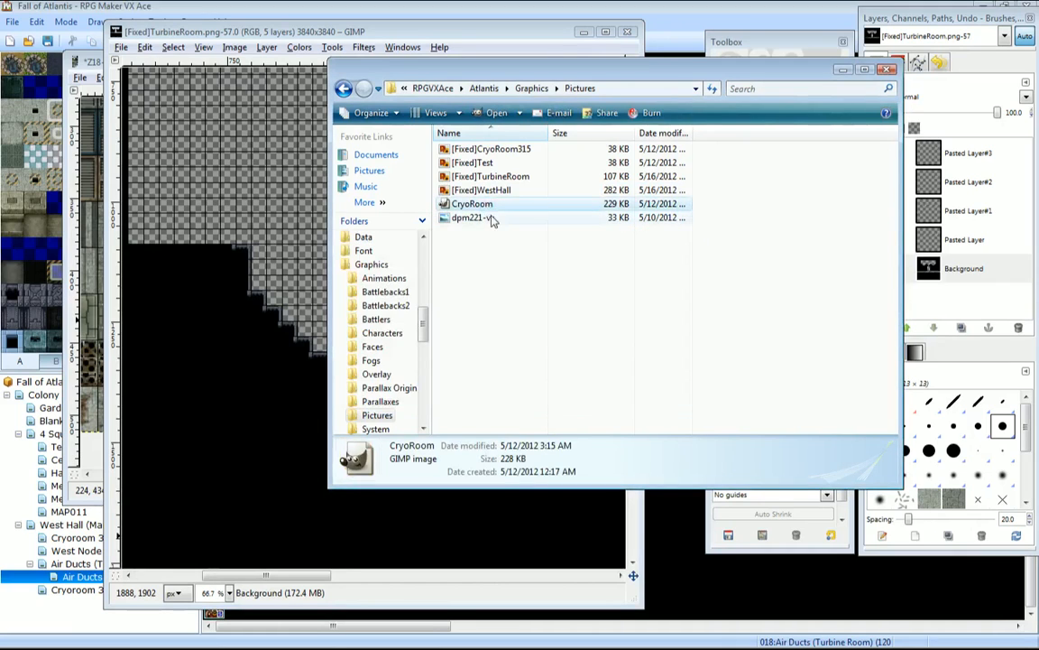
pyautogui.press('Delete')
pyautogui.press('Return')
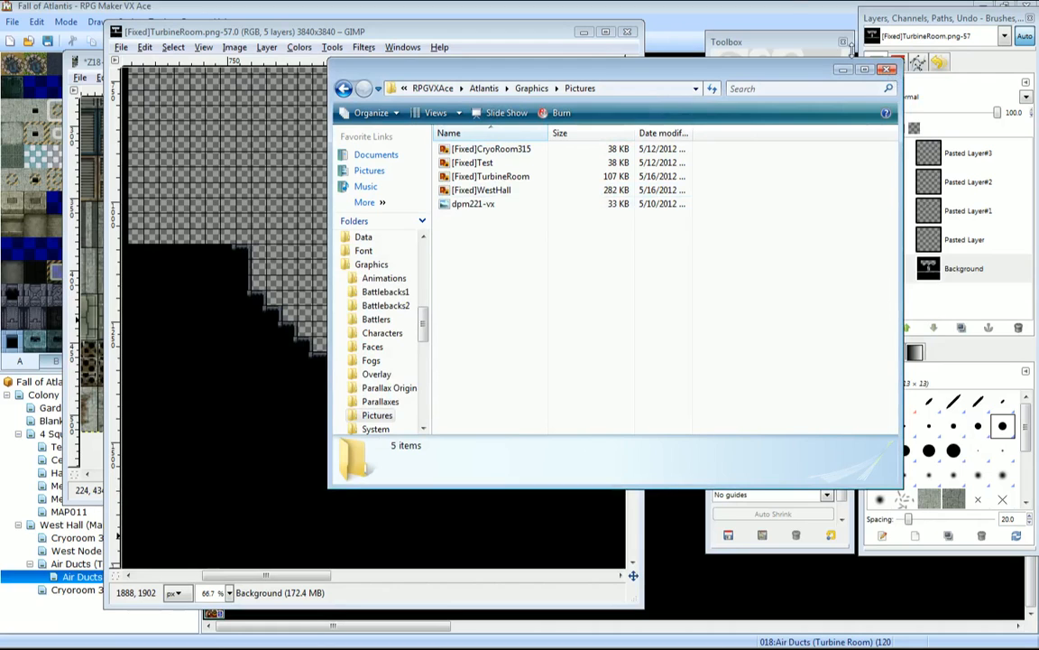
# Switch to RPG Maker VX Ace and preview the [Fixed]TurbineRoom picture in the project's resources, checking its transparent floor areas.
pyautogui.click(443, 8)
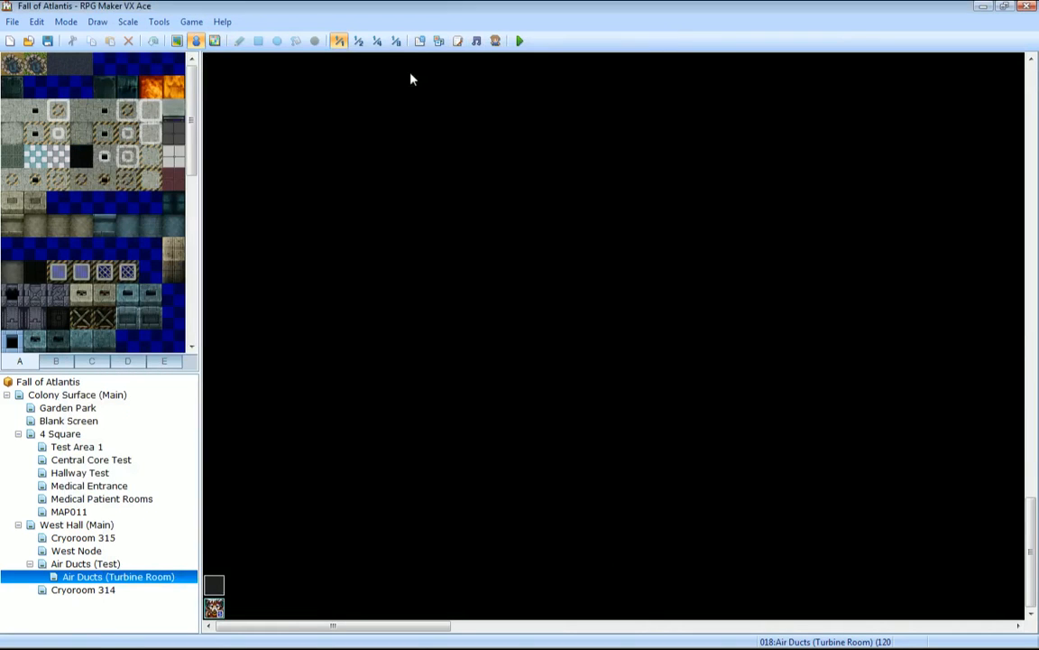
pyautogui.click(419, 41)
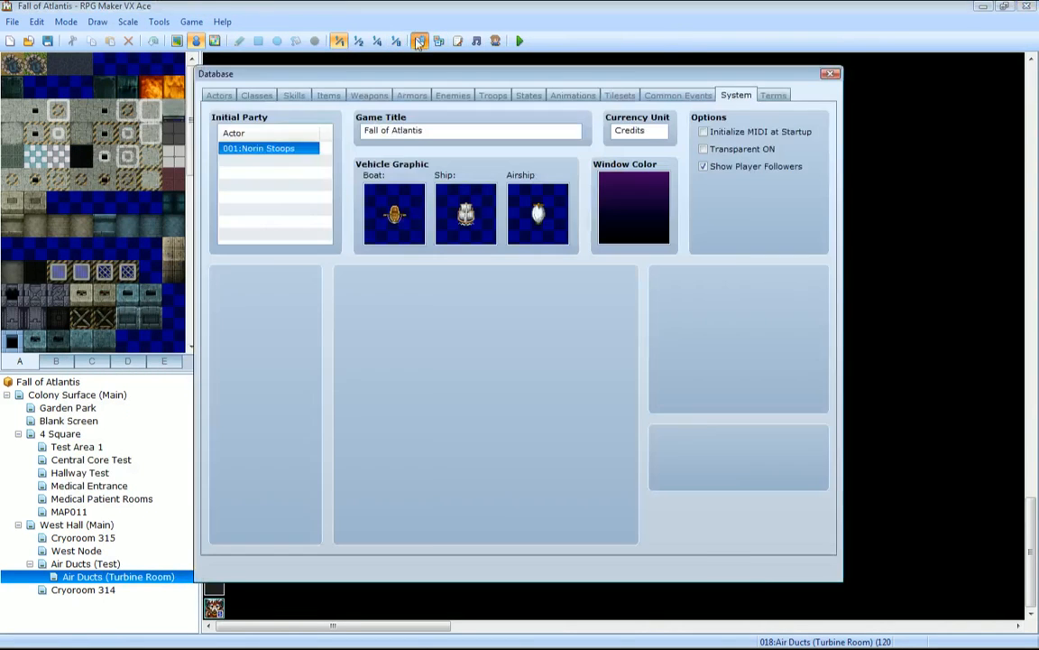
pyautogui.click(830, 73)
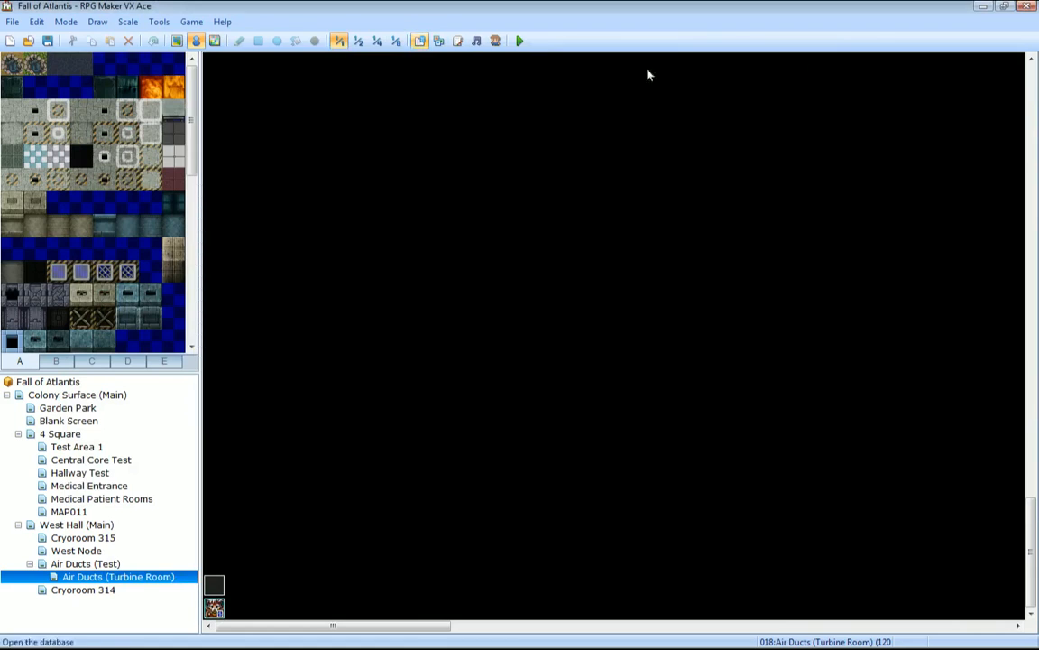
pyautogui.click(439, 41)
pyautogui.click(545, 229)
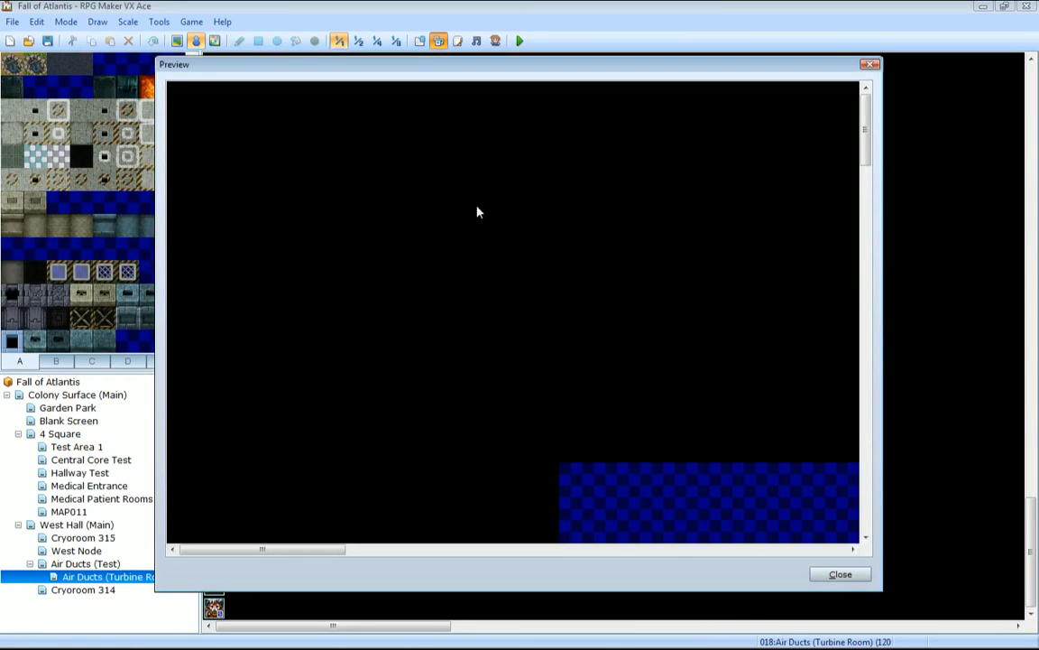
pyautogui.moveTo(866, 160); pyautogui.dragTo(865, 230)
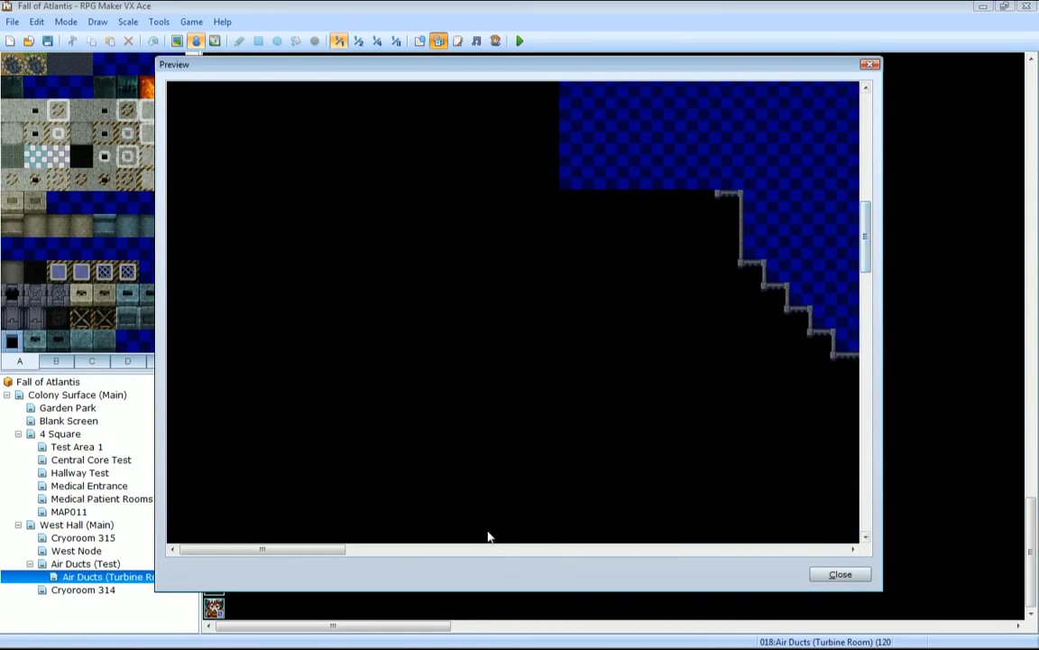
pyautogui.moveTo(308, 550); pyautogui.dragTo(401, 549)
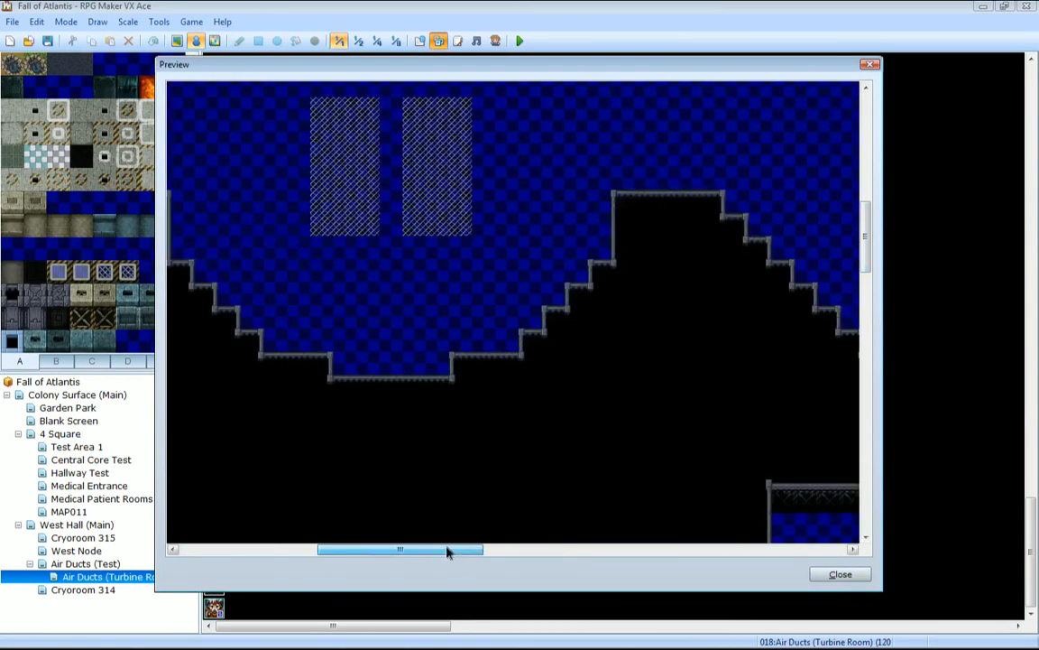
pyautogui.click(840, 573)
pyautogui.click(651, 465)
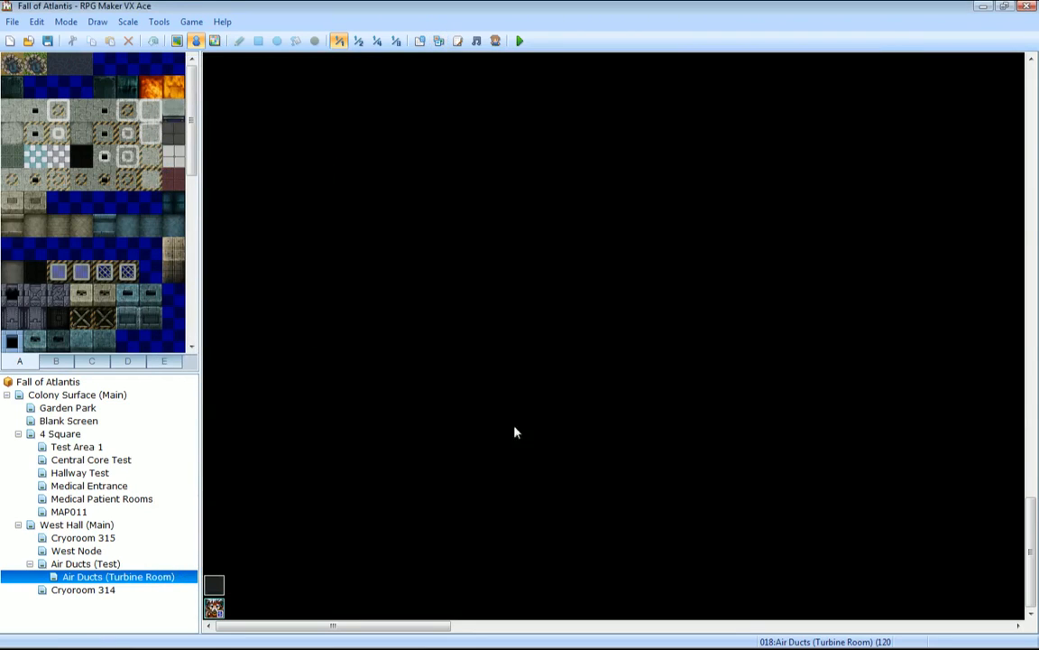
# Cut event EV014 at 000,118 from the Turbine Room map and paste it into the 4 Square map at 031,029.
pyautogui.rightClick(214, 598)
pyautogui.click(252, 493)
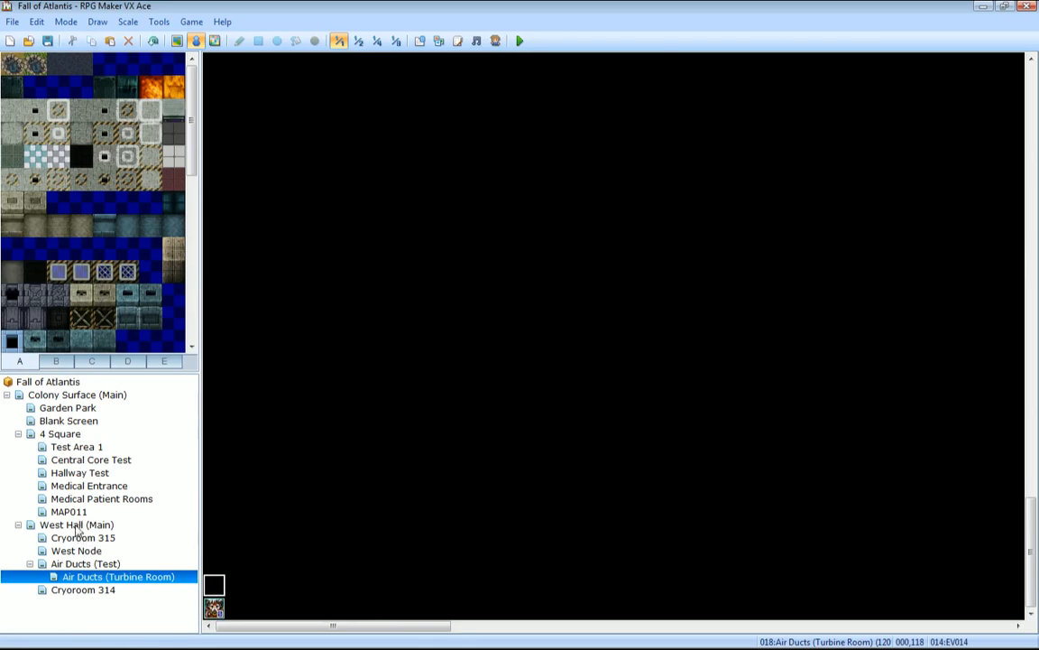
pyautogui.click(76, 524)
pyautogui.click(60, 433)
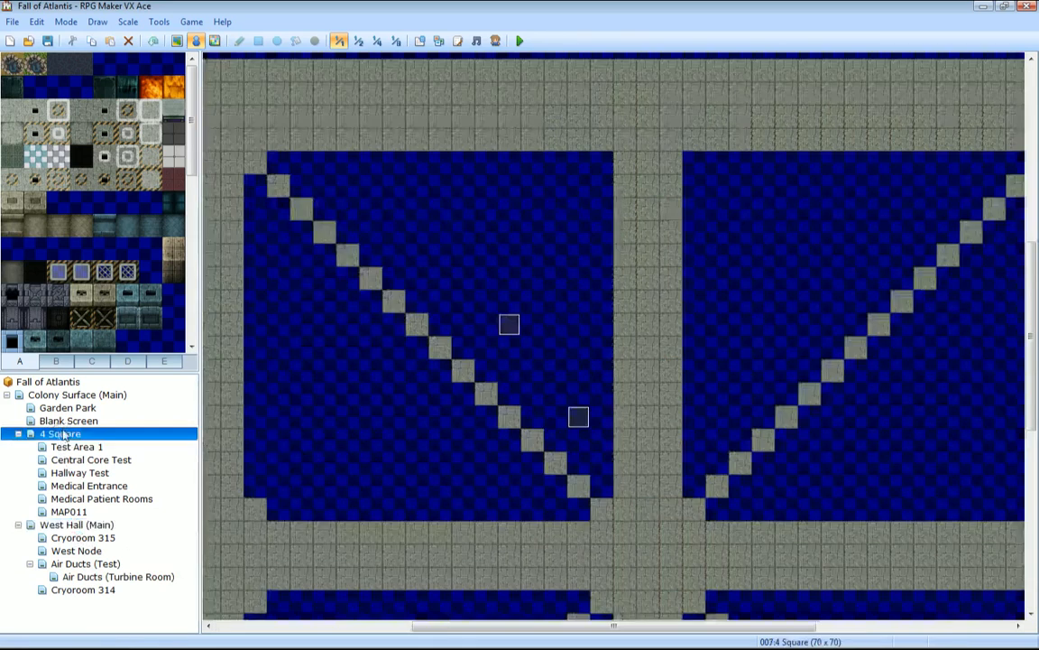
pyautogui.rightClick(534, 217)
pyautogui.click(570, 282)
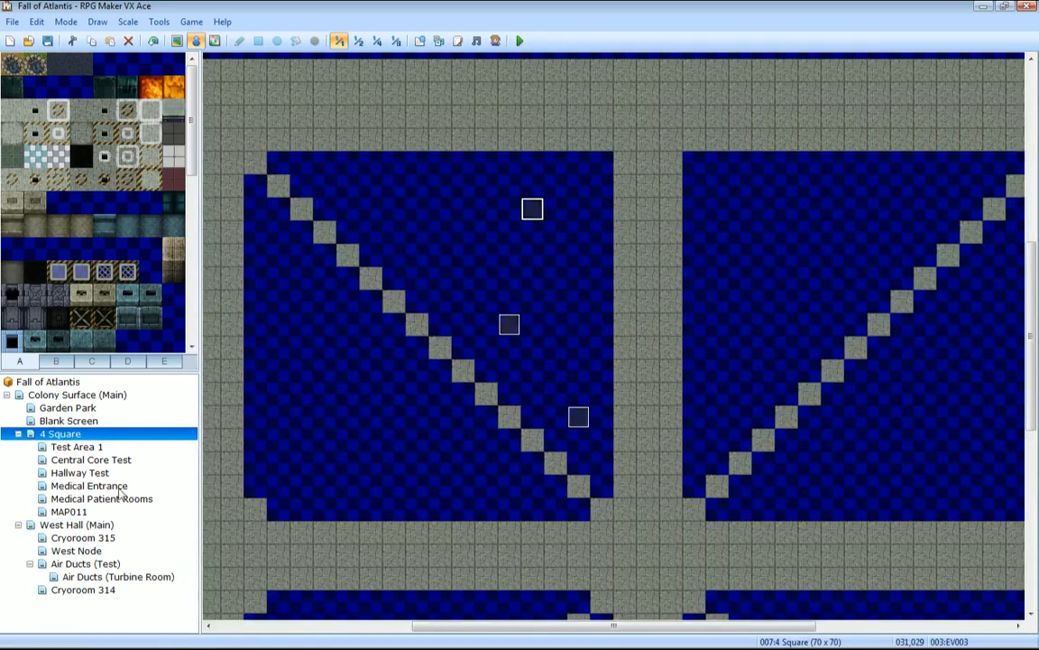
pyautogui.click(86, 591)
pyautogui.click(87, 498)
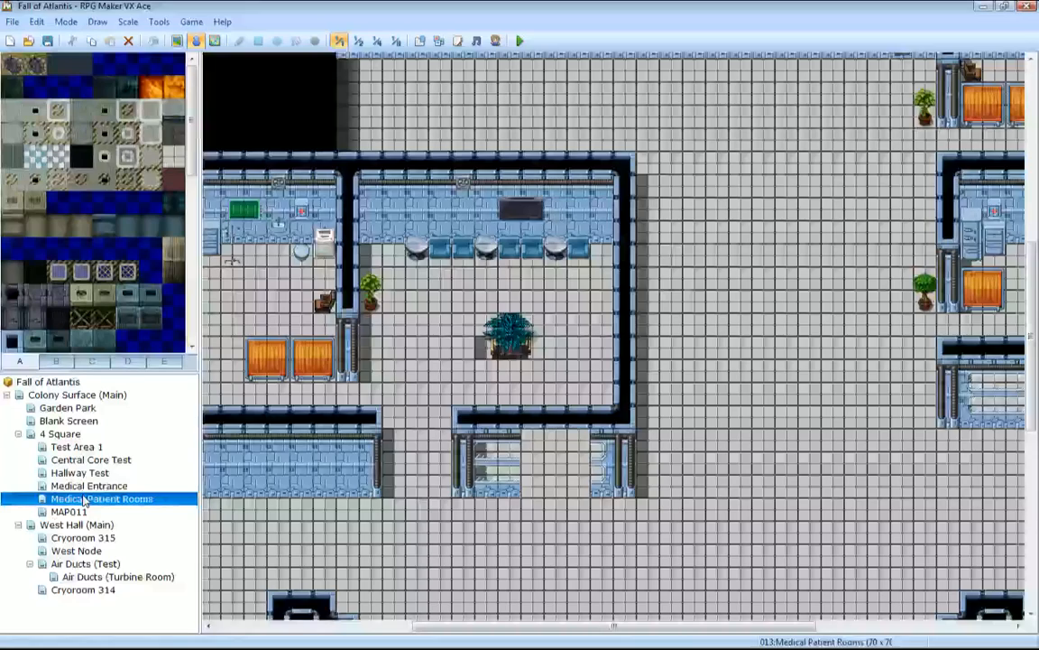
pyautogui.click(88, 486)
pyautogui.click(83, 589)
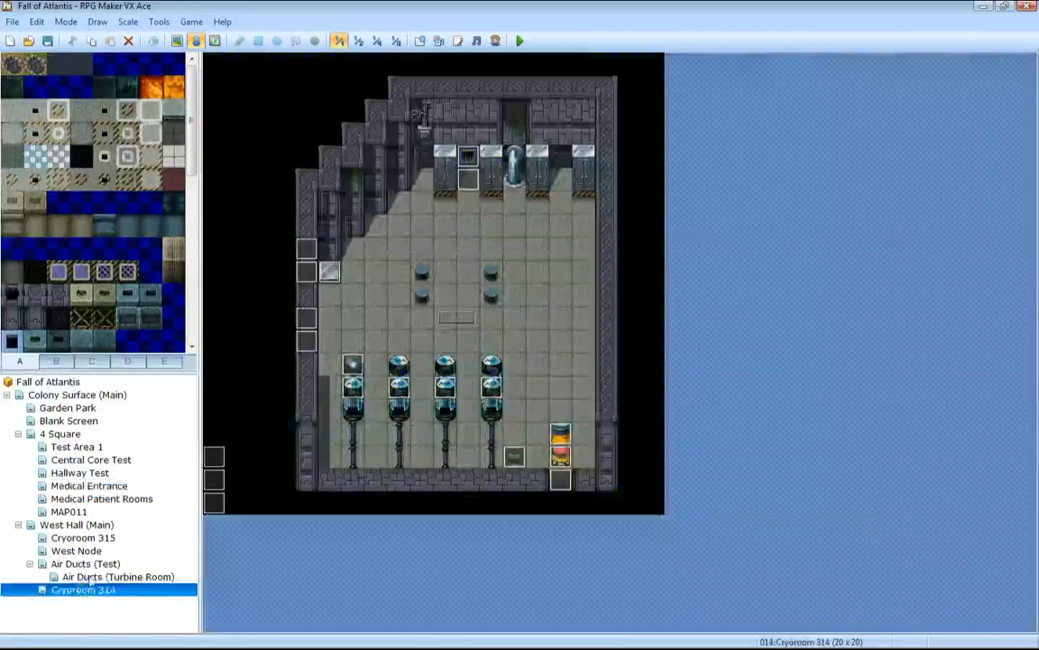
# Set the player's starting position at 058,033 in the central chamber of the Air Ducts (Turbine Room) map.
pyautogui.click(117, 576)
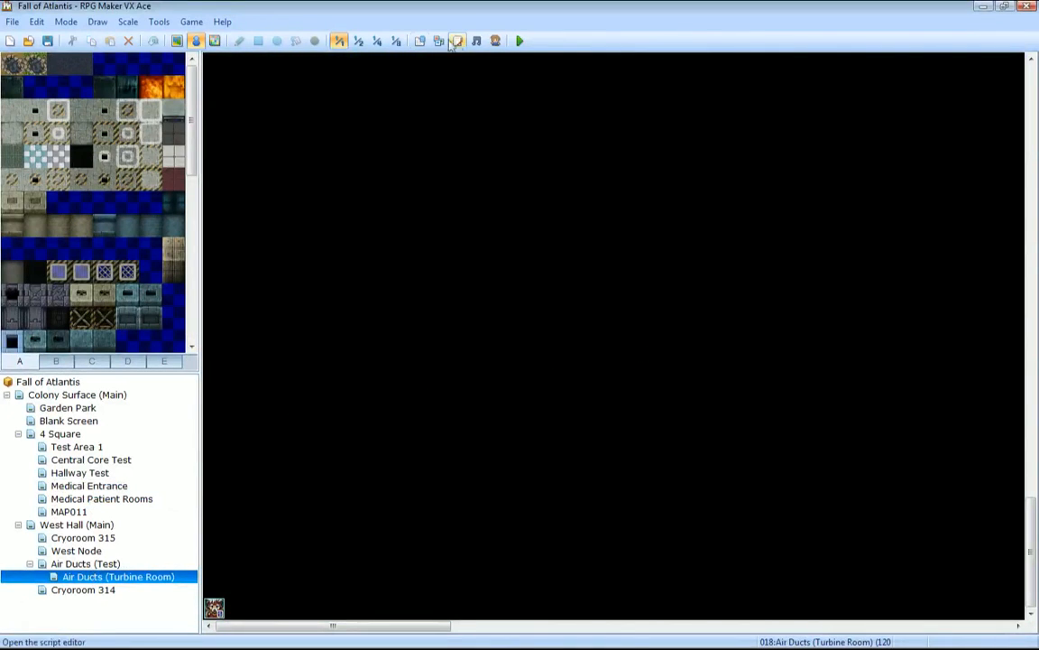
pyautogui.click(377, 40)
pyautogui.rightClick(485, 119)
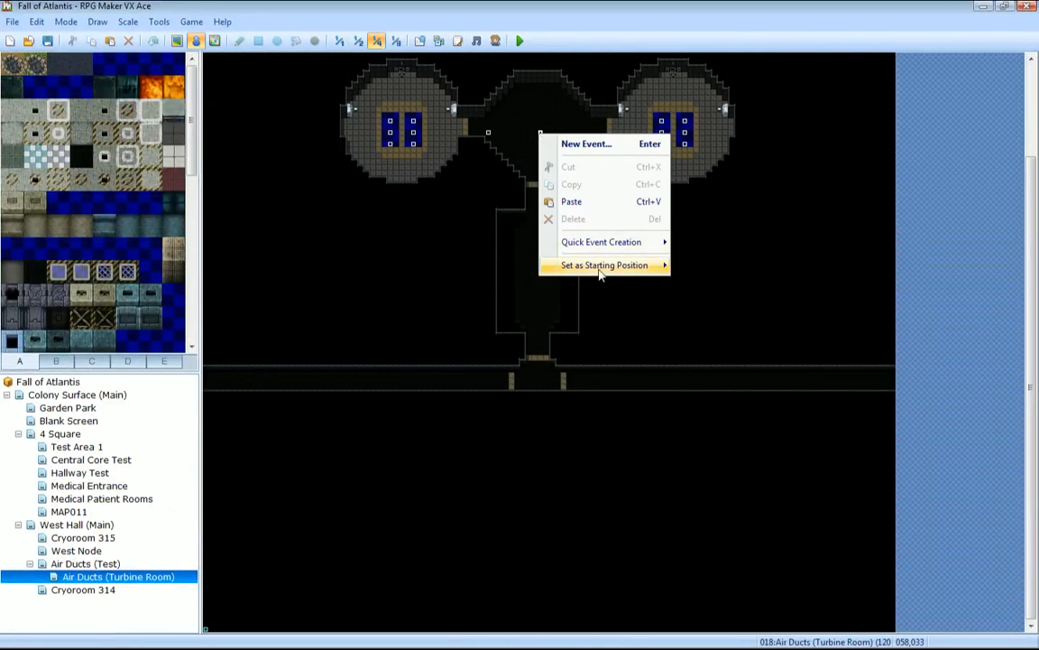
pyautogui.moveTo(578, 242)
pyautogui.click(622, 239)
pyautogui.moveTo(496, 138); pyautogui.dragTo(487, 263, button='middle')
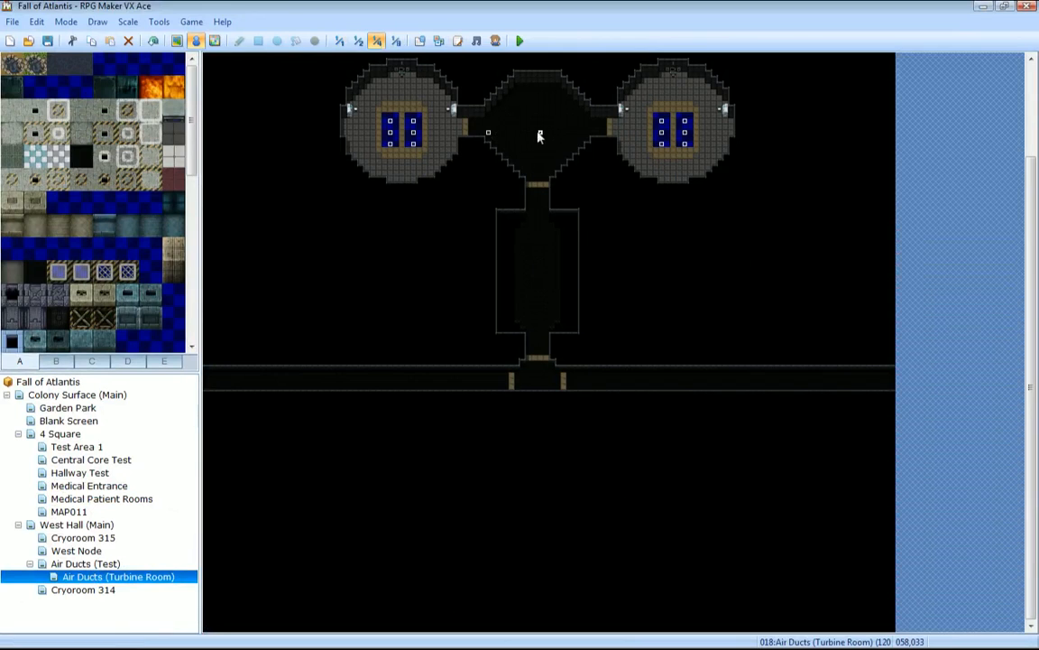
# Start a new event at 057,028 in the central chamber, above the player's starting position.
pyautogui.click(339, 41)
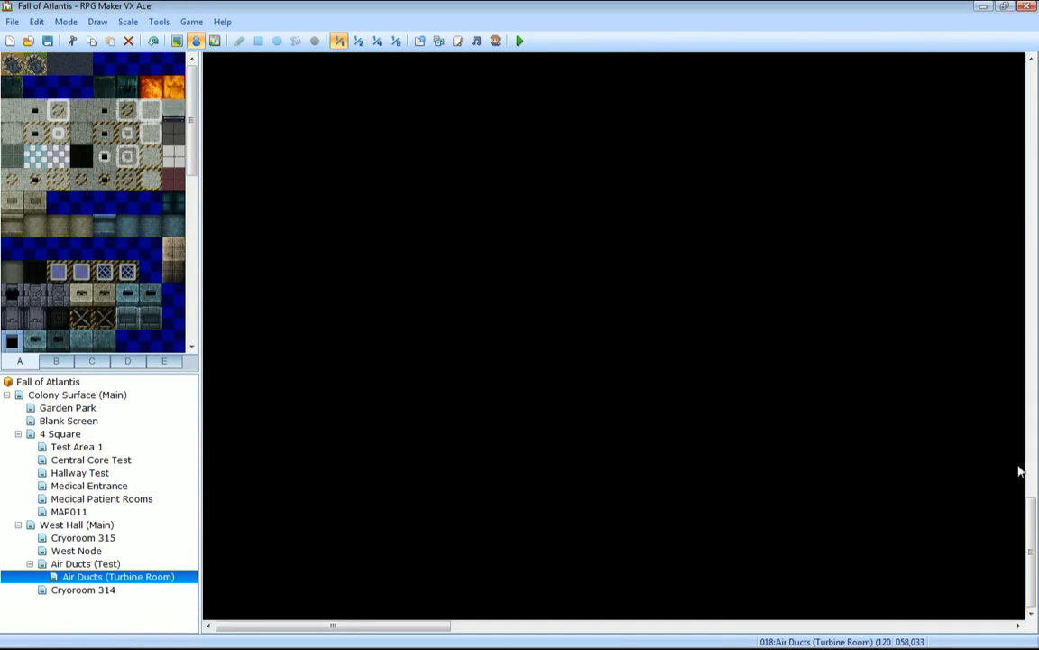
pyautogui.moveTo(1035, 491)
pyautogui.mouseDown()
pyautogui.moveTo(1037, 230)
pyautogui.moveTo(1014, 197)
pyautogui.mouseUp()
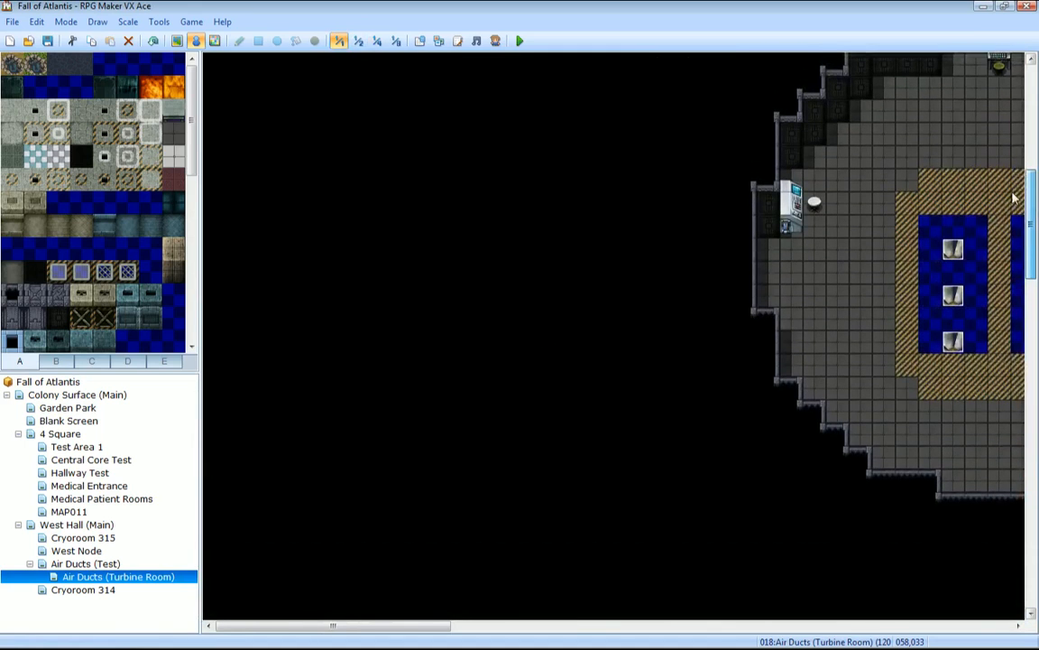
pyautogui.moveTo(967, 241)
pyautogui.mouseDown(button='middle')
pyautogui.moveTo(967, 254)
pyautogui.moveTo(949, 205)
pyautogui.moveTo(962, 213)
pyautogui.mouseUp(button='middle')
pyautogui.moveTo(763, 297); pyautogui.dragTo(944, 268, button='middle')
pyautogui.moveTo(783, 311)
pyautogui.mouseDown(button='middle')
pyautogui.moveTo(889, 289)
pyautogui.moveTo(929, 303)
pyautogui.mouseUp(button='middle')
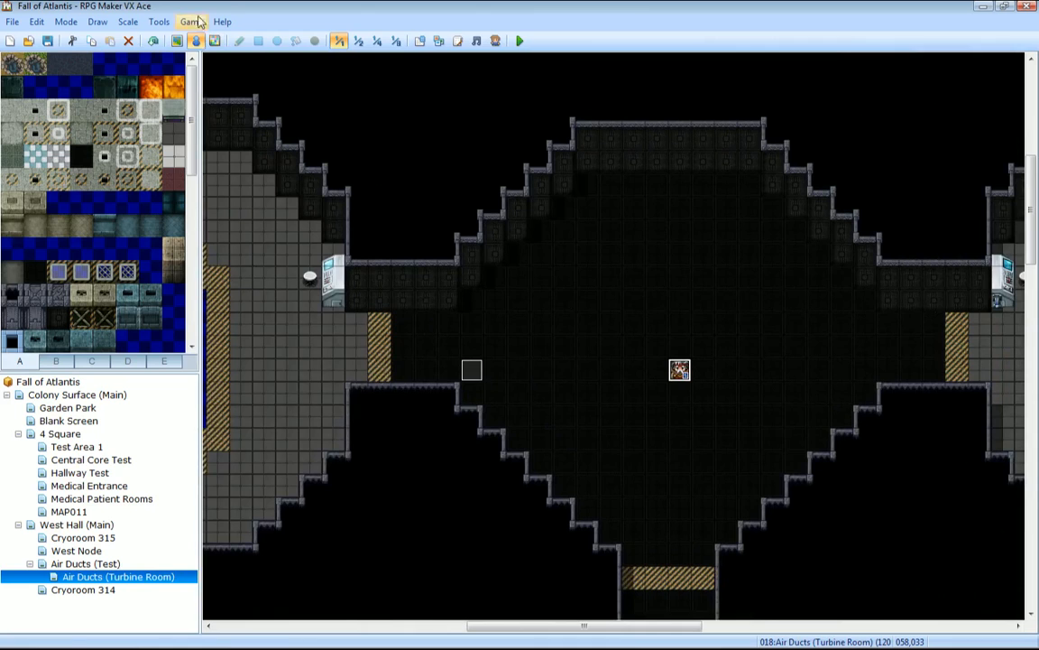
pyautogui.doubleClick(592, 229)
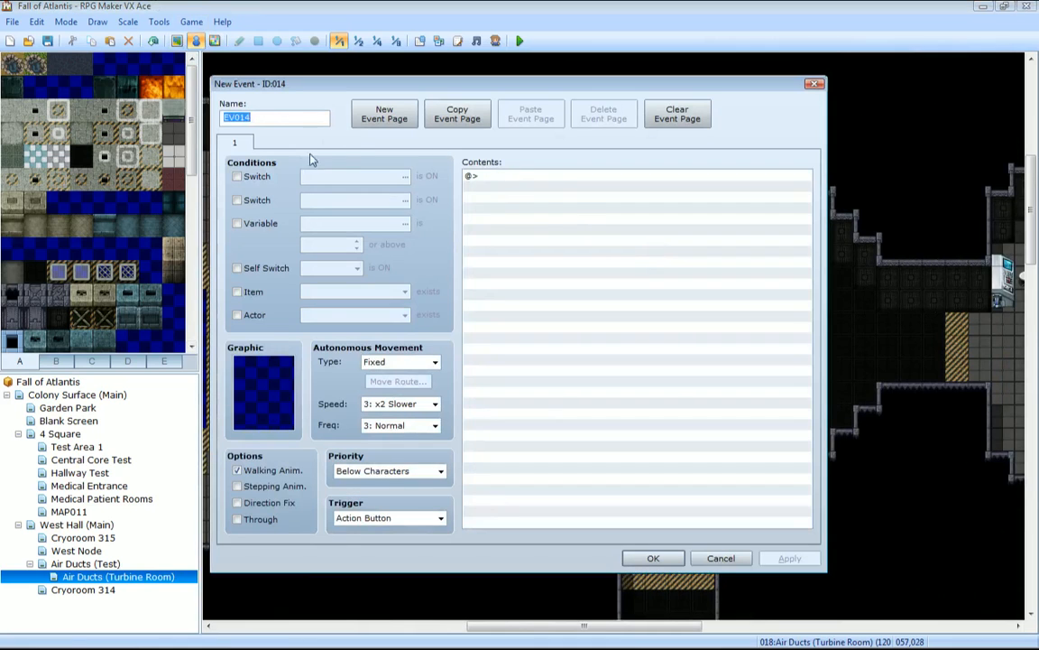
# Add a Show Picture command to the event, displaying [Fixed]TurbineRoom as picture 1 with upper-left origin at 0,0.
pyautogui.doubleClick(475, 180)
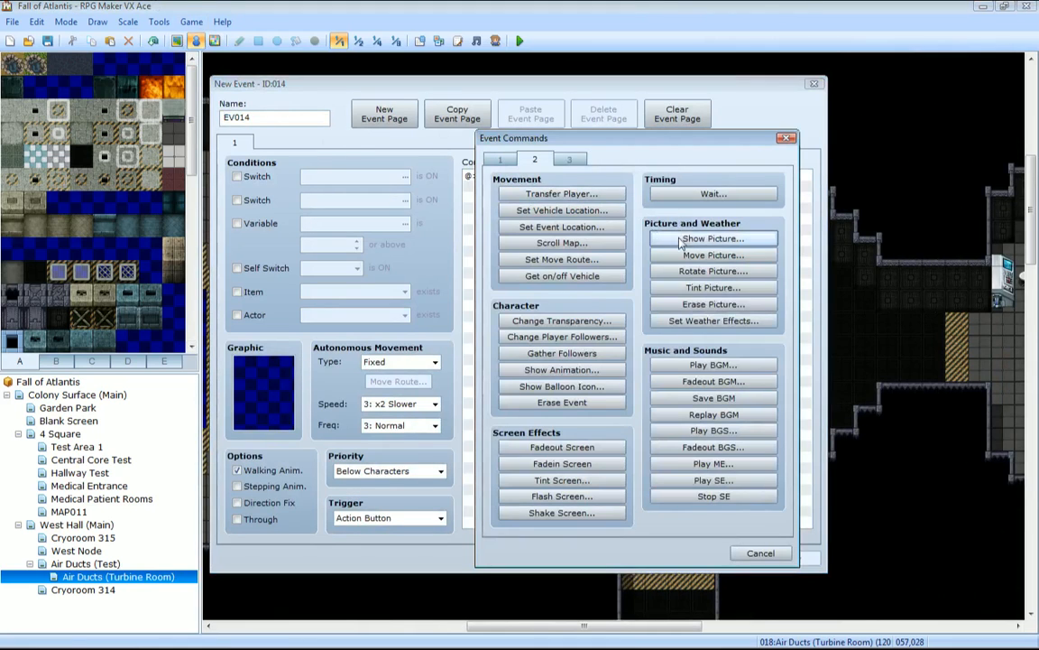
pyautogui.click(661, 234)
pyautogui.click(679, 252)
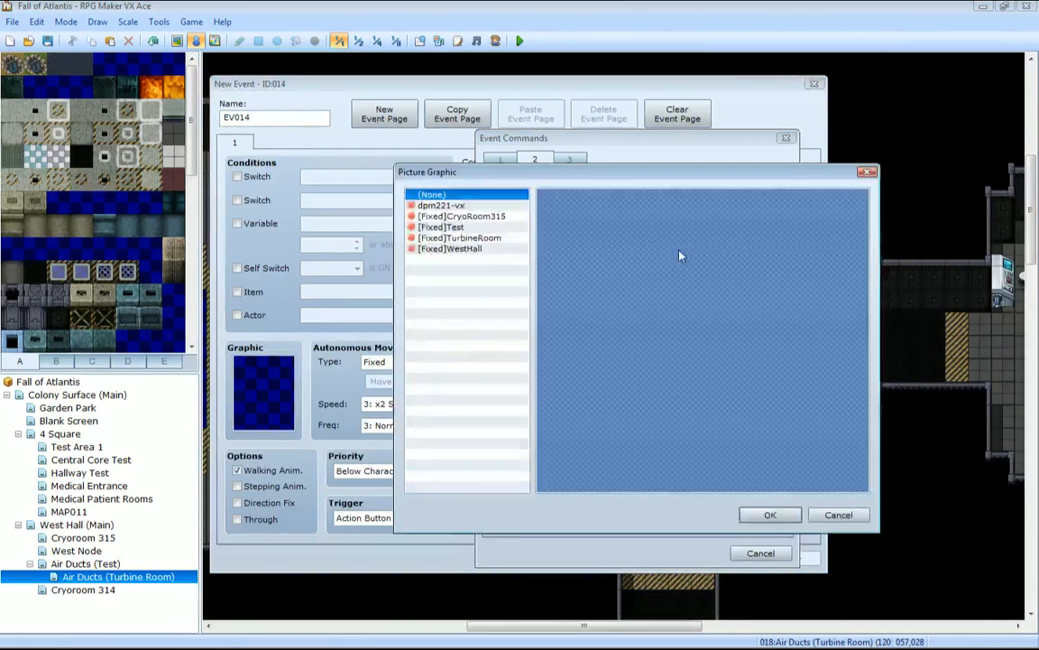
pyautogui.click(476, 238)
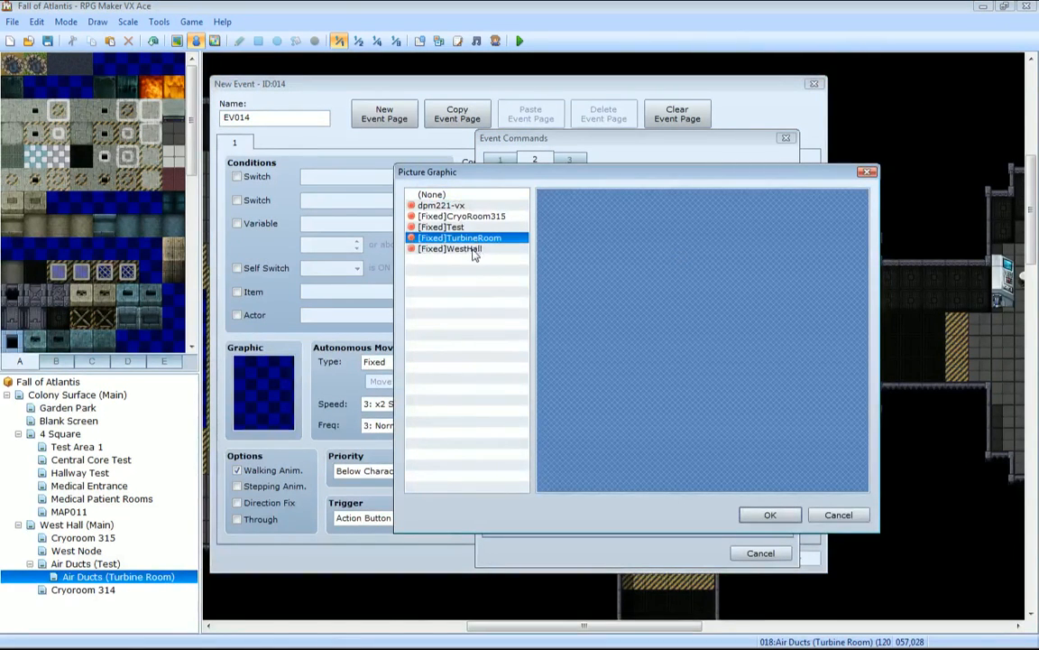
pyautogui.click(771, 516)
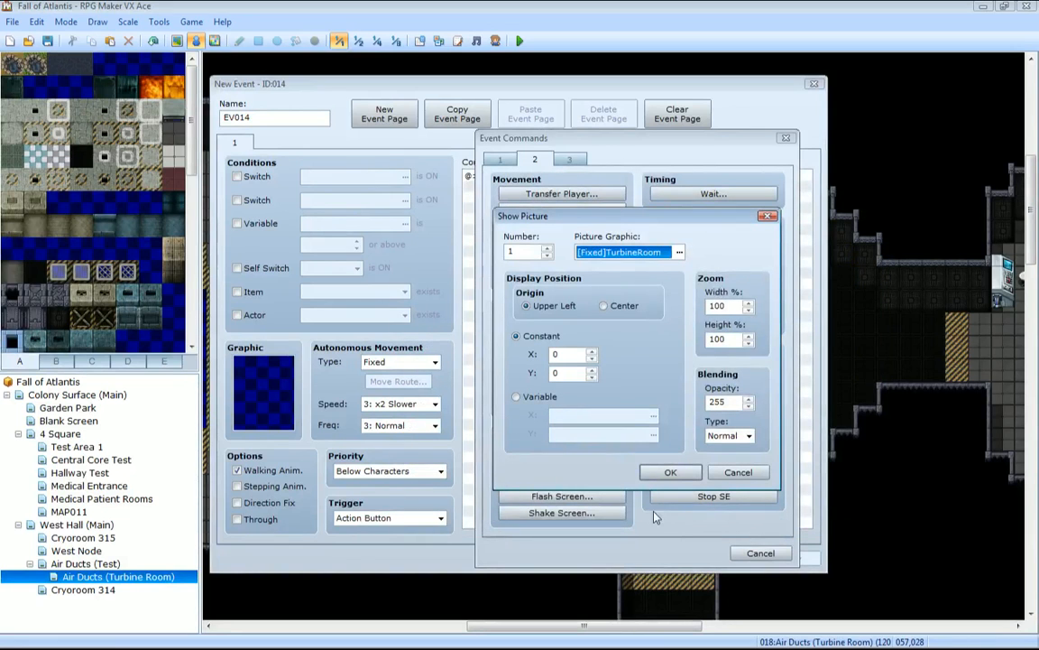
pyautogui.click(670, 472)
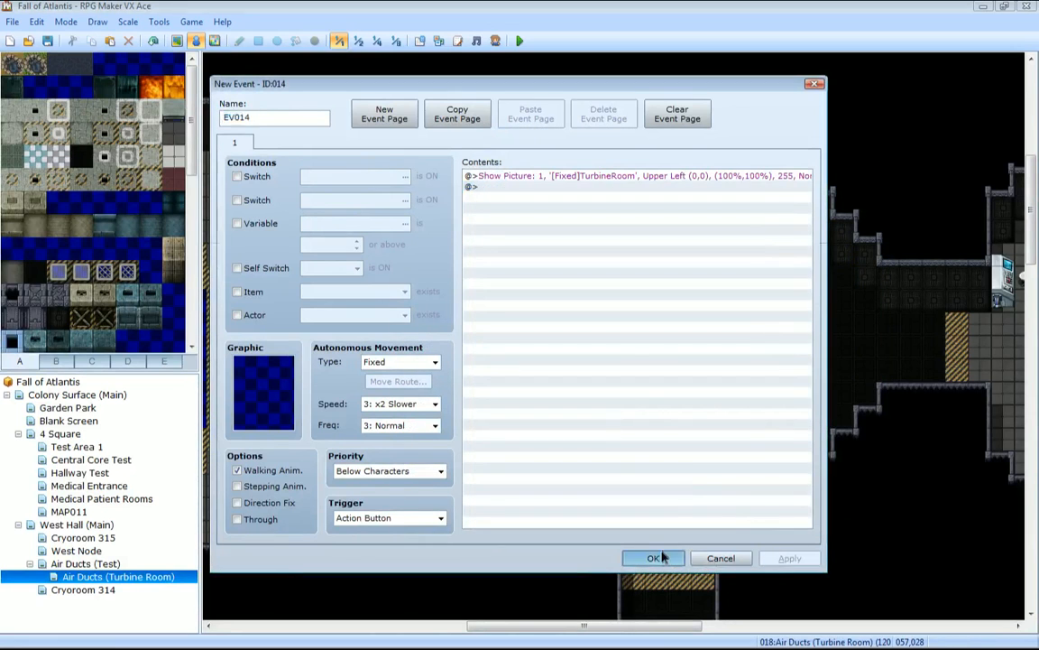
# Confirm the new picture event and playtest a new game with the project changes saved, walking left from the starting position.
pyautogui.click(656, 557)
pyautogui.moveTo(699, 349)
pyautogui.mouseDown(button='middle')
pyautogui.moveTo(506, 383)
pyautogui.moveTo(443, 318)
pyautogui.mouseUp(button='middle')
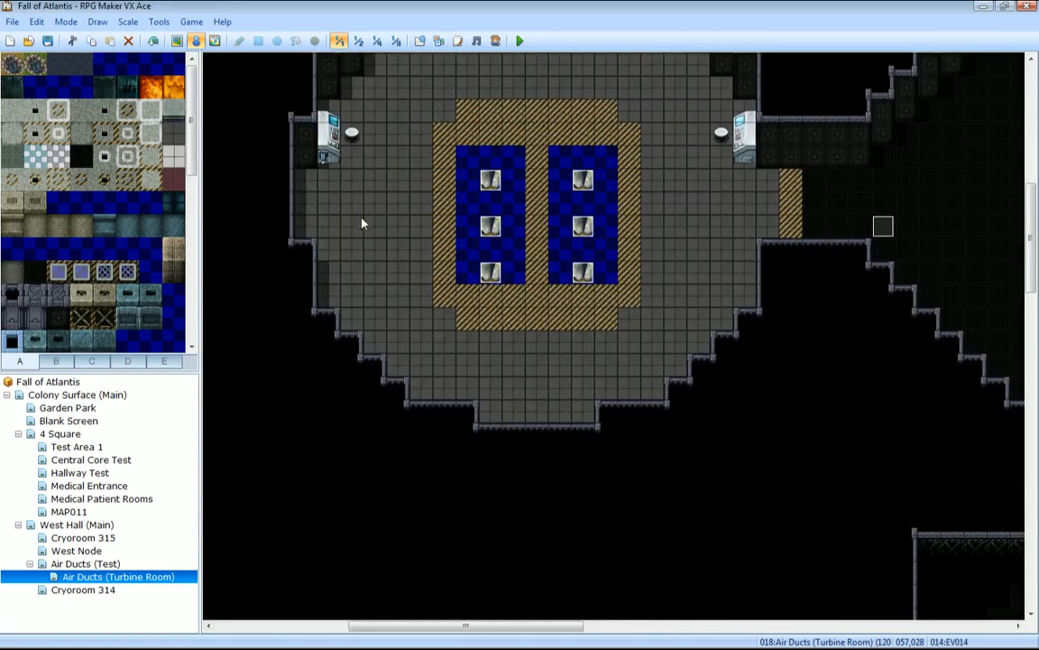
pyautogui.click(520, 40)
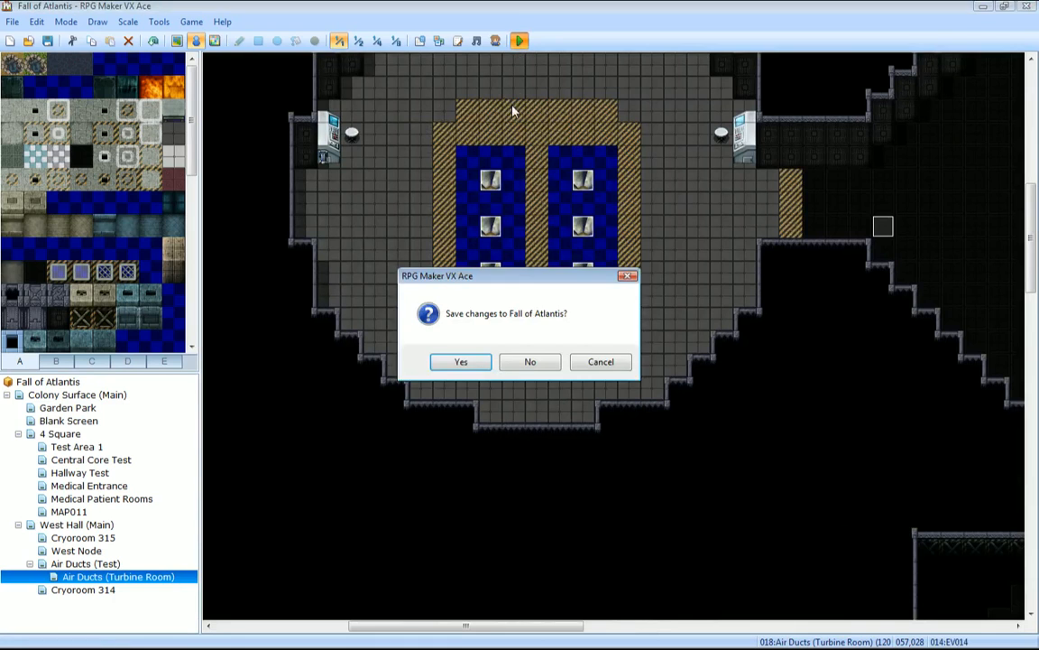
pyautogui.press('Return')
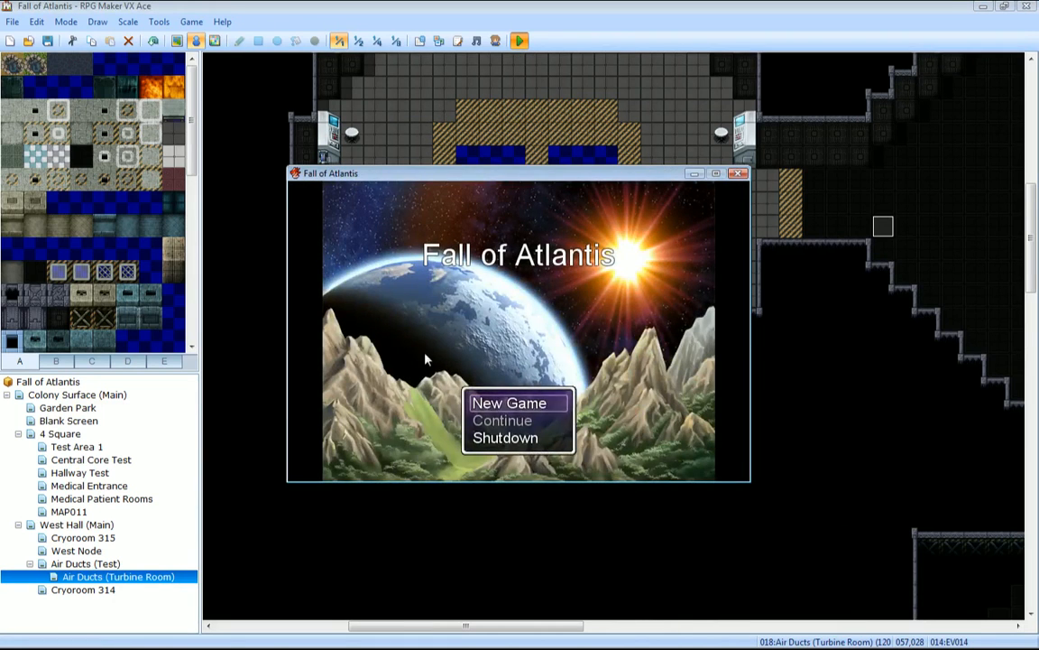
pyautogui.press('Return')
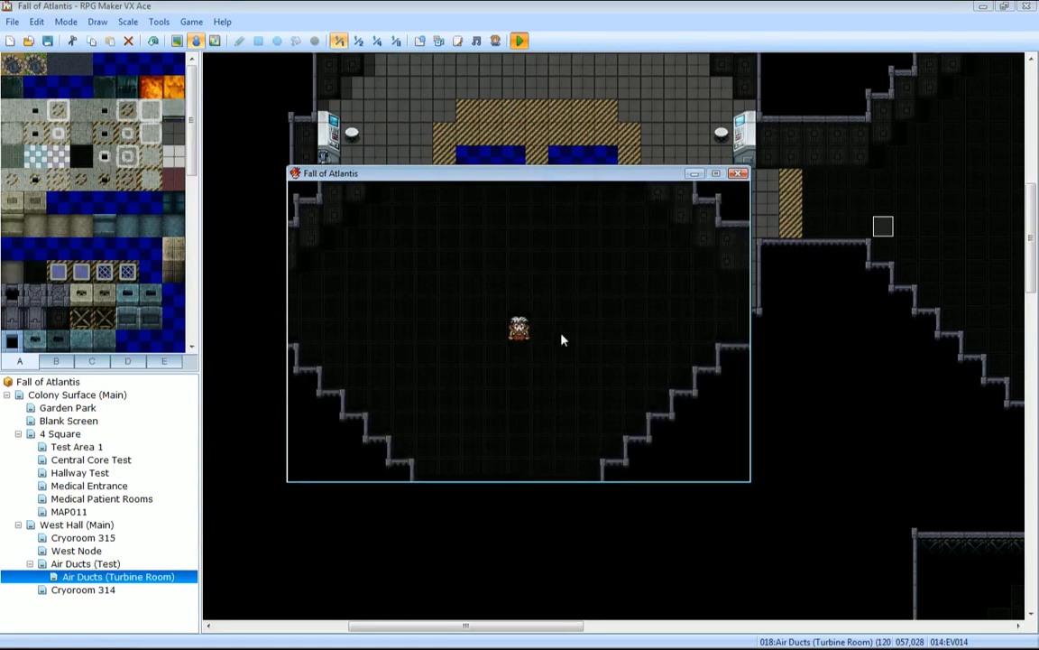
pyautogui.press('Left')
pyautogui.press('Left')
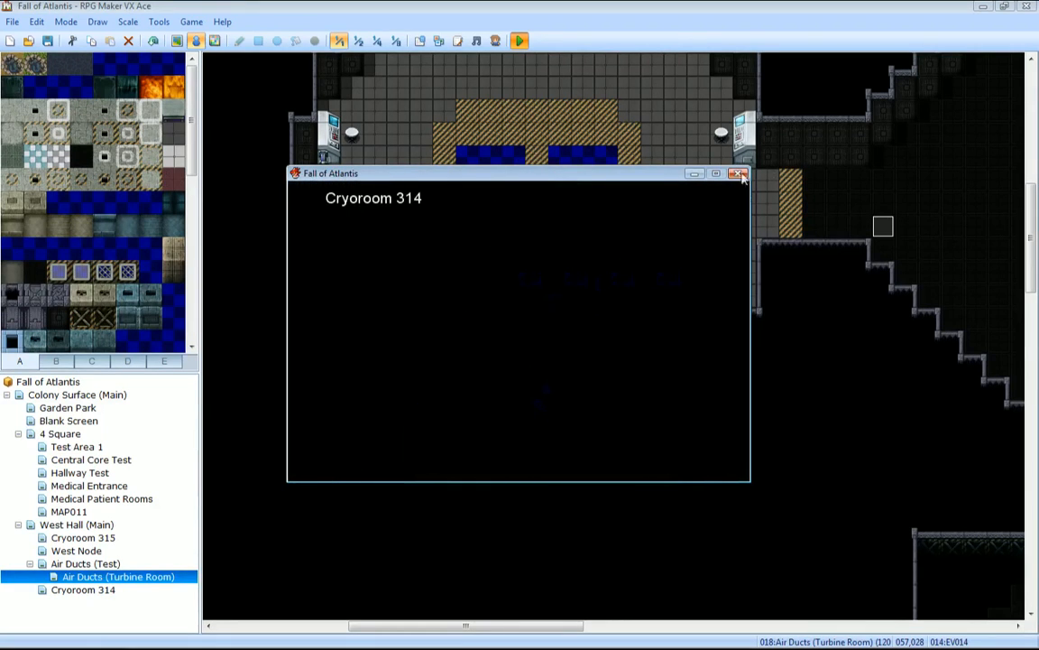
pyautogui.click(738, 173)
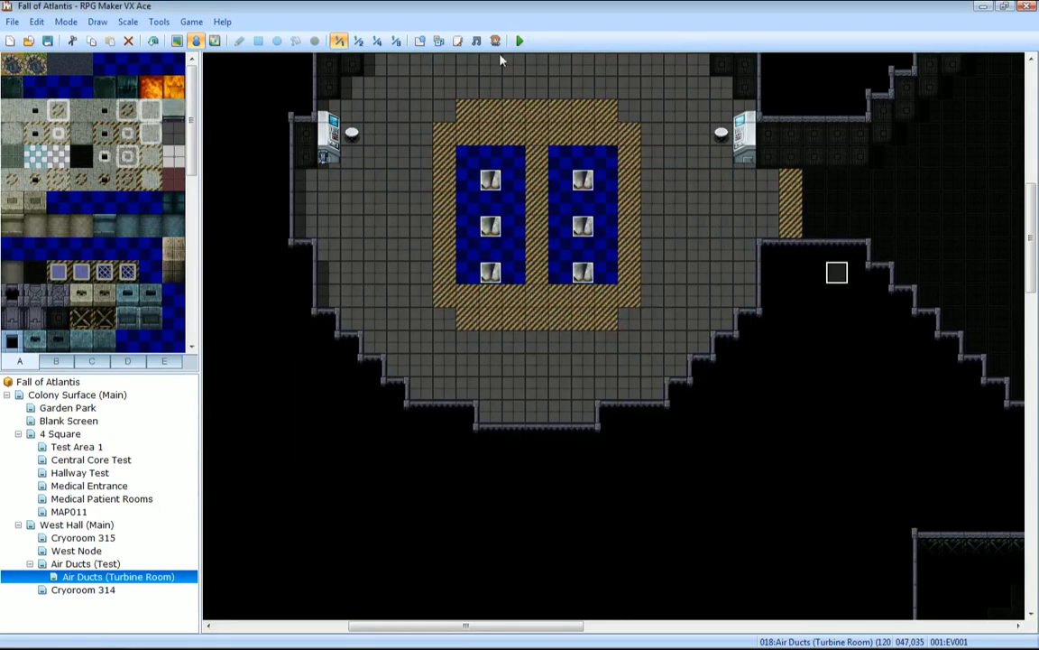
# Playtest a new game again and walk left to the turbine area, examining how the character and map appear around the turbines.
pyautogui.click(519, 41)
pyautogui.press('Return')
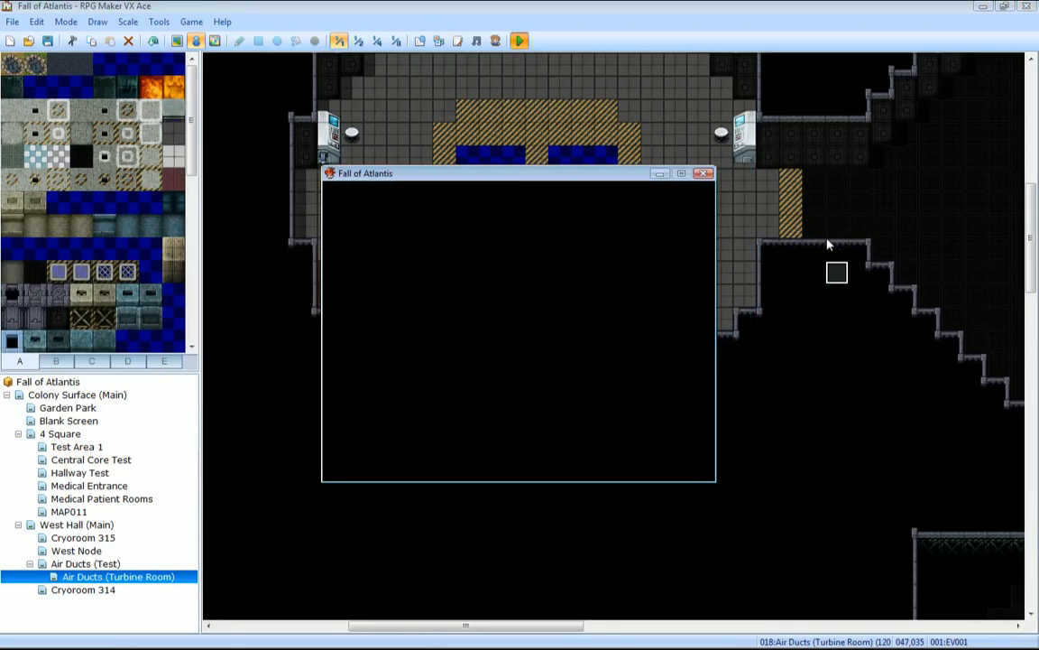
pyautogui.press('Return')
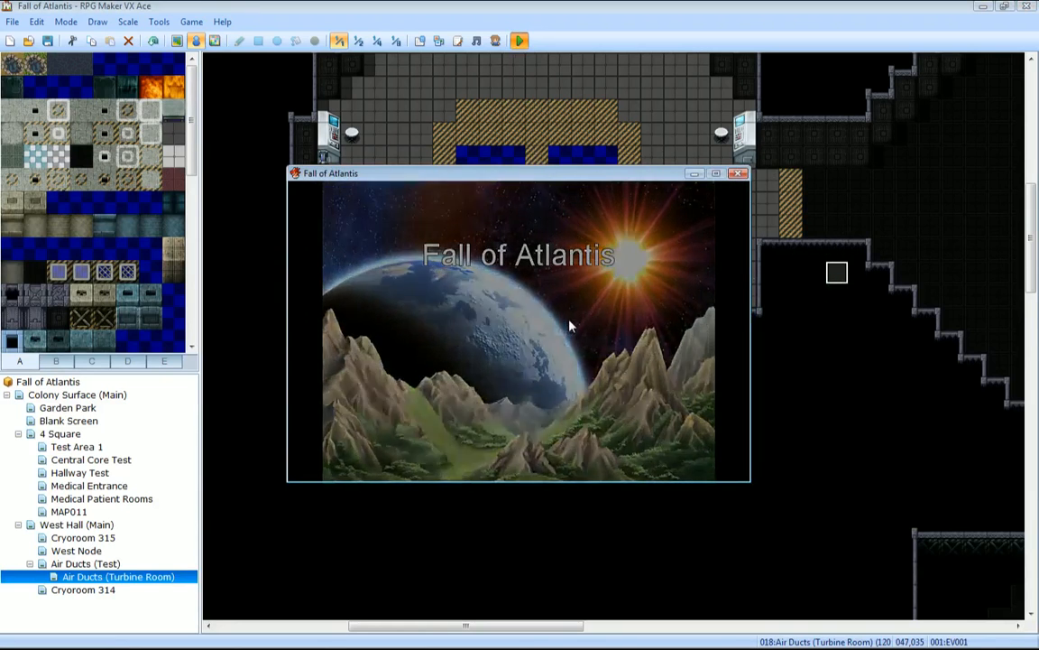
pyautogui.hotkey('shift', 'Left')
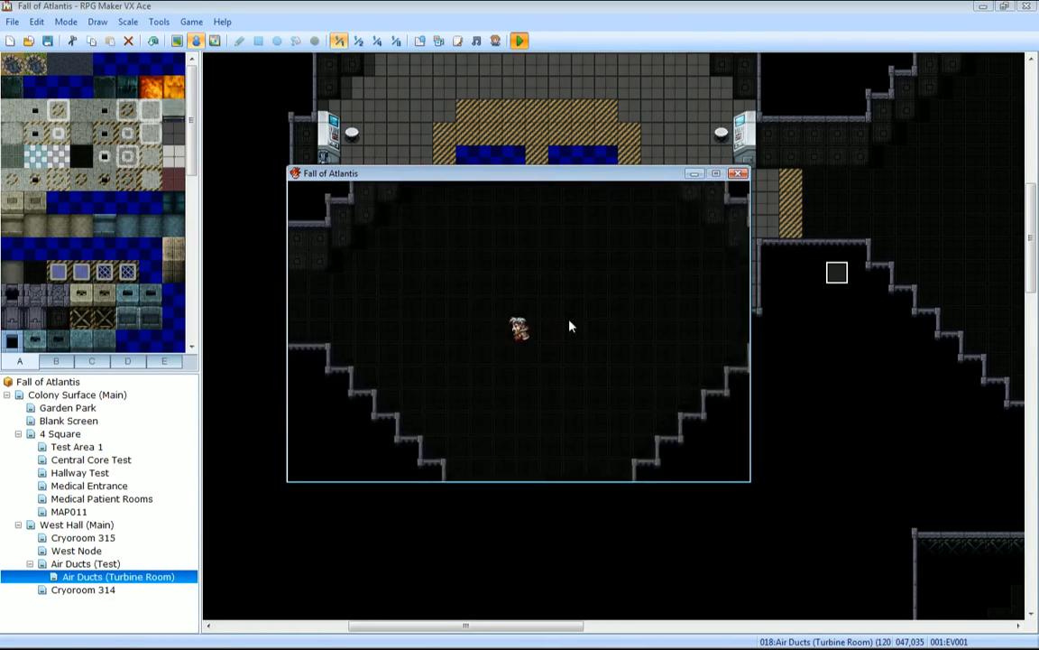
pyautogui.hotkey('shift', 'Left')
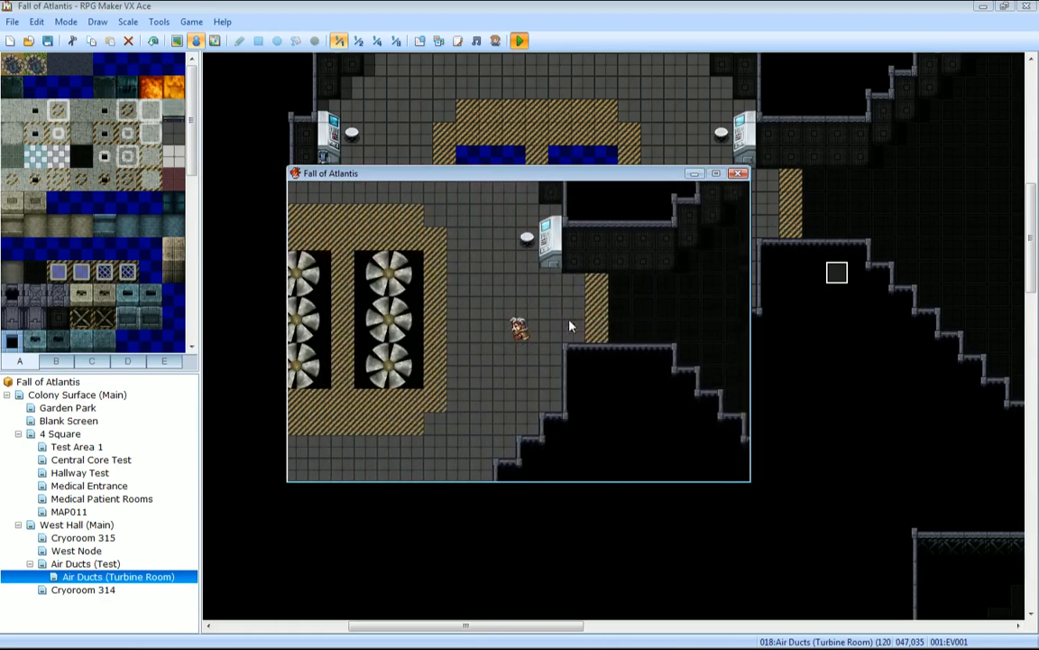
pyautogui.press('Down')
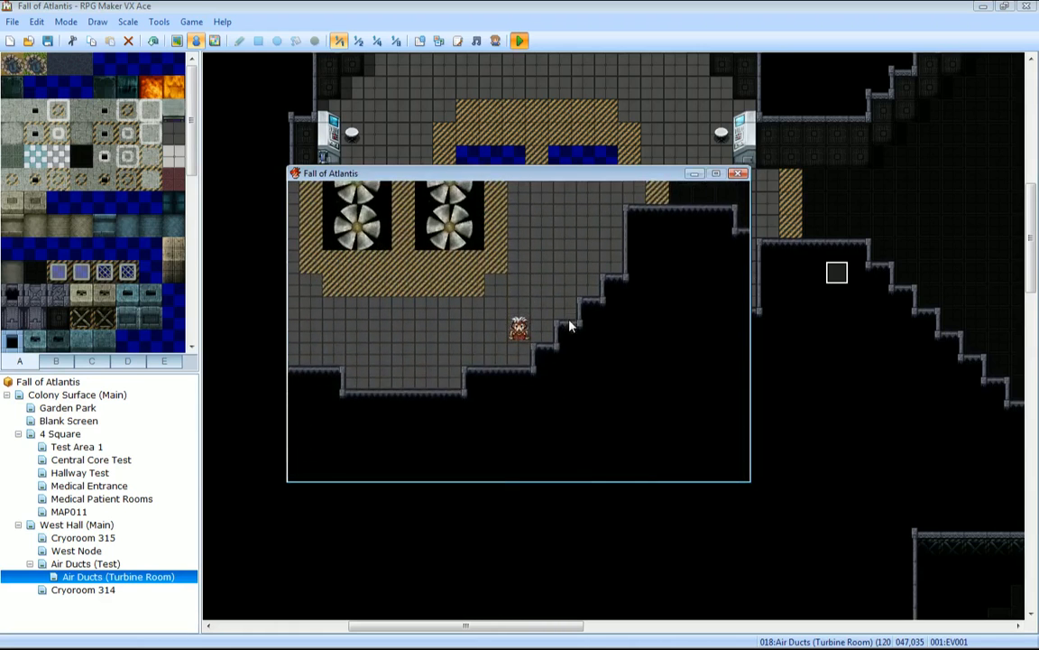
pyautogui.hotkey('shift', 'Up')
pyautogui.hotkey('shift', 'Left')
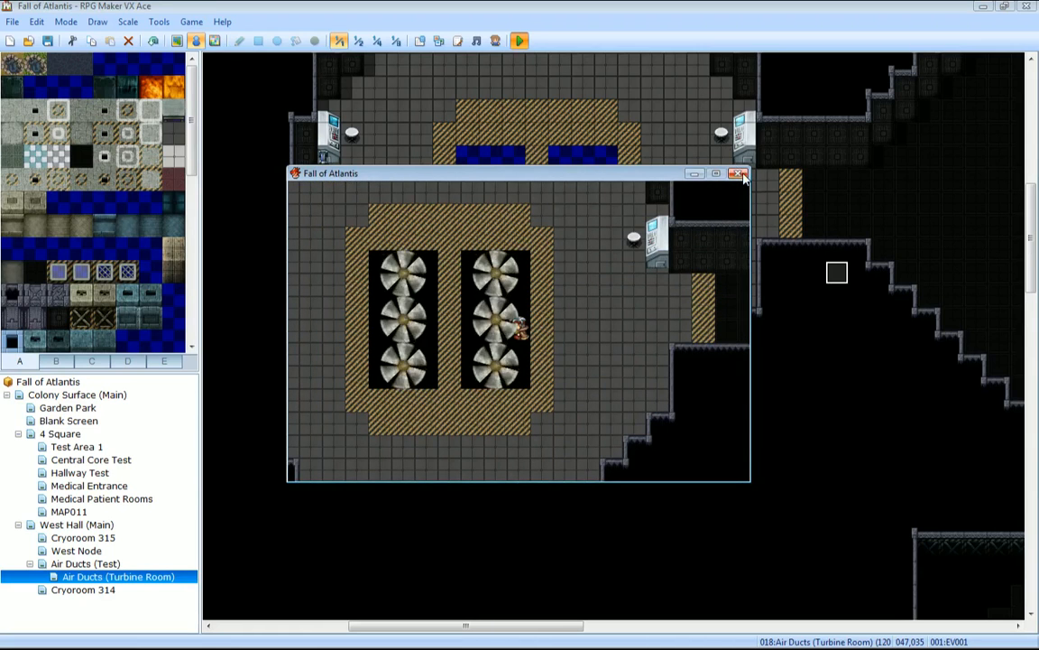
pyautogui.press('Up')
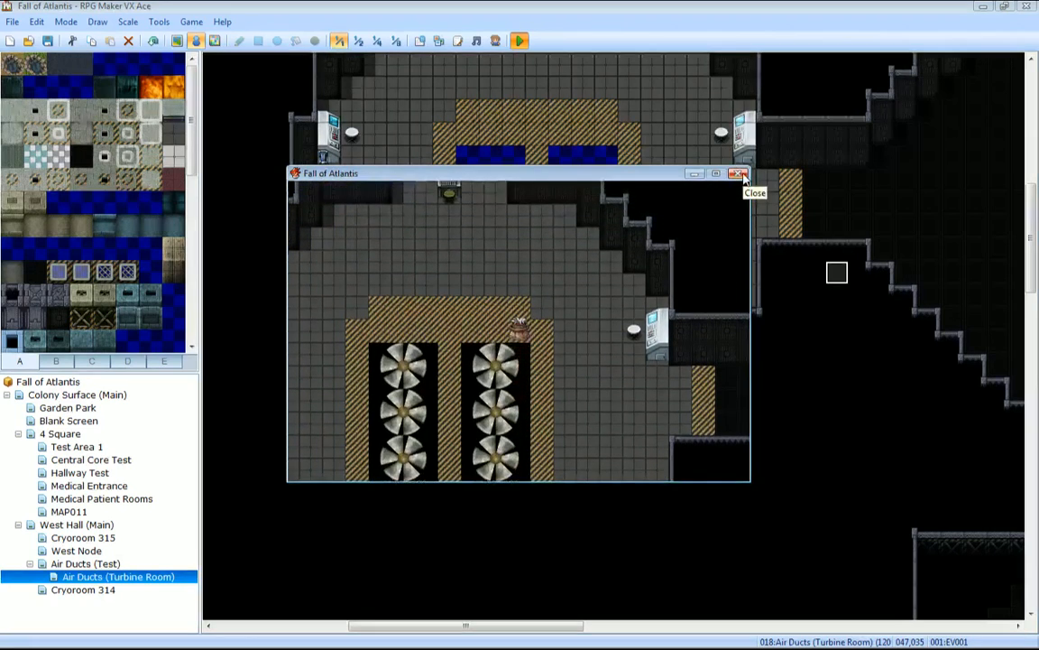
pyautogui.press('Up')
pyautogui.press('Left')
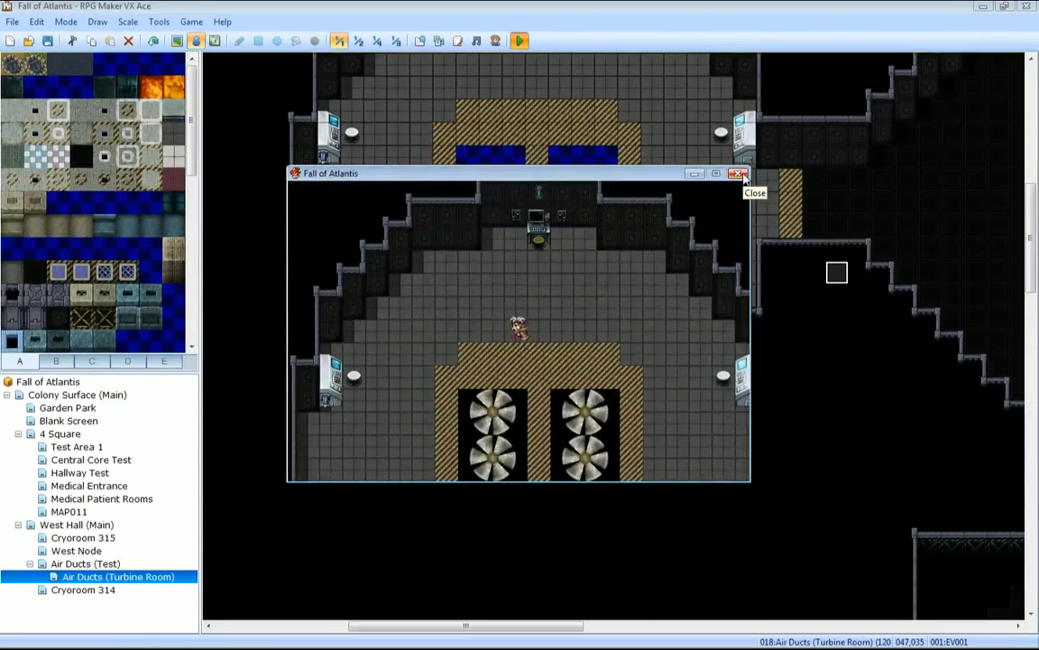
pyautogui.press('Left')
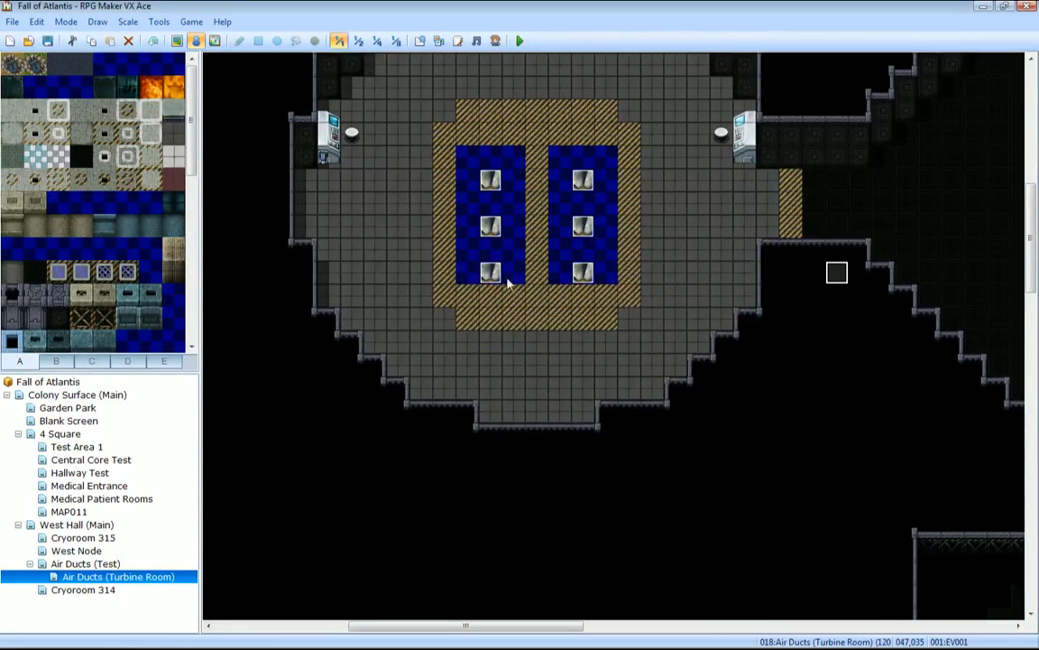
# Set the trigger of event EV014 at 057,028 in the central chamber to Parallel Process.
pyautogui.hscroll(-3, 710, 278)
pyautogui.hscroll(6, 714, 274)
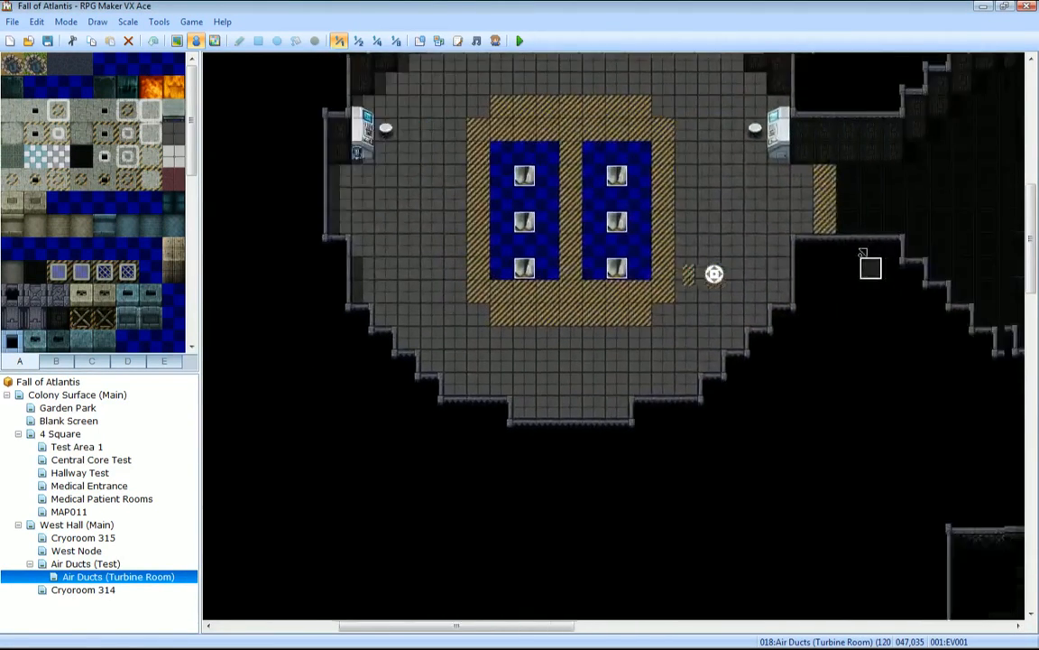
pyautogui.doubleClick(789, 128)
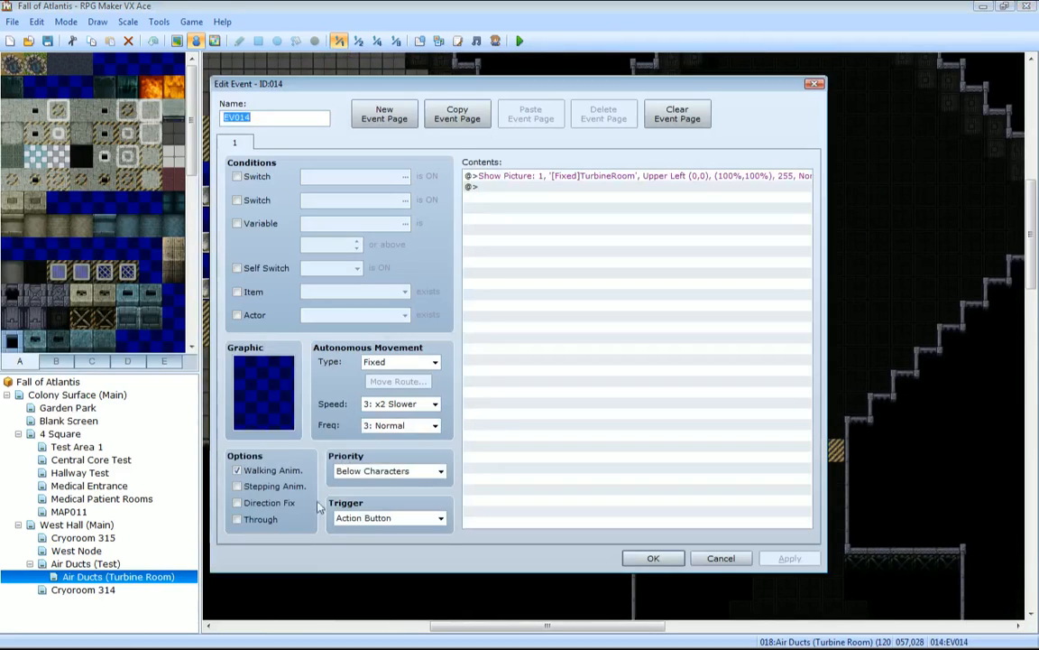
pyautogui.click(371, 517)
pyautogui.click(371, 577)
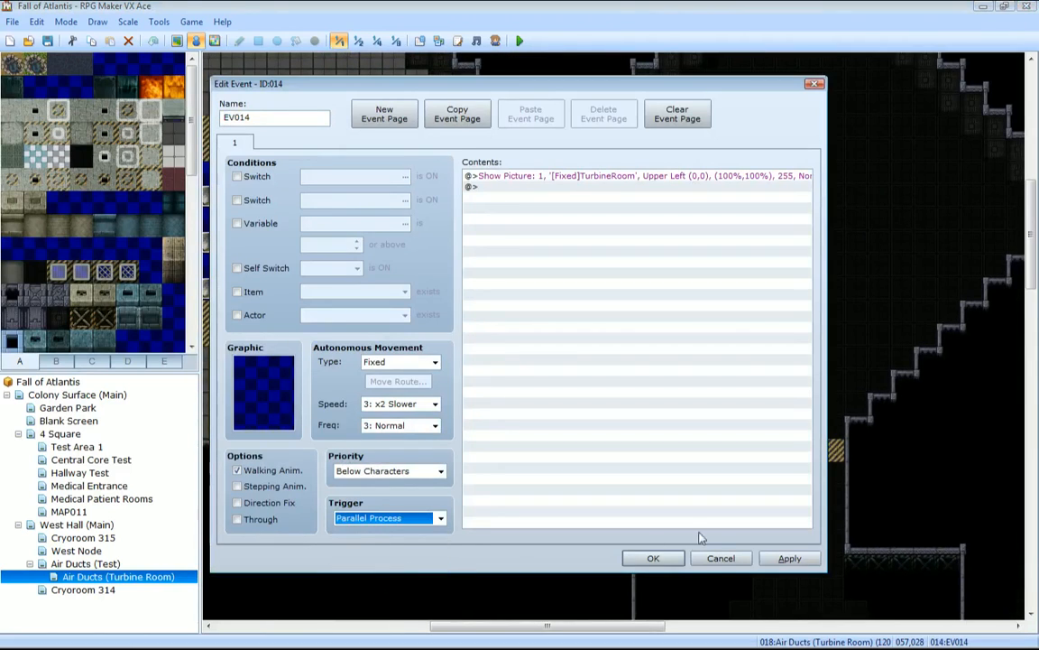
pyautogui.click(790, 558)
pyautogui.click(652, 557)
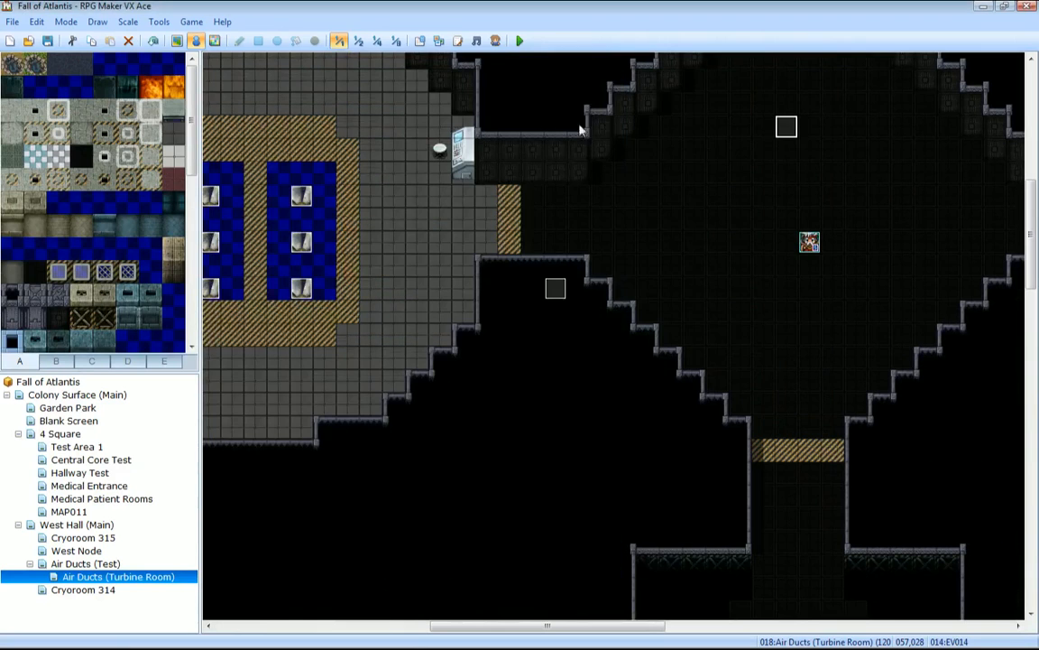
# Playtest the game and walk across and around the turbine grates to examine how the picture overlay covers the character.
pyautogui.click(521, 40)
pyautogui.press('Return')
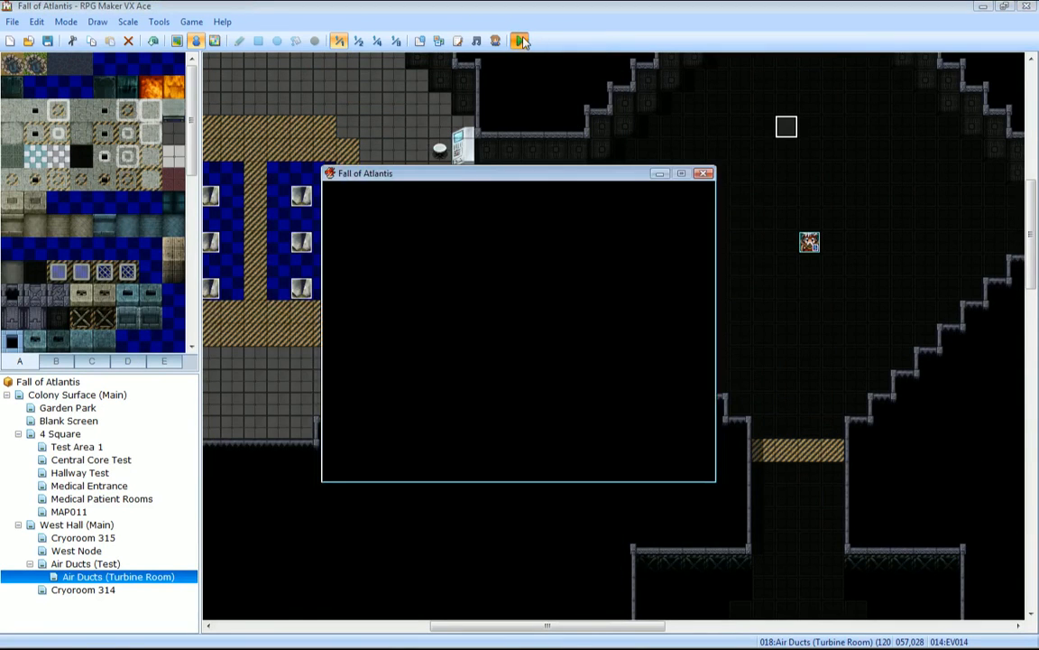
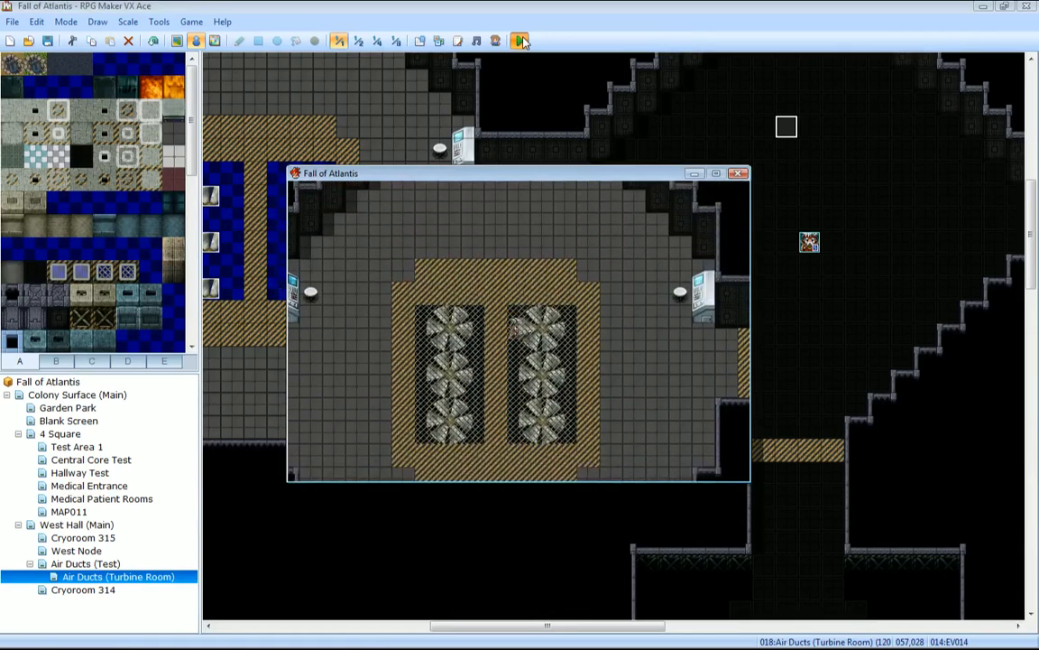
pyautogui.press('Up')
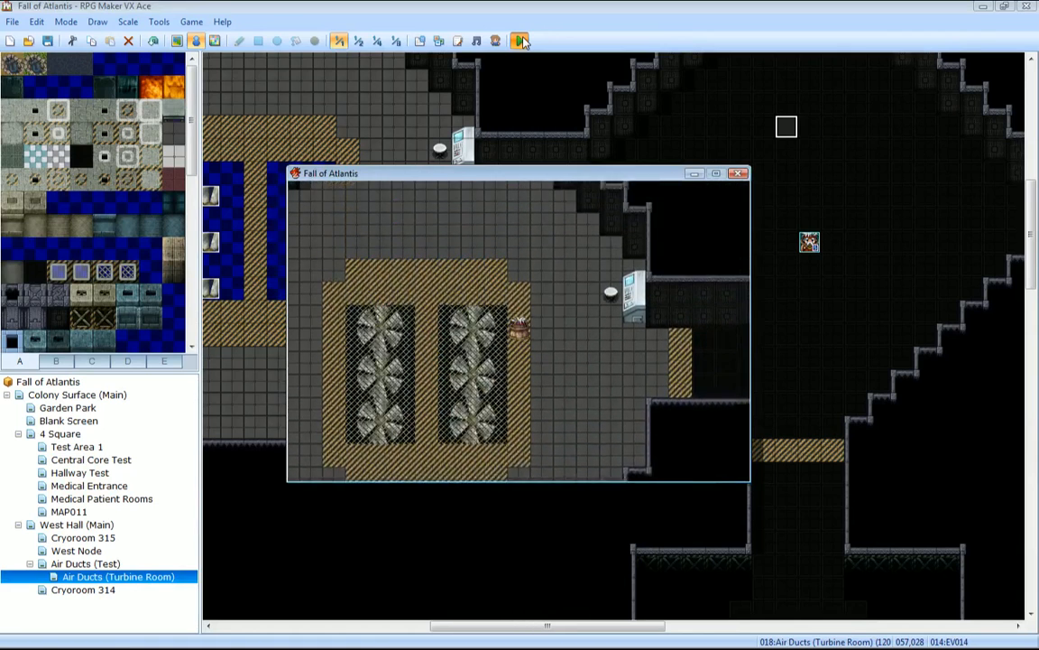
pyautogui.press('Left')
pyautogui.press('Down')
pyautogui.press('Down')
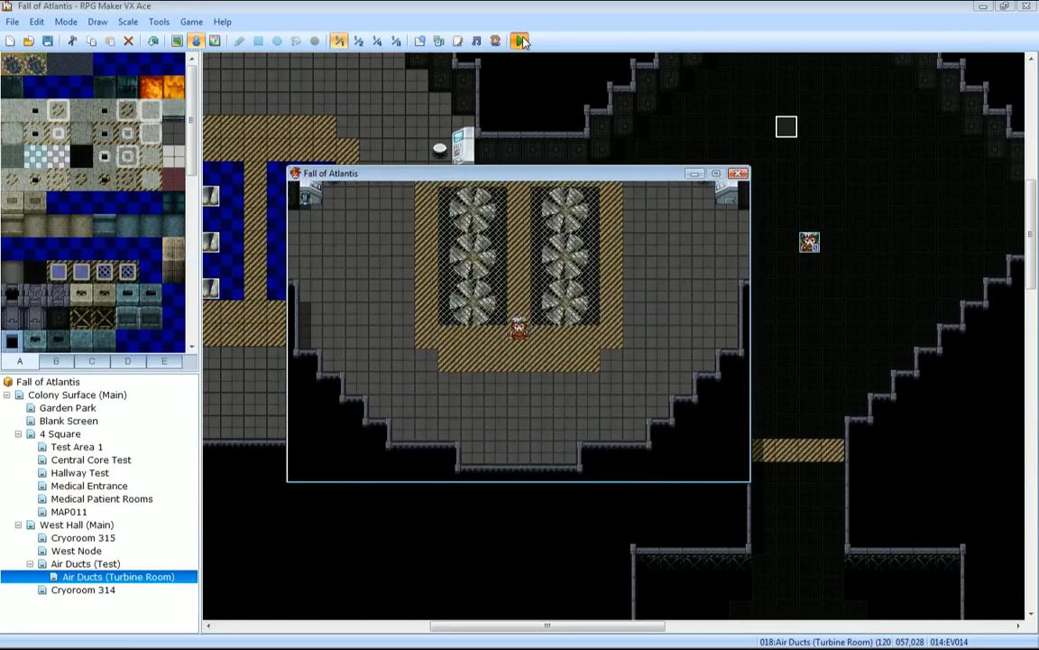
pyautogui.press('Right')
pyautogui.press('Up')
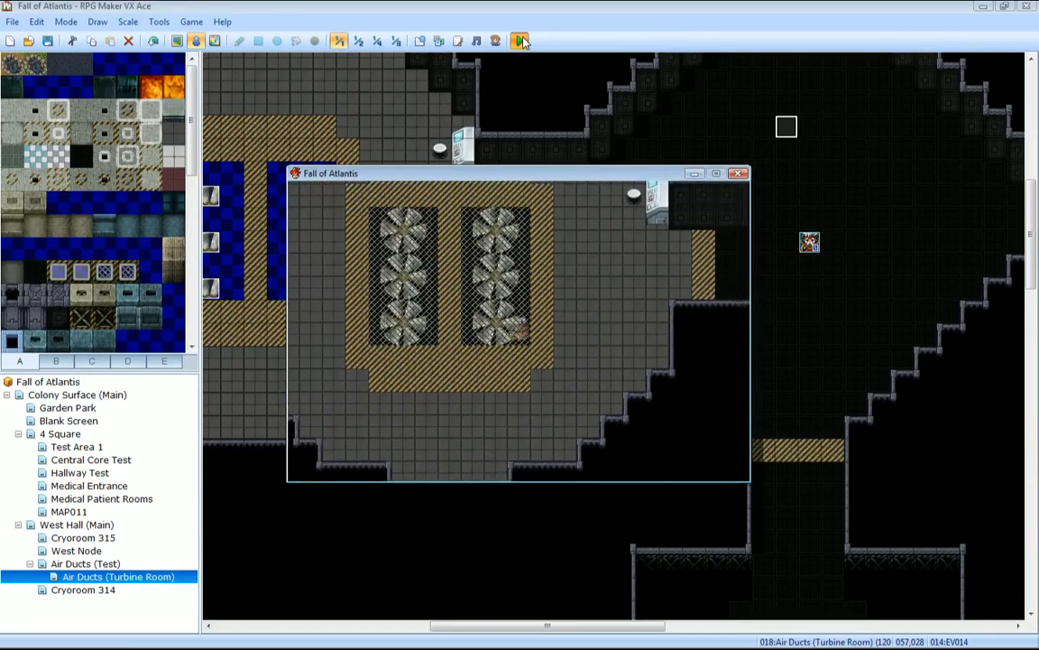
pyautogui.press('Down')
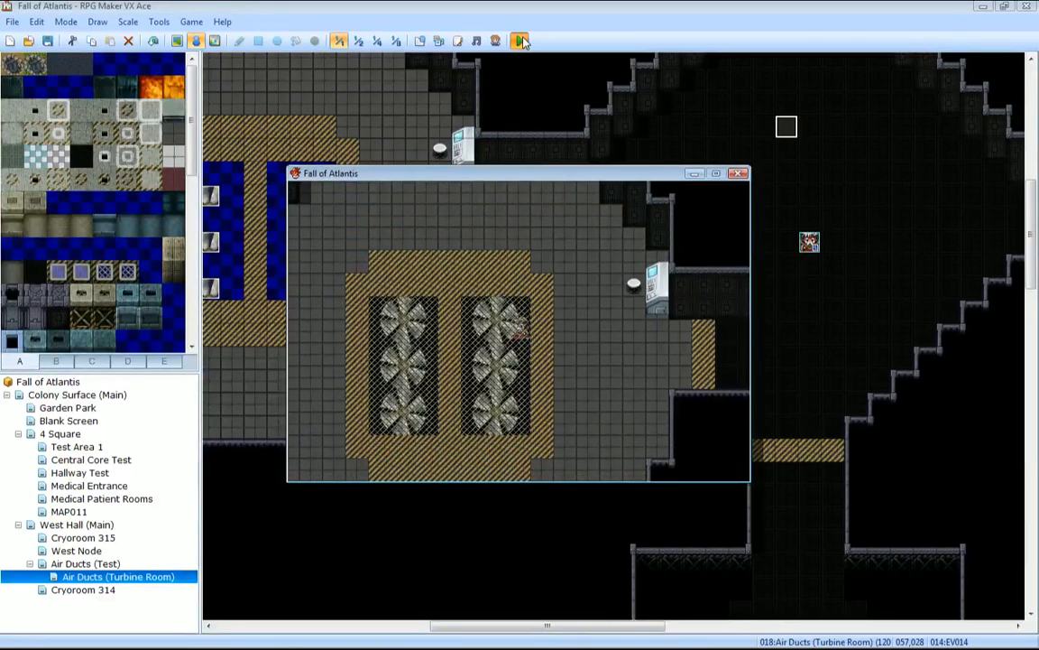
pyautogui.press('Down')
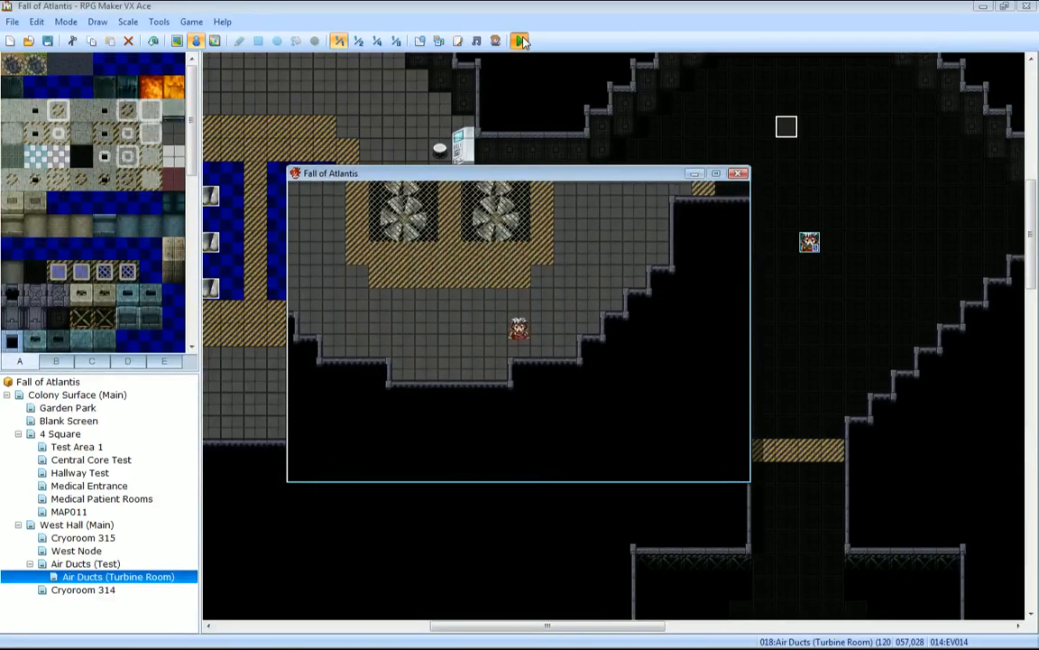
pyautogui.press('Up')
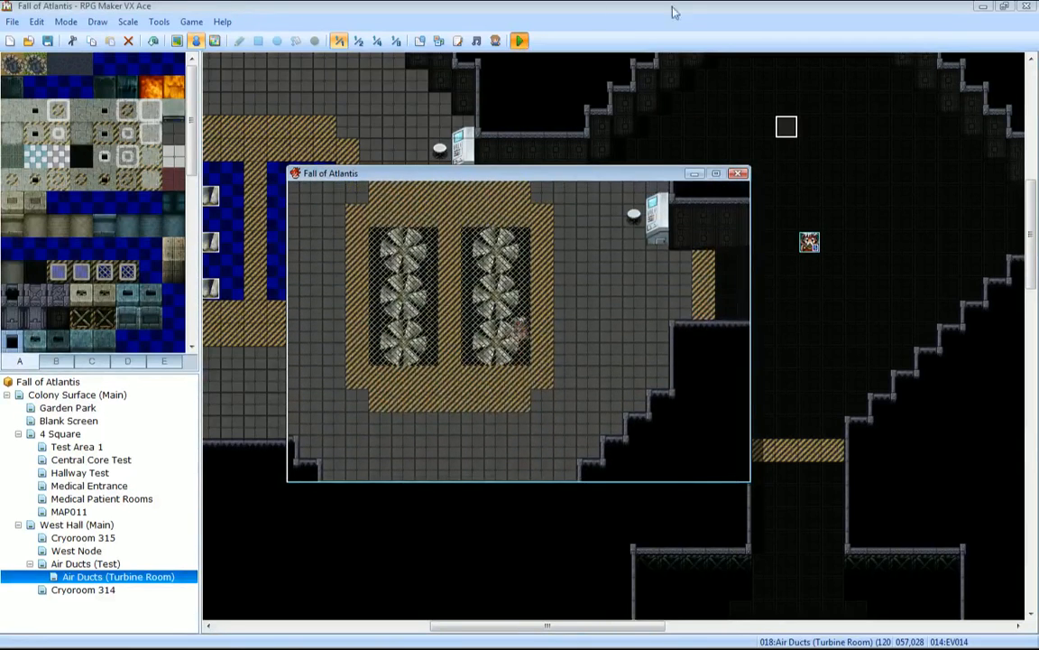
pyautogui.click(738, 174)
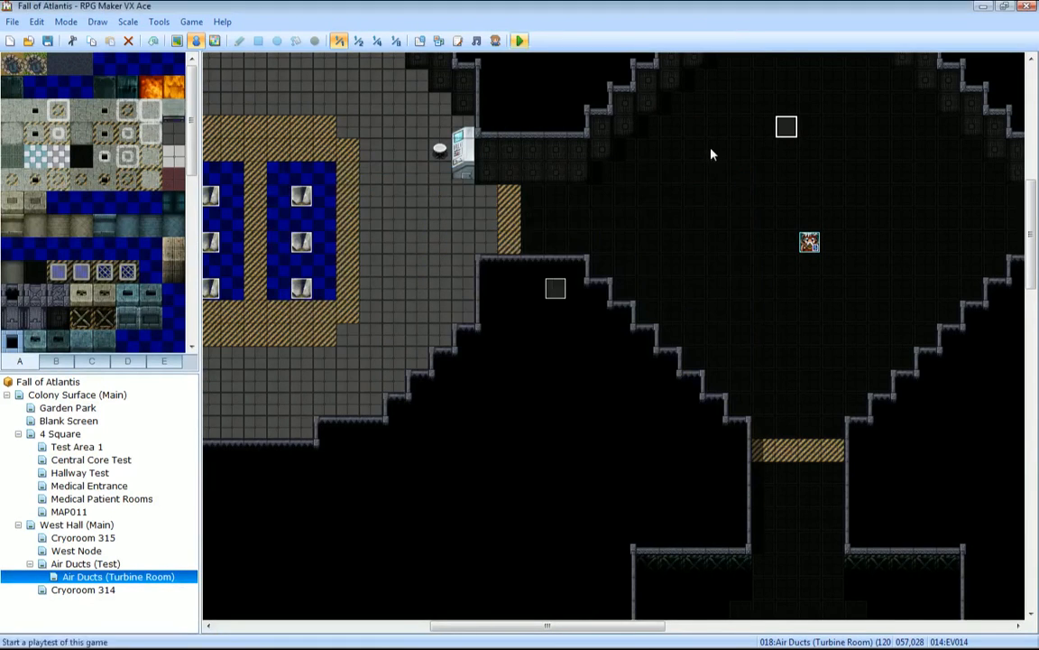
pyautogui.rightClick(133, 577)
pyautogui.click(211, 437)
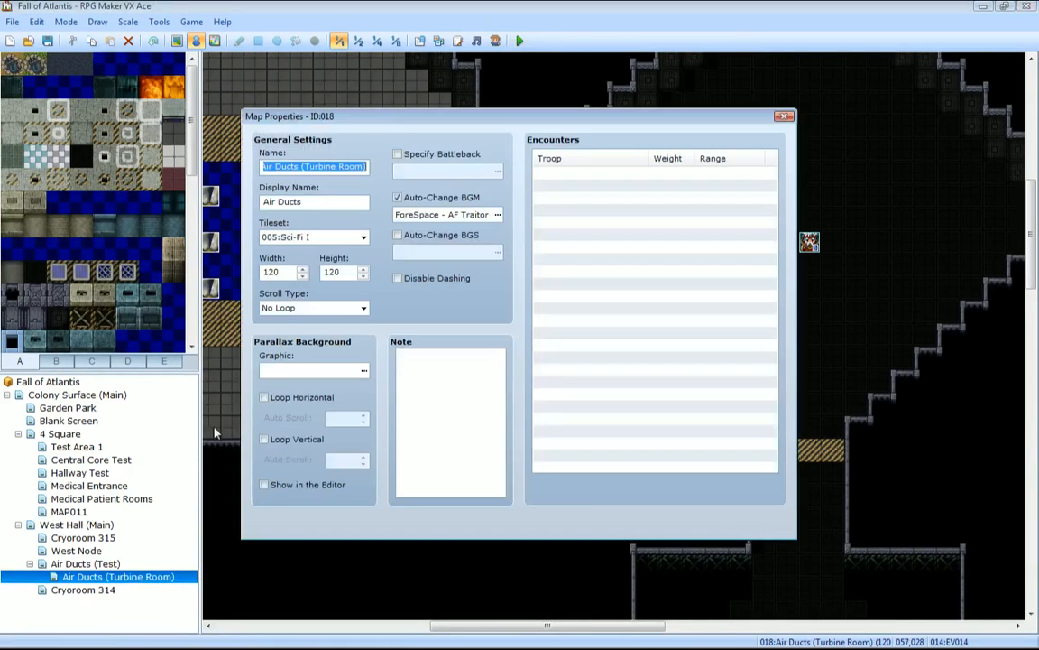
pyautogui.click(307, 368)
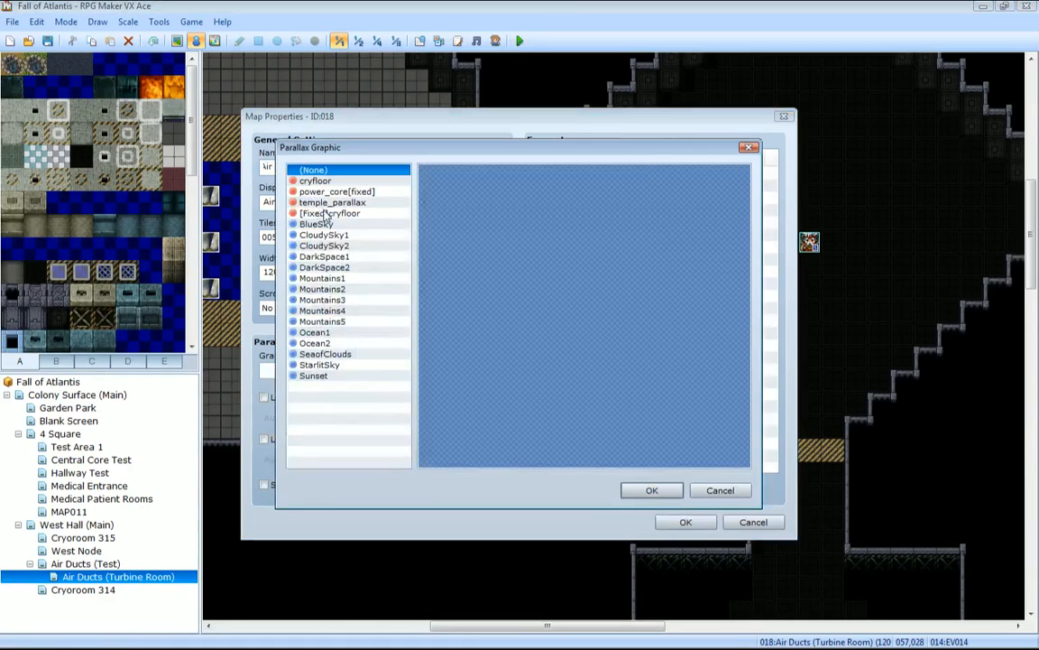
pyautogui.click(329, 213)
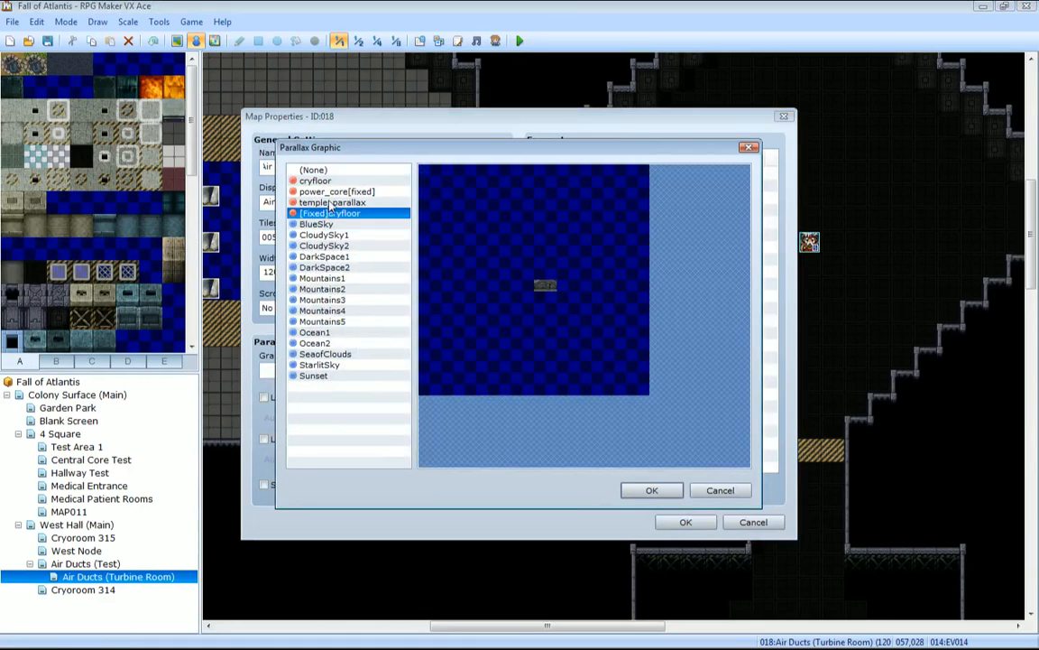
pyautogui.click(721, 490)
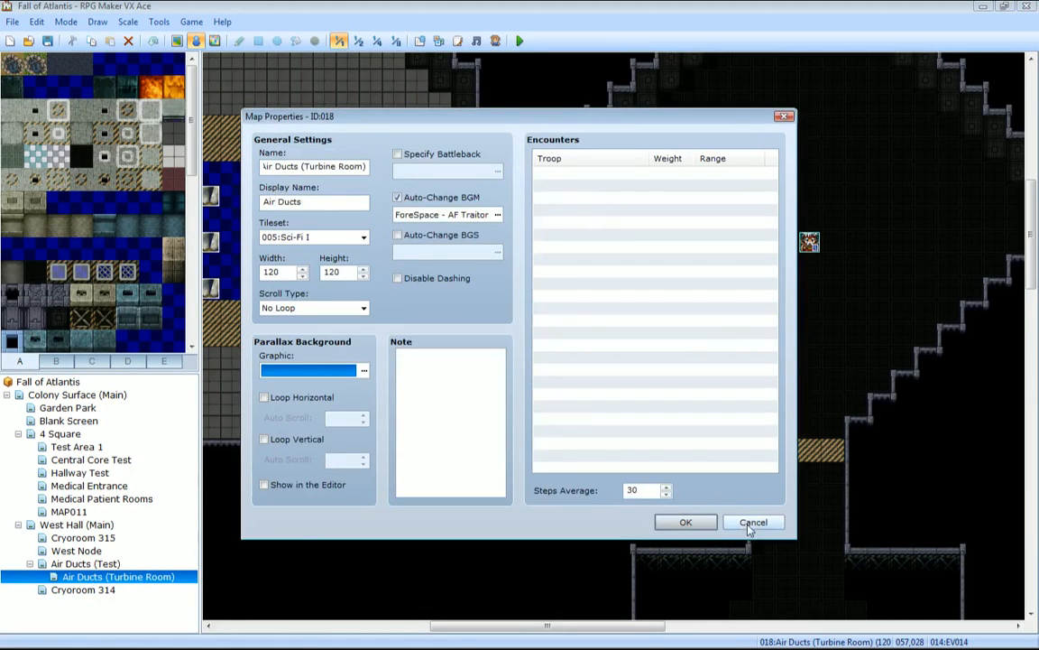
pyautogui.click(749, 524)
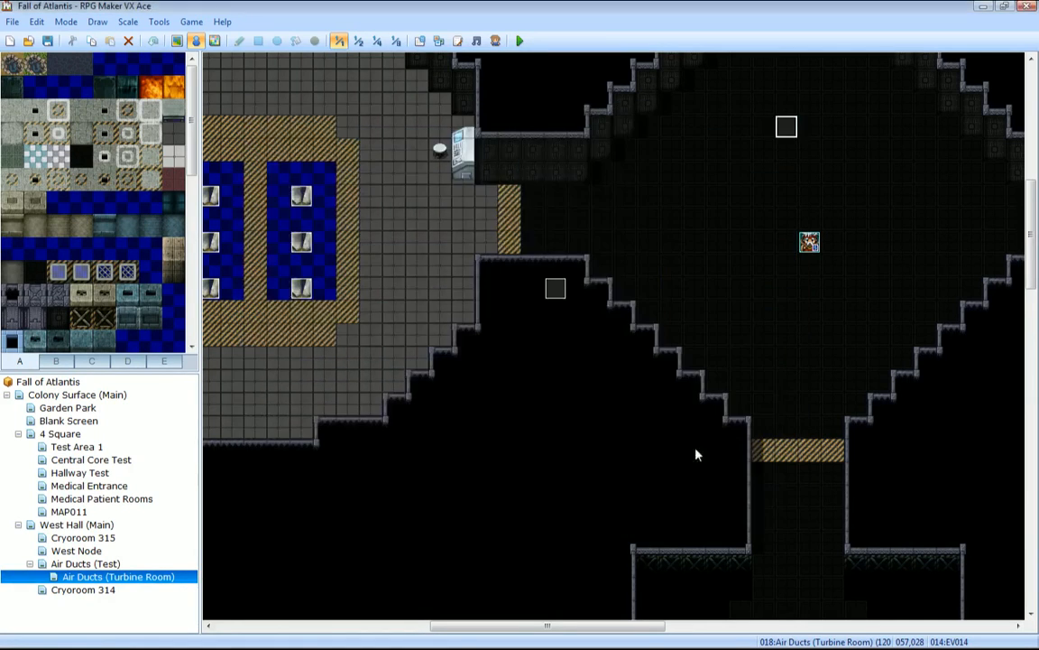
# While importing a Graphics/Parallaxes resource, browse to the Atlantis project's Graphics/Pictures folder and copy the [Fixed]TurbineRoom image.
pyautogui.click(439, 40)
pyautogui.click(410, 260)
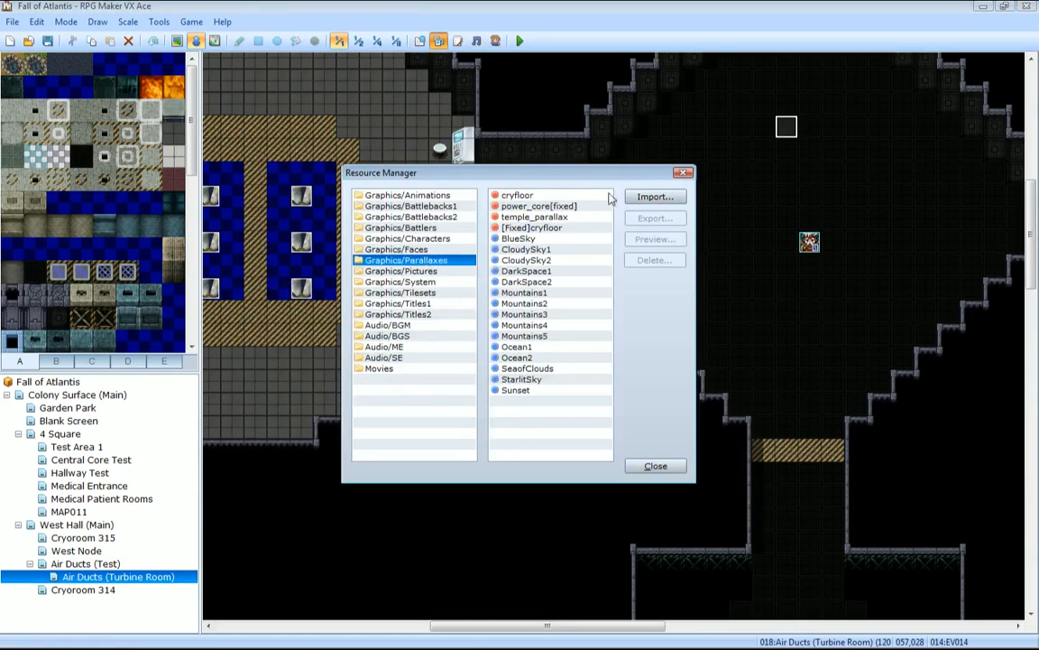
pyautogui.click(655, 197)
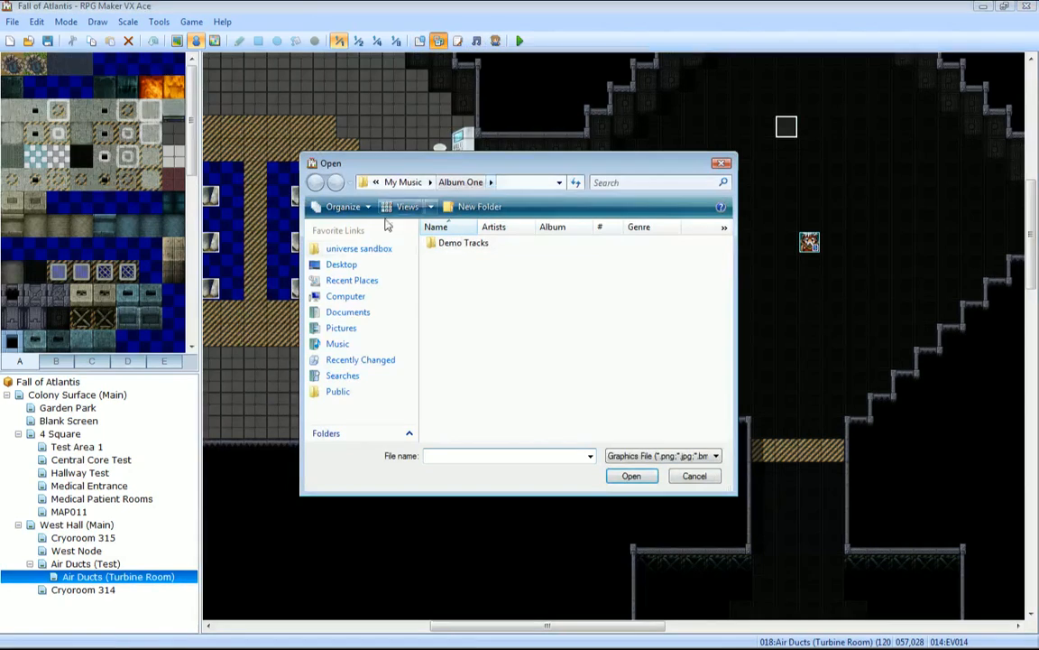
pyautogui.click(365, 310)
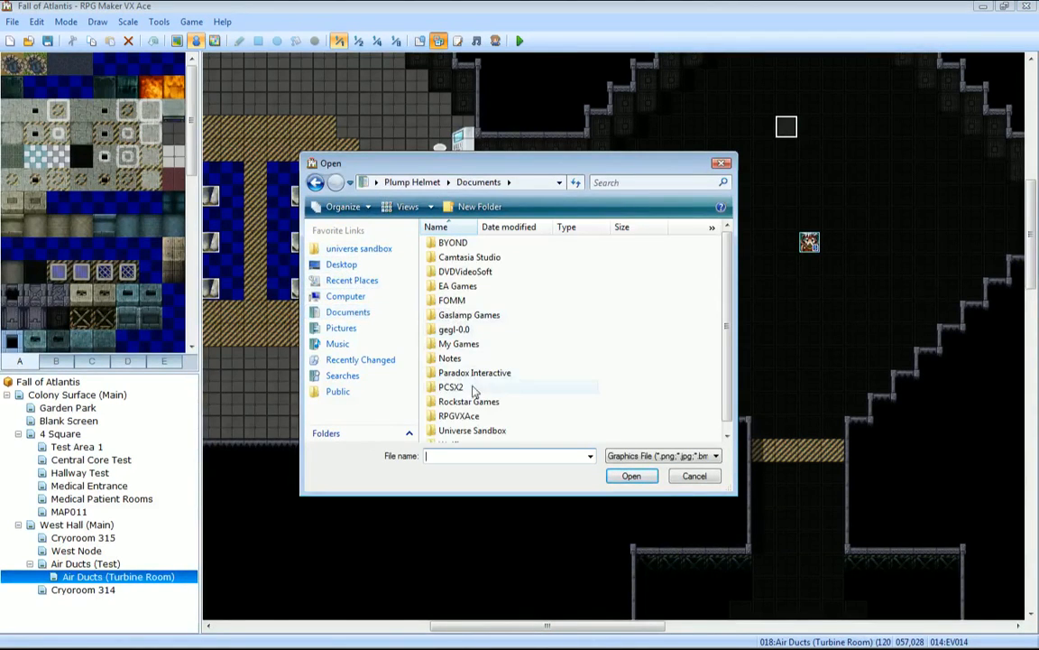
pyautogui.doubleClick(460, 379)
pyautogui.doubleClick(453, 243)
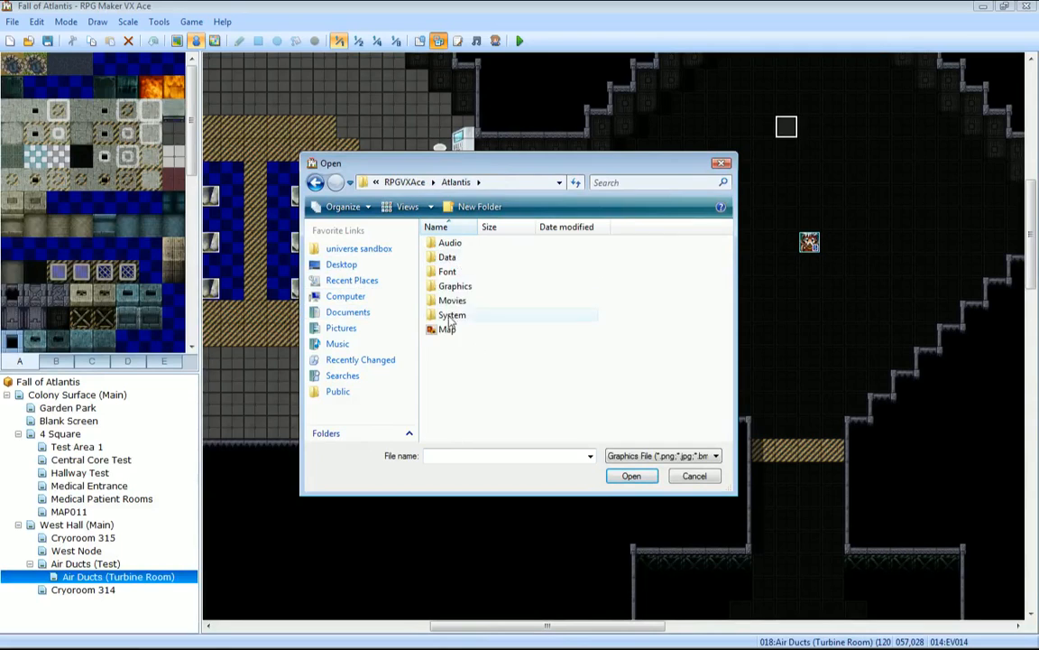
pyautogui.doubleClick(451, 286)
pyautogui.scroll(-1, 473, 388)
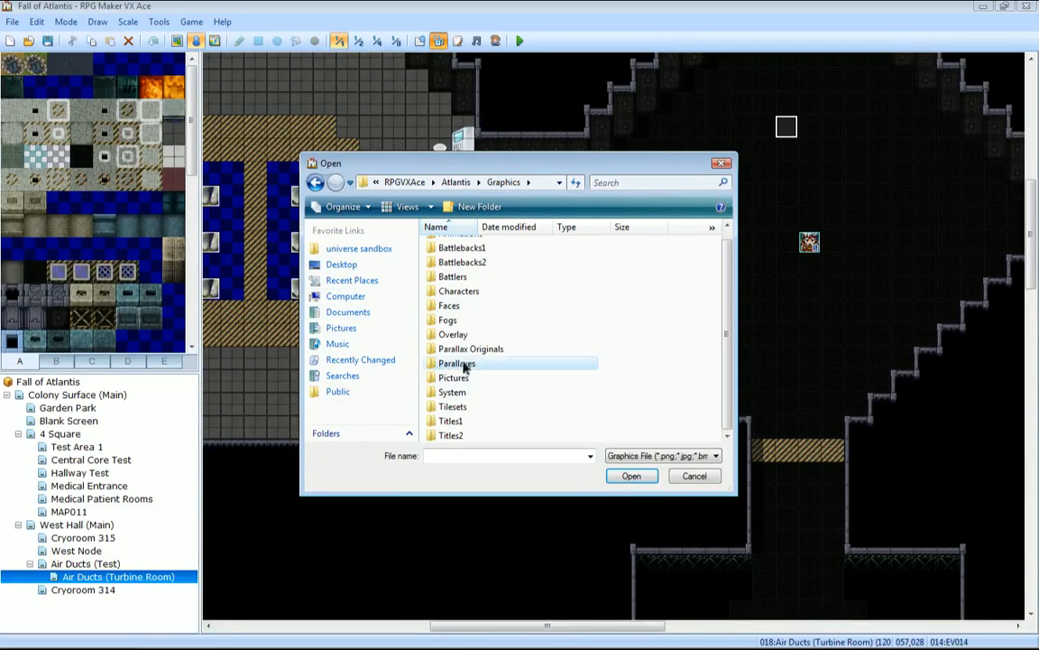
pyautogui.doubleClick(464, 376)
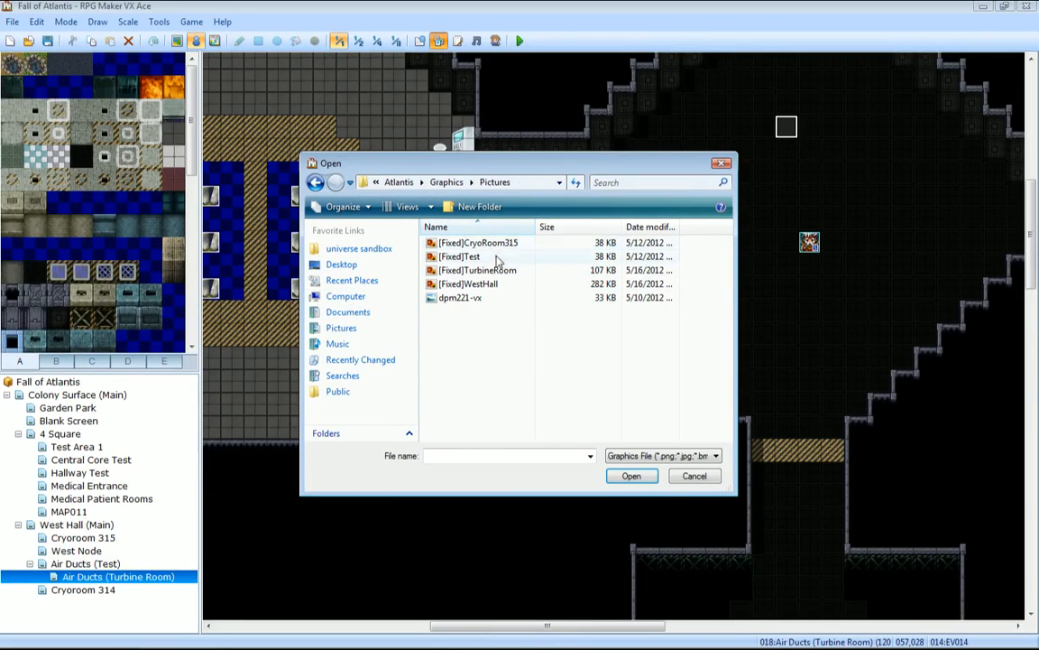
pyautogui.click(487, 271)
pyautogui.rightClick(487, 270)
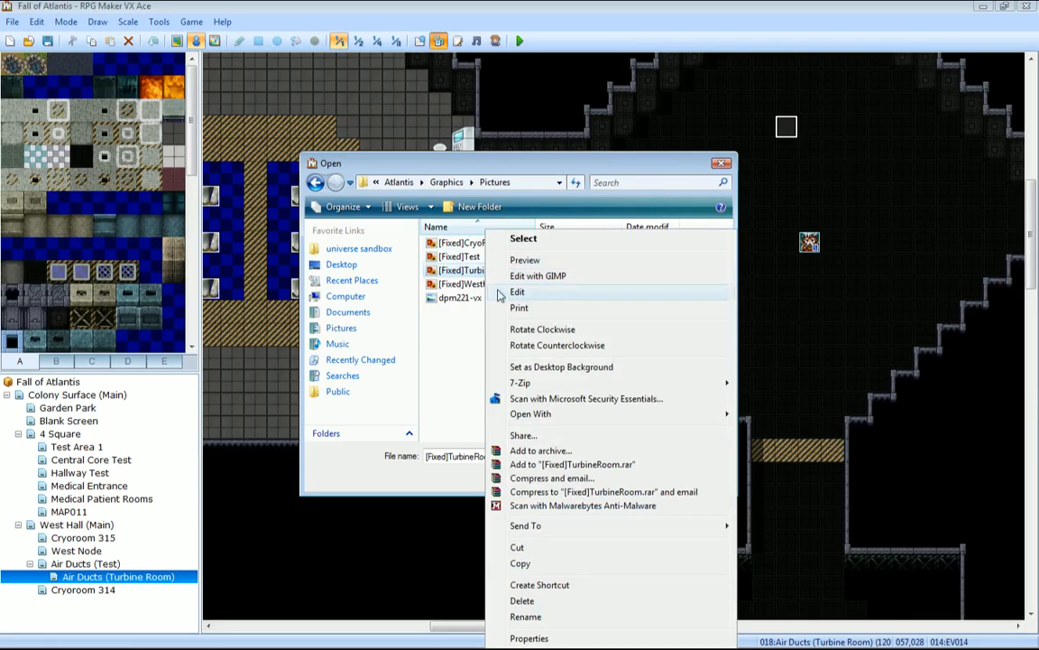
pyautogui.click(520, 563)
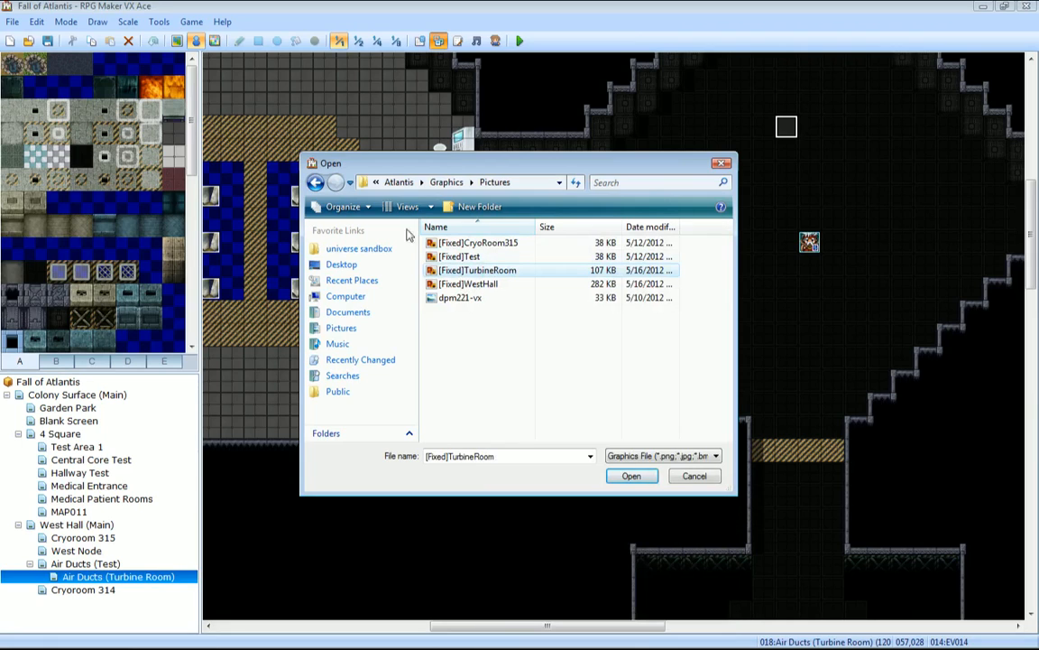
# Paste the copied [Fixed]TurbineRoom image into the project's Graphics/Parallaxes folder.
pyautogui.click(316, 185)
pyautogui.doubleClick(465, 353)
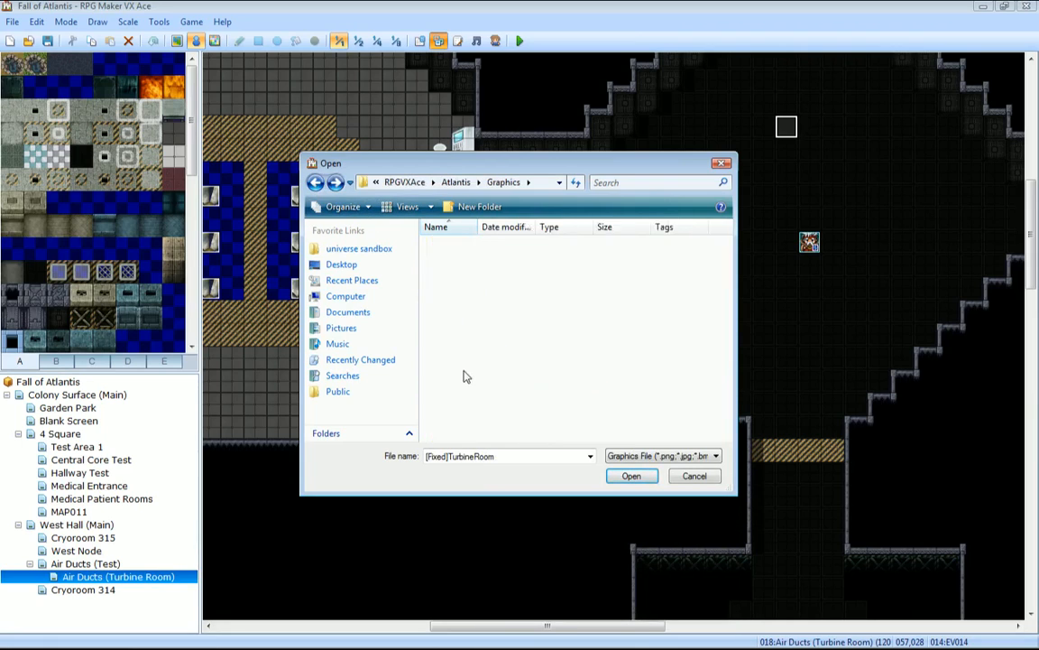
pyautogui.rightClick(478, 345)
pyautogui.click(505, 431)
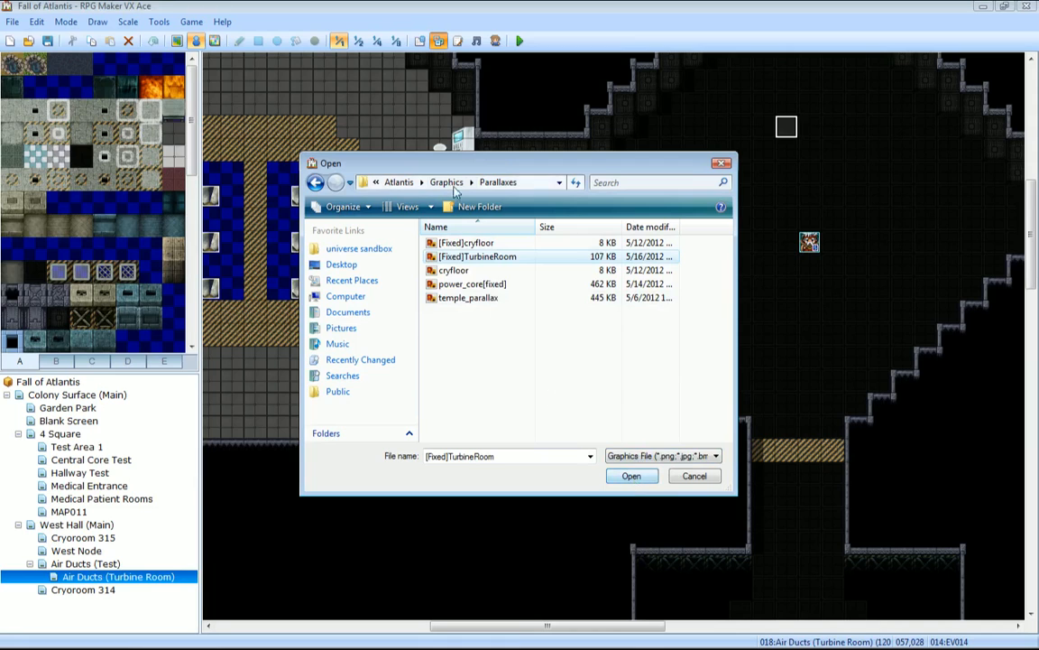
# Import [Fixed]TurbineRoom as a parallax graphic and close the Resource Manager.
pyautogui.click(631, 476)
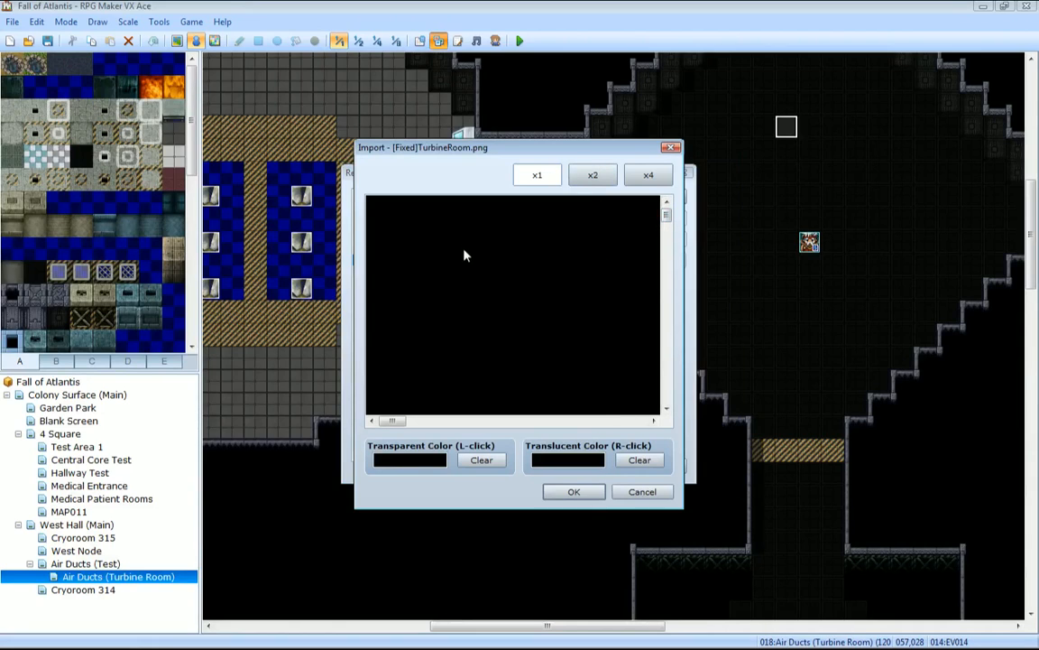
pyautogui.click(575, 491)
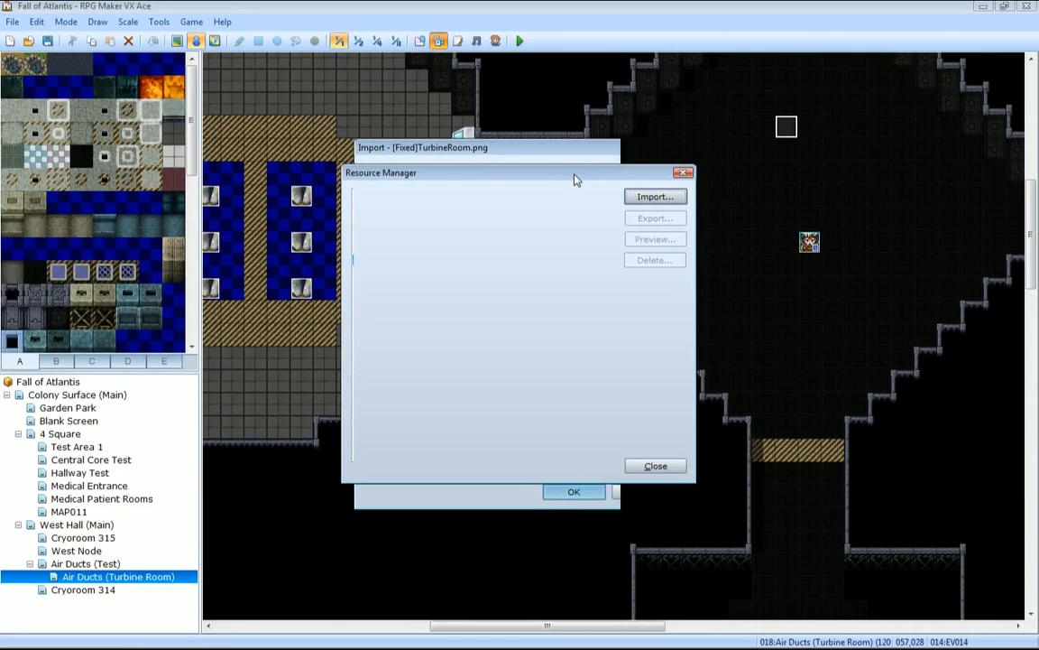
pyautogui.click(653, 467)
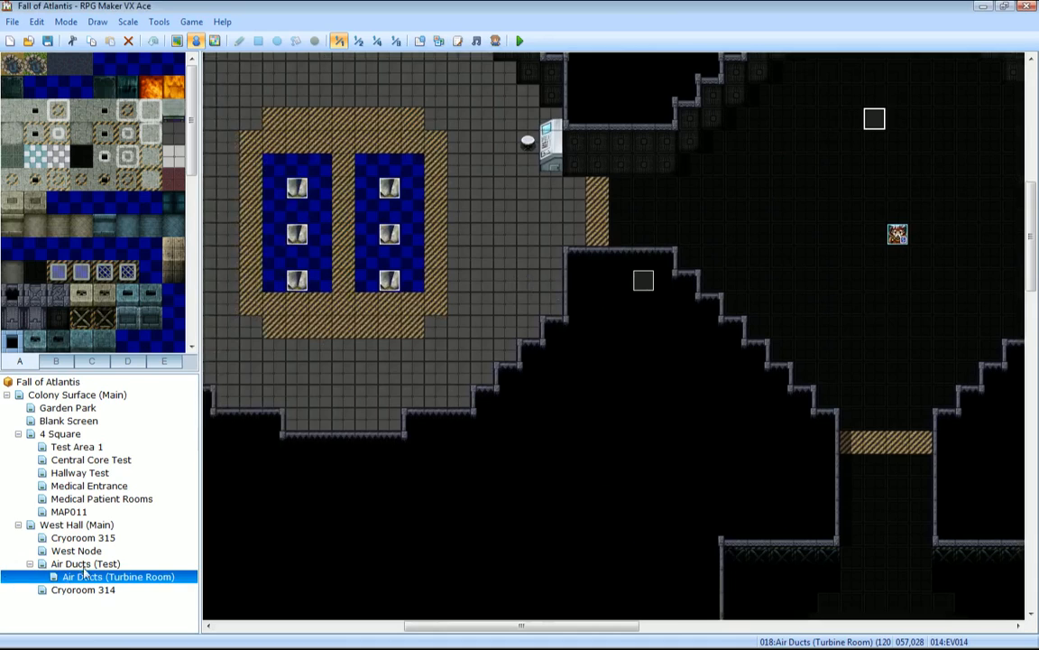
# Set the Air Ducts (Turbine Room) map's parallax background graphic to [Fixed]TurbineRoom and add the map note <fixed parallax>.
pyautogui.rightClick(84, 568)
pyautogui.click(84, 576)
pyautogui.rightClick(84, 575)
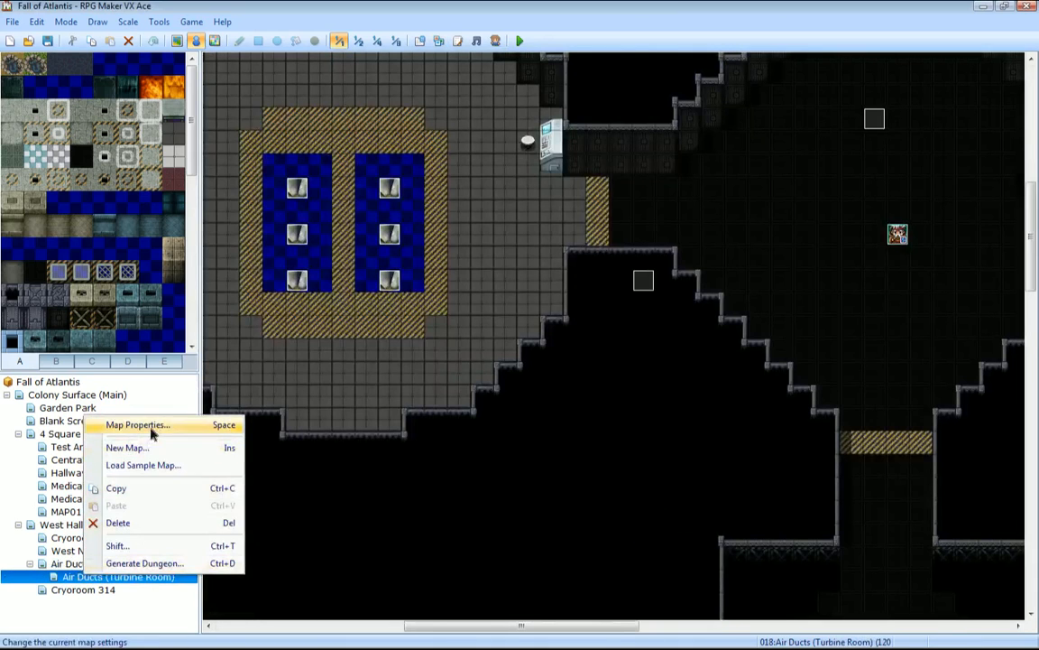
pyautogui.click(151, 428)
pyautogui.click(364, 372)
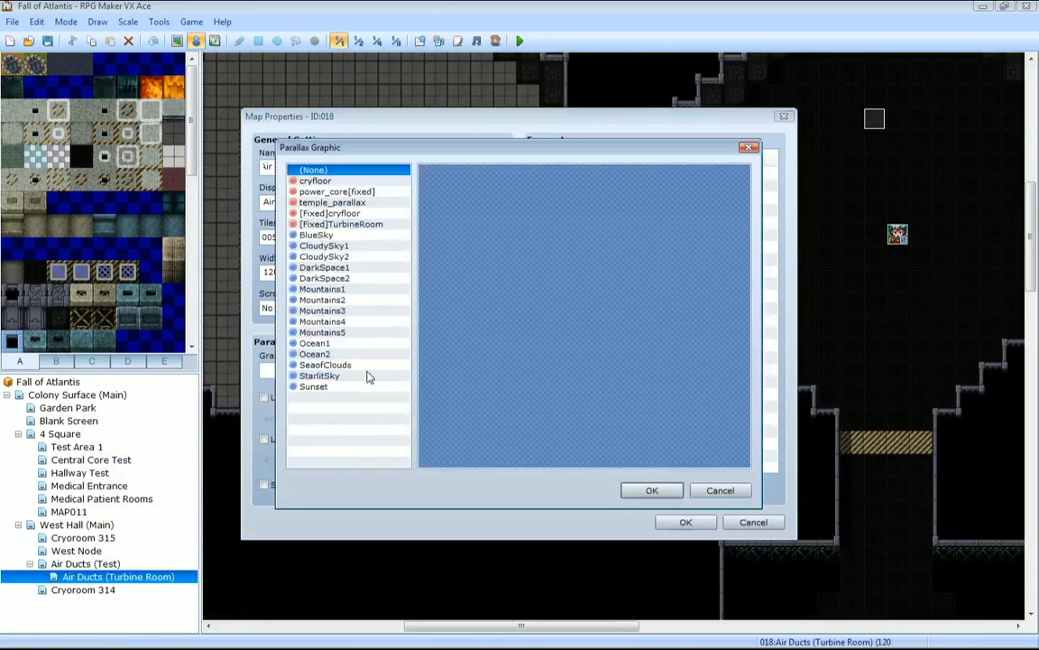
pyautogui.click(350, 225)
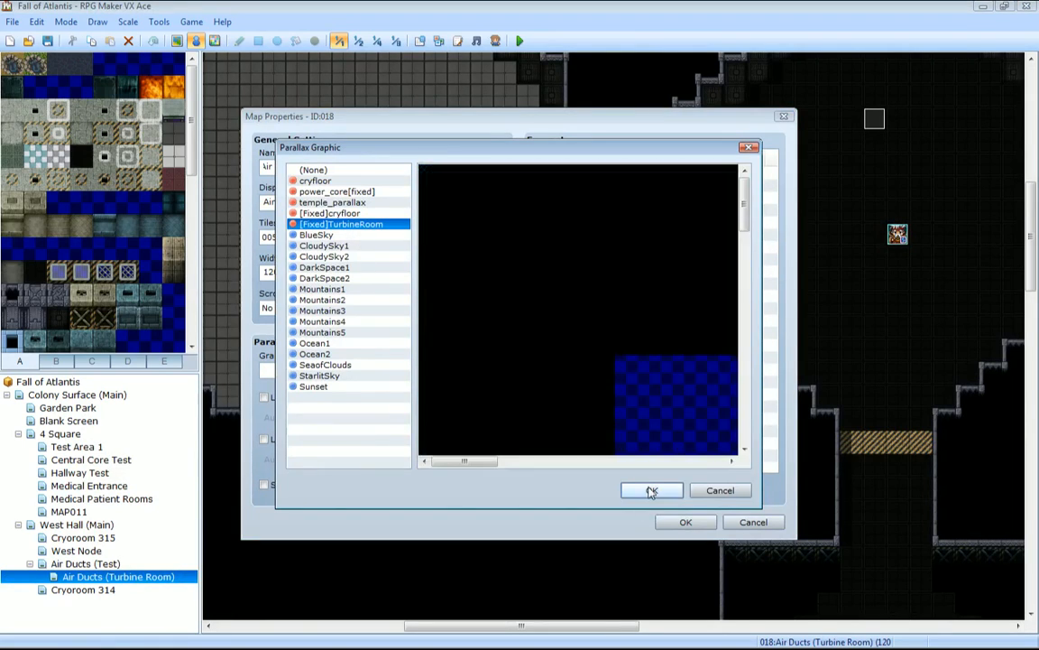
pyautogui.click(651, 490)
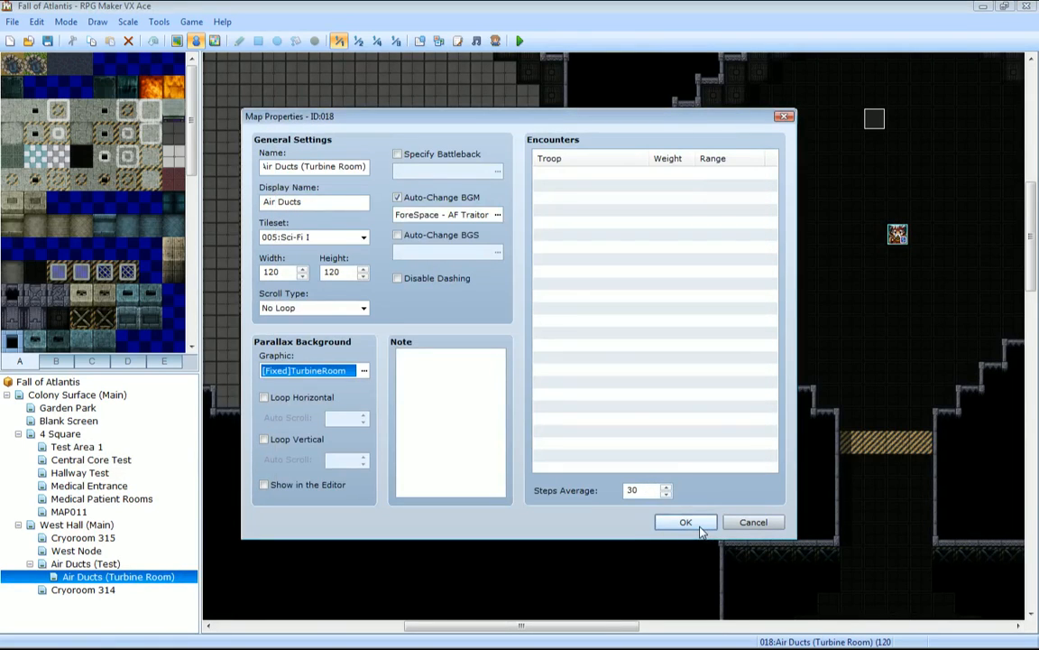
pyautogui.click(431, 393)
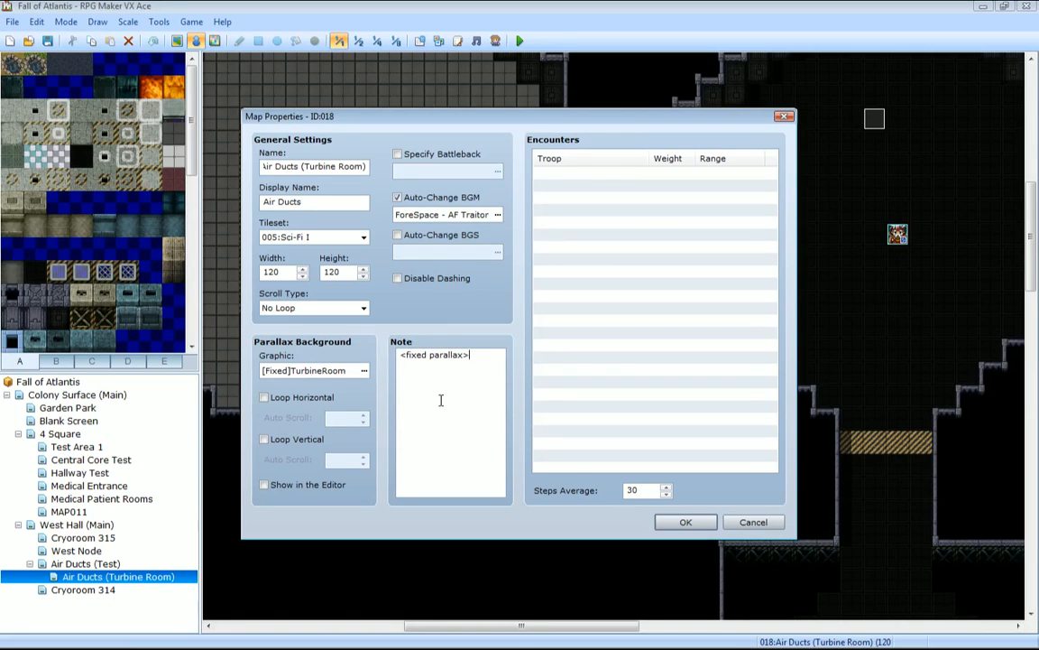
pyautogui.click(685, 522)
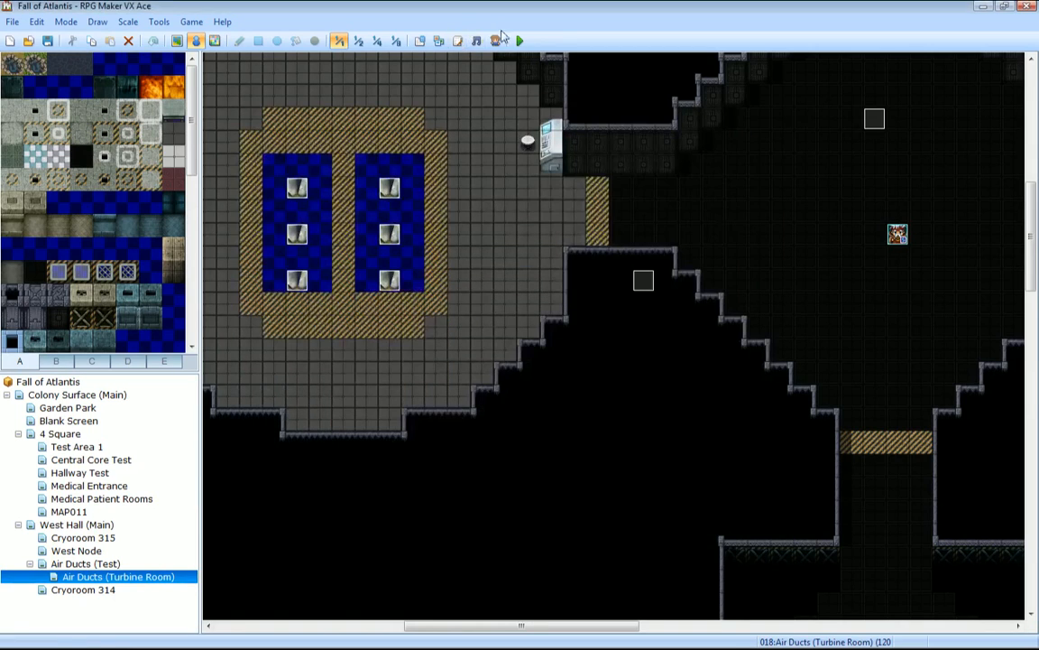
# Playtest a new game with the project changes saved and walk left to the turbines, examining how the grates appear over them.
pyautogui.click(512, 45)
pyautogui.press('Return')
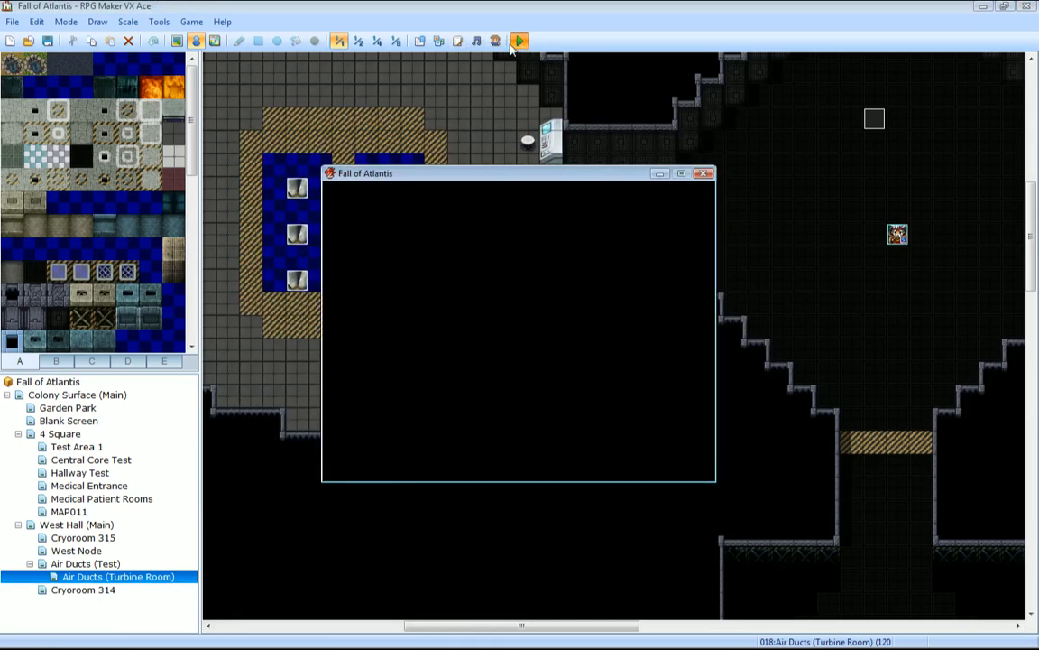
pyautogui.press('Return')
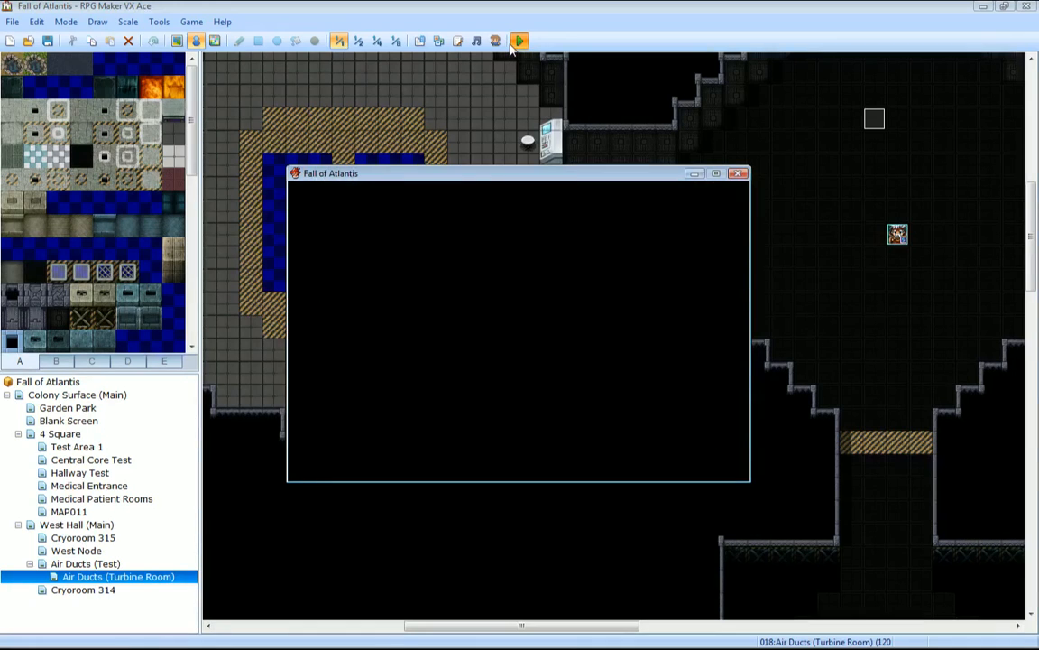
pyautogui.hotkey('shift', 'Left')
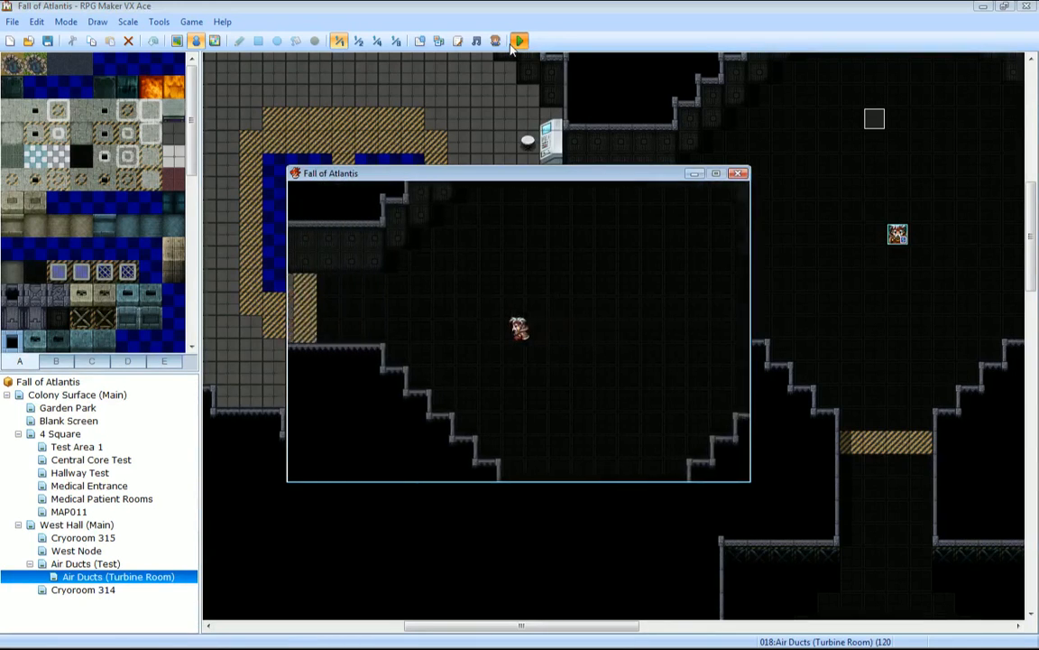
pyautogui.press('Left')
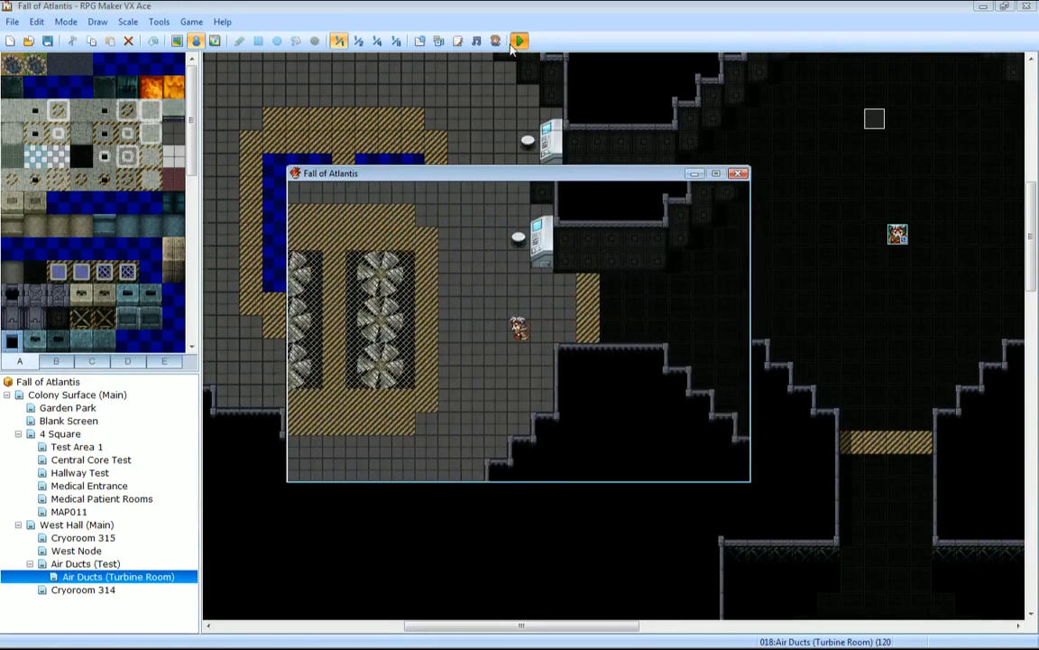
pyautogui.press('Right')
pyautogui.press('Down')
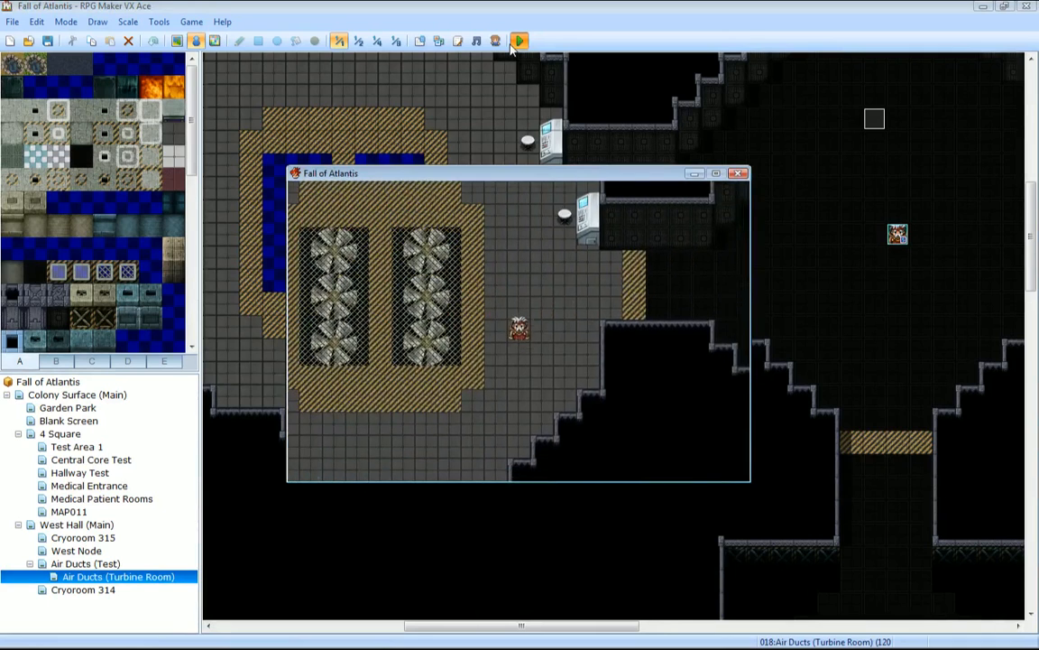
pyautogui.press('Down')
pyautogui.press('Left')
pyautogui.click(738, 175)
# Delete the picture overlay event EV014 at 057,028 and start a playtest with the project changes saved.
pyautogui.click(873, 118)
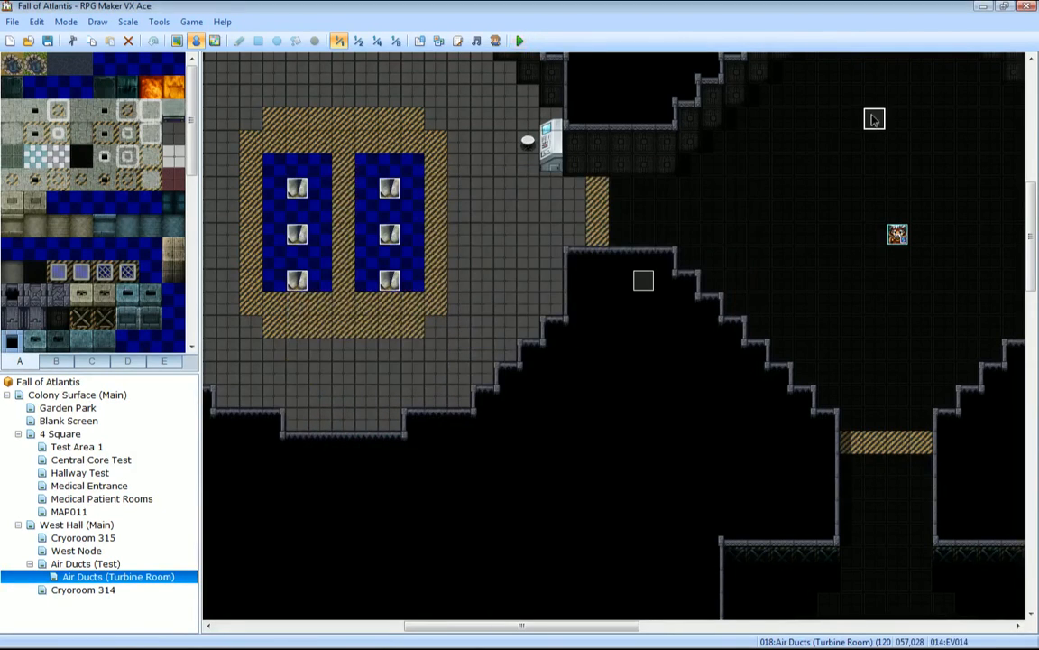
pyautogui.press('Delete')
pyautogui.click(520, 40)
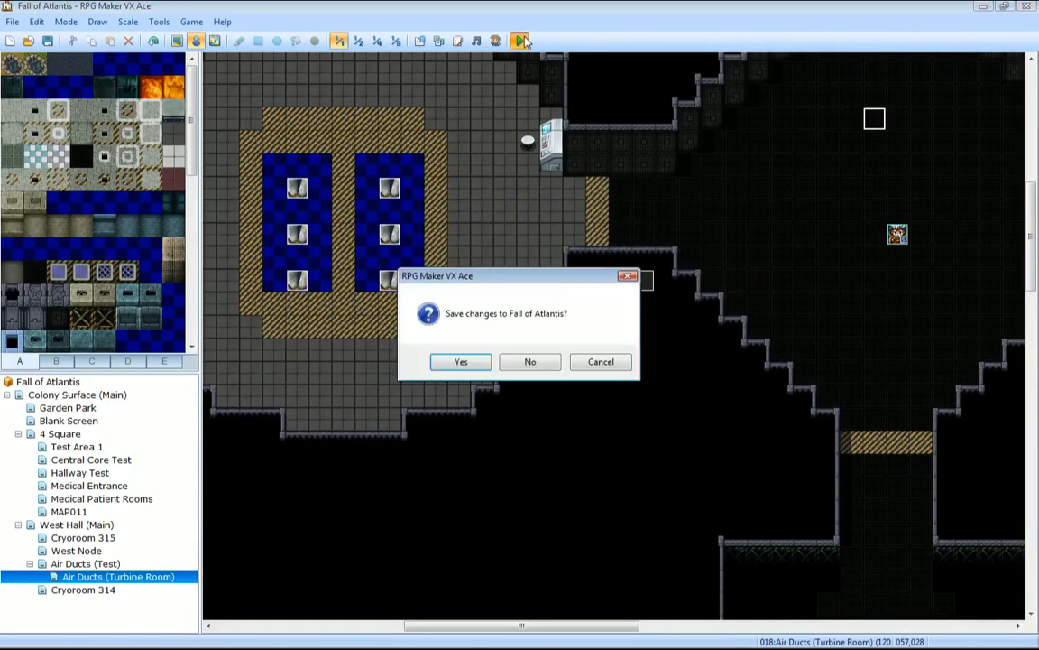
pyautogui.press('Return')
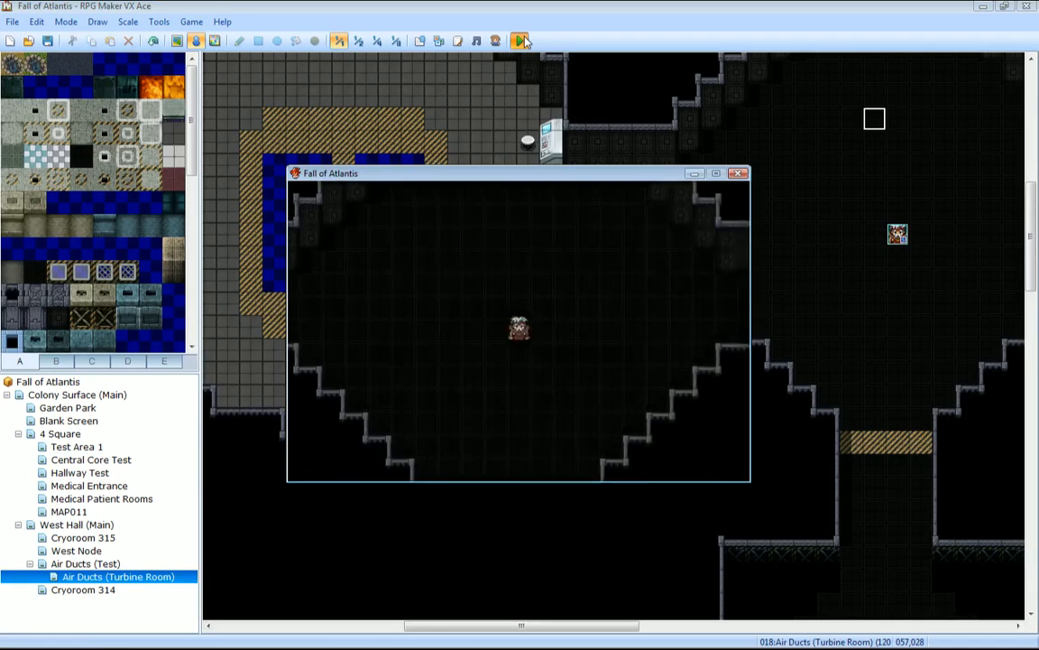
# Walk left and across the turbine grates in the playtest to examine how the turbines overlap the character, ending the game when done.
pyautogui.press('Left')
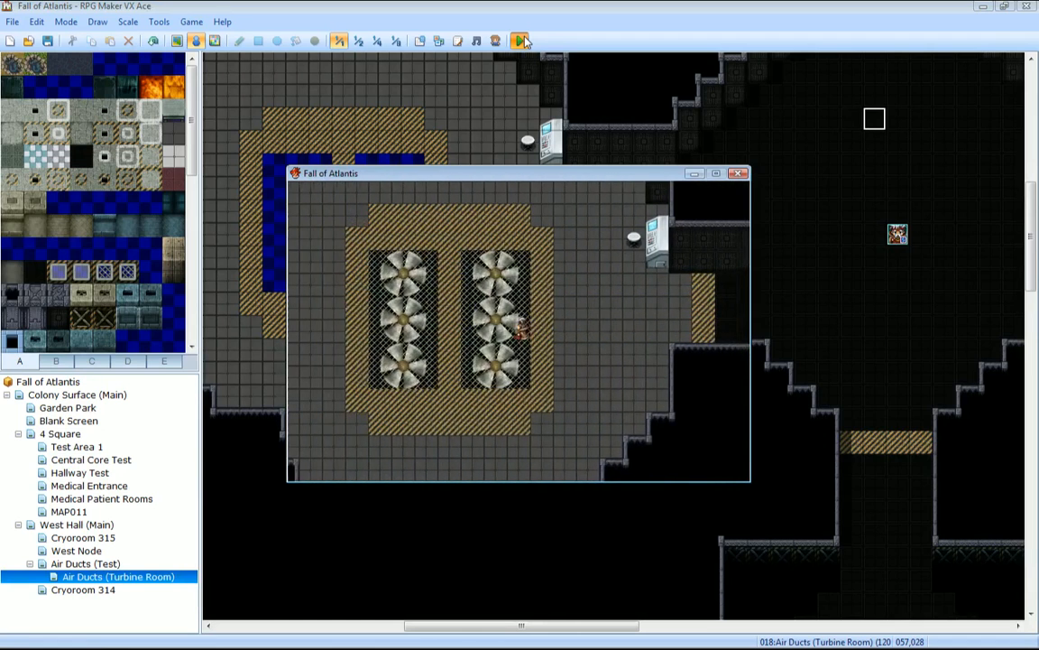
pyautogui.press('Down')
pyautogui.press('Up')
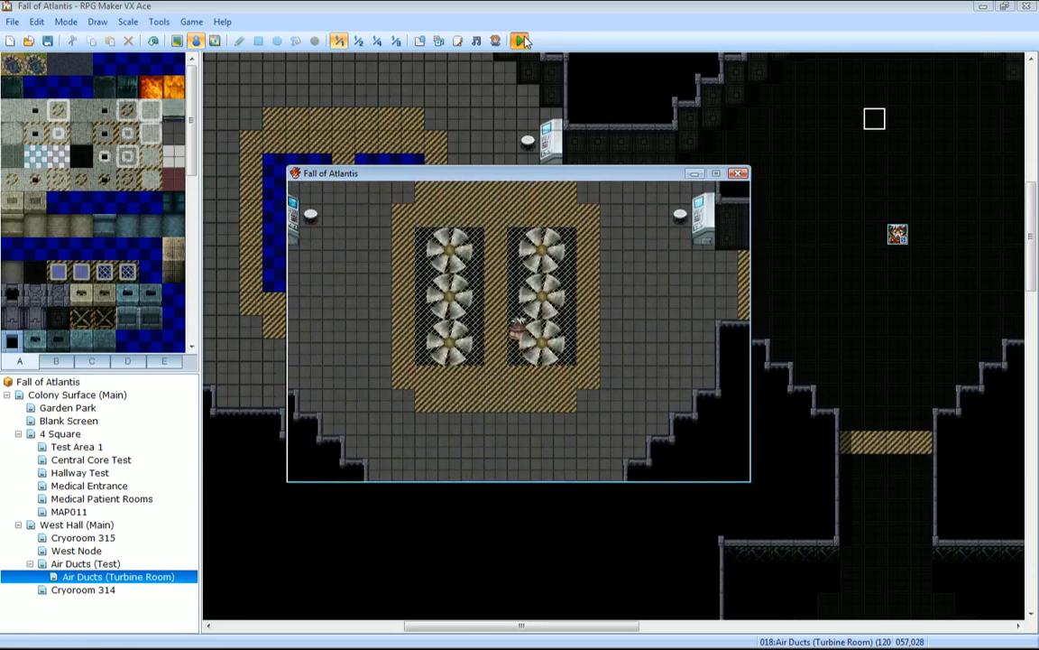
pyautogui.press('Down')
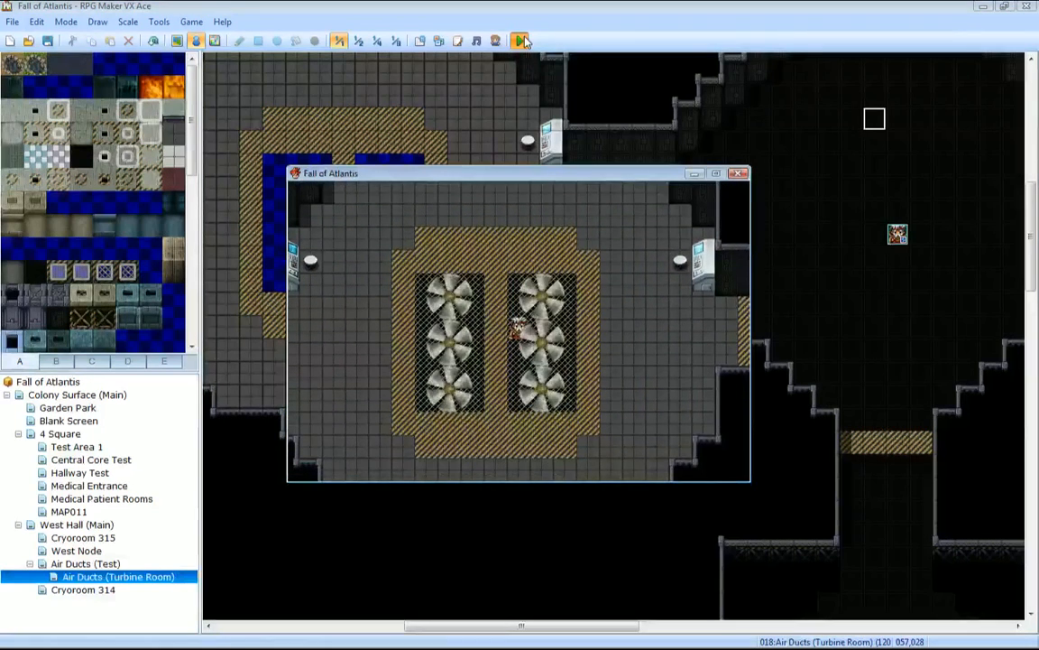
pyautogui.press('Left')
pyautogui.press('Up')
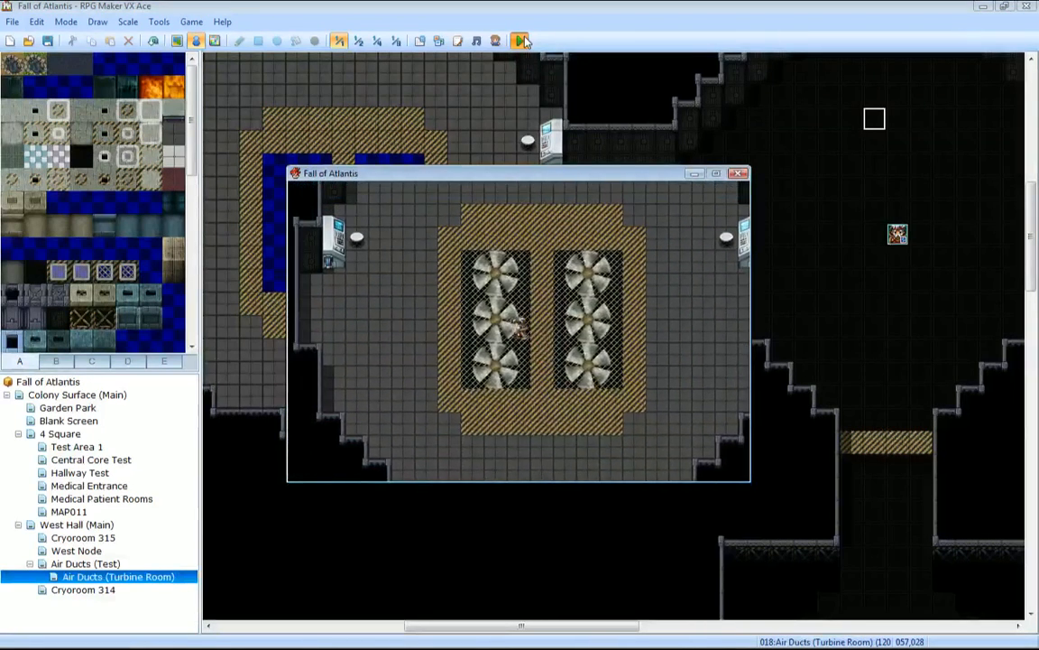
pyautogui.press('Down')
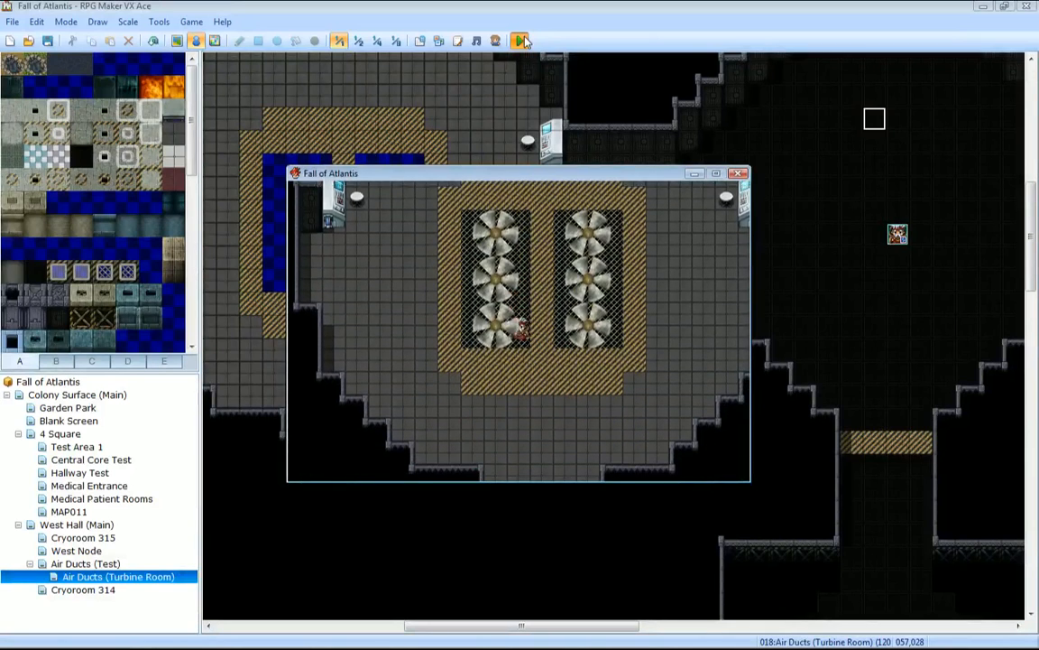
pyautogui.click(741, 174)
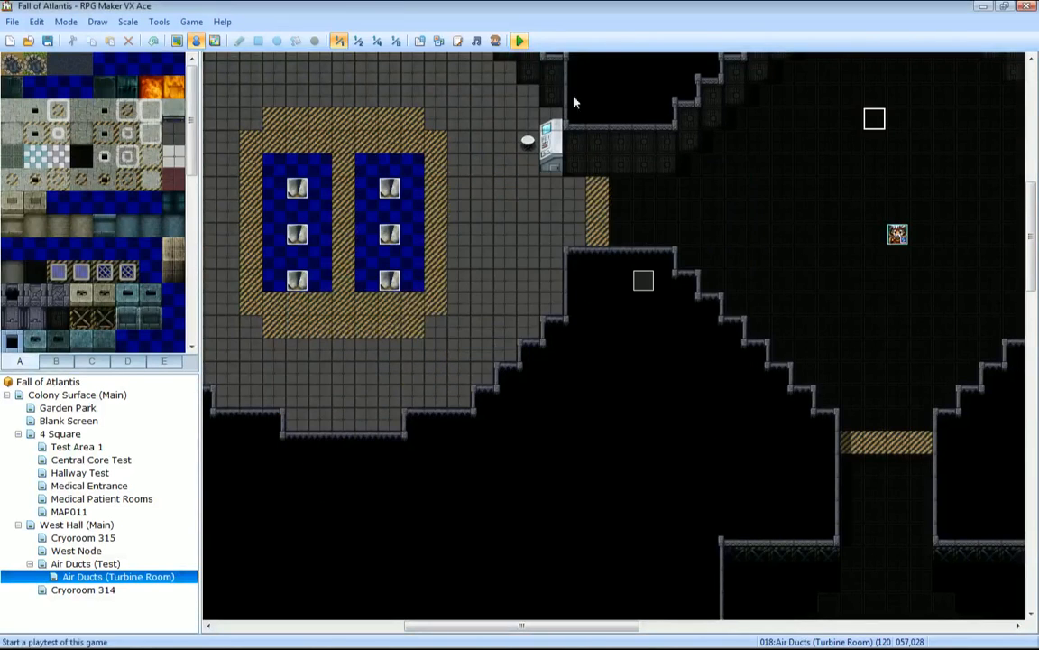
# Look through tile sets B to E of the Sci-Fi I tileset in the database and their passage settings.
pyautogui.press('F9')
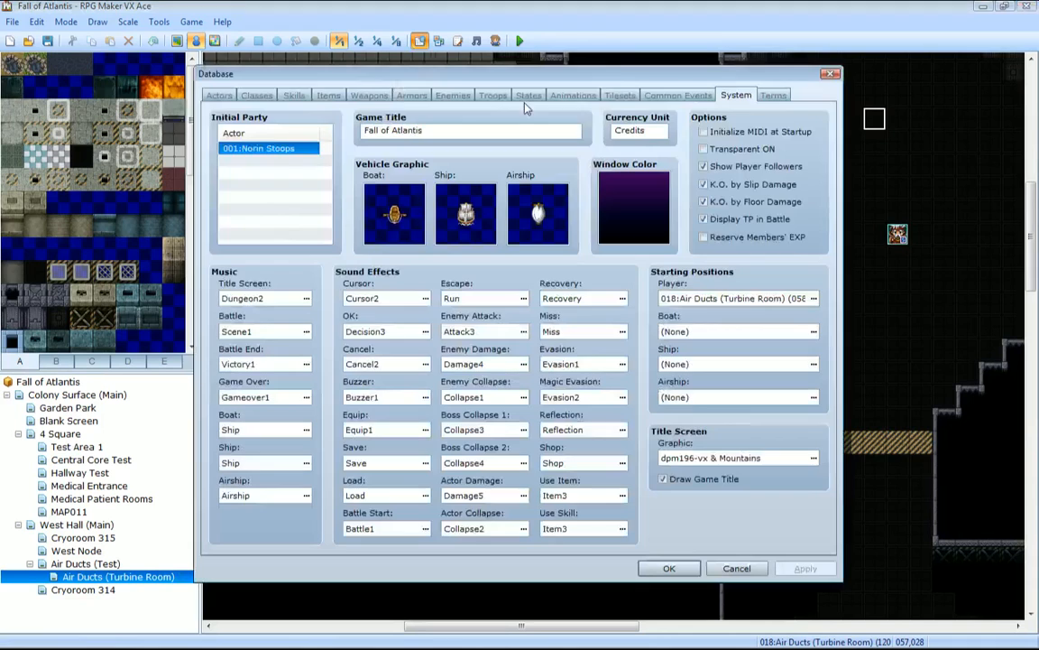
pyautogui.click(618, 95)
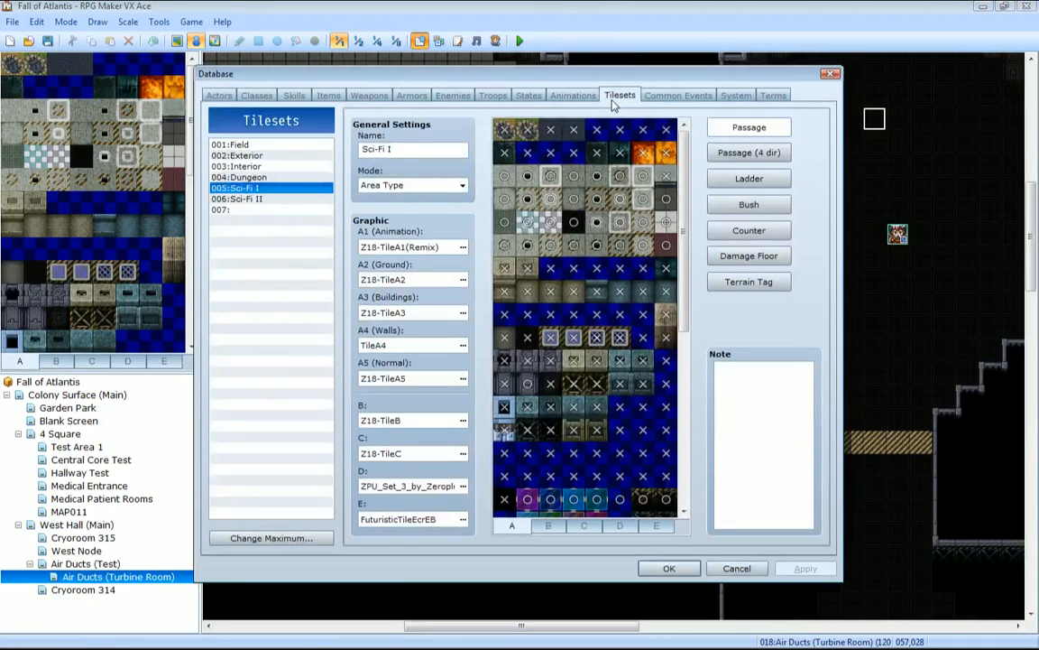
pyautogui.click(548, 525)
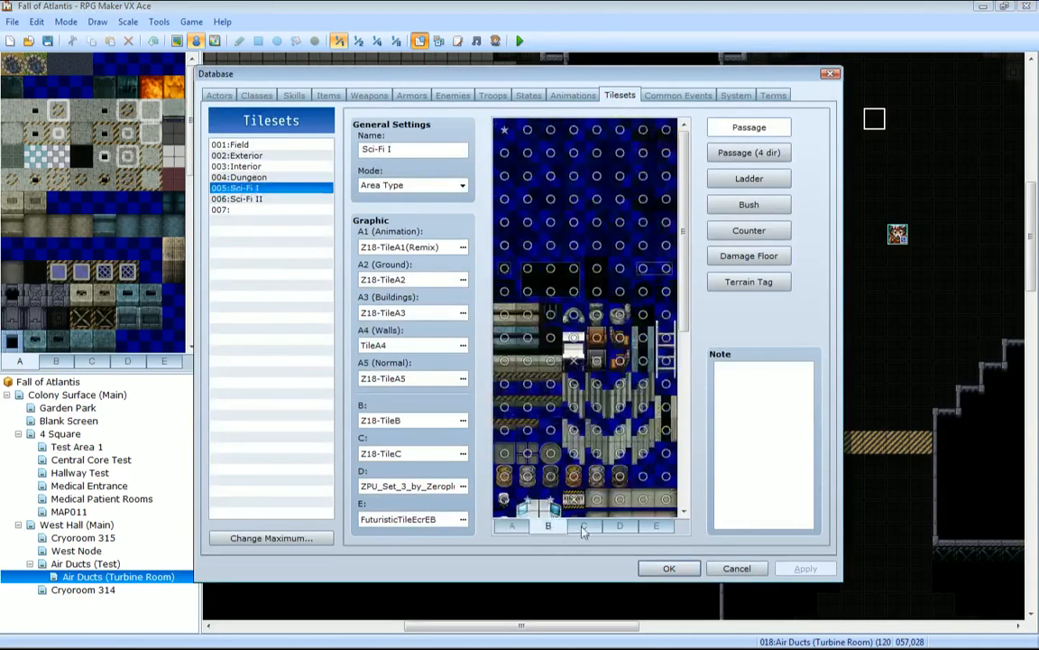
pyautogui.click(584, 524)
pyautogui.click(620, 524)
pyautogui.moveTo(683, 269); pyautogui.dragTo(690, 467)
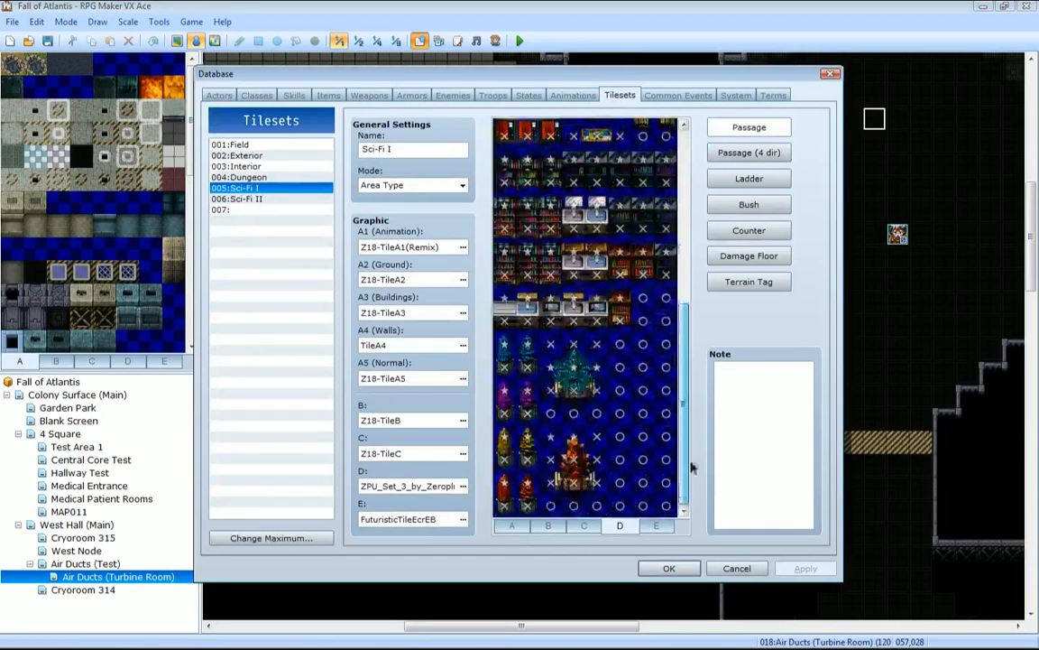
pyautogui.click(659, 528)
pyautogui.moveTo(685, 264); pyautogui.dragTo(703, 438)
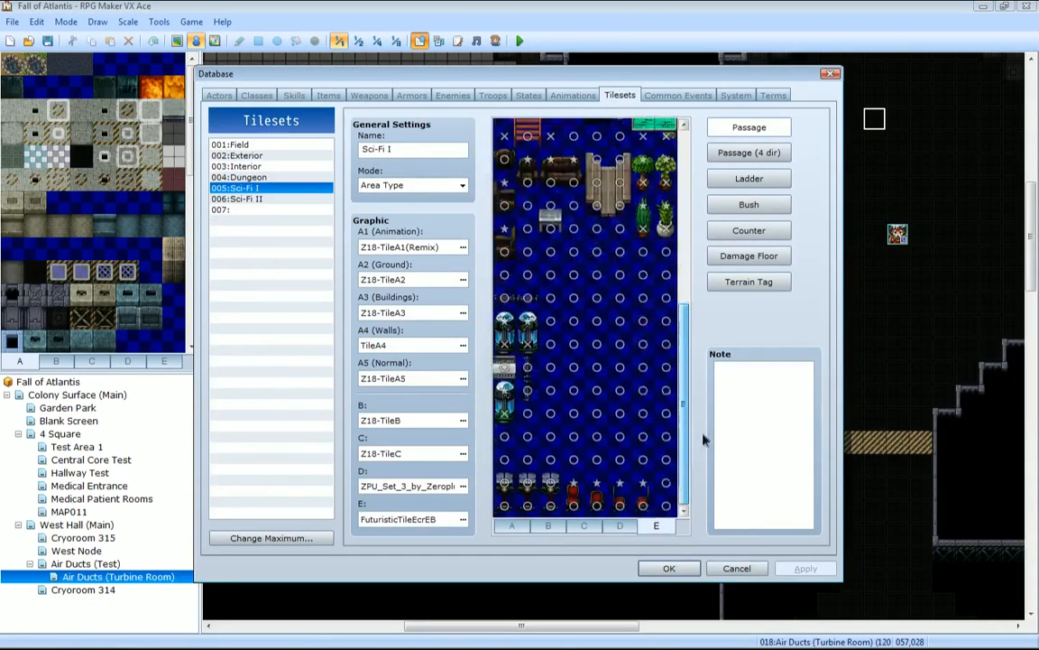
pyautogui.click(584, 526)
pyautogui.moveTo(685, 266); pyautogui.dragTo(687, 438)
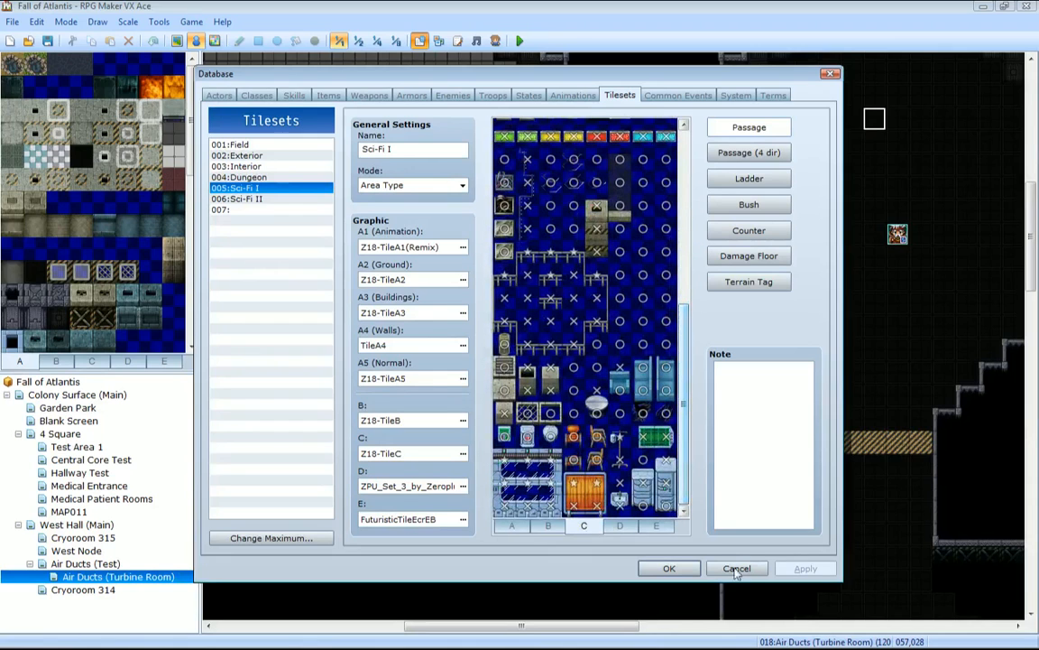
pyautogui.click(669, 567)
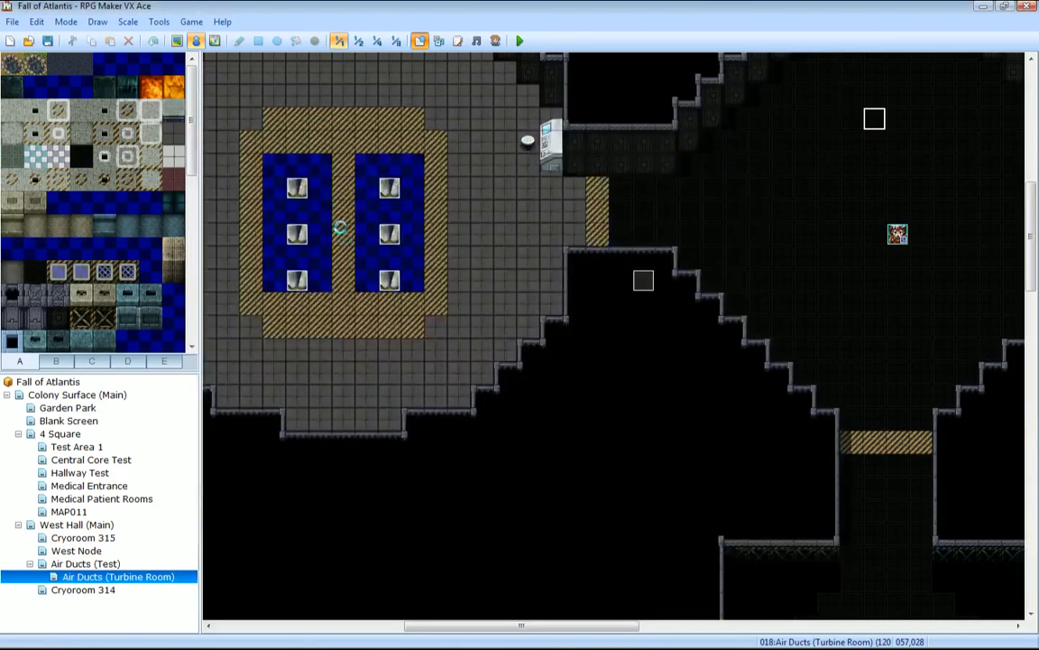
# Set the priority on page 1 of the two upper turbine events, EV008 and EV002, to Below Characters.
pyautogui.doubleClick(299, 199)
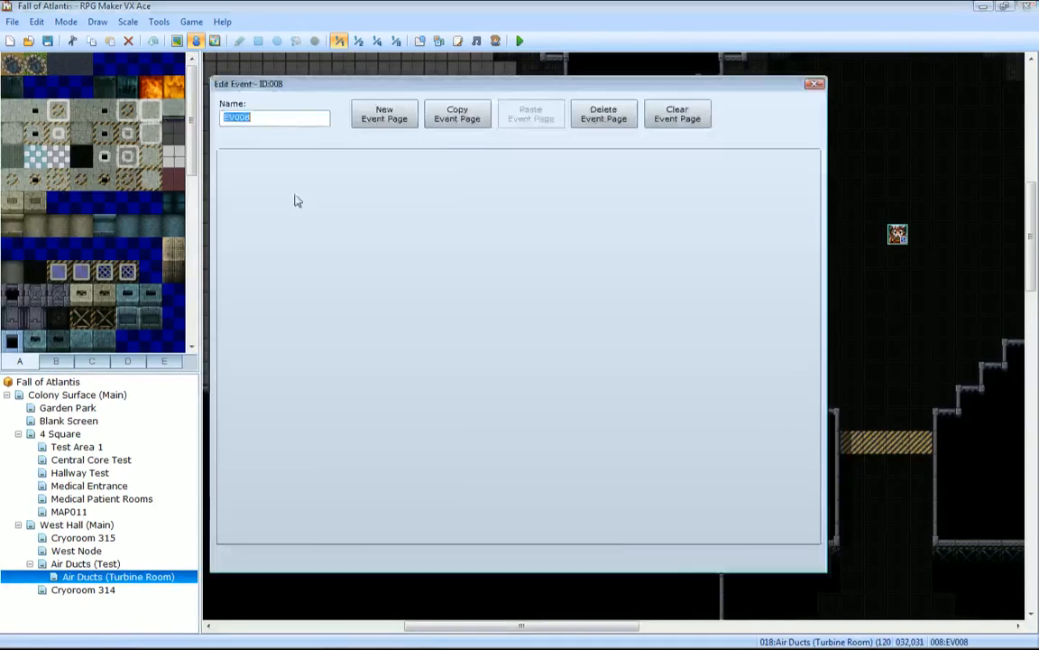
pyautogui.click(384, 470)
pyautogui.click(378, 486)
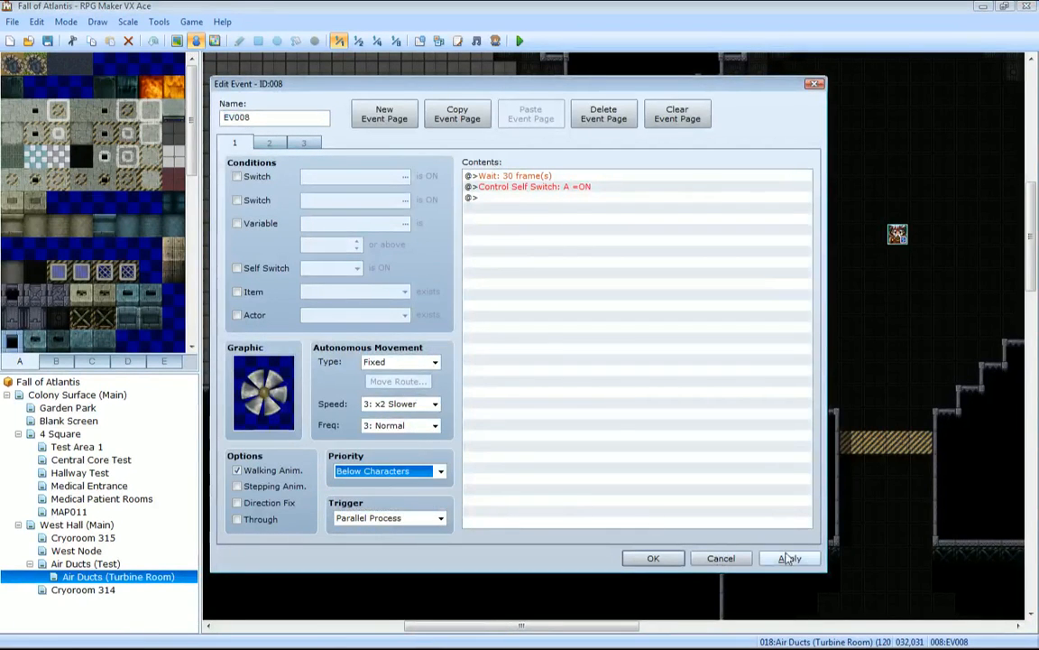
pyautogui.click(655, 558)
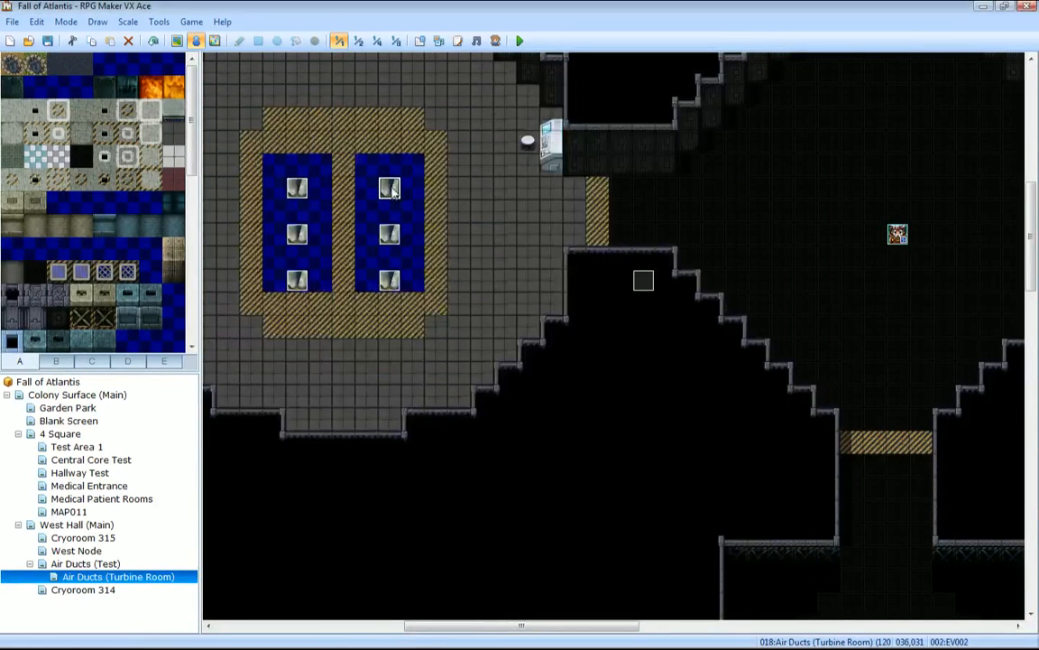
pyautogui.doubleClick(391, 201)
pyautogui.click(435, 471)
pyautogui.click(421, 488)
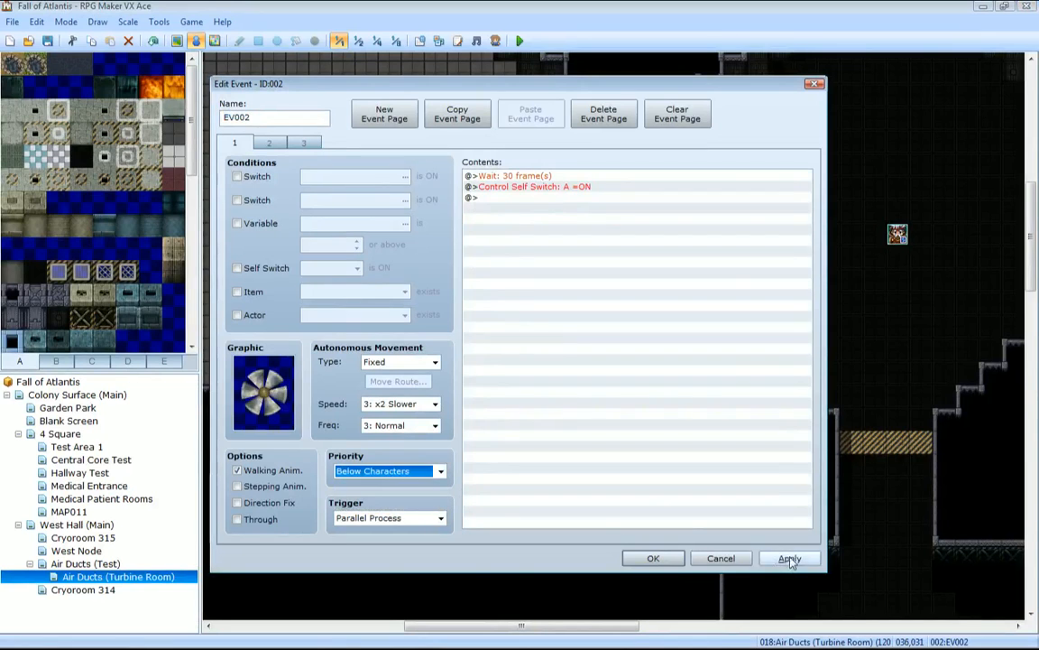
pyautogui.click(655, 558)
# Set page 1 of the middle turbine event EV006 at 032,033 to Below Characters priority and recheck the event.
pyautogui.doubleClick(298, 237)
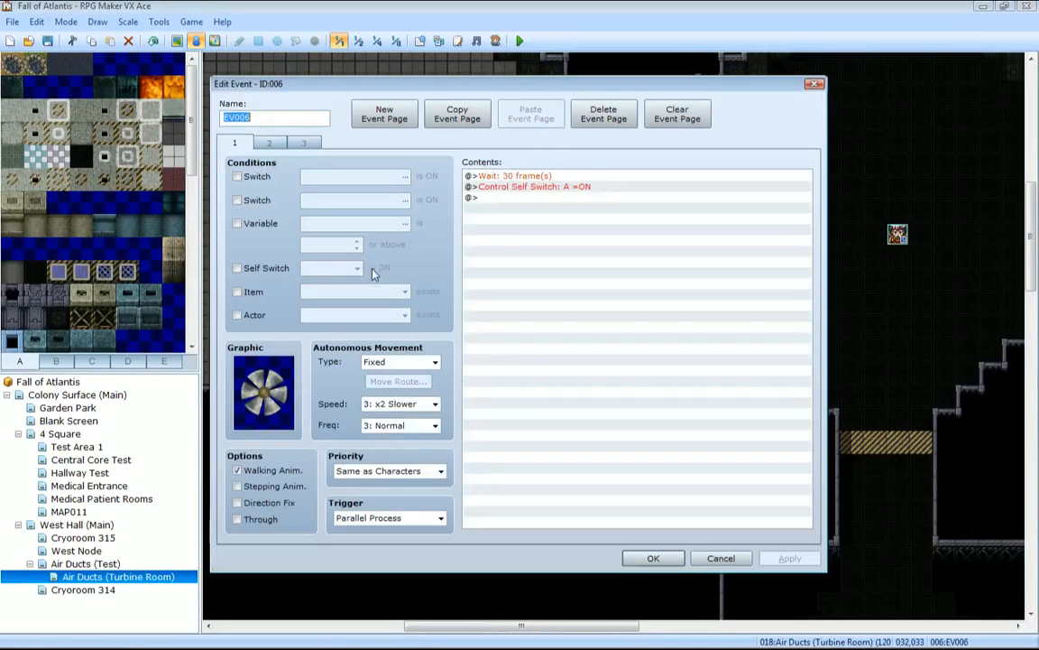
pyautogui.click(402, 471)
pyautogui.click(401, 471)
pyautogui.click(399, 476)
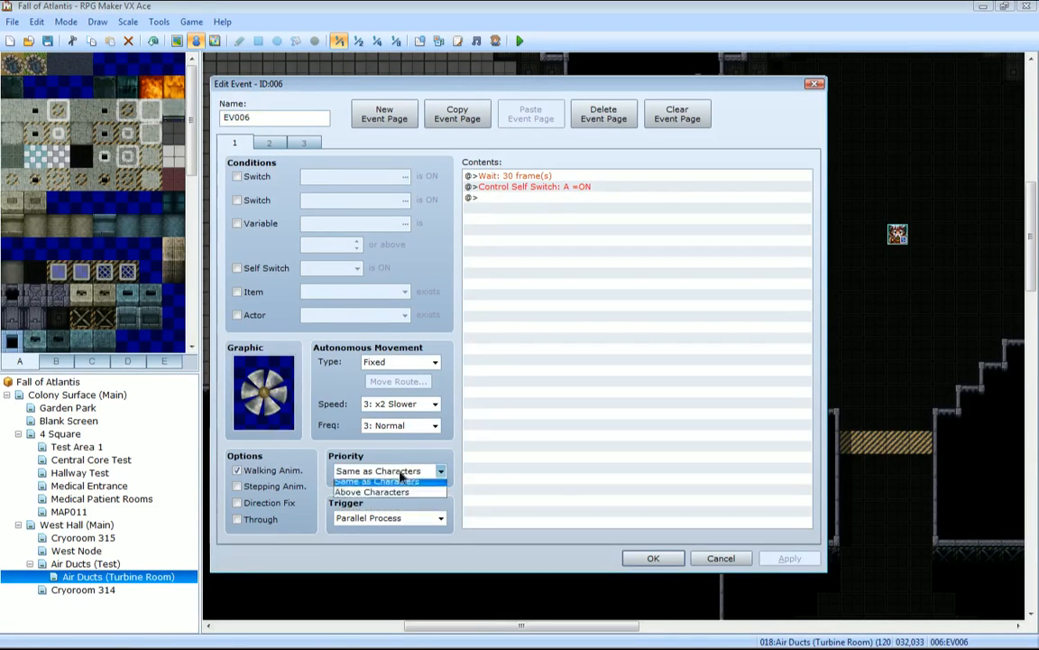
pyautogui.click(399, 490)
pyautogui.click(766, 559)
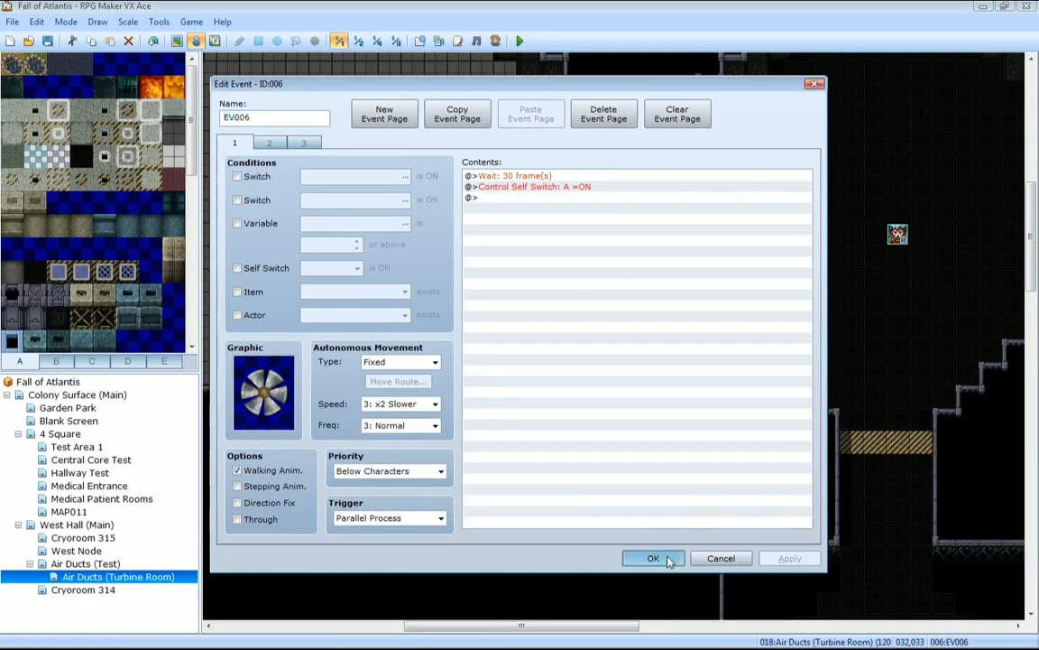
pyautogui.click(666, 557)
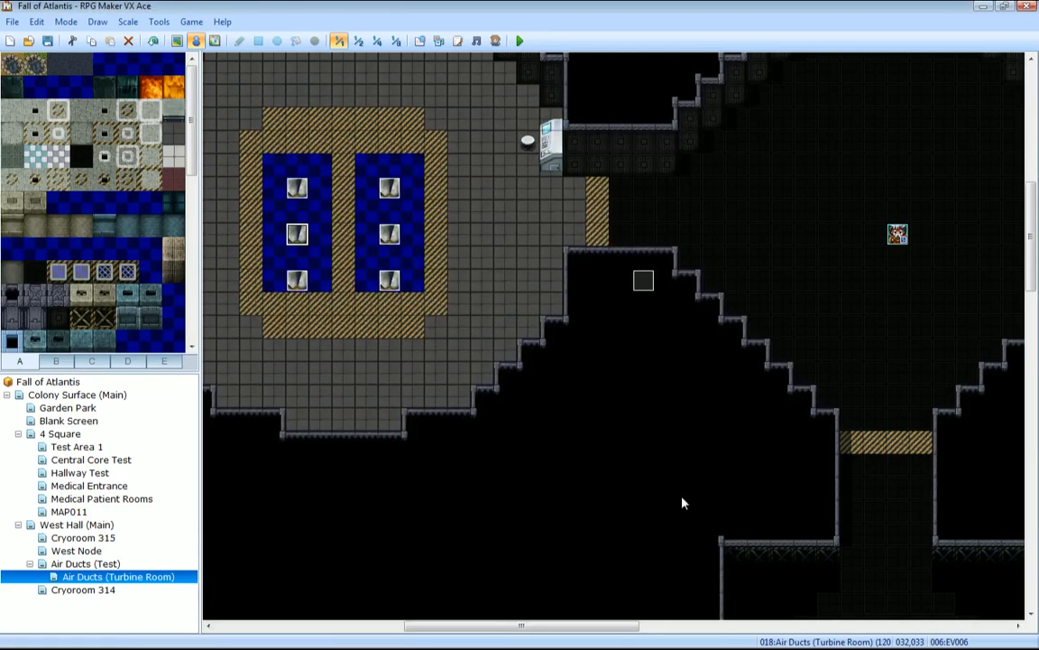
pyautogui.doubleClick(297, 236)
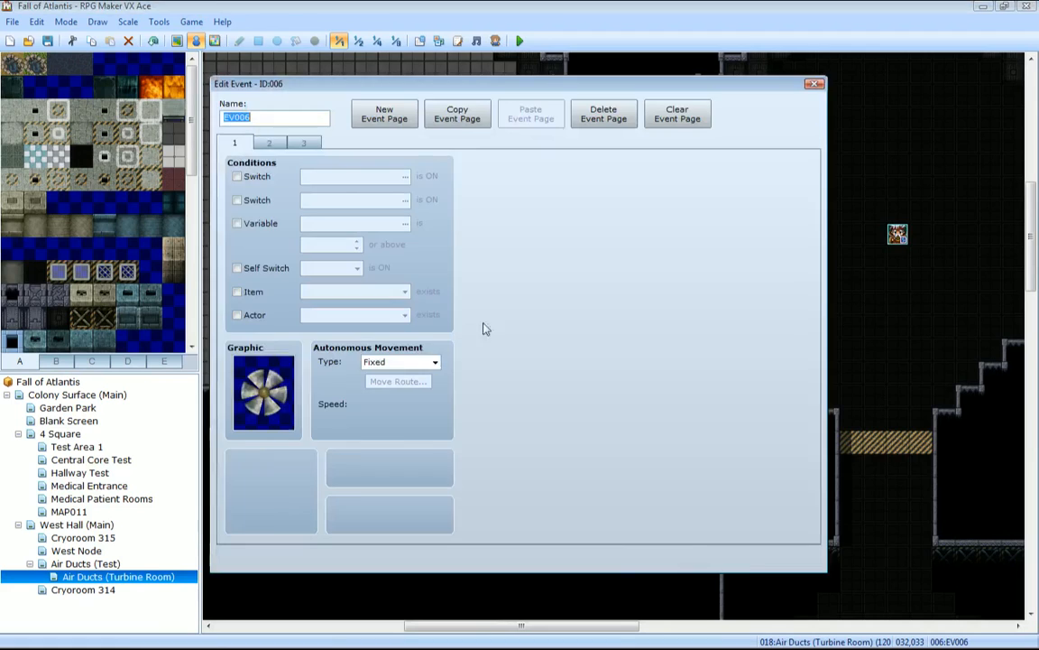
pyautogui.press('Escape')
# Set page 1 of the middle turbine event EV005 at 036,033 to Below Characters priority.
pyautogui.doubleClick(399, 240)
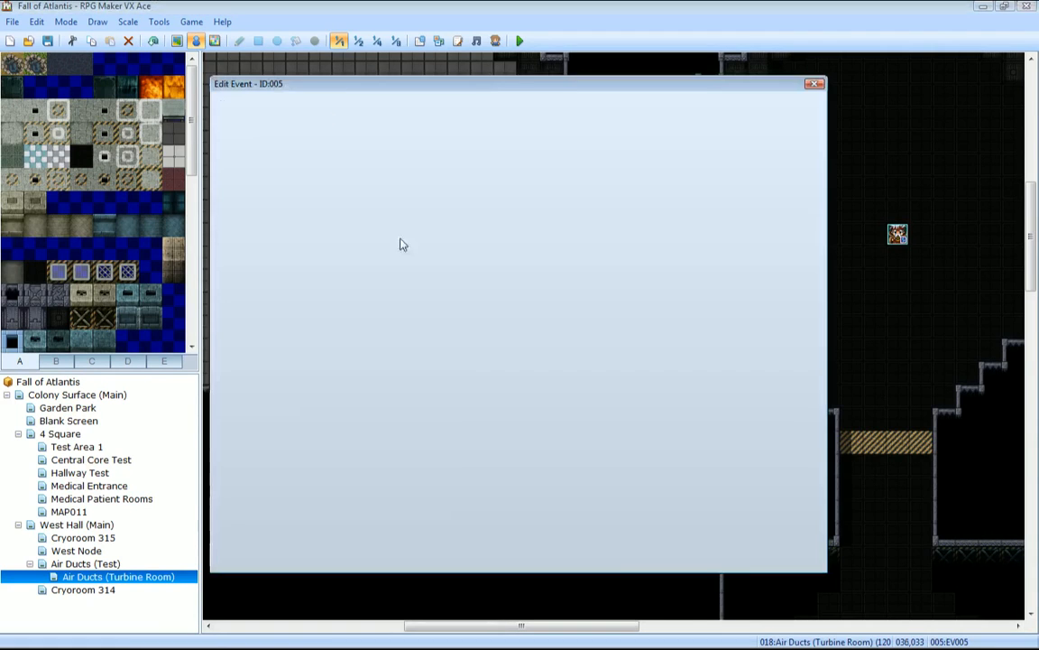
pyautogui.click(388, 470)
pyautogui.click(371, 485)
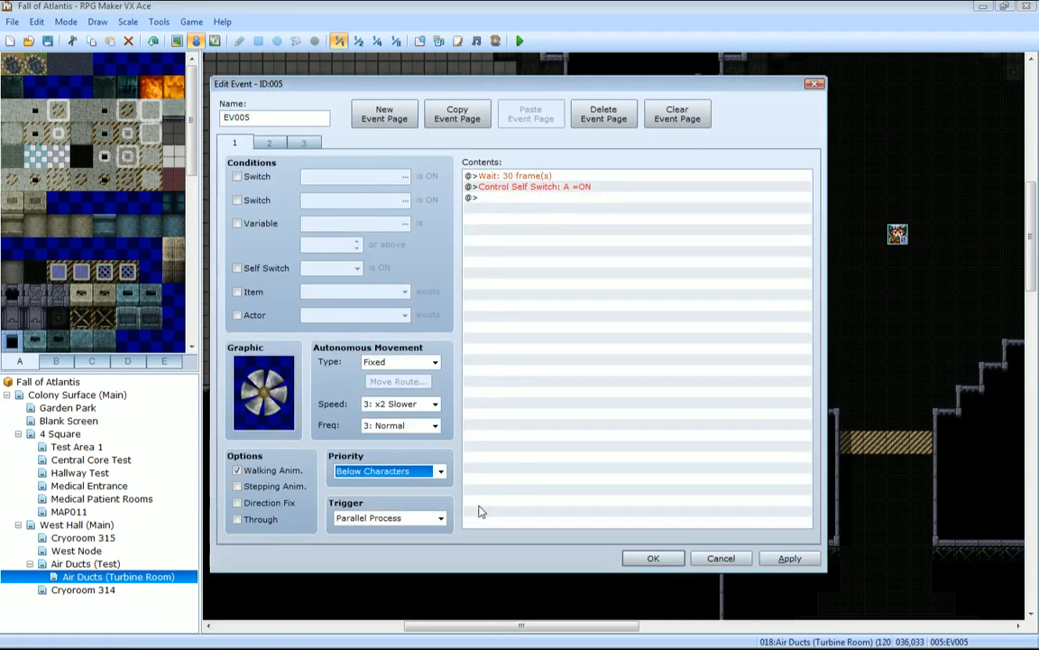
pyautogui.click(790, 558)
pyautogui.click(654, 557)
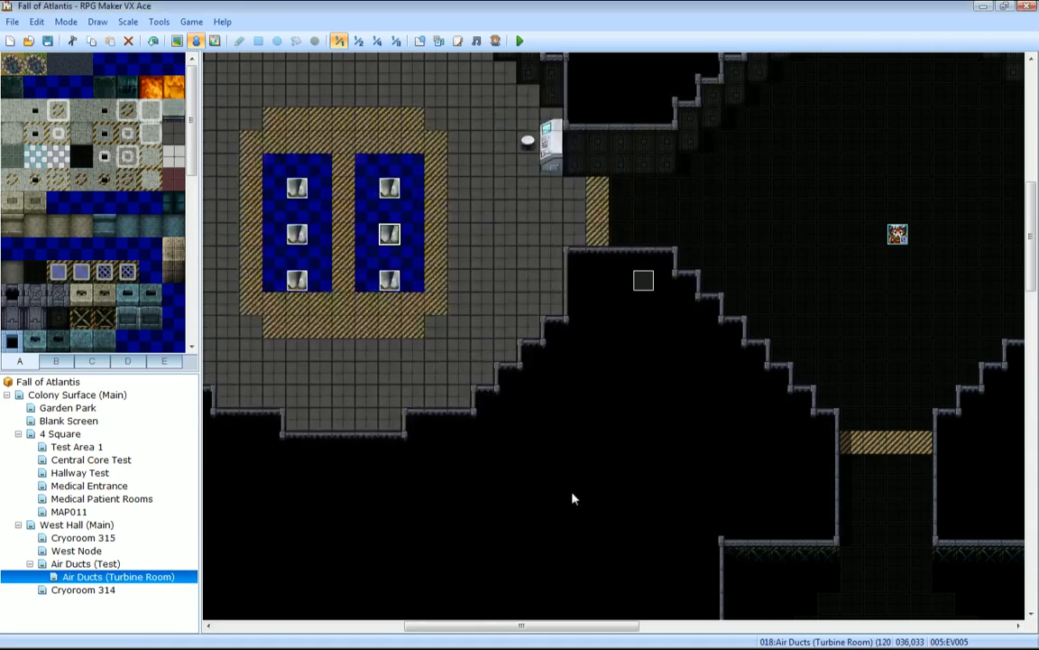
# Set the priority on page 1 of the two lower turbine events, EV004 and EV003, to Below Characters.
pyautogui.doubleClick(297, 280)
pyautogui.click(444, 470)
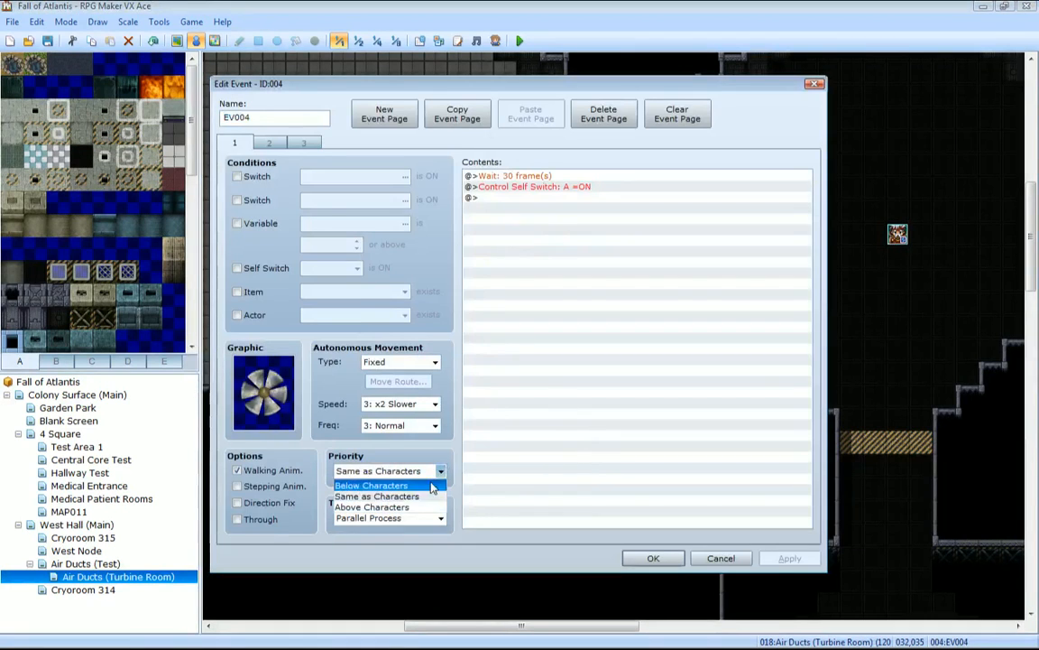
pyautogui.click(371, 485)
pyautogui.click(789, 558)
pyautogui.click(653, 557)
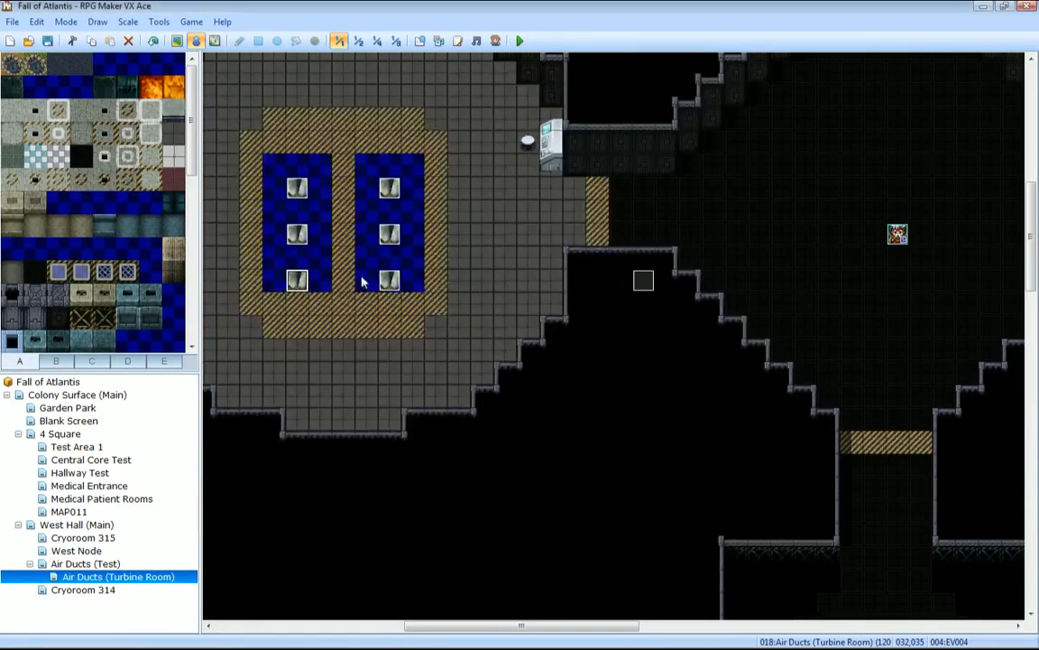
pyautogui.doubleClick(388, 279)
pyautogui.click(432, 471)
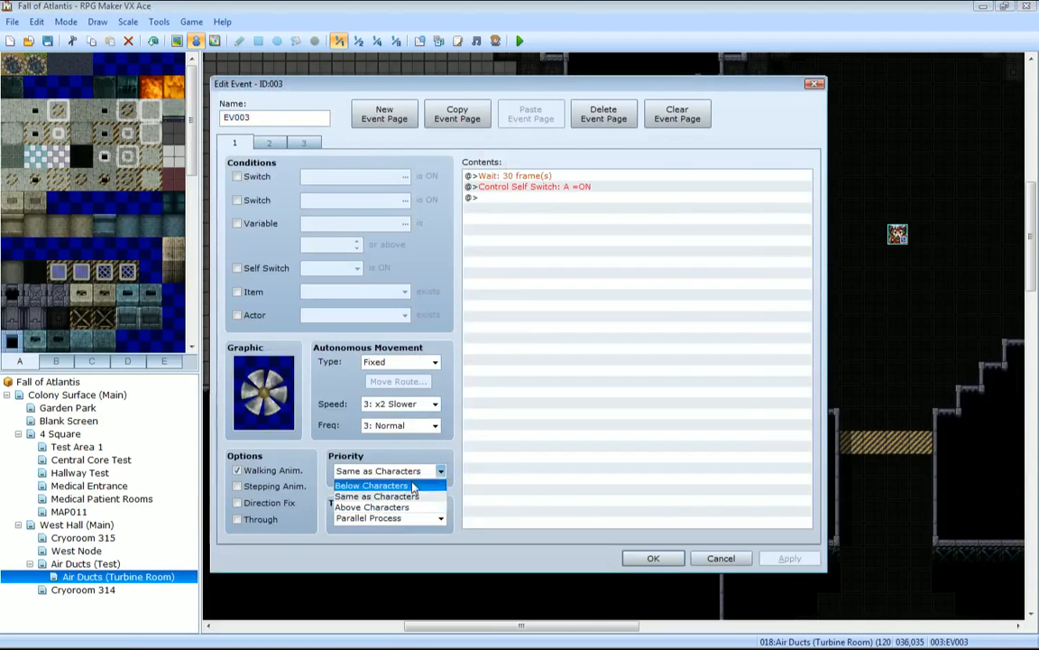
pyautogui.click(371, 484)
pyautogui.click(655, 556)
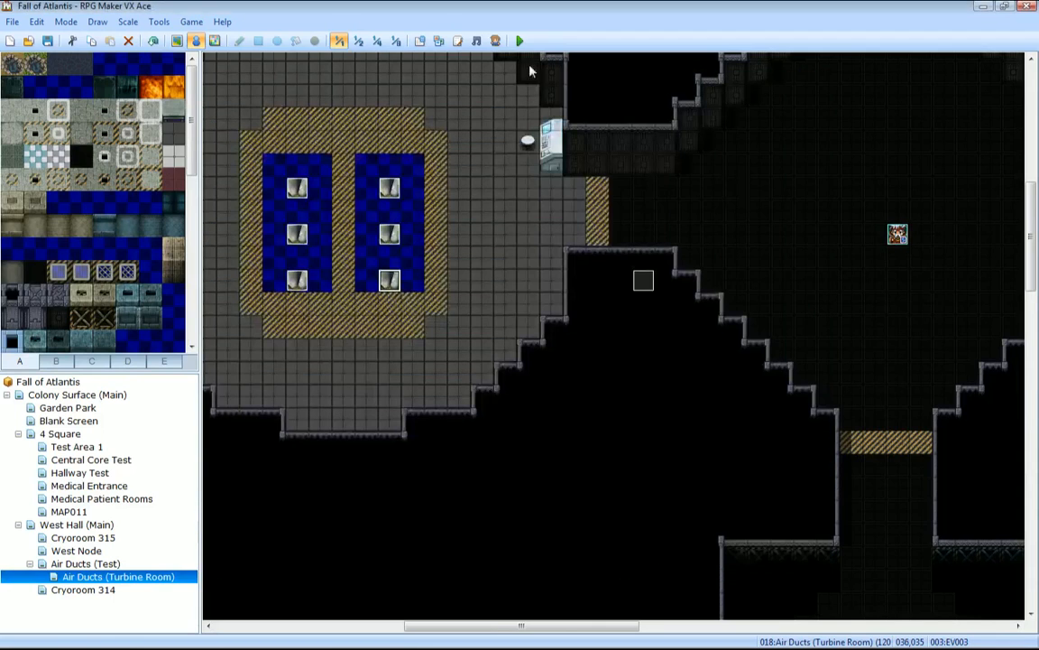
# Playtest a new game with the project changes saved and walk left onto the turbine grates.
pyautogui.click(520, 41)
pyautogui.press('Return')
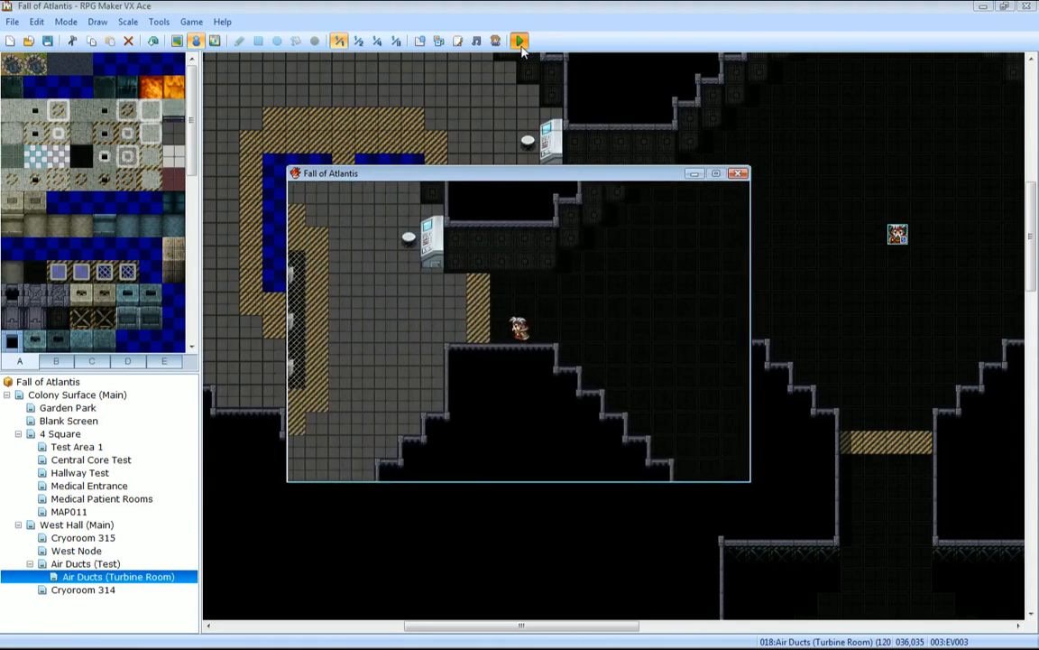
pyautogui.press('Left')
pyautogui.press('Up')
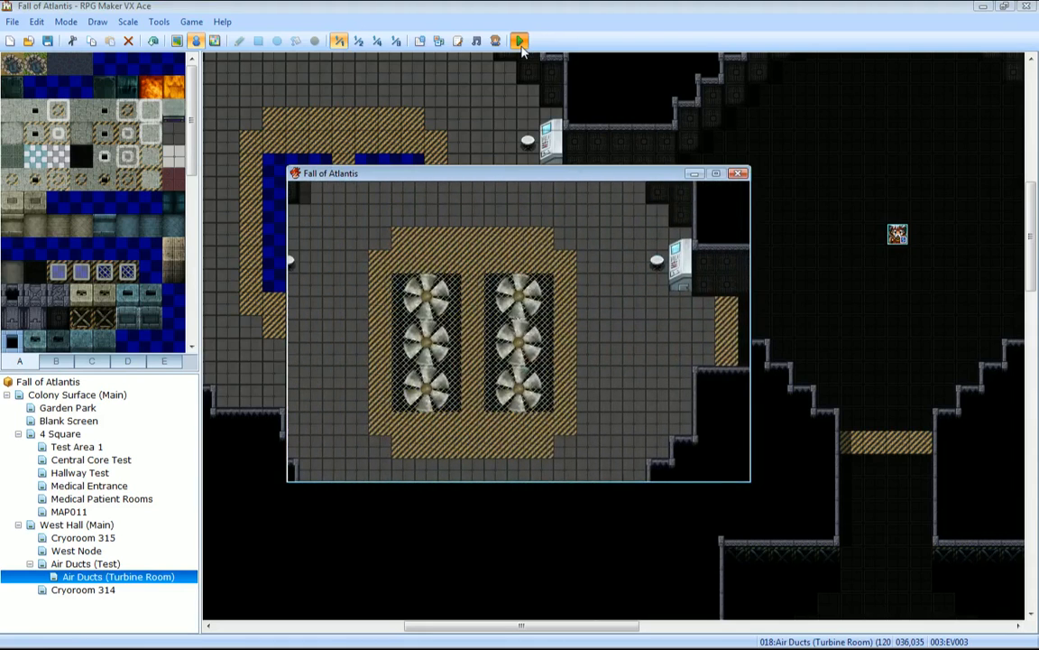
pyautogui.press('Left')
pyautogui.press('Up')
pyautogui.press('Left')
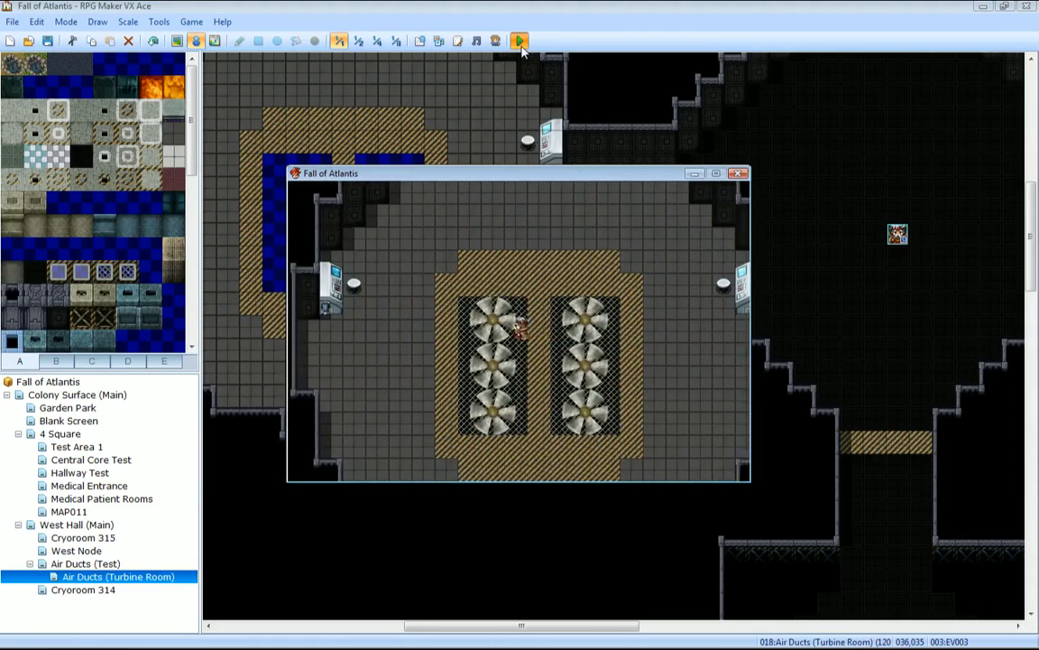
# Walk up and down over the left column of turbines to examine how they overlap the character, then end the game.
pyautogui.press('Up')
pyautogui.press('Down')
pyautogui.press('Down')
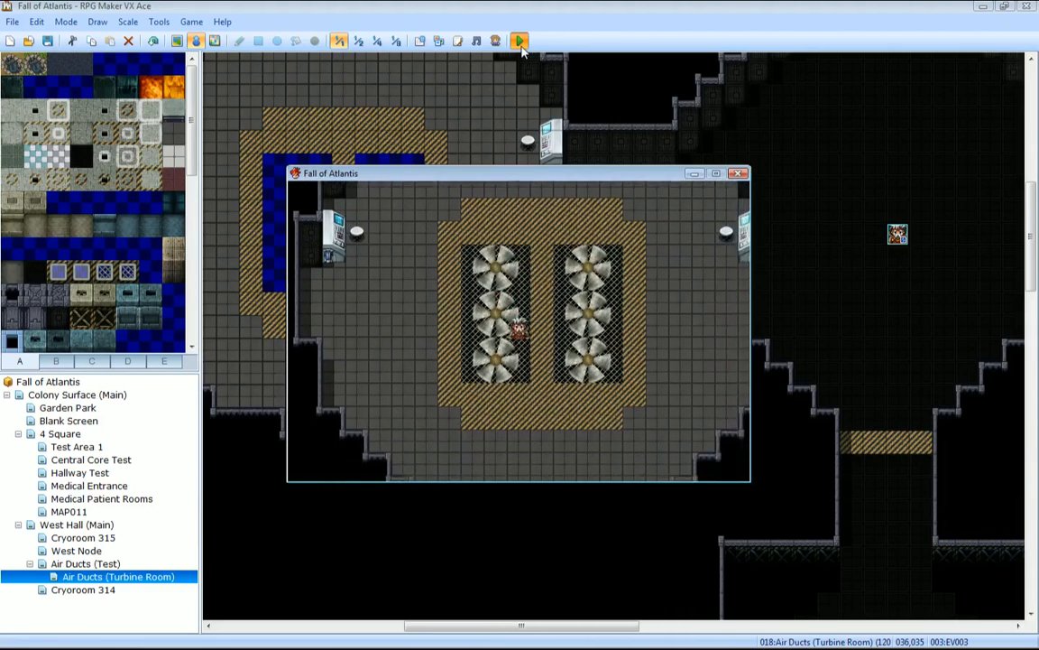
pyautogui.press('Down')
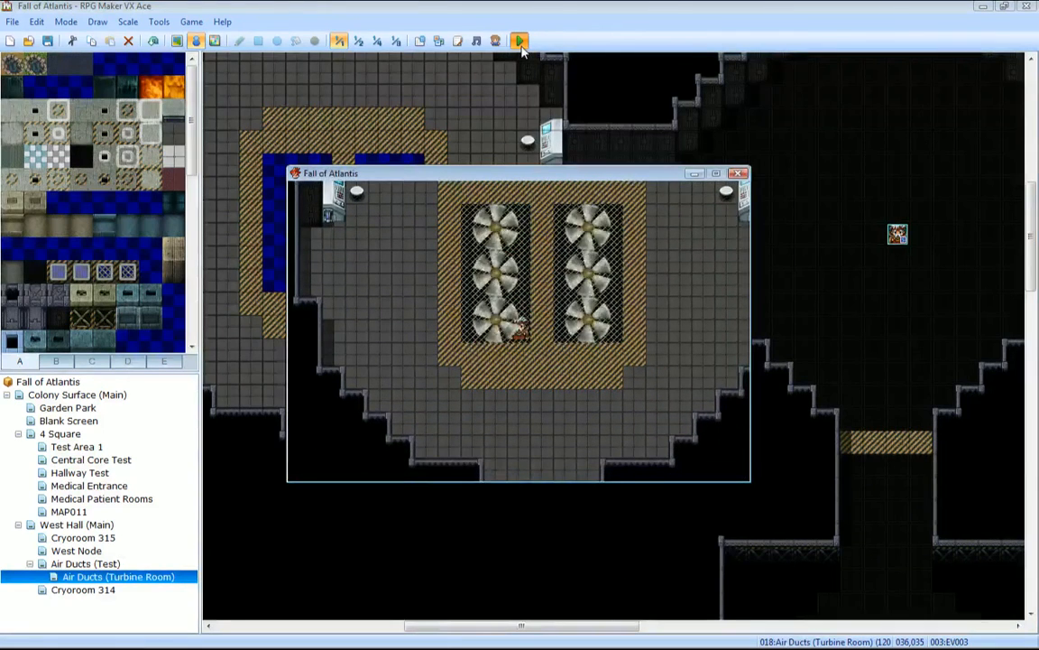
pyautogui.press('Left')
pyautogui.press('Up')
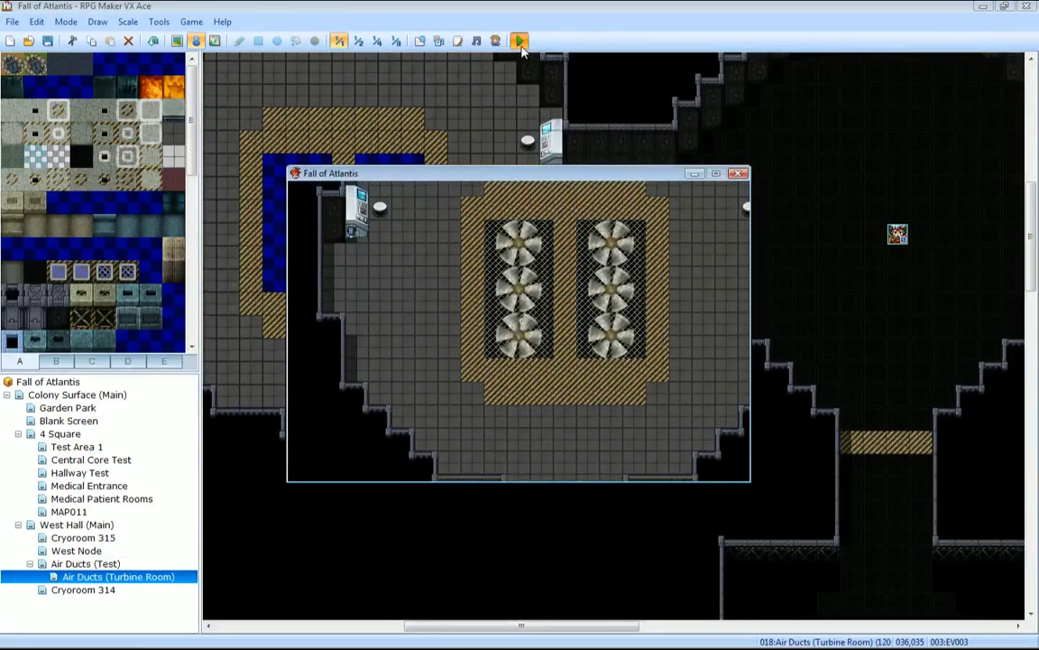
pyautogui.press('Down')
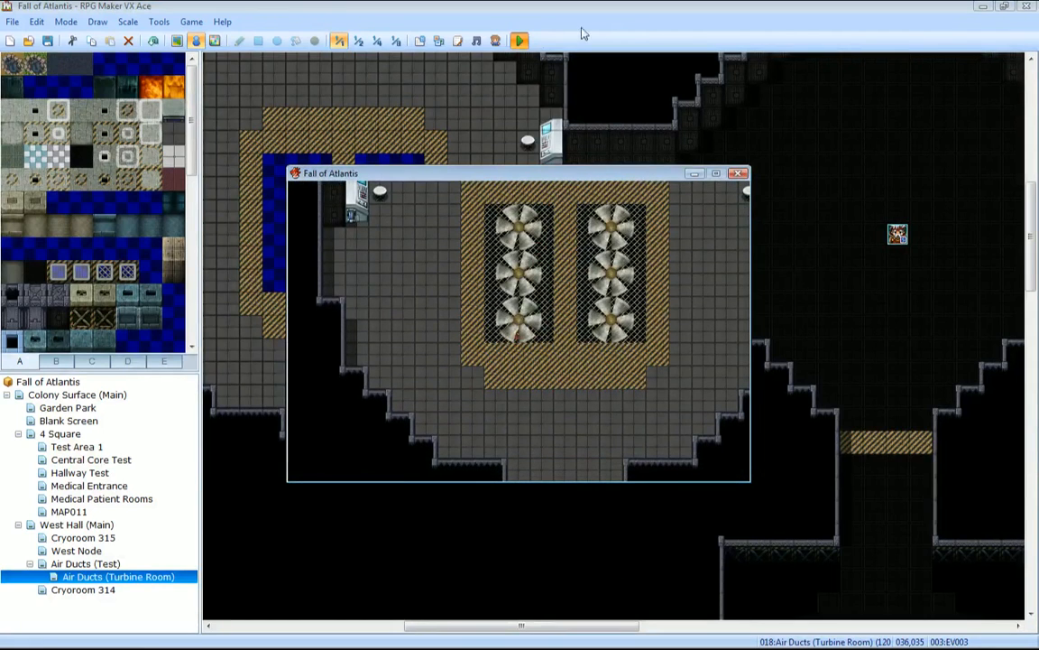
pyautogui.click(740, 174)
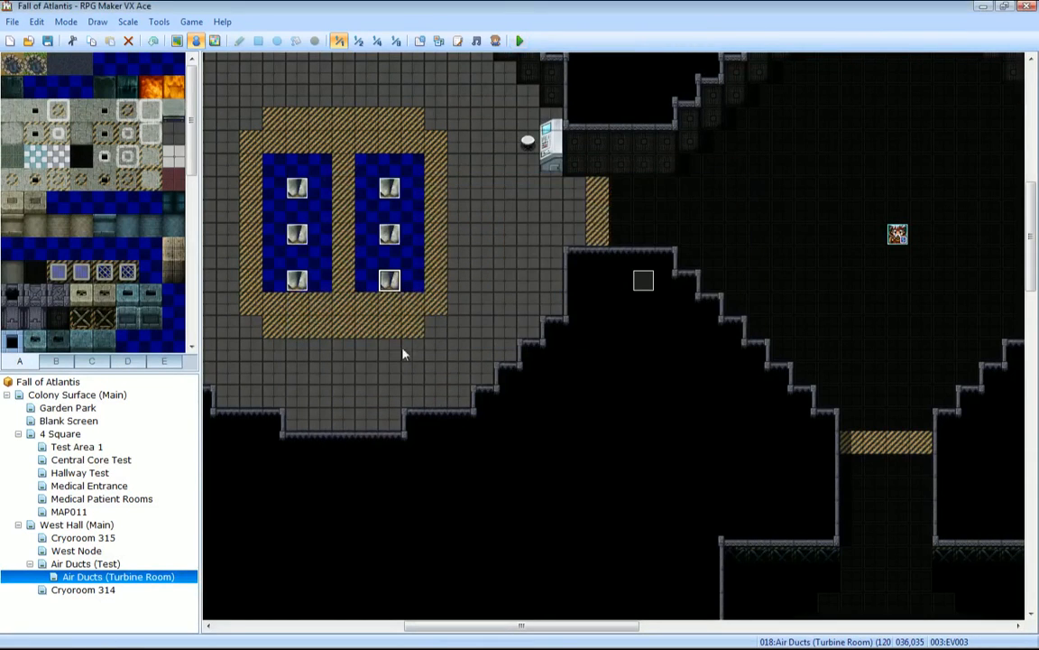
# Set the priority on pages 2 and 3 of the upper-left turbine event EV008 to Below Characters.
pyautogui.doubleClick(294, 189)
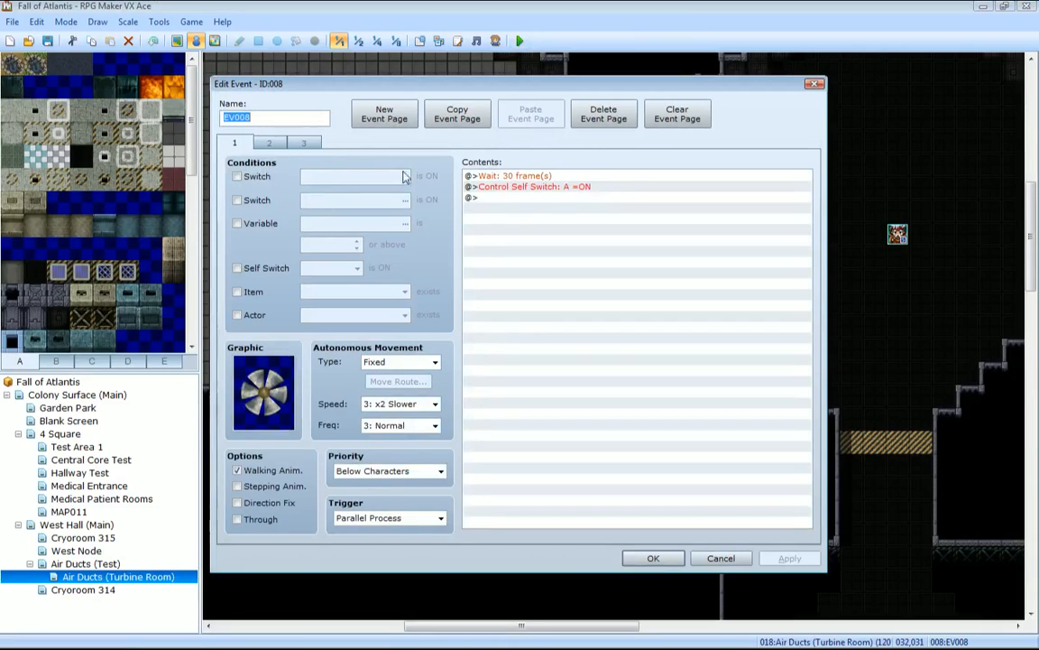
pyautogui.click(269, 143)
pyautogui.click(384, 471)
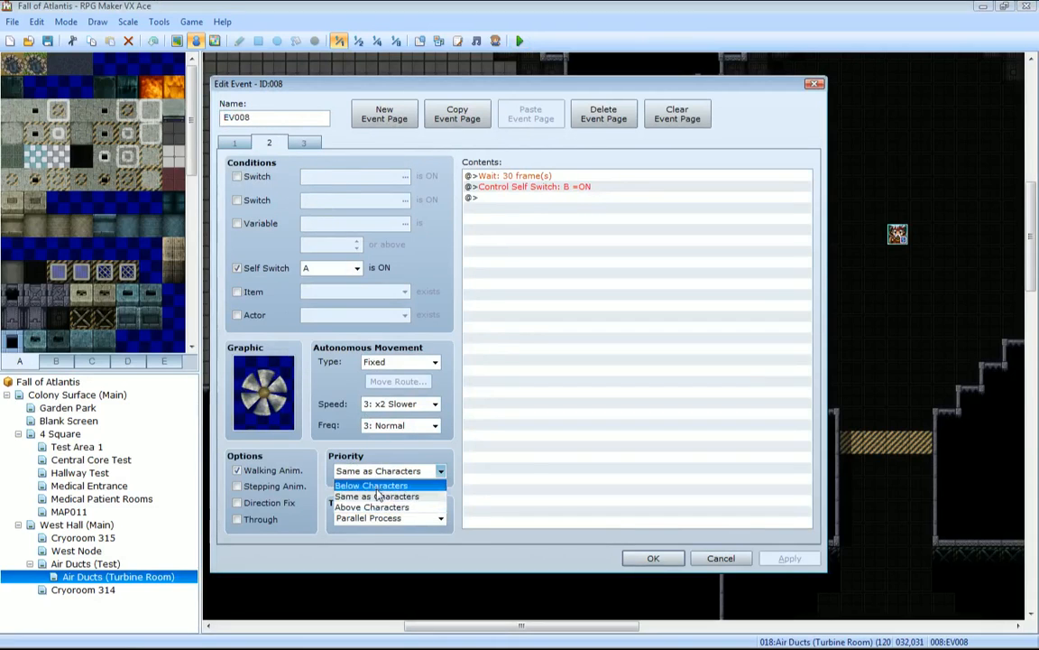
pyautogui.click(377, 487)
pyautogui.click(789, 558)
pyautogui.click(305, 143)
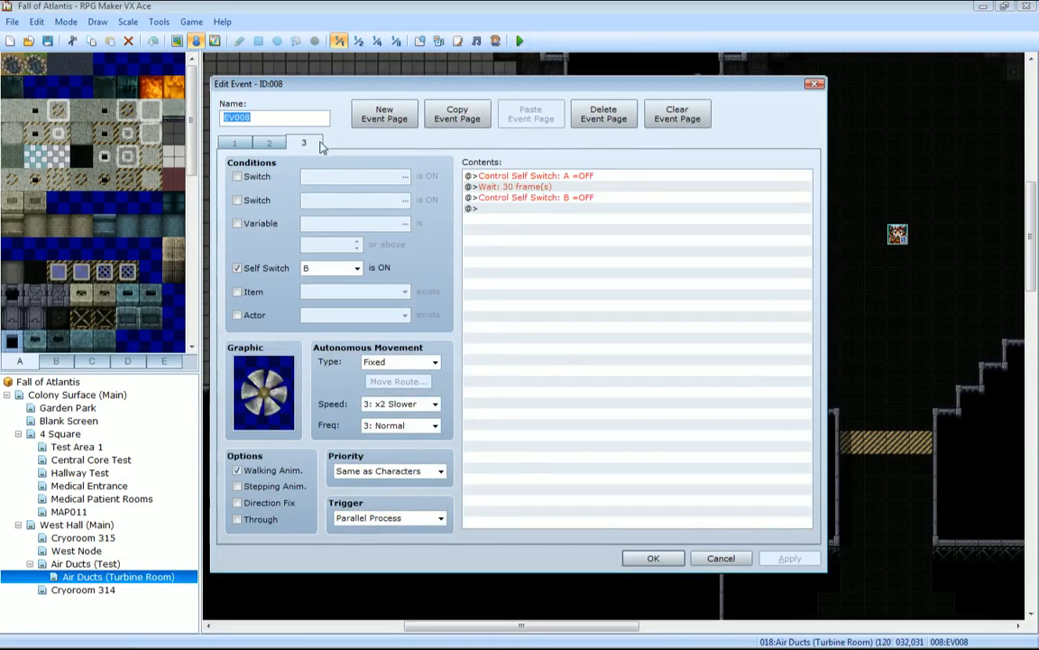
pyautogui.click(439, 471)
pyautogui.click(377, 487)
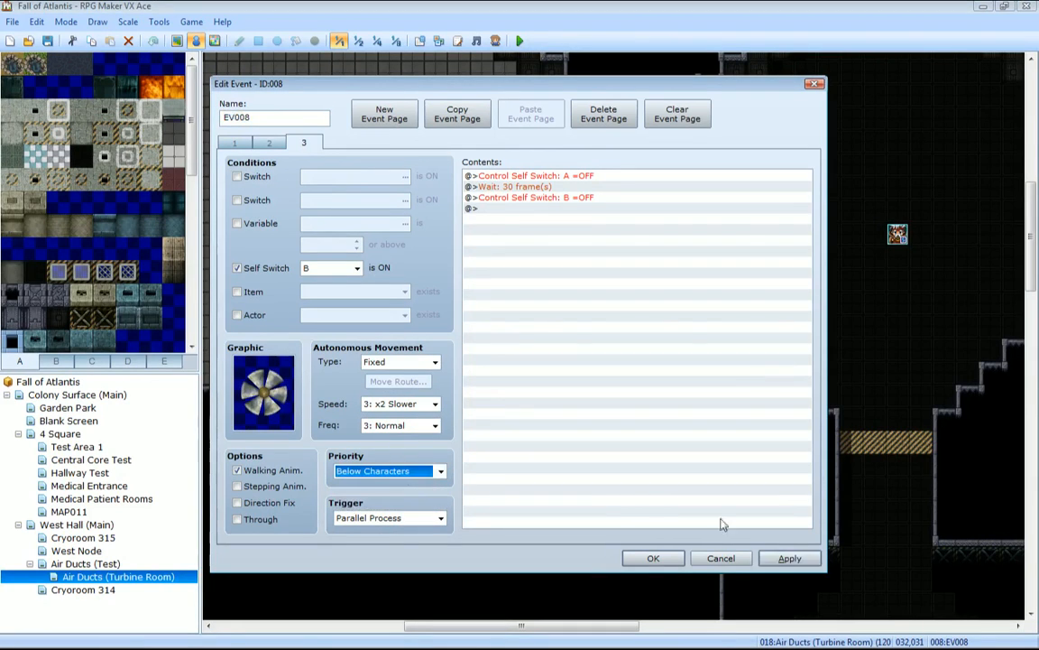
pyautogui.click(790, 558)
pyautogui.click(653, 558)
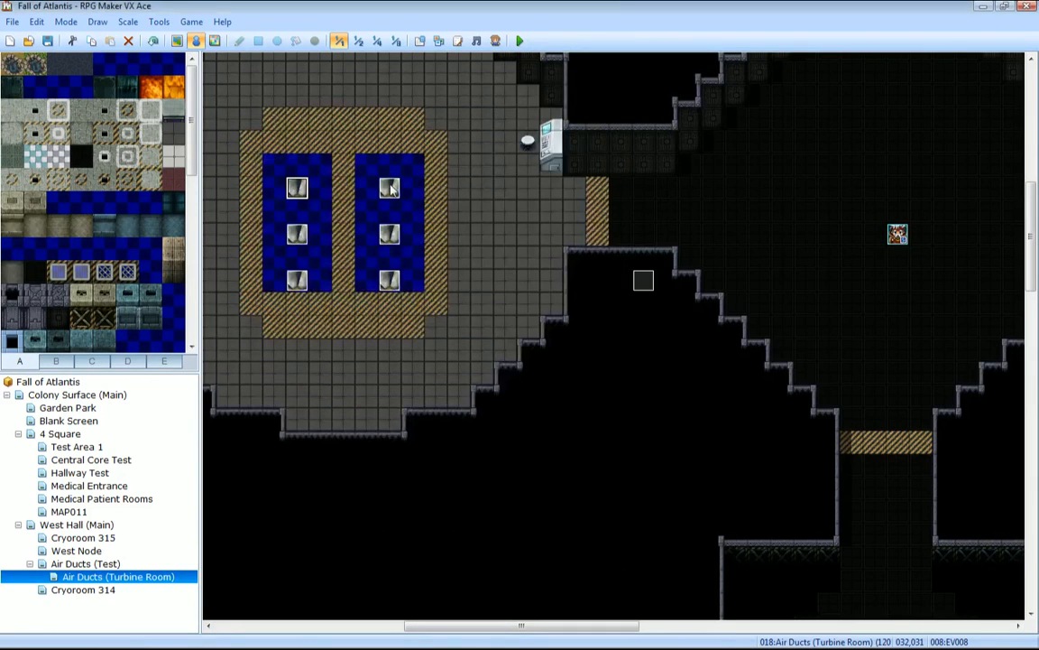
# Delete the other five turbine events, keeping only EV008 at 032,031.
pyautogui.click(389, 187)
pyautogui.press('Delete')
pyautogui.click(389, 234)
pyautogui.press('Delete')
pyautogui.click(297, 234)
pyautogui.press('Delete')
pyautogui.click(297, 281)
pyautogui.press('Delete')
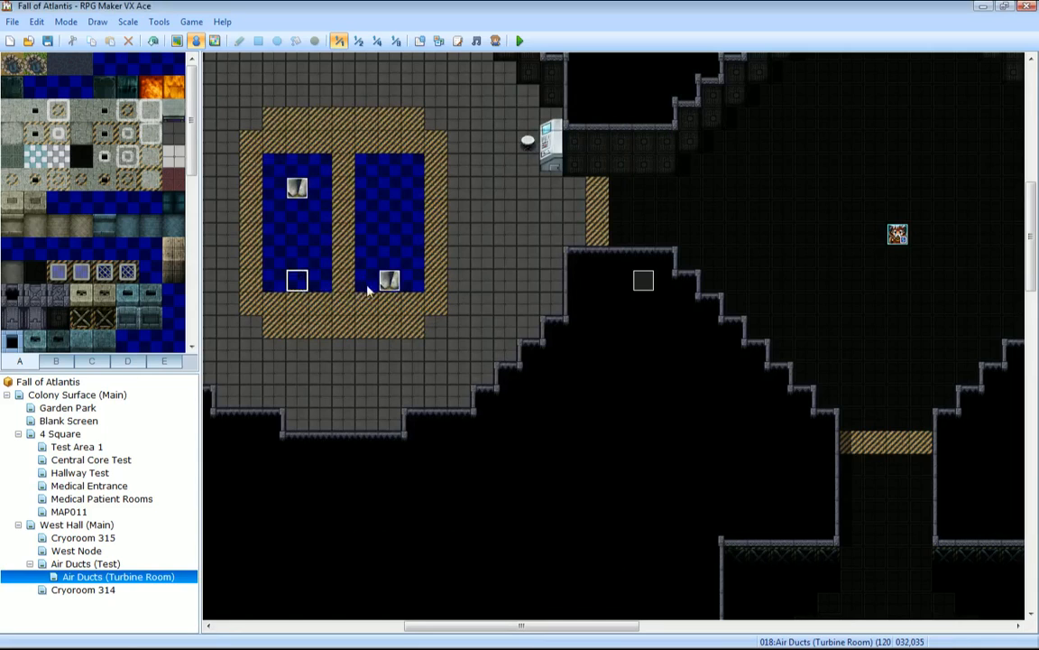
pyautogui.click(389, 281)
pyautogui.press('Delete')
# Copy turbine event EV008 and paste it onto the five emptied turbine tiles in both grate columns.
pyautogui.click(297, 187)
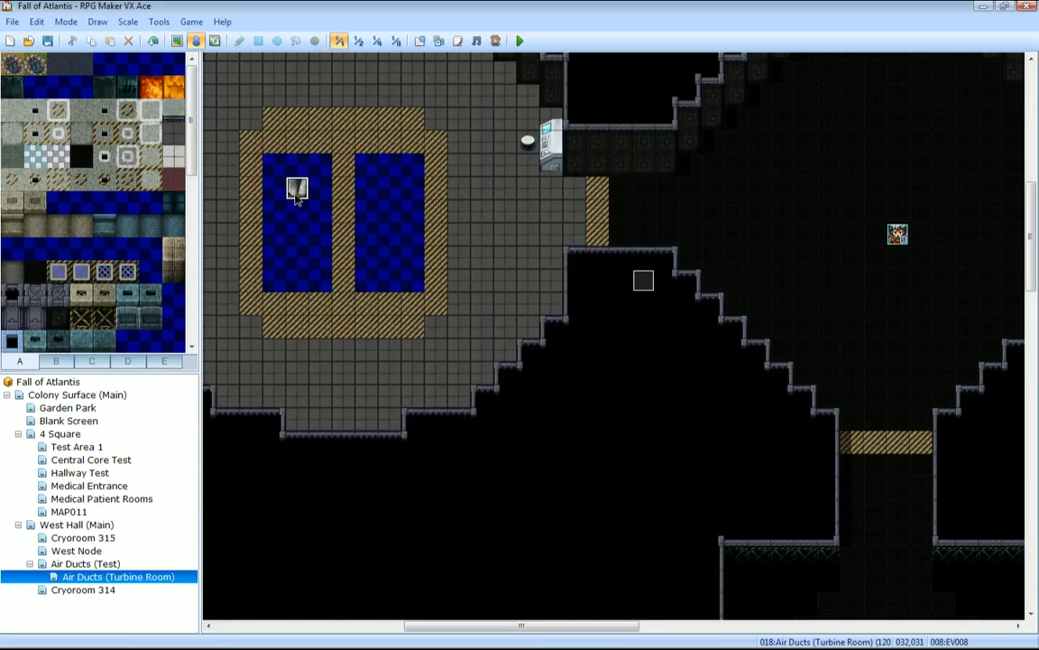
pyautogui.hotkey('ctrl', 'c')
pyautogui.click(388, 187)
pyautogui.hotkey('ctrl', 'v')
pyautogui.click(389, 233)
pyautogui.hotkey('ctrl', 'v')
pyautogui.click(296, 233)
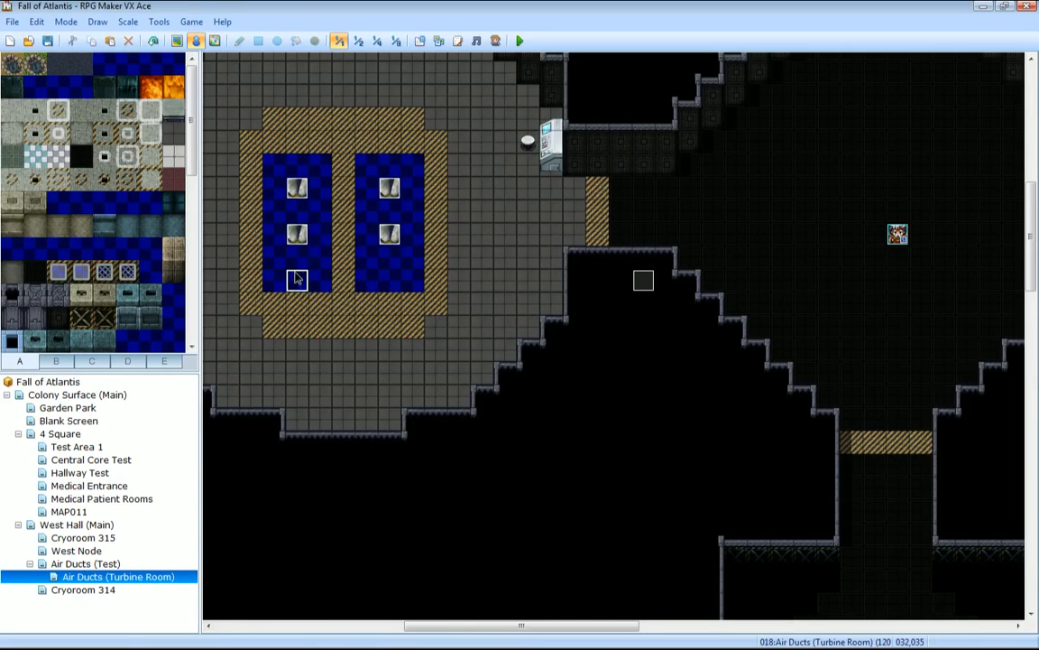
pyautogui.hotkey('ctrl', 'v')
pyautogui.click(389, 280)
pyautogui.hotkey('ctrl', 'v')
# Playtest a new game with the project changes saved, check how the turbines overlap the character, and close the game.
pyautogui.click(519, 40)
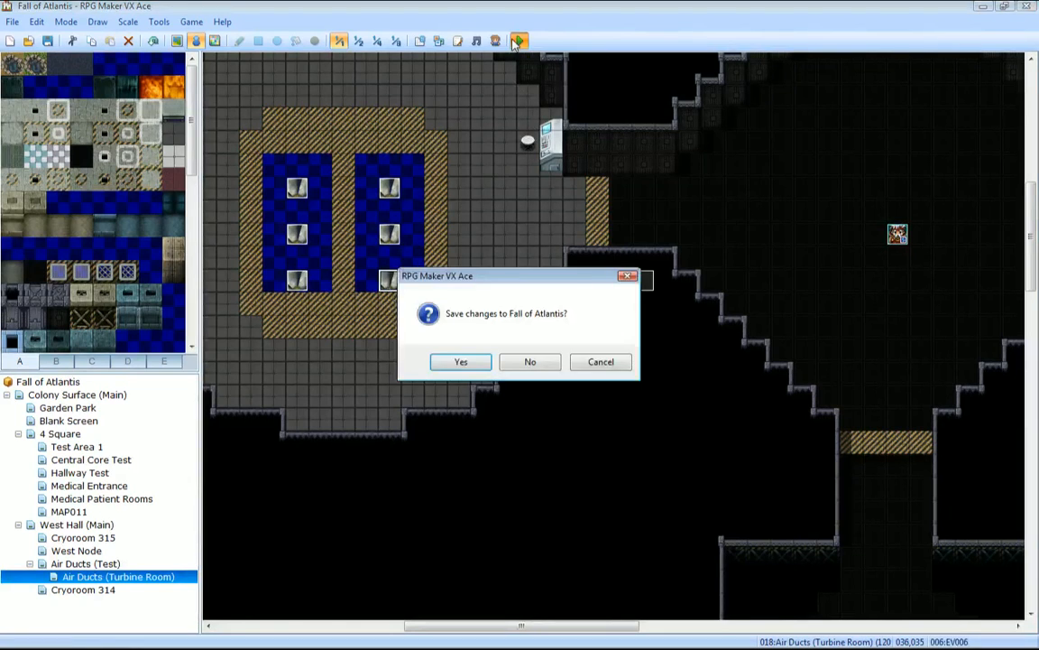
pyautogui.press('Return')
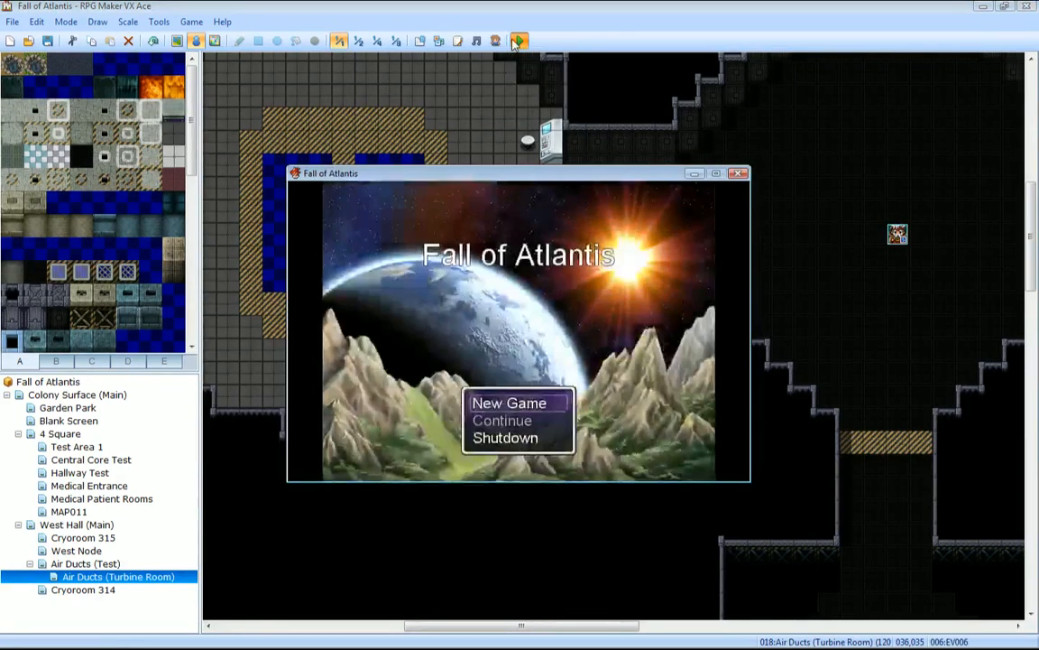
pyautogui.press('Return')
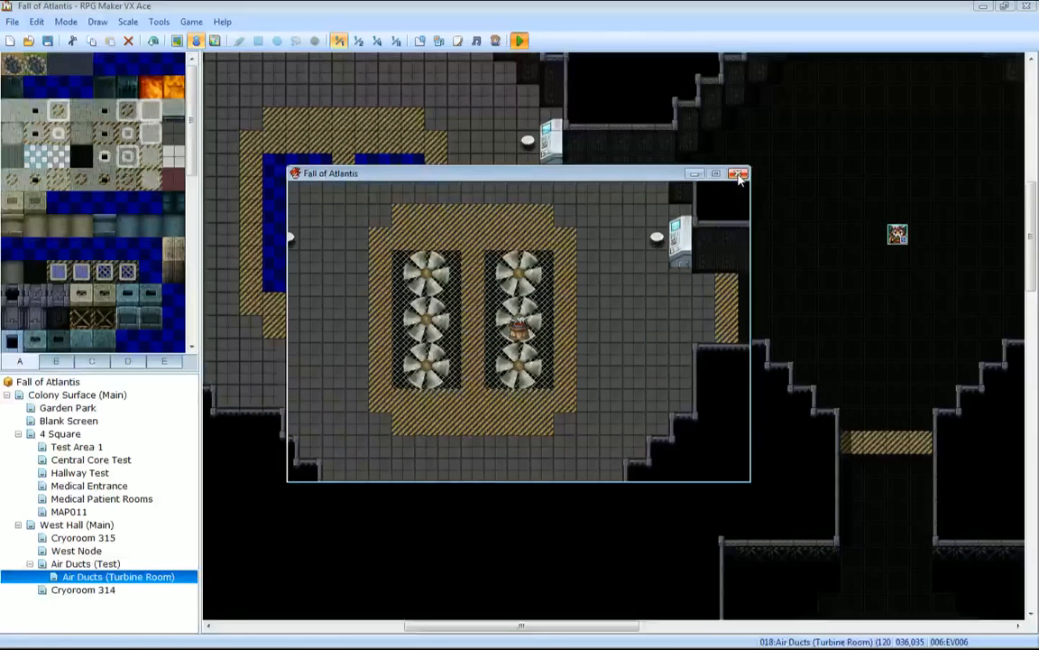
pyautogui.click(738, 173)
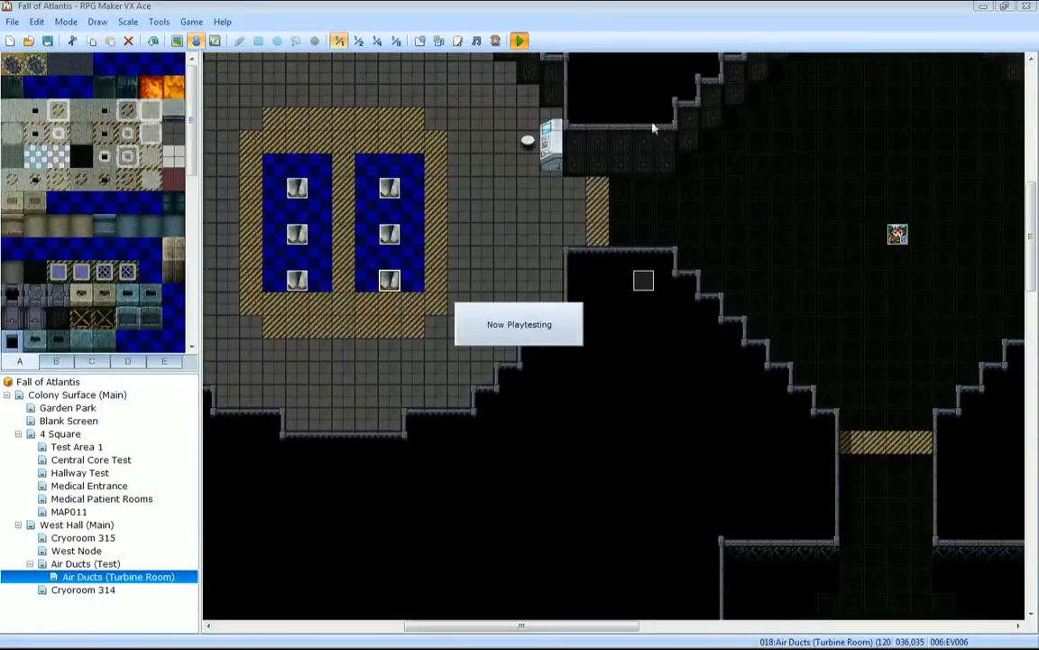
# Open the MA Fixed script under Materials in the Script Editor.
pyautogui.click(458, 41)
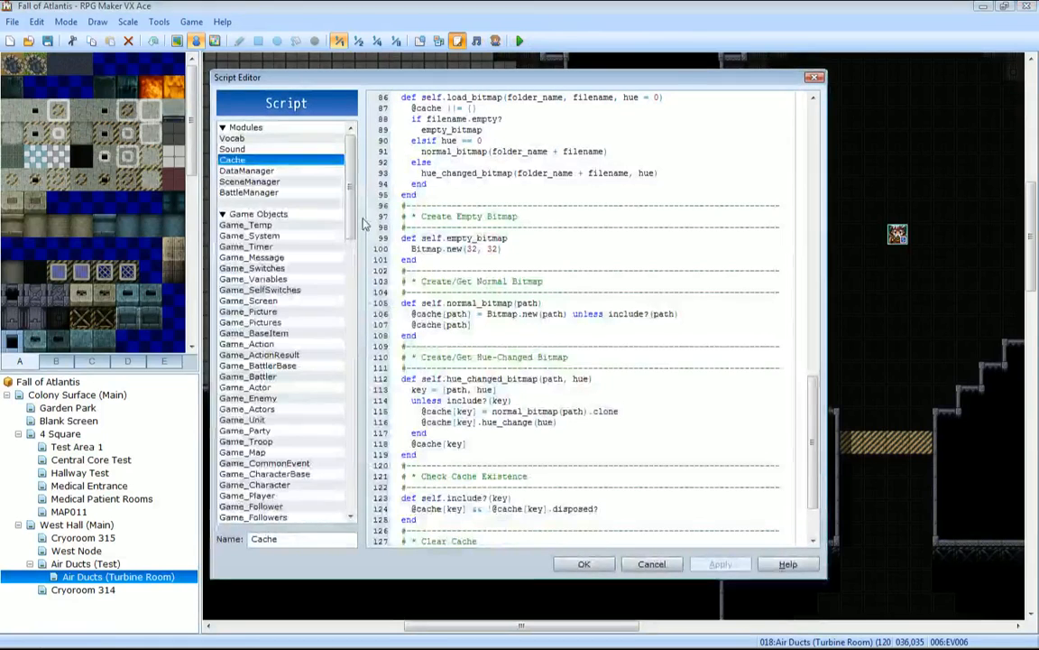
pyautogui.scroll(-6, 347, 267)
pyautogui.scroll(-15, 347, 266)
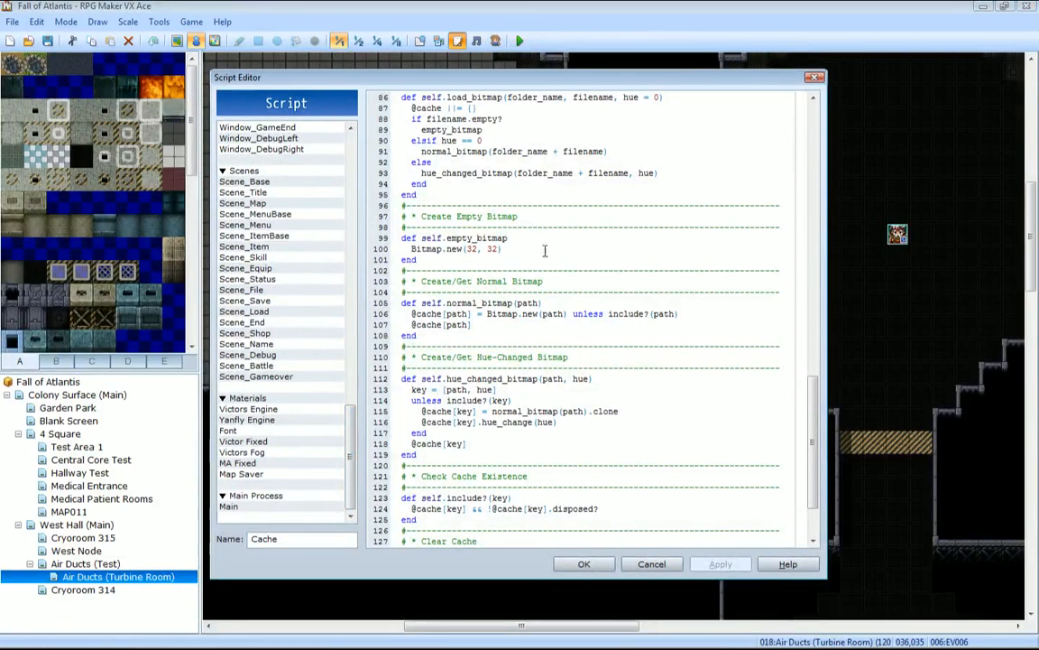
pyautogui.scroll(-3, 808, 495)
pyautogui.moveTo(807, 495); pyautogui.dragTo(810, 460)
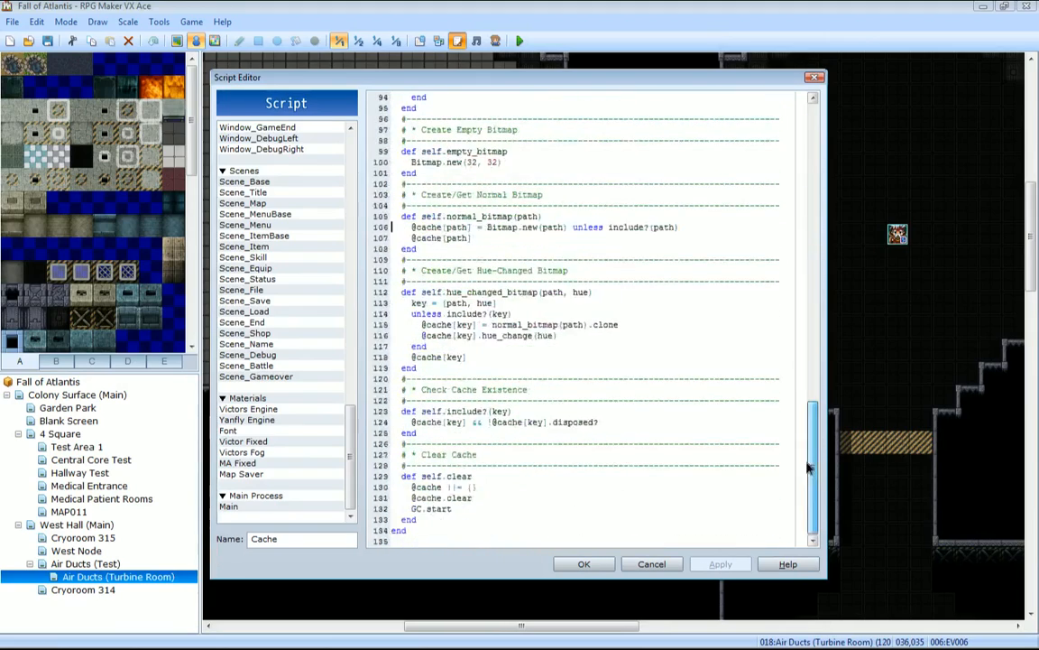
pyautogui.click(242, 452)
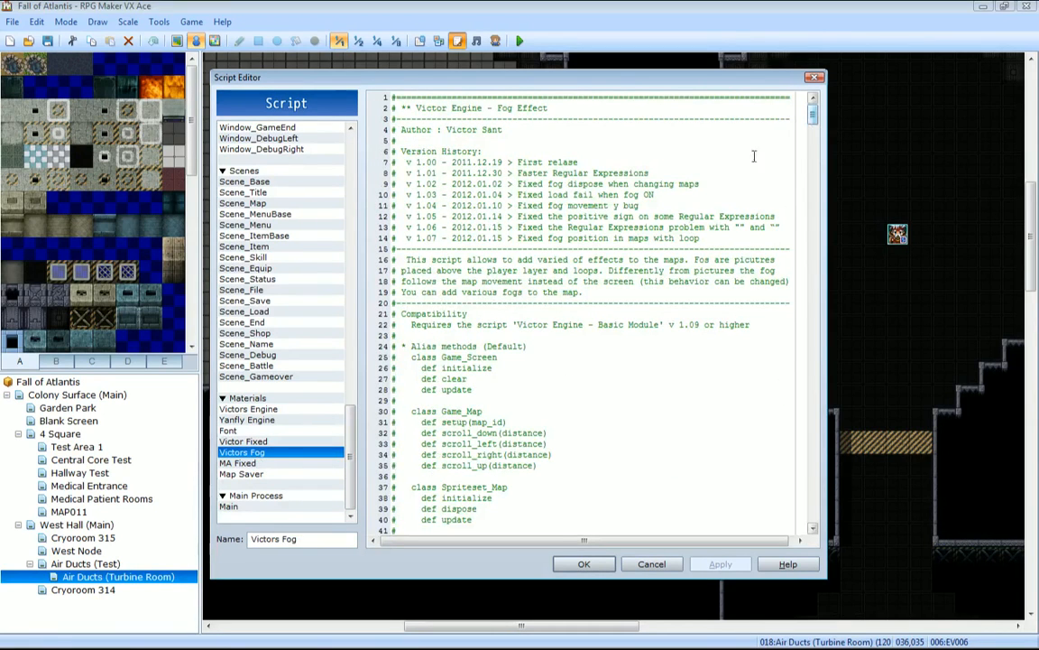
pyautogui.click(263, 464)
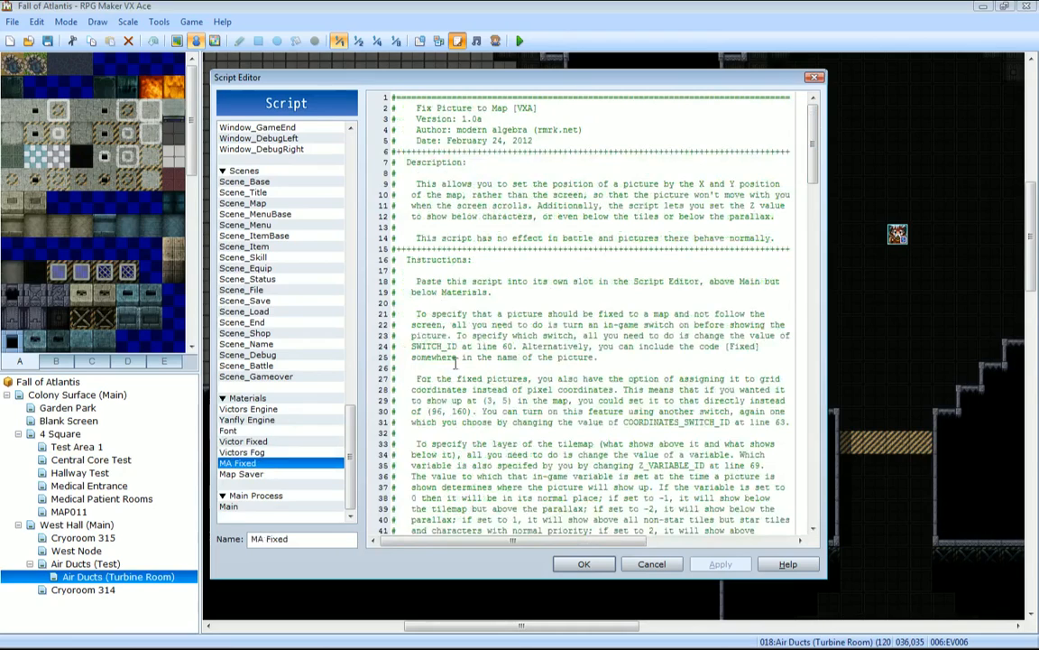
# Set COORDINATES_SWITCH_ID to 16 in the script's MA_FixPicture module and save the script change.
pyautogui.scroll(-2, 545, 338)
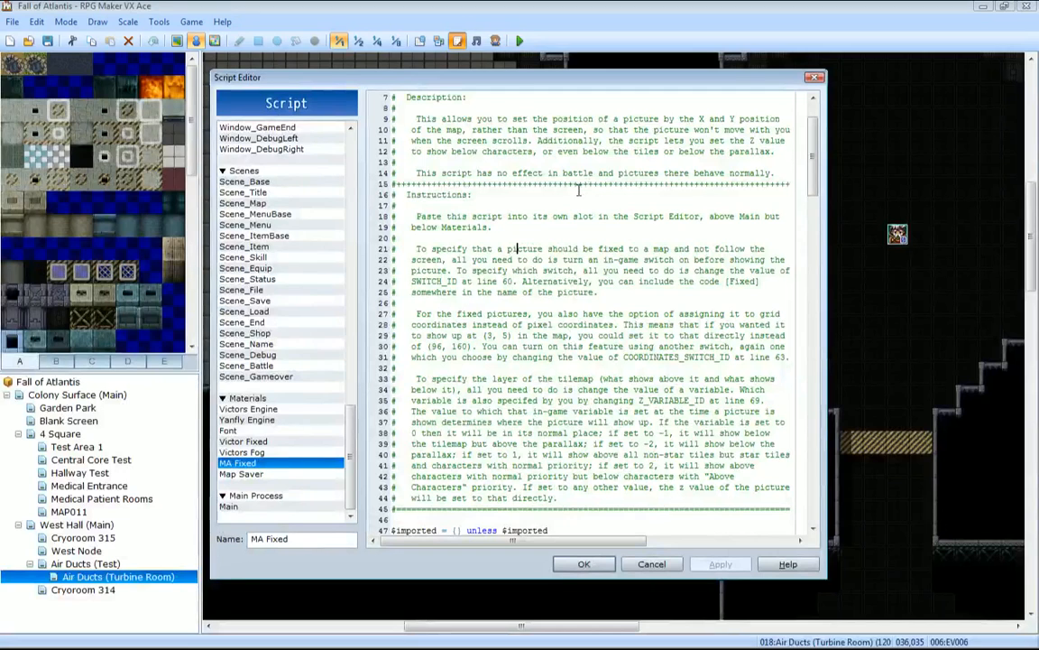
pyautogui.moveTo(814, 148); pyautogui.dragTo(816, 164)
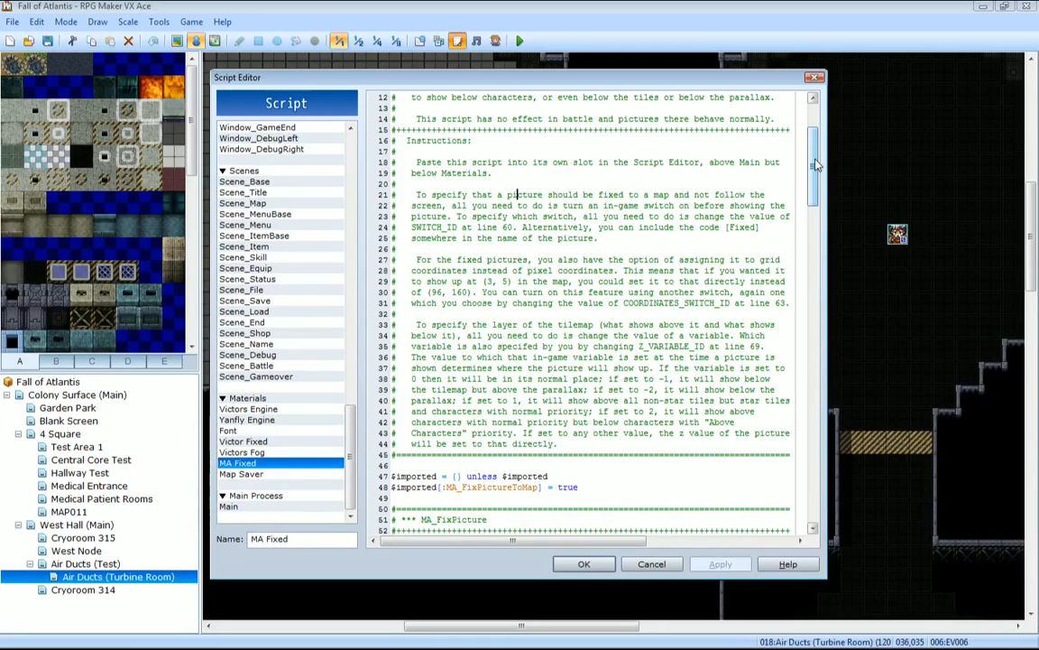
pyautogui.moveTo(815, 164); pyautogui.dragTo(811, 235)
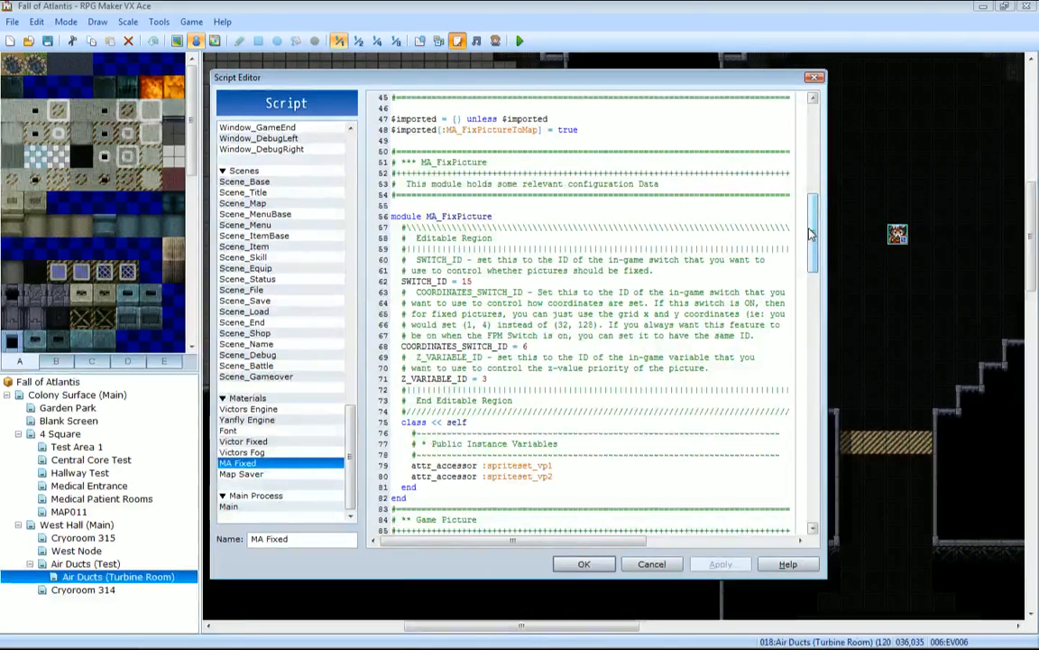
pyautogui.moveTo(811, 234); pyautogui.dragTo(813, 250)
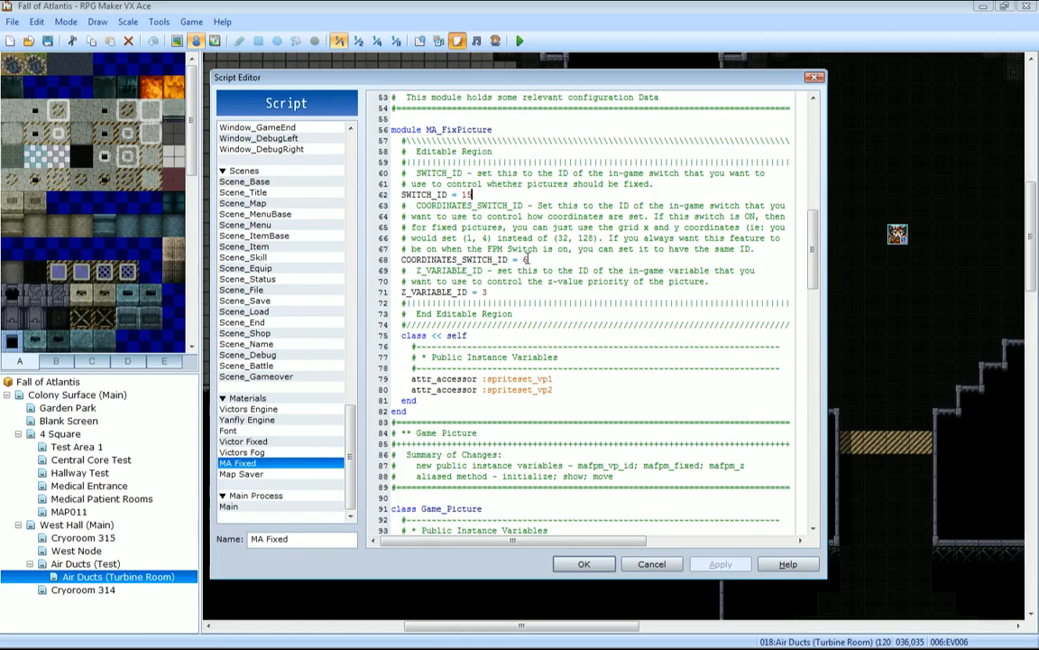
pyautogui.click(528, 259)
pyautogui.write('16')
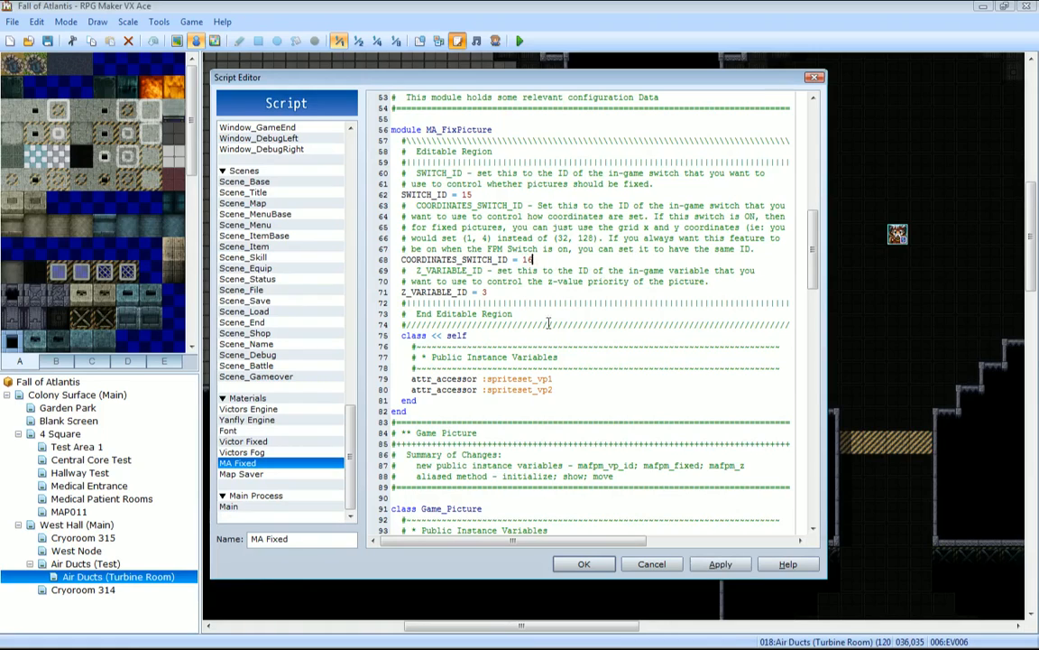
pyautogui.click(726, 565)
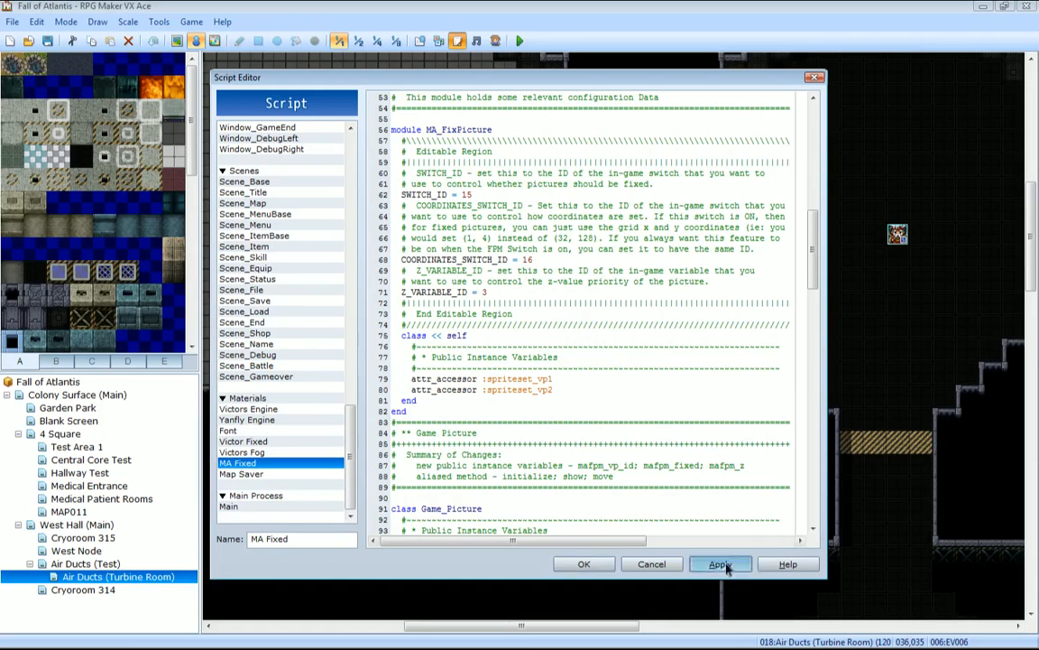
pyautogui.click(589, 564)
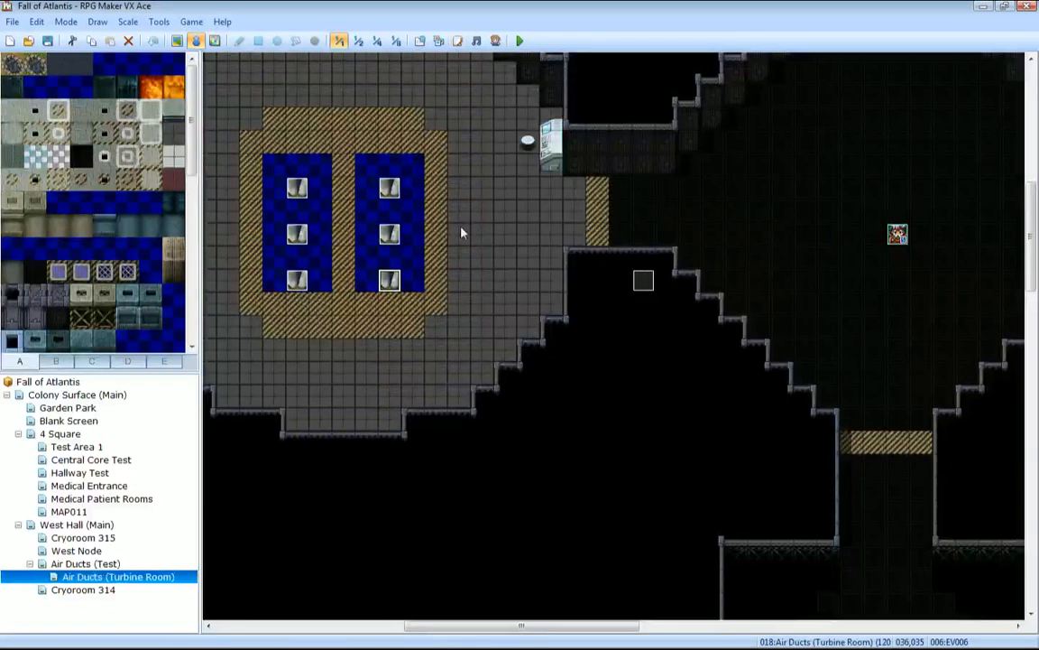
# Look through the Resource Manager and the database's tileset, system, terms and troop settings without editing anything.
pyautogui.click(481, 234)
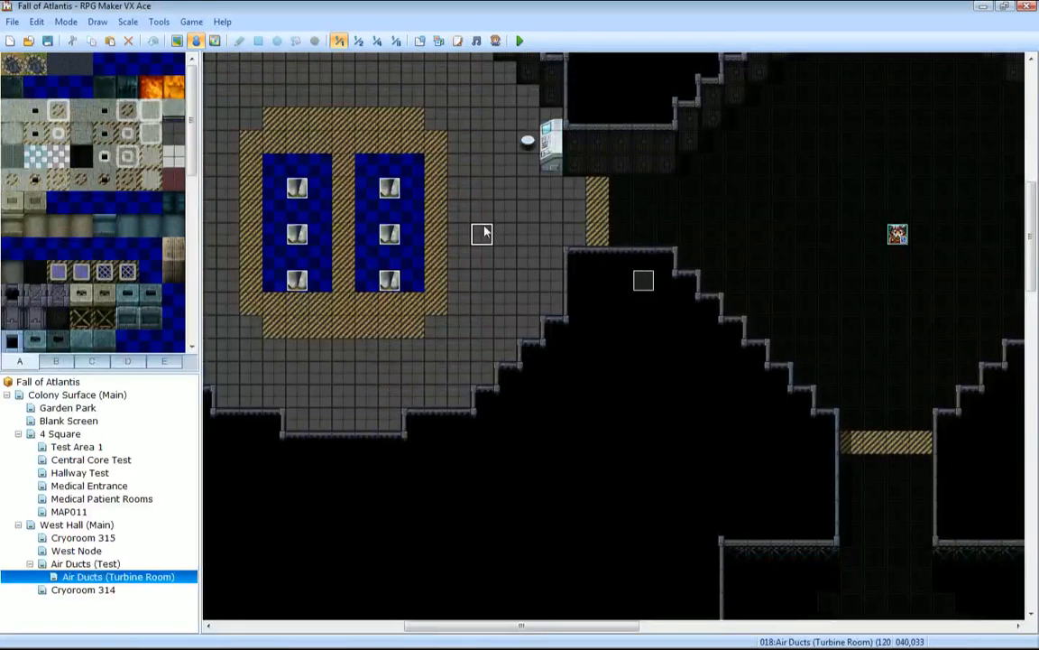
pyautogui.click(439, 41)
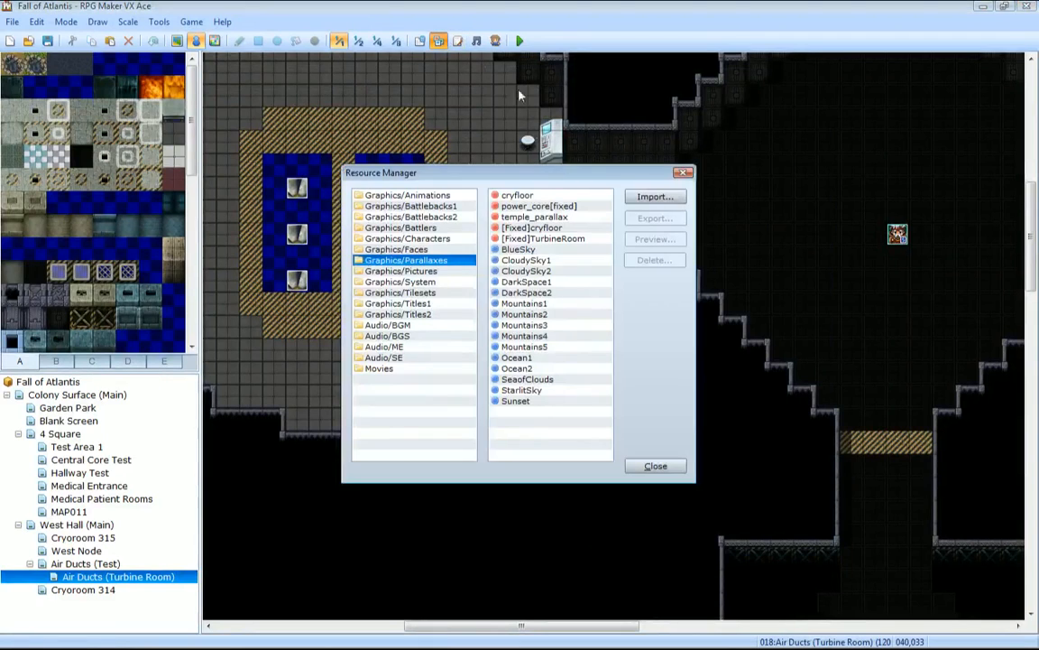
pyautogui.press('Escape')
pyautogui.click(420, 41)
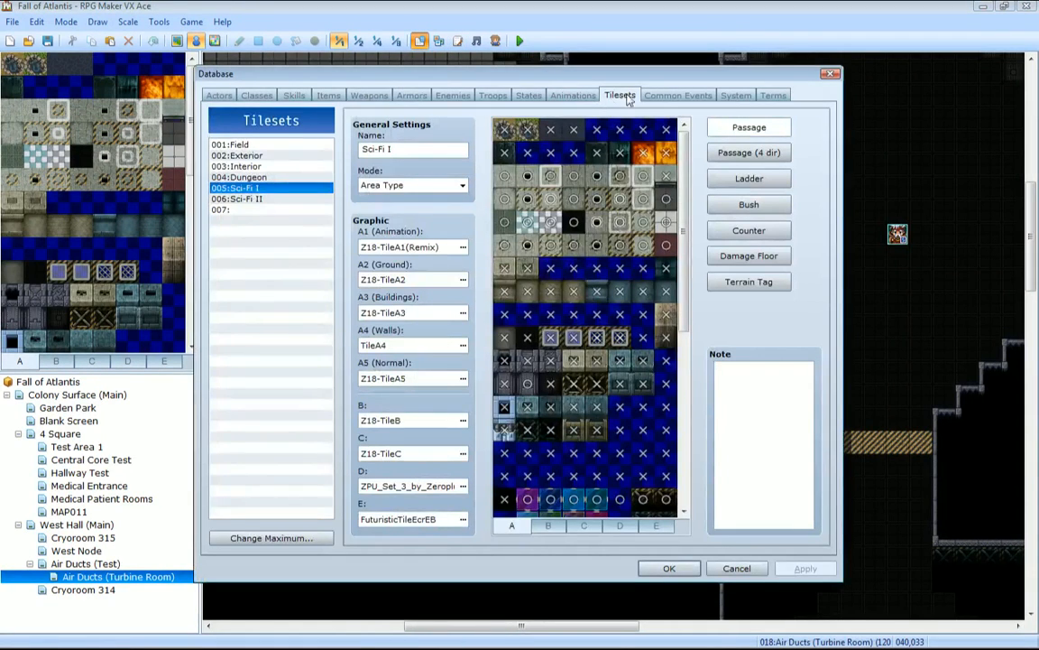
pyautogui.click(702, 97)
pyautogui.click(734, 96)
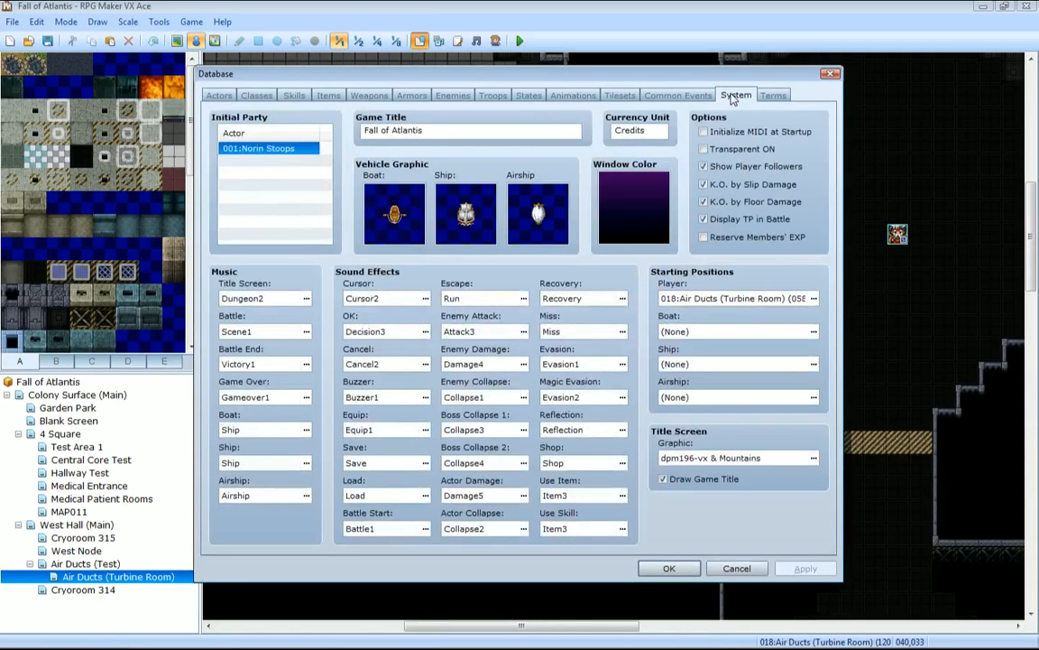
pyautogui.click(774, 97)
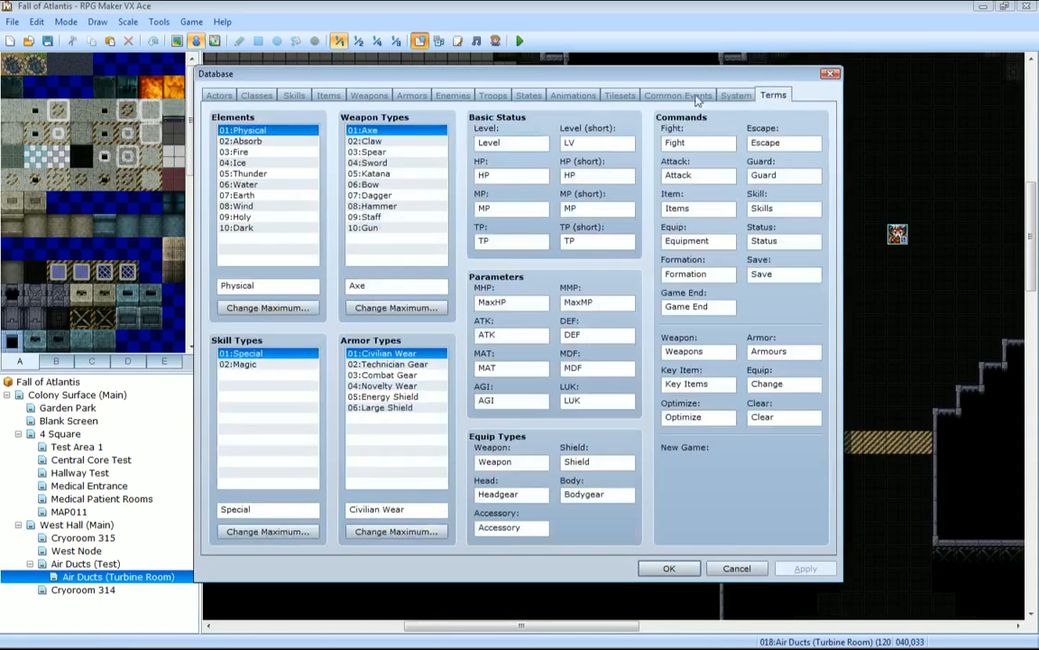
pyautogui.click(528, 96)
pyautogui.click(490, 96)
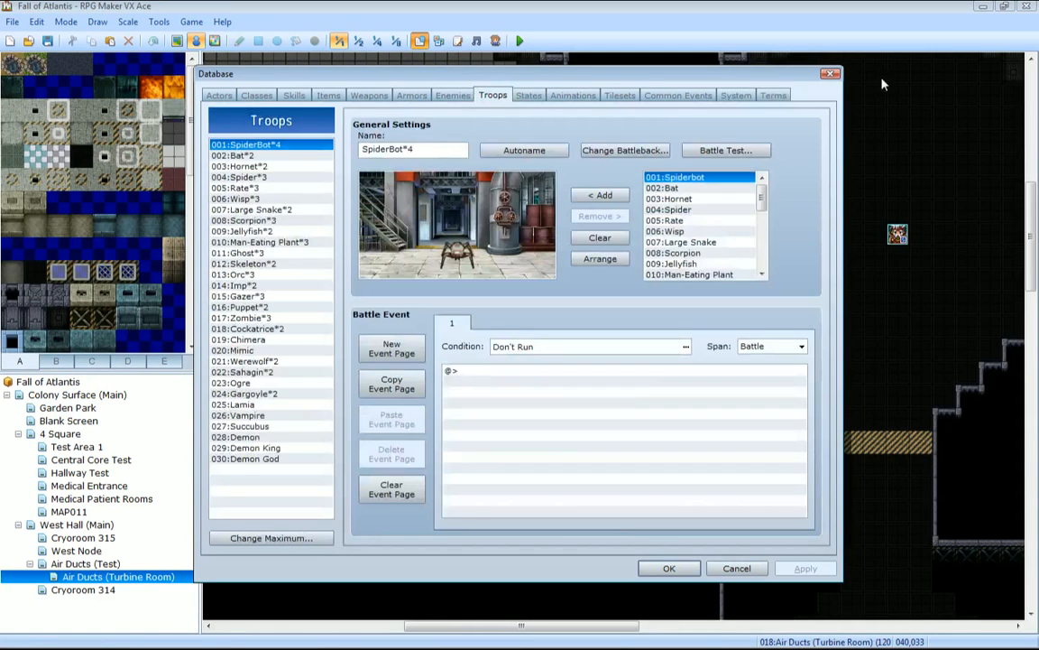
pyautogui.click(831, 73)
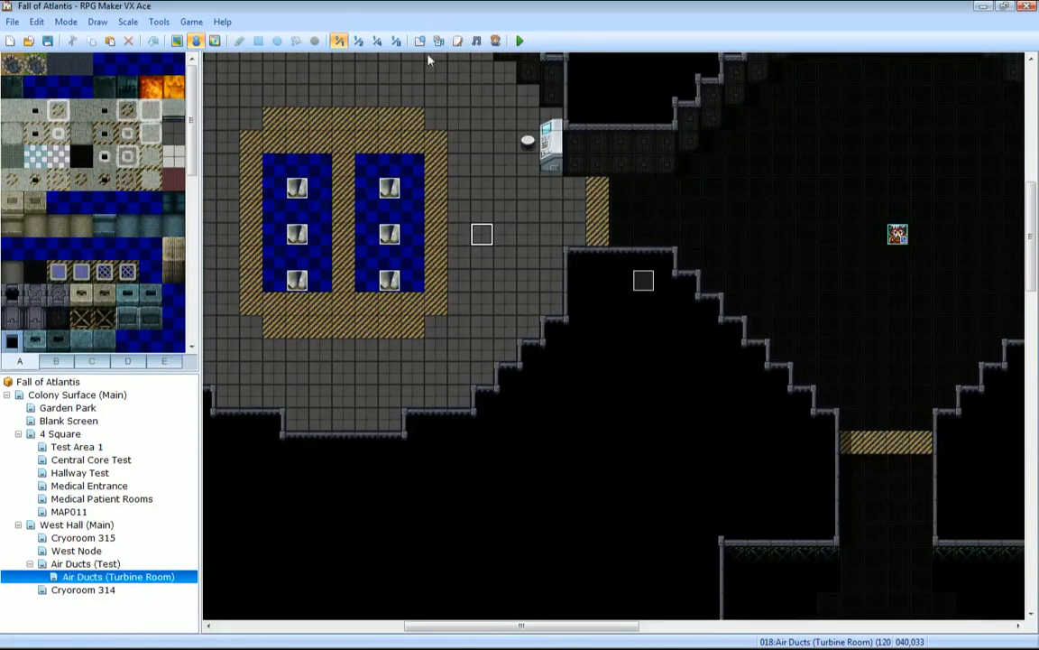
# Name game switch 0016 "MA Control ID" through a temporary event's Control Switches command, and discard that event.
pyautogui.doubleClick(484, 245)
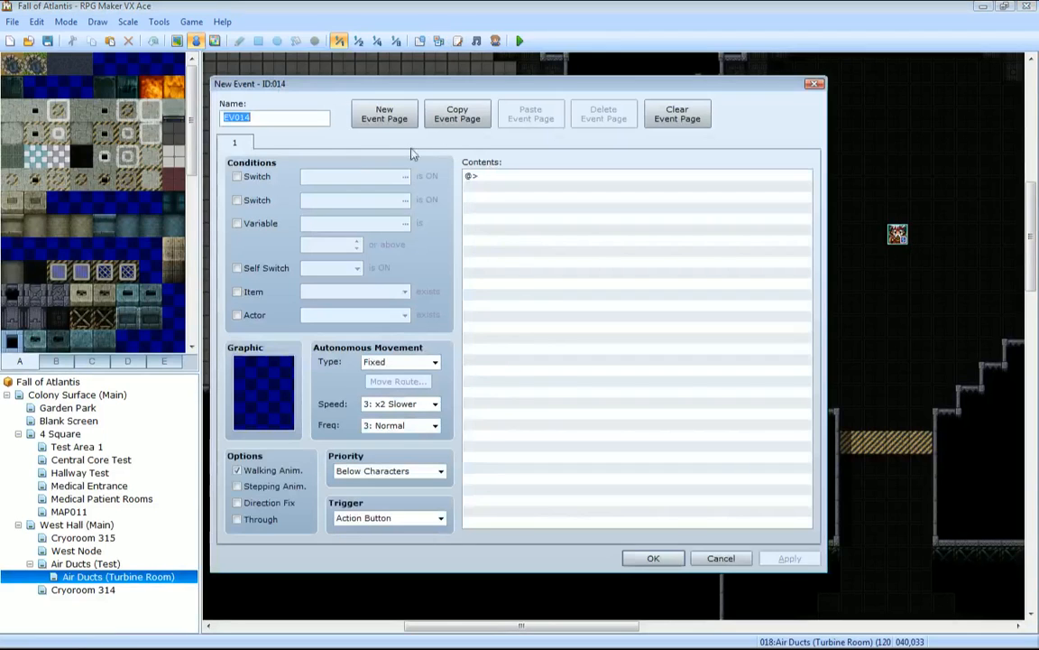
pyautogui.doubleClick(486, 177)
pyautogui.click(500, 159)
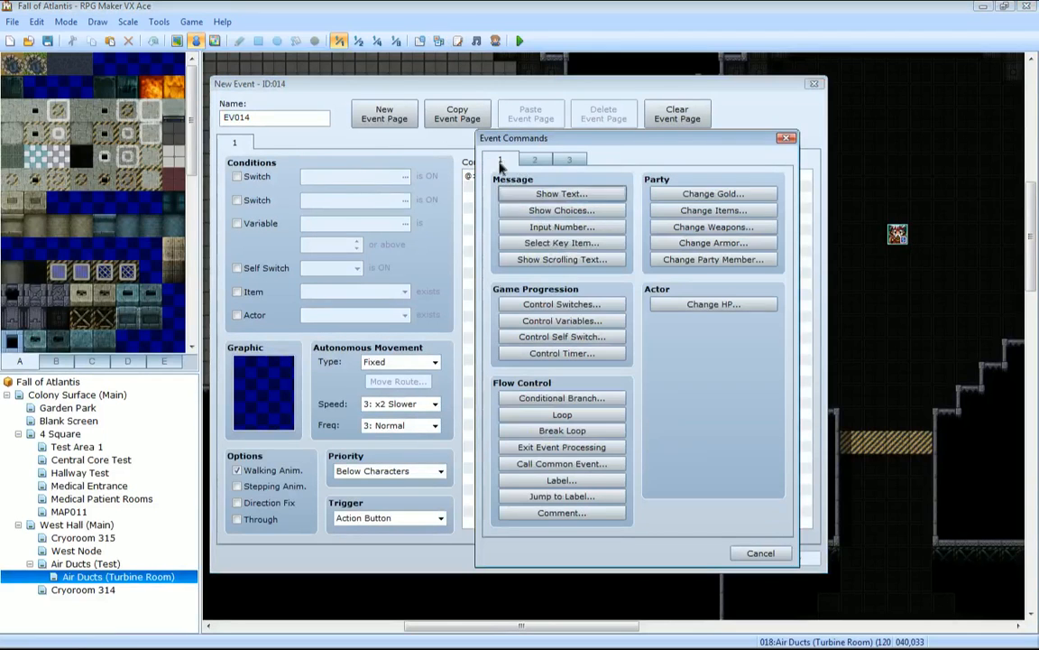
pyautogui.click(561, 304)
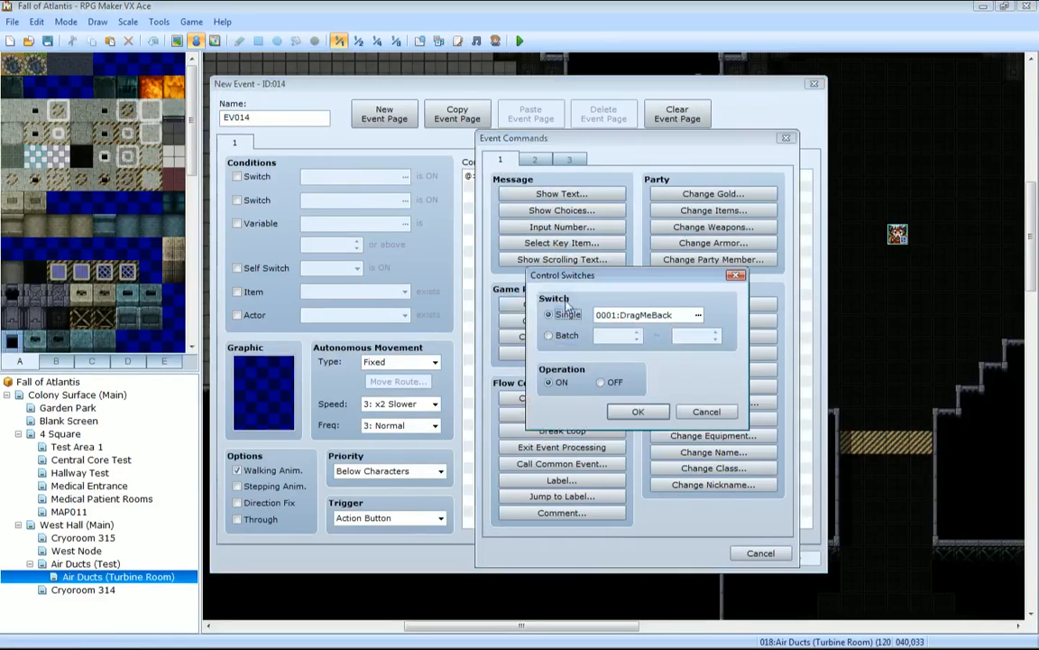
pyautogui.click(722, 319)
pyautogui.click(641, 391)
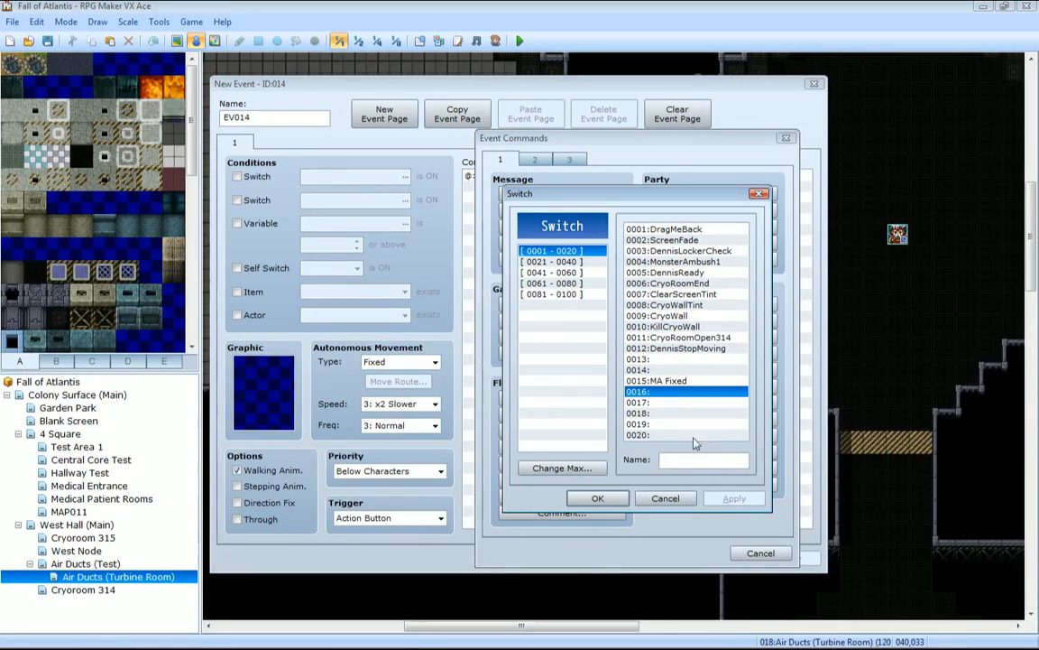
pyautogui.click(679, 460)
pyautogui.write('MA Control ID')
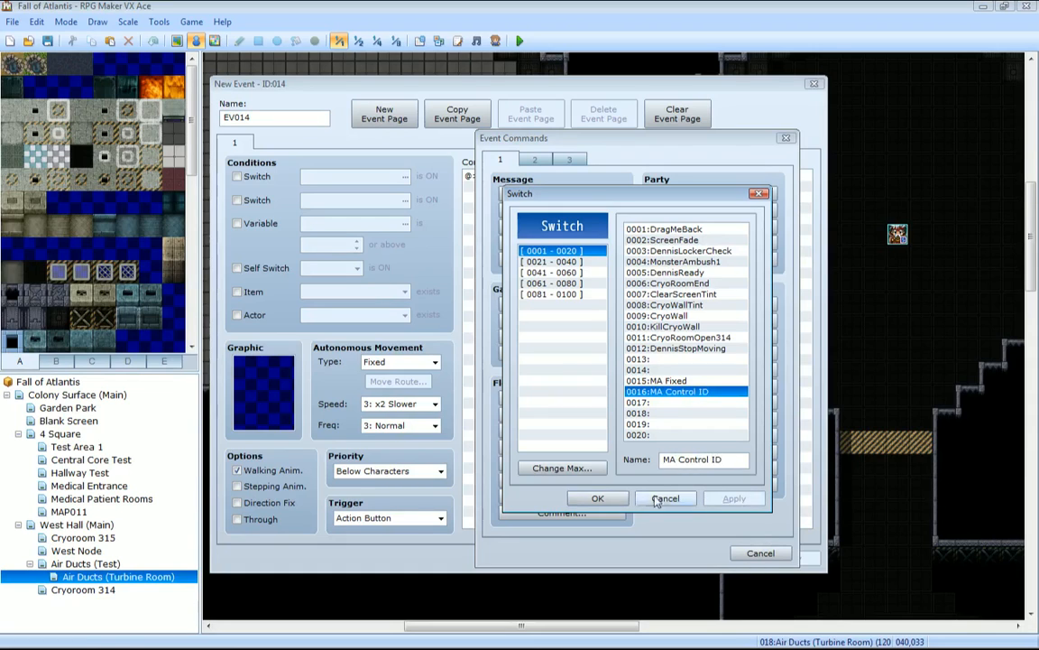
pyautogui.click(602, 499)
pyautogui.click(707, 412)
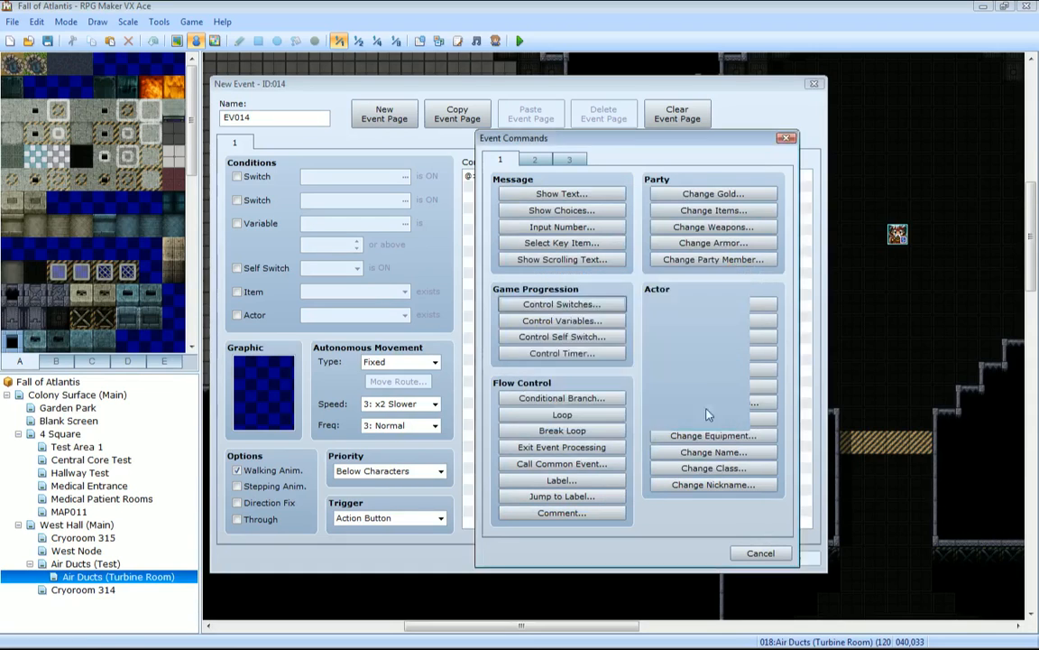
pyautogui.click(786, 138)
pyautogui.click(815, 85)
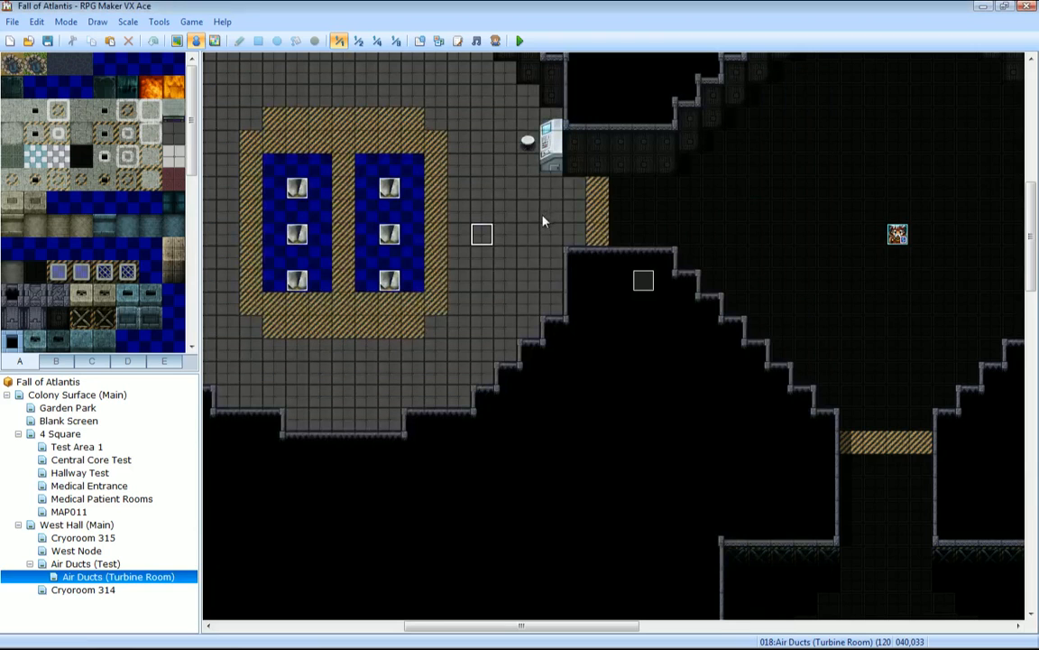
# Review the switch and Z variable ID settings in the MA Fixed script's MA_FixPicture module.
pyautogui.moveTo(429, 394)
pyautogui.mouseDown(button='middle')
pyautogui.moveTo(529, 366)
pyautogui.moveTo(585, 324)
pyautogui.mouseUp(button='middle')
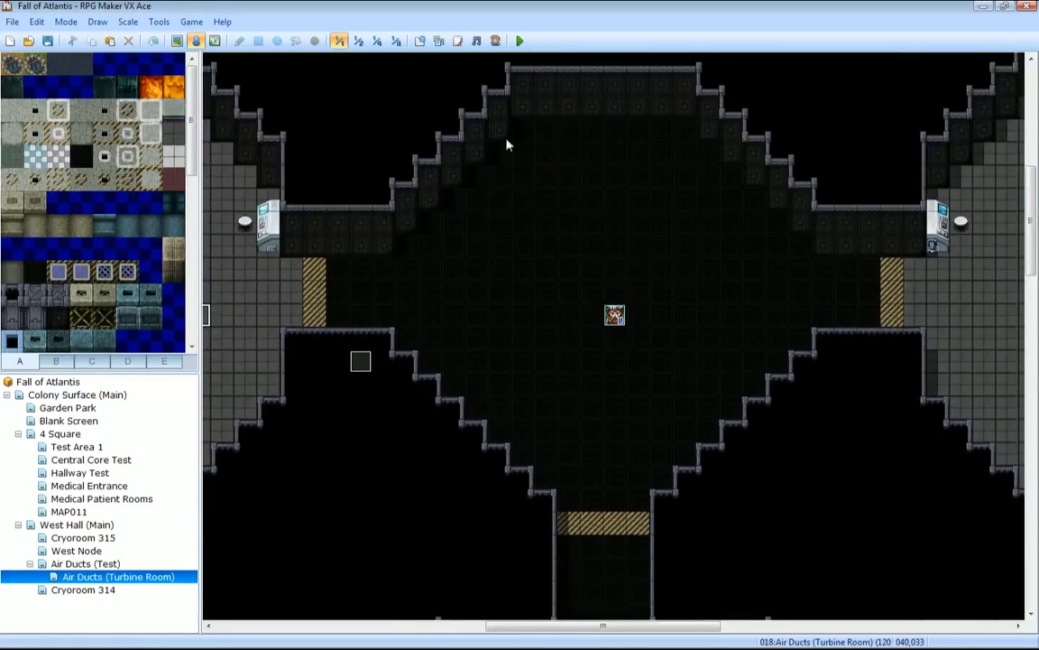
pyautogui.click(457, 42)
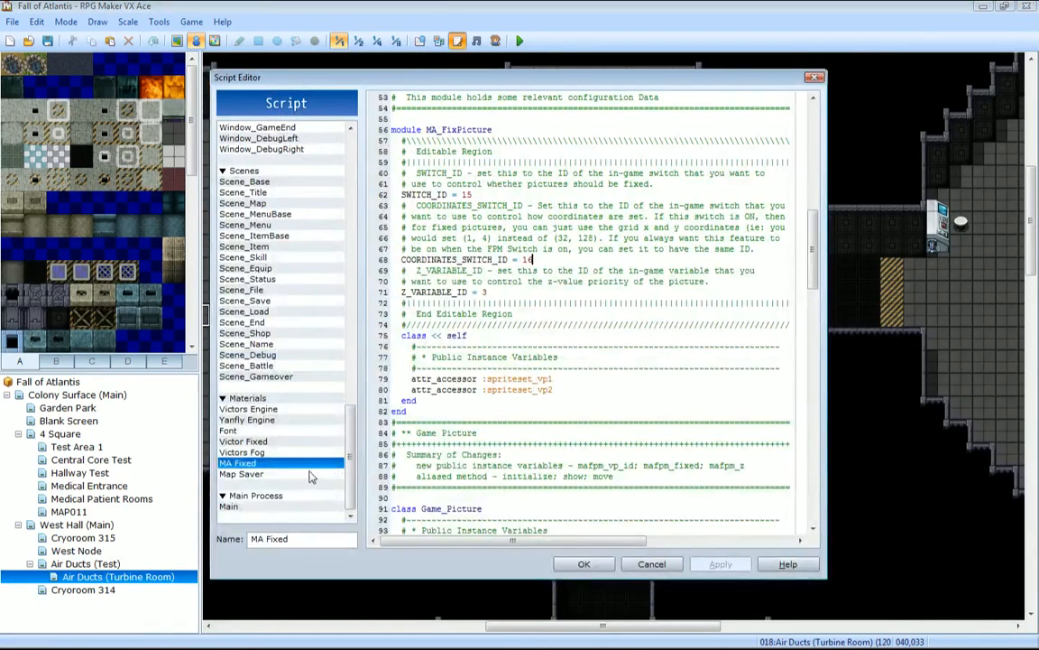
pyautogui.scroll(-1, 812, 251)
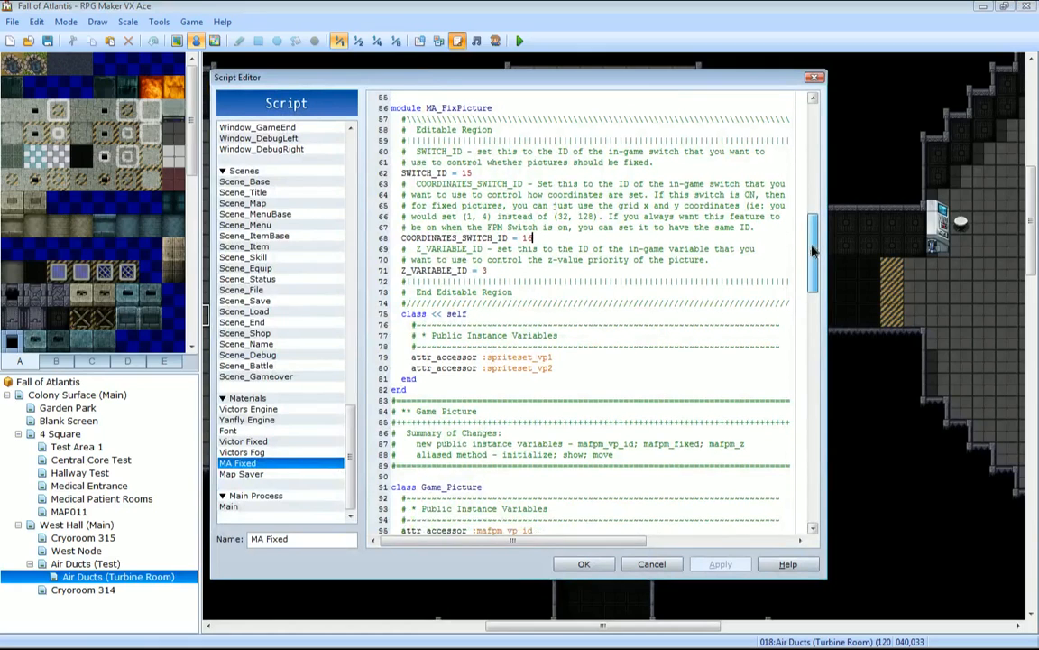
pyautogui.moveTo(812, 251); pyautogui.dragTo(810, 260)
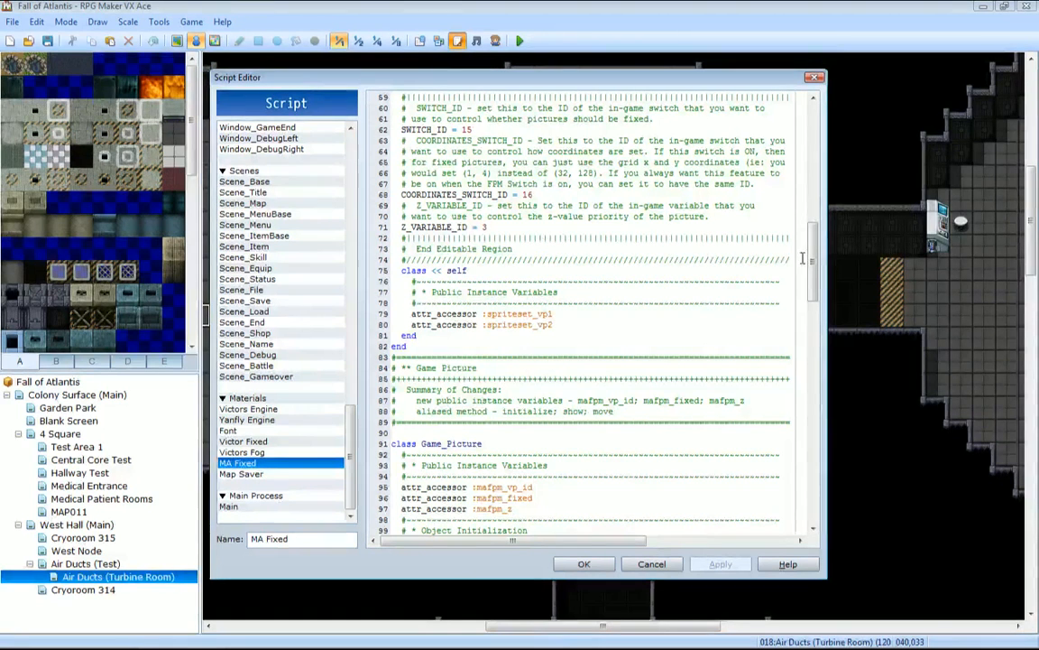
pyautogui.scroll(-2, 817, 270)
pyautogui.click(582, 565)
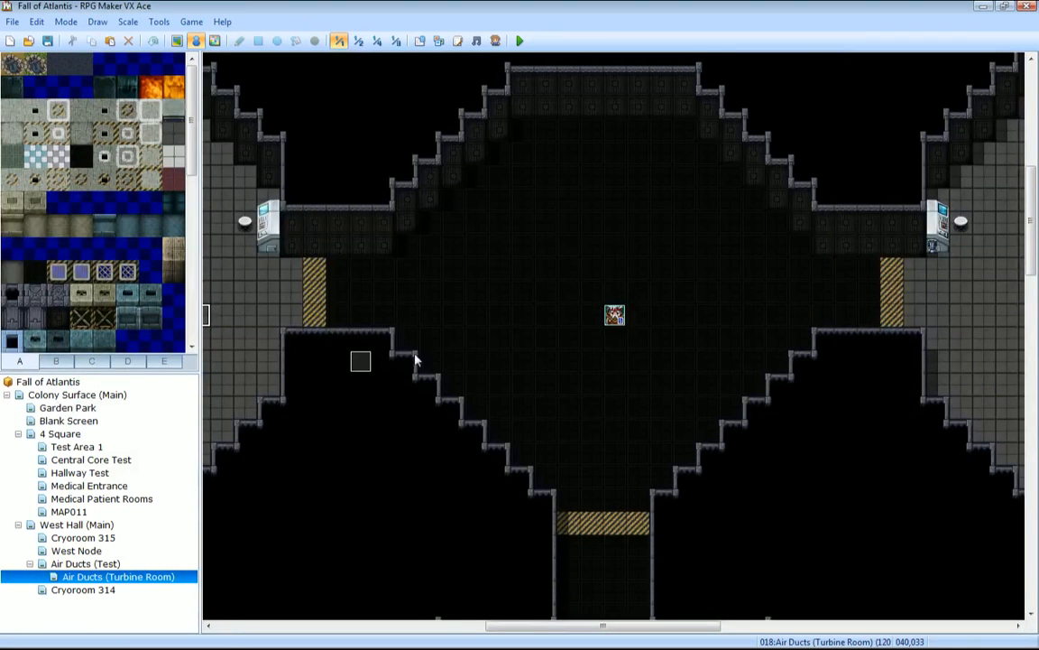
# Inspect the existing event southwest of the central chamber and survey the Turbine Room map layout around the player's start.
pyautogui.moveTo(496, 307); pyautogui.dragTo(422, 328, button='middle')
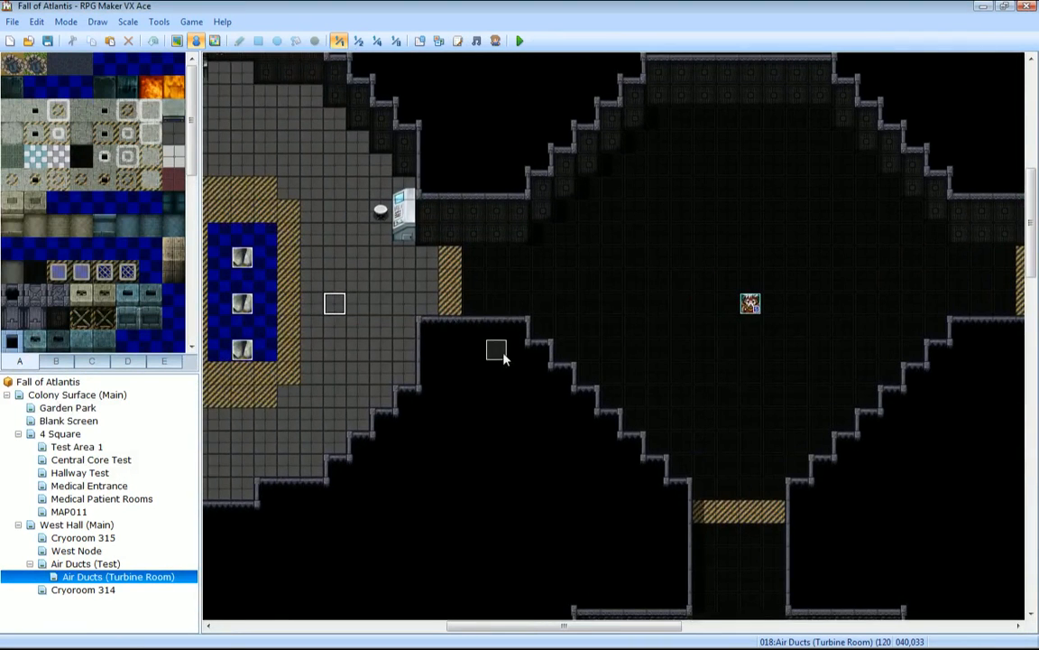
pyautogui.doubleClick(498, 352)
pyautogui.click(810, 92)
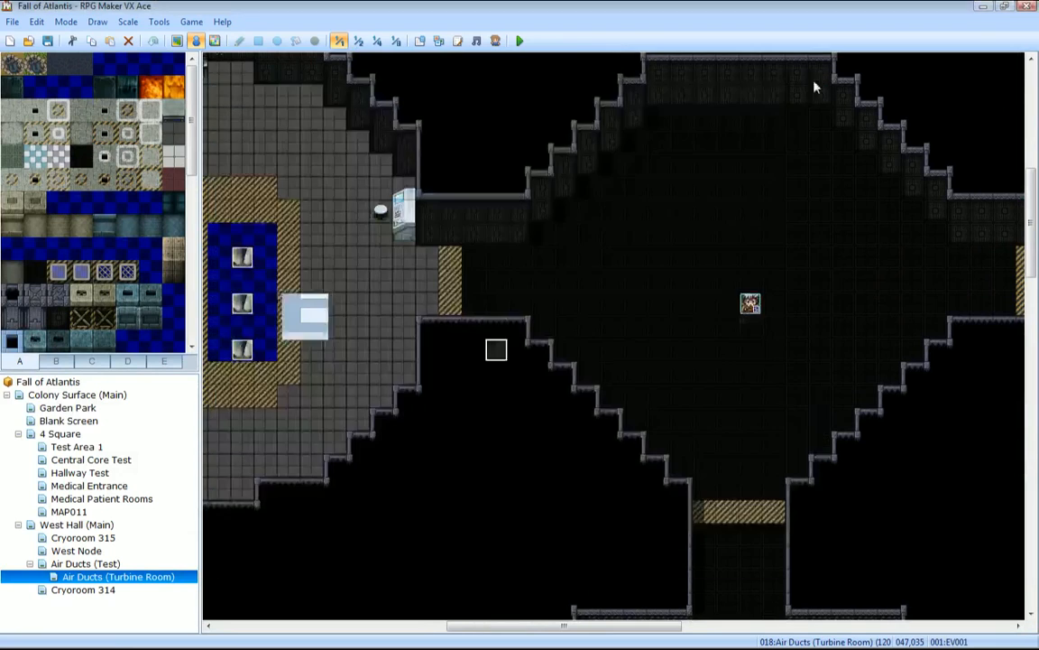
pyautogui.moveTo(627, 223)
pyautogui.mouseDown(button='middle')
pyautogui.moveTo(721, 212)
pyautogui.moveTo(429, 226)
pyautogui.moveTo(541, 306)
pyautogui.moveTo(462, 439)
pyautogui.moveTo(716, 475)
pyautogui.moveTo(704, 352)
pyautogui.moveTo(632, 505)
pyautogui.moveTo(578, 531)
pyautogui.moveTo(580, 416)
pyautogui.mouseUp(button='middle')
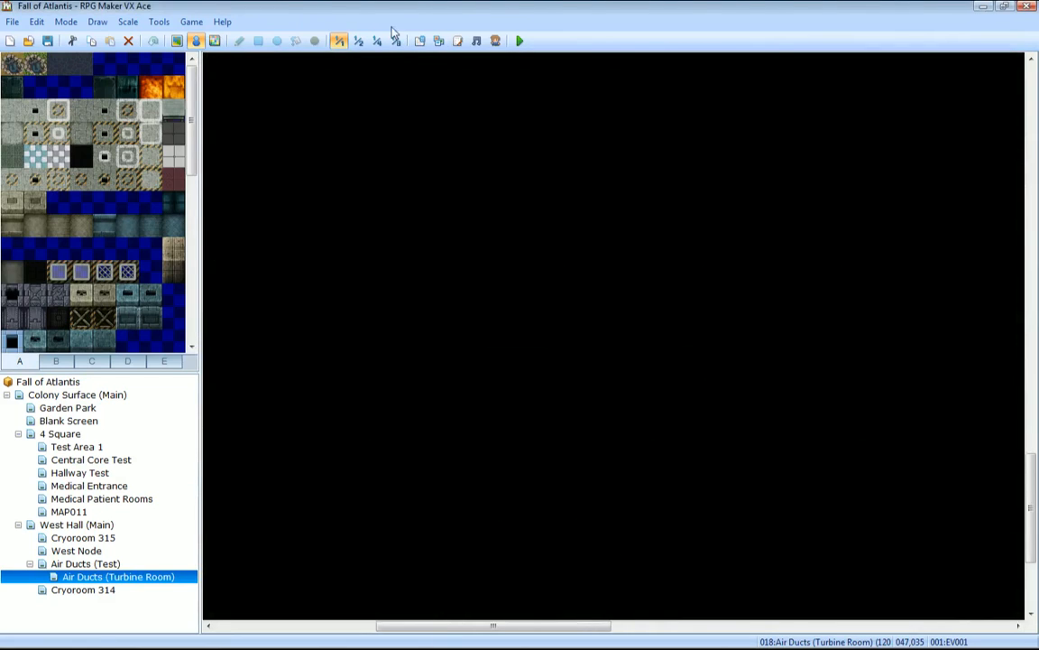
pyautogui.click(377, 41)
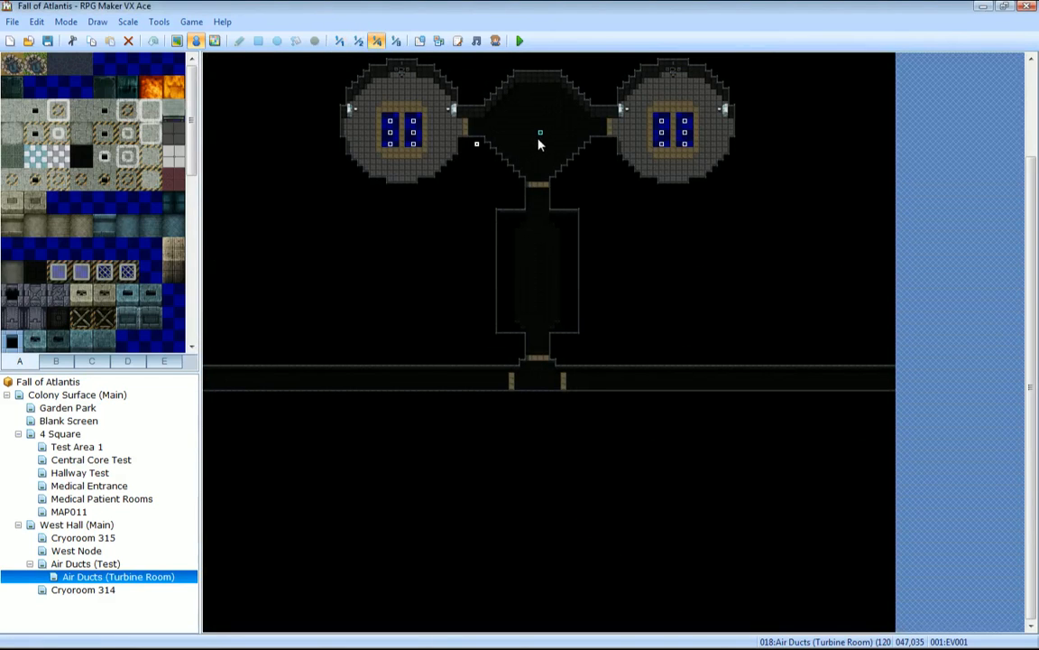
pyautogui.moveTo(568, 249)
pyautogui.mouseDown(button='middle')
pyautogui.moveTo(567, 212)
pyautogui.moveTo(546, 242)
pyautogui.mouseUp(button='middle')
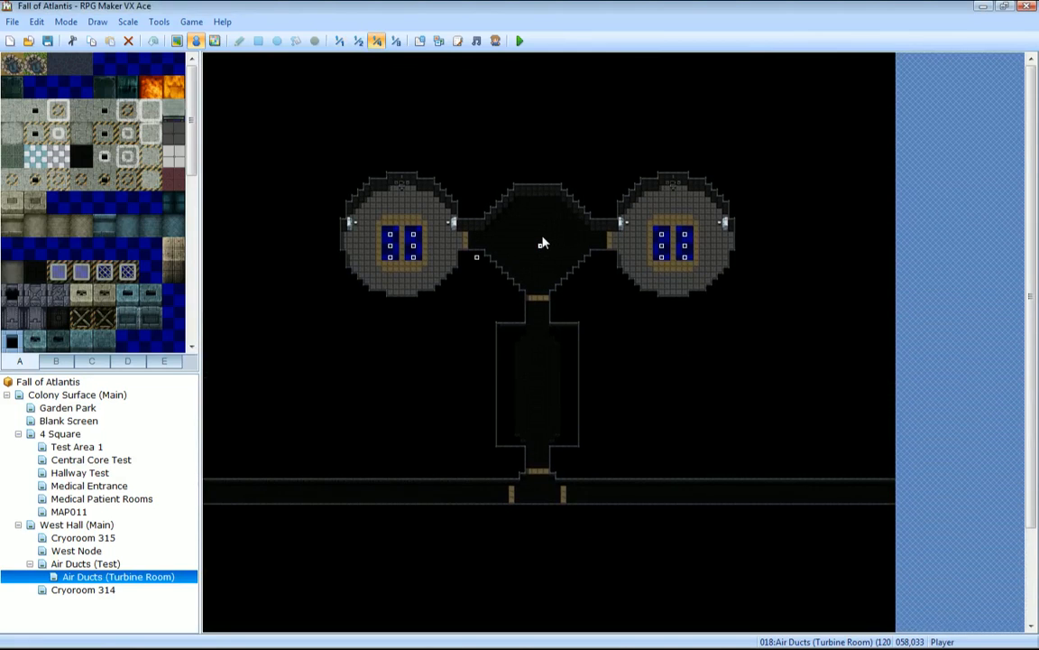
pyautogui.click(355, 42)
pyautogui.moveTo(626, 424)
pyautogui.mouseDown(button='middle')
pyautogui.moveTo(622, 225)
pyautogui.moveTo(504, 392)
pyautogui.mouseUp(button='middle')
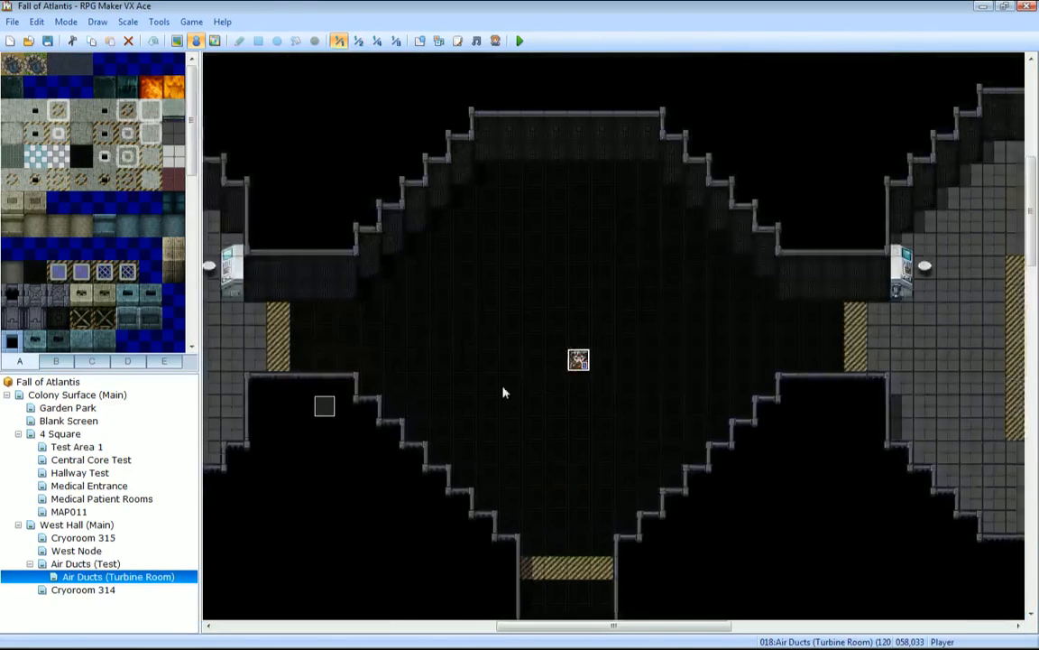
# Create an event in the central chamber that shows picture 1, [Fixed]TurbineRoom, from the upper left at 0,0 with opacity 255.
pyautogui.doubleClick(521, 323)
pyautogui.click(252, 177)
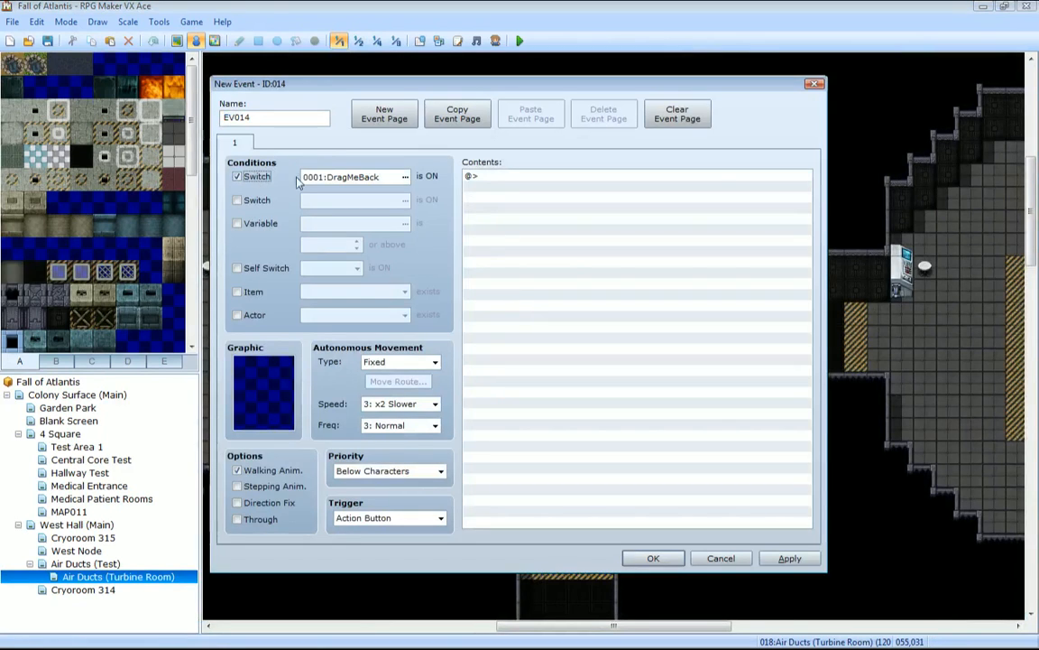
pyautogui.click(252, 177)
pyautogui.doubleClick(471, 176)
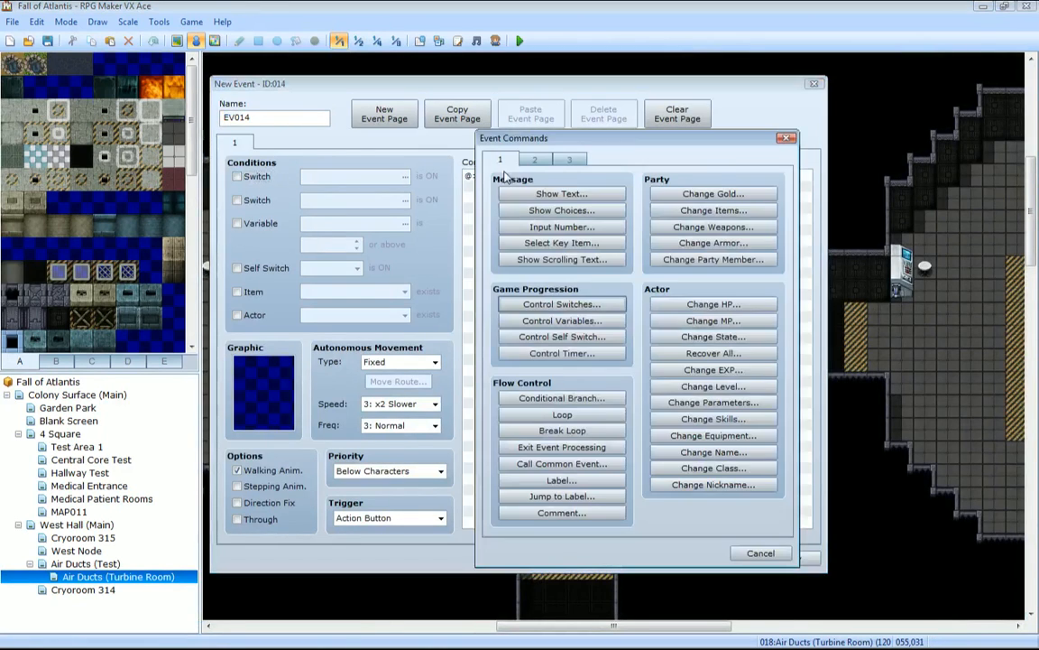
pyautogui.click(537, 162)
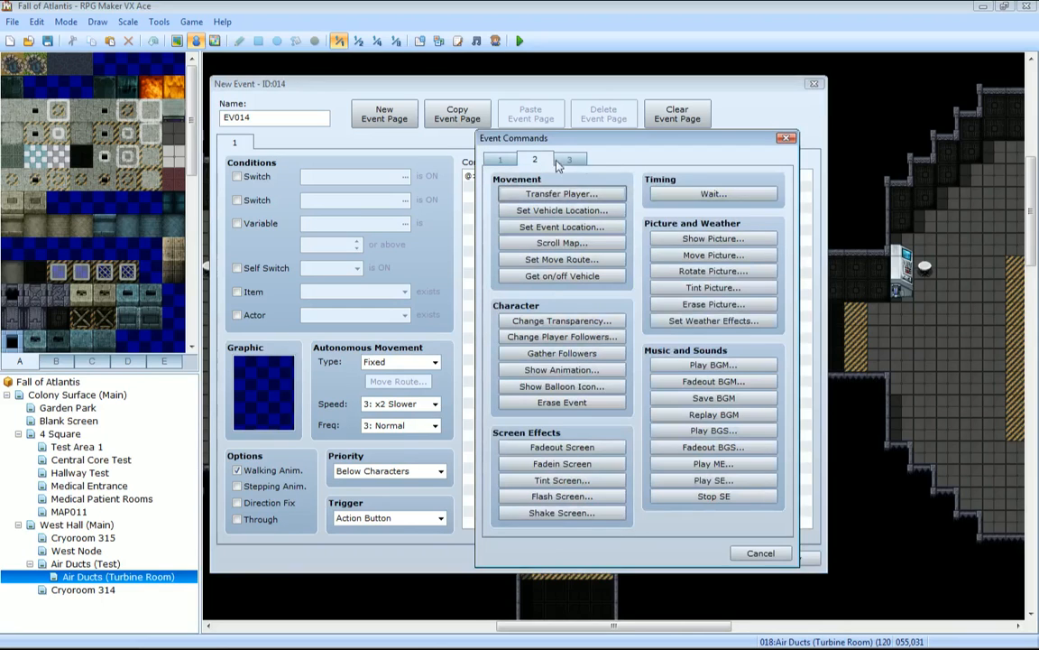
pyautogui.click(708, 236)
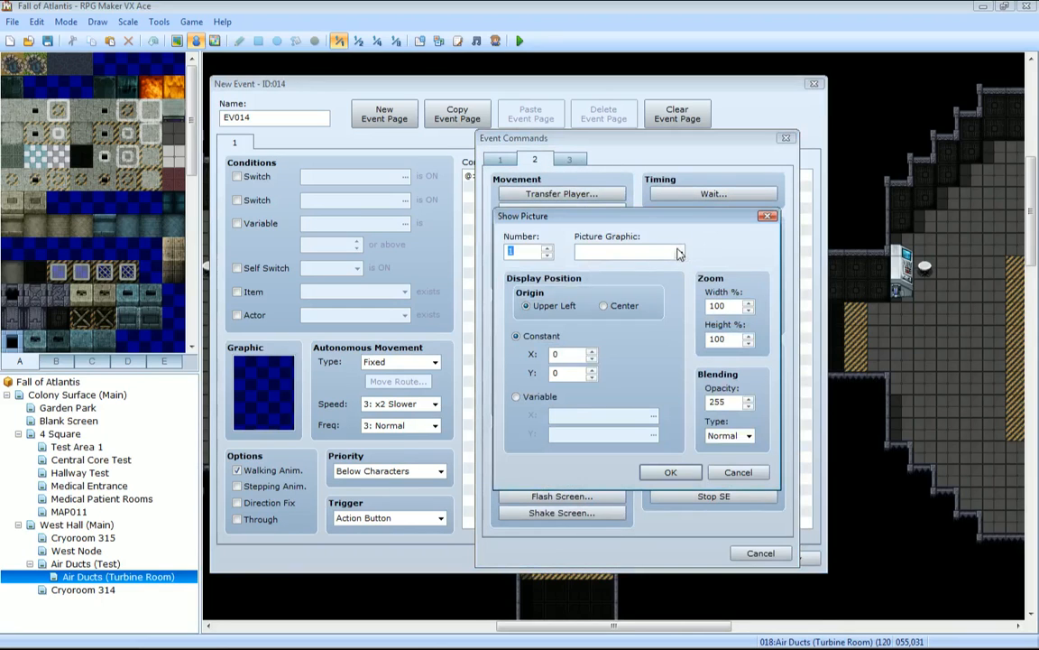
pyautogui.click(613, 252)
pyautogui.click(455, 239)
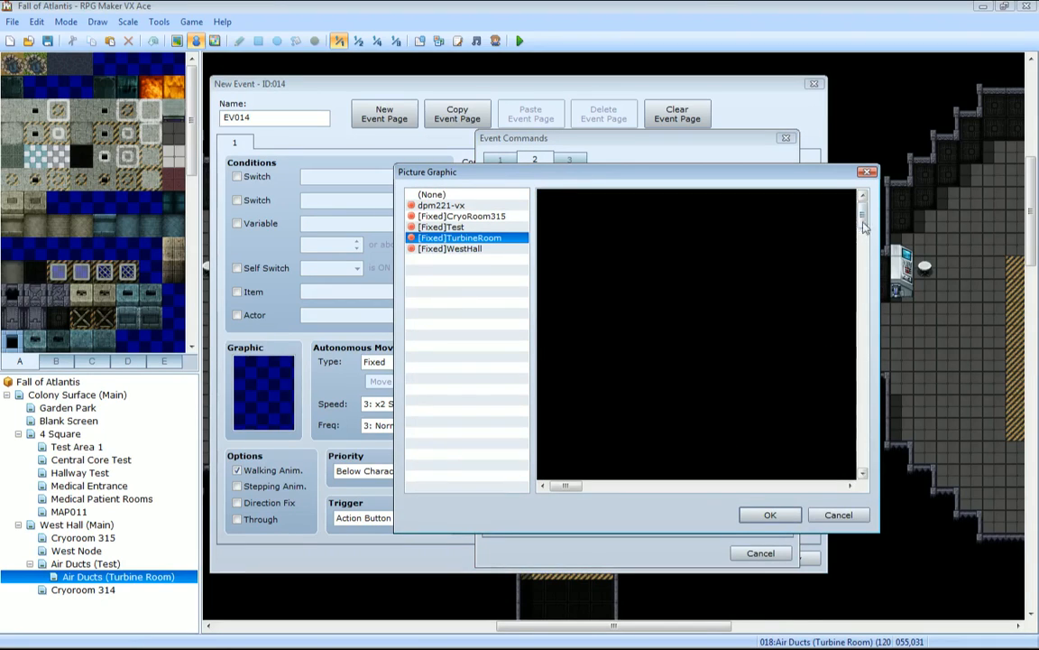
pyautogui.moveTo(862, 214); pyautogui.dragTo(855, 368)
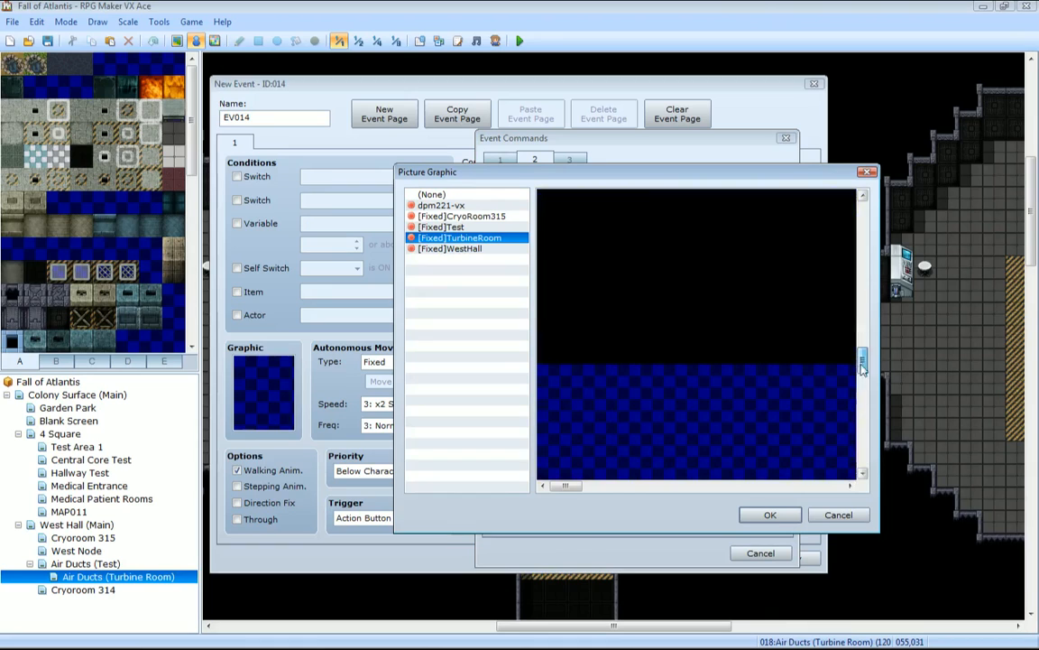
pyautogui.click(770, 516)
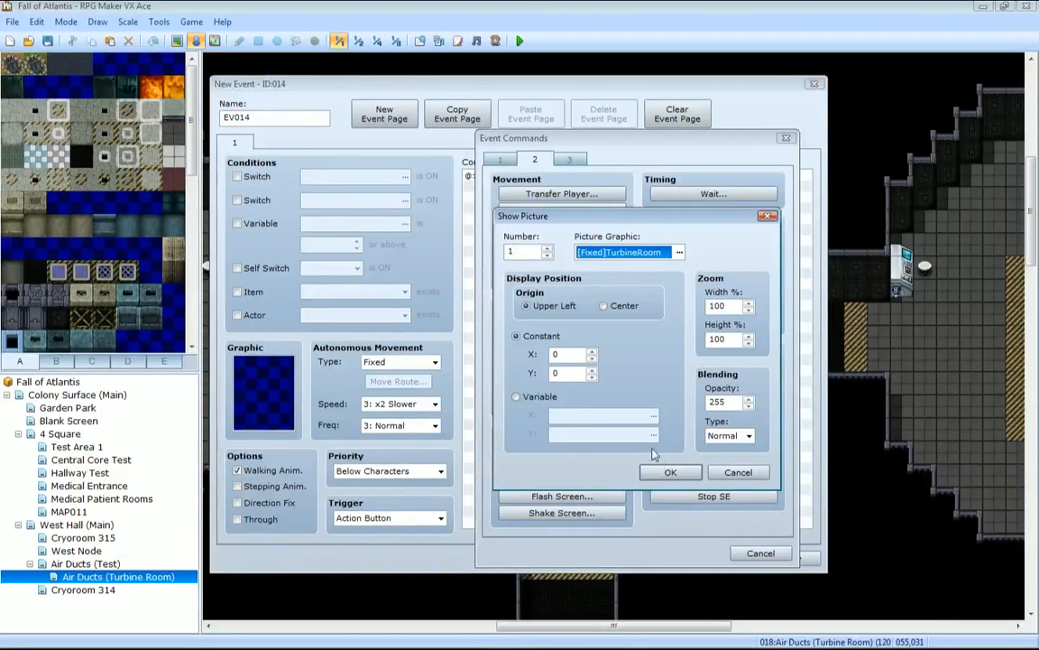
pyautogui.click(680, 475)
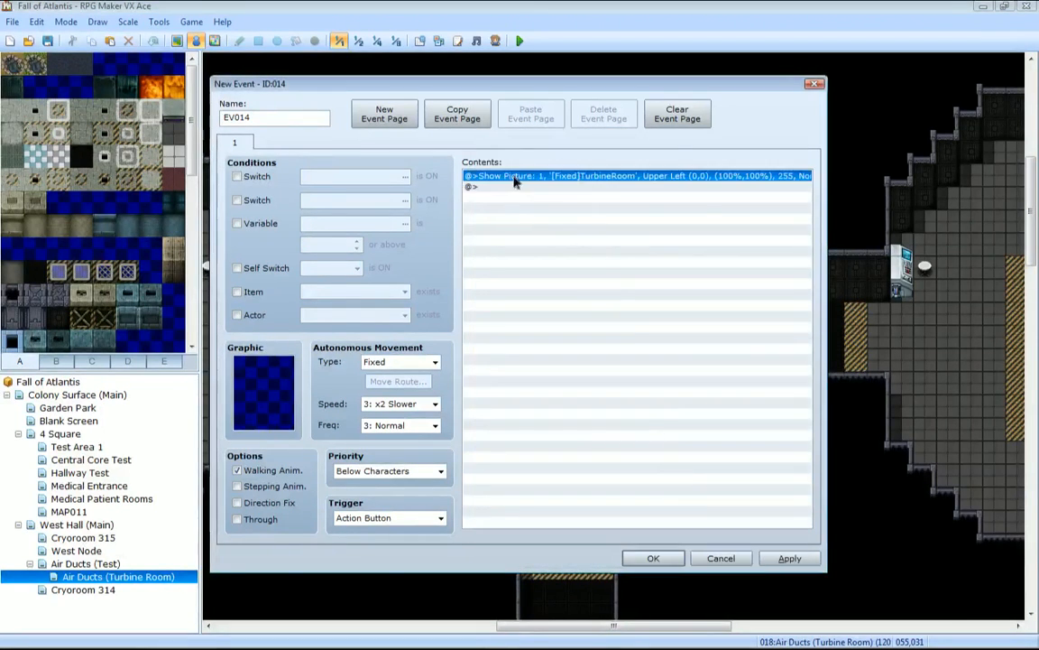
# Start a Control Variables command in the new event and name its variable 0003 "MA Z LVL".
pyautogui.rightClick(516, 184)
pyautogui.click(530, 186)
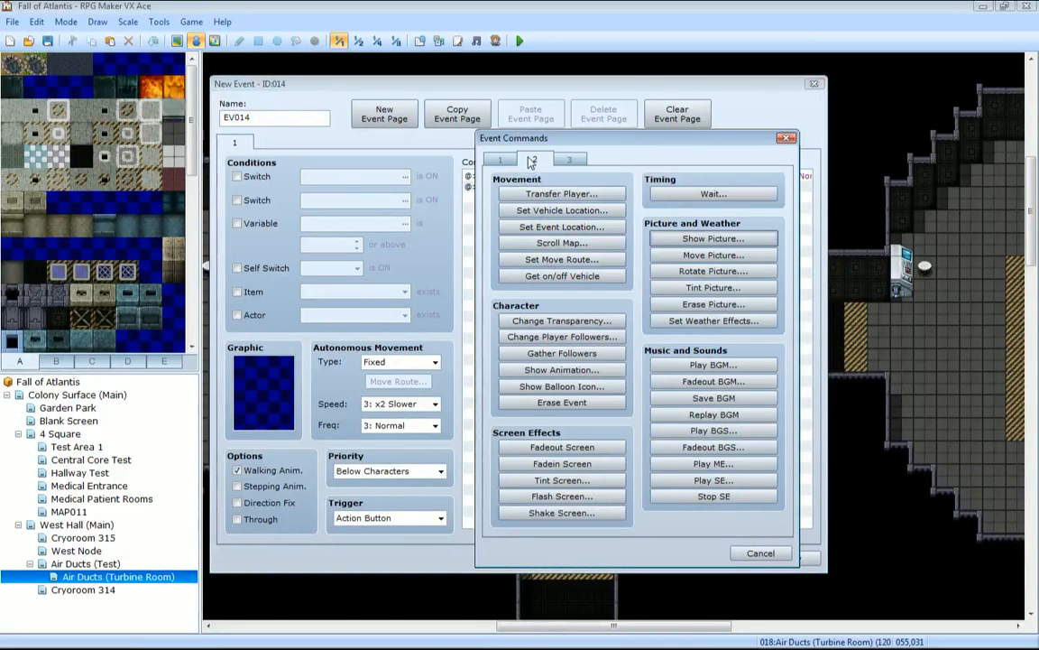
pyautogui.click(511, 164)
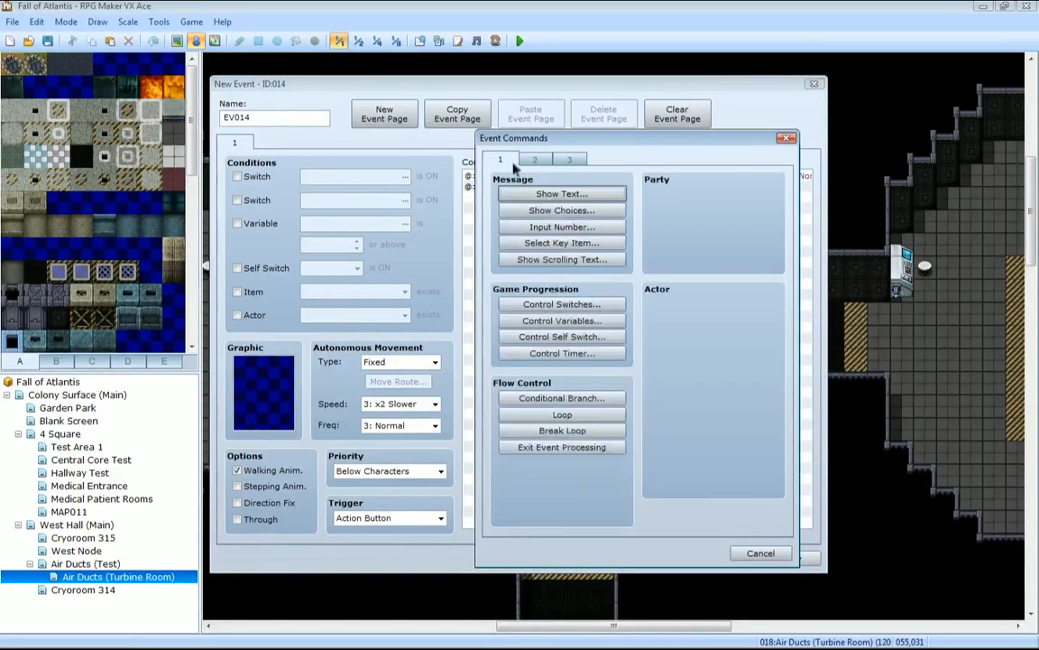
pyautogui.click(572, 323)
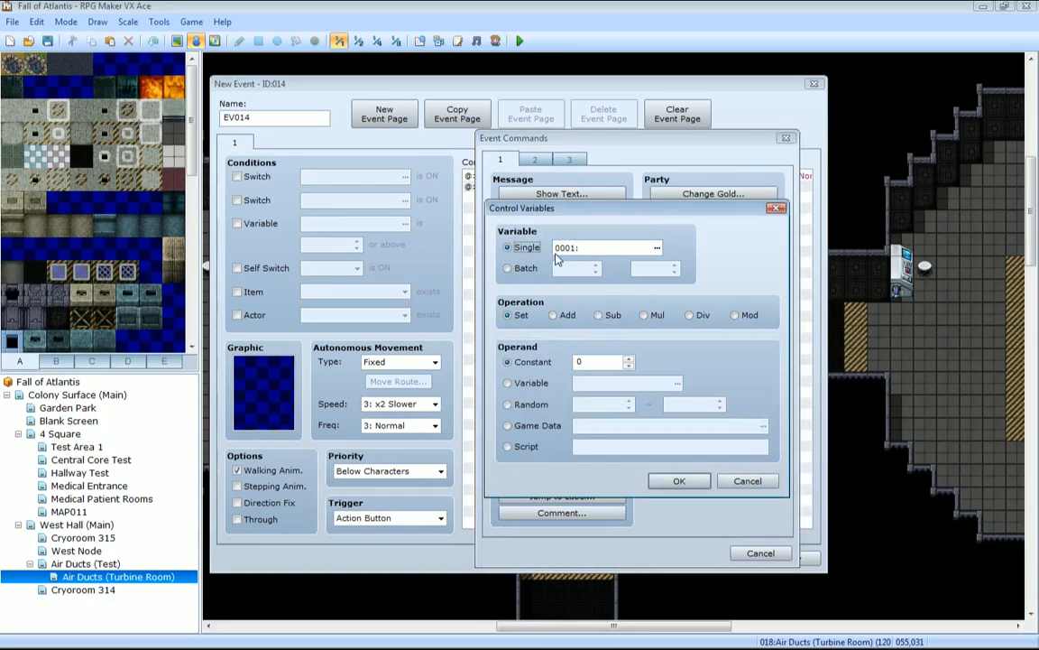
pyautogui.click(658, 248)
pyautogui.click(657, 251)
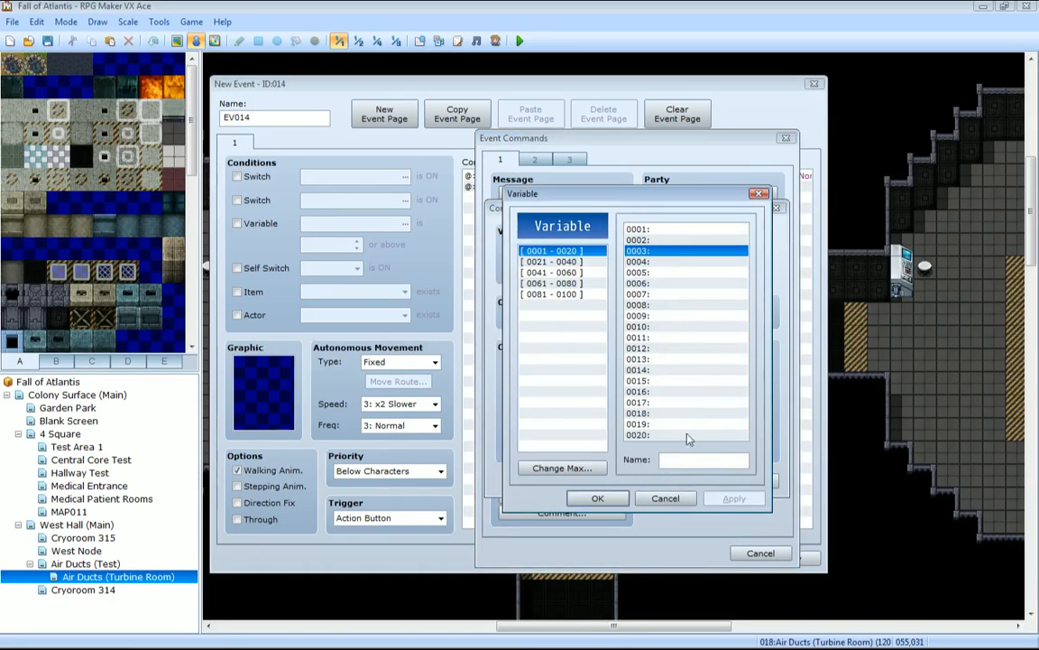
pyautogui.click(674, 461)
pyautogui.write('MA ')
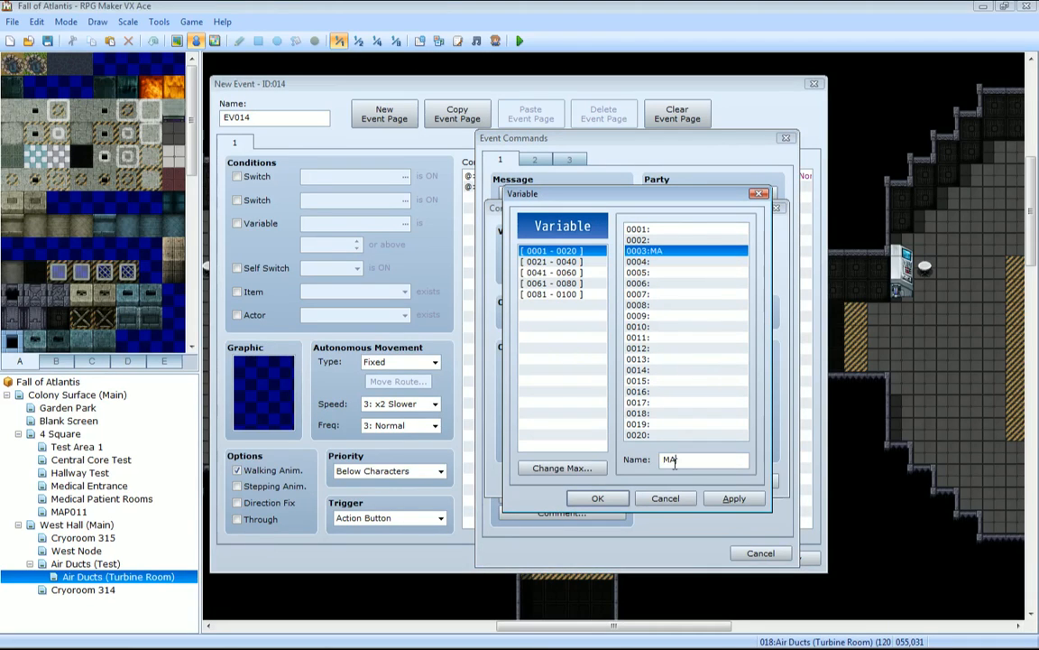
pyautogui.write('Z LVL')
pyautogui.click(733, 499)
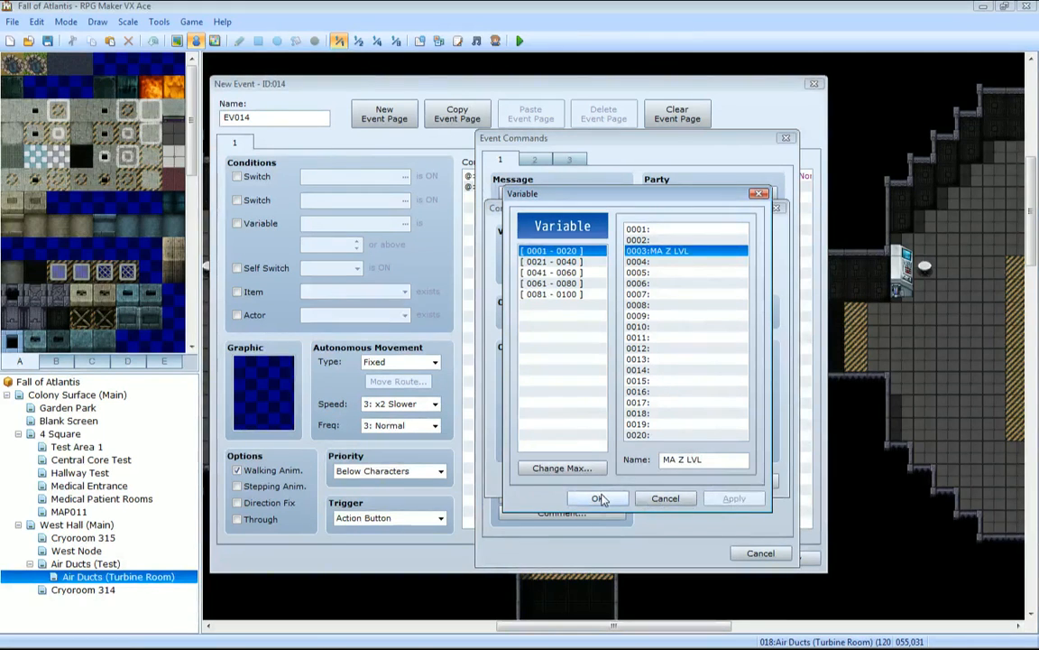
pyautogui.click(599, 498)
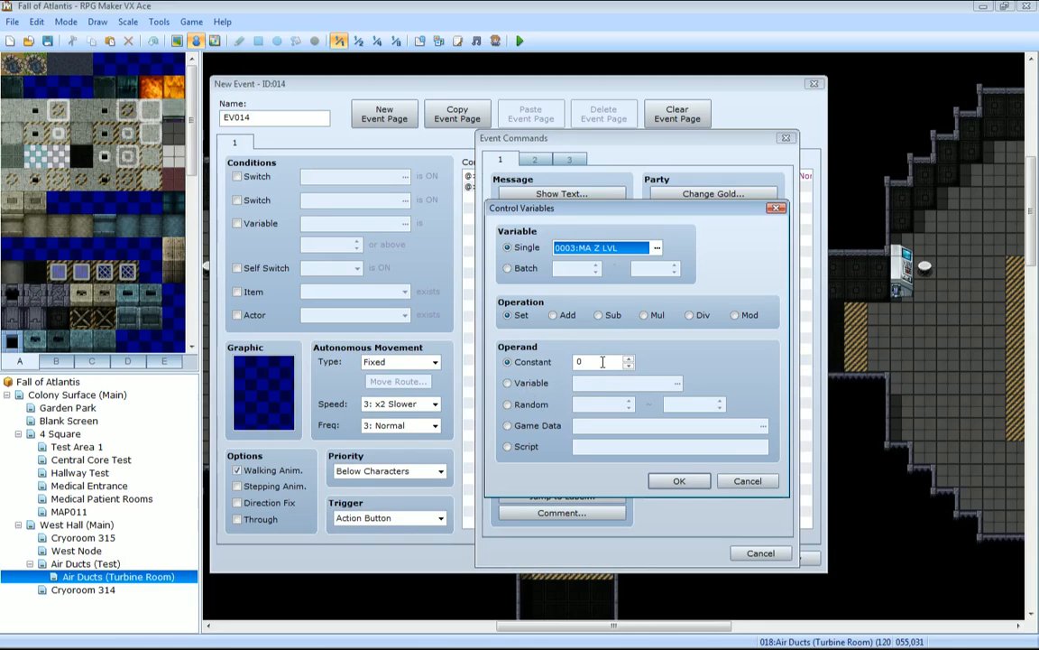
# Set MA Z LVL to a constant value and add the variable command to the event.
pyautogui.click(529, 383)
pyautogui.click(508, 362)
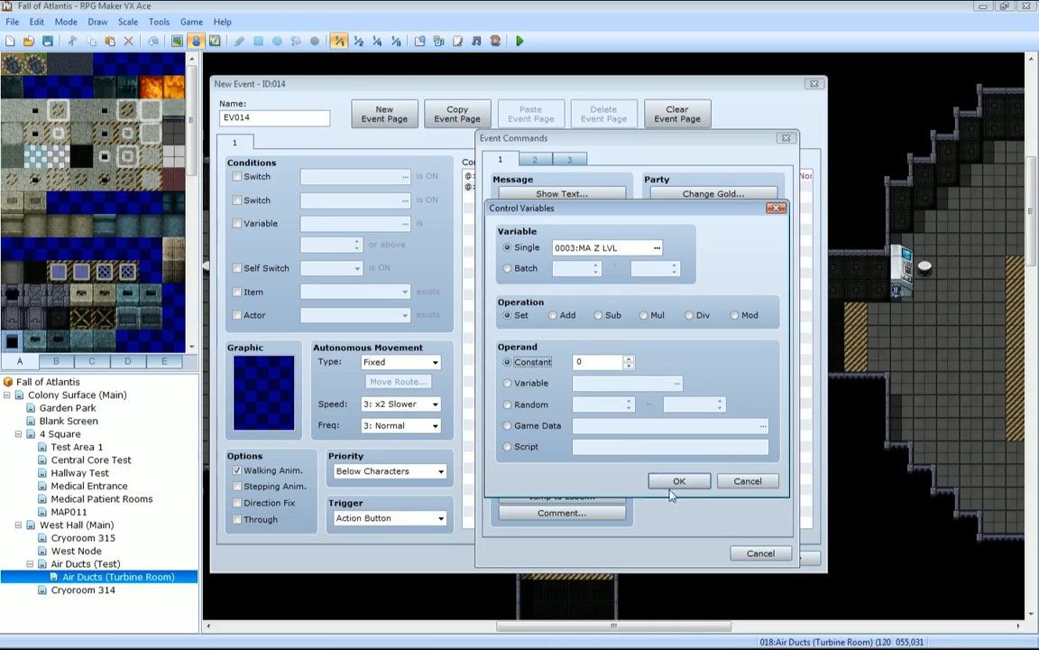
pyautogui.click(629, 366)
pyautogui.click(700, 483)
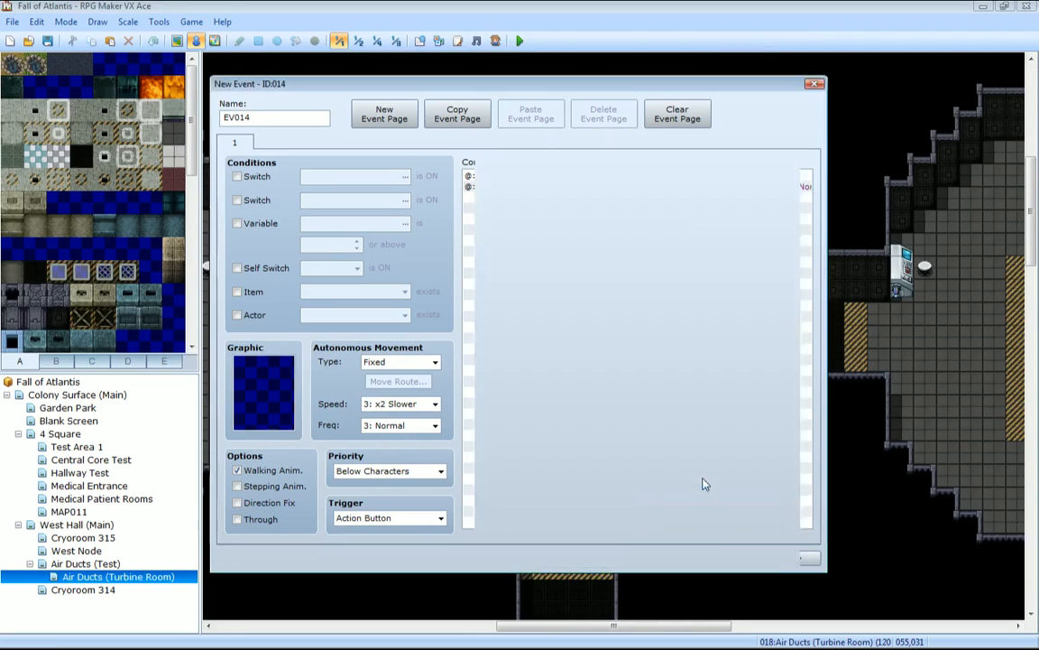
# Save the new picture event and review the Z_VARIABLE_ID layer values in the MA Fixed script's instructions.
pyautogui.click(656, 557)
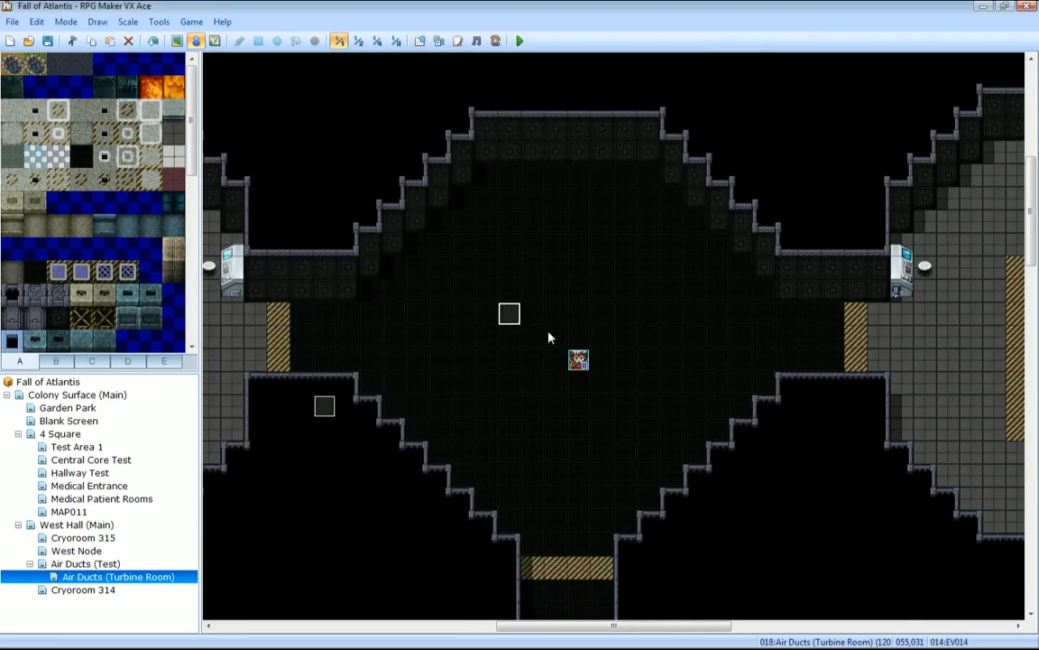
pyautogui.click(457, 41)
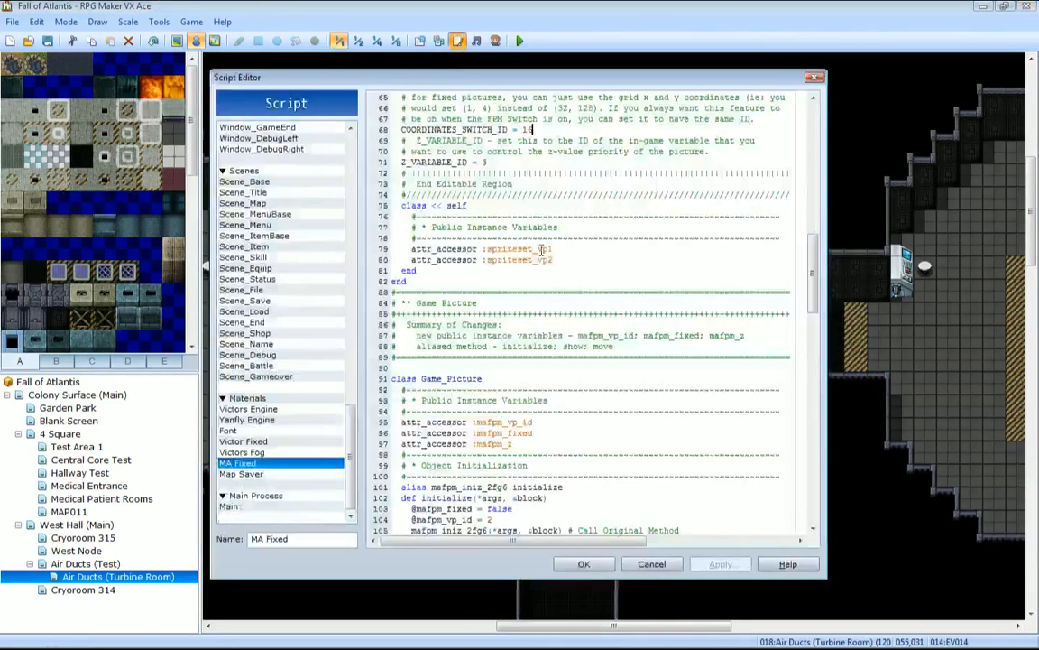
pyautogui.click(268, 473)
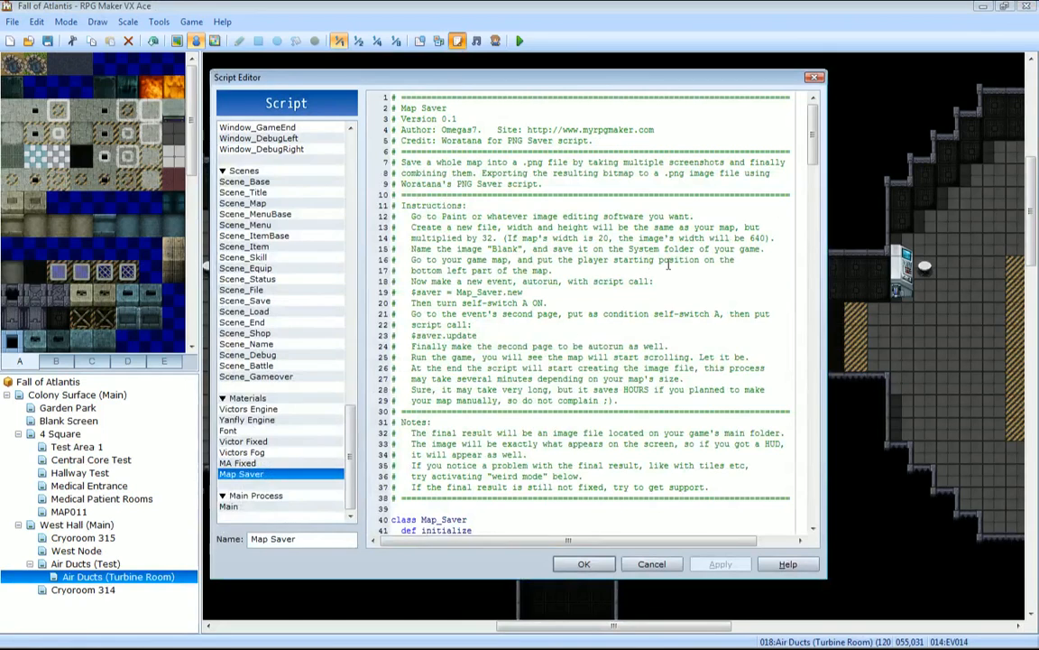
pyautogui.press('Up')
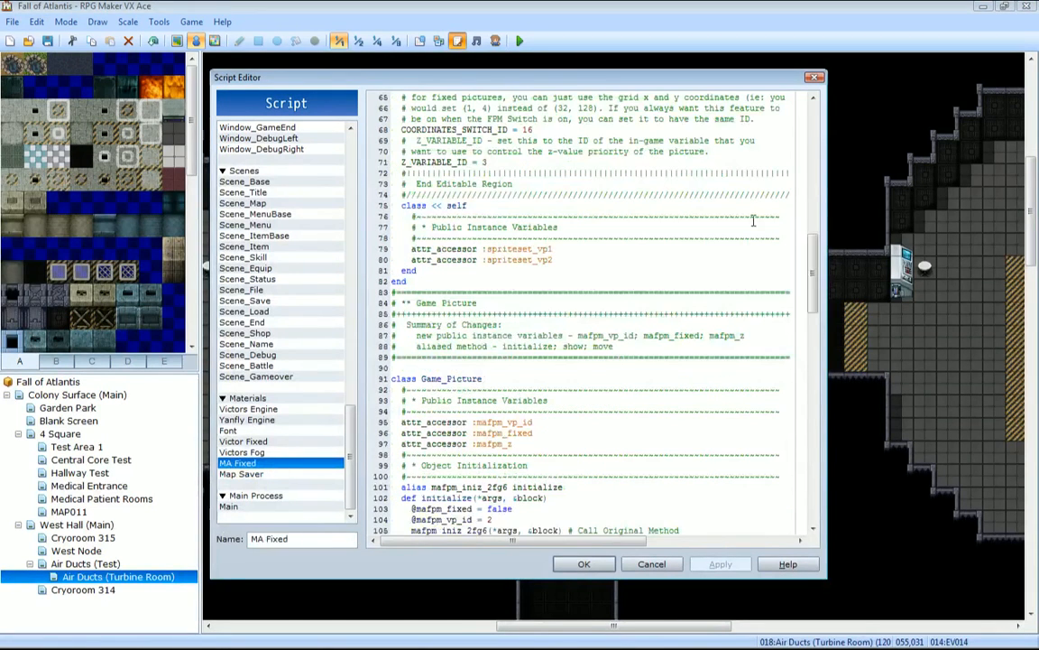
pyautogui.scroll(3, 675, 267)
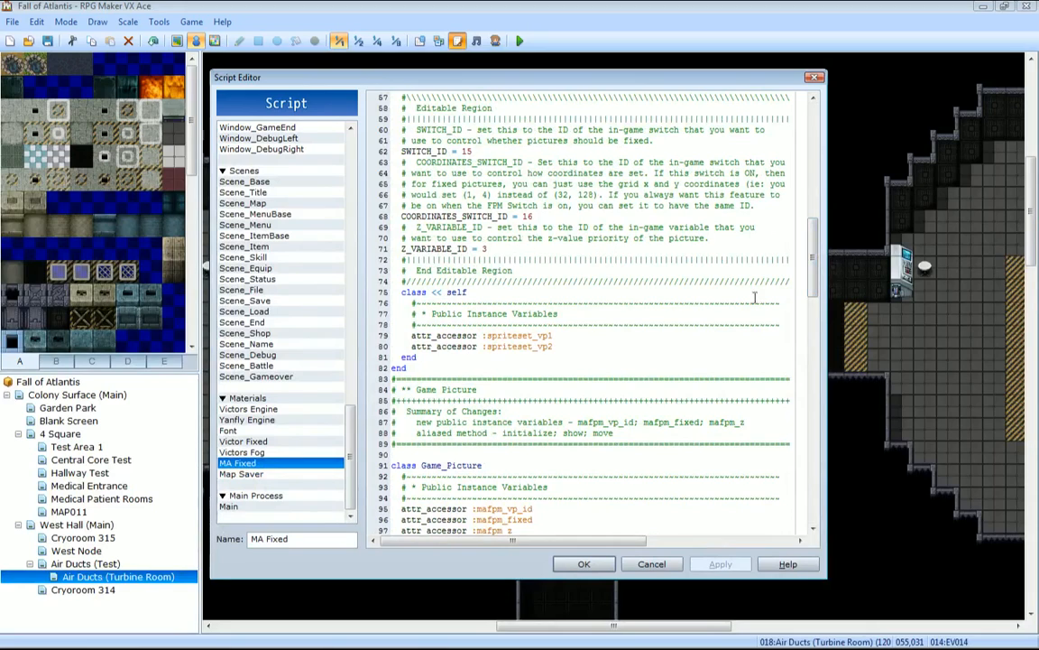
pyautogui.scroll(-2, 740, 248)
pyautogui.scroll(3, 810, 262)
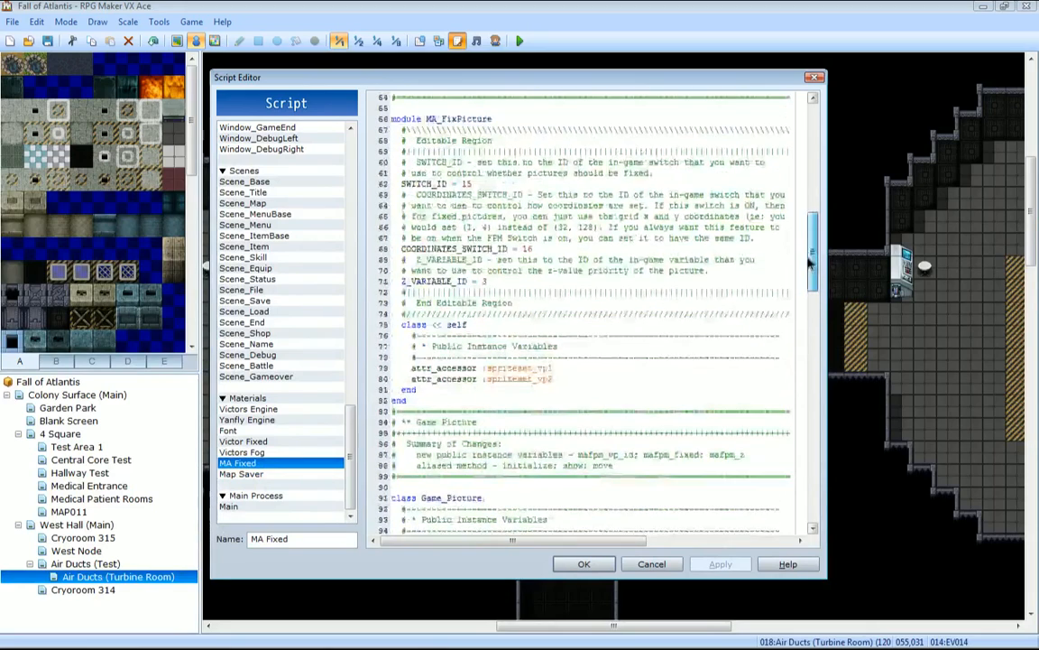
pyautogui.moveTo(810, 262); pyautogui.dragTo(809, 194)
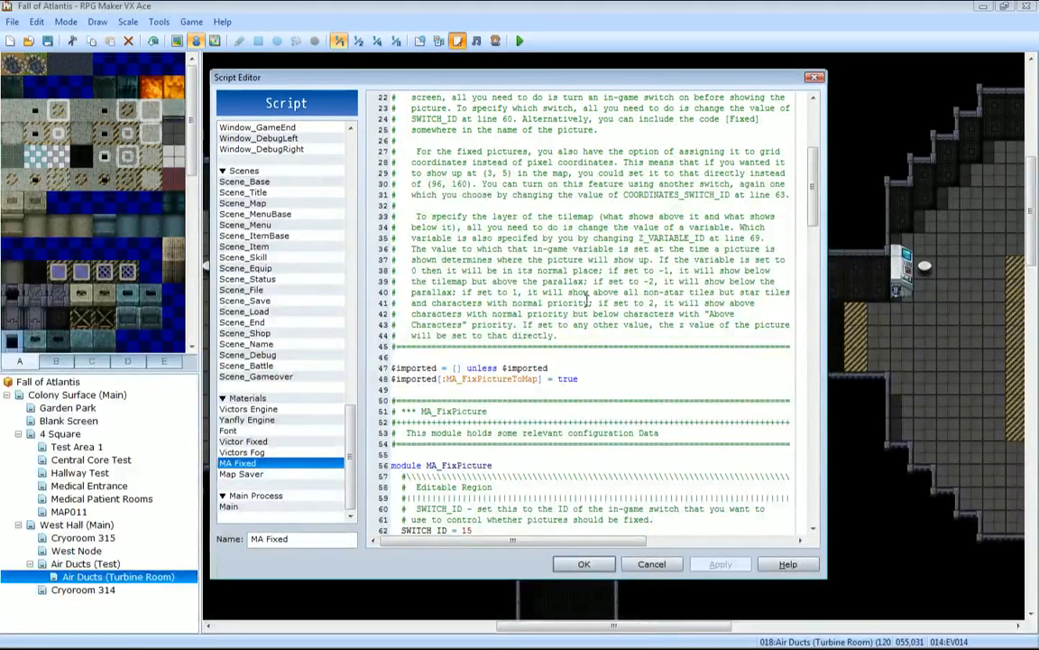
pyautogui.click(603, 567)
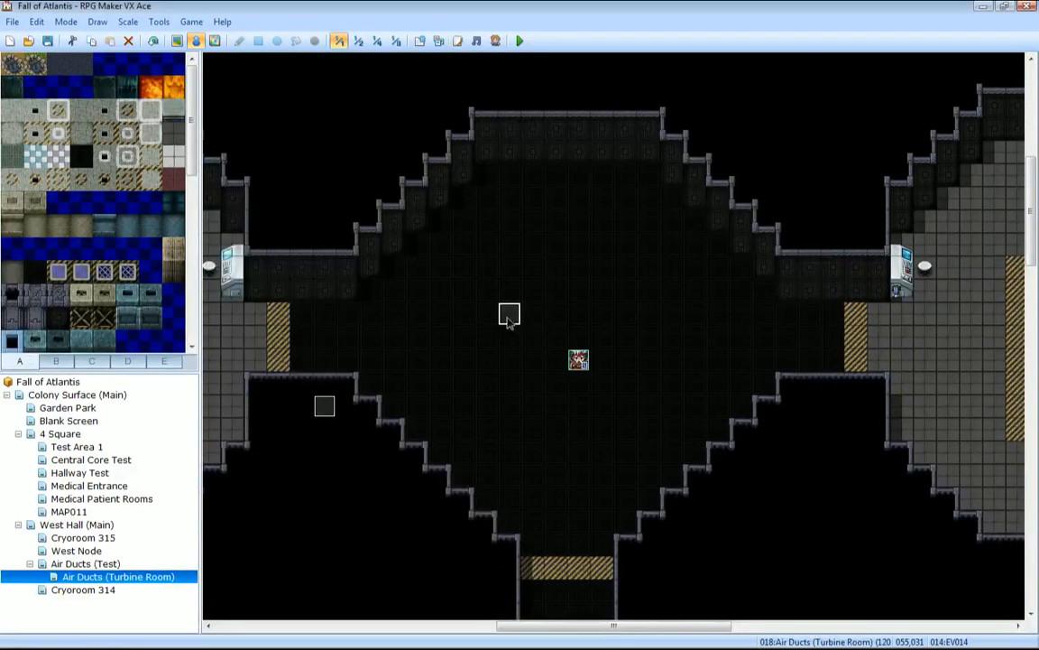
# Change the picture event's Control Variables command so MA Z LVL is set to the constant 1.
pyautogui.doubleClick(509, 315)
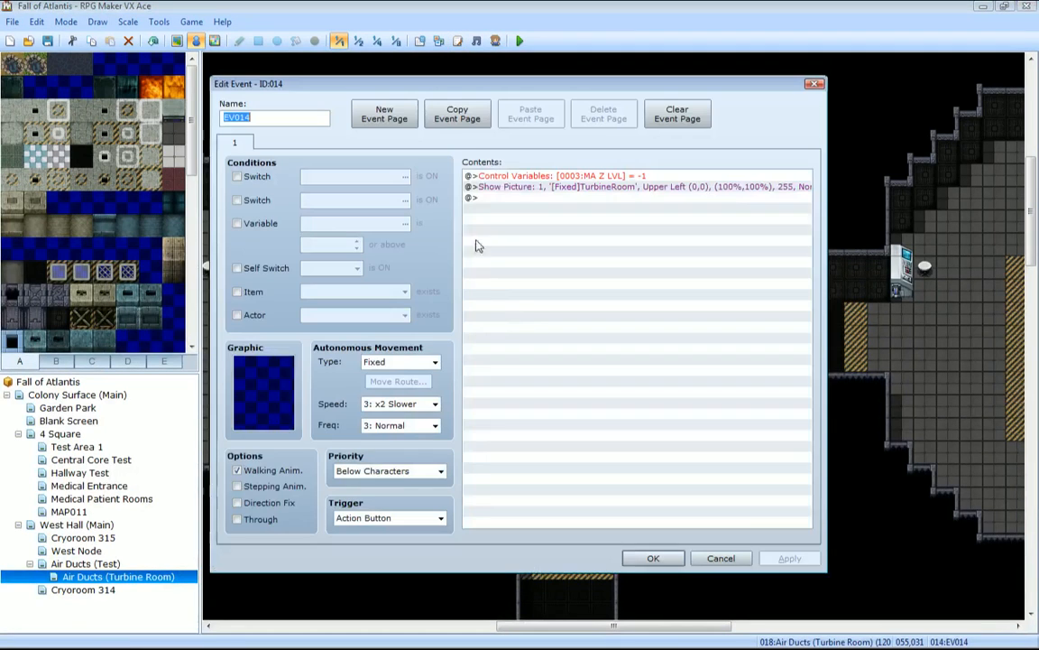
pyautogui.click(531, 177)
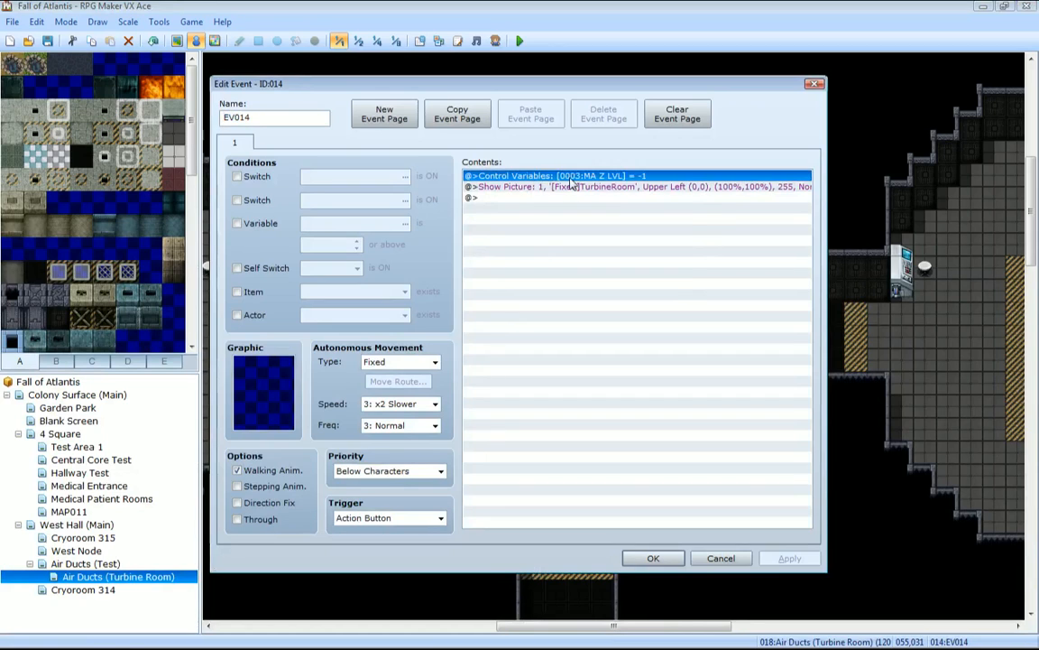
pyautogui.rightClick(570, 180)
pyautogui.click(603, 203)
pyautogui.doubleClick(582, 361)
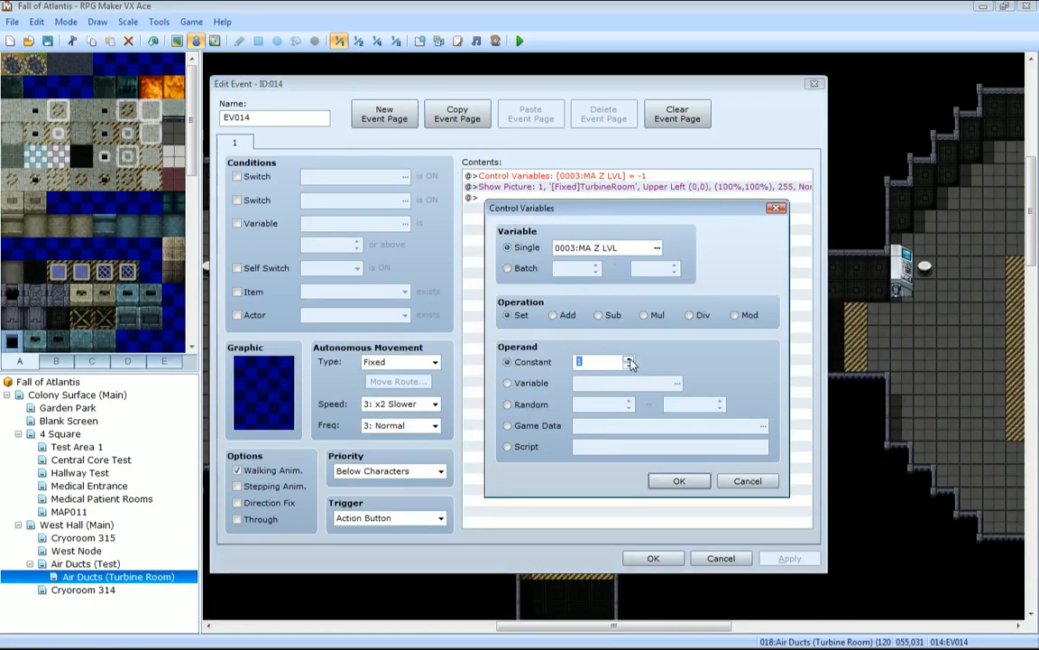
pyautogui.click(675, 481)
# Set the picture event's trigger to Parallel Process and save the event.
pyautogui.click(397, 518)
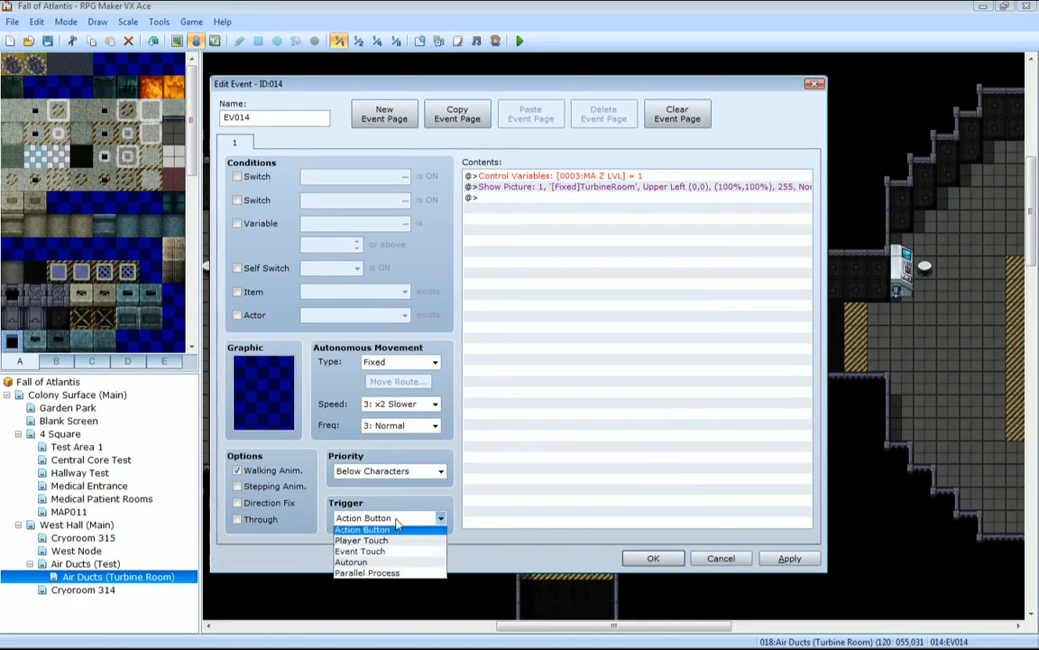
pyautogui.click(397, 573)
pyautogui.click(788, 557)
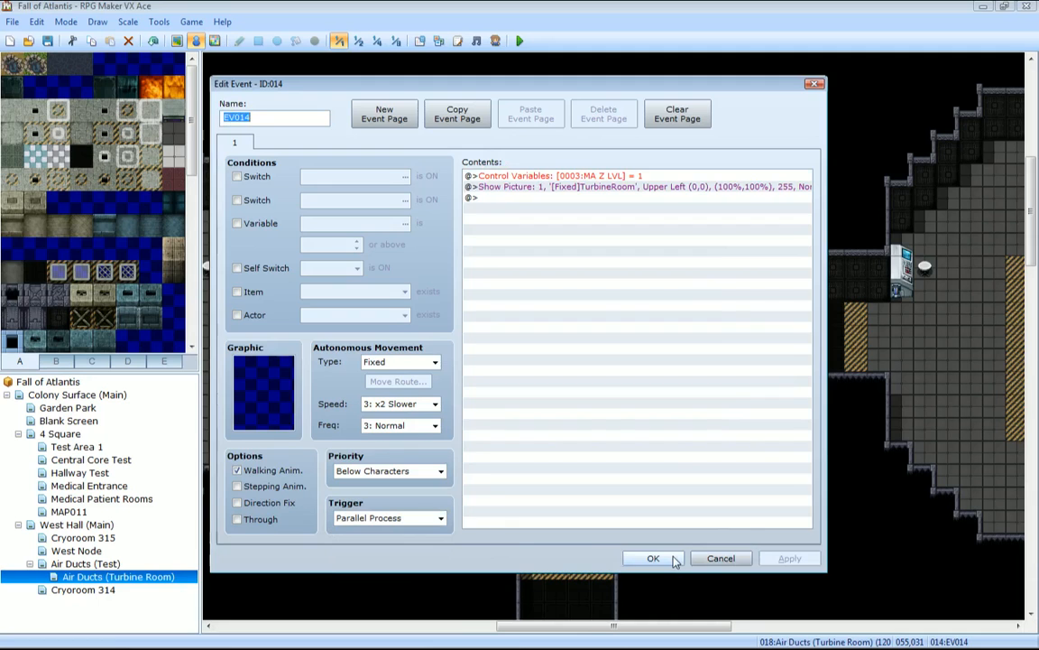
pyautogui.click(675, 560)
# Set the parallax background graphic of the Air Ducts (Turbine Room) map to (None).
pyautogui.keyDown('shift'); pyautogui.hscroll(-6, 680, 364); pyautogui.keyUp('shift')
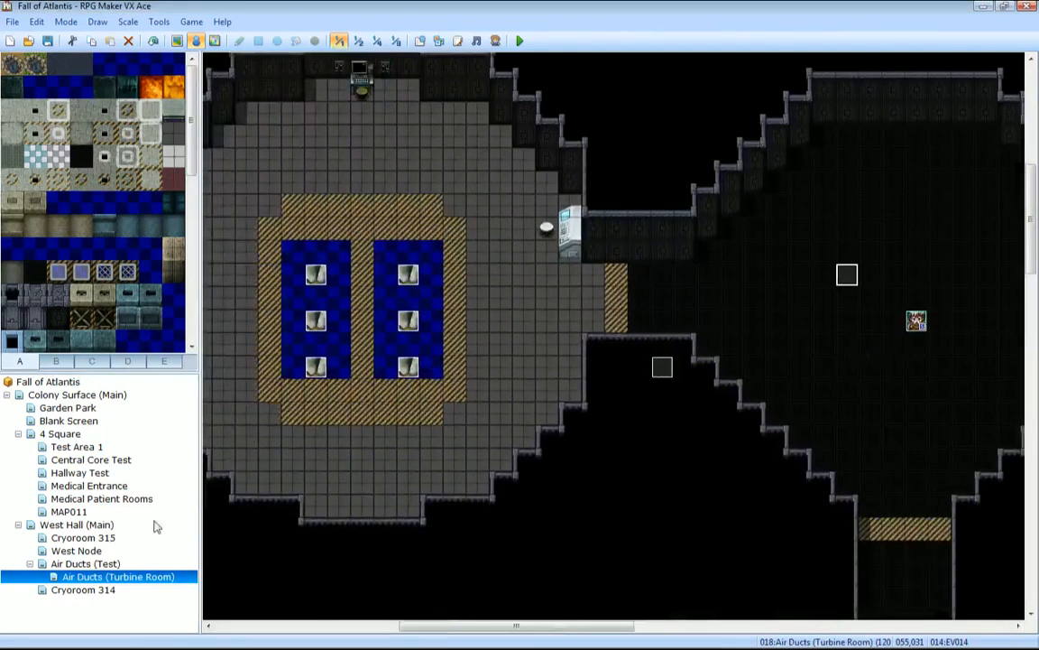
pyautogui.rightClick(135, 577)
pyautogui.click(171, 426)
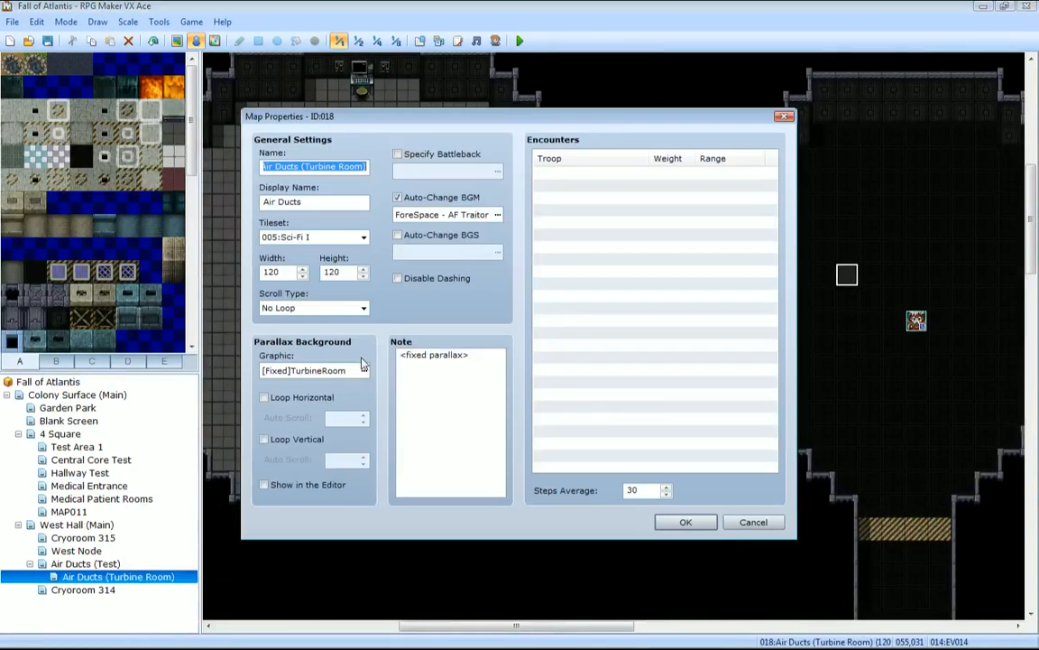
pyautogui.click(363, 373)
pyautogui.click(364, 372)
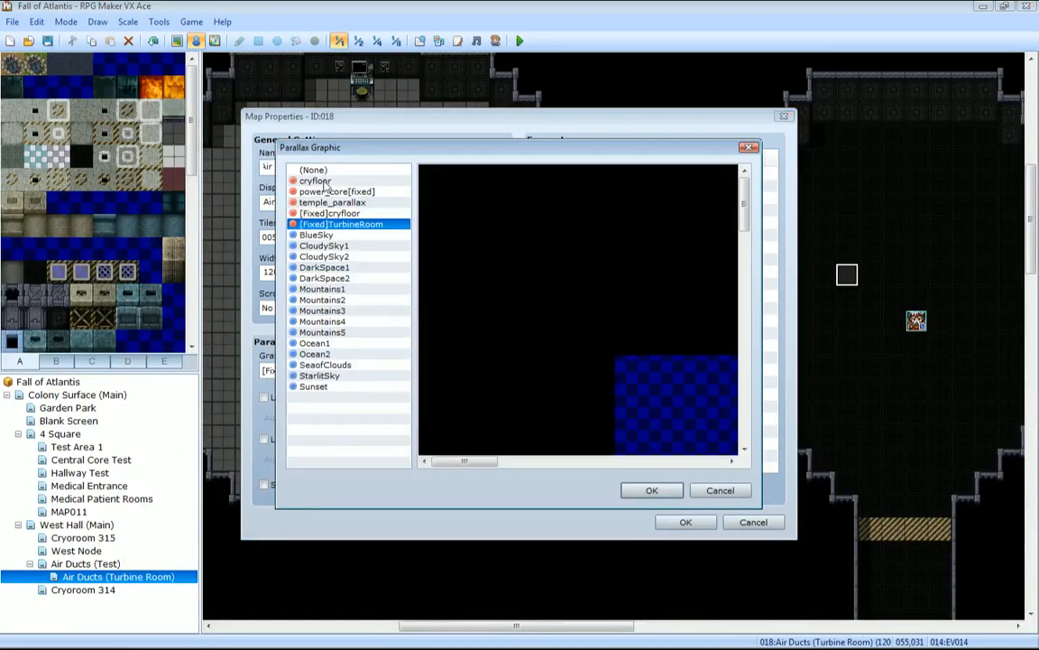
pyautogui.click(307, 170)
pyautogui.click(651, 490)
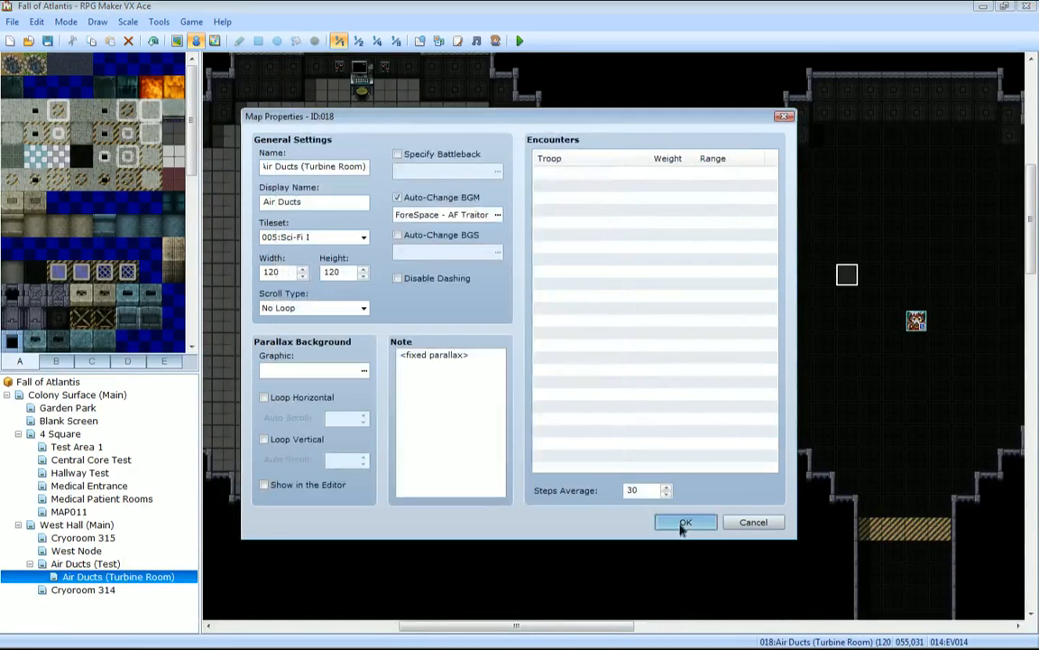
pyautogui.click(684, 522)
# Recheck the picture event's commands and start a new game in a playtest.
pyautogui.doubleClick(703, 284)
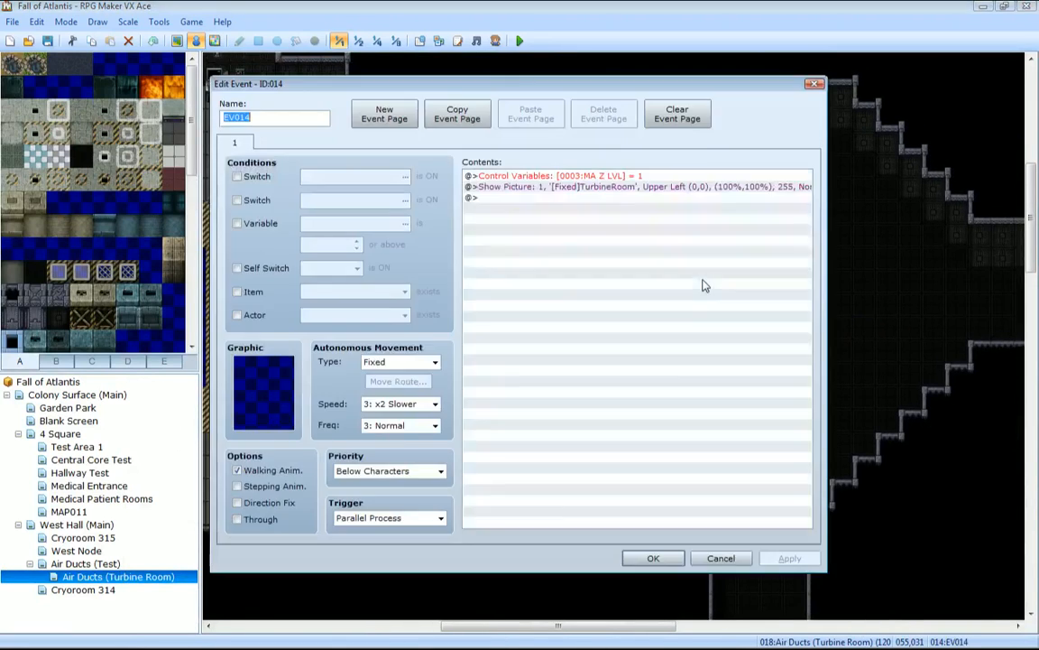
pyautogui.click(661, 558)
pyautogui.click(520, 41)
pyautogui.press('Return')
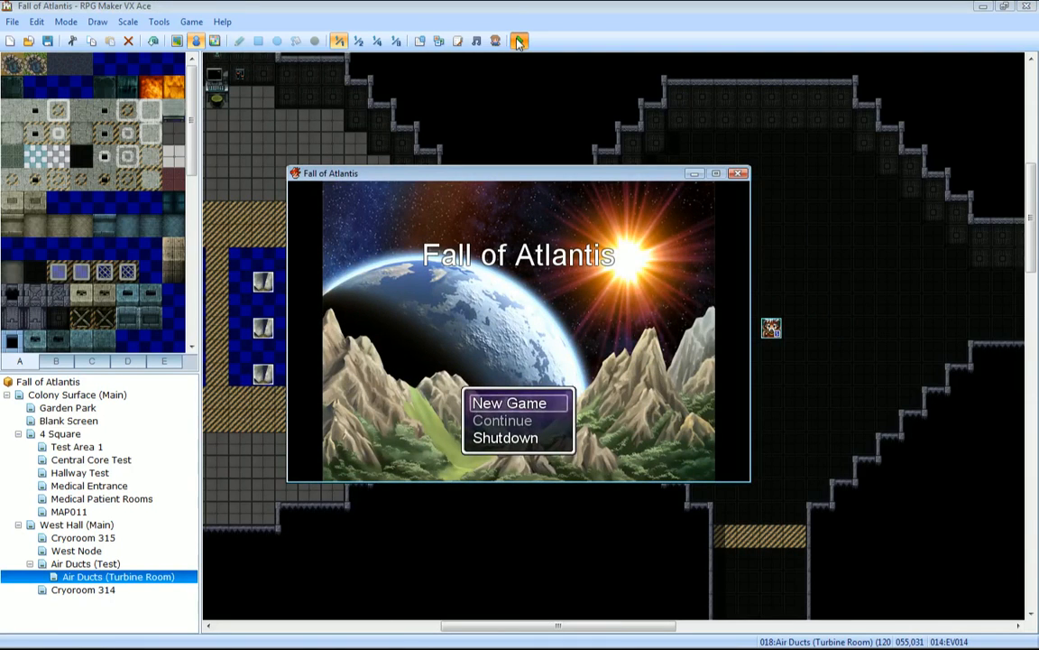
pyautogui.press('Return')
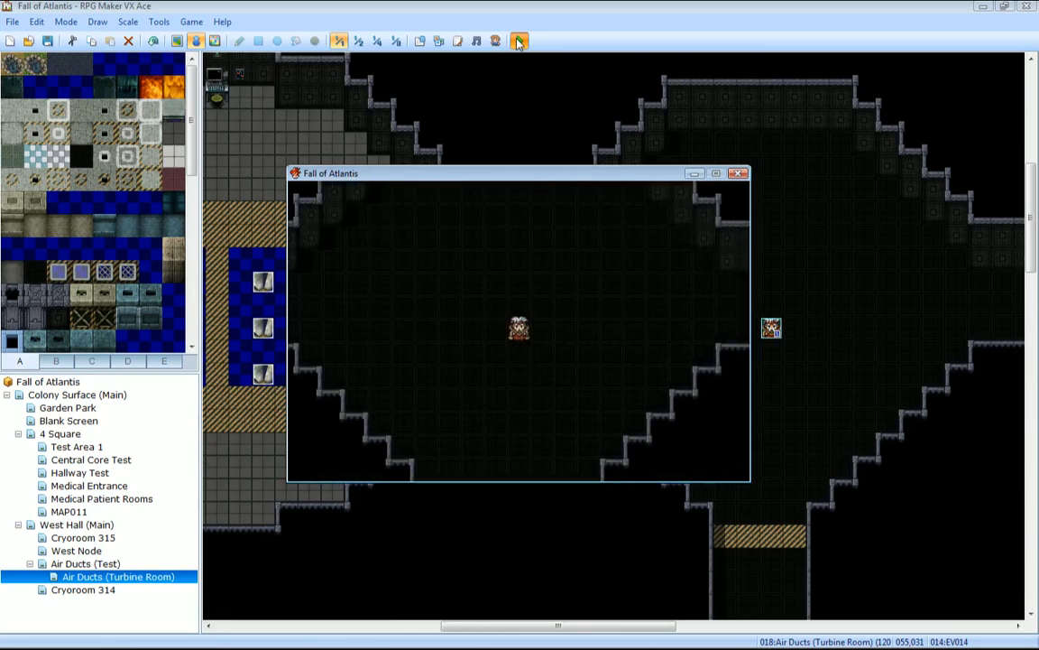
# Walk the character west across both turbine columns and the chamber's south end to check the picture layering, and end the playtest.
pyautogui.press('Left')
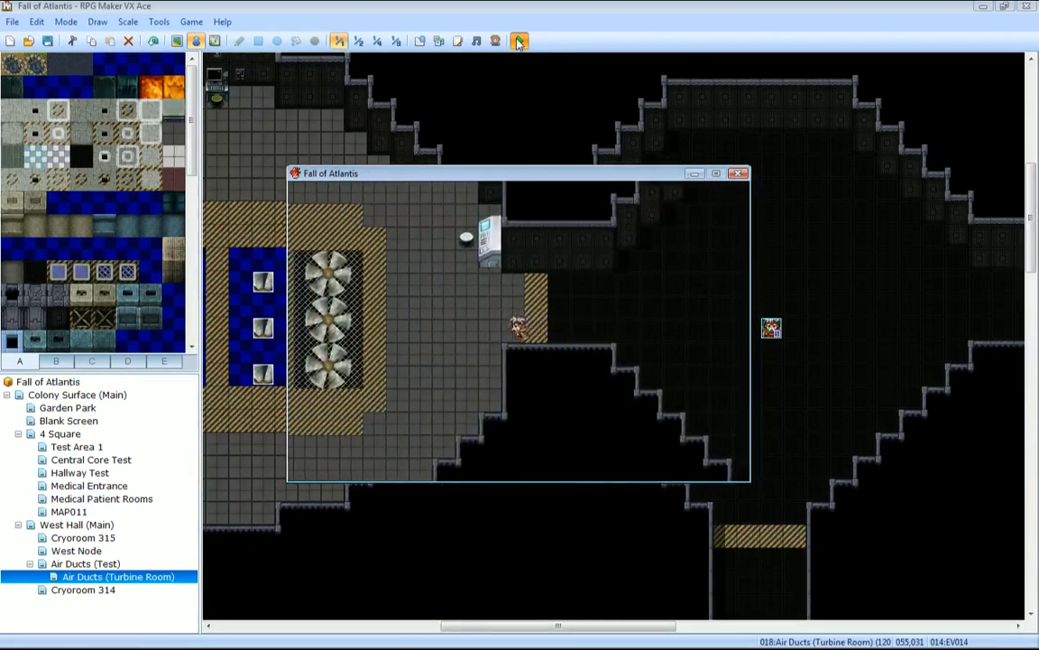
pyautogui.press('Left')
pyautogui.press('Left')
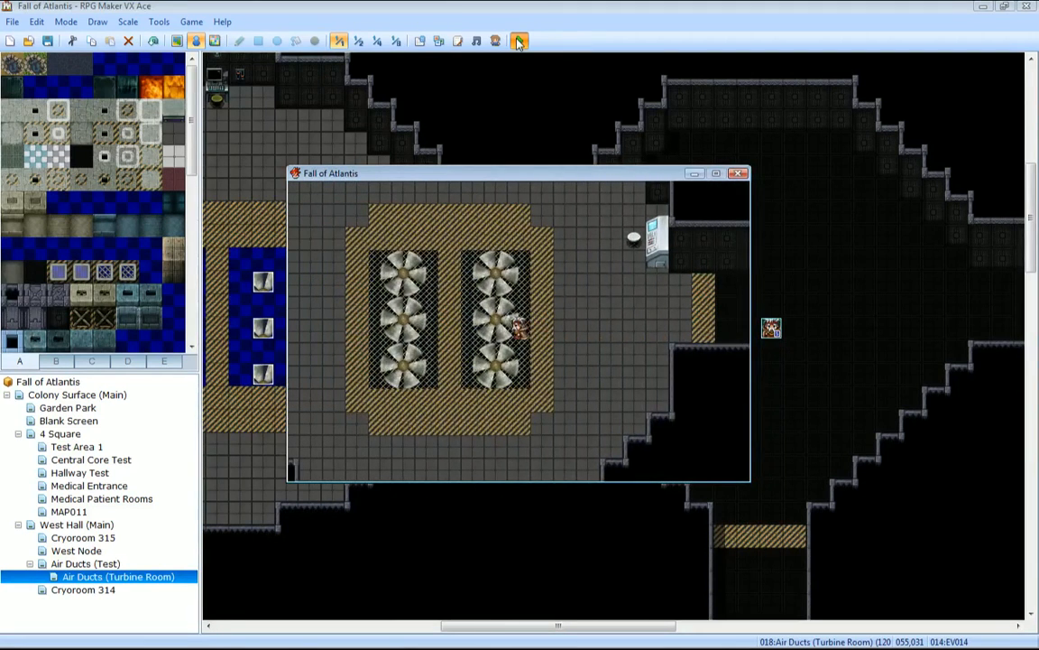
pyautogui.press('Left')
pyautogui.press('Up')
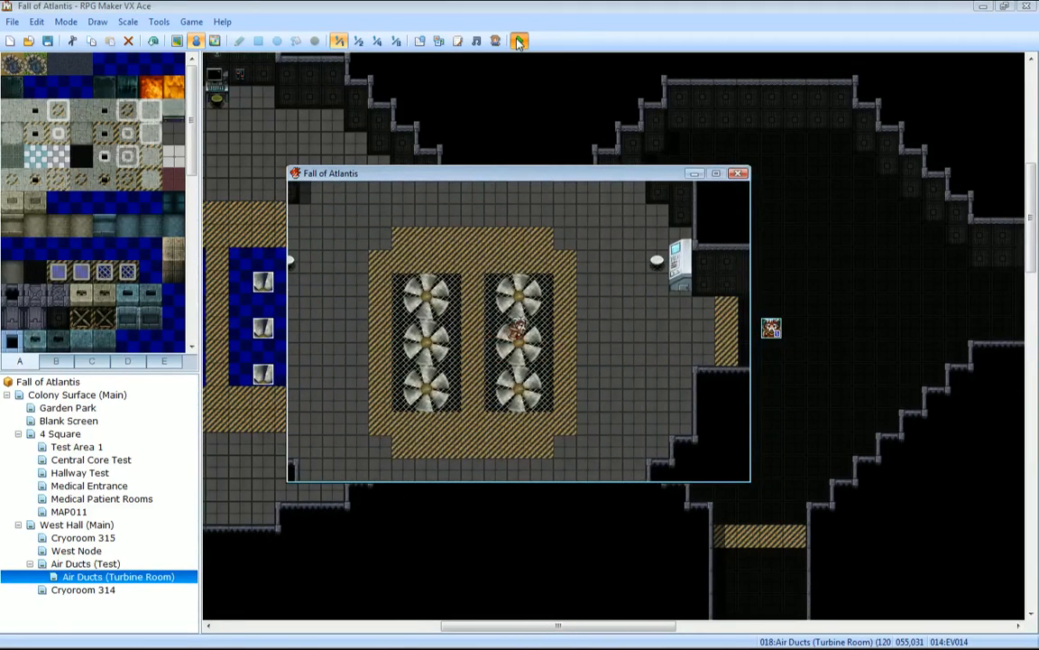
pyautogui.press('Down')
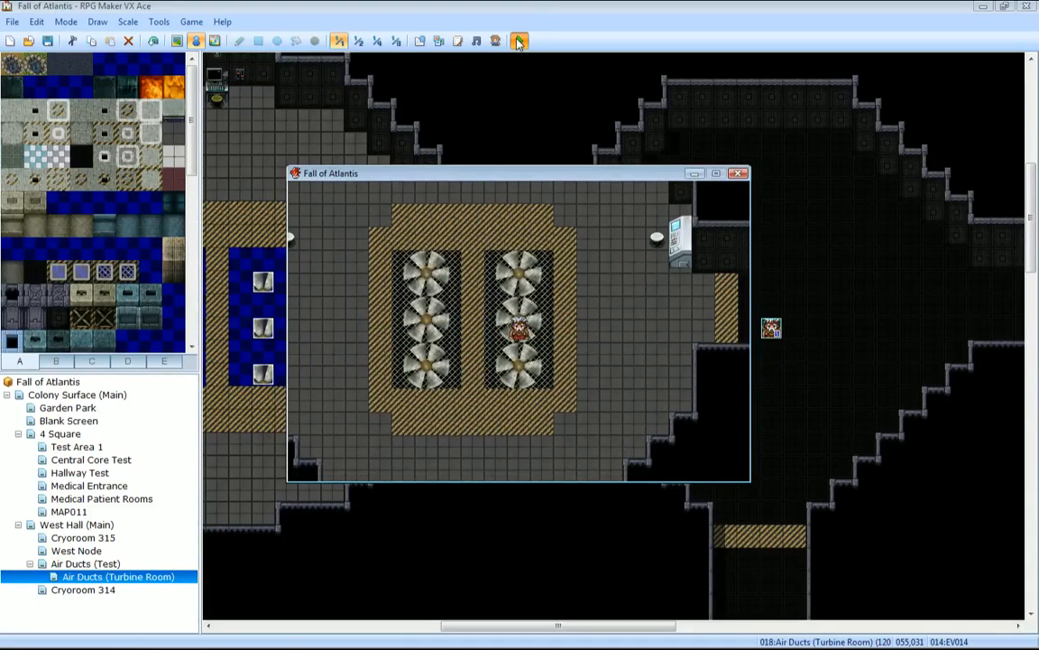
pyautogui.press('Down')
pyautogui.press('Left')
pyautogui.press('Left')
pyautogui.press('Up')
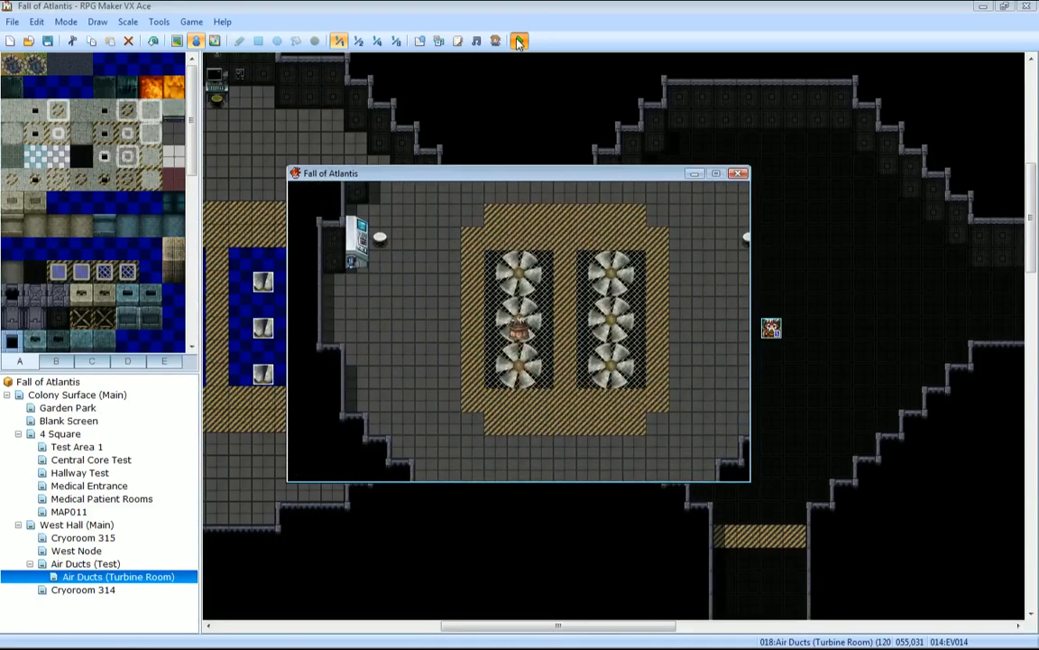
pyautogui.press('Right')
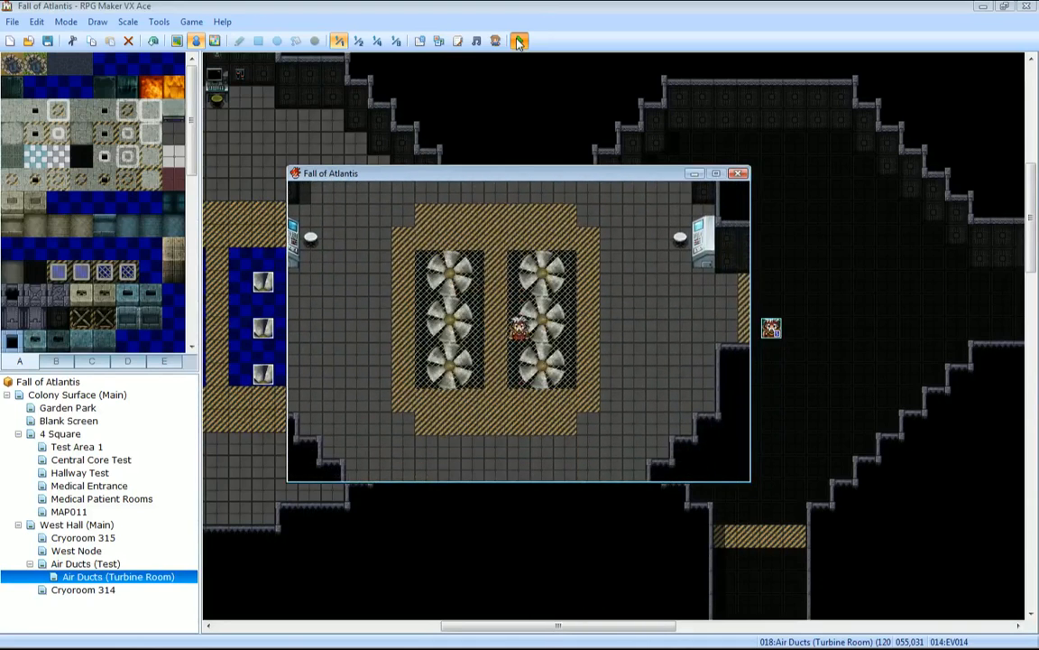
pyautogui.press('Down')
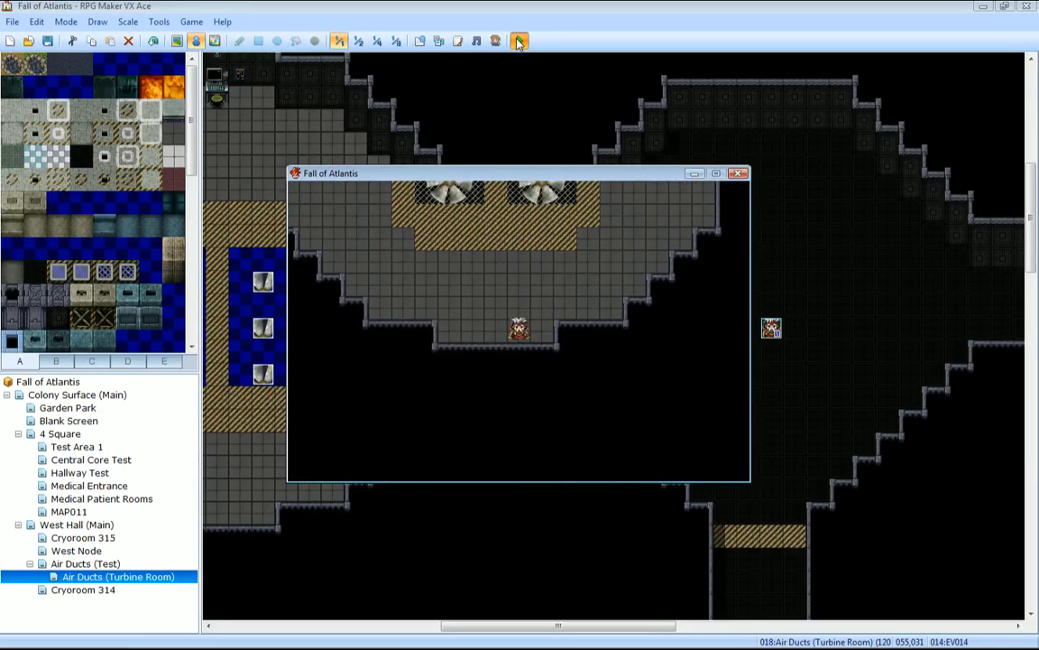
pyautogui.press('Up')
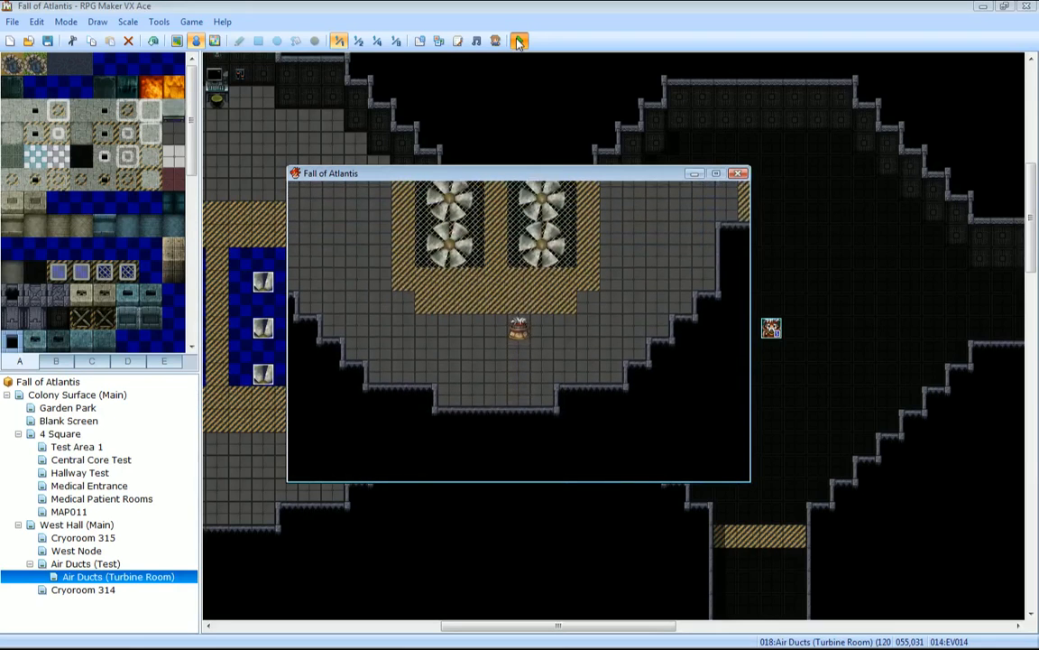
pyautogui.press('Up')
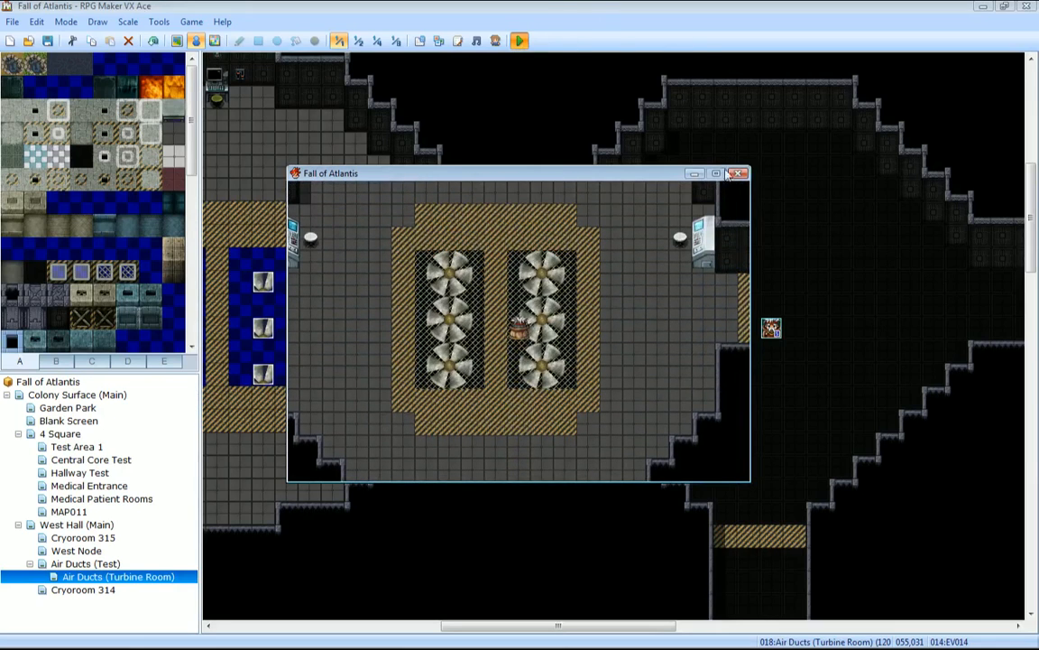
pyautogui.click(737, 173)
# Delete the <fixed parallax> note from the Air Ducts (Turbine Room) map's properties.
pyautogui.rightClick(77, 570)
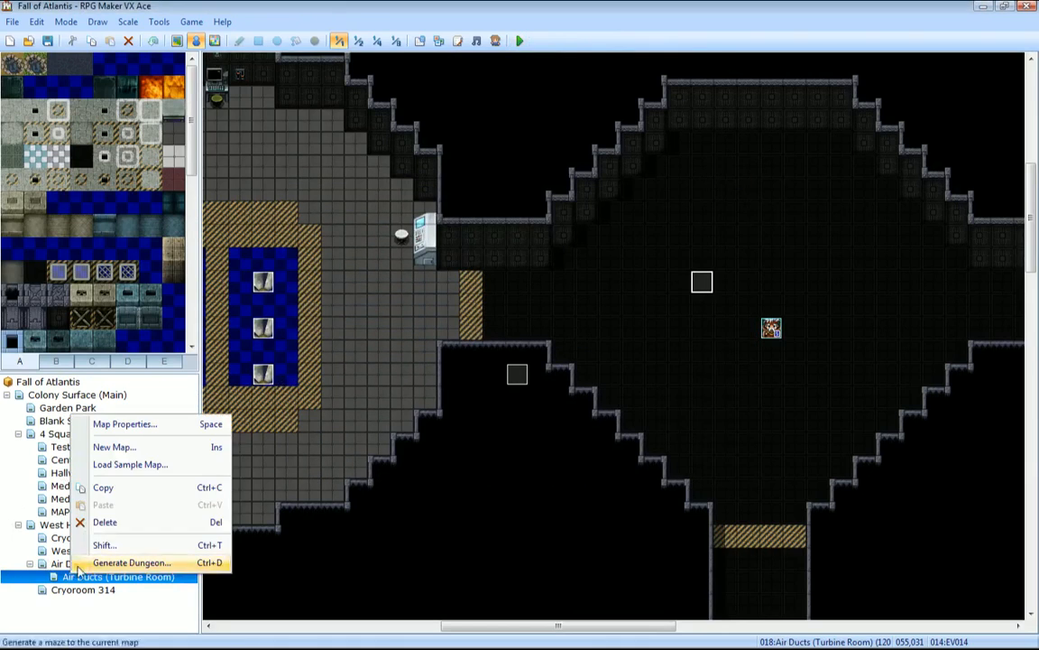
pyautogui.click(113, 424)
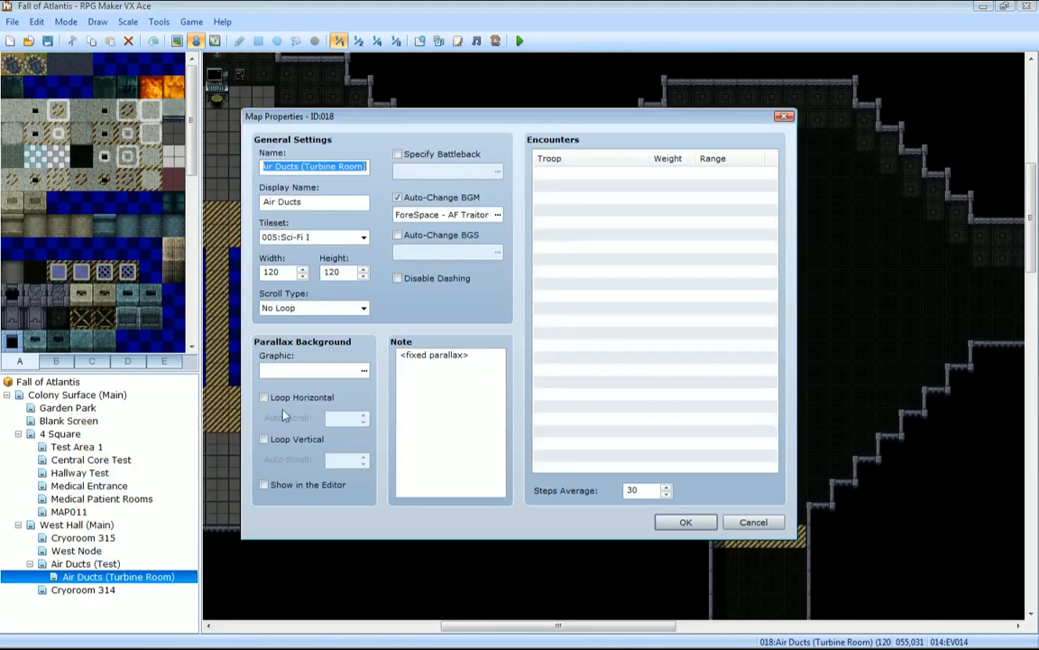
pyautogui.click(487, 361)
pyautogui.hotkey('ctrl', 'a')
pyautogui.press('Delete')
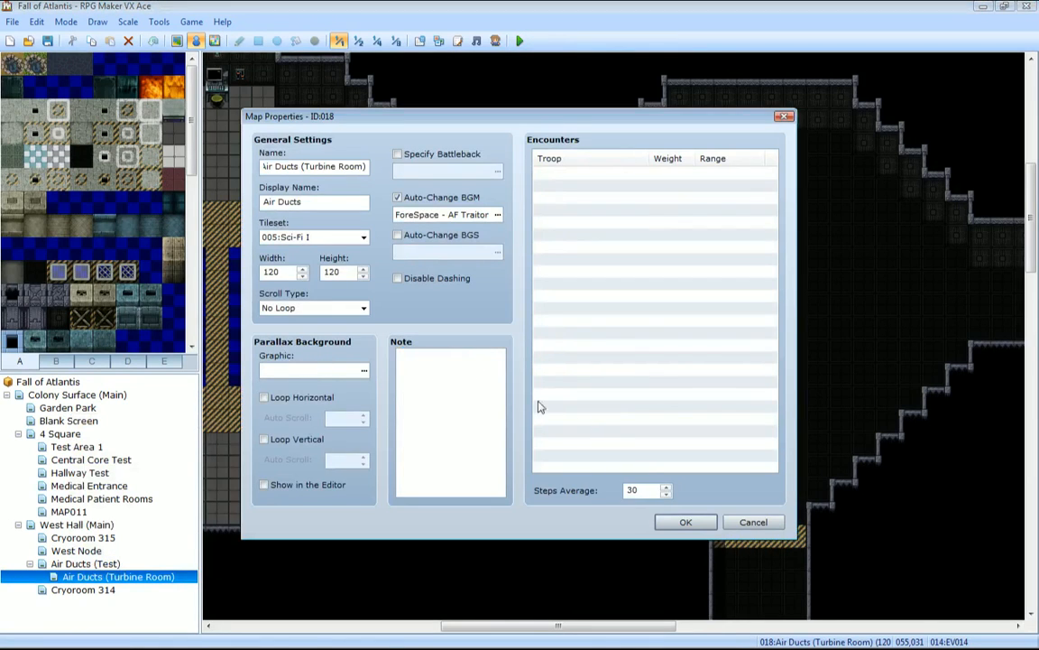
pyautogui.click(686, 523)
# Review the TurbineRoom picture event's commands and the first page of the northeast turbine event.
pyautogui.doubleClick(700, 280)
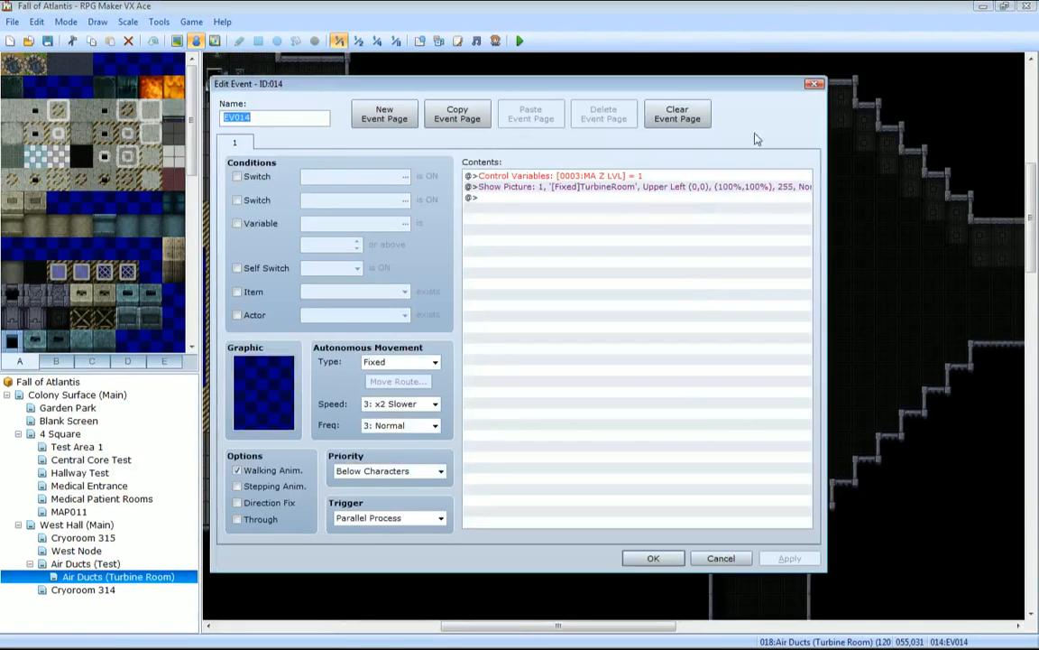
pyautogui.click(815, 85)
pyautogui.keyDown('shift'); pyautogui.hscroll(-4, 541, 291); pyautogui.keyUp('shift')
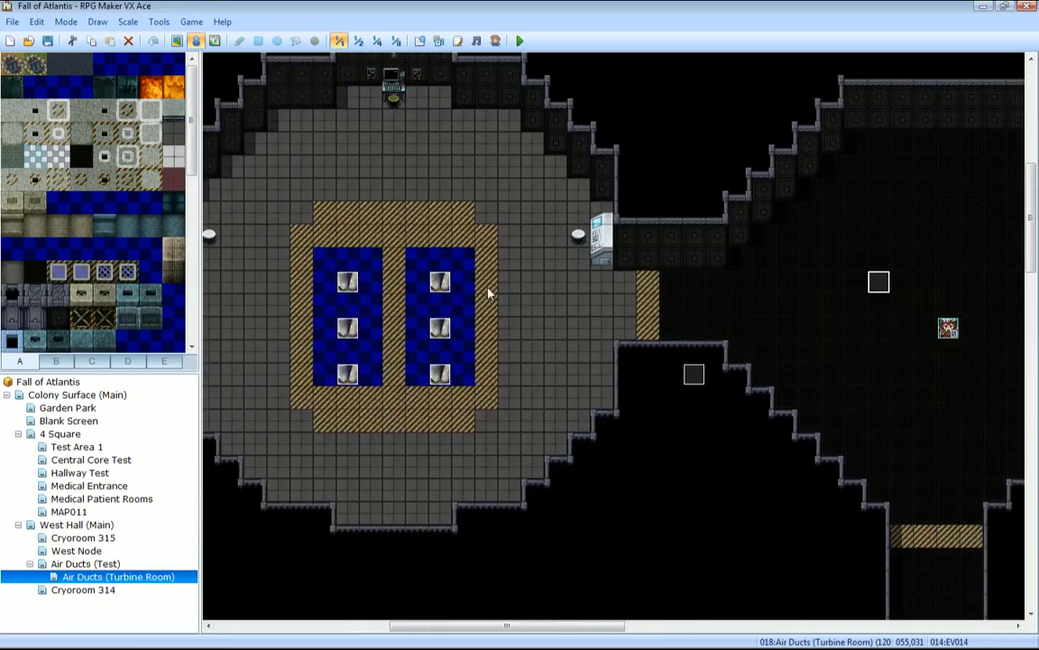
pyautogui.doubleClick(440, 284)
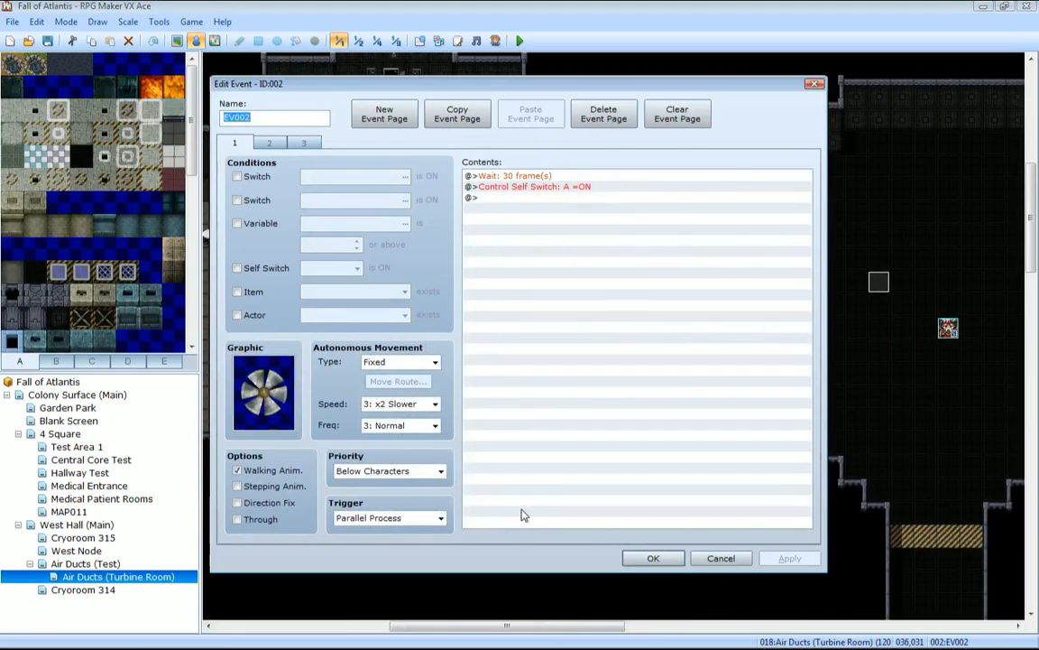
pyautogui.click(653, 558)
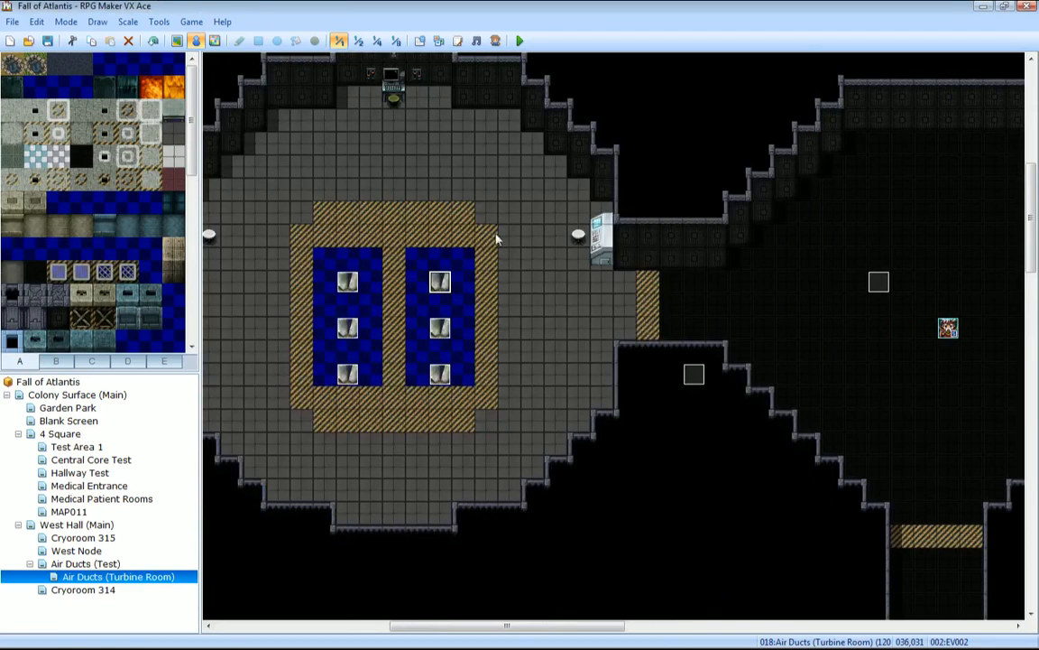
# Start a new game in a playtest and walk the character west to the turbine chamber.
pyautogui.click(519, 40)
pyautogui.press('Return')
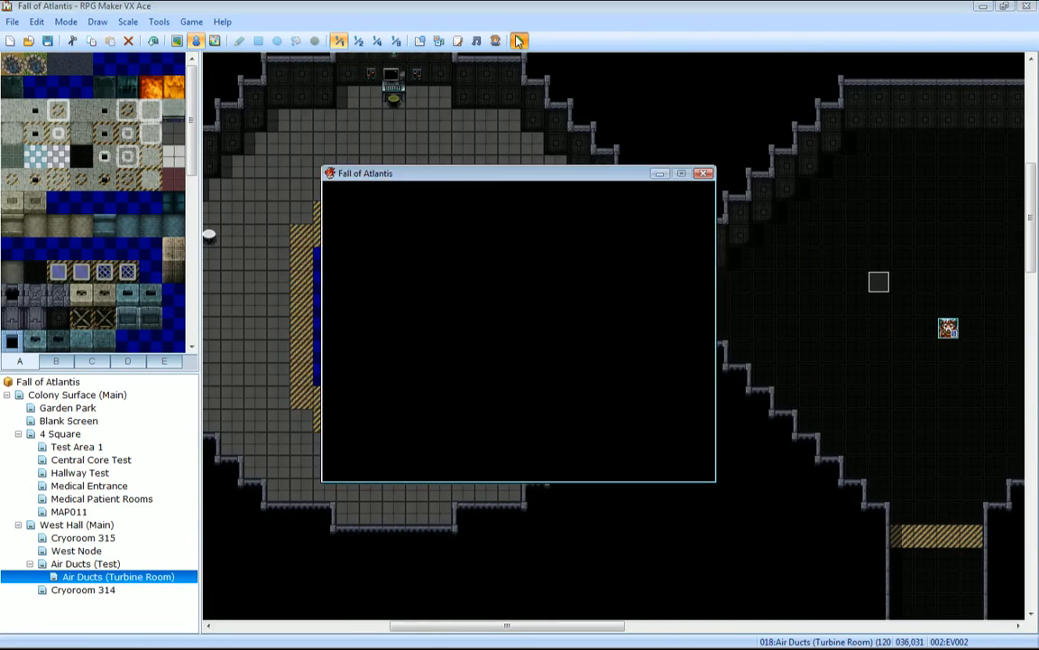
pyautogui.press('Return')
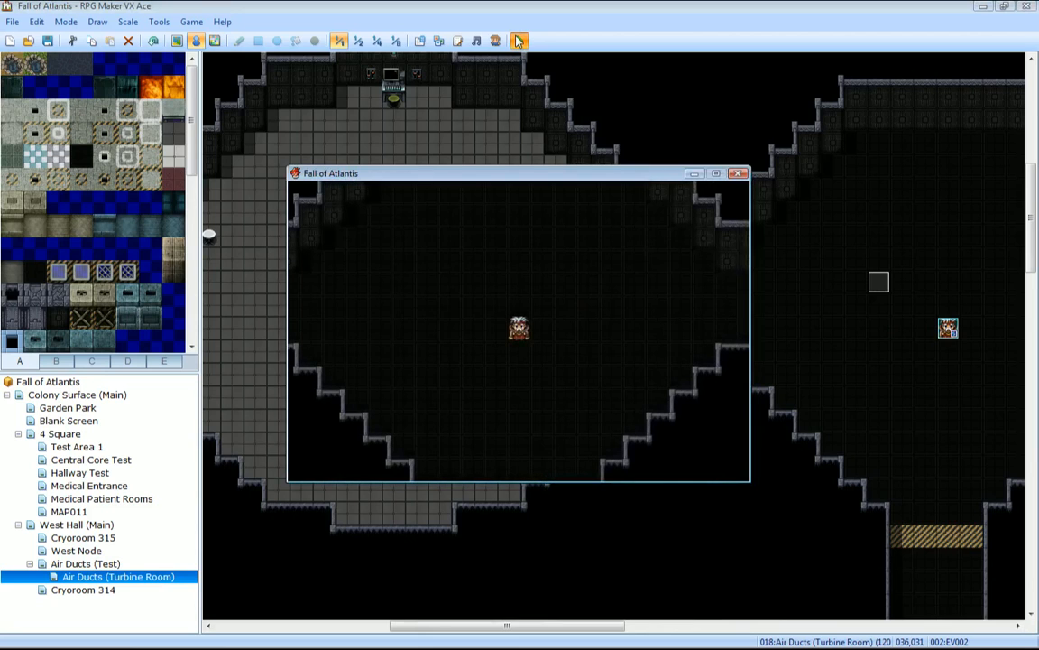
pyautogui.press('Left')
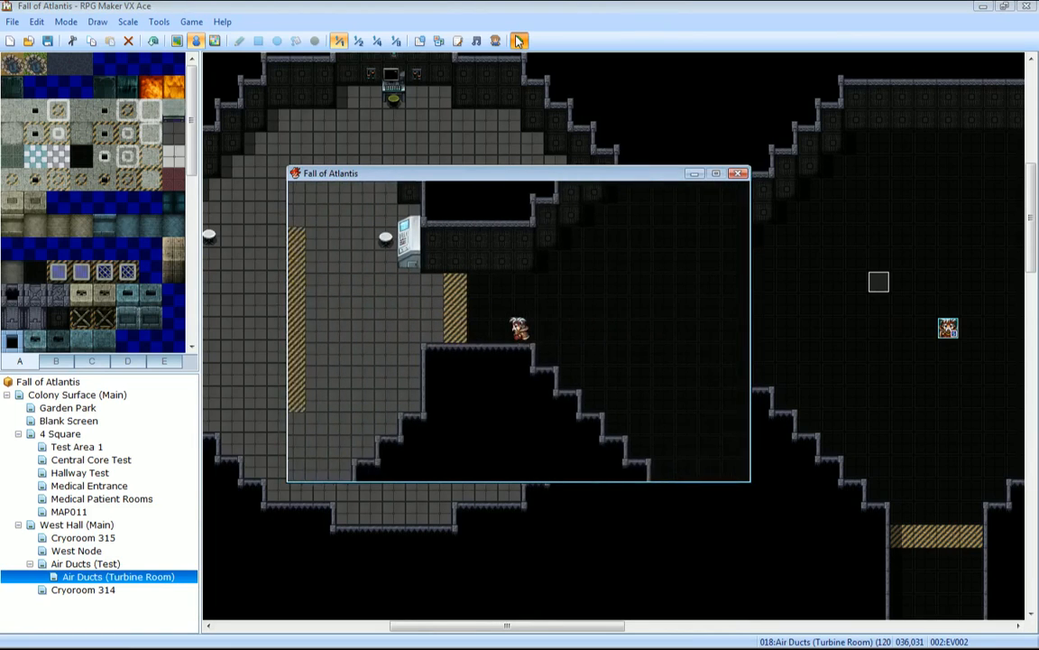
pyautogui.press('Left')
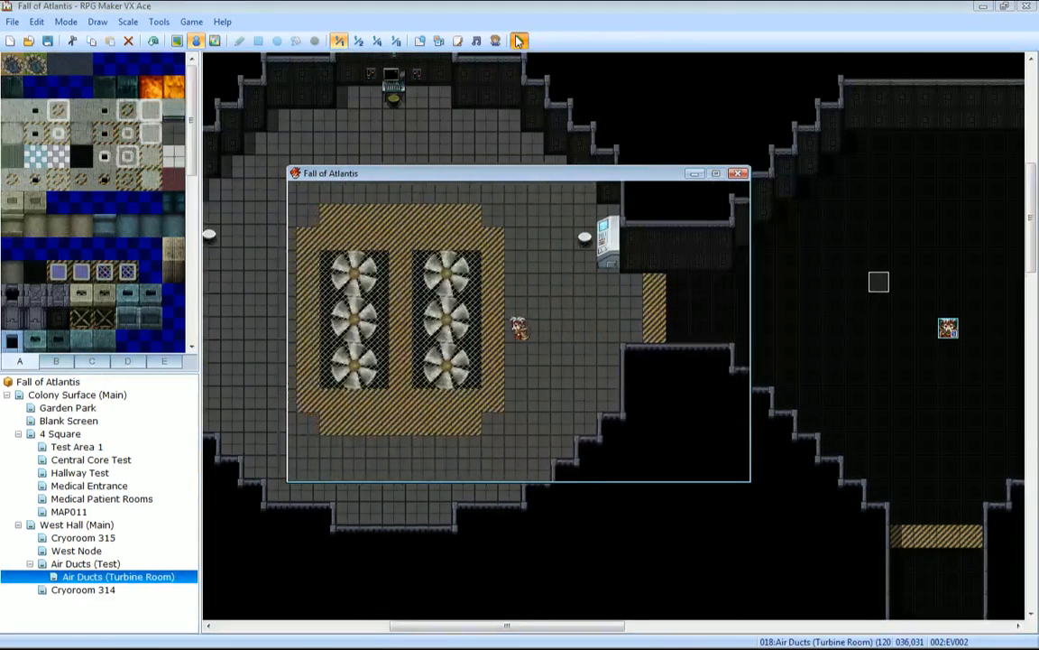
# Walk the character over both turbine columns to check the grate layering and turbine animation, and end the playtest.
pyautogui.press('Left')
pyautogui.press('Down')
pyautogui.press('Right')
pyautogui.press('Up')
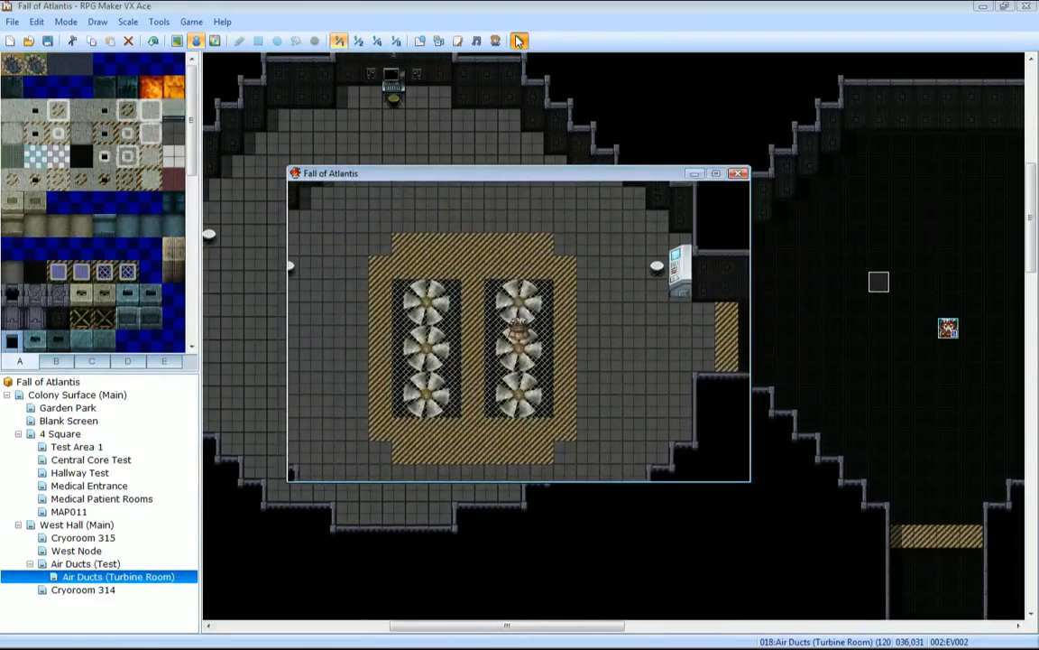
pyautogui.press('Left')
pyautogui.press('Left')
pyautogui.press('Down')
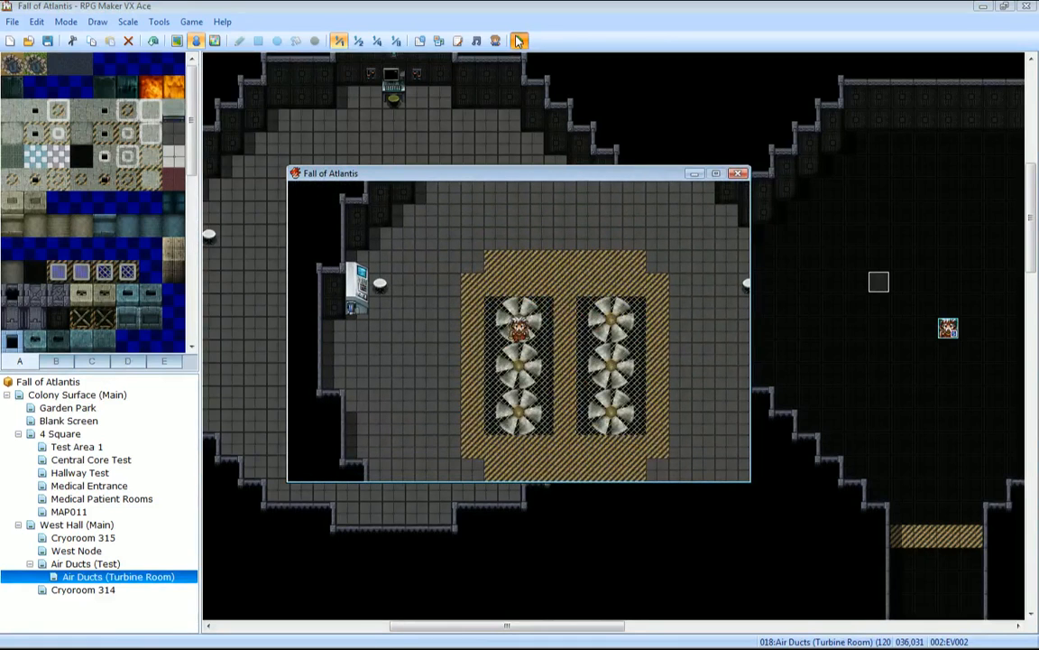
pyautogui.press('Down')
pyautogui.press('Down')
pyautogui.press('Down')
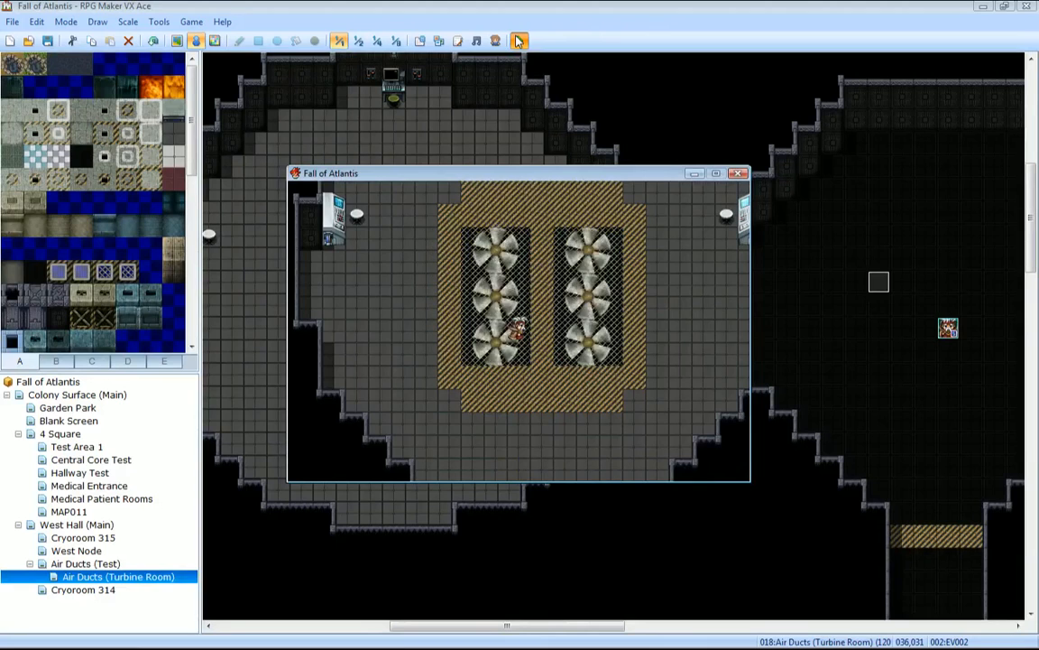
pyautogui.press('Up')
pyautogui.press('Up')
pyautogui.press('Up')
pyautogui.press('Down')
pyautogui.press('Left')
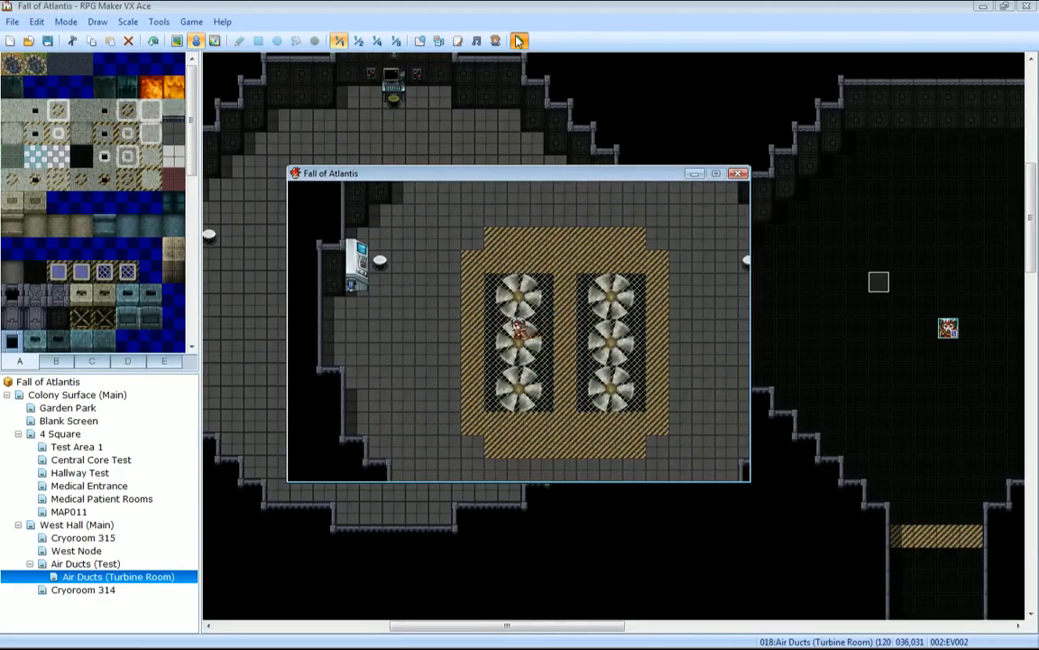
pyautogui.press('Down')
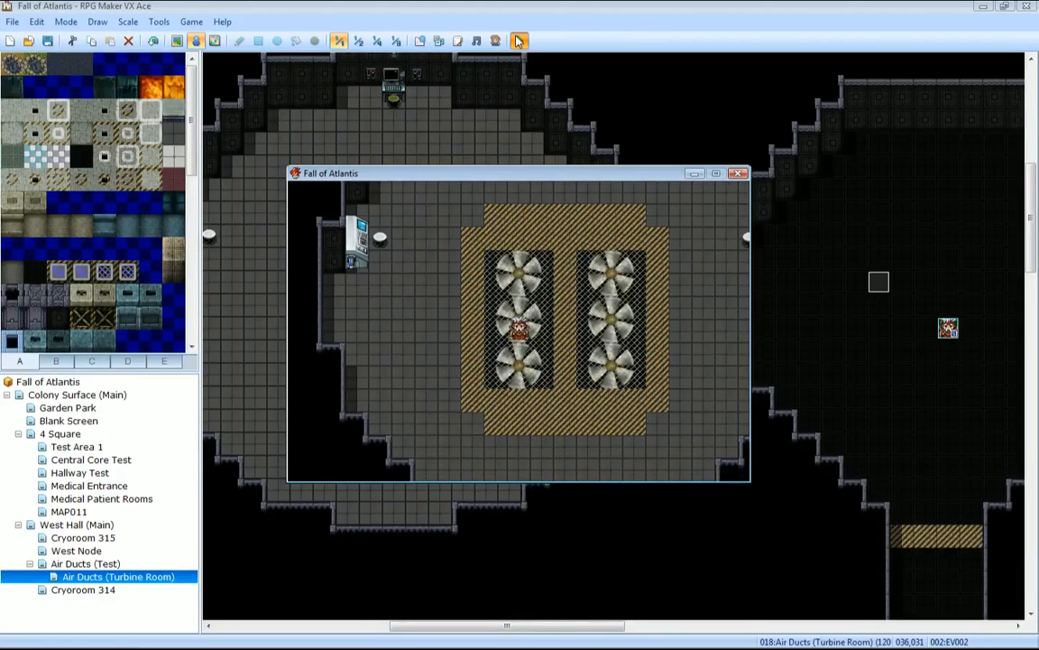
pyautogui.press('Up')
pyautogui.press('Up')
pyautogui.press('Right')
pyautogui.press('Left')
pyautogui.press('Up')
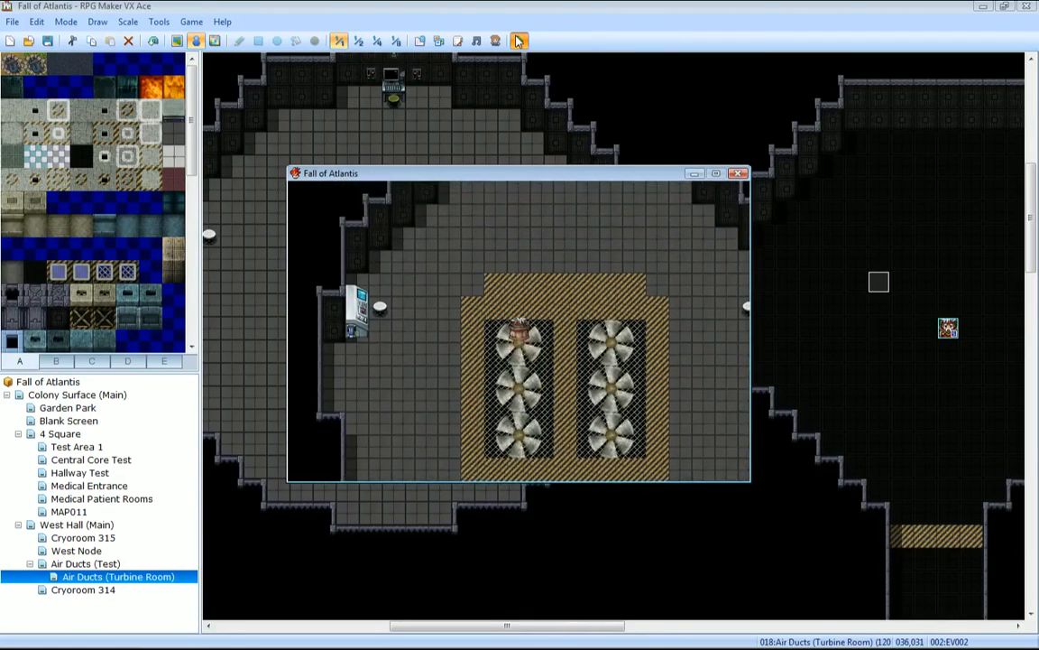
pyautogui.press('Down')
pyautogui.press('Right')
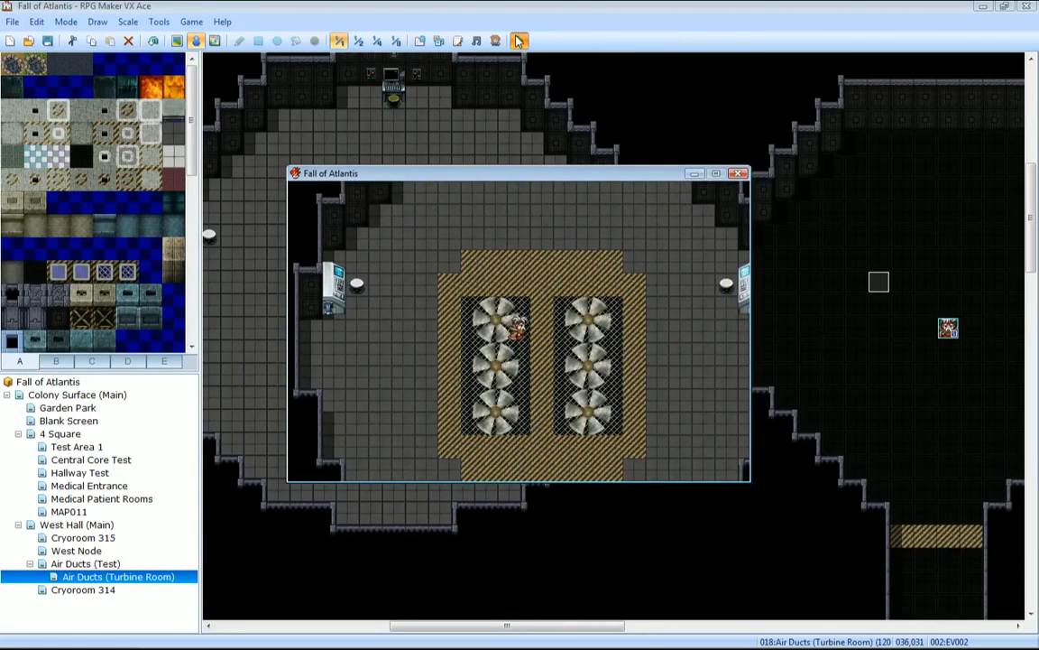
pyautogui.press('Right')
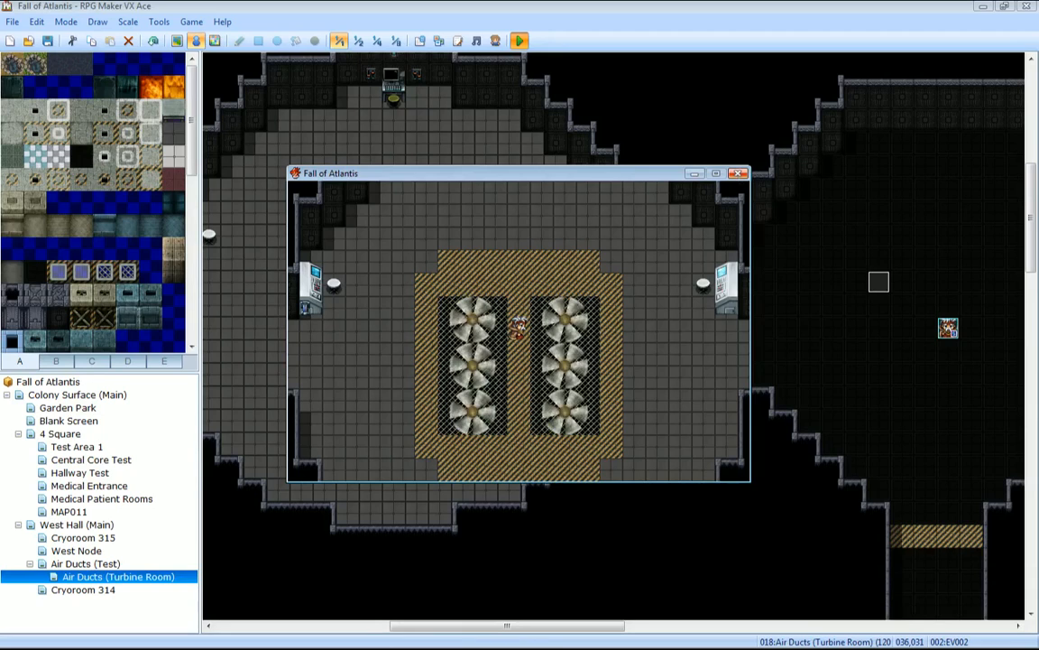
pyautogui.click(738, 174)
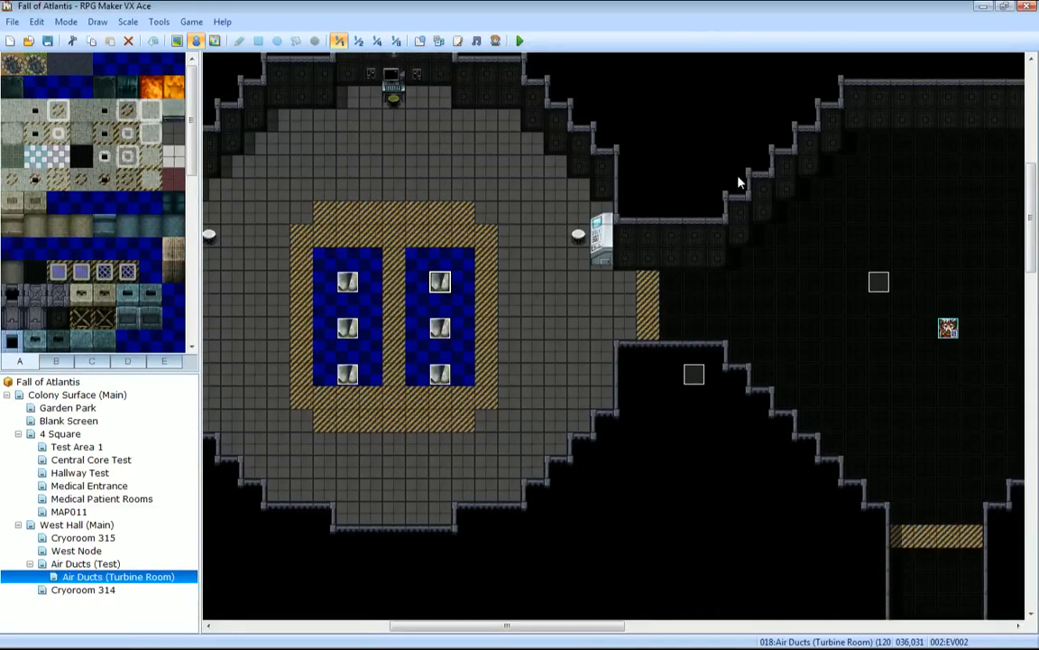
# Compare the commands, self switch conditions and graphics on all three pages of the northeast turbine event.
pyautogui.doubleClick(442, 285)
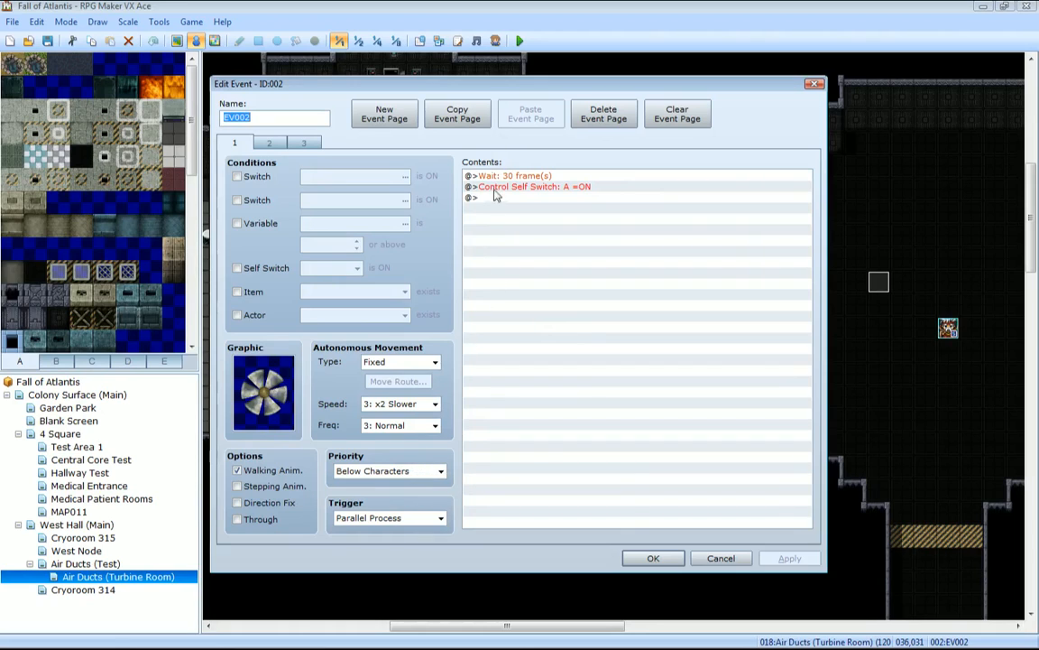
pyautogui.click(269, 142)
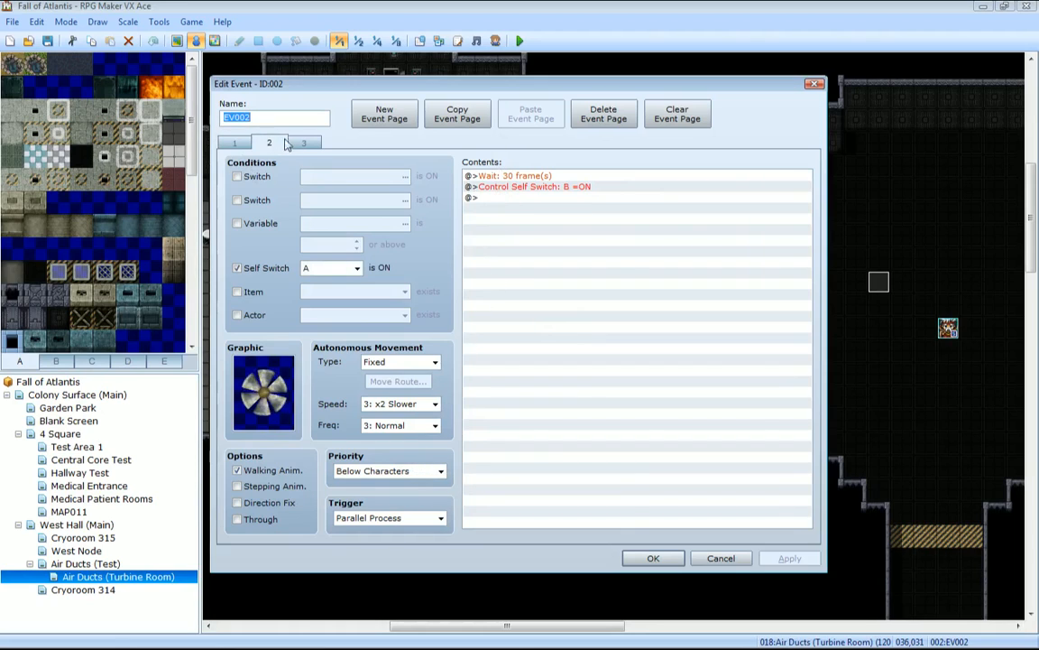
pyautogui.click(305, 143)
pyautogui.click(273, 144)
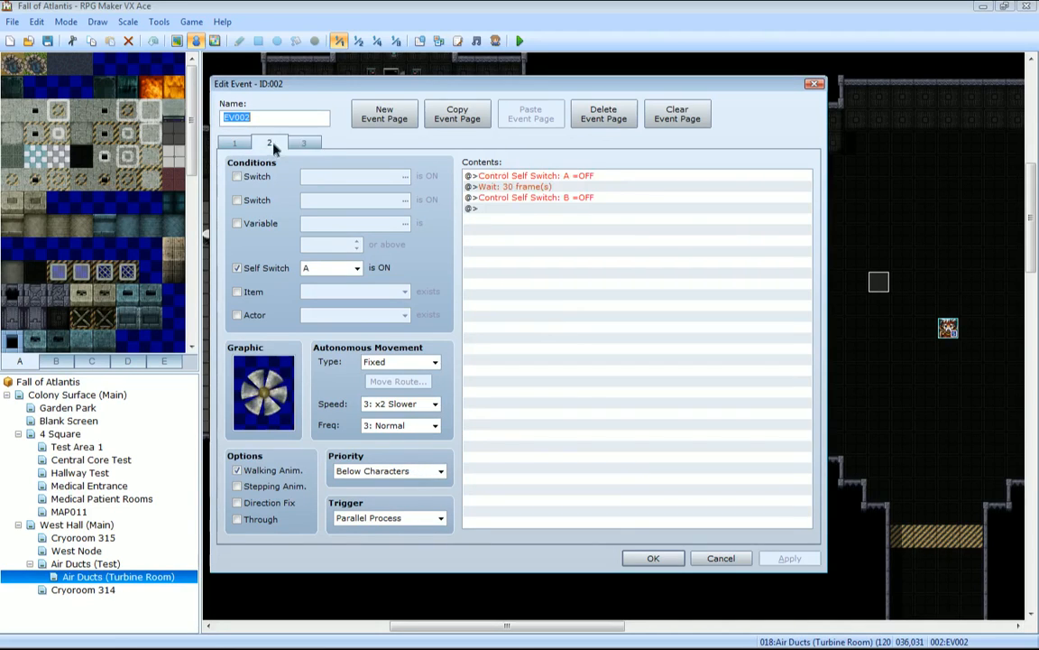
pyautogui.click(250, 146)
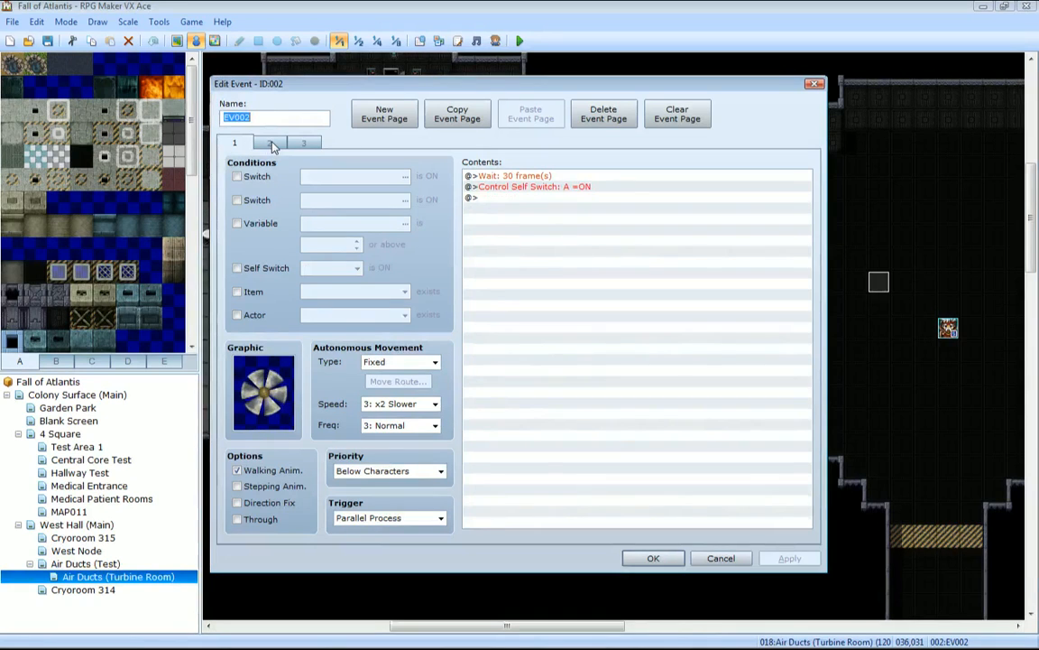
pyautogui.click(273, 144)
pyautogui.click(303, 144)
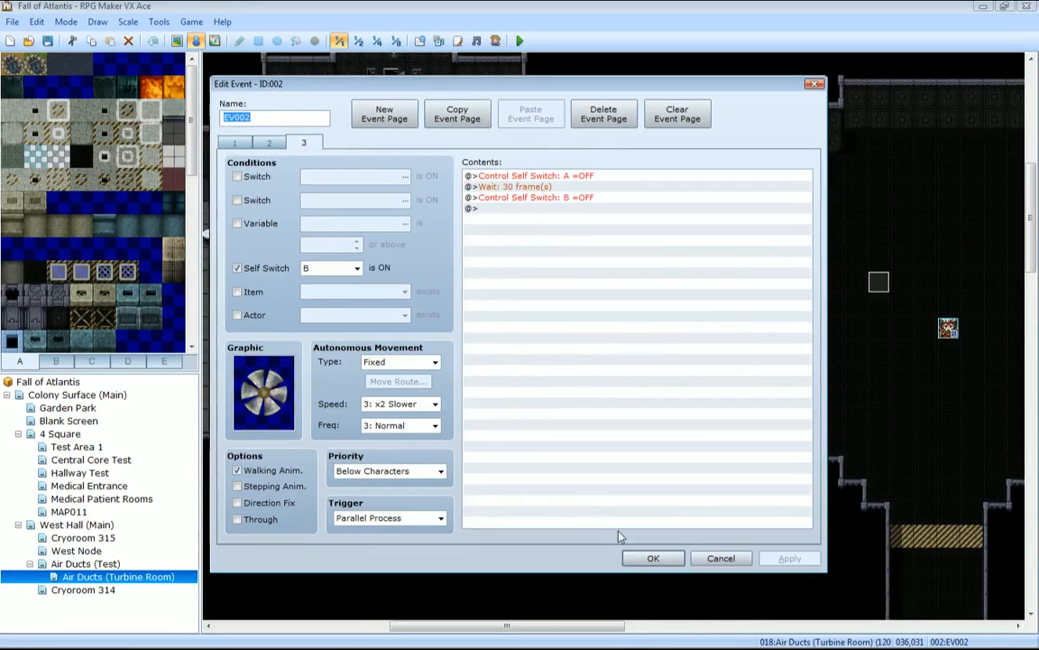
pyautogui.click(653, 558)
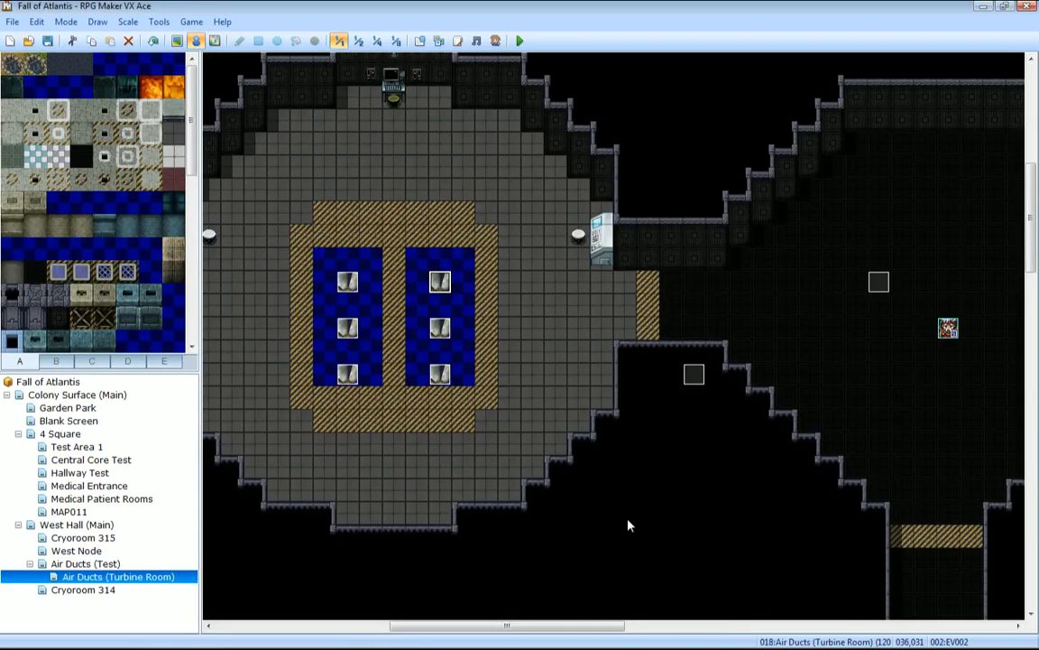
# Check the picture event's variable command against the layer instructions in the MA Fixed script.
pyautogui.doubleClick(879, 284)
pyautogui.click(608, 177)
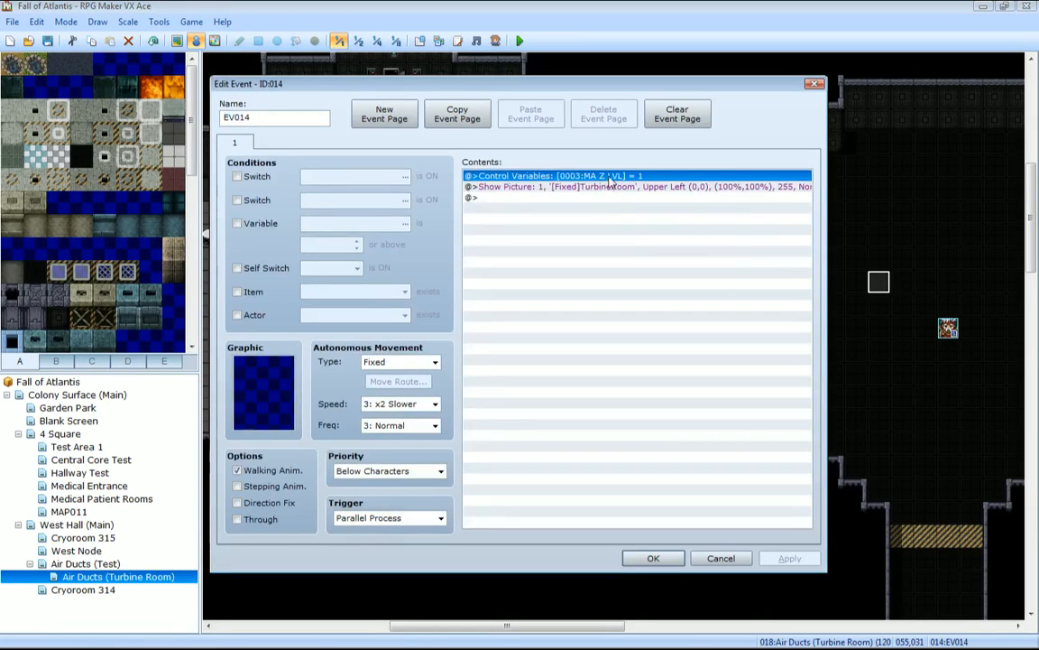
pyautogui.rightClick(608, 176)
pyautogui.click(819, 82)
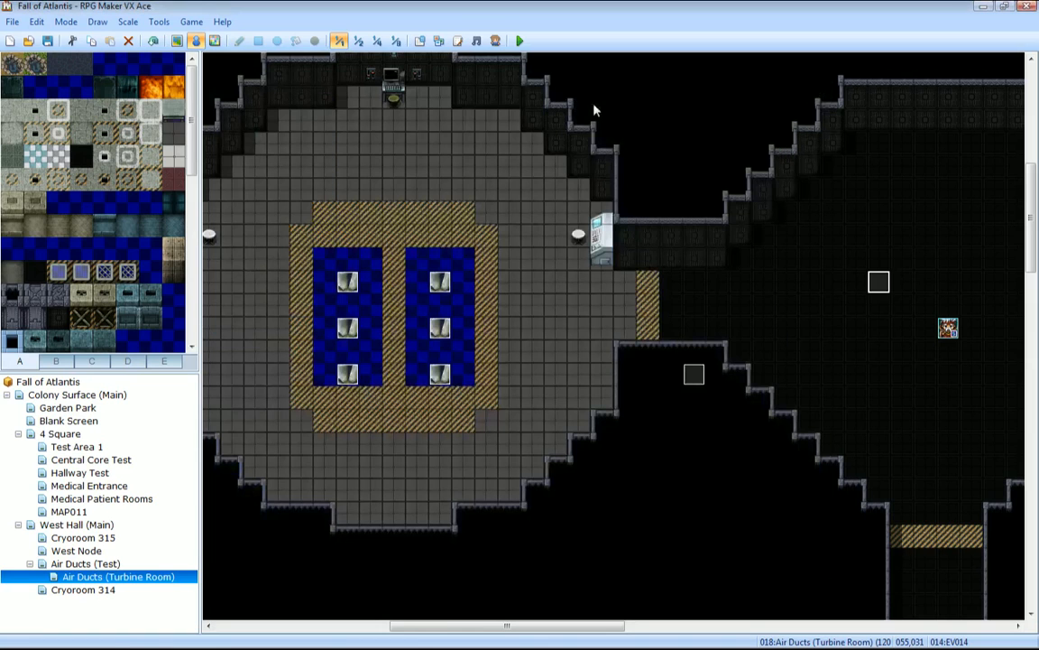
pyautogui.click(457, 40)
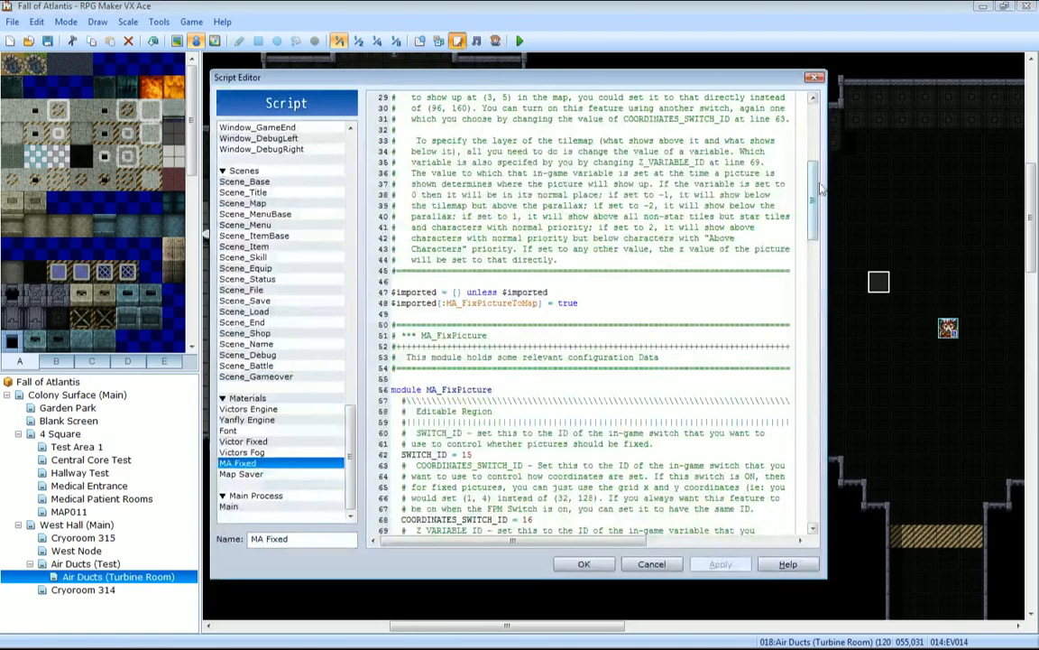
pyautogui.moveTo(812, 195); pyautogui.dragTo(813, 169)
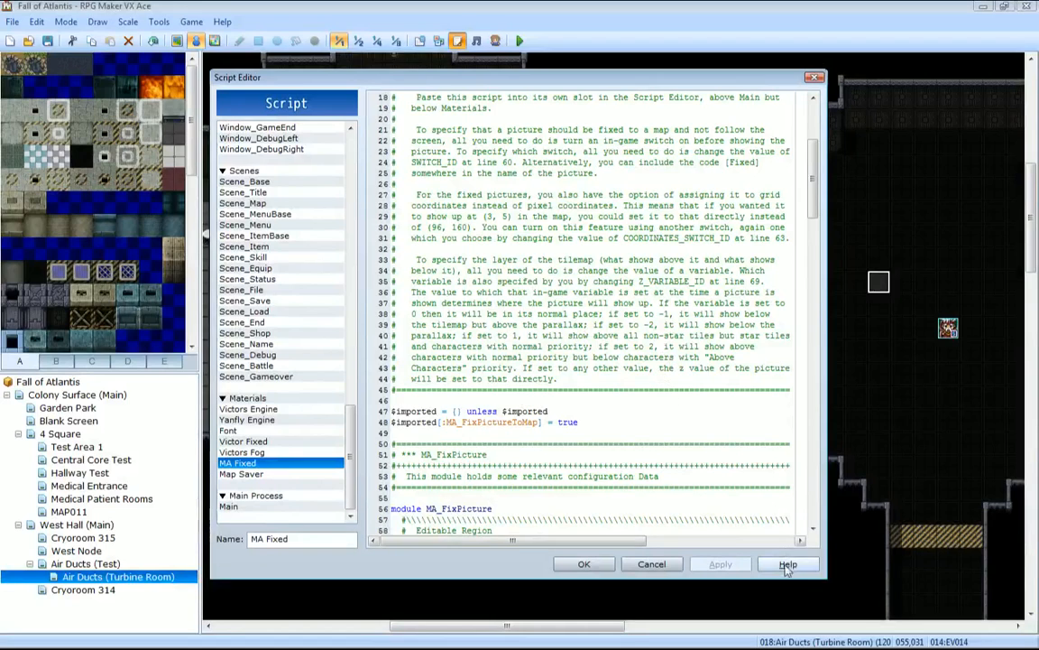
pyautogui.click(585, 565)
# Raise the constant assigned to the MA Z LVL variable in the TurbineRoom picture event by one.
pyautogui.doubleClick(878, 283)
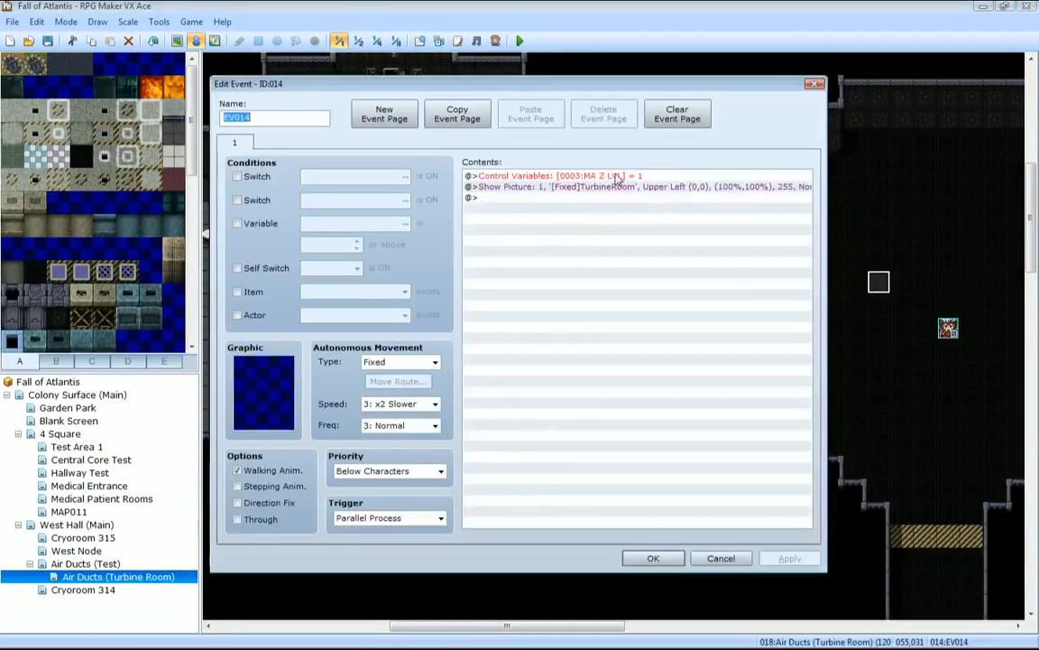
pyautogui.rightClick(616, 175)
pyautogui.click(632, 201)
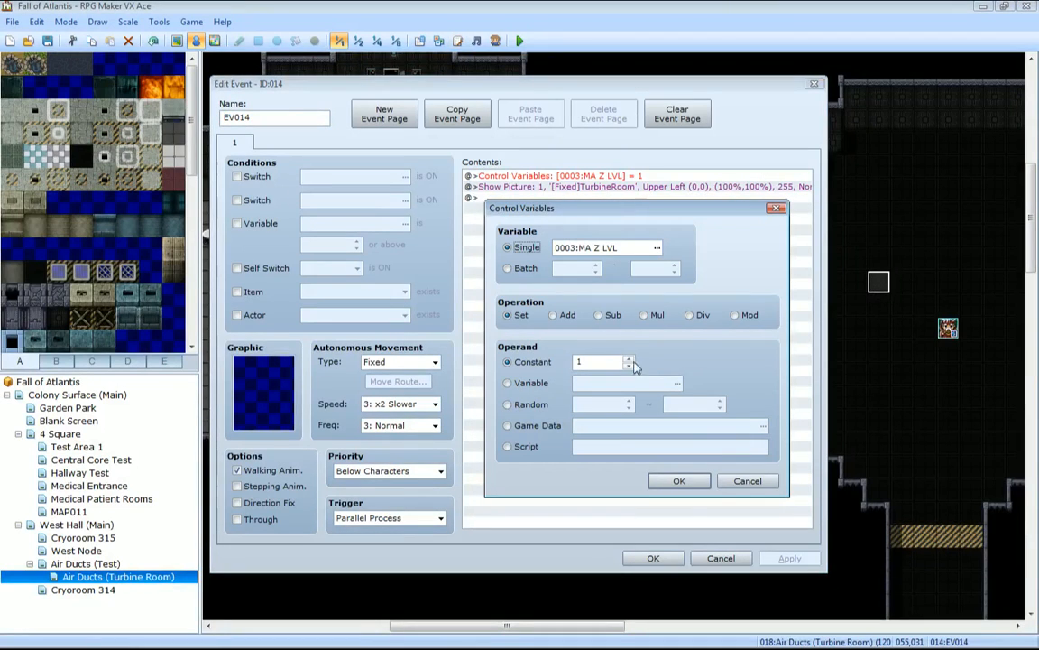
pyautogui.click(630, 359)
pyautogui.click(680, 481)
pyautogui.click(648, 558)
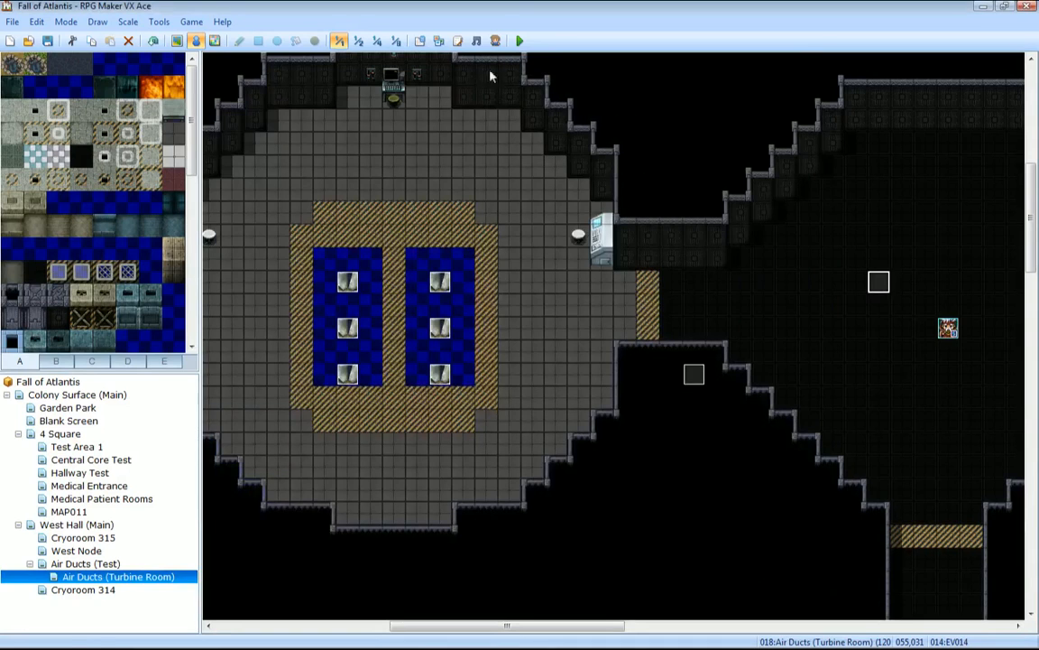
# Save the project, start a new game in a playtest and walk the character west onto the east turbine column.
pyautogui.click(520, 40)
pyautogui.press('Return')
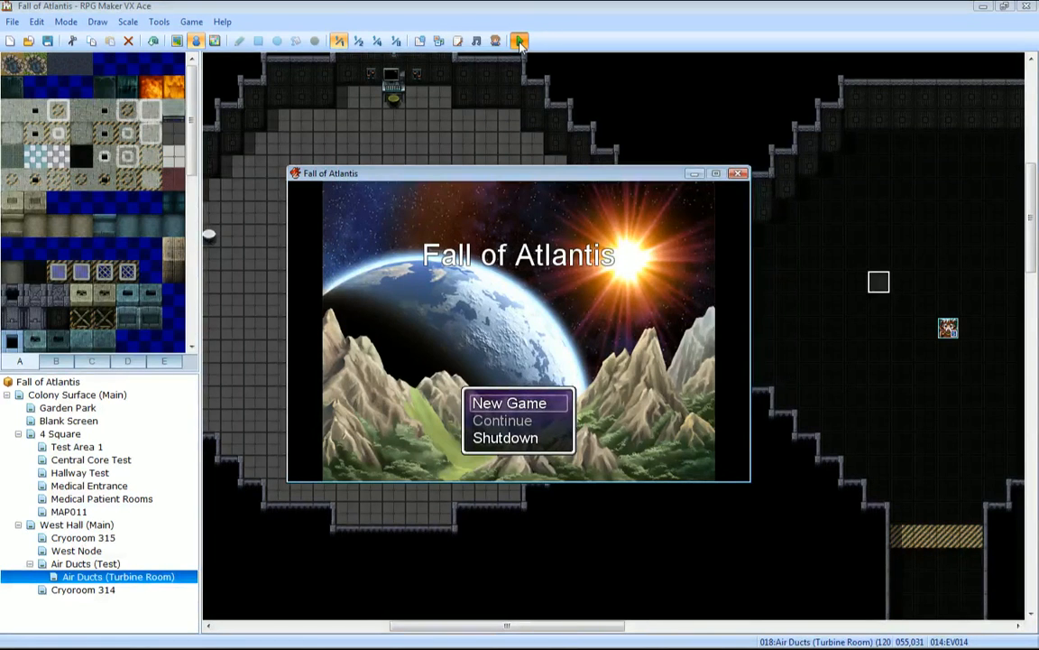
pyautogui.press('Return')
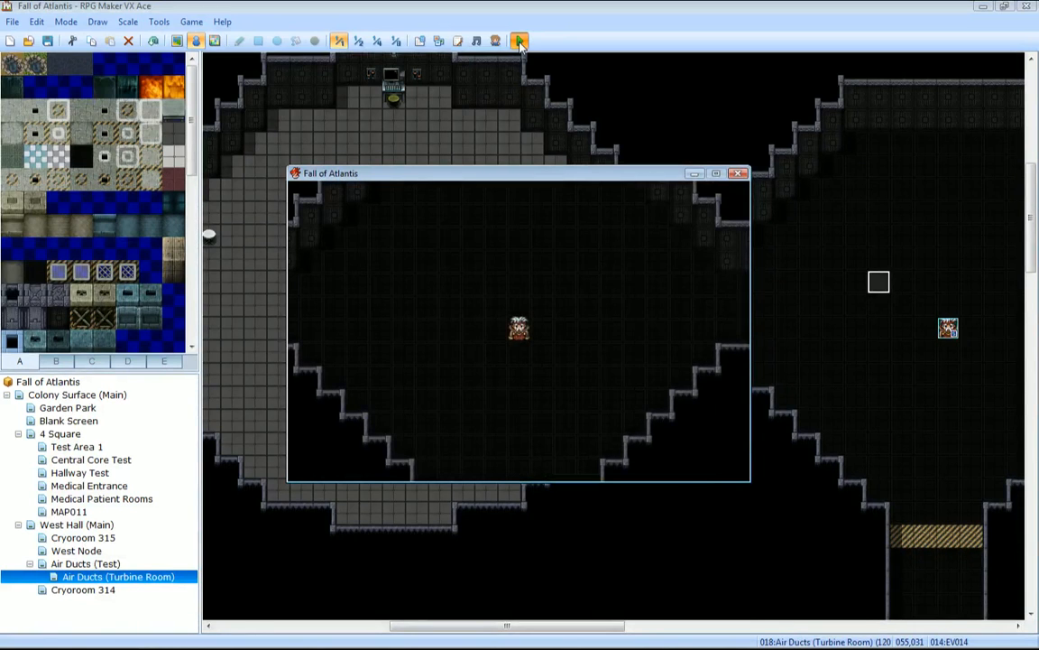
pyautogui.press('Left')
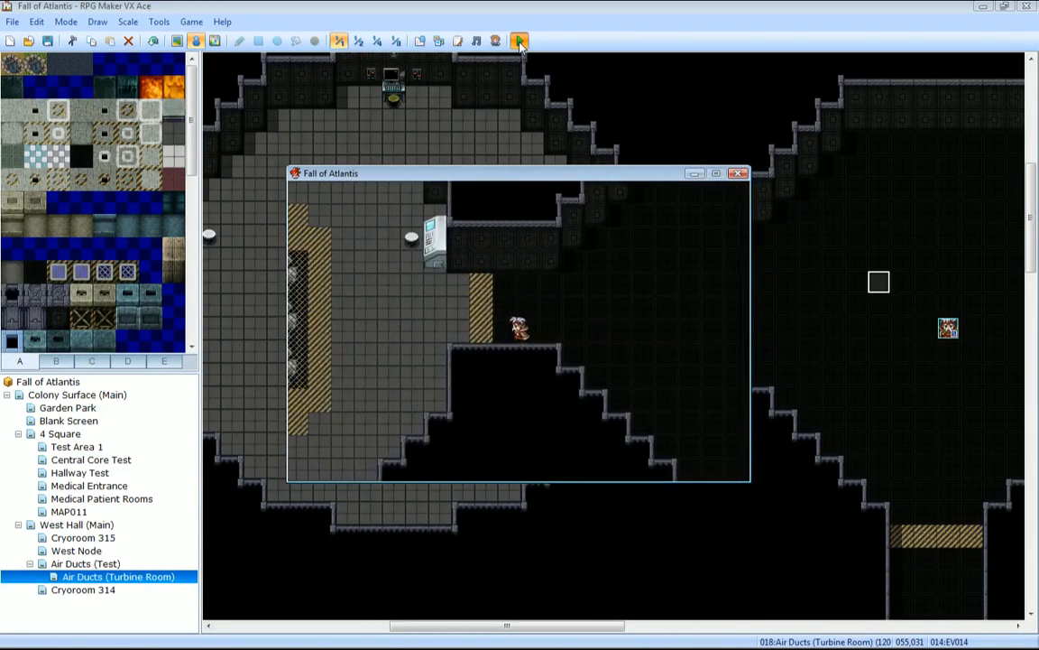
pyautogui.press('Left')
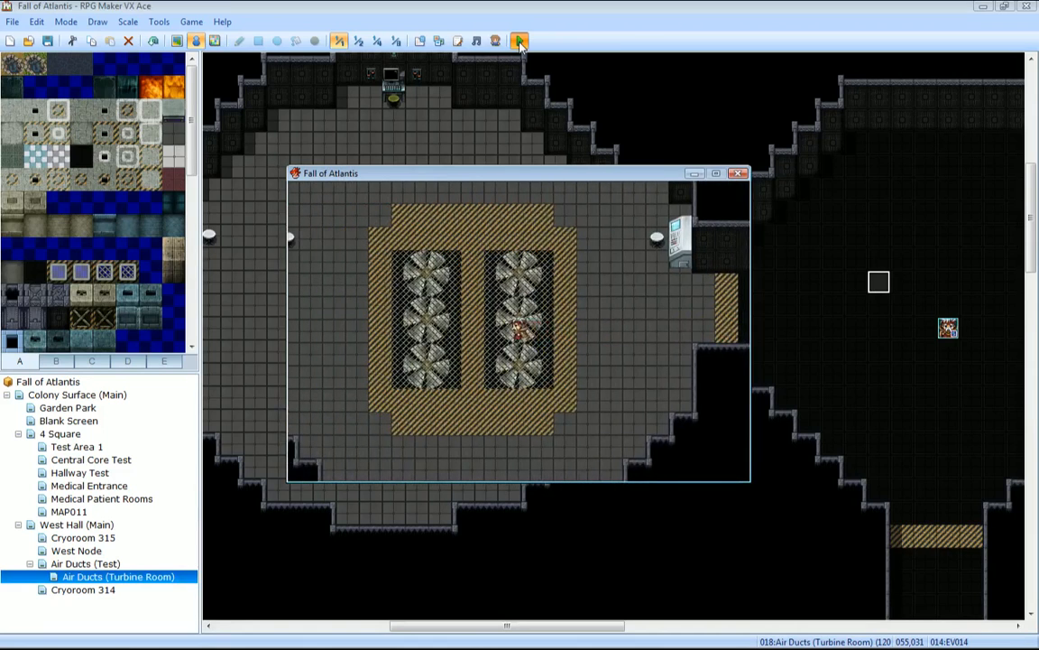
# Walk the character along the east turbine column, across to the central strip and south to check the grate layering.
pyautogui.press('Up')
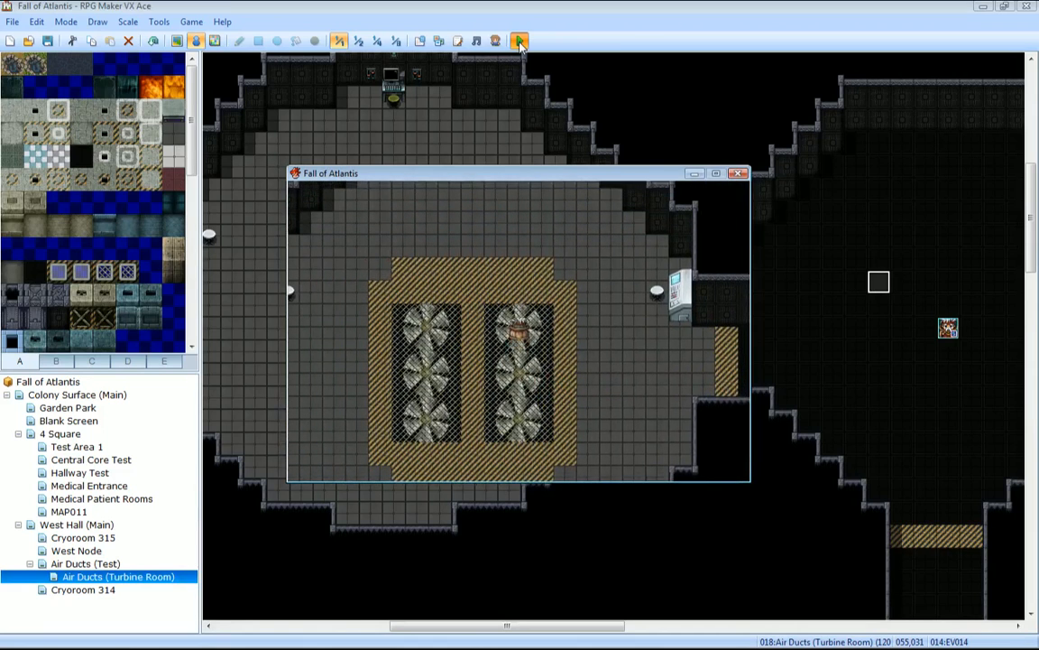
pyautogui.press('Down')
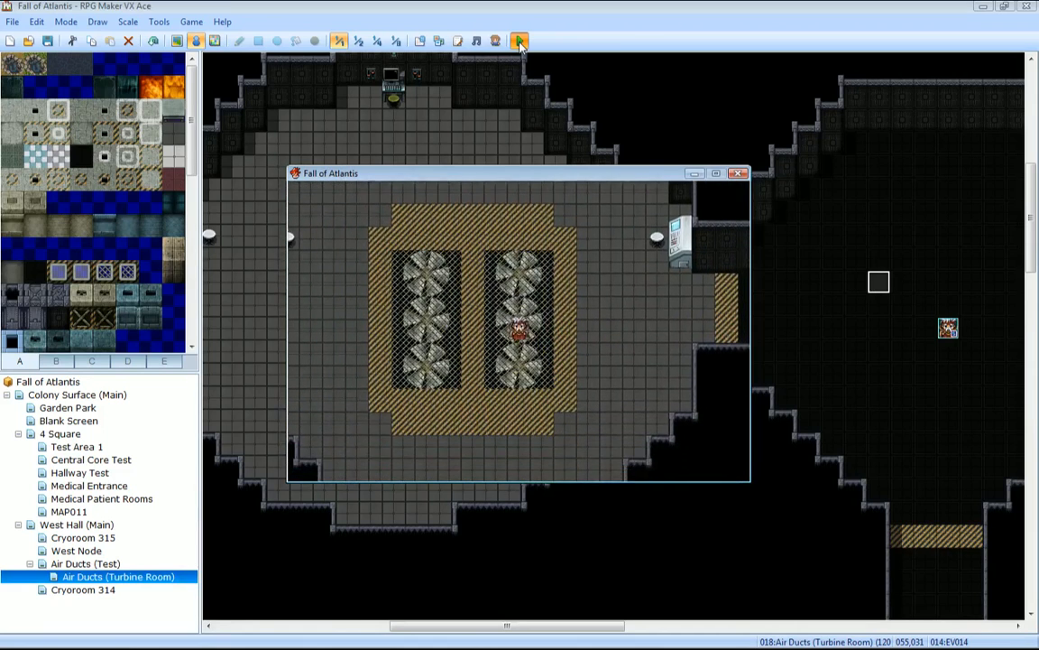
pyautogui.press('Down')
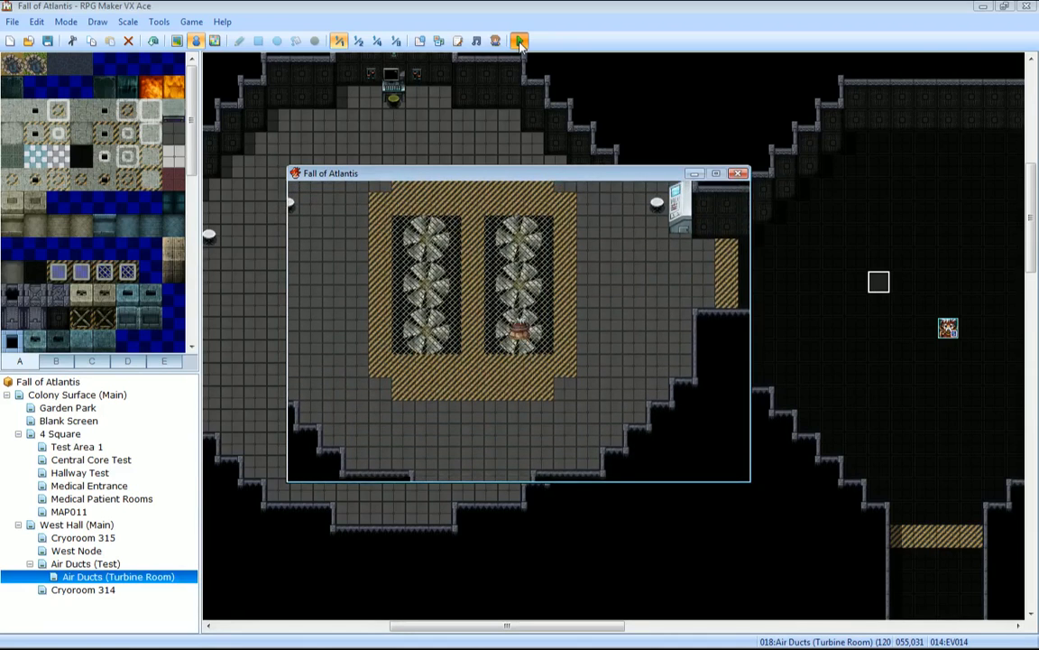
pyautogui.press('Up')
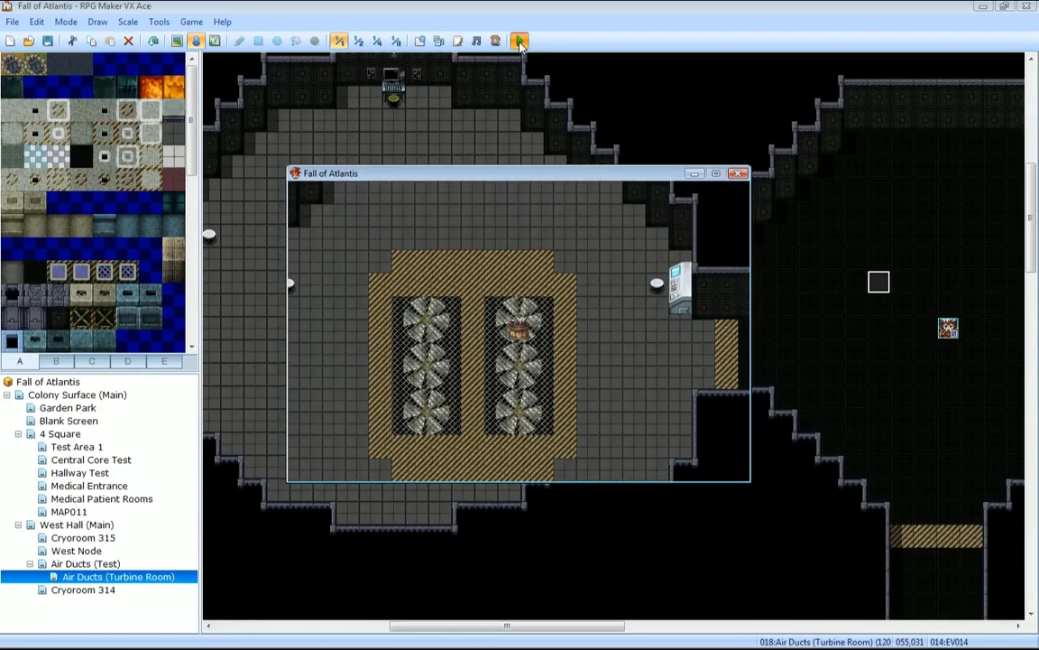
pyautogui.press('Left')
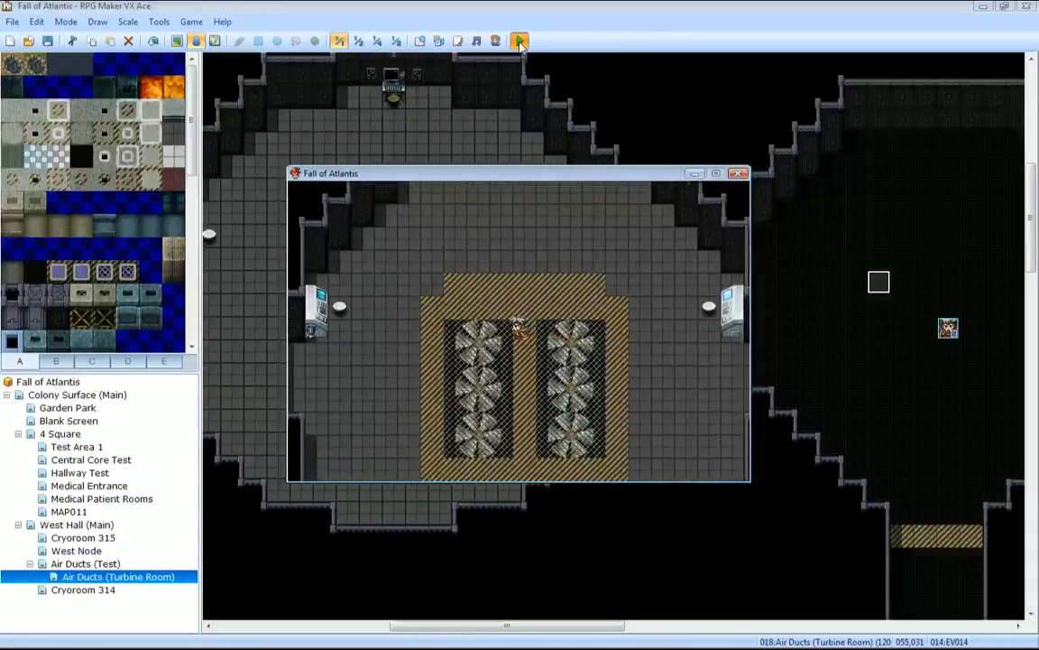
pyautogui.press('Down')
pyautogui.press('Down')
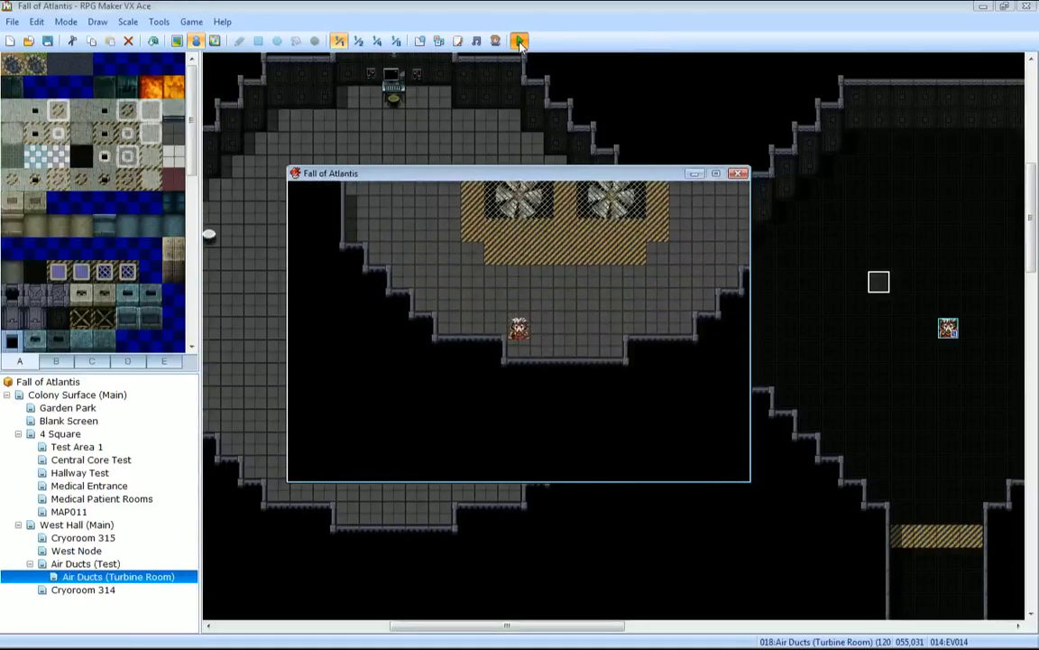
# Cross the turbines again in several directions to recheck how the grate overlaps the character, and end the playtest.
pyautogui.press('Up')
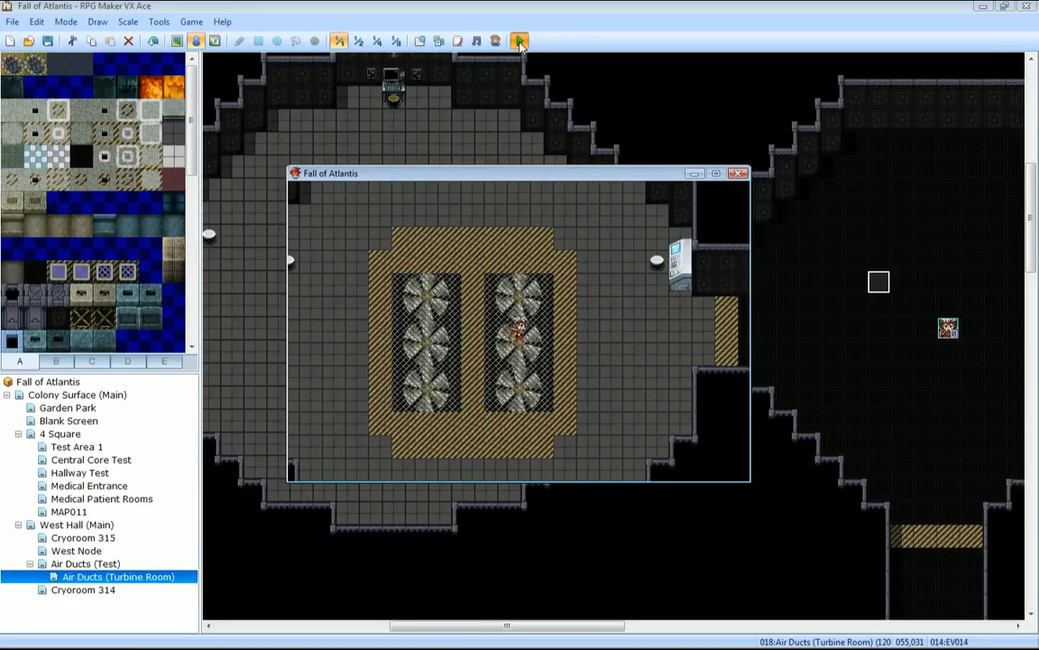
pyautogui.press('Up')
pyautogui.press('Down')
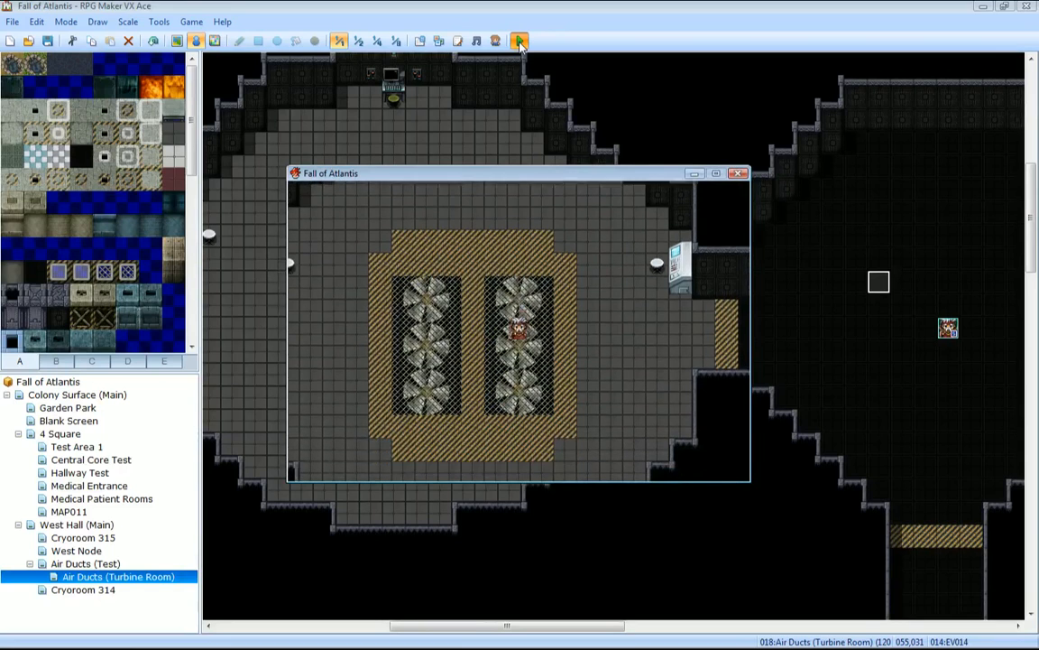
pyautogui.press('Left')
pyautogui.press('Up')
pyautogui.press('Right')
pyautogui.press('Right')
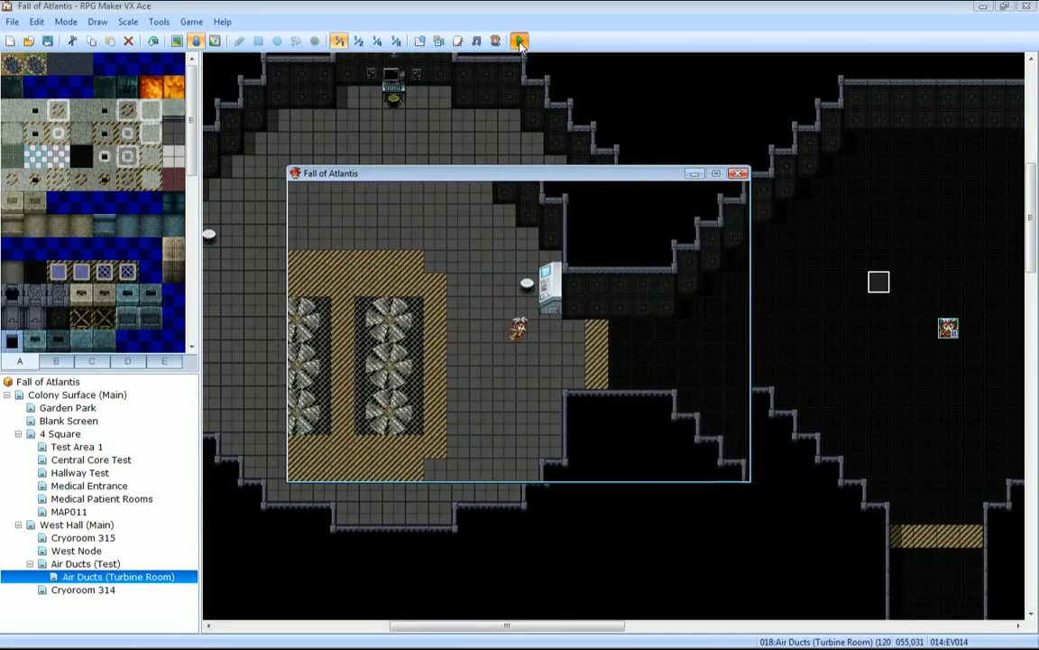
pyautogui.press('Left')
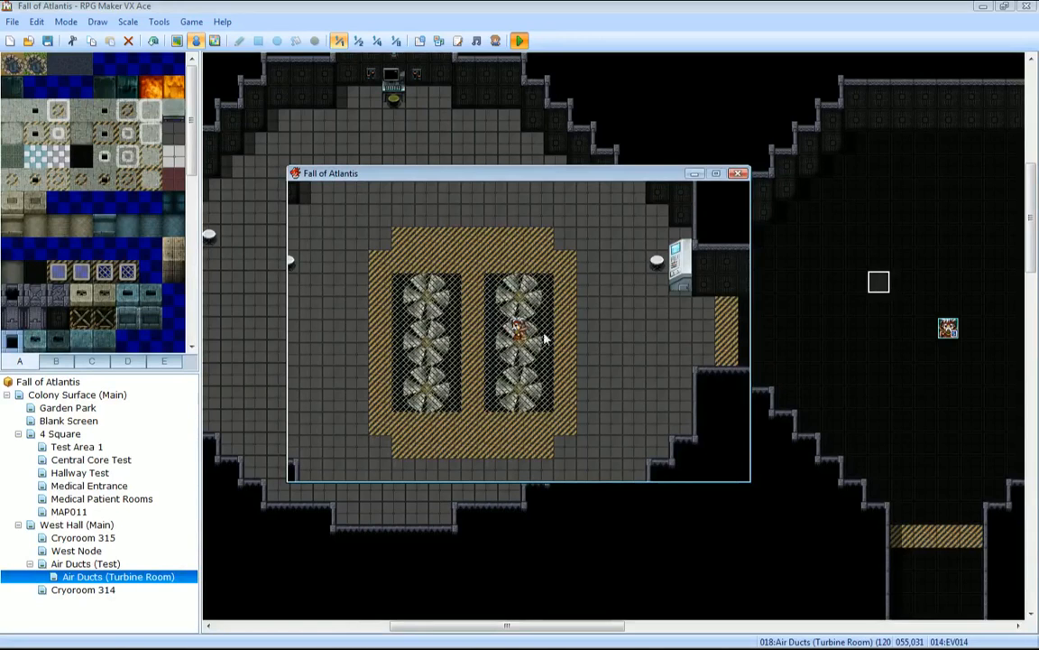
pyautogui.click(738, 173)
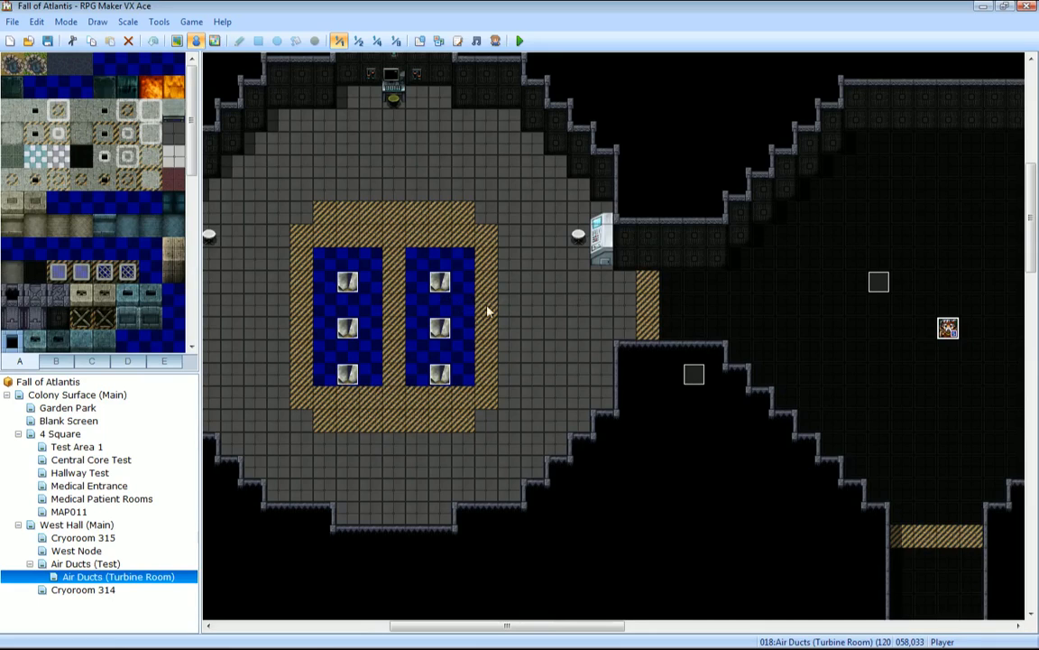
pyautogui.rightClick(461, 285)
pyautogui.moveTo(524, 419)
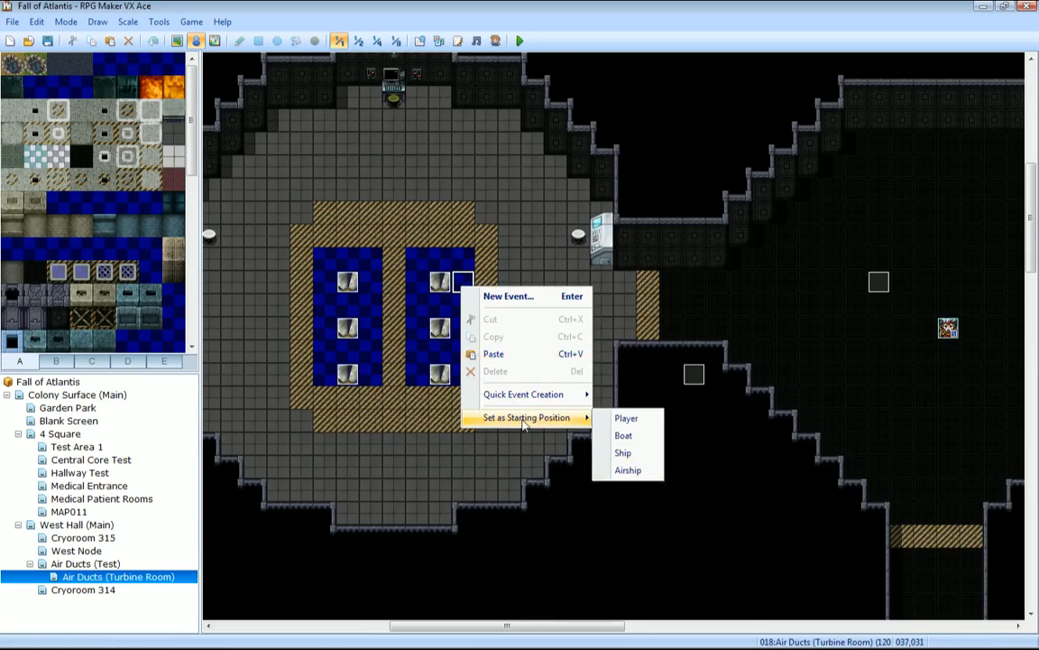
pyautogui.click(462, 262)
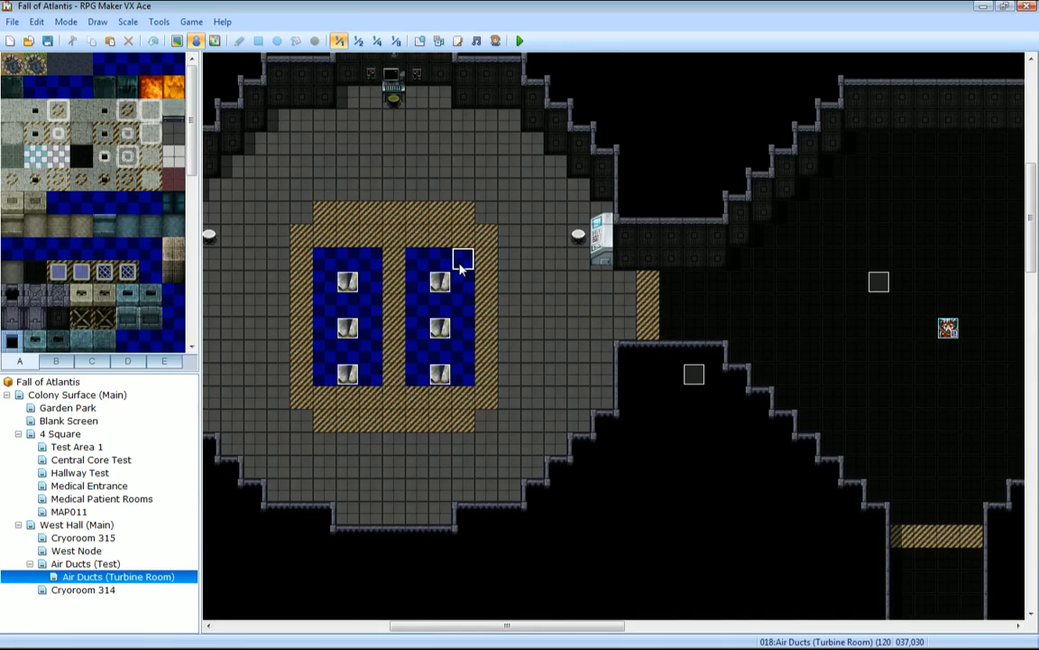
pyautogui.doubleClick(461, 263)
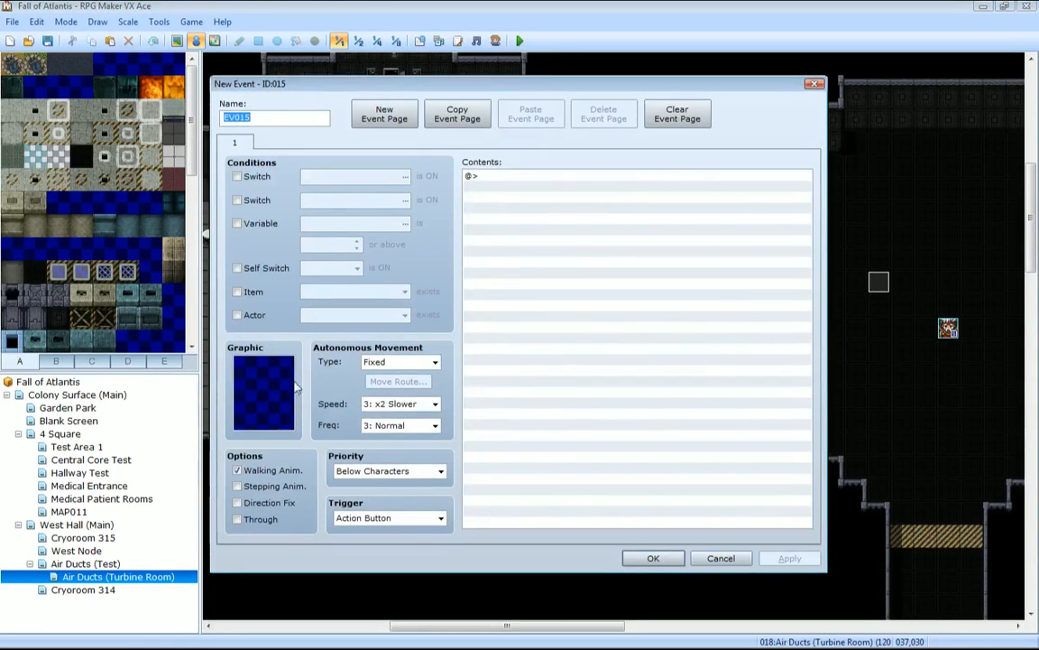
pyautogui.click(653, 558)
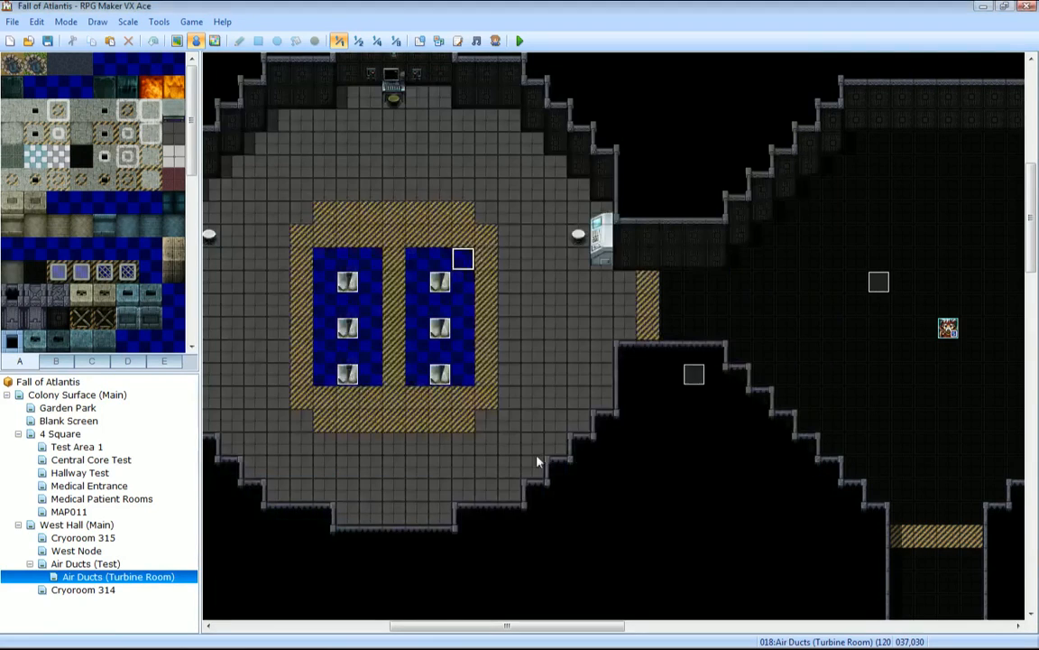
# Create a new event on the striped border between the two turbine columns, using a blonde character from Actor1 as its graphic.
pyautogui.doubleClick(394, 262)
pyautogui.doubleClick(242, 361)
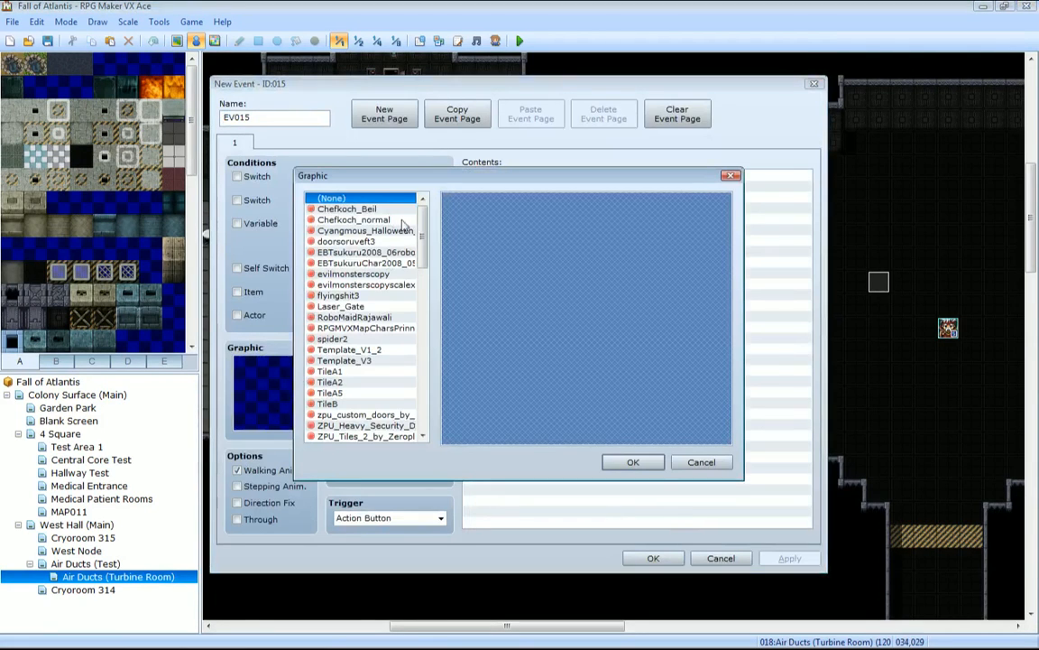
pyautogui.click(367, 210)
pyautogui.click(373, 231)
pyautogui.click(379, 212)
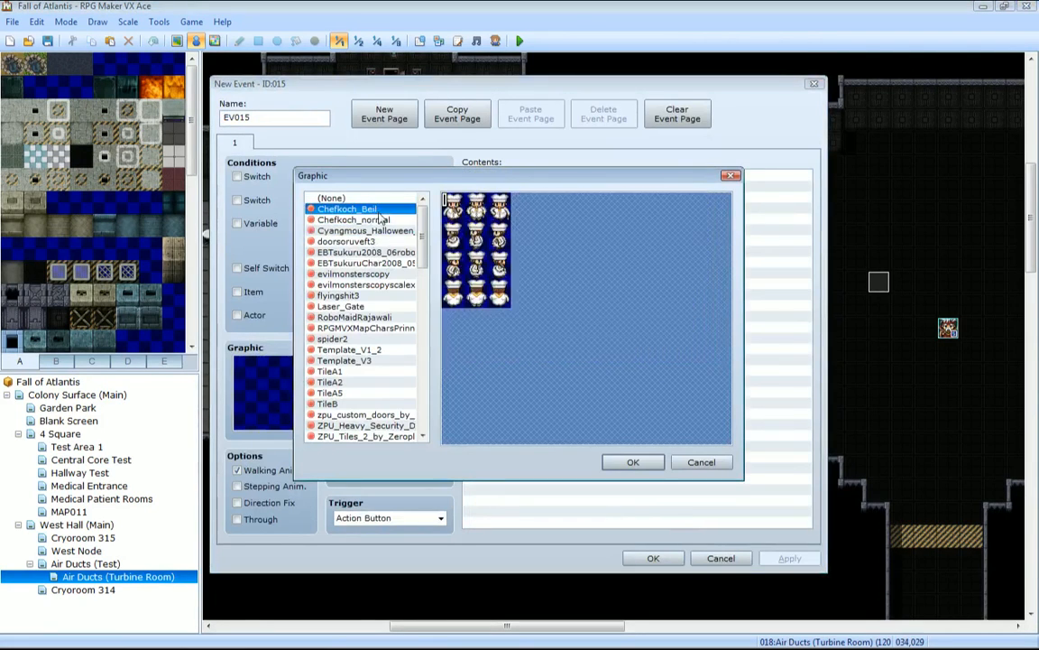
pyautogui.click(469, 214)
pyautogui.scroll(-2, 386, 221)
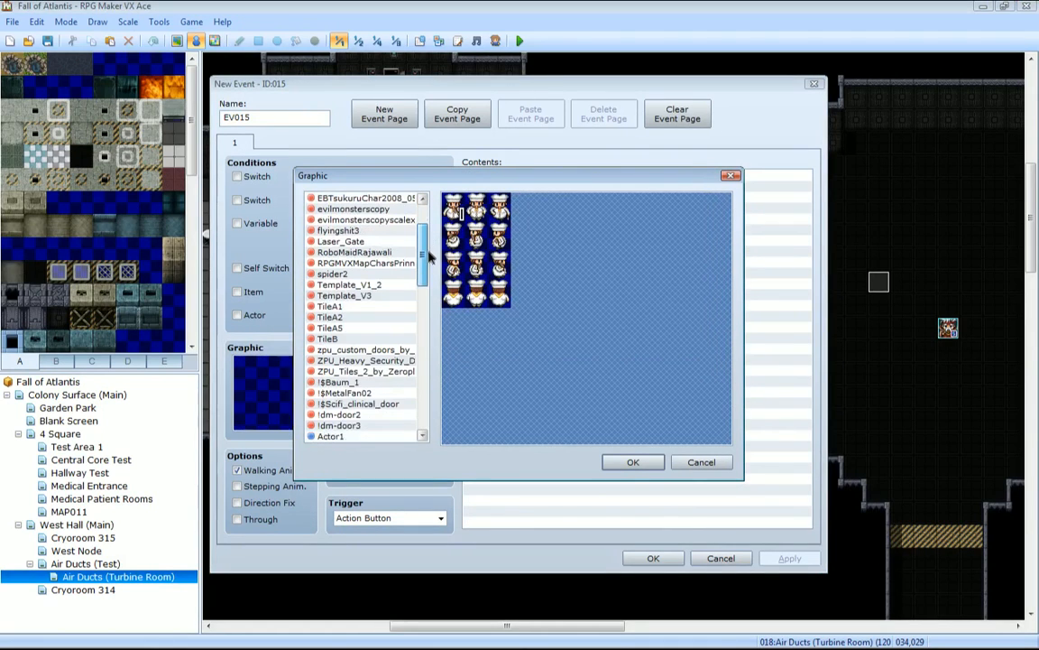
pyautogui.scroll(-3, 424, 262)
pyautogui.click(374, 285)
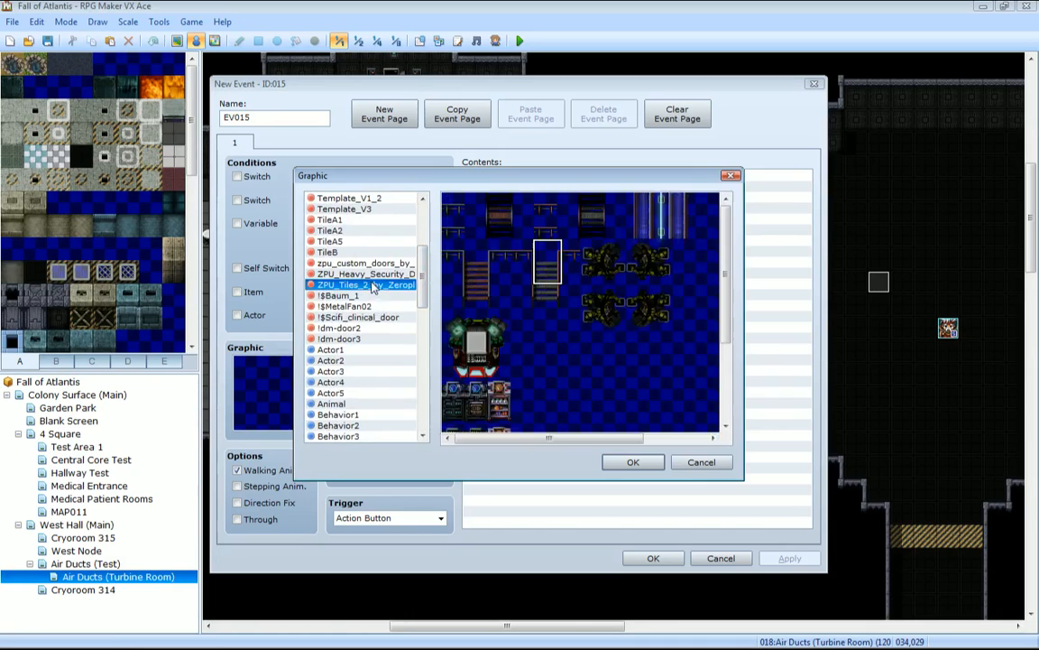
pyautogui.click(371, 307)
pyautogui.click(359, 351)
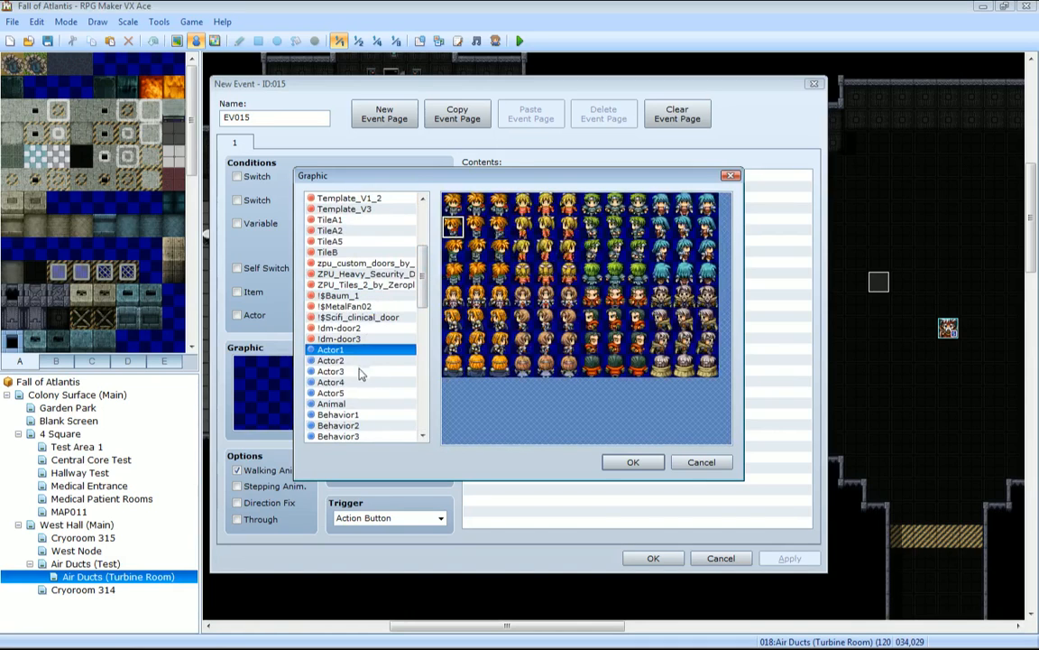
pyautogui.click(449, 294)
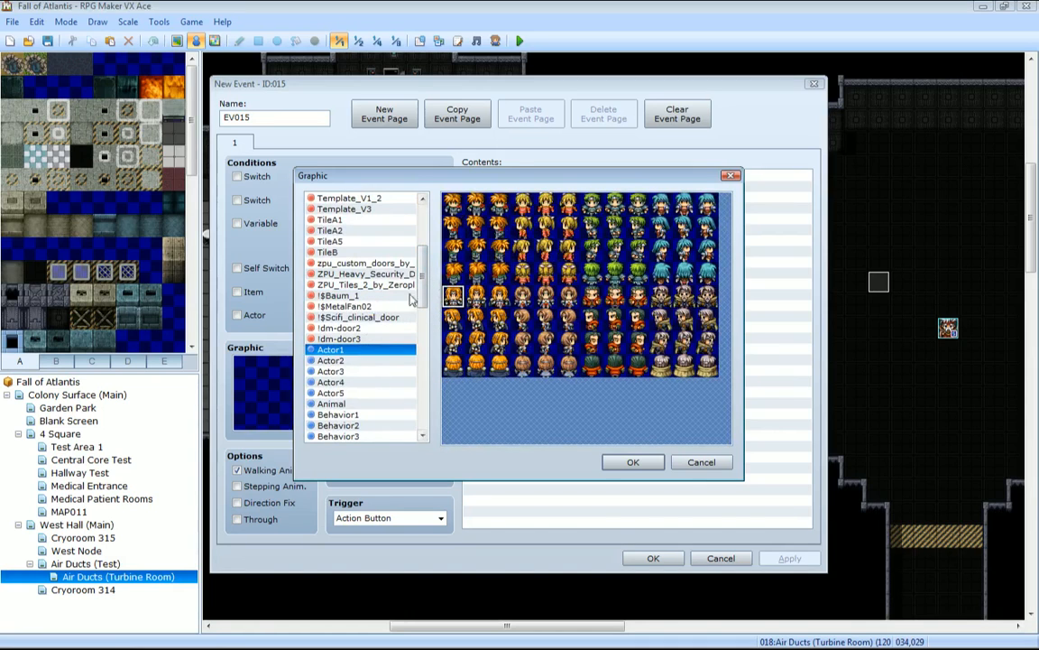
pyautogui.click(632, 462)
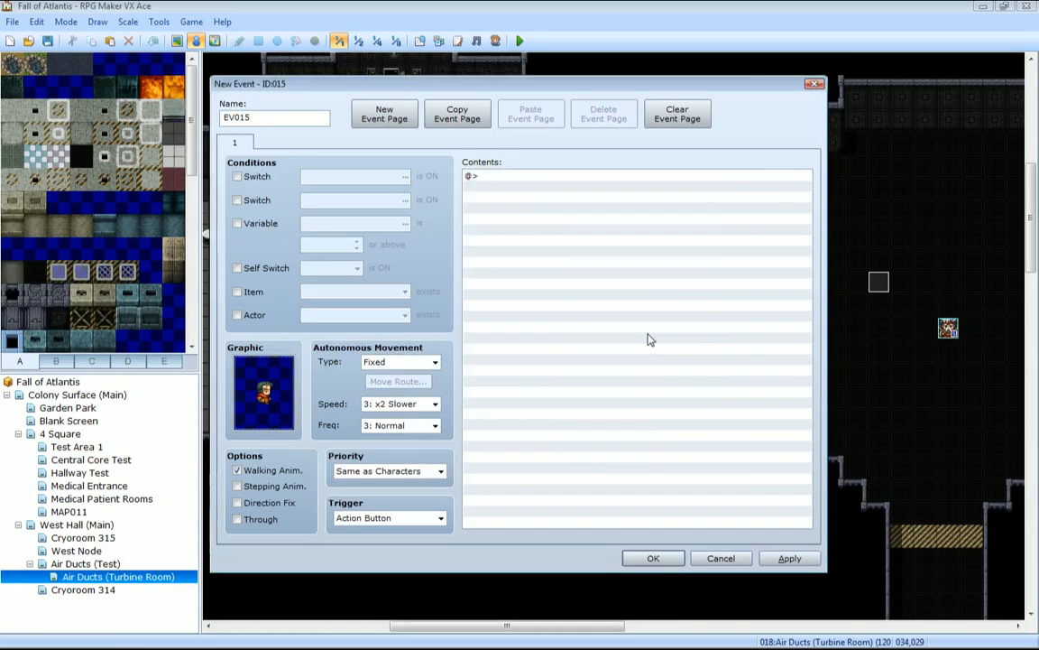
# Set the new character event's autonomous movement to Random and its trigger to Event Touch, and confirm the event.
pyautogui.click(398, 362)
pyautogui.click(395, 387)
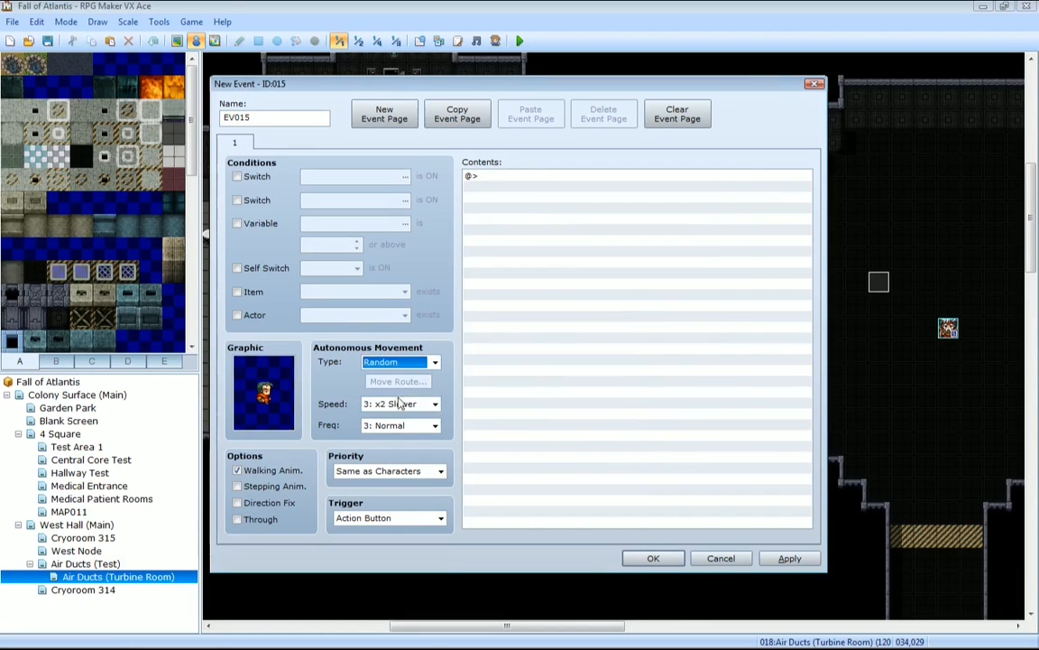
pyautogui.click(386, 519)
pyautogui.click(362, 490)
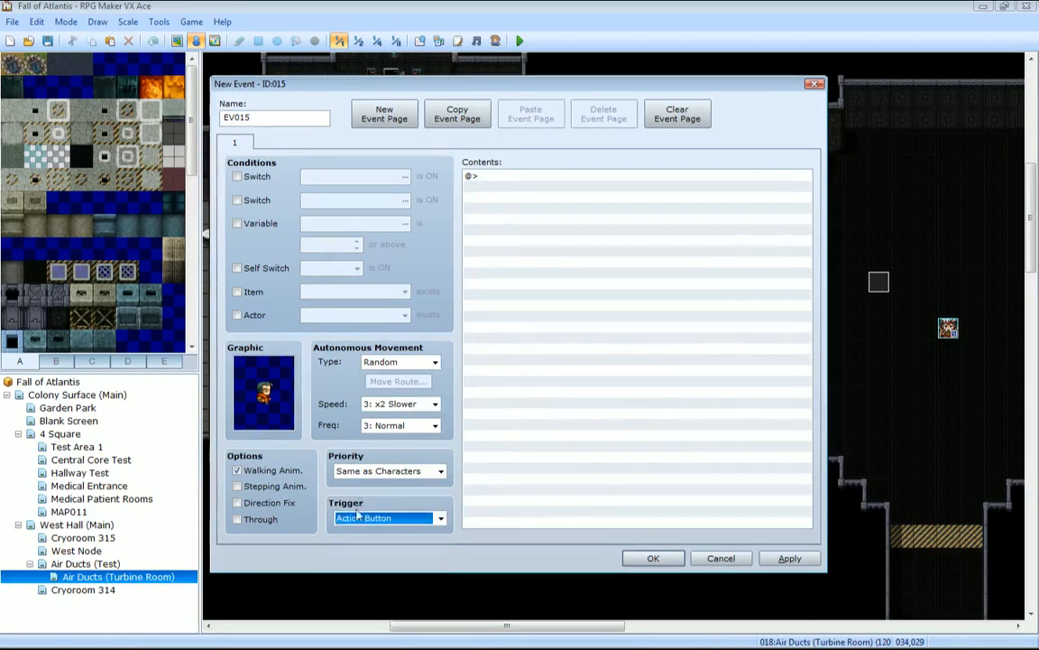
pyautogui.click(363, 518)
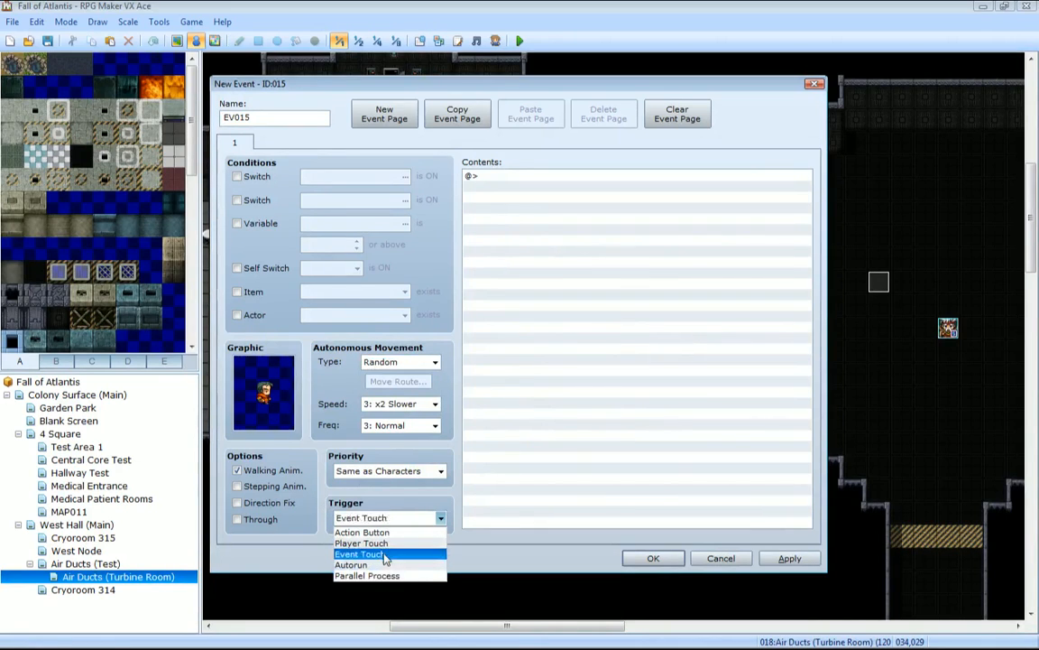
pyautogui.click(365, 554)
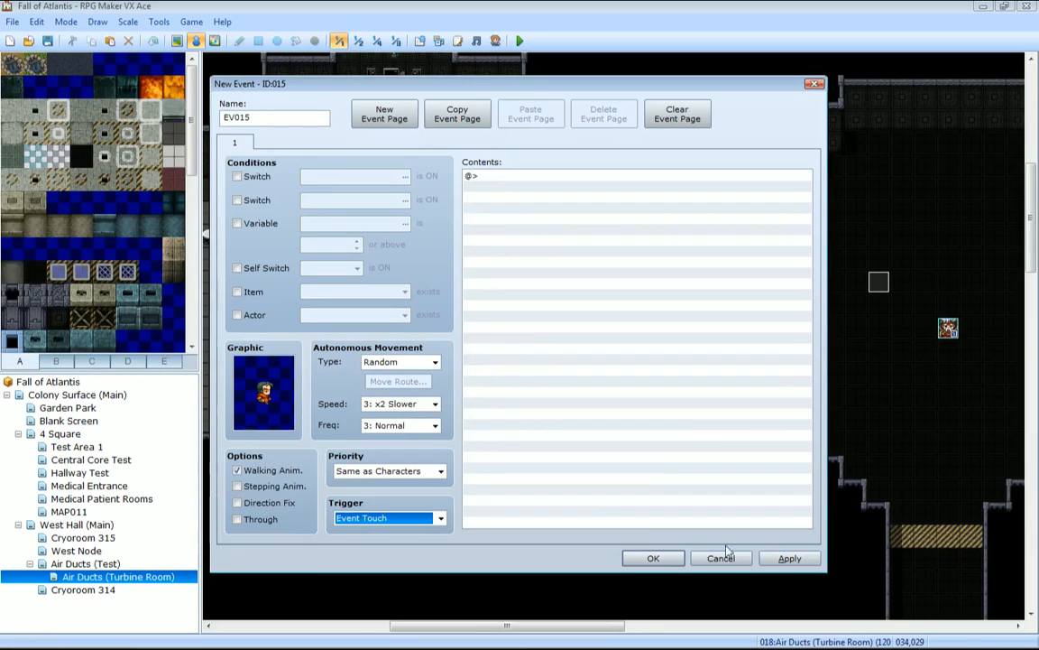
pyautogui.click(654, 558)
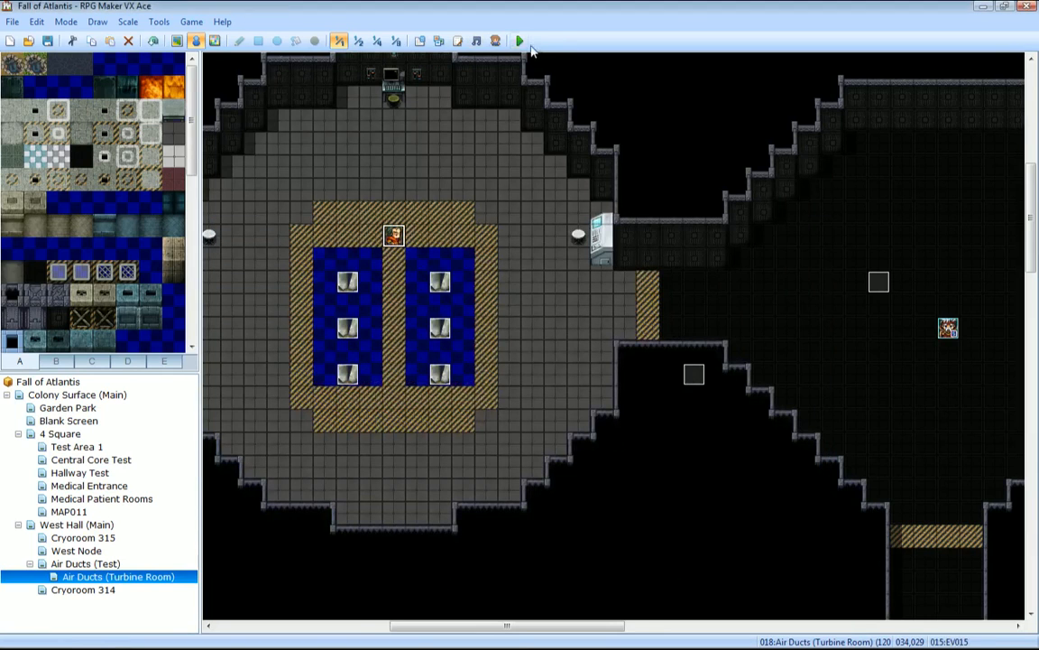
# Save the project, playtest the Turbine Room to watch the wandering character near the turbines, and end the playtest.
pyautogui.click(520, 42)
pyautogui.press('Return')
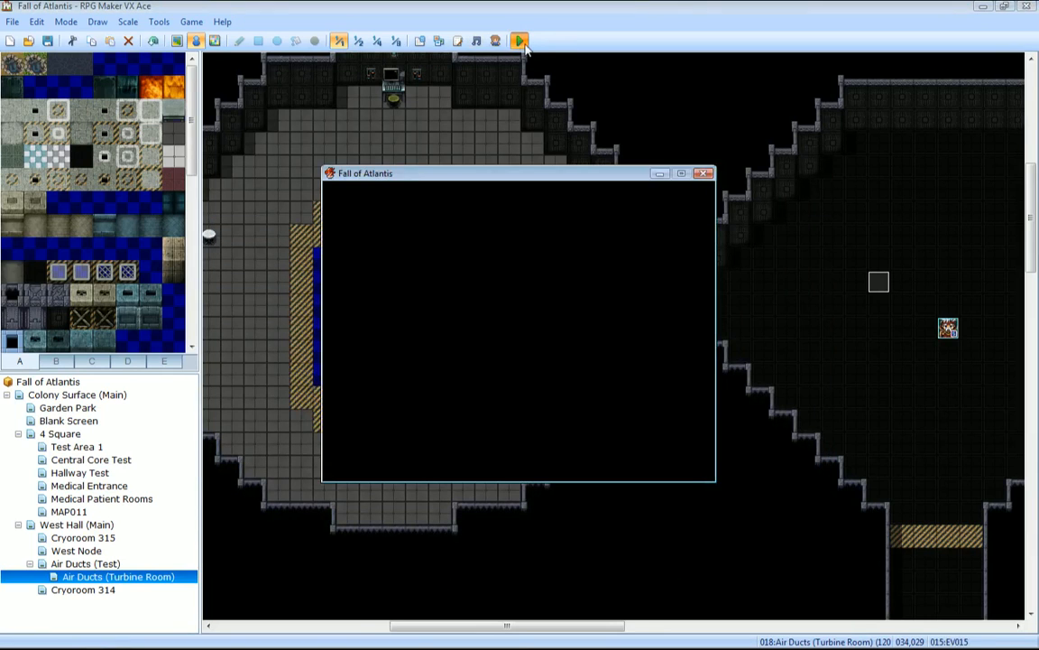
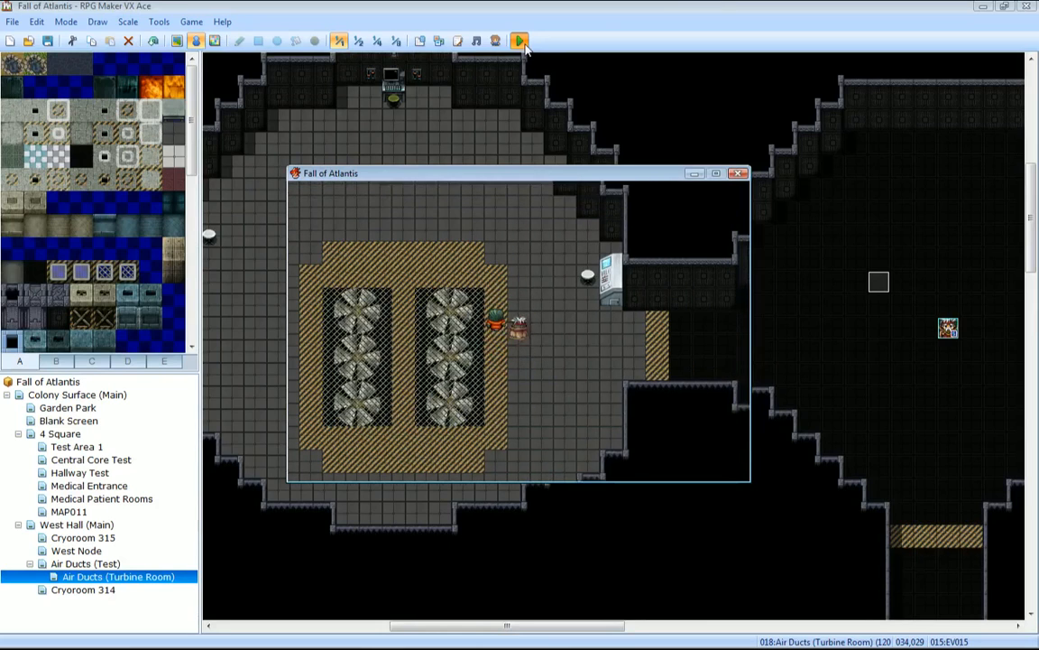
pyautogui.click(740, 173)
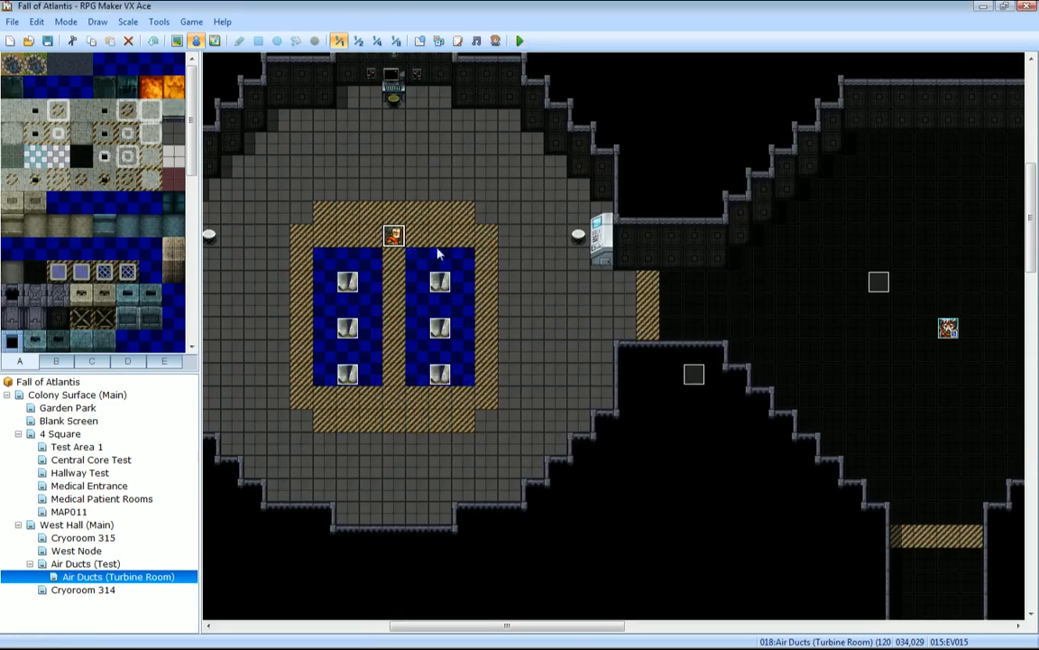
# Move the wandering character event into the west room's right-hand turbine pit, save the project, and start a new game in a playtest.
pyautogui.moveTo(394, 238); pyautogui.dragTo(418, 307)
pyautogui.click(520, 41)
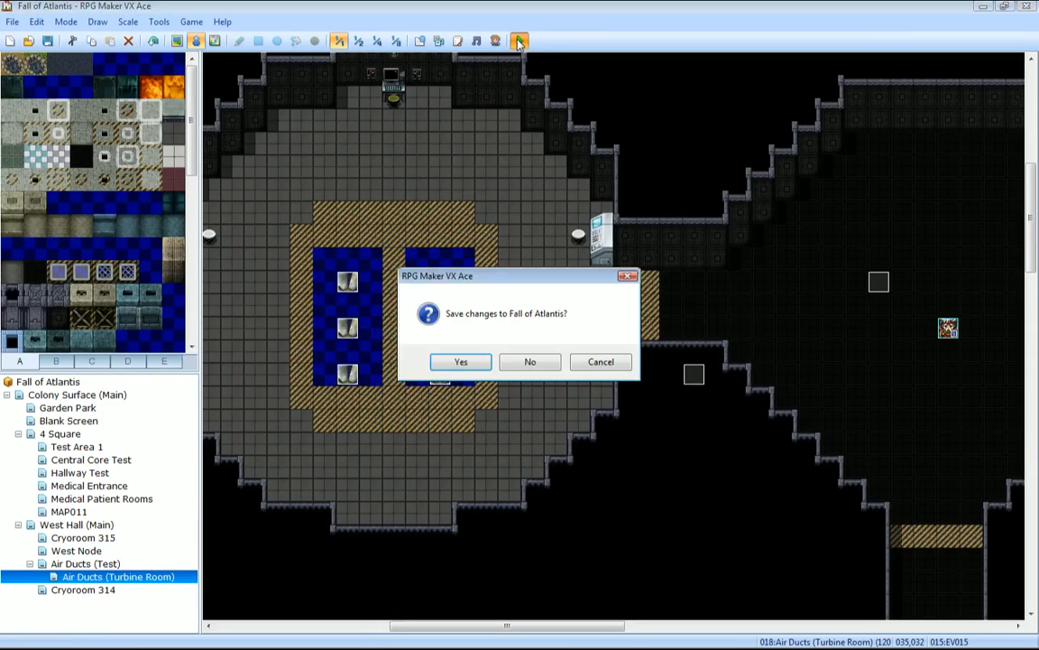
pyautogui.press('Return')
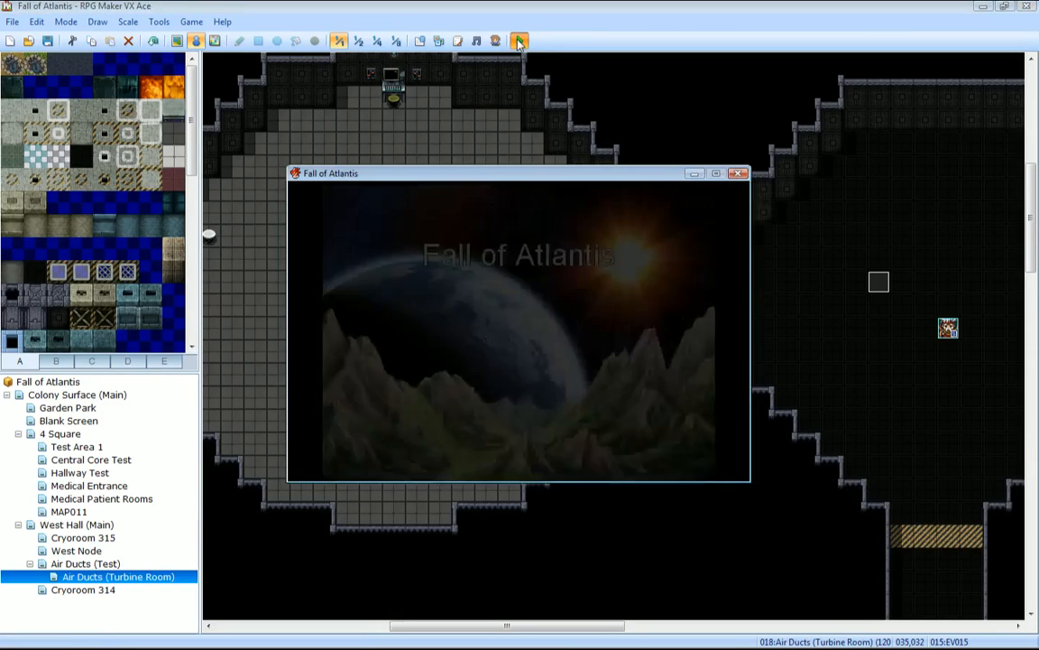
pyautogui.press('Return')
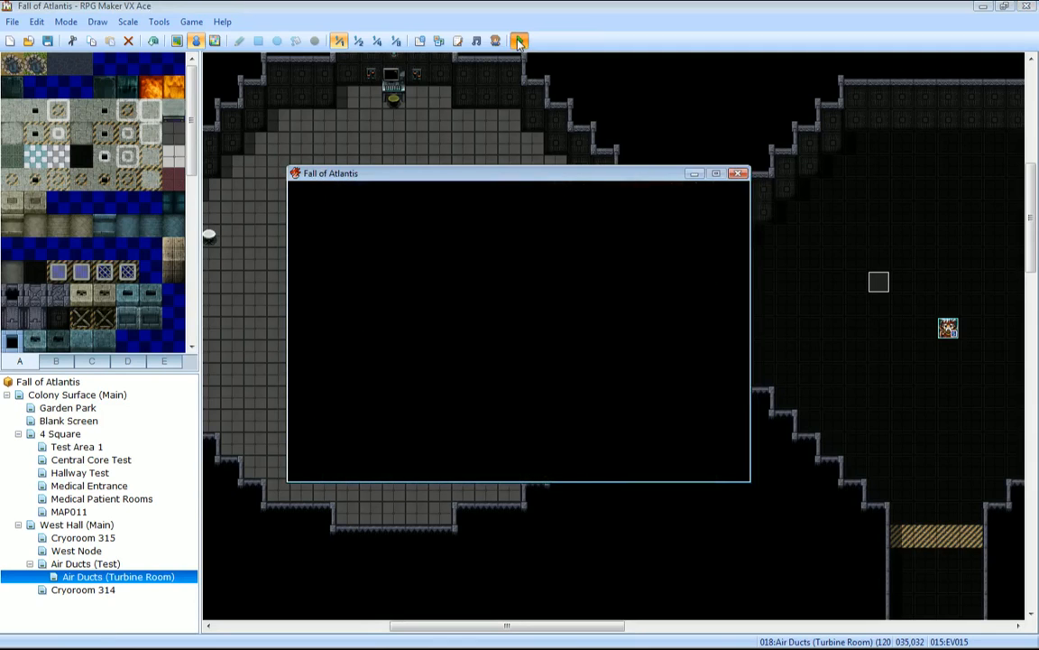
# Walk the player to the west room's turbines and watch how the grate overlaps the wandering character.
pyautogui.press('Left')
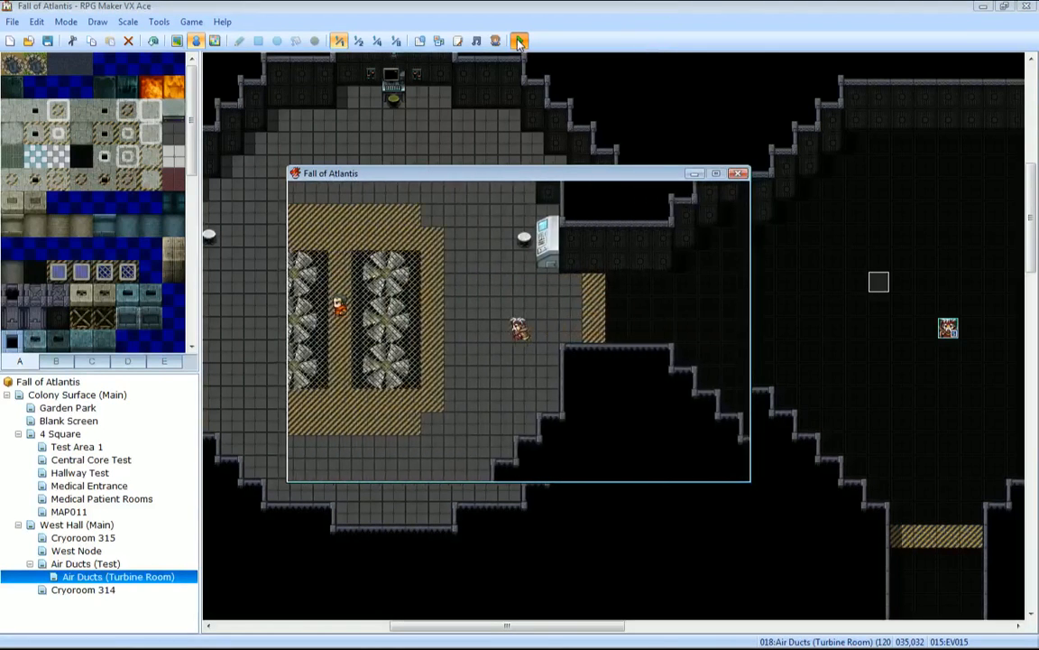
pyautogui.press('Left')
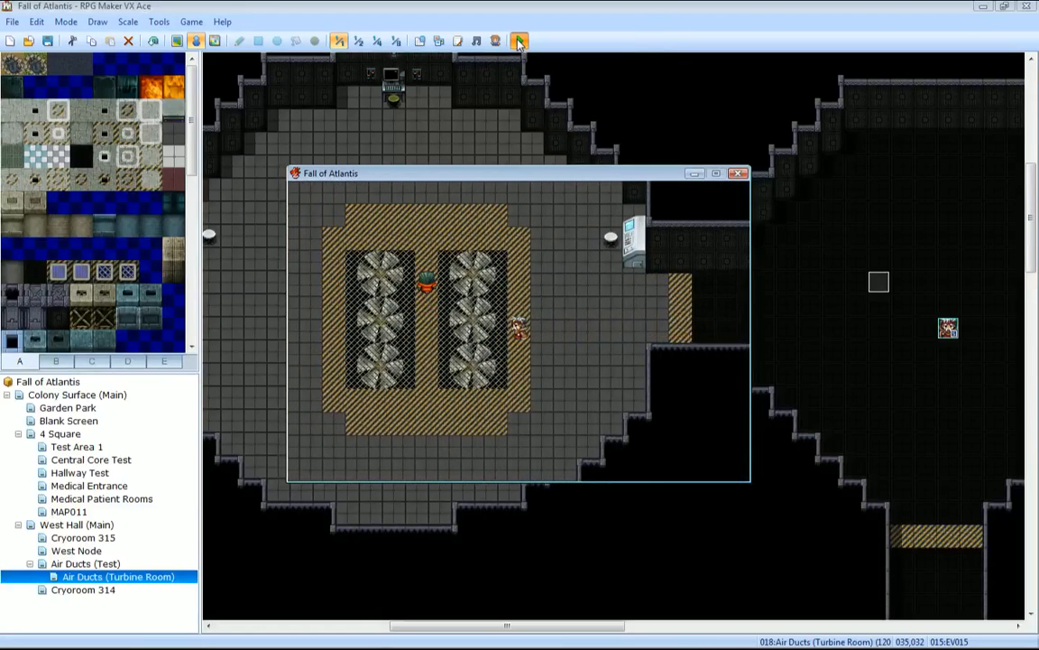
pyautogui.press('Up')
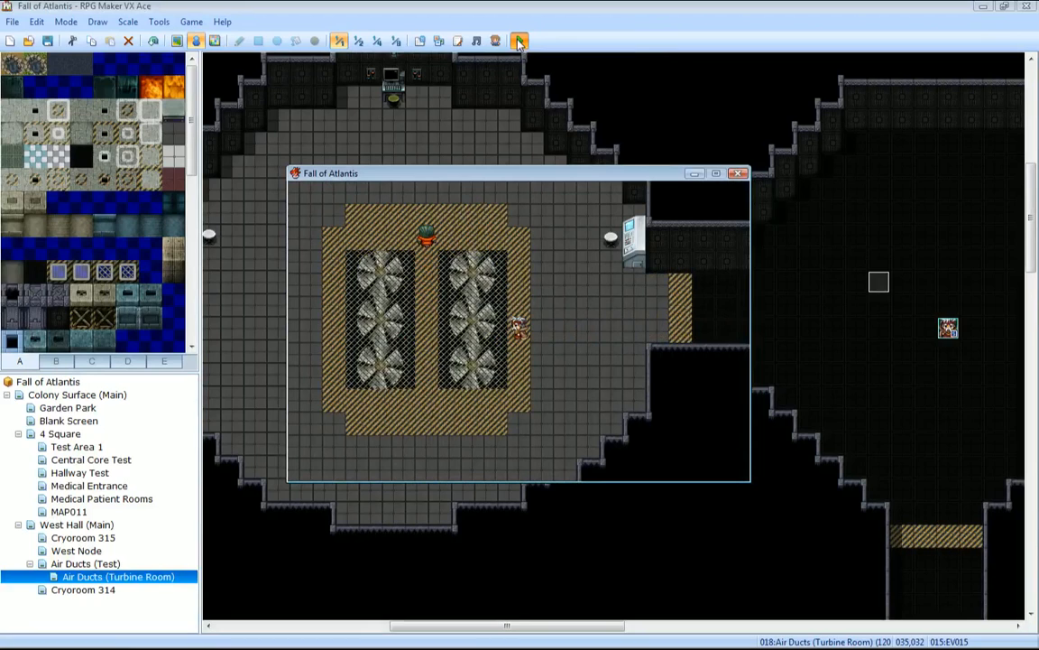
pyautogui.press('Up')
pyautogui.press('Left')
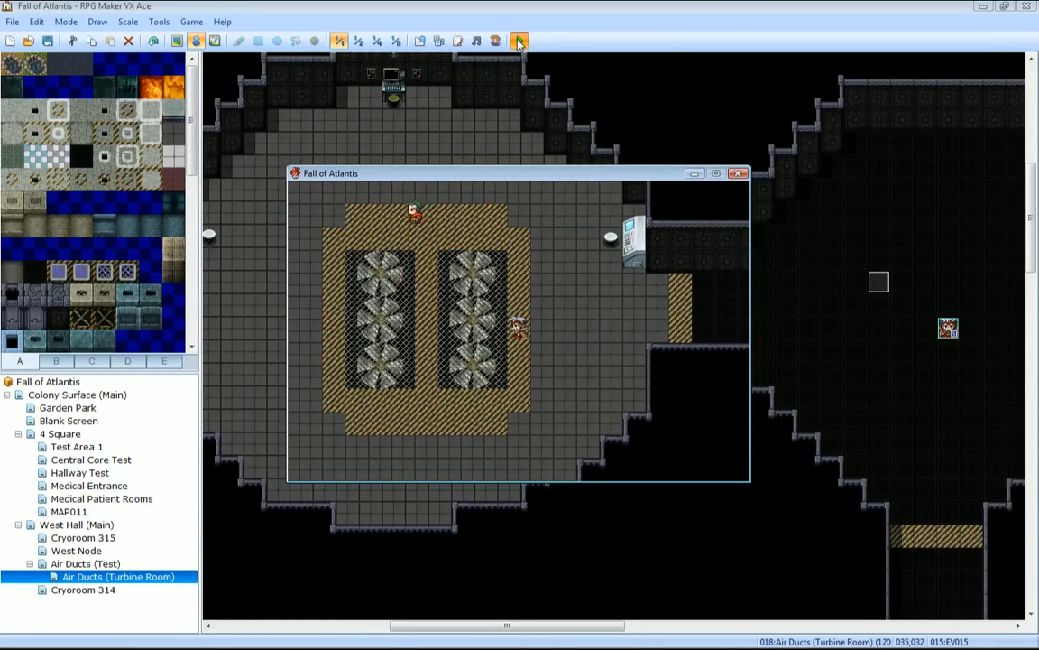
pyautogui.press('Down')
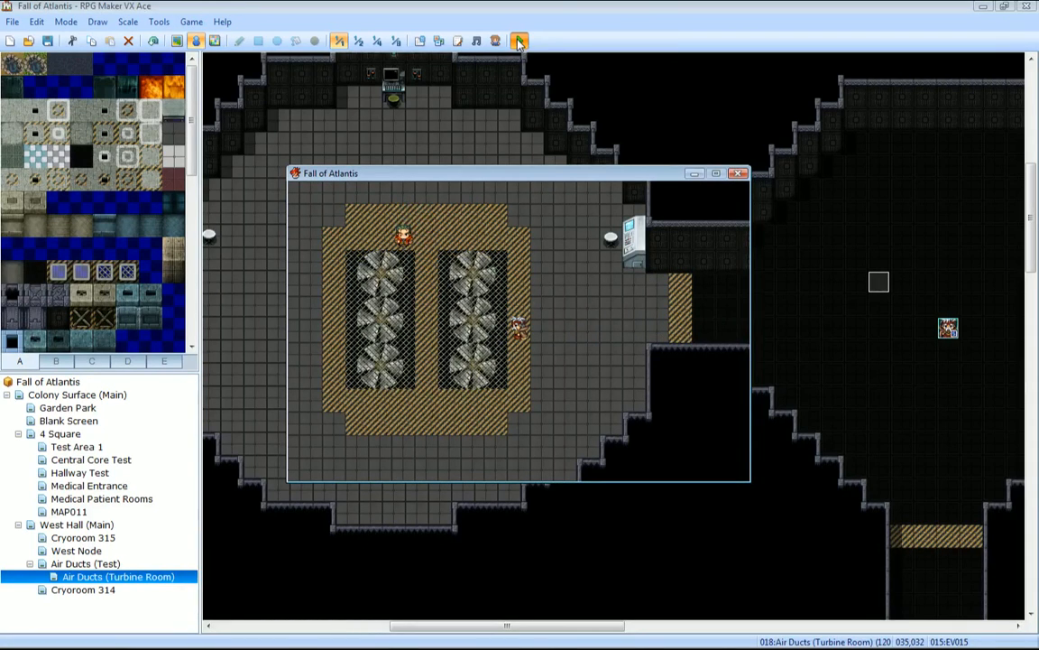
pyautogui.press('Down')
pyautogui.press('Down')
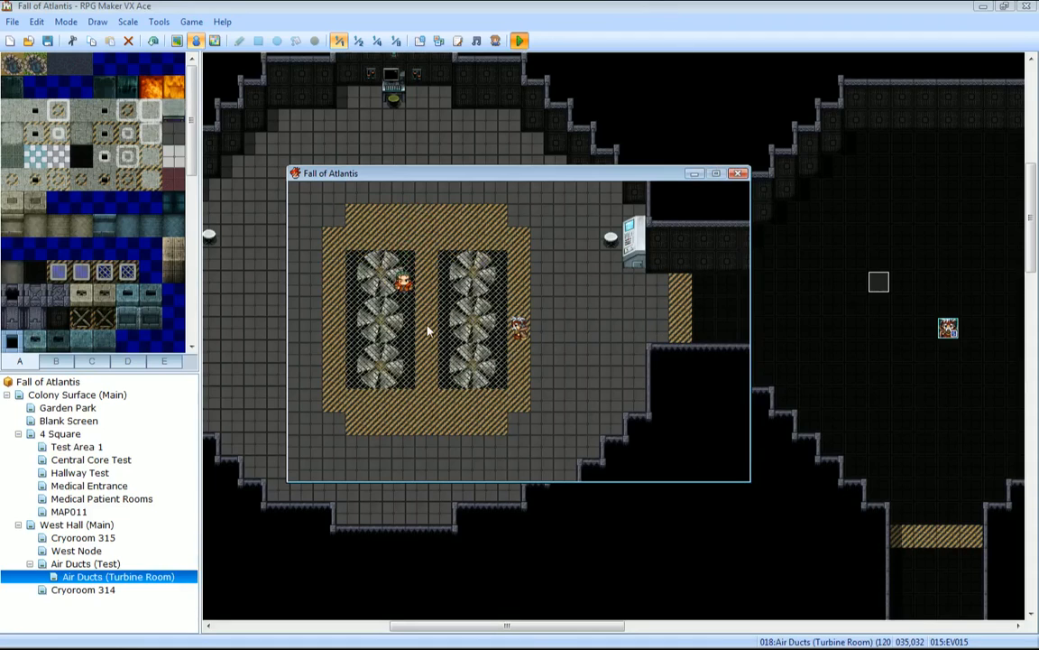
pyautogui.press('Down')
pyautogui.press('Down')
pyautogui.press('Up')
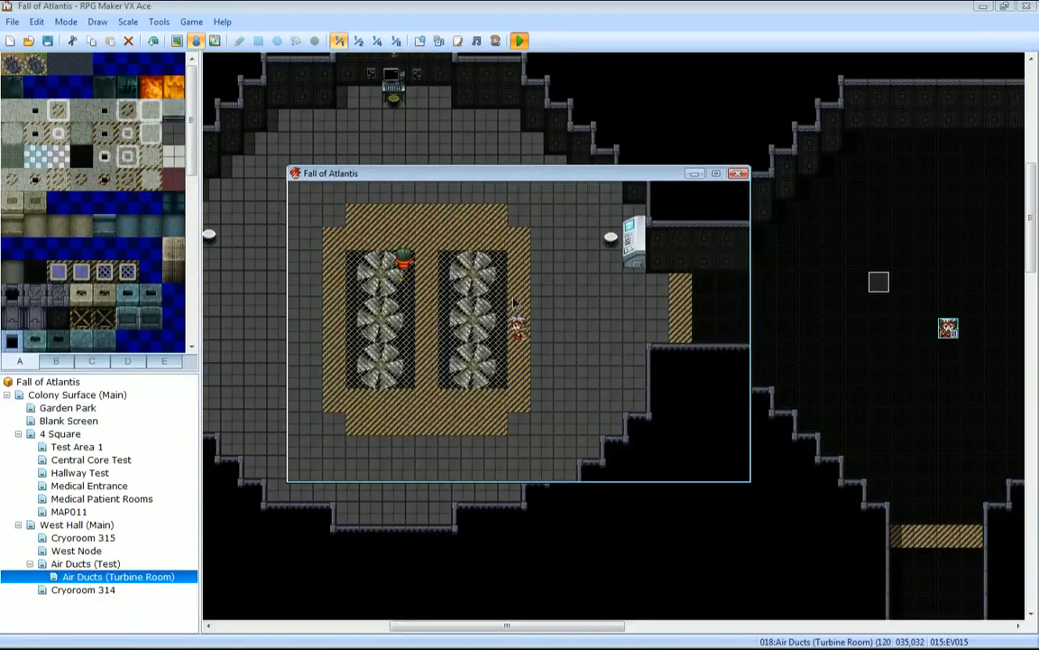
# Inspect switches 0001 to 0020 in the playtest's debug screen and return to the map.
pyautogui.press('F9')
pyautogui.press('Down')
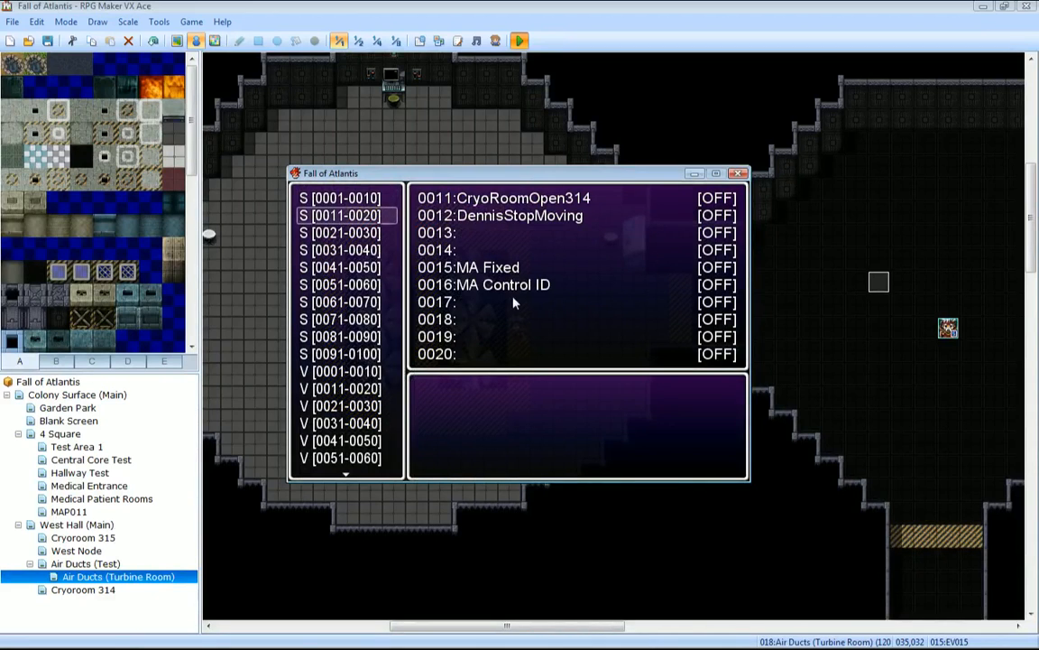
pyautogui.press('Up')
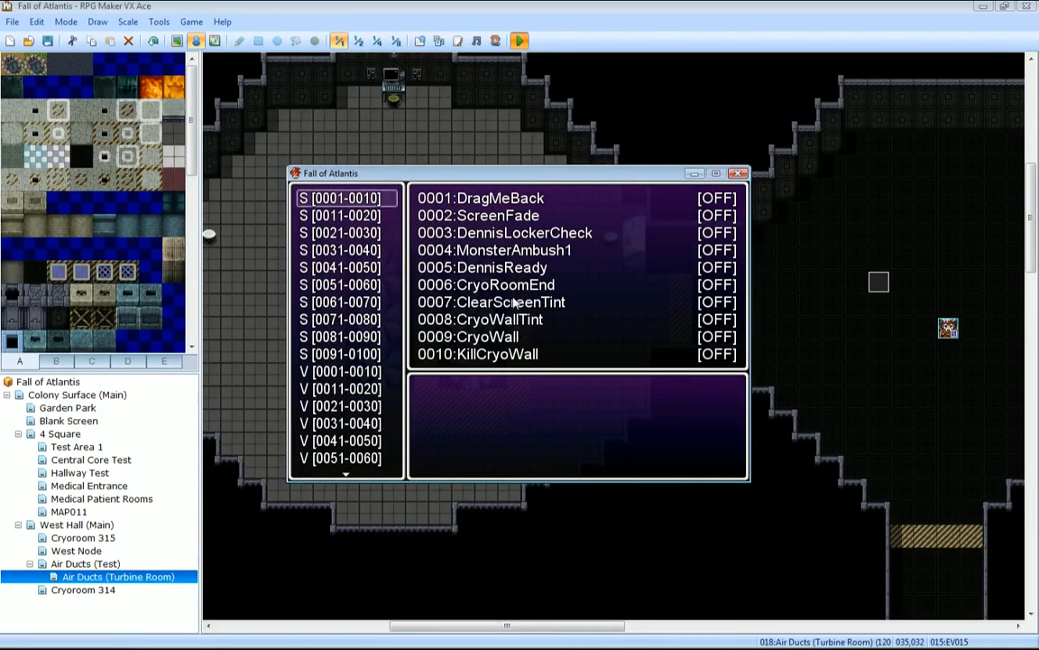
pyautogui.press('Down')
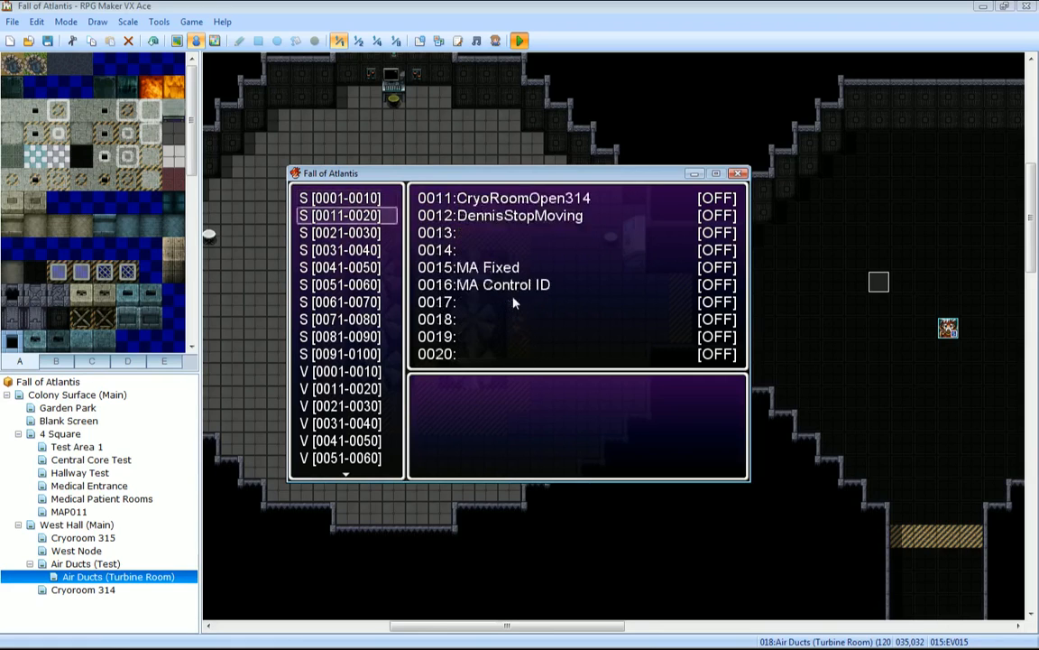
pyautogui.press('Up')
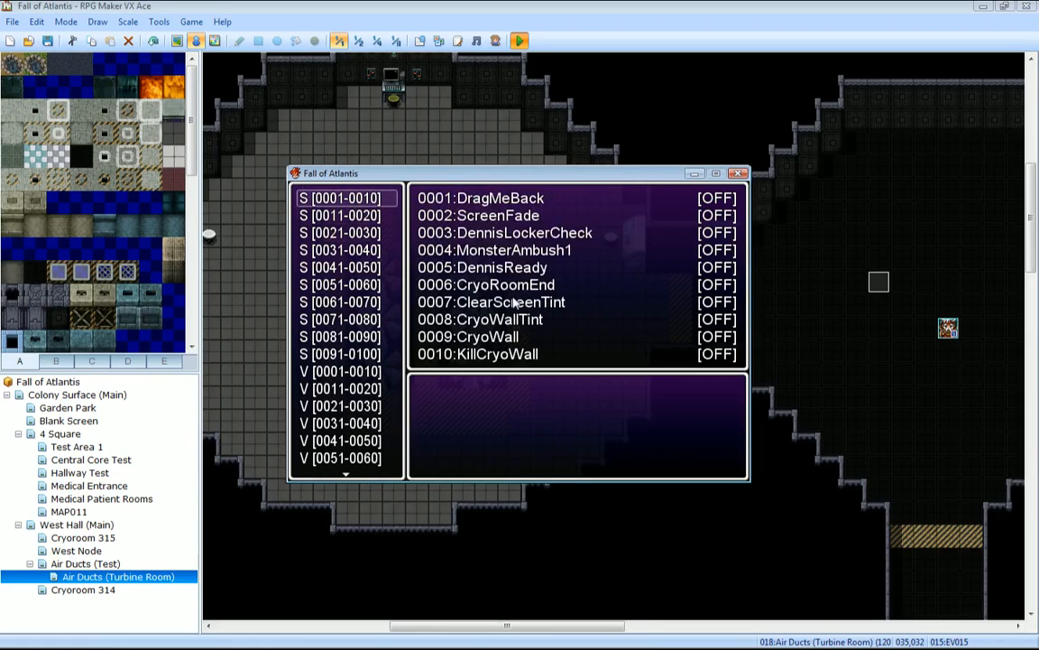
pyautogui.press('Escape')
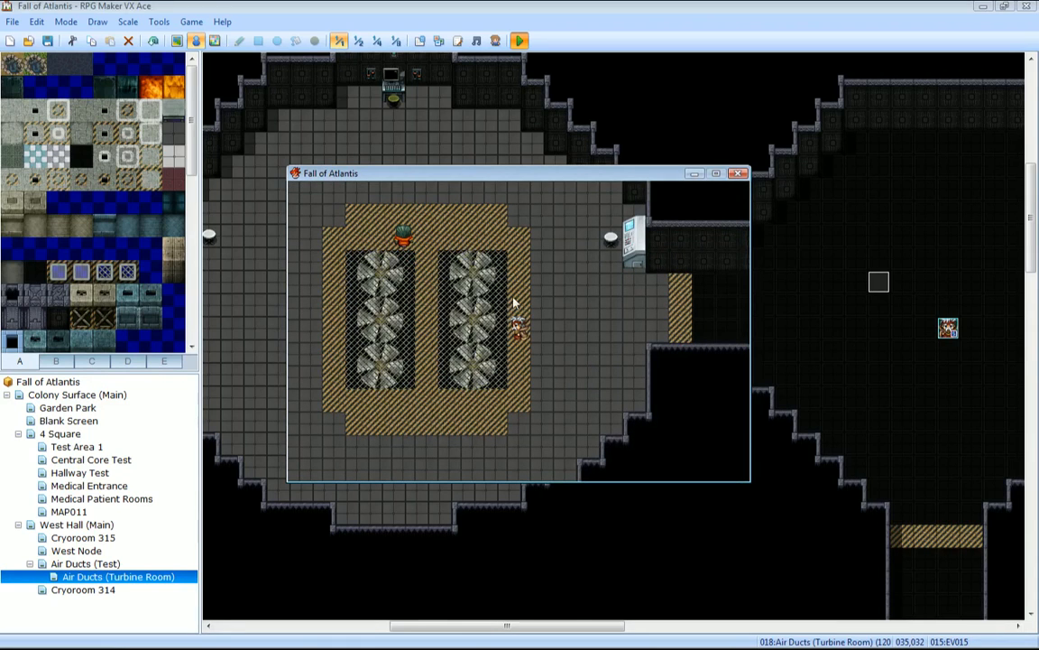
# Walk the player across both turbine pits in the west room to check the grate's overlap from different directions.
pyautogui.press('Down')
pyautogui.press('Up')
pyautogui.press('Left')
pyautogui.press('Left')
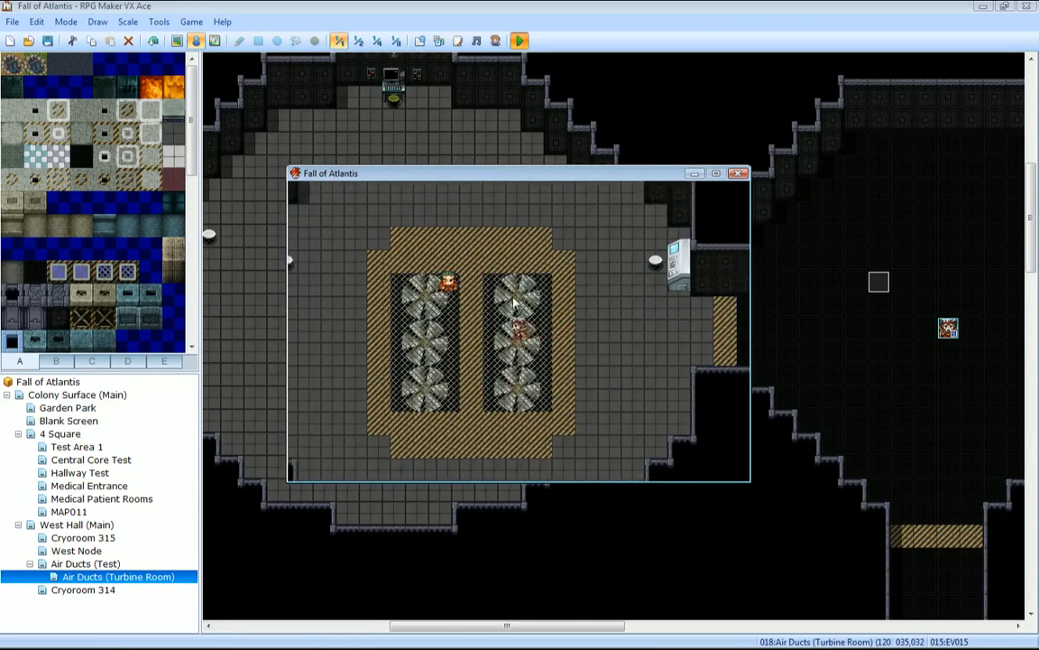
pyautogui.press('Up')
pyautogui.press('Down')
pyautogui.press('Down')
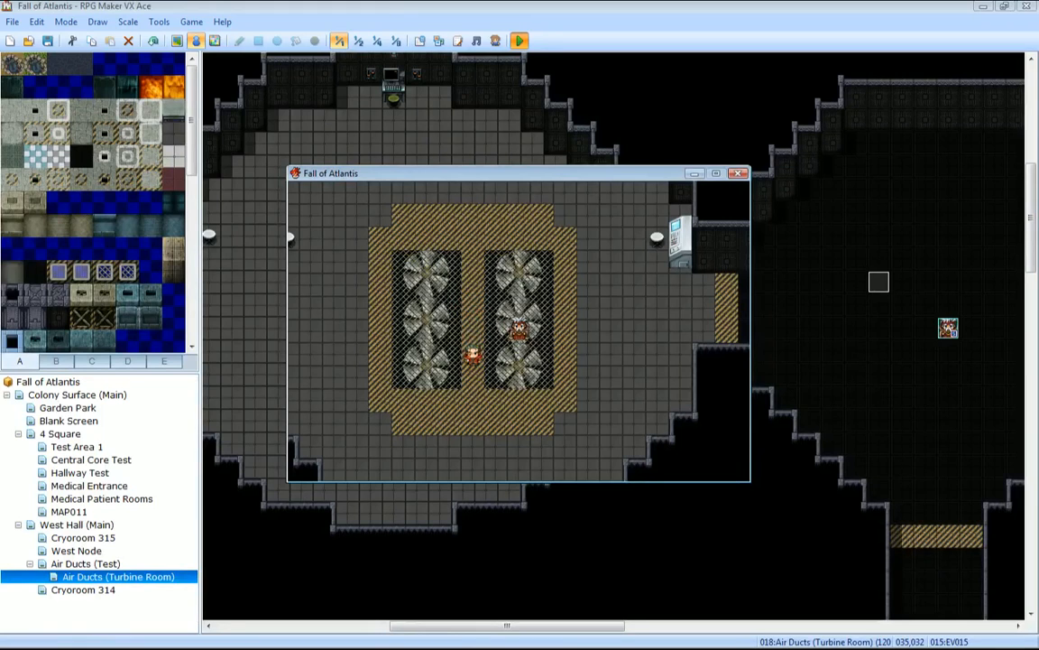
pyautogui.press('Left')
pyautogui.press('Up')
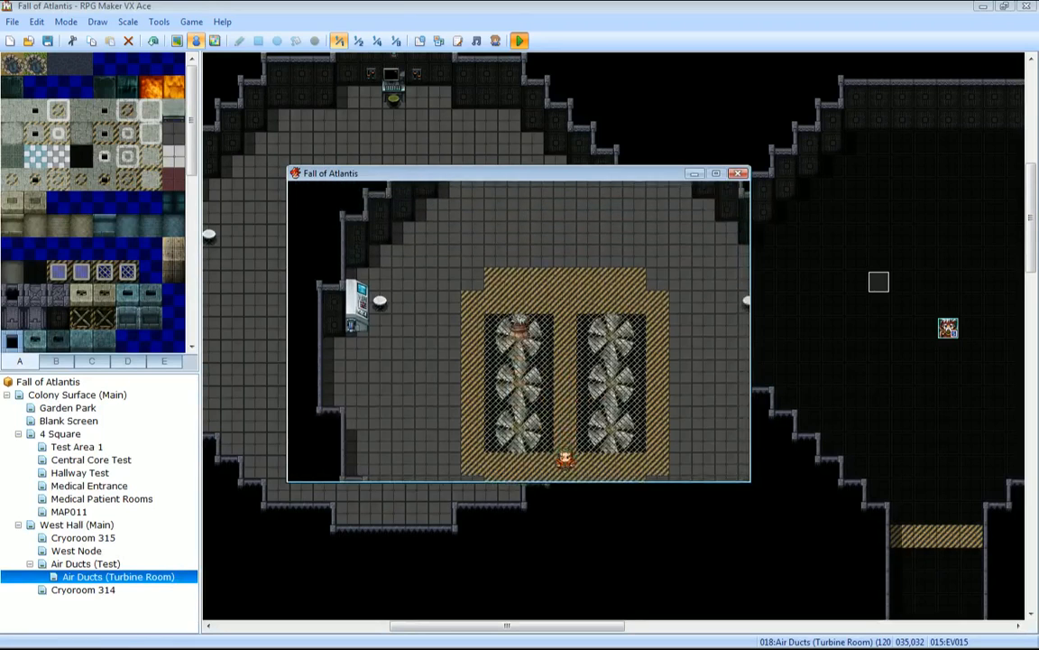
# Walk the player through the dark central room to the turbines in the east room.
pyautogui.press('Right')
pyautogui.press('Down')
pyautogui.press('Right')
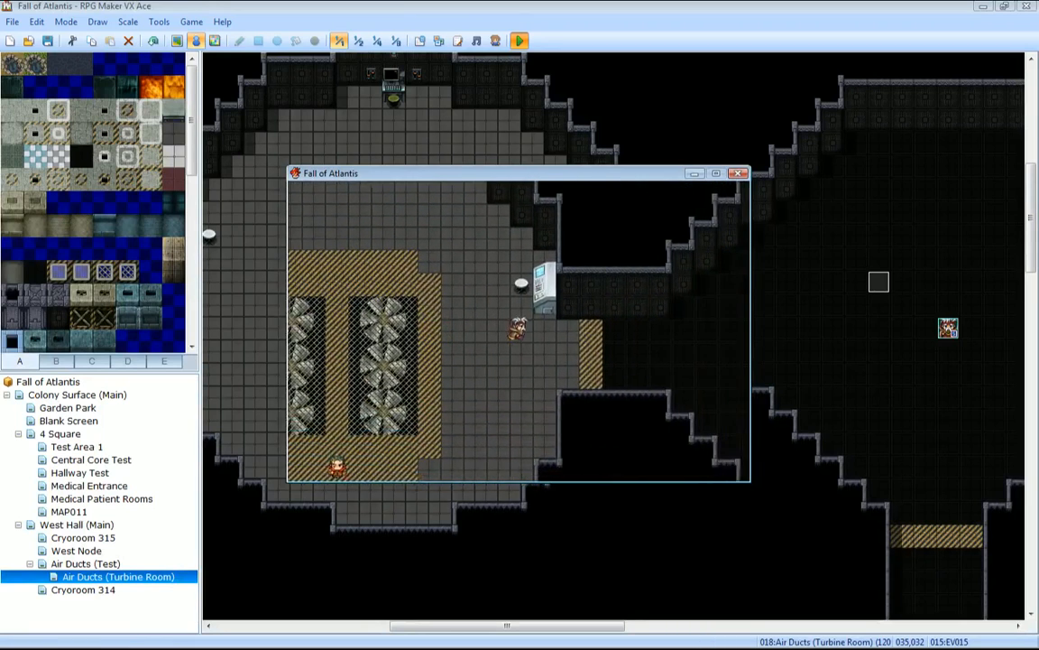
pyautogui.press('Up')
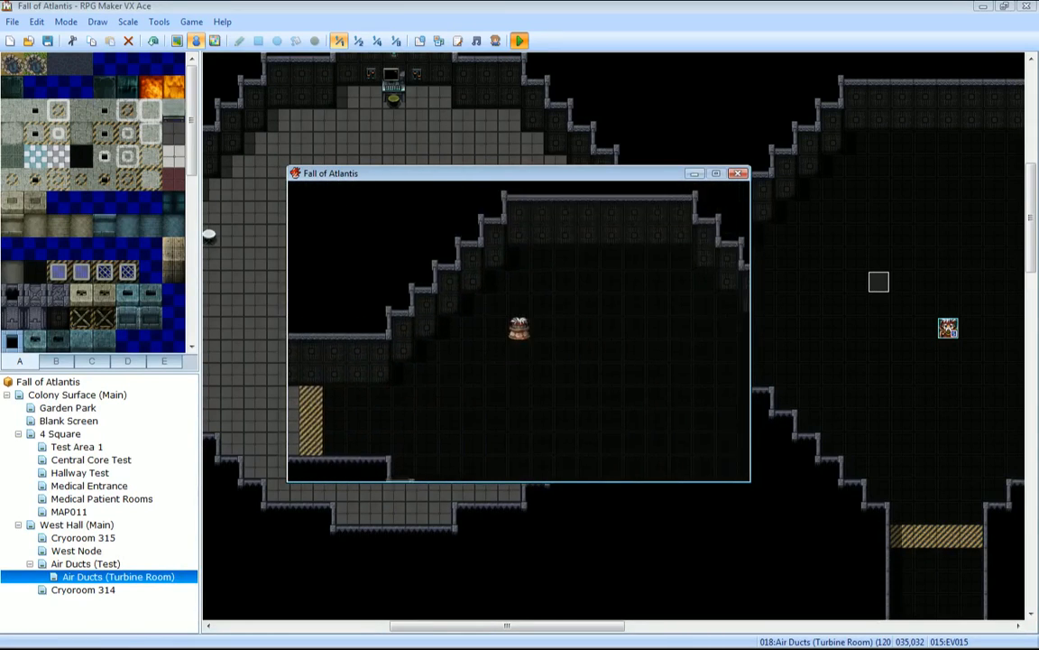
pyautogui.press('Right')
pyautogui.press('Down')
pyautogui.press('Right')
pyautogui.press('Right')
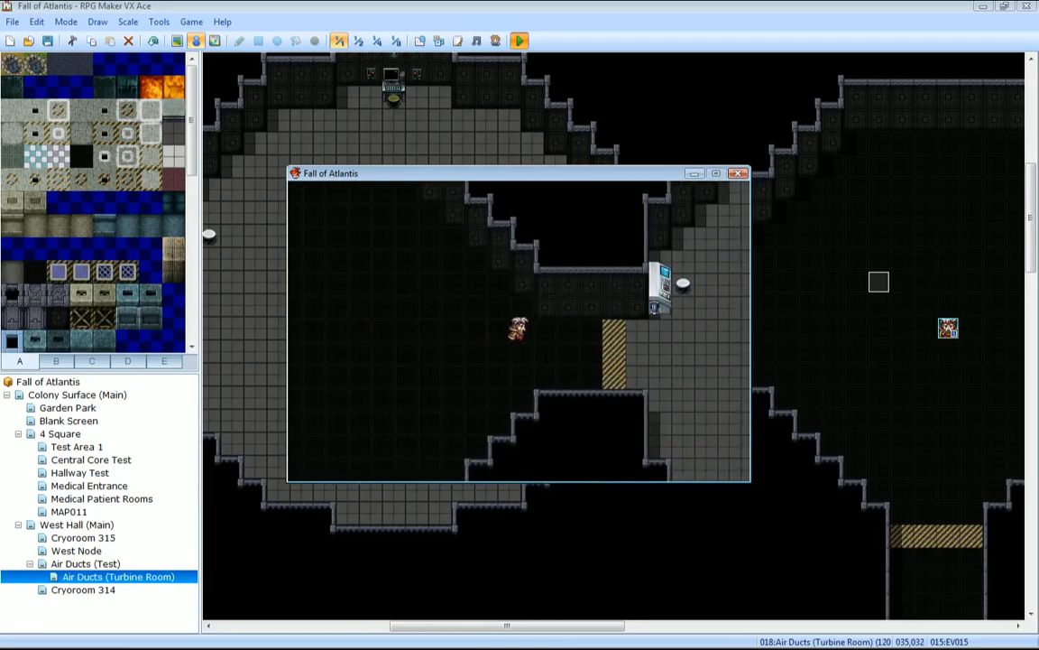
pyautogui.press('Right')
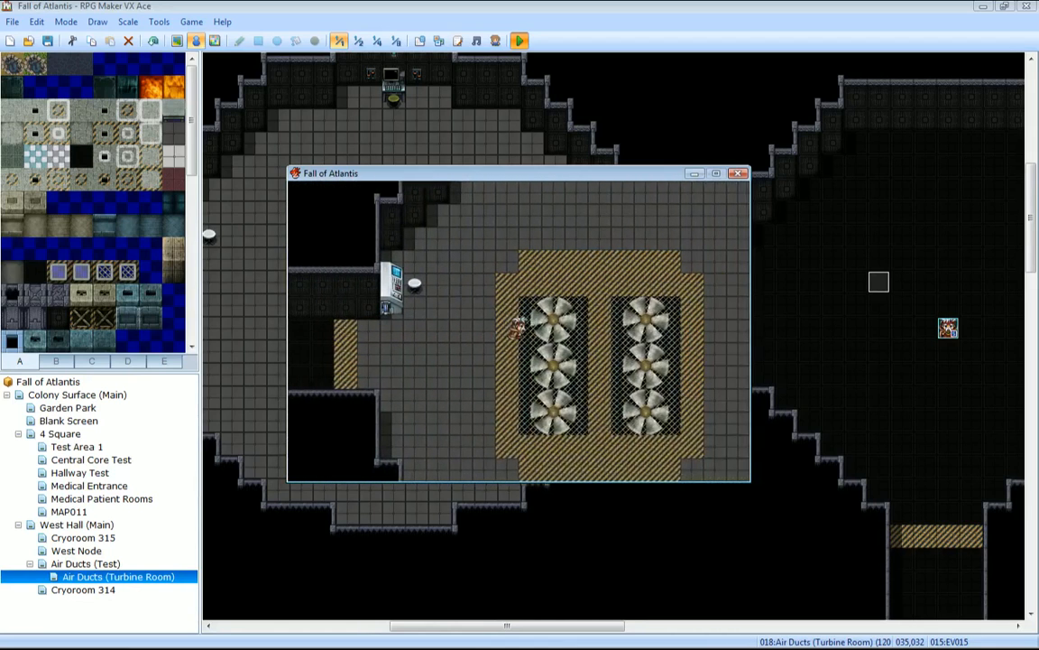
# Cross the east room's turbine pits in several directions to check how the blades and grate overlap the player, and end the playtest.
pyautogui.press('Up')
pyautogui.press('Down')
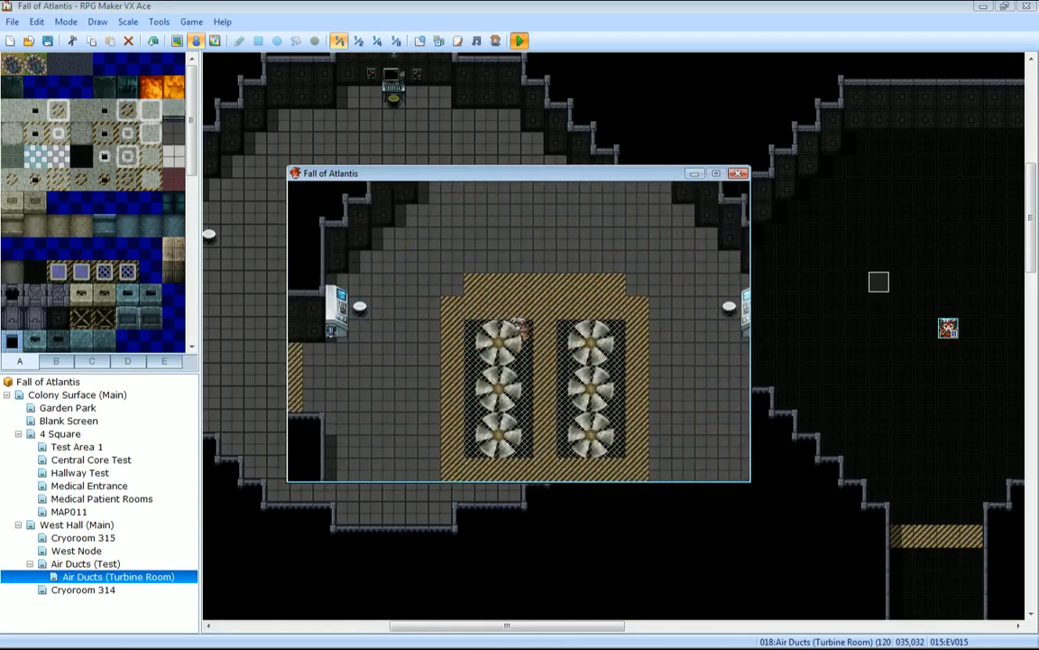
pyautogui.press('Right')
pyautogui.press('Up')
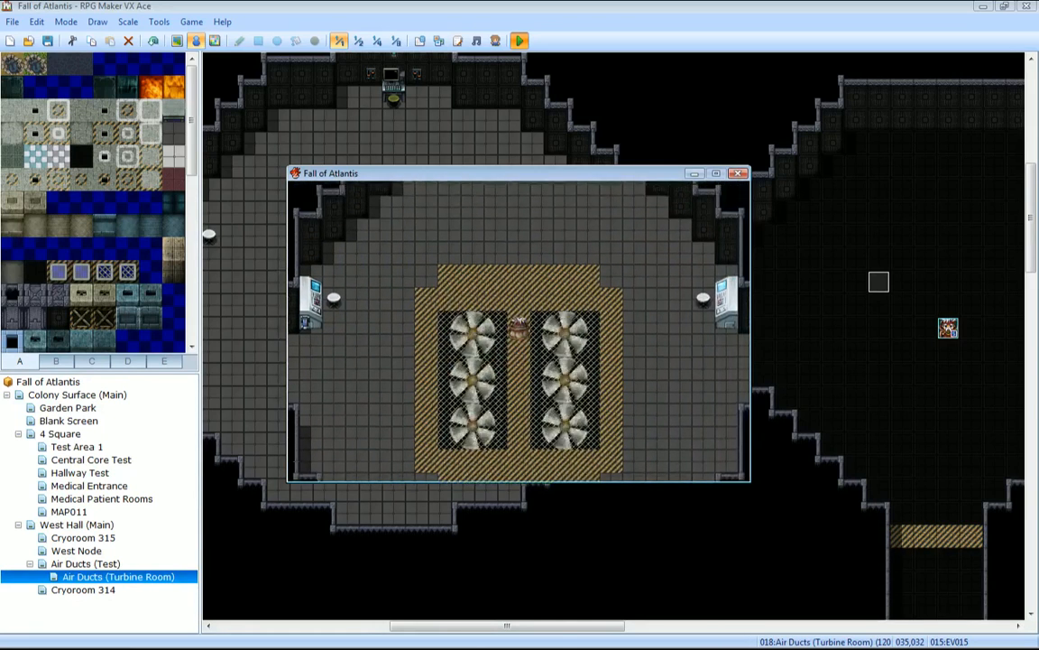
pyautogui.press('Left')
pyautogui.press('Down')
pyautogui.press('Up')
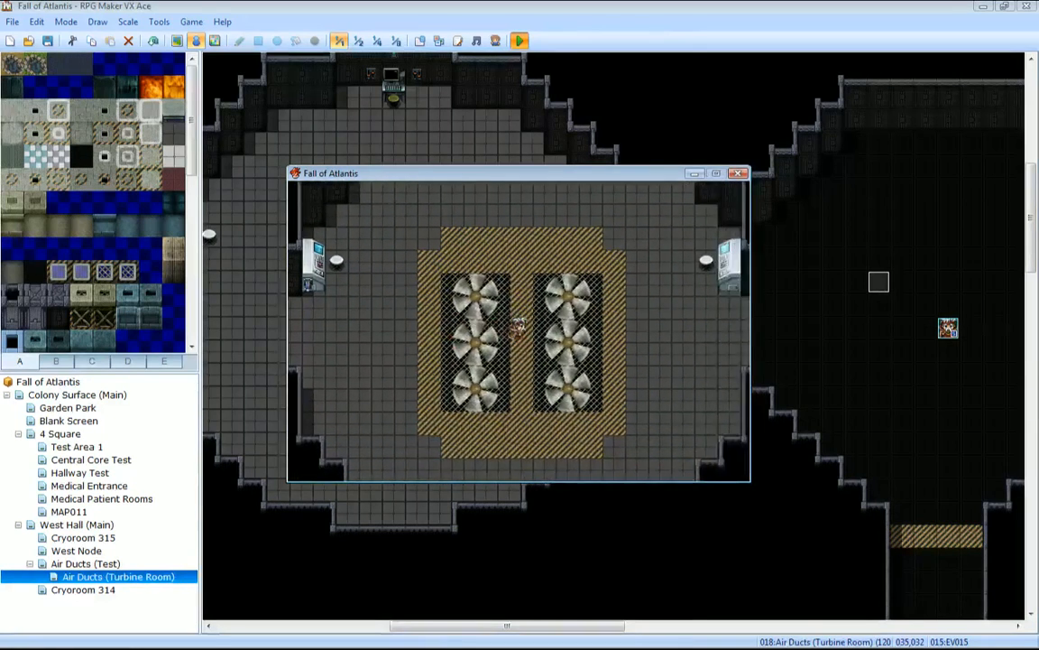
pyautogui.press('Left')
pyautogui.press('Down')
pyautogui.press('Left')
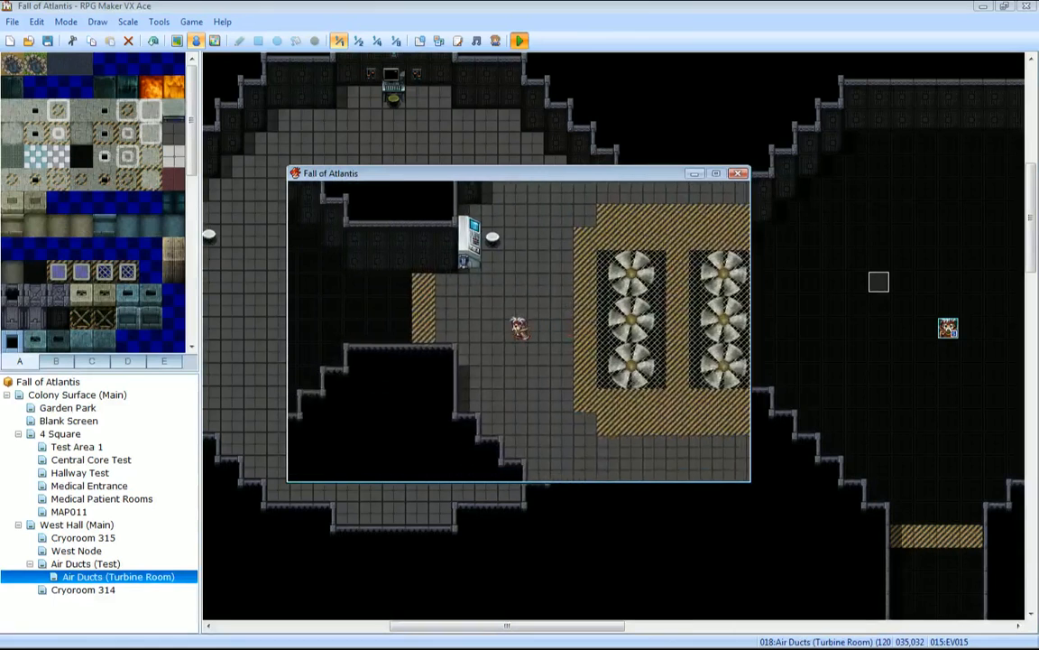
pyautogui.press('Right')
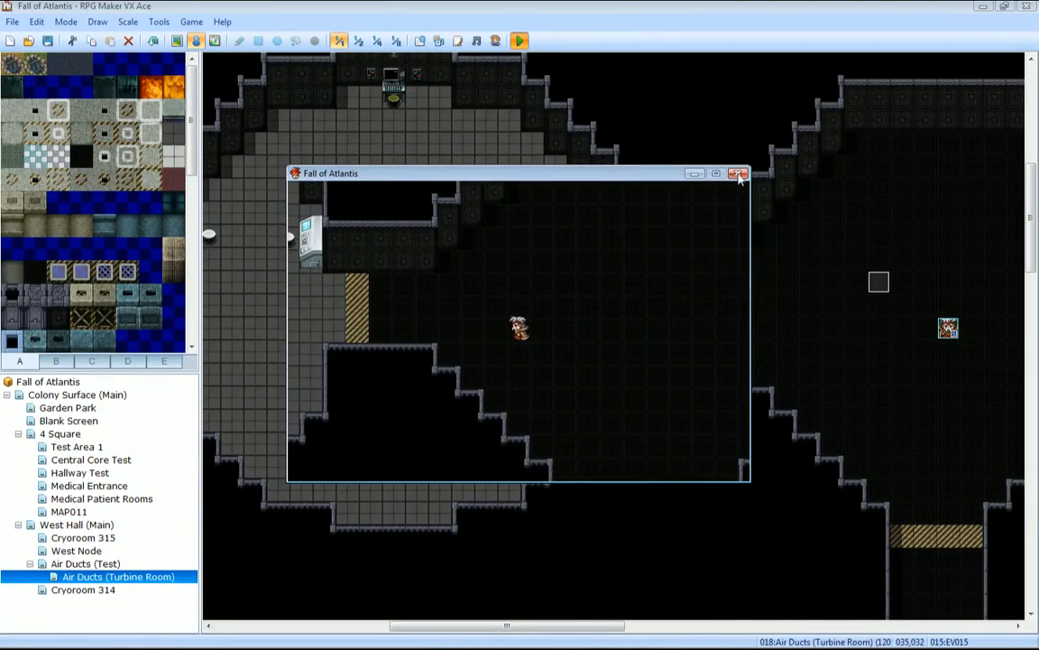
pyautogui.click(739, 175)
# Delete the existing turbine events from both blue pits in the east room.
pyautogui.moveTo(870, 297); pyautogui.dragTo(740, 321, button='middle')
pyautogui.moveTo(739, 320)
pyautogui.mouseDown(button='middle')
pyautogui.moveTo(908, 317)
pyautogui.moveTo(805, 289)
pyautogui.mouseUp(button='middle')
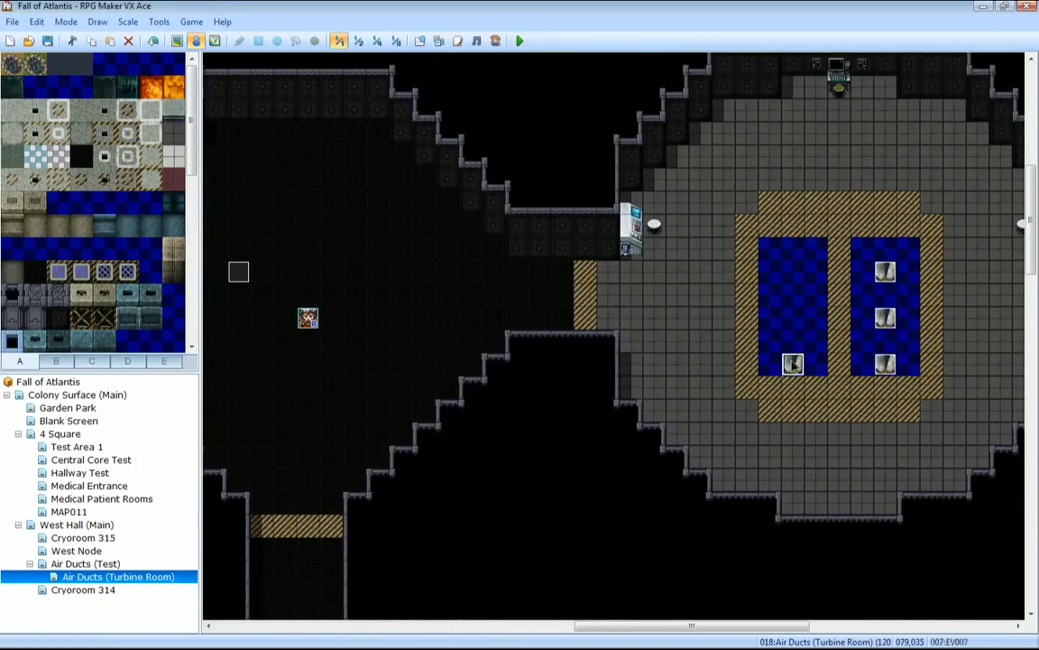
pyautogui.press('Delete')
pyautogui.click(885, 364)
pyautogui.press('Delete')
pyautogui.click(884, 317)
pyautogui.press('Delete')
pyautogui.click(885, 271)
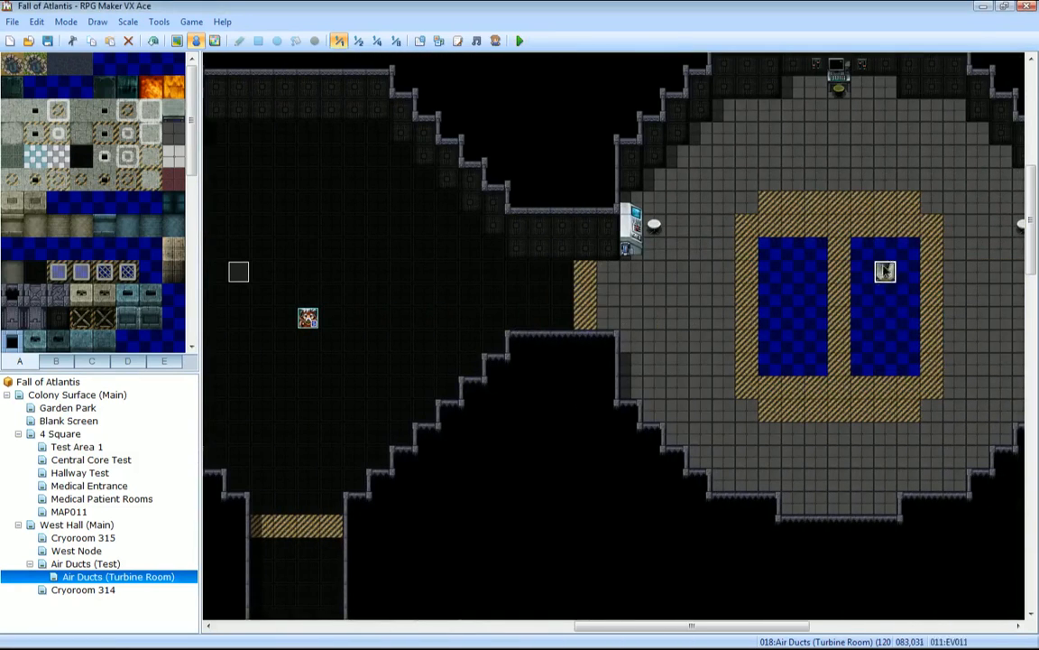
# Paste six copies of the turbine event into the east room's two blue pits, three evenly spaced in each column.
pyautogui.moveTo(724, 339)
pyautogui.mouseDown(button='middle')
pyautogui.moveTo(539, 332)
pyautogui.moveTo(533, 296)
pyautogui.moveTo(488, 275)
pyautogui.moveTo(650, 304)
pyautogui.moveTo(691, 304)
pyautogui.moveTo(703, 279)
pyautogui.mouseUp(button='middle')
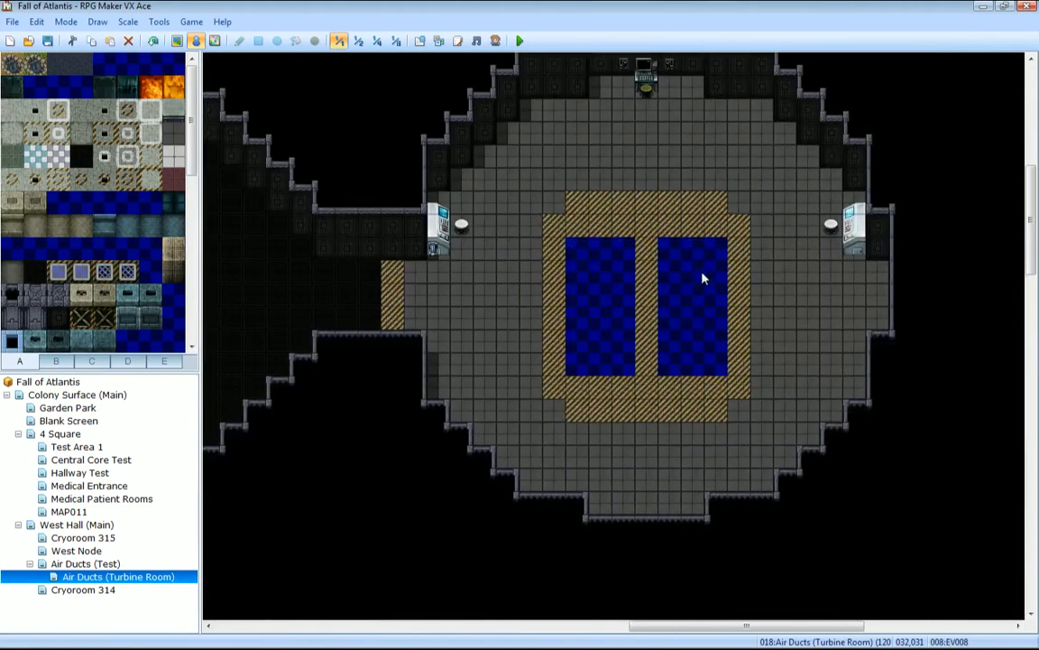
pyautogui.click(597, 273)
pyautogui.hotkey('ctrl', 'v')
pyautogui.click(600, 317)
pyautogui.hotkey('ctrl', 'v')
pyautogui.click(692, 317)
pyautogui.hotkey('ctrl', 'v')
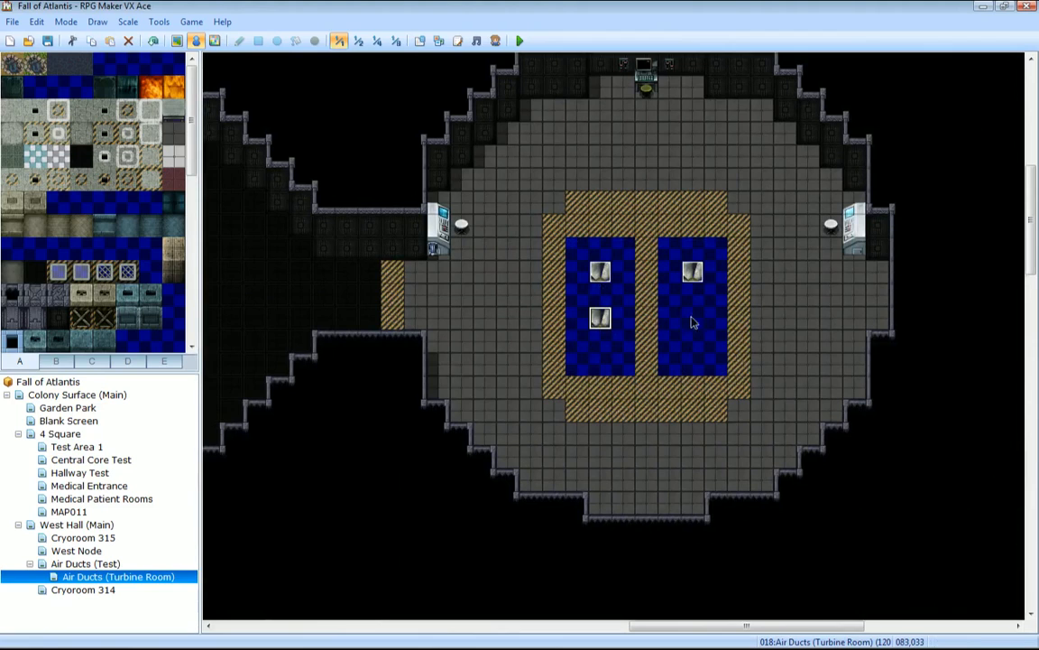
pyautogui.click(600, 363)
pyautogui.hotkey('ctrl', 'v')
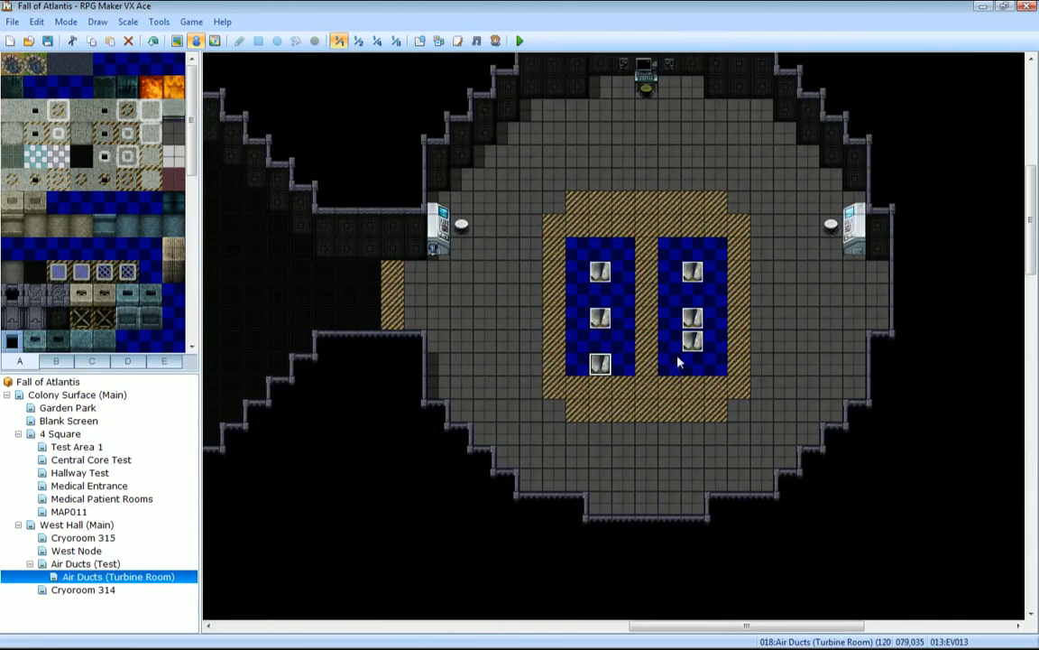
pyautogui.click(692, 341)
pyautogui.hotkey('ctrl', 'v')
pyautogui.moveTo(696, 363); pyautogui.dragTo(695, 363)
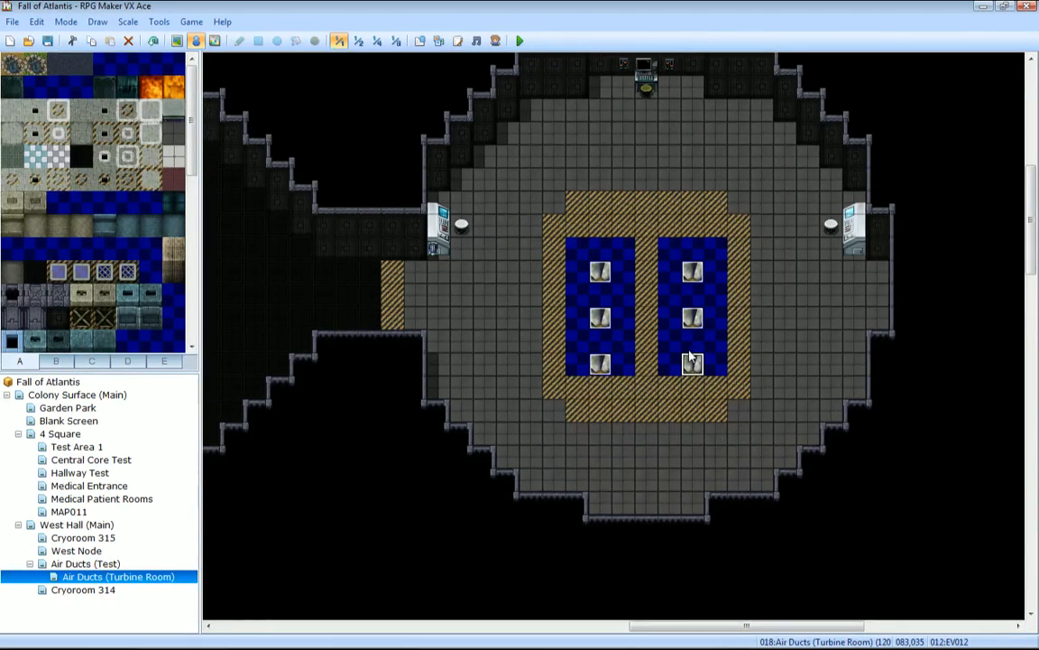
pyautogui.moveTo(688, 354); pyautogui.dragTo(519, 336, button='middle')
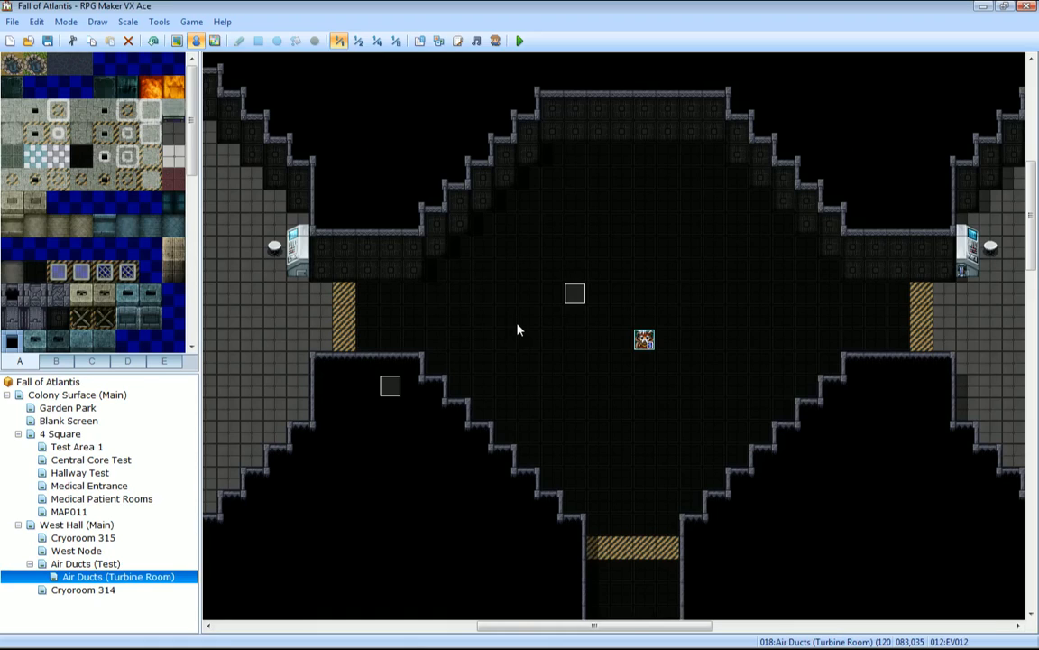
pyautogui.moveTo(756, 285)
pyautogui.mouseDown(button='middle')
pyautogui.moveTo(522, 272)
pyautogui.moveTo(566, 243)
pyautogui.moveTo(662, 236)
pyautogui.moveTo(683, 248)
pyautogui.moveTo(756, 337)
pyautogui.moveTo(815, 444)
pyautogui.mouseUp(button='middle')
pyautogui.moveTo(759, 421); pyautogui.dragTo(764, 512, button='middle')
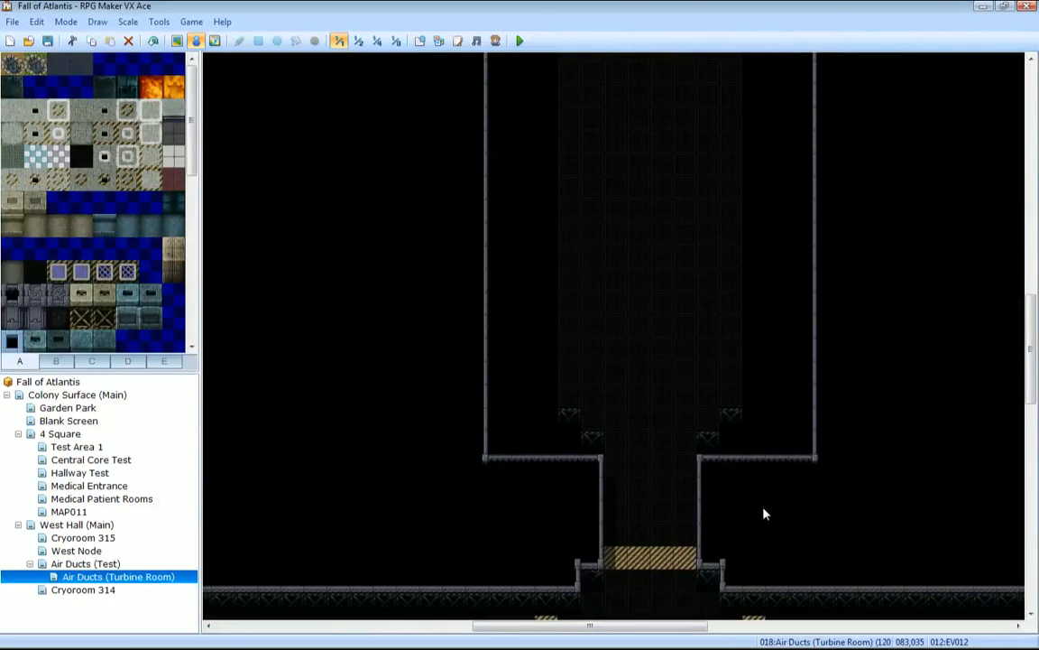
# Look over the dark central room and its connecting corridors in the Air Ducts (Turbine Room) map.
pyautogui.moveTo(752, 474)
pyautogui.mouseDown(button='middle')
pyautogui.moveTo(738, 533)
pyautogui.moveTo(800, 442)
pyautogui.mouseUp(button='middle')
pyautogui.moveTo(698, 448); pyautogui.dragTo(733, 352, button='middle')
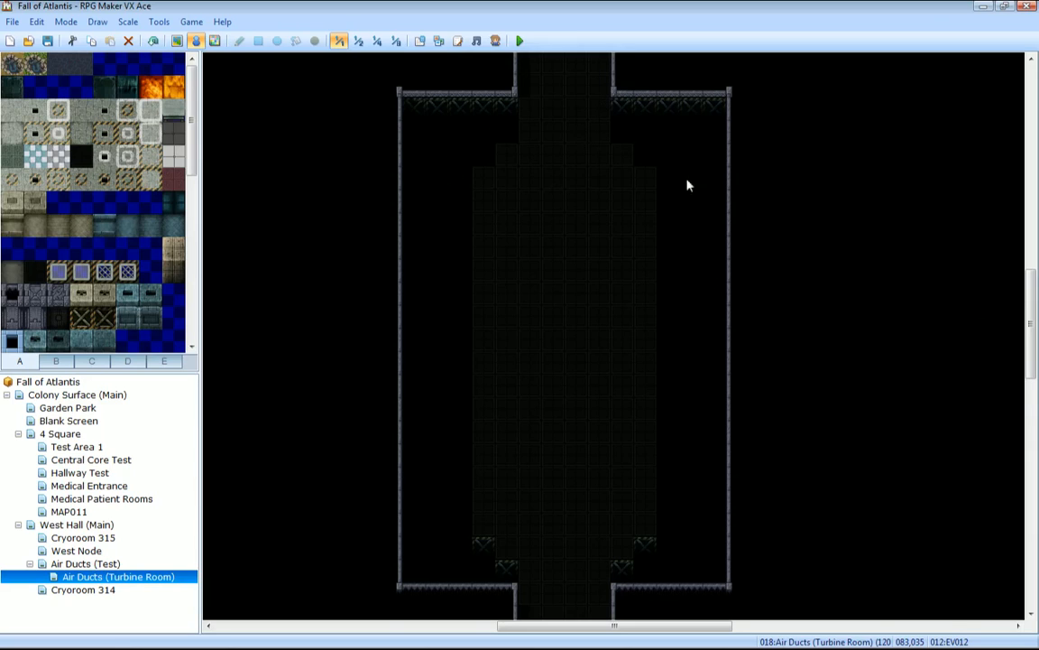
pyautogui.moveTo(692, 321)
pyautogui.mouseDown(button='middle')
pyautogui.moveTo(681, 412)
pyautogui.moveTo(631, 387)
pyautogui.moveTo(659, 370)
pyautogui.mouseUp(button='middle')
pyautogui.moveTo(645, 437); pyautogui.dragTo(659, 326, button='middle')
pyautogui.moveTo(688, 214)
pyautogui.mouseDown(button='middle')
pyautogui.moveTo(681, 367)
pyautogui.moveTo(664, 395)
pyautogui.mouseUp(button='middle')
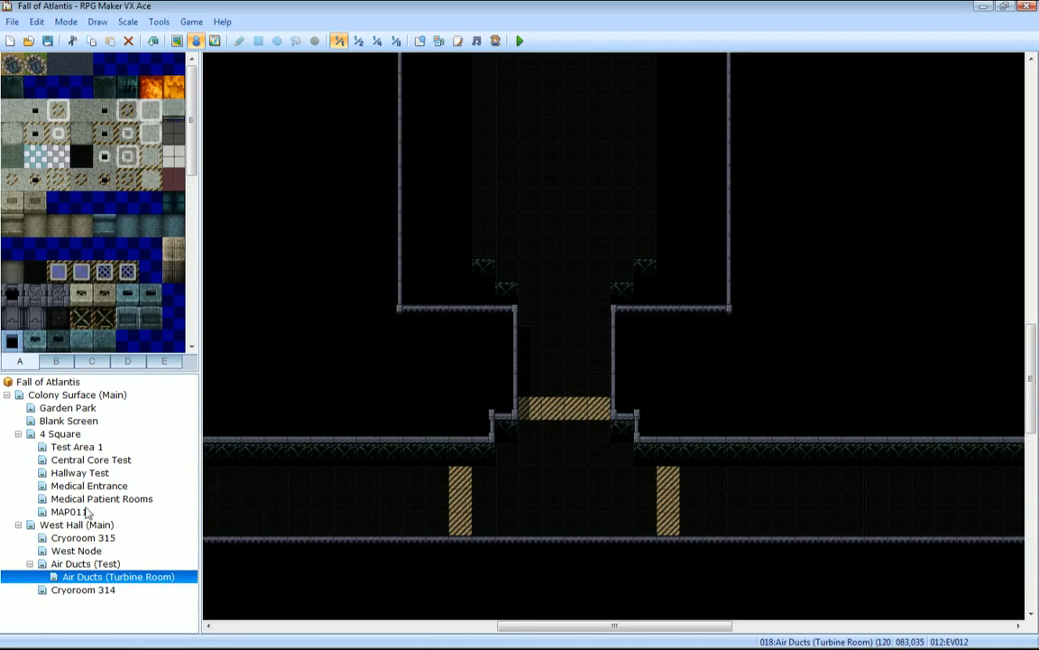
# Open the Central Core Test map and examine its platforms, stairways and support beams down to the southern walkway.
pyautogui.click(82, 459)
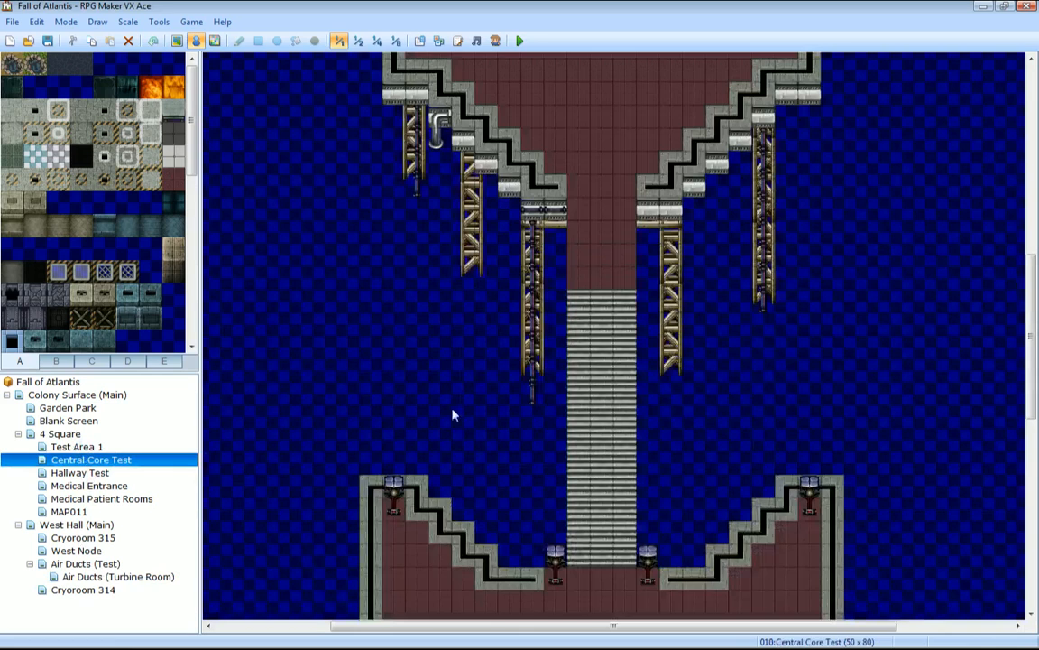
pyautogui.moveTo(593, 359); pyautogui.dragTo(560, 398, button='middle')
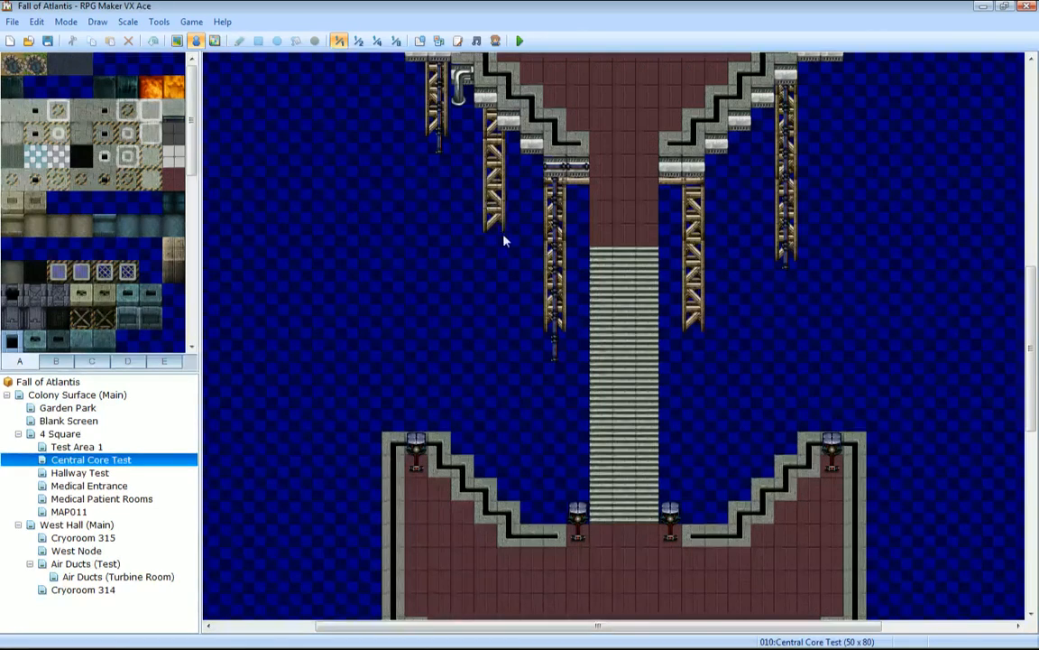
pyautogui.moveTo(505, 243)
pyautogui.mouseDown(button='middle')
pyautogui.moveTo(419, 349)
pyautogui.moveTo(433, 331)
pyautogui.moveTo(438, 282)
pyautogui.mouseUp(button='middle')
pyautogui.middleClick(434, 330)
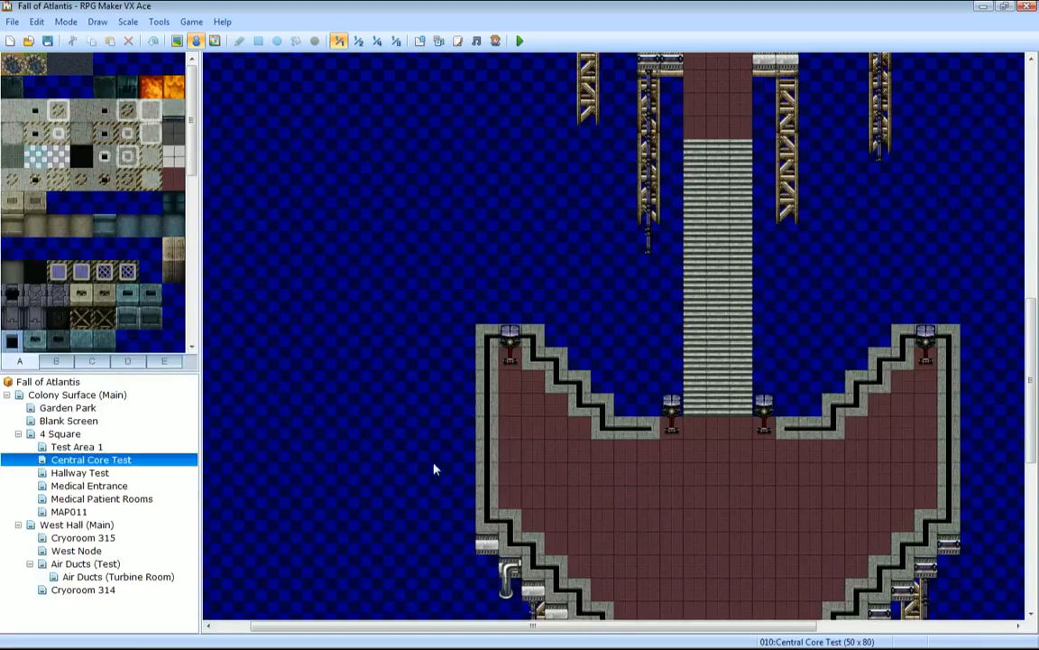
pyautogui.moveTo(515, 419); pyautogui.dragTo(615, 309, button='middle')
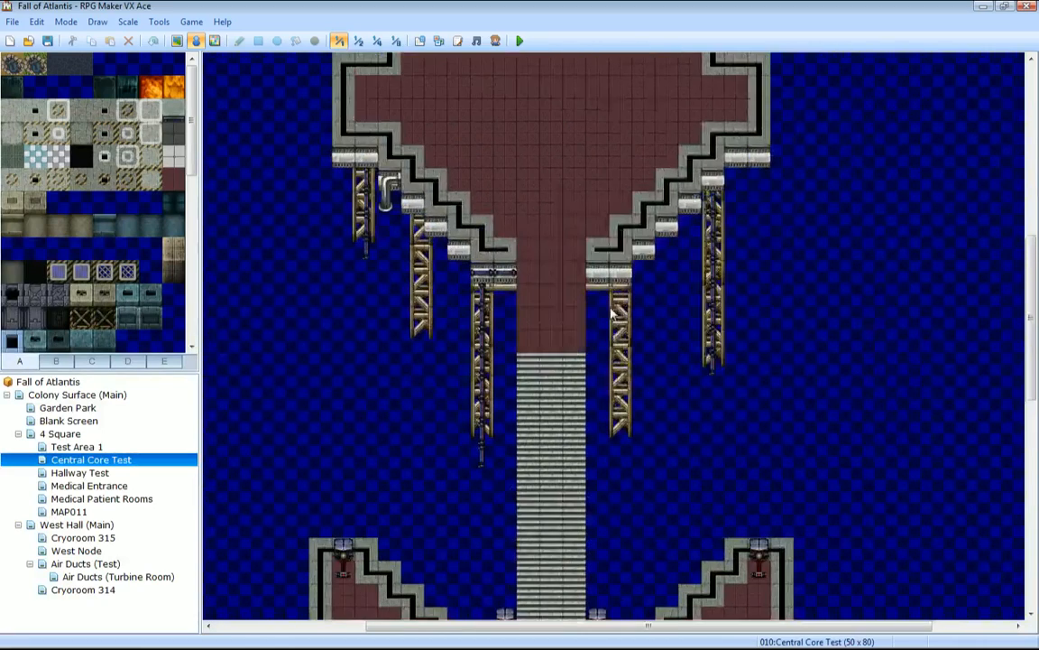
pyautogui.moveTo(673, 471)
pyautogui.mouseDown(button='middle')
pyautogui.moveTo(666, 355)
pyautogui.moveTo(676, 341)
pyautogui.mouseUp(button='middle')
pyautogui.moveTo(724, 281)
pyautogui.mouseDown(button='middle')
pyautogui.moveTo(715, 361)
pyautogui.moveTo(683, 470)
pyautogui.mouseUp(button='middle')
pyautogui.moveTo(633, 291)
pyautogui.mouseDown(button='middle')
pyautogui.moveTo(642, 398)
pyautogui.moveTo(624, 329)
pyautogui.moveTo(605, 466)
pyautogui.mouseUp(button='middle')
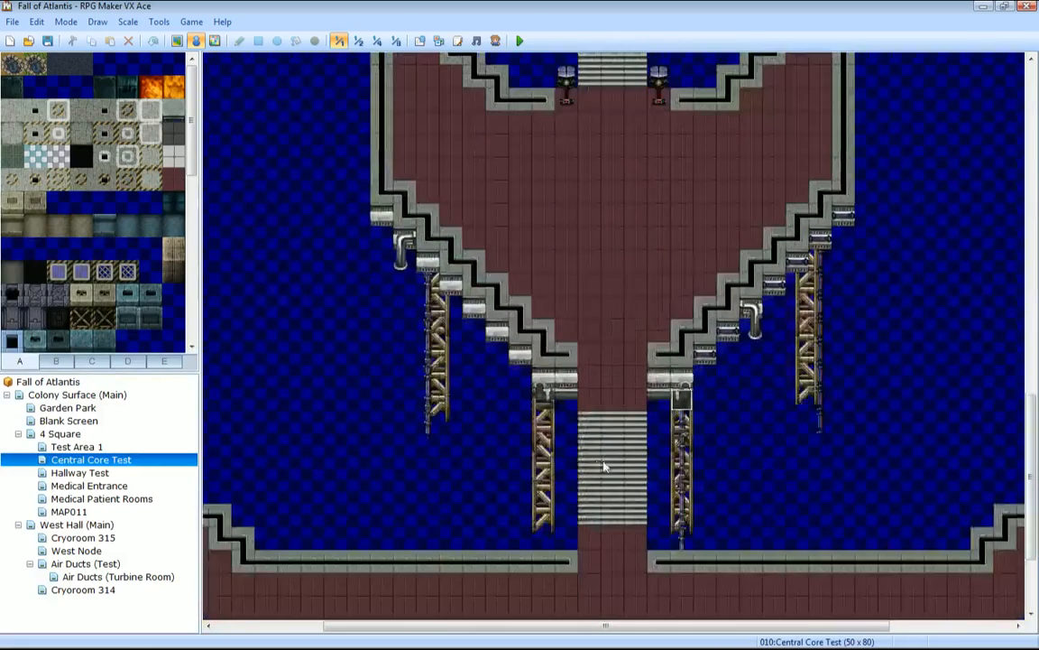
pyautogui.moveTo(623, 395)
pyautogui.mouseDown(button='middle')
pyautogui.moveTo(631, 438)
pyautogui.moveTo(637, 416)
pyautogui.moveTo(443, 499)
pyautogui.mouseUp(button='middle')
pyautogui.moveTo(473, 425)
pyautogui.mouseDown(button='middle')
pyautogui.moveTo(472, 442)
pyautogui.moveTo(586, 494)
pyautogui.moveTo(756, 500)
pyautogui.mouseUp(button='middle')
pyautogui.moveTo(596, 493)
pyautogui.mouseDown(button='middle')
pyautogui.moveTo(746, 481)
pyautogui.moveTo(228, 260)
pyautogui.mouseUp(button='middle')
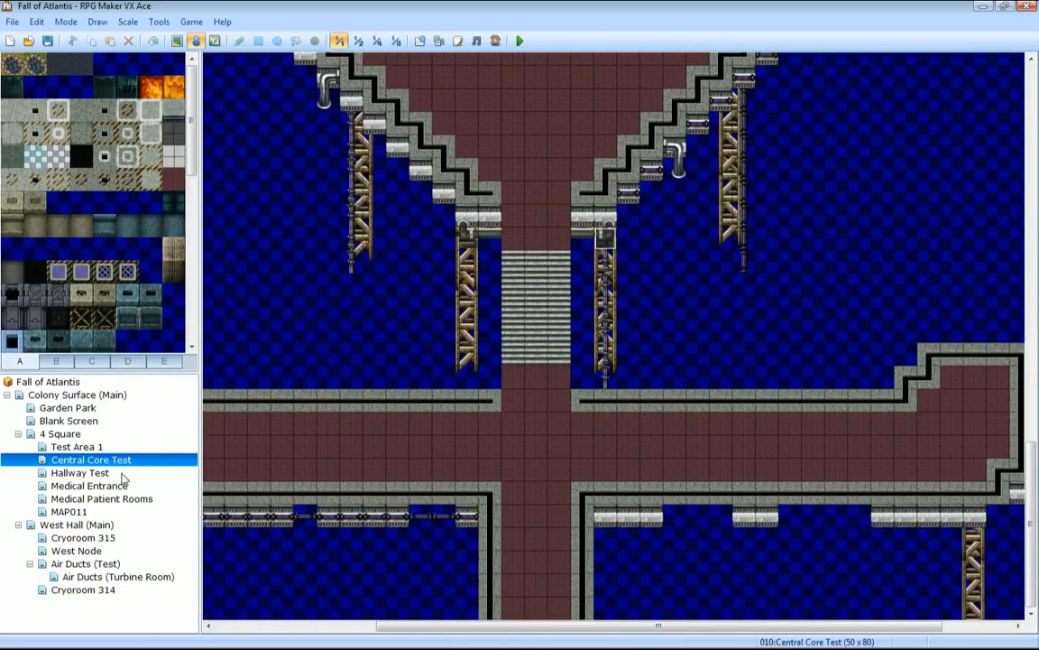
# Review the overall layouts of Garden Park, Colony Surface (Main), 4 Square, Test Area 1 and Central Core Test at 1:4 scale.
pyautogui.click(65, 408)
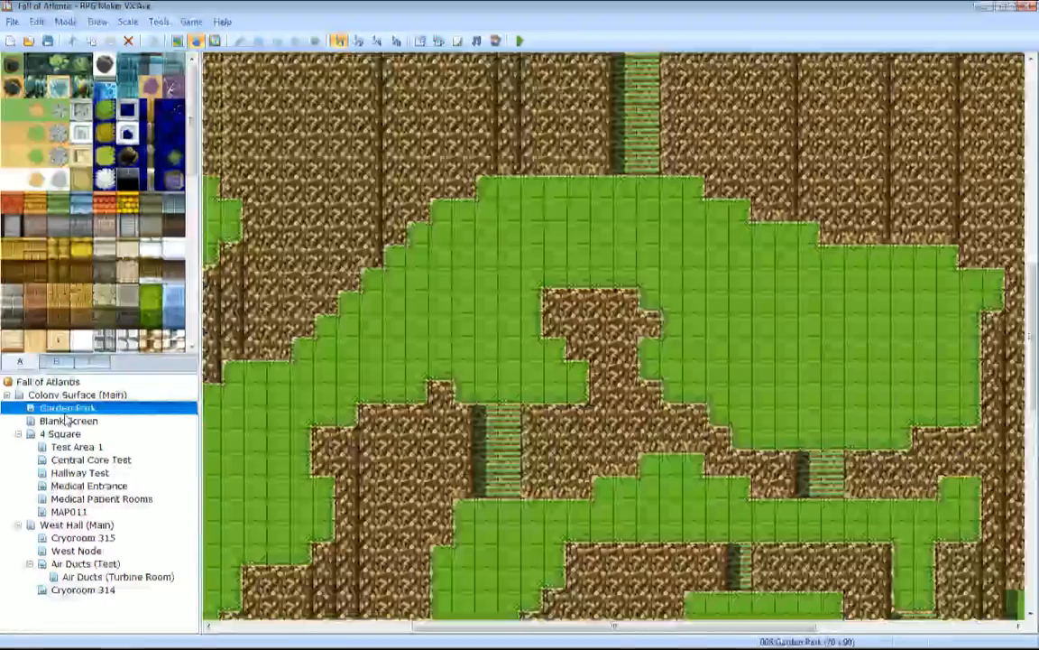
pyautogui.click(376, 40)
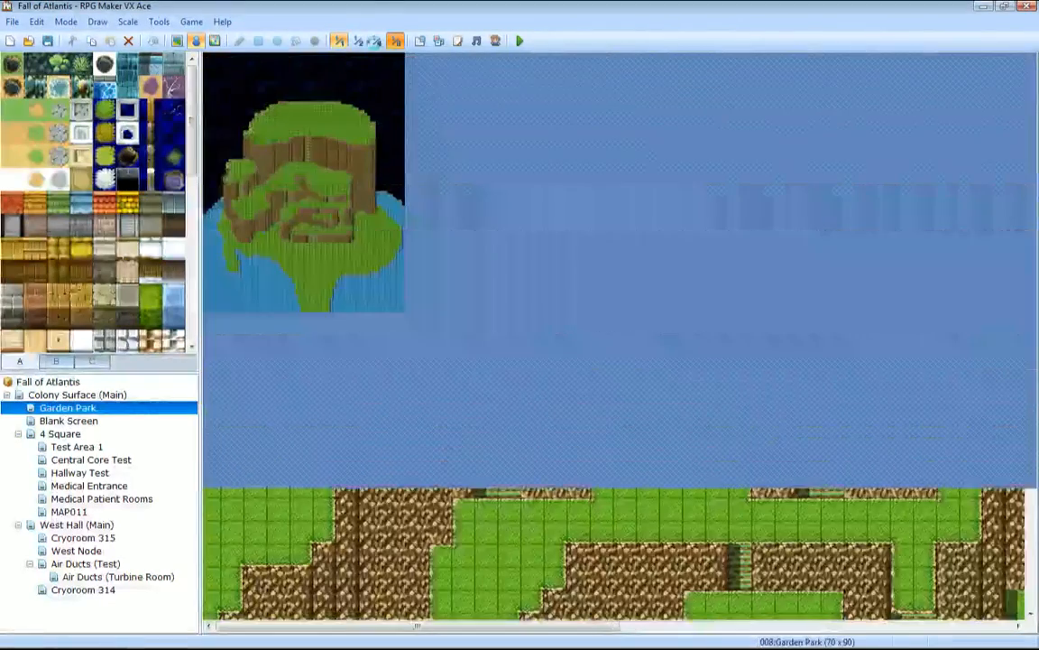
pyautogui.click(81, 395)
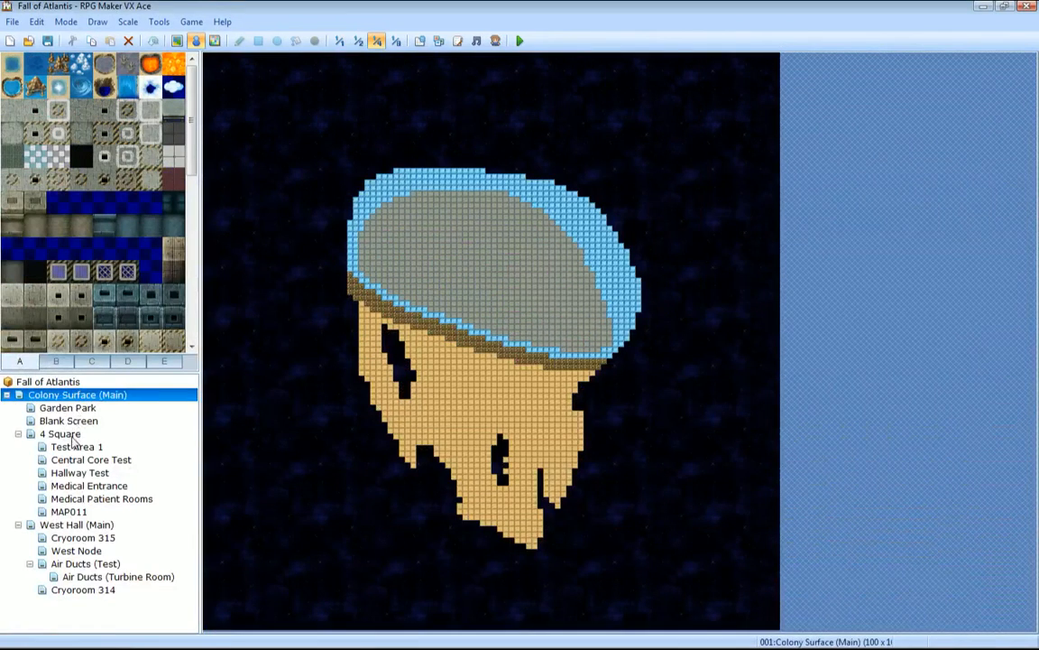
pyautogui.click(65, 434)
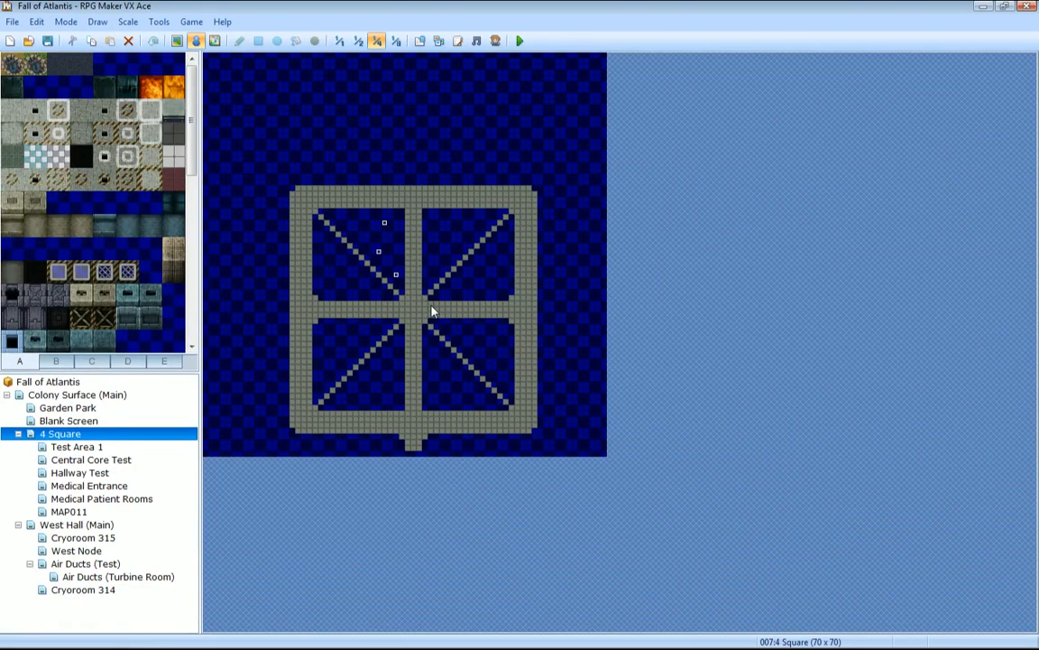
pyautogui.click(76, 447)
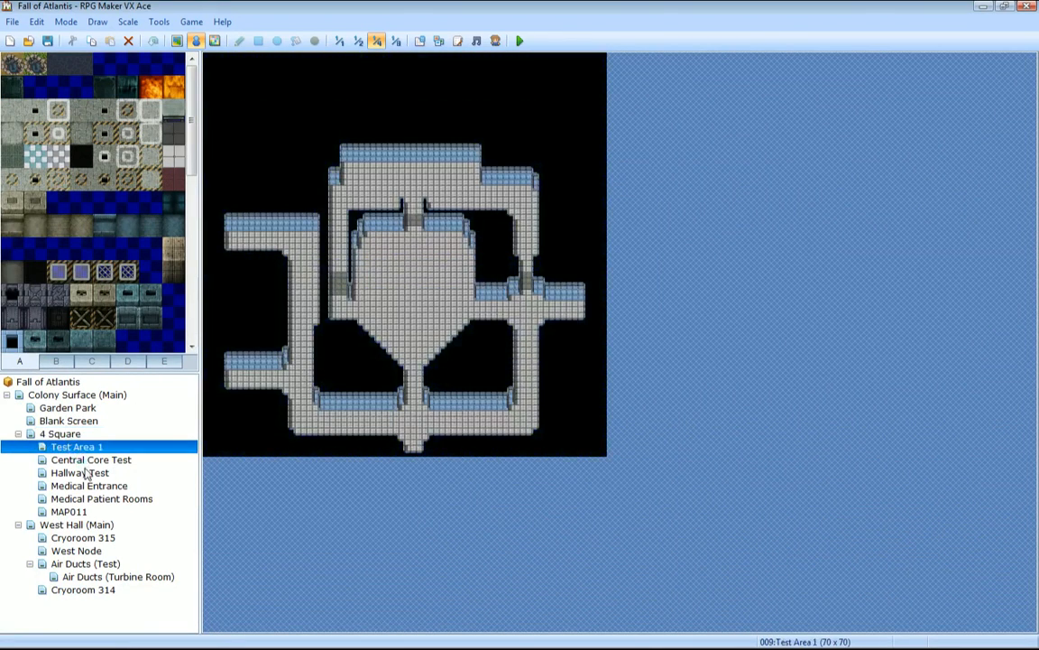
pyautogui.click(83, 467)
pyautogui.click(79, 459)
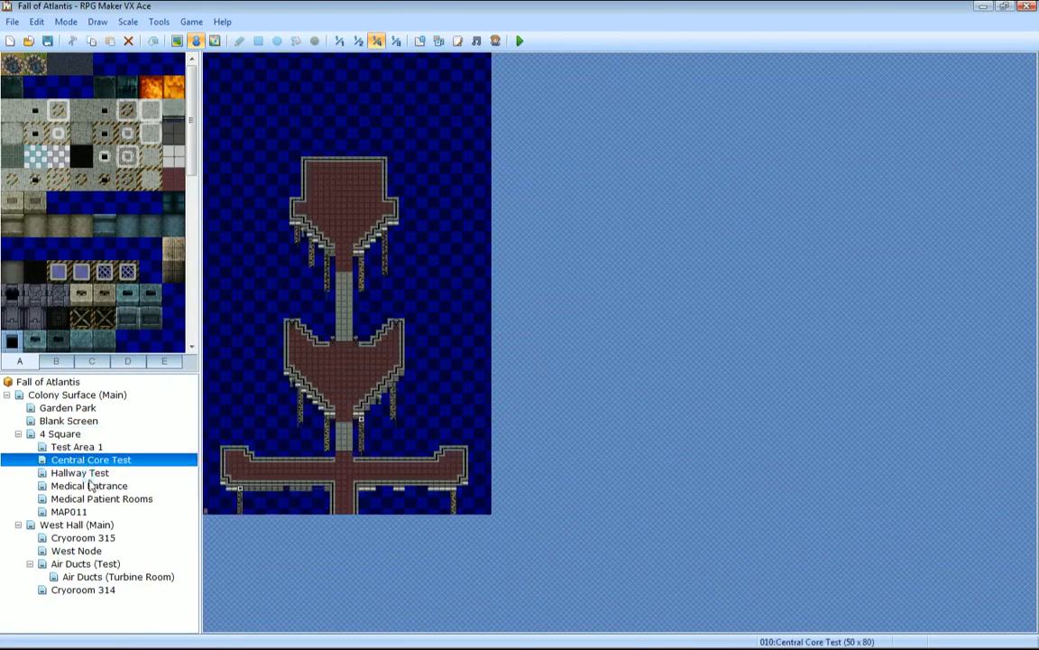
# Open the Medical Patient Rooms map at 1:1 scale and examine the furnished rooms on its west side.
pyautogui.click(88, 485)
pyautogui.click(91, 499)
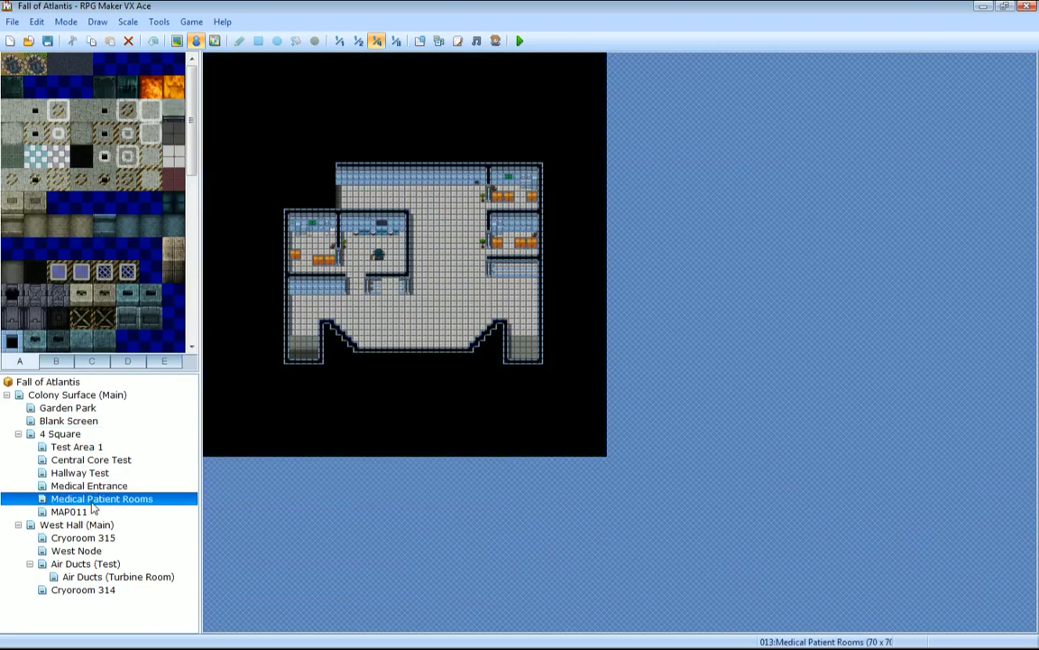
pyautogui.click(340, 42)
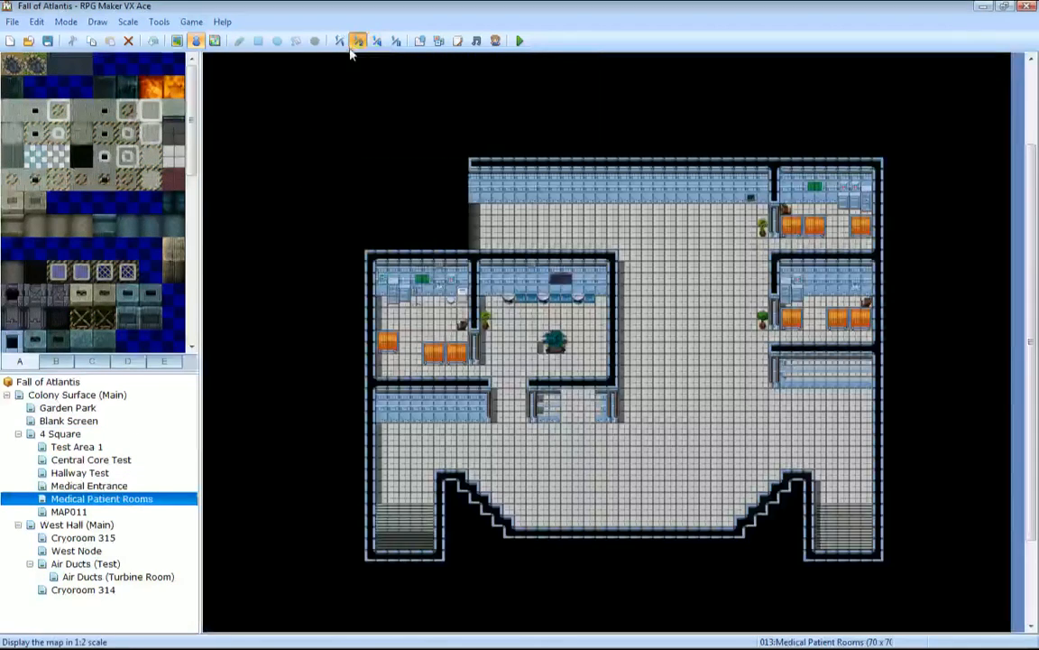
pyautogui.click(340, 43)
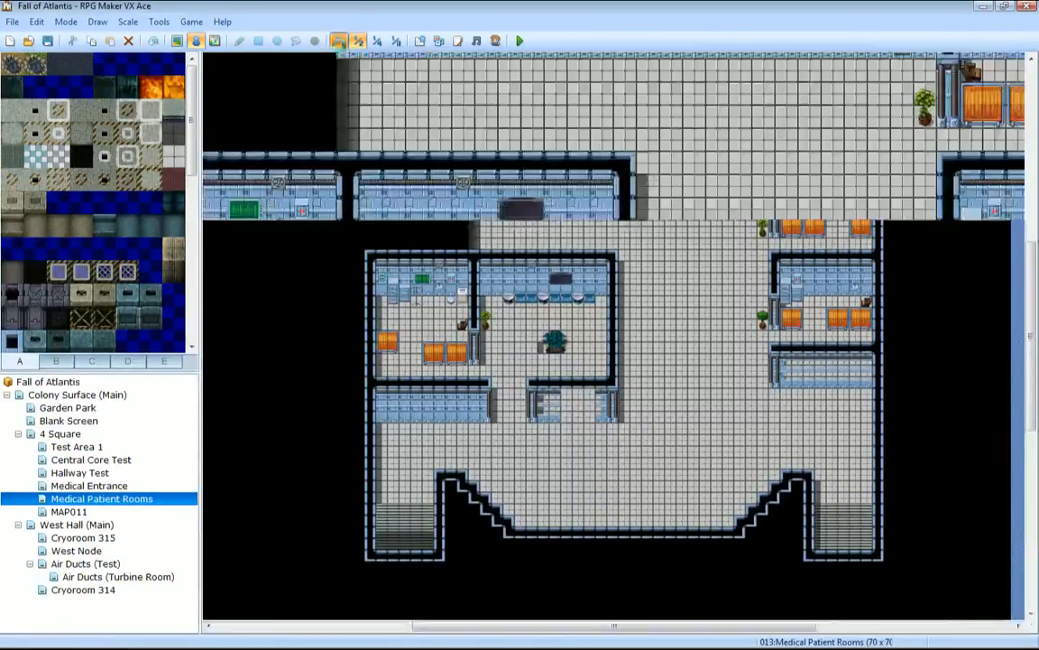
pyautogui.moveTo(600, 236)
pyautogui.mouseDown(button='middle')
pyautogui.moveTo(490, 301)
pyautogui.moveTo(481, 293)
pyautogui.mouseUp(button='middle')
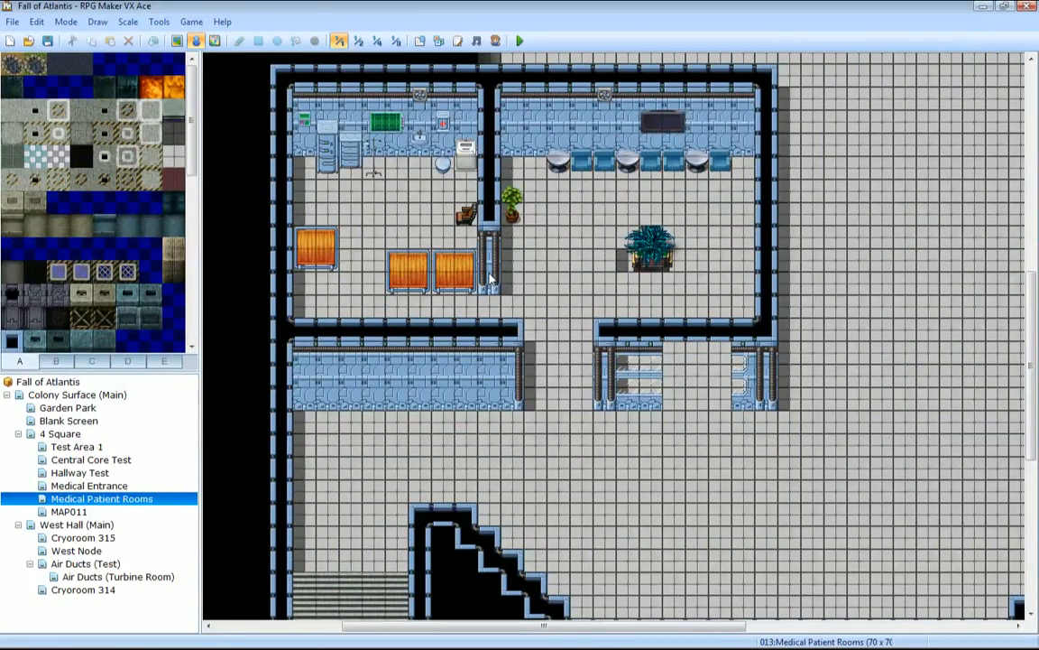
# Open the Garden Park map at 1:2 scale and examine its cliffs, stairways and grassy terraces.
pyautogui.click(80, 408)
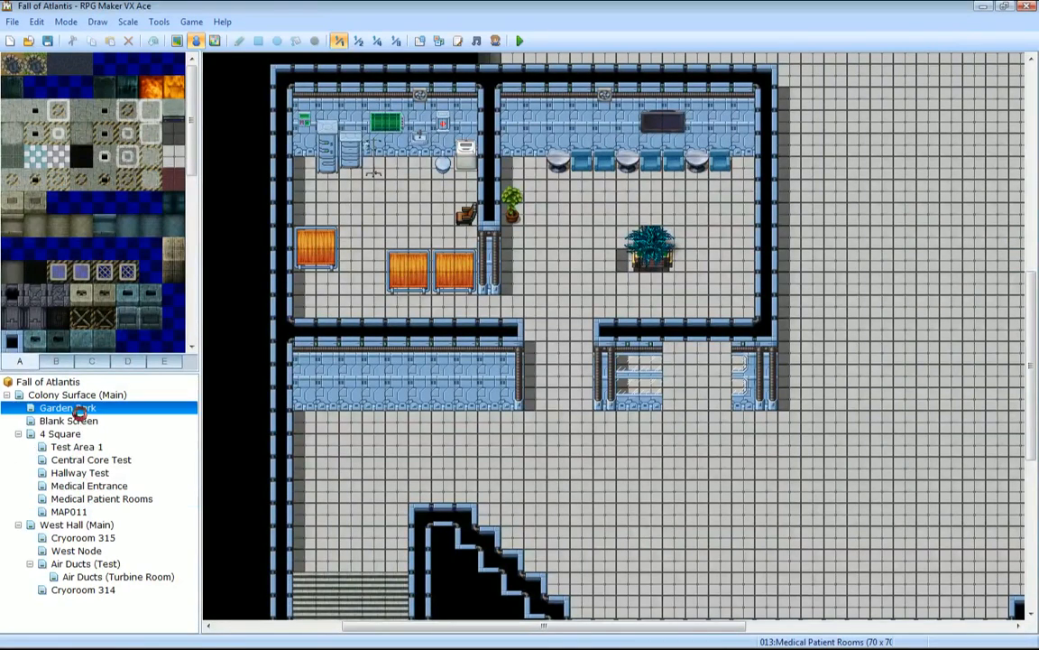
pyautogui.click(377, 41)
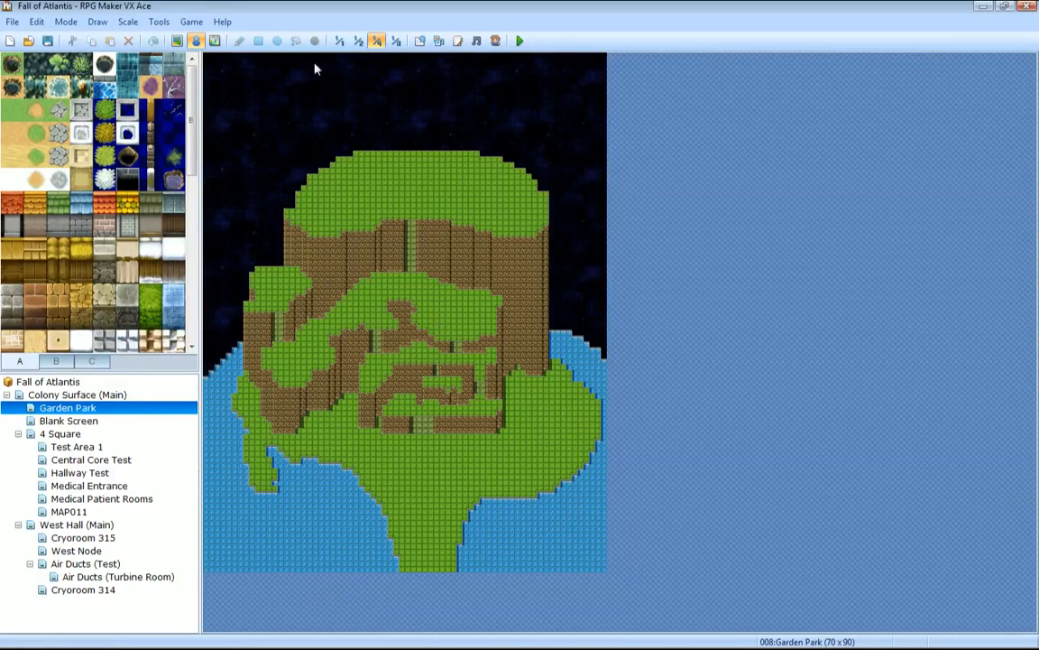
pyautogui.click(357, 45)
pyautogui.moveTo(590, 241); pyautogui.dragTo(488, 437, button='middle')
pyautogui.moveTo(496, 479)
pyautogui.mouseDown(button='middle')
pyautogui.moveTo(566, 496)
pyautogui.moveTo(713, 444)
pyautogui.mouseUp(button='middle')
pyautogui.moveTo(716, 443); pyautogui.dragTo(770, 304, button='middle')
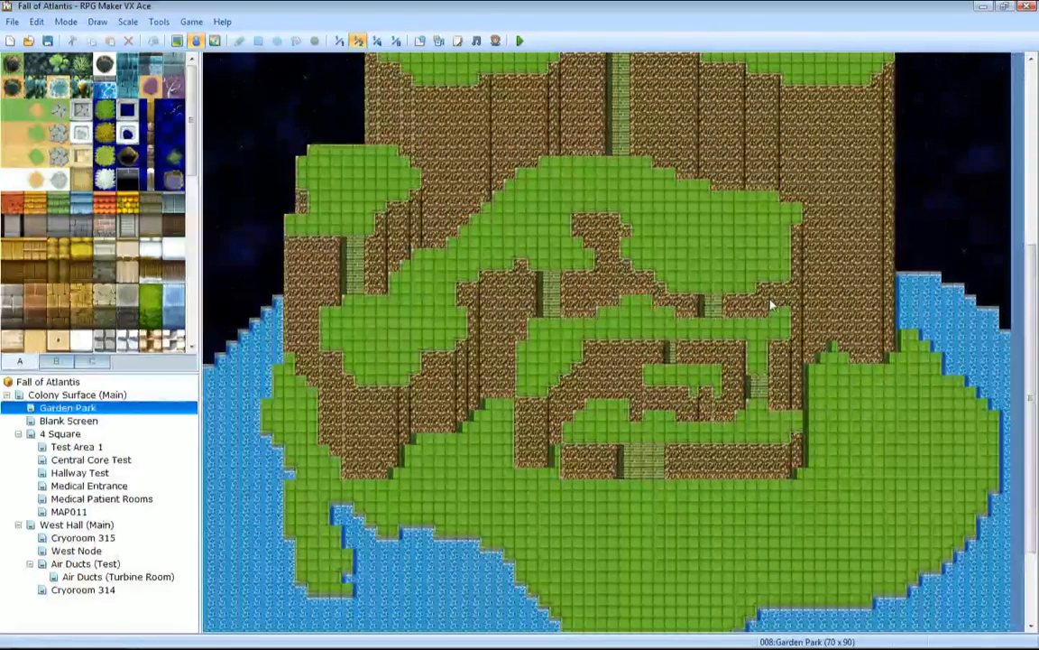
pyautogui.moveTo(749, 371); pyautogui.dragTo(774, 279, button='middle')
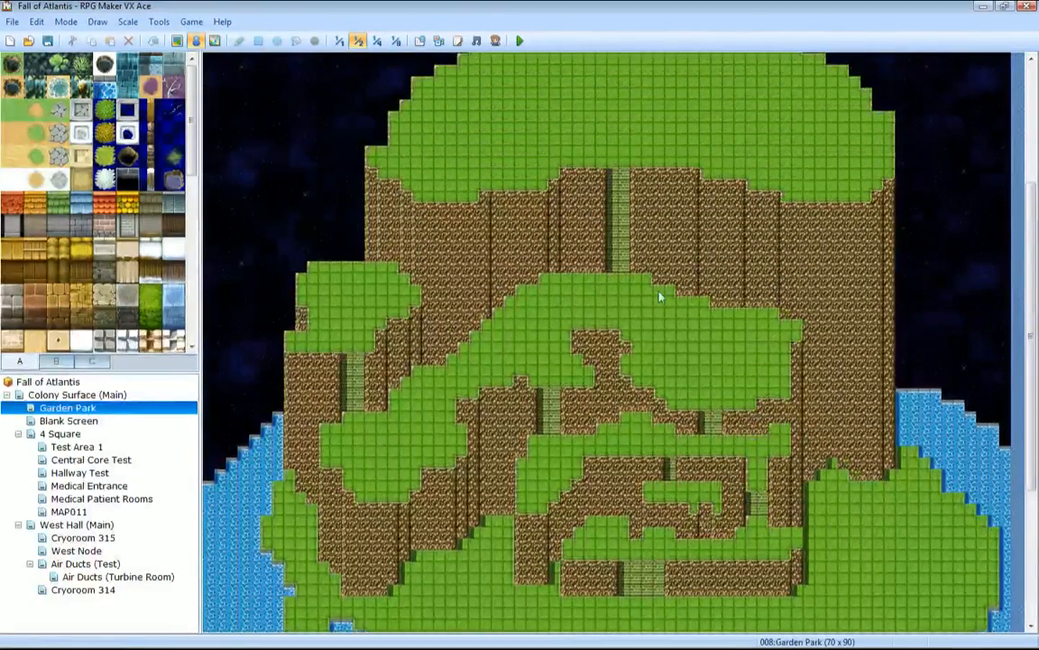
pyautogui.moveTo(635, 333); pyautogui.dragTo(651, 260, button='middle')
pyautogui.moveTo(504, 306); pyautogui.dragTo(532, 239, button='middle')
pyautogui.moveTo(627, 296)
pyautogui.mouseDown(button='middle')
pyautogui.moveTo(666, 214)
pyautogui.moveTo(628, 307)
pyautogui.moveTo(630, 348)
pyautogui.mouseUp(button='middle')
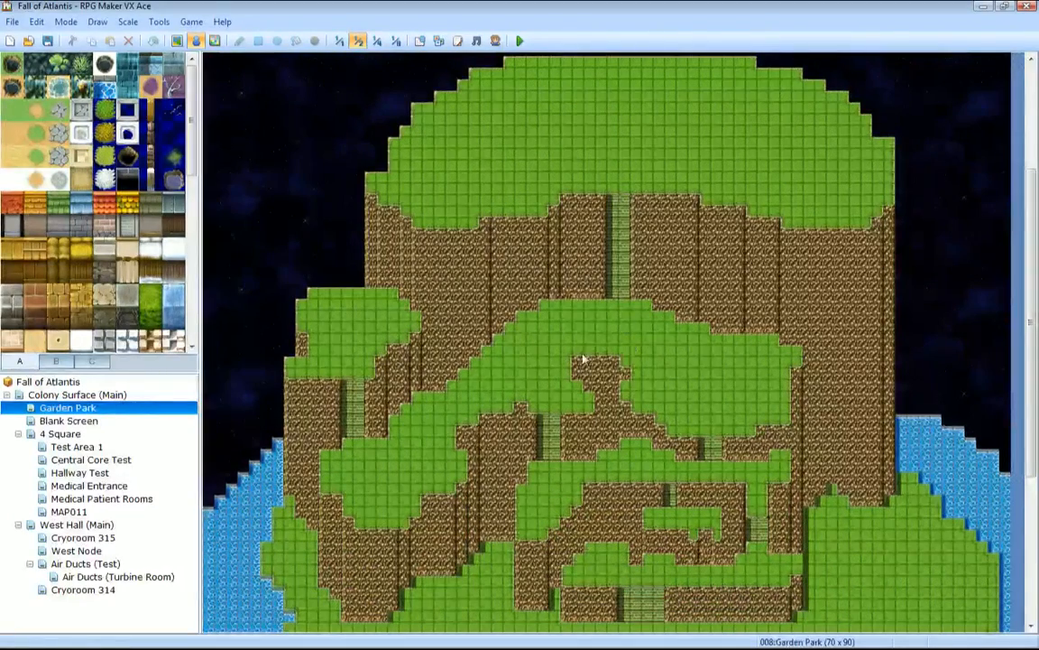
# Inspect Garden Park from the upper plateau down to the southern shoreline and back to the middle terraces.
pyautogui.scroll(5, 736, 211)
pyautogui.scroll(-7, 734, 217)
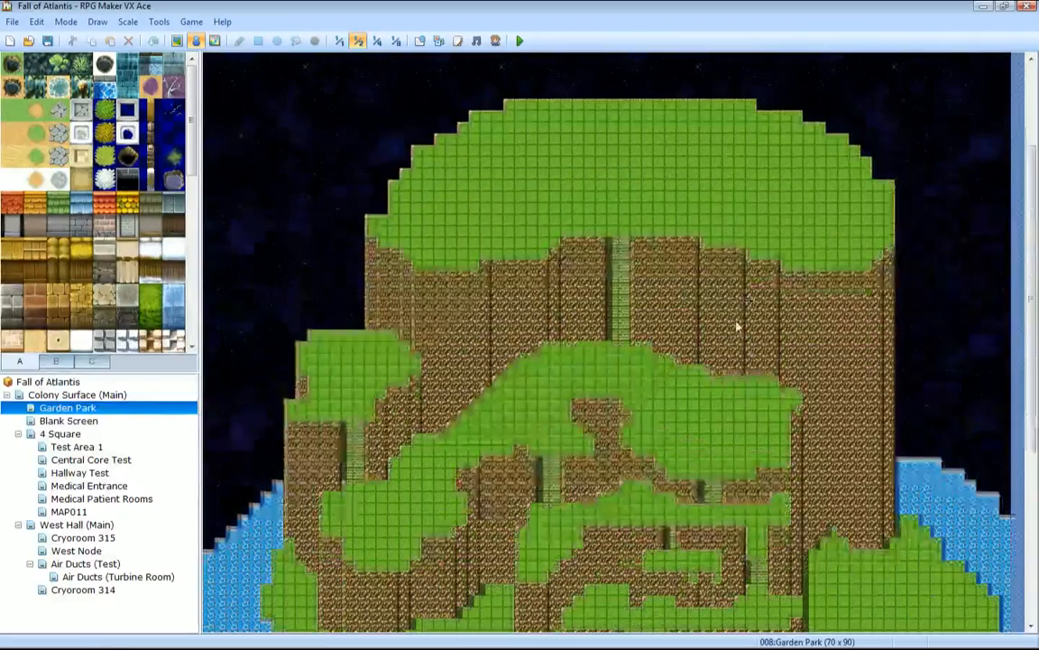
pyautogui.scroll(-6, 749, 365)
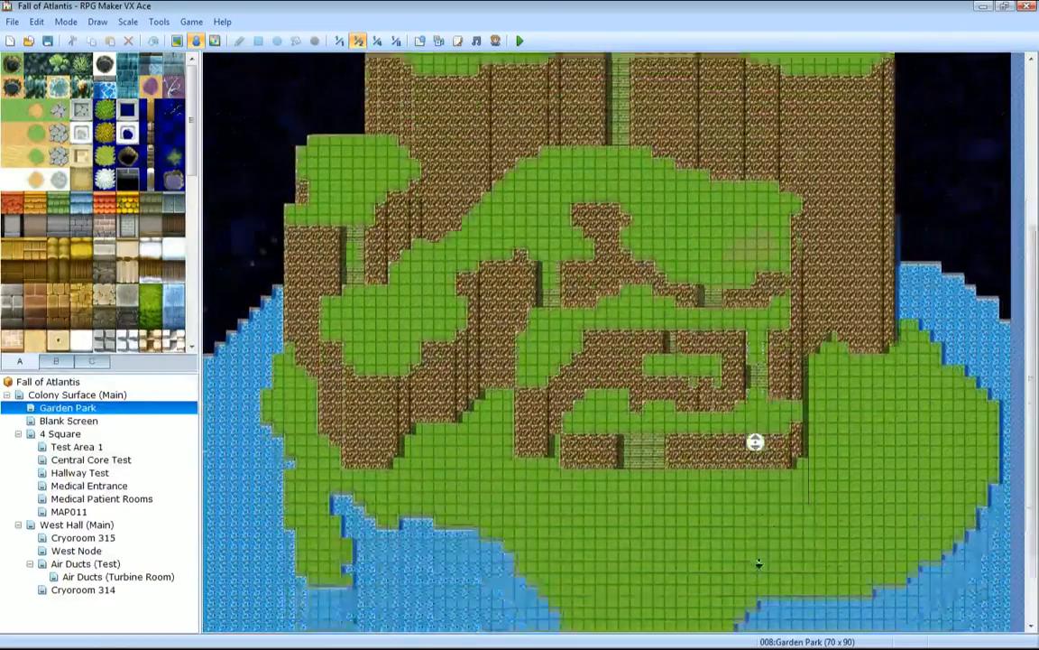
pyautogui.moveTo(767, 369); pyautogui.dragTo(761, 471, button='middle')
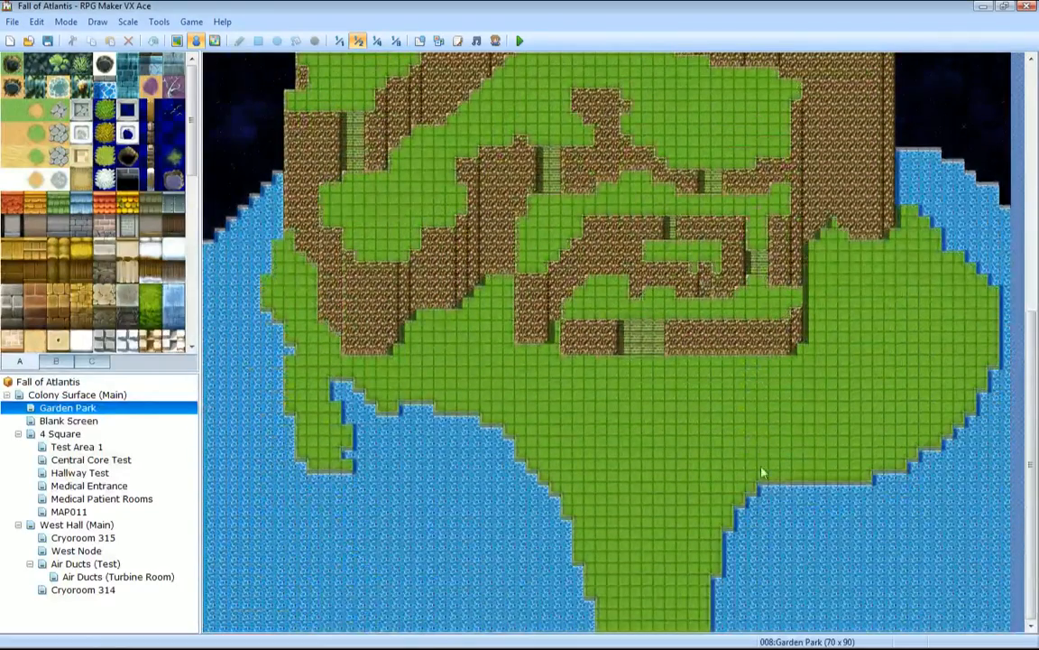
pyautogui.moveTo(767, 522); pyautogui.dragTo(820, 362, button='middle')
pyautogui.moveTo(804, 452); pyautogui.dragTo(831, 355, button='middle')
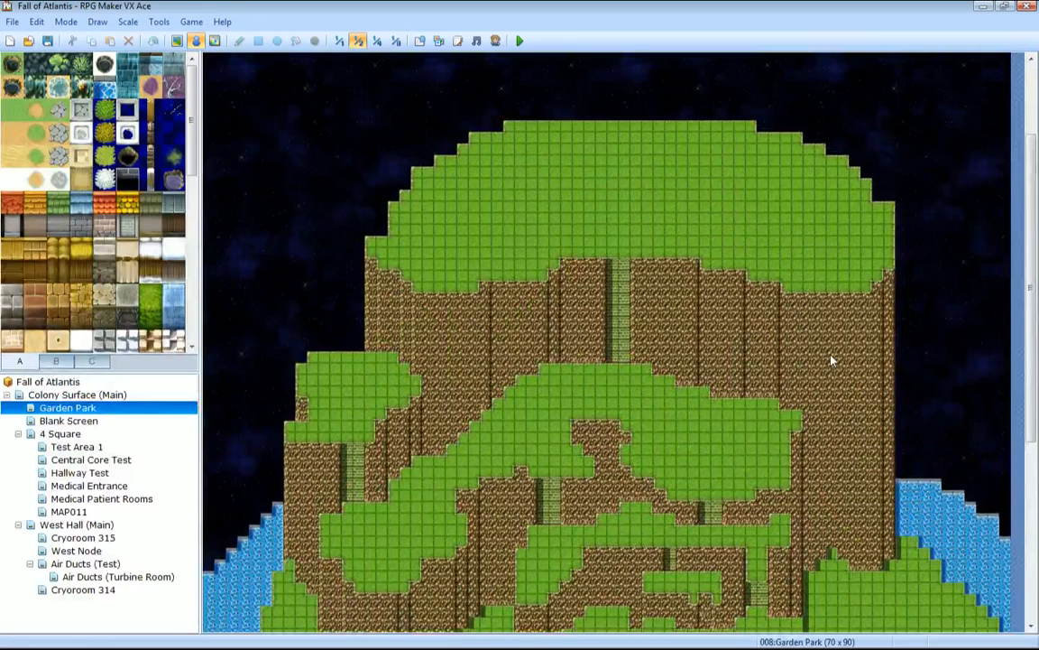
pyautogui.moveTo(731, 406); pyautogui.dragTo(728, 363, button='middle')
pyautogui.moveTo(729, 309); pyautogui.dragTo(632, 409, button='middle')
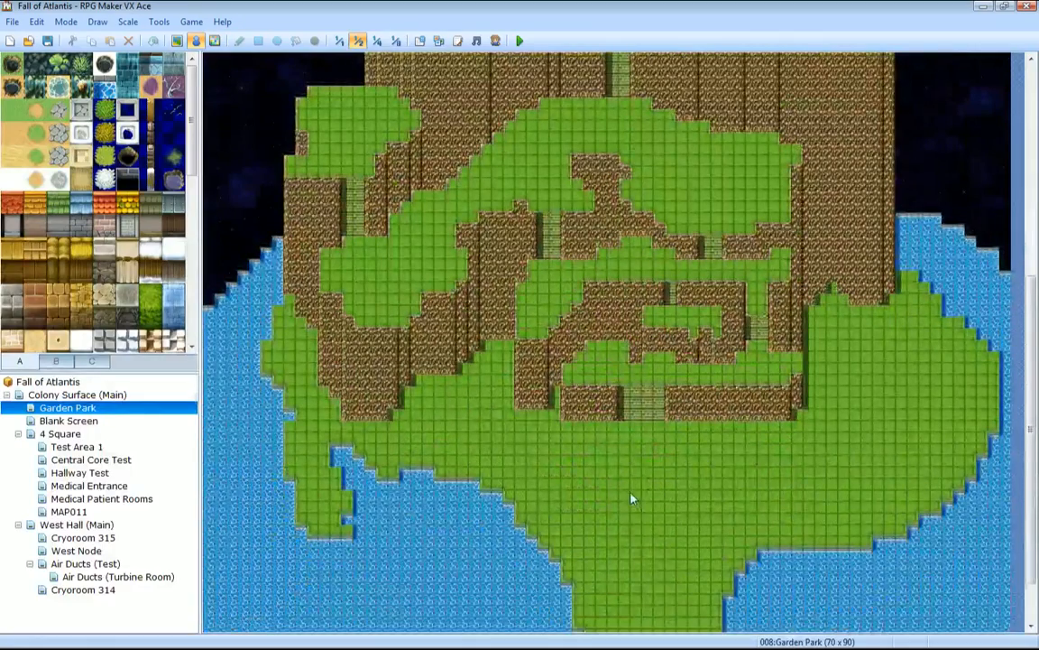
pyautogui.moveTo(638, 503); pyautogui.dragTo(724, 573, button='middle')
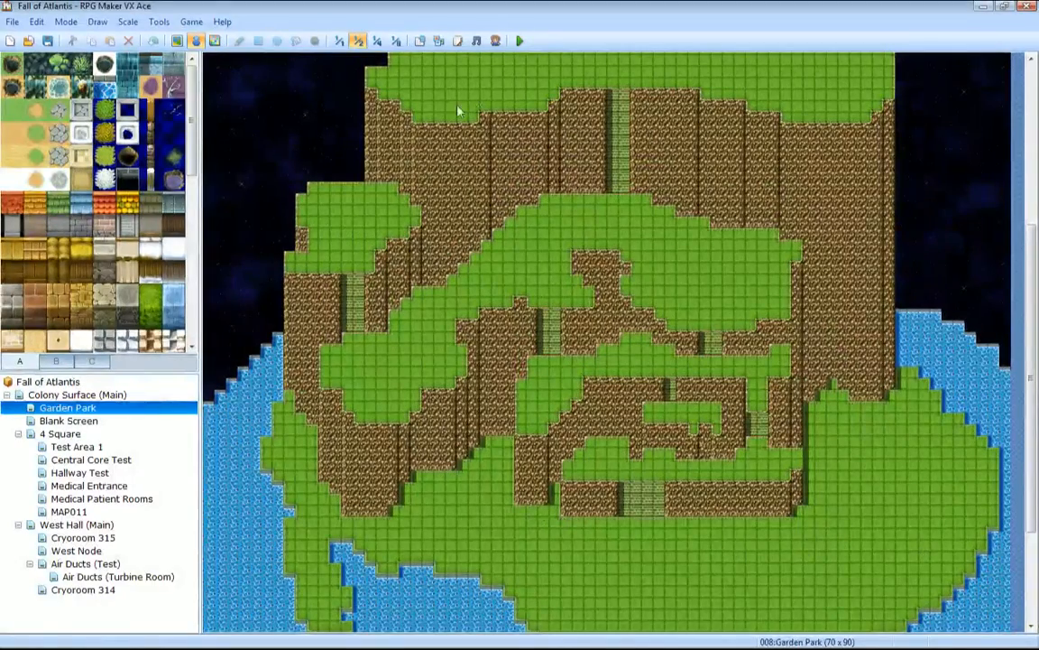
# Check the project's background music list in the Sound Test and close it.
pyautogui.click(477, 41)
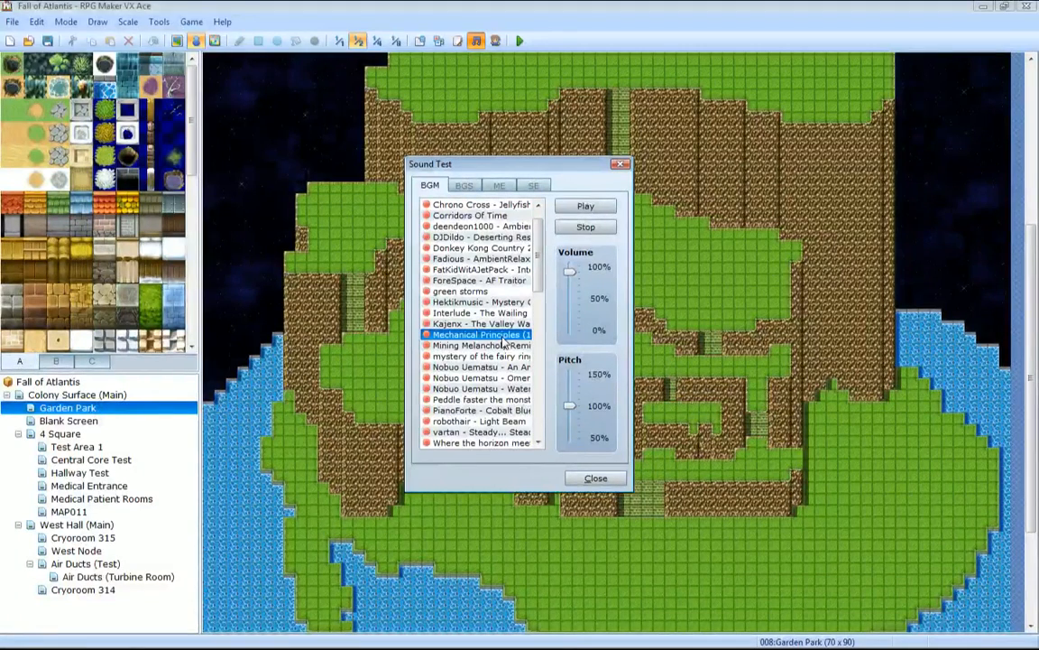
pyautogui.click(621, 165)
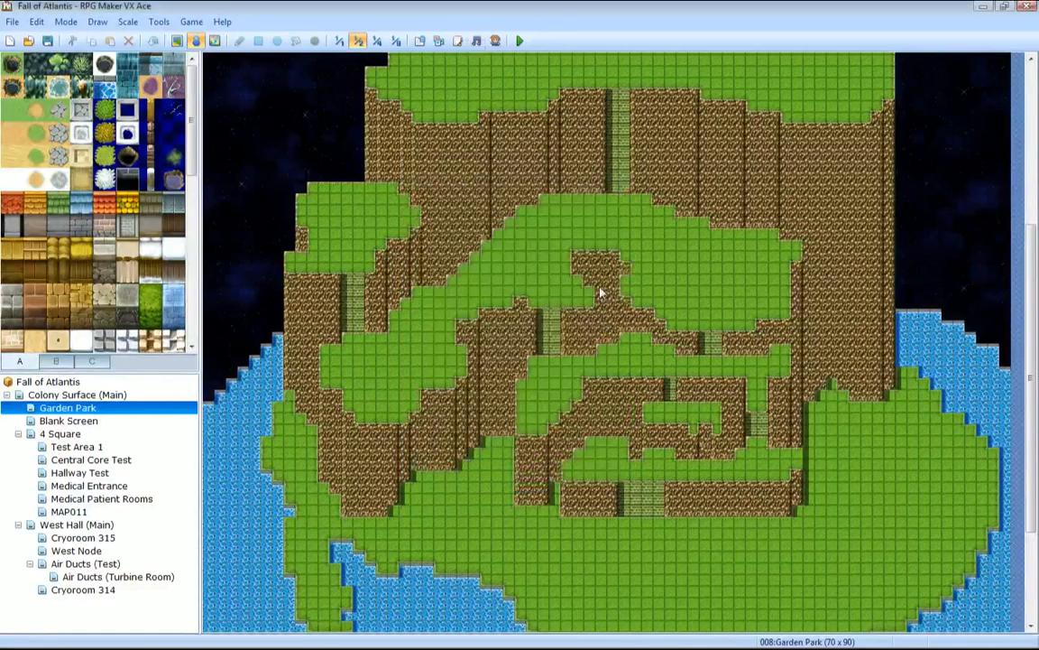
# Return to the Medical Patient Rooms map and display it at 1:1 scale.
pyautogui.click(109, 485)
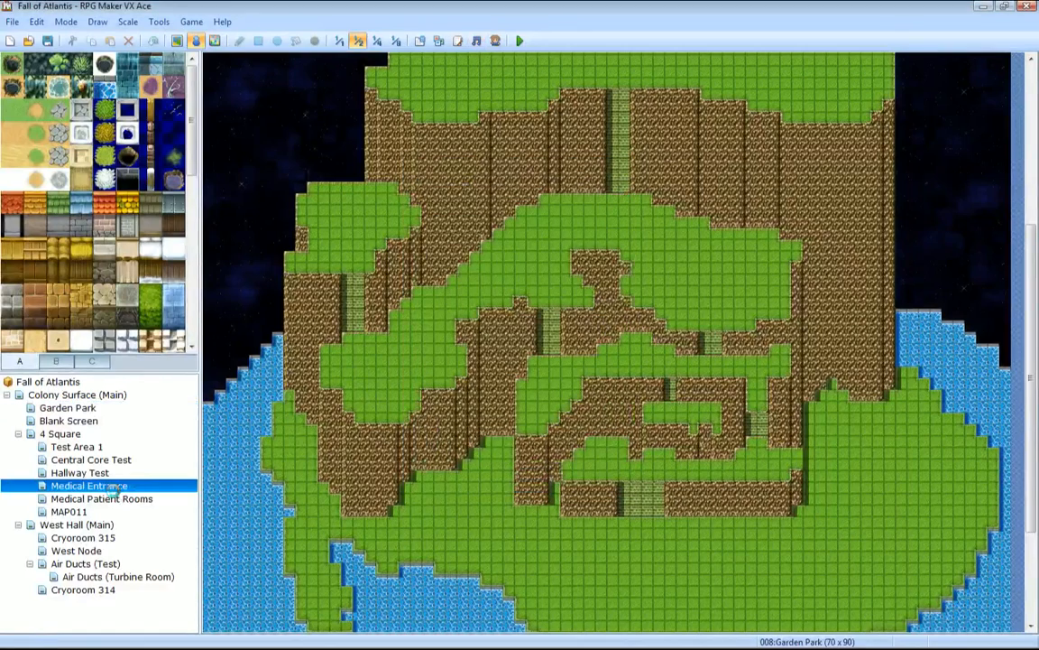
pyautogui.click(112, 498)
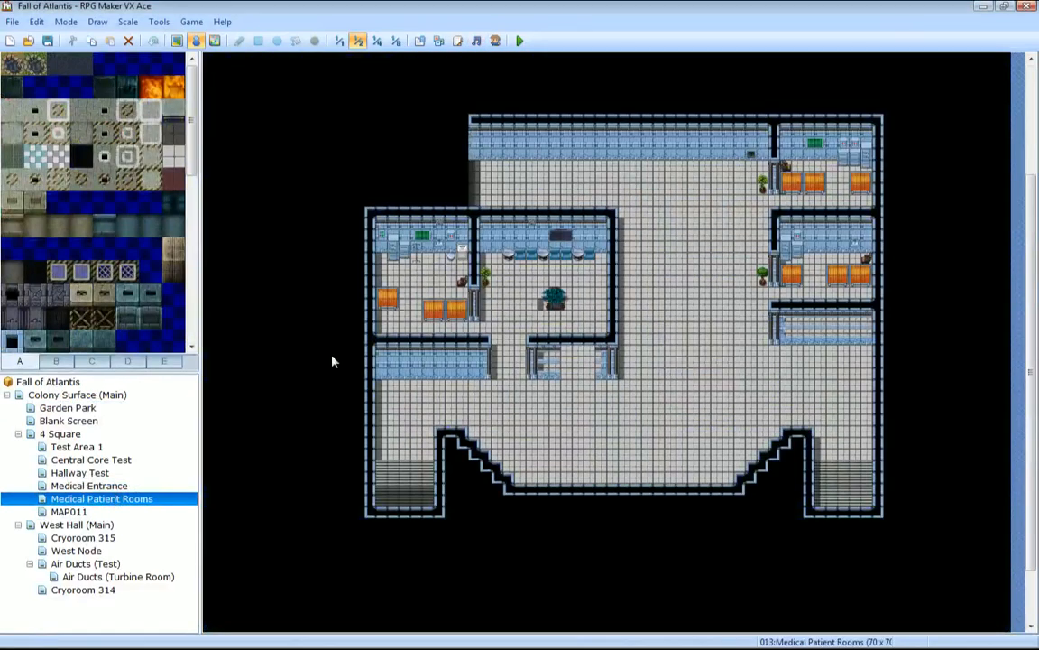
pyautogui.click(340, 41)
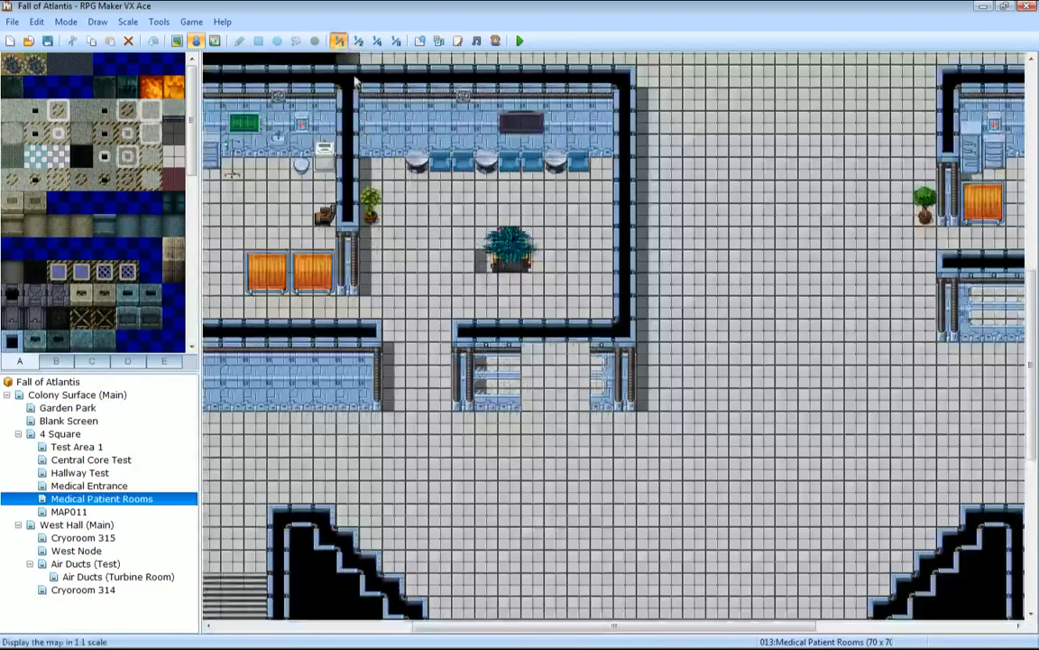